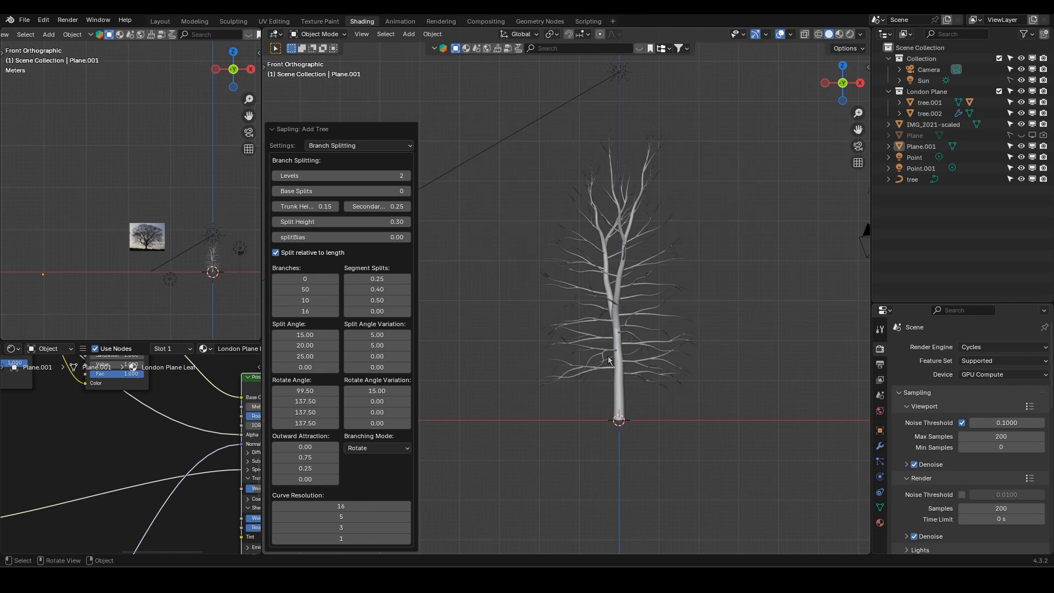
Set the trunk's segment splits to 0 and the second-level branch count to 20
middle_click_drag(600, 364, 671, 371)
left_click_drag(369, 279, 316, 317)
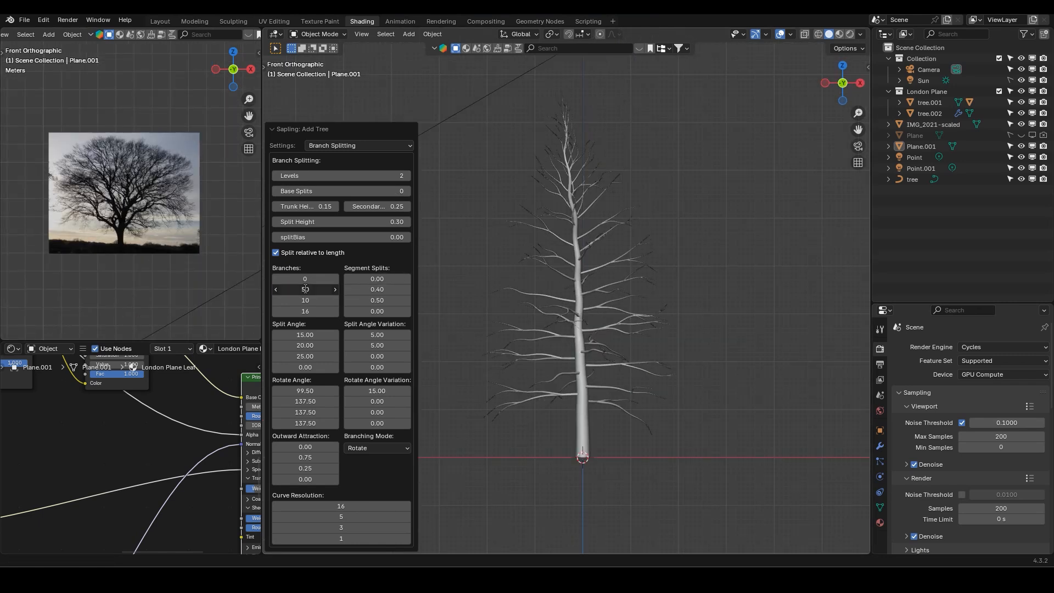
left_click(347, 146)
left_click(331, 194)
middle_click_drag(620, 368, 686, 416)
key("KP_7")
scroll(687, 416, "up", 5)
left_click(357, 250)
left_click(336, 289)
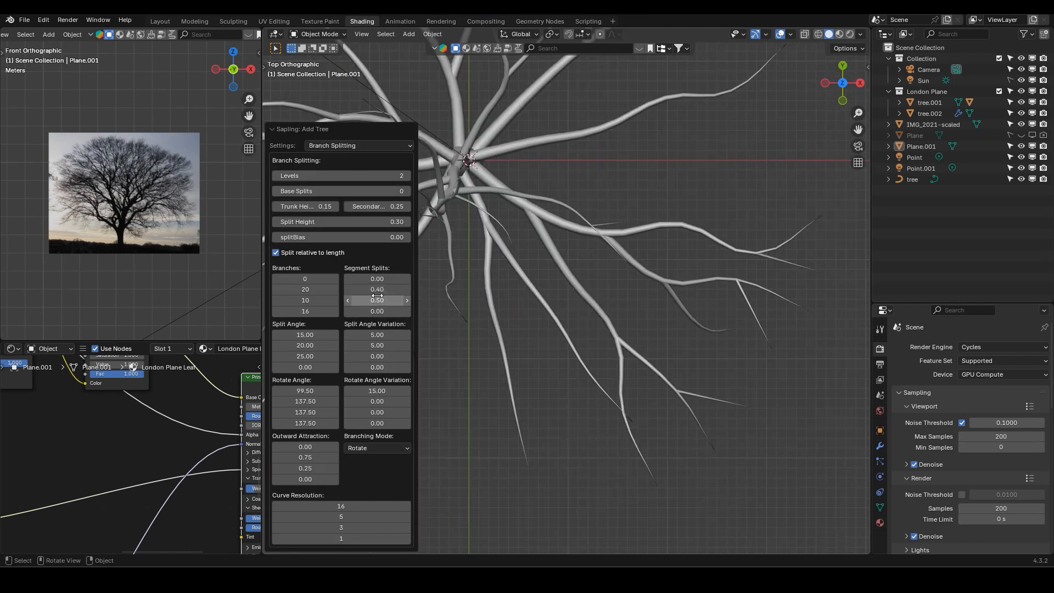
Set the second-level segment splits to 0.67 and the second-level split angle to 29.84
left_click(405, 291)
left_click(405, 291)
left_click(406, 290)
left_click(406, 291)
scroll(639, 344, "down", 3)
left_click(407, 290)
left_click(407, 290)
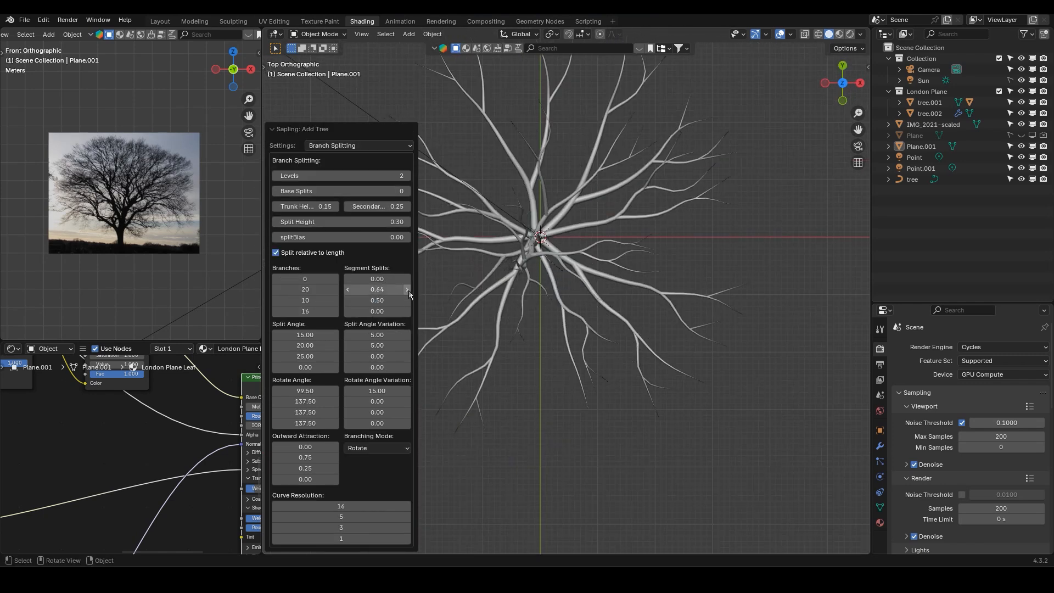
left_click(407, 290)
left_click_drag(307, 345, 360, 345)
Raise the second-level curve resolution to 9
middle_click_drag(667, 441, 648, 247)
key("KP_7")
scroll(571, 452, "up", 5)
left_click(406, 517)
left_click(406, 517)
left_click(407, 517)
left_click(407, 517)
scroll(558, 369, "down", 5)
Reduce the tree to 1 level and raise the trunk's segment splits to 0.45
left_click(351, 146)
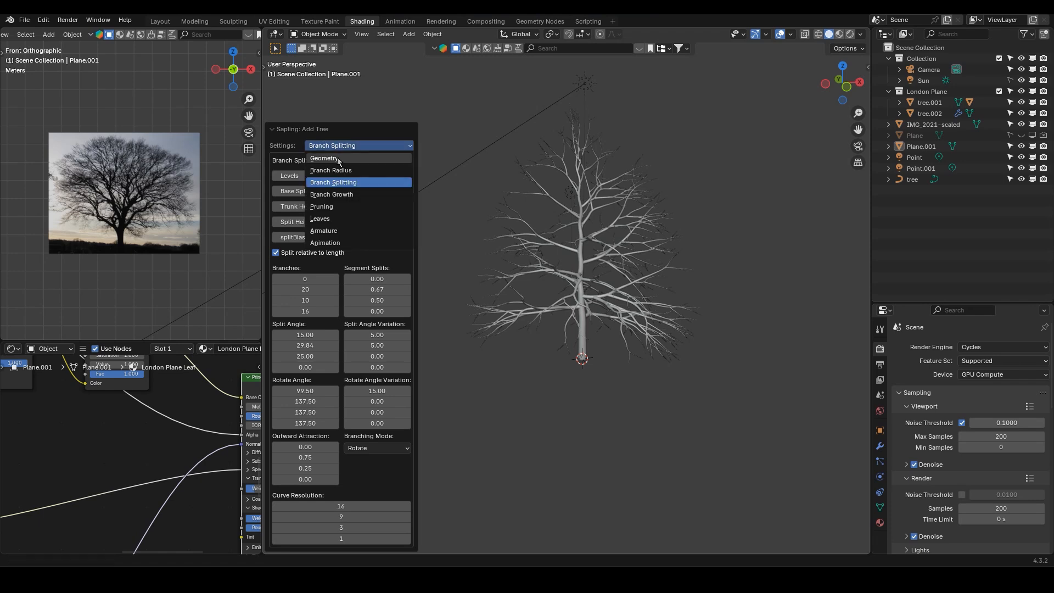
middle_click_drag(599, 291, 603, 310)
scroll(602, 311, "up", 3)
key("KP_1")
left_click(407, 279)
left_click(407, 279)
left_click(407, 279)
left_click_drag(405, 177, 384, 177)
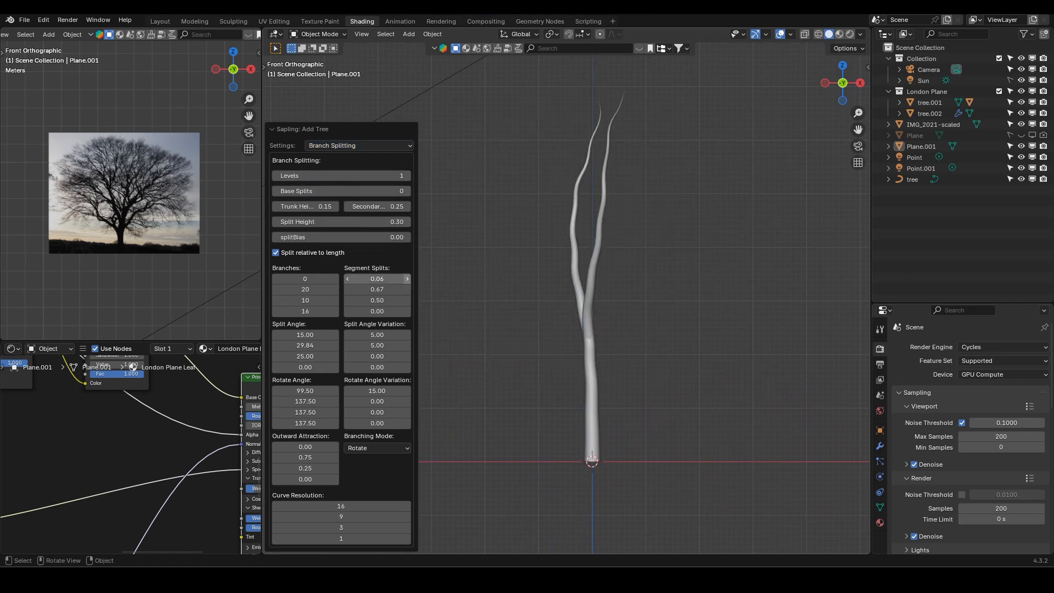
left_click(407, 279)
left_click(407, 279)
left_click(407, 280)
left_click(407, 280)
left_click(407, 280)
left_click(407, 280)
left_click(407, 280)
left_click(407, 280)
left_click(407, 280)
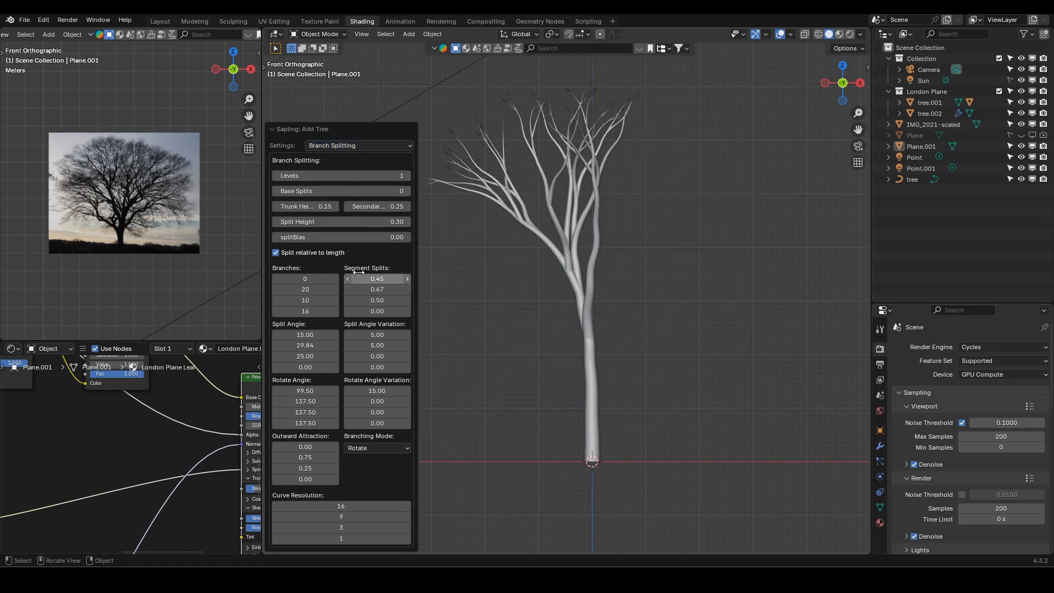
Set the trunk's split angle to 18.90 and segment splits to 0.36, and bring the tree back to 2 levels
left_click_drag(305, 335, 326, 334)
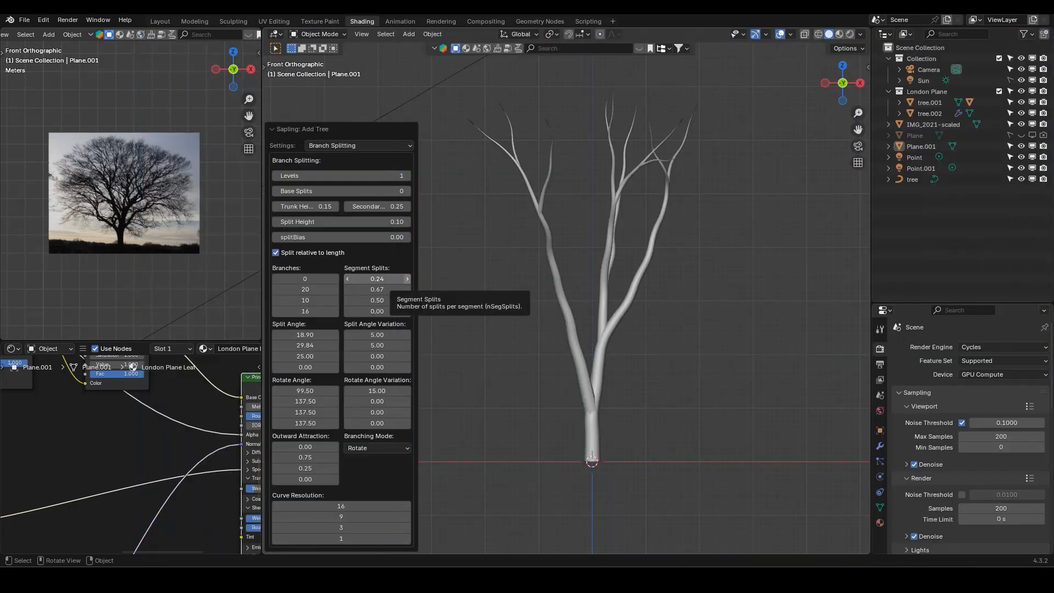
left_click(406, 279)
left_click(407, 279)
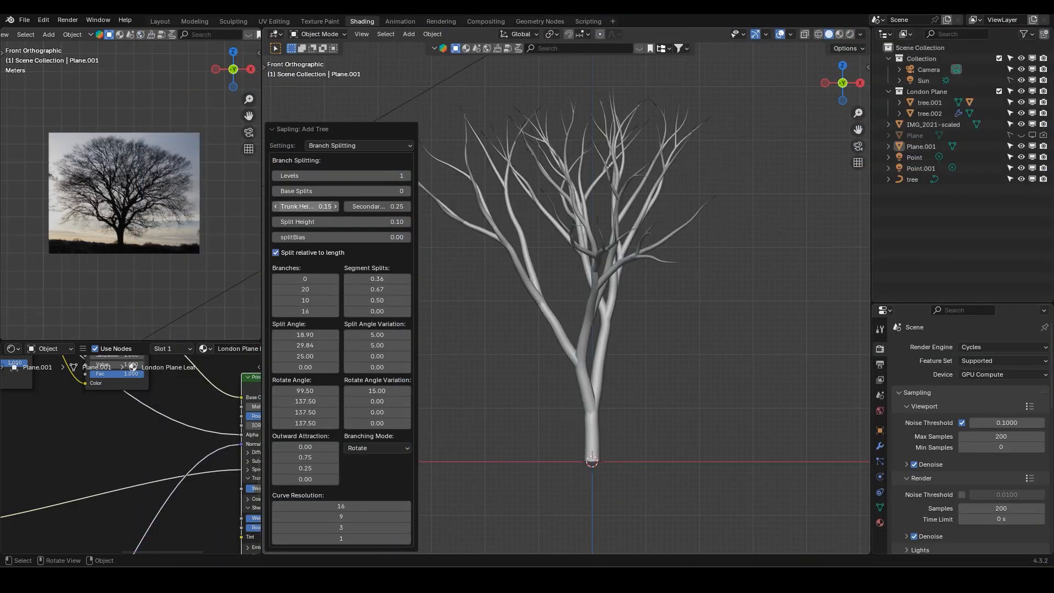
scroll(554, 367, "down", 1)
left_click(407, 175)
middle_click_drag(508, 264, 618, 266)
key("KP_1")
In the branch growth settings, set the second-level vertical attraction to 1.30 and down angle to 114.27
left_click(371, 146)
left_click(365, 193)
left_click_drag(377, 486, 406, 485)
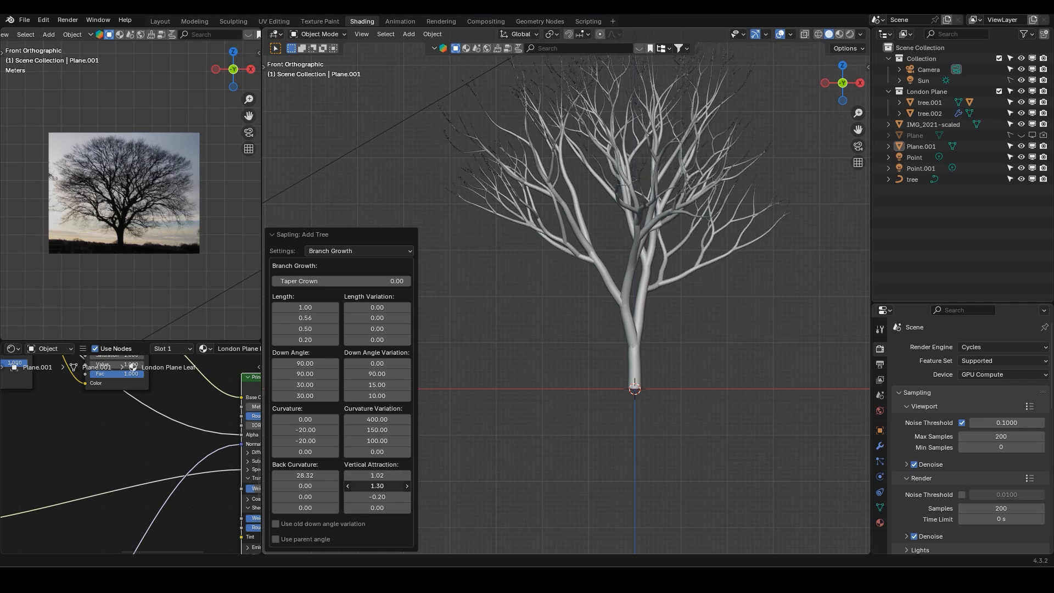
left_click_drag(305, 373, 465, 406)
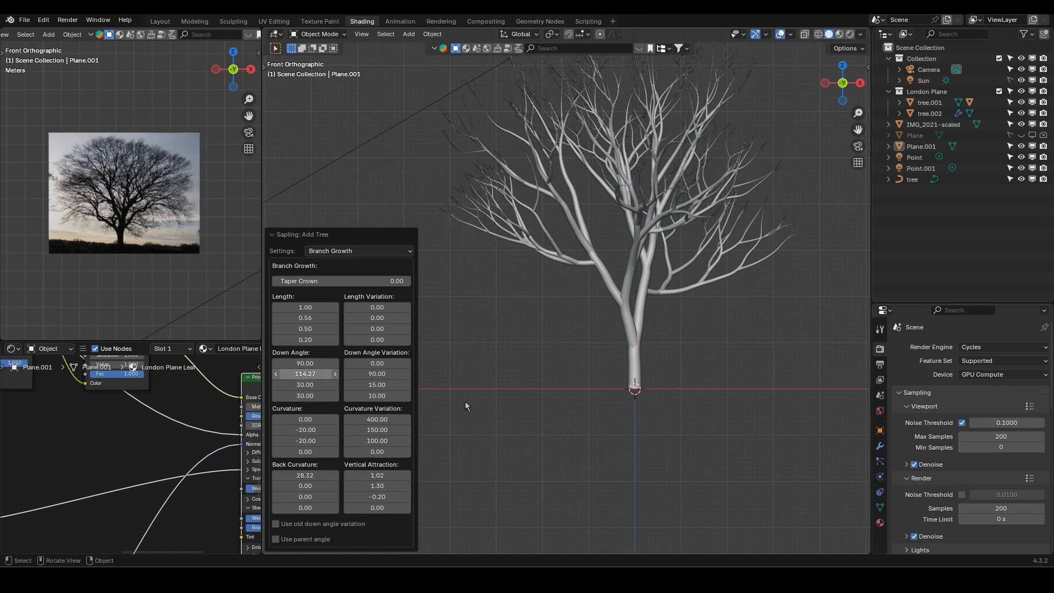
Set the second-level curvature to 10, vertical attraction to 2.29 and curvature variation to 300
left_click(305, 429)
type("10")
key("Return")
left_click_drag(369, 485, 395, 485)
left_click(370, 430)
type("300")
key("Return")
In the branch splitting settings, reduce the second-level branch count to 15
middle_click_drag(609, 198, 653, 258)
left_click(316, 250)
left_click(323, 297)
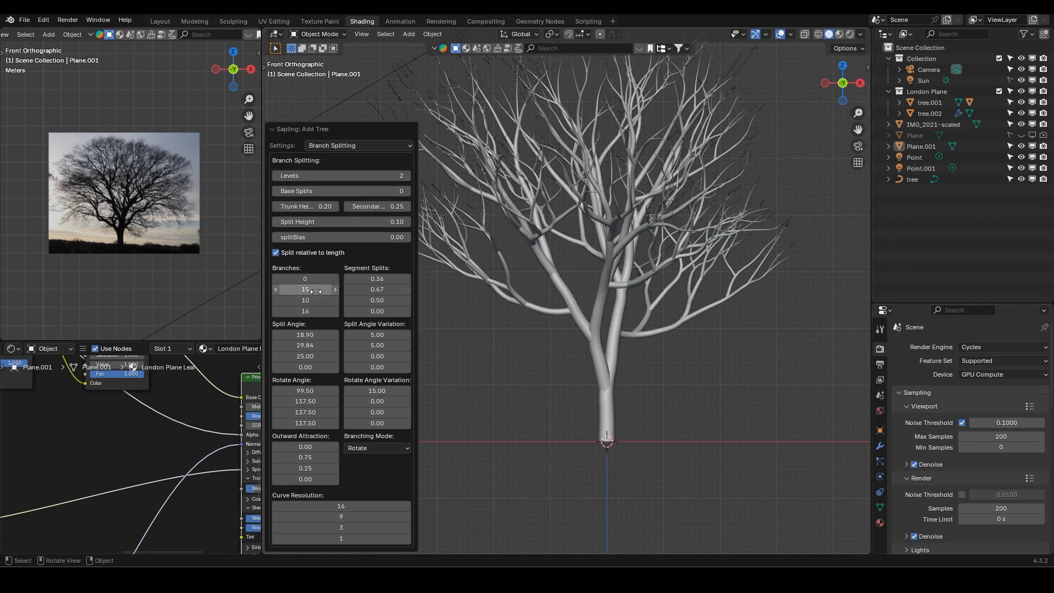
scroll(604, 280, "down", 1)
In the branch growth settings, set the second-level back curvature to 113.04
left_click(356, 145)
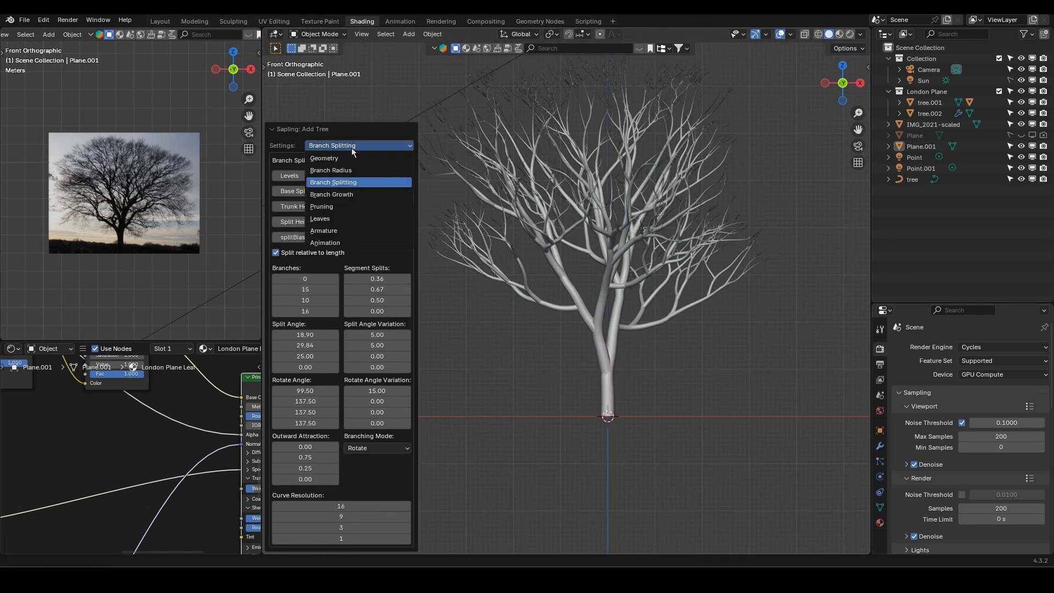
left_click(351, 194)
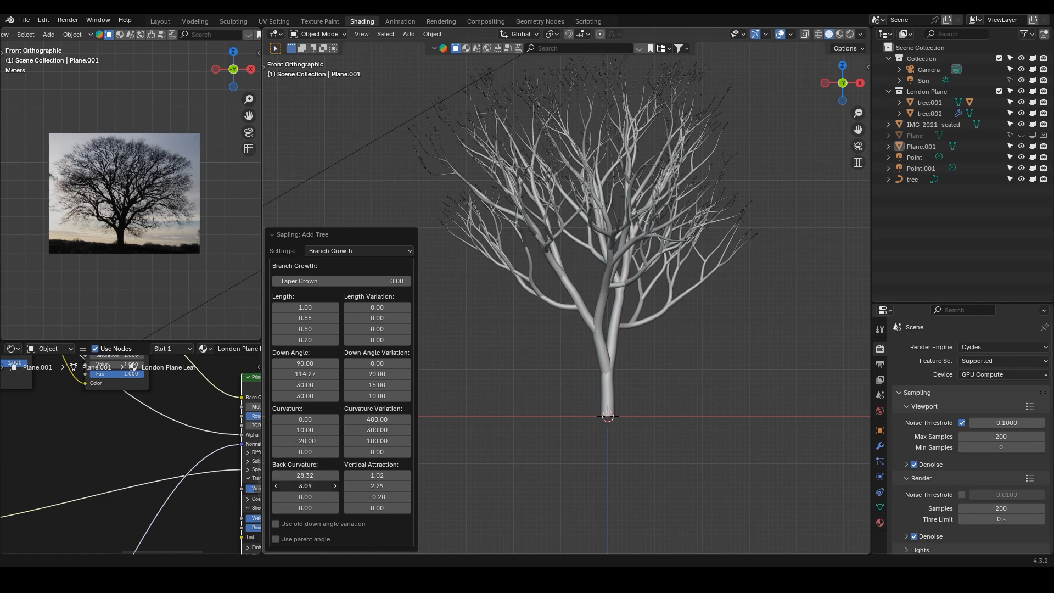
left_click_drag(305, 486, 302, 483)
middle_click_drag(569, 273, 588, 343, "shift")
key("KP_7")
scroll(706, 360, "up", 2)
middle_click_drag(707, 358, 684, 242, "shift")
key("KP_1")
In the branch splitting settings, lower the second-level branch count to 3 and raise the tree to 3 levels
left_click(354, 251)
left_click(346, 288)
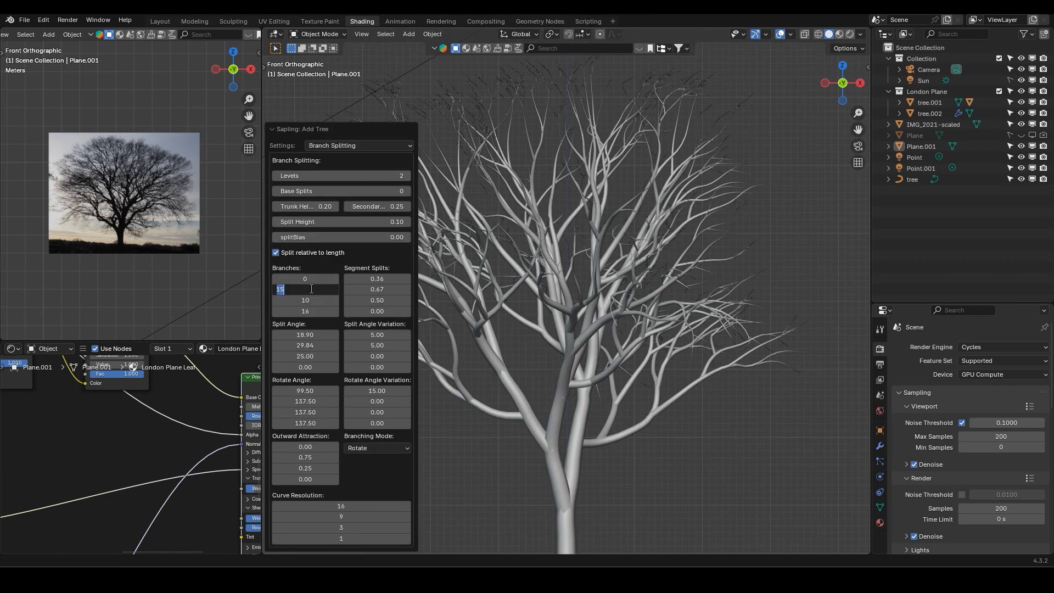
left_click(363, 145)
key("KP_7")
middle_click_drag(764, 321, 587, 417, "shift")
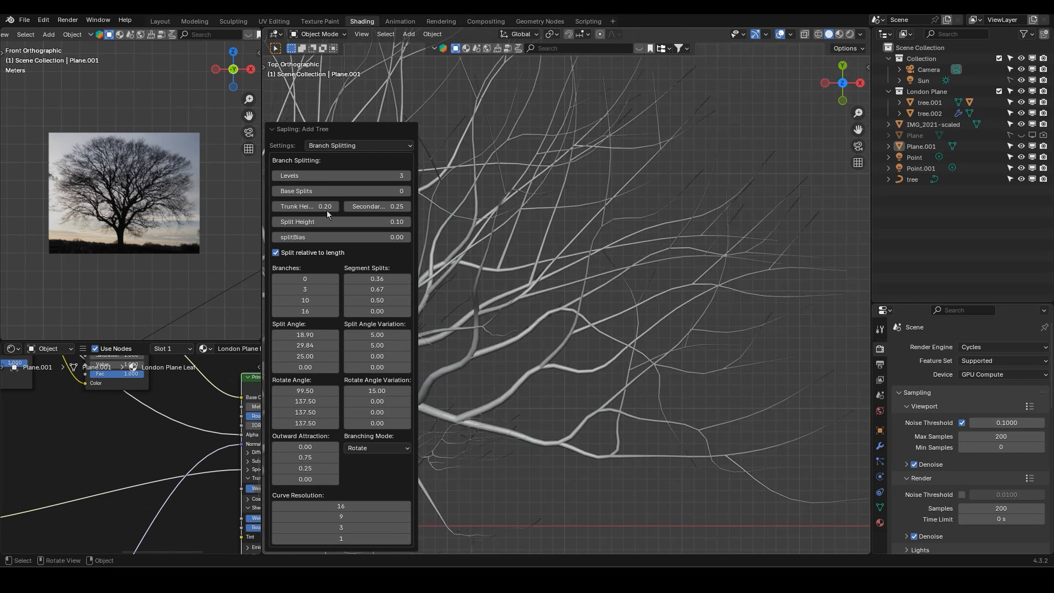
left_click(276, 176)
left_click(406, 176)
Shorten the third-level branches by setting their length to 0.30
left_click(351, 145)
left_click(341, 192)
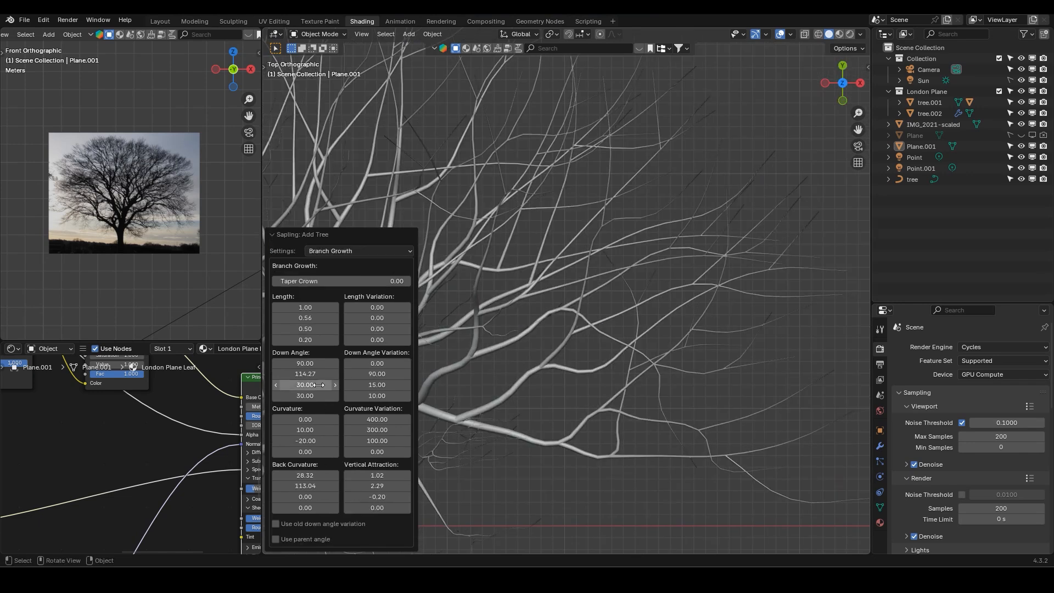
left_click_drag(308, 328, 296, 328)
scroll(587, 389, "down", 5)
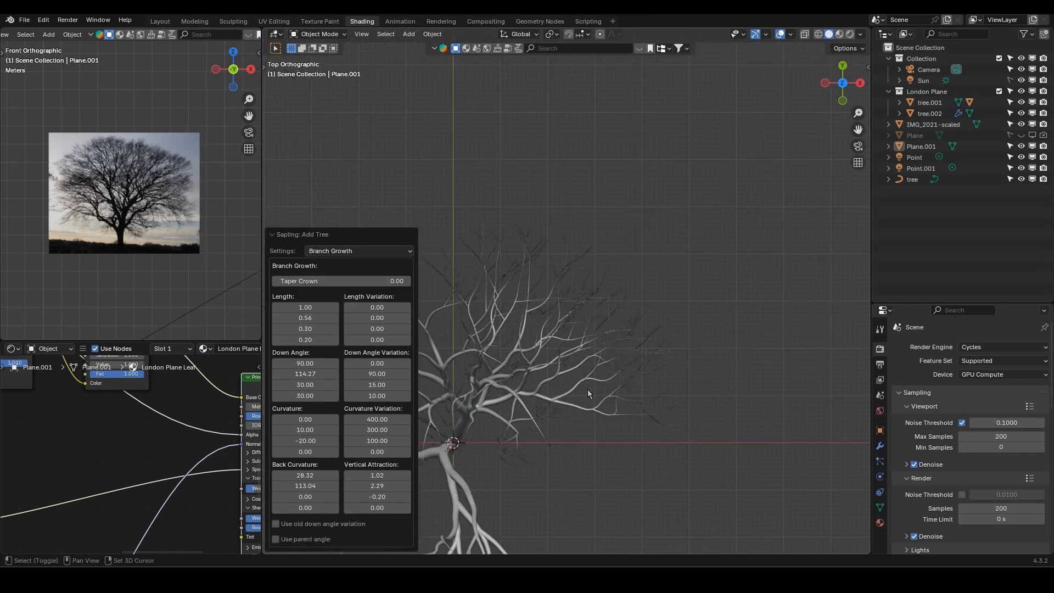
scroll(587, 390, "up", 2)
middle_click_drag(554, 507, 636, 161, "shift")
Raise the third-level curve resolution to 6 in the branch splitting settings
left_click(387, 251)
left_click(386, 295)
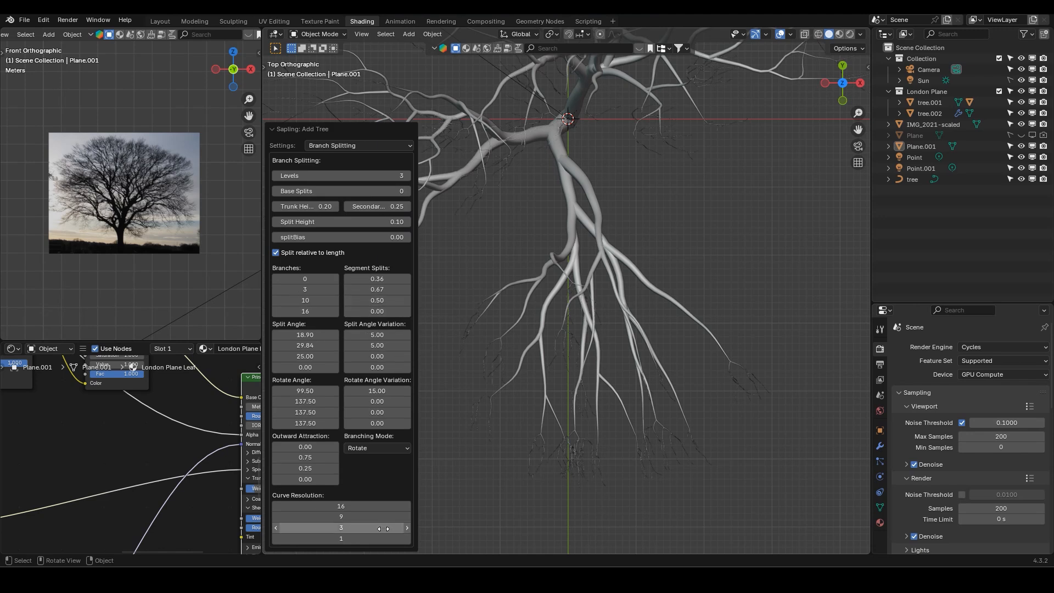
left_click_drag(388, 527, 403, 527)
scroll(659, 455, "up", 6)
middle_click_drag(658, 454, 788, 367, "shift")
Set the third-level branch length to 0.4 in the branch growth settings
left_click(321, 145)
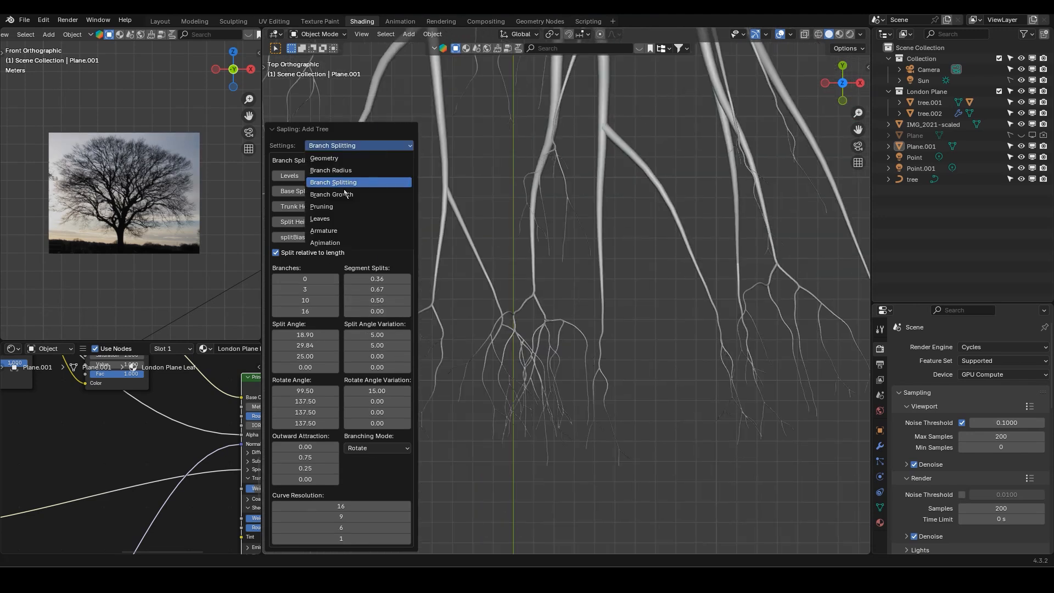
left_click(346, 194)
left_click(306, 328)
type("0.4")
key("Return")
scroll(543, 269, "down", 3)
scroll(542, 341, "up", 6)
Raise the second-level curve resolution to 12 and the third-level curve resolution to 7
left_click(387, 251)
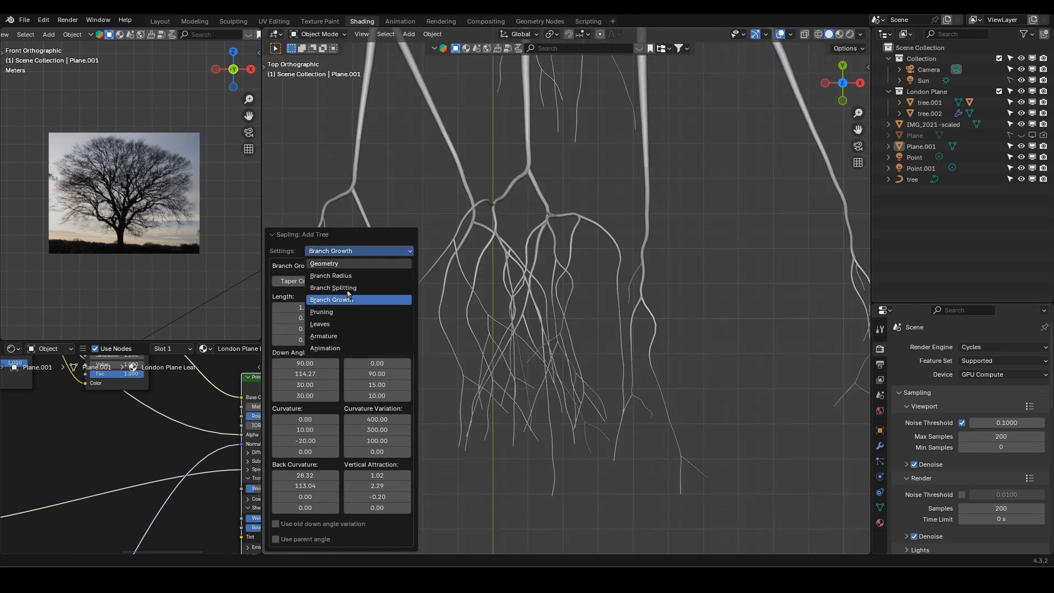
left_click(386, 295)
scroll(585, 353, "up", 3)
middle_click_drag(586, 353, 520, 344, "shift")
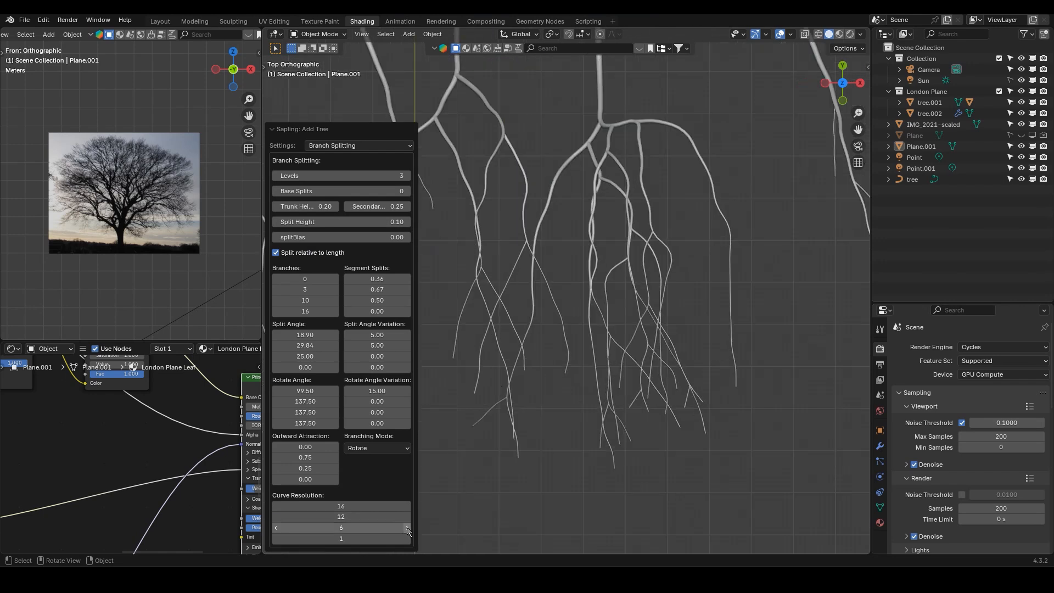
left_click(406, 527)
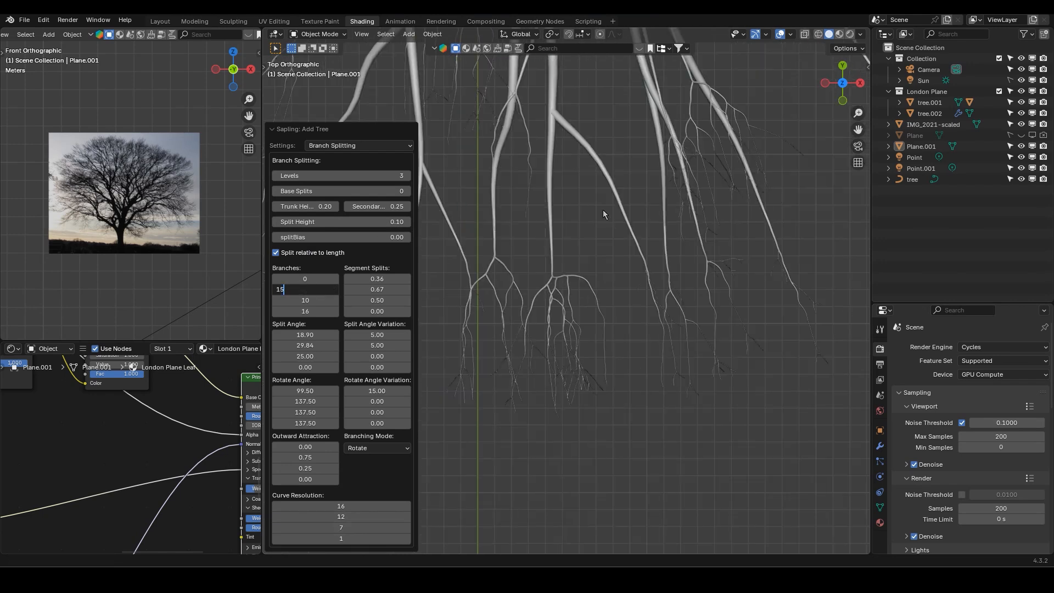
Set the second-level branch count to 15 and the trunk's segment splits to 0.45
type("15")
key("Return")
key("KP_1")
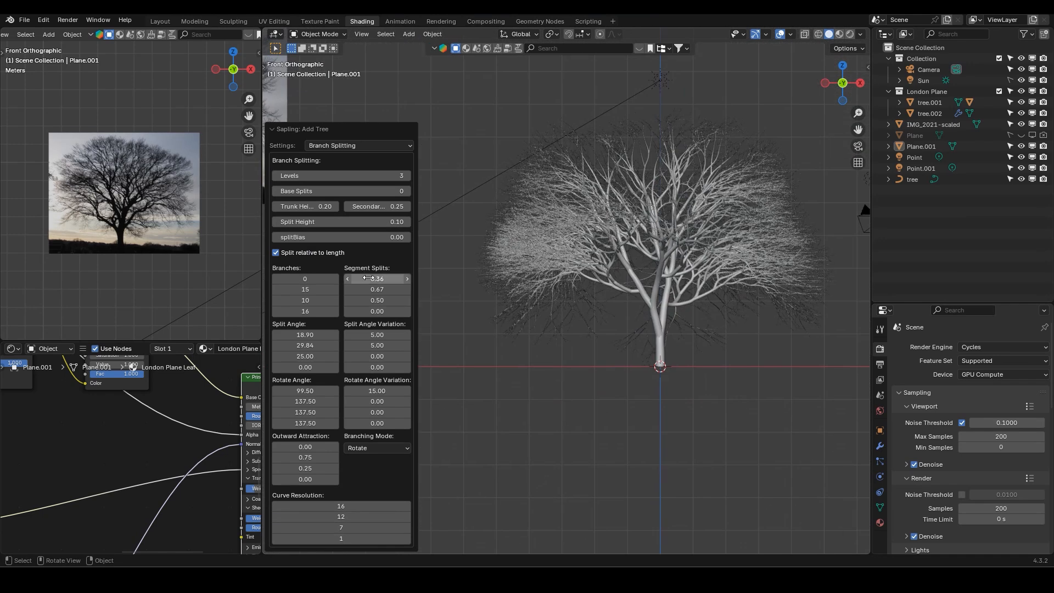
left_click(367, 279)
type(".45")
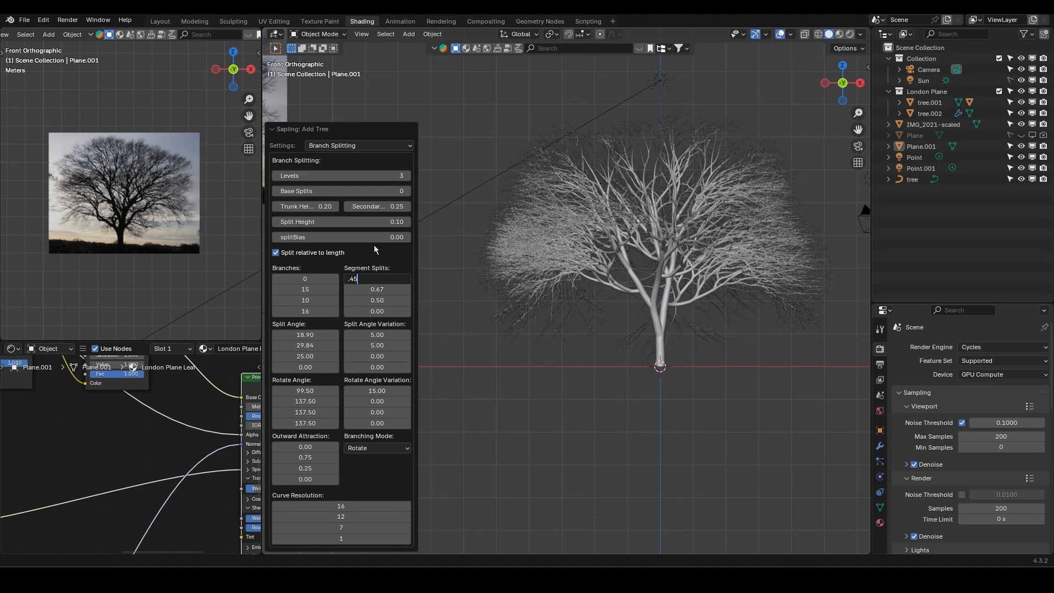
key("Return")
Try a second-level rotate angle of 137.65 while checking the crown from above
scroll(681, 224, "up", 2)
middle_click_drag(513, 299, 606, 351)
key("KP_7")
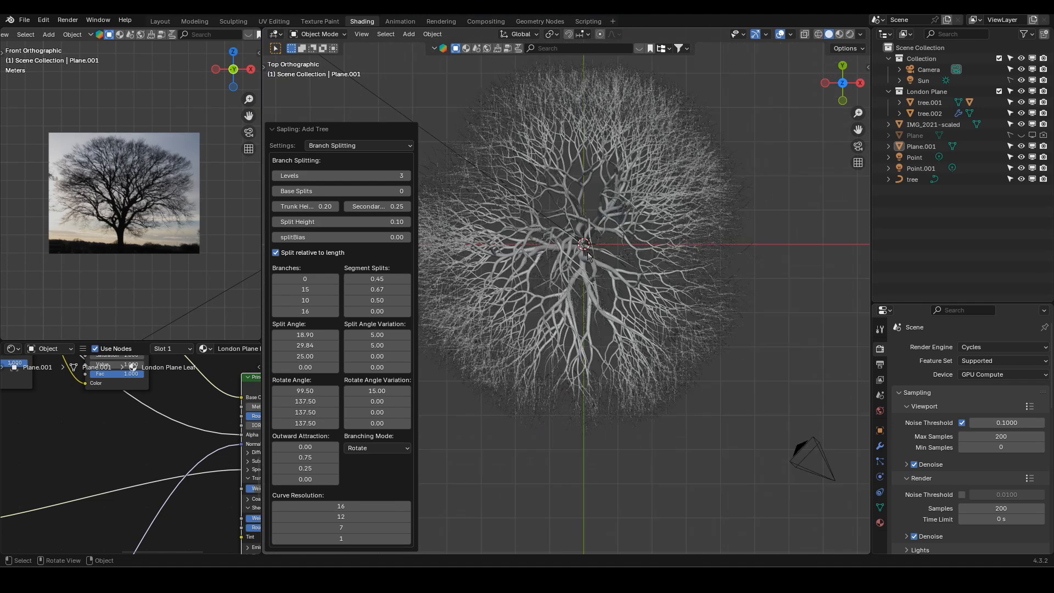
left_click_drag(305, 402, 310, 401)
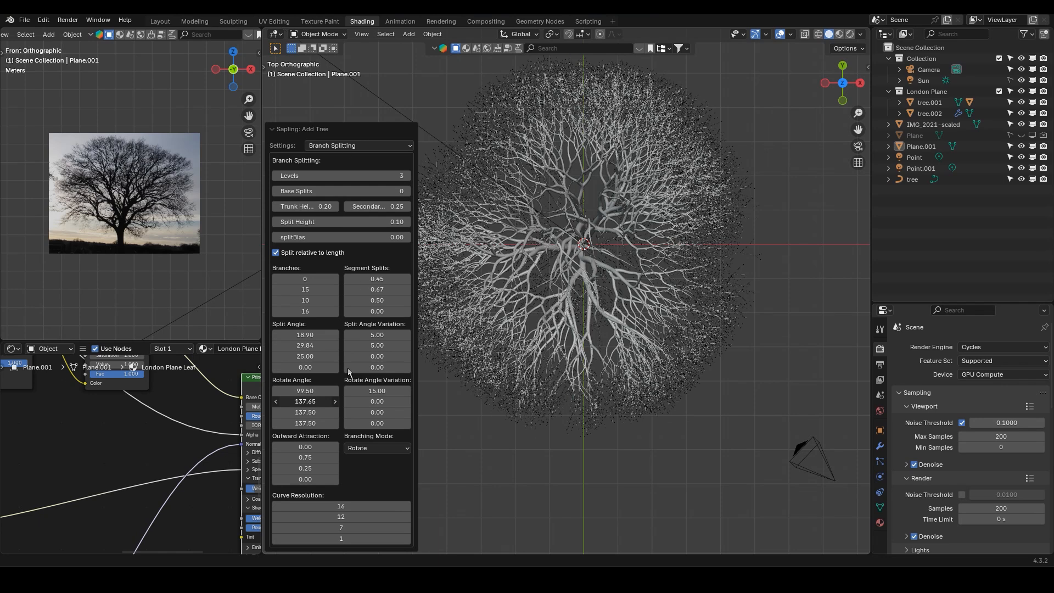
key("KP_1")
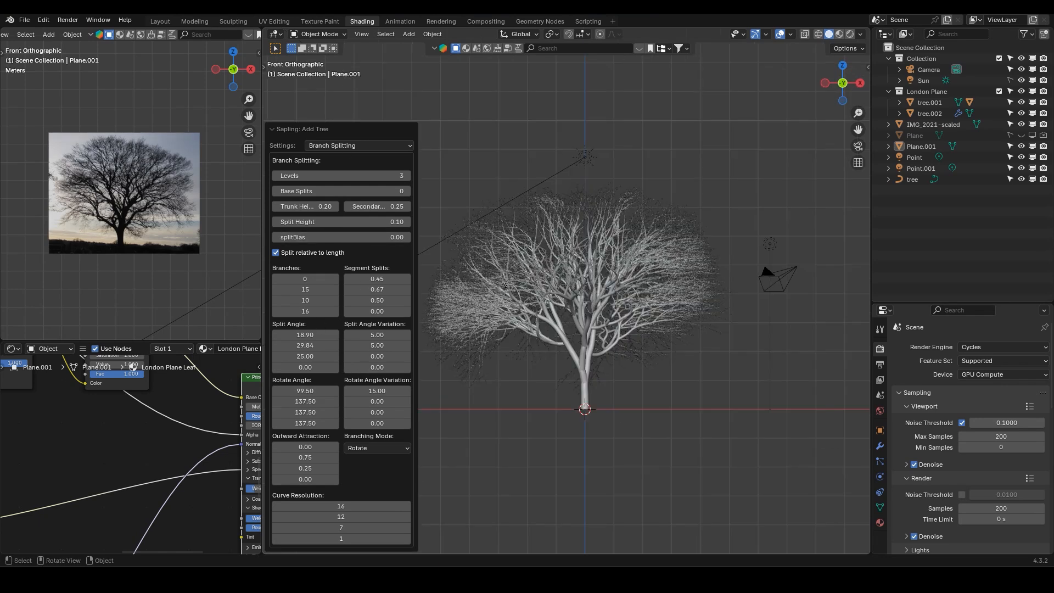
In the leaf settings, choose the Rectangular leaf shape and set the leaf scale X to 0.1
left_click(326, 146)
left_click(324, 219)
left_click(332, 370)
left_click(332, 394)
left_click(373, 492)
type(".1")
key("Return")
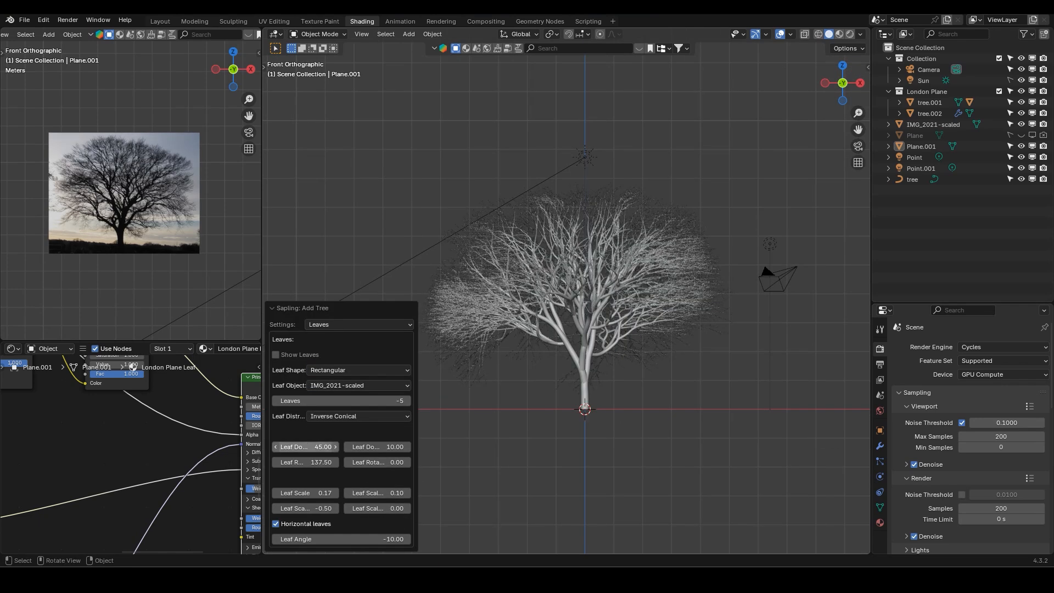
Set the leaf down angle to 90 and the leaf scale to 0.15
left_click(319, 446)
type("90")
key("Return")
left_click(320, 493)
type(".15")
key("Return")
Reduce the second-level branch count to 3 in the branch splitting settings
left_click(362, 325)
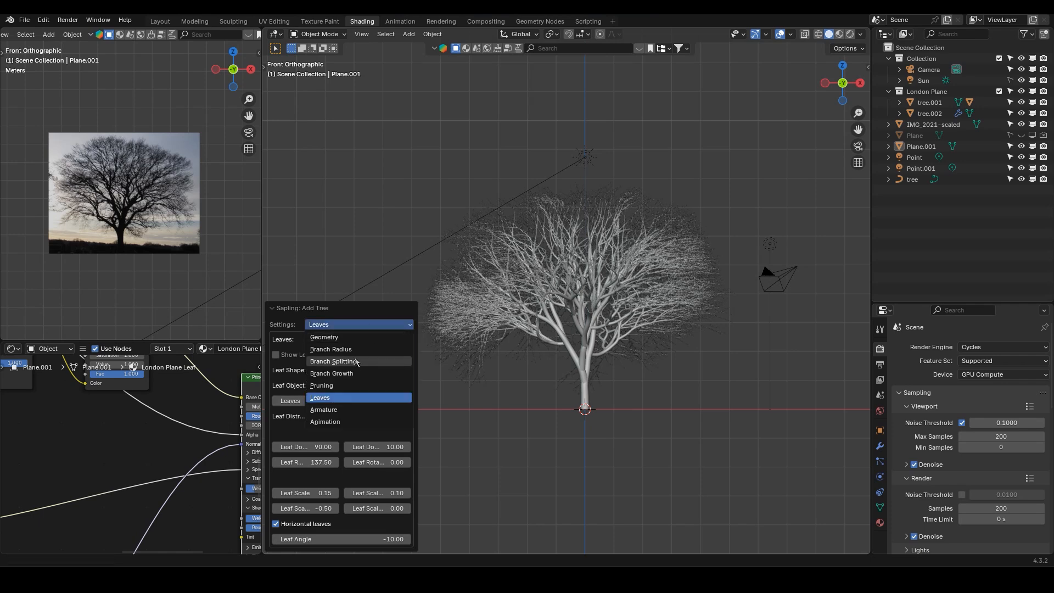
left_click(352, 360)
left_click(313, 291)
type("3")
key("Return")
middle_click_drag(682, 315, 615, 356)
Set the number of leaves to 50 and turn on leaf display
left_click(360, 146)
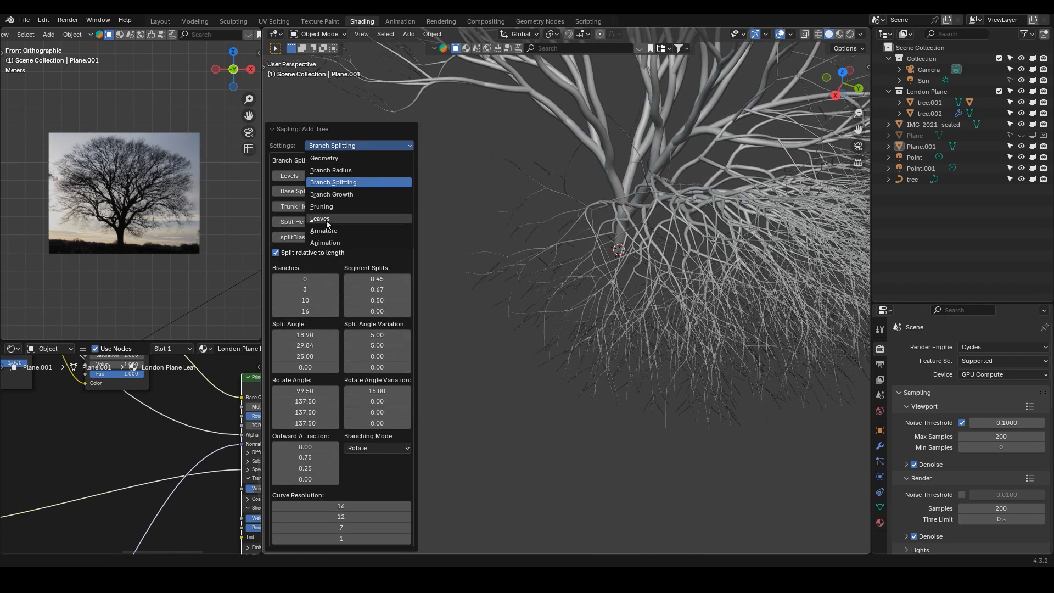
left_click(330, 218)
left_click(341, 400)
type("50")
key("Return")
left_click(275, 354)
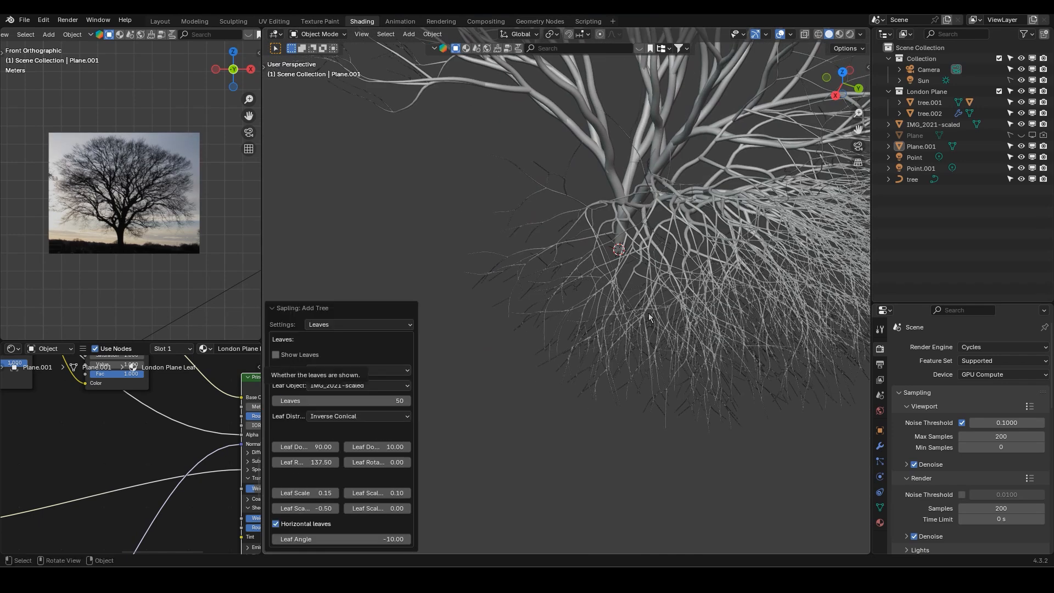
Set the leaf scale X to 1 to widen the leaves
middle_click_drag(766, 351, 778, 301)
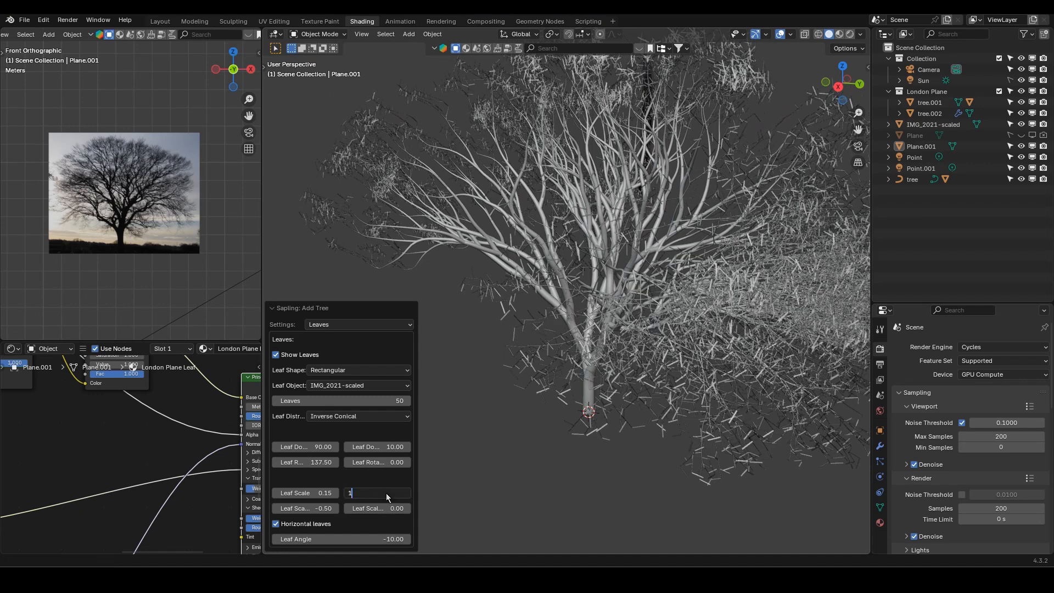
key("Return")
scroll(610, 412, "down", 3)
middle_click_drag(610, 411, 610, 458)
scroll(610, 458, "up", 5)
Choose Plane.001 as the leaf object and view the tree from the front
left_click(338, 386)
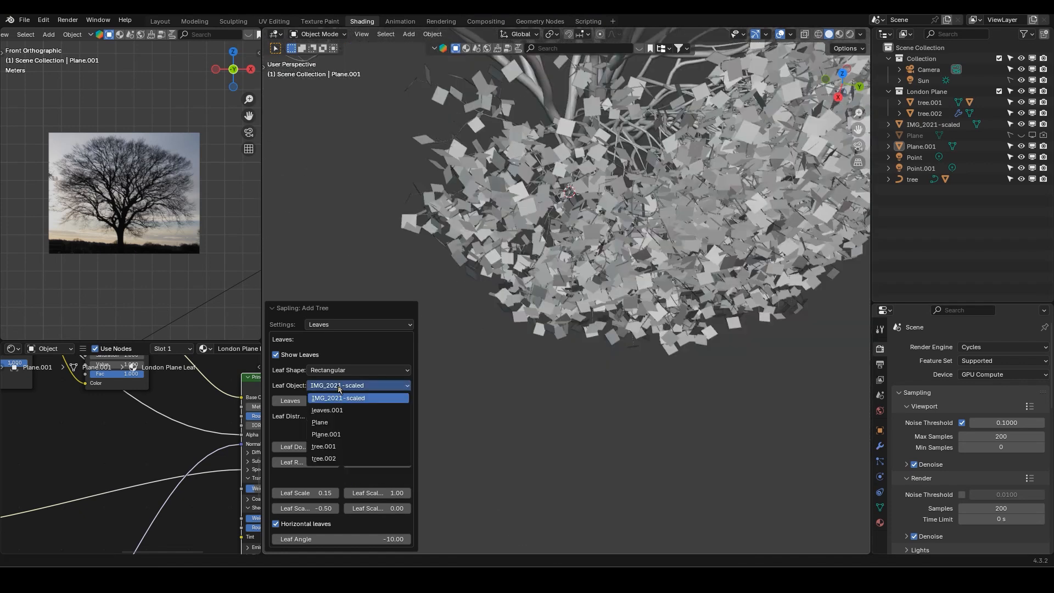
left_click(349, 433)
left_click(377, 386)
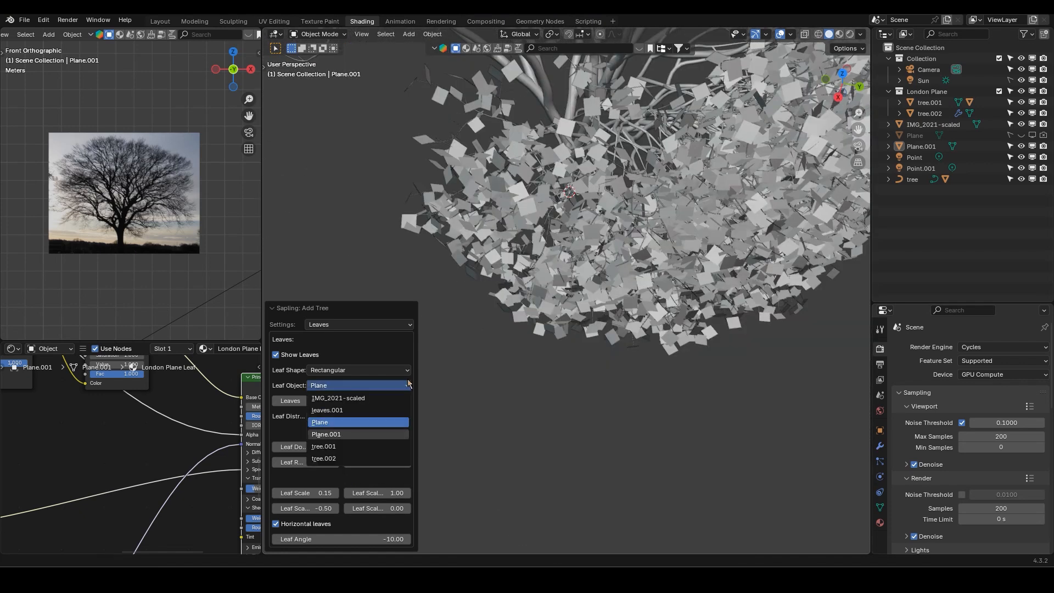
key("KP_1")
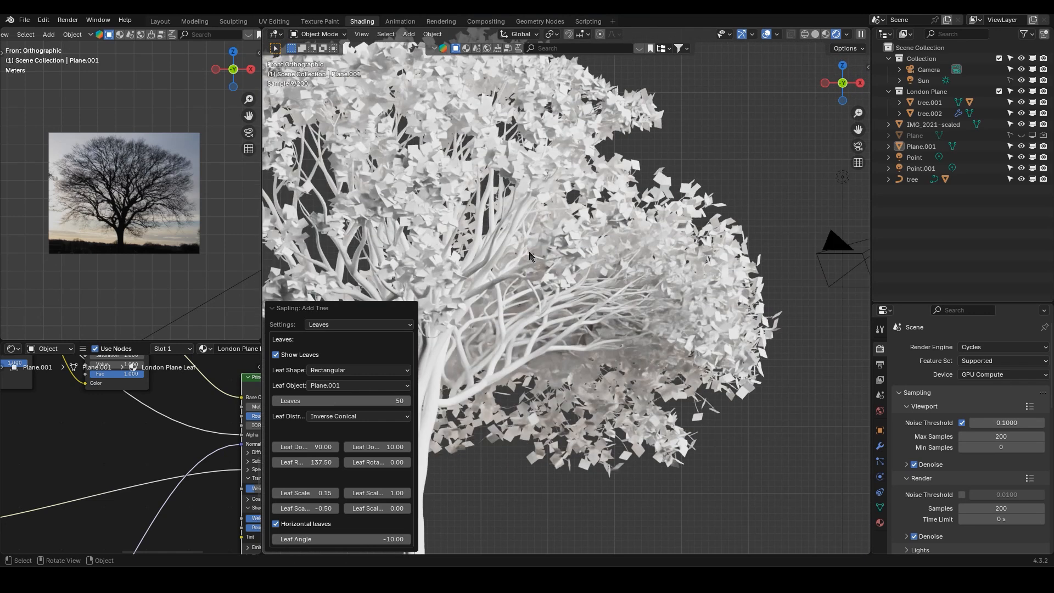
Set the leaf distribution to Hemispherical and frame the whole tree
left_click(360, 415)
left_click(357, 464)
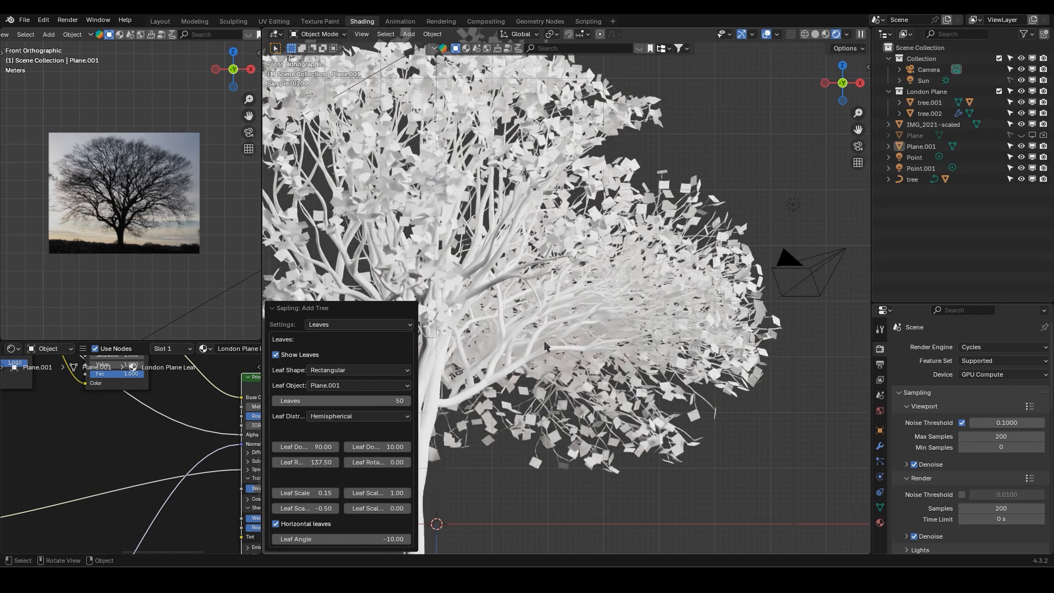
key("KP_Decimal")
Try the DupliFaces and DupliVerts leaf shapes with the plane leaf objects, and return to Rectangular
left_click(362, 370)
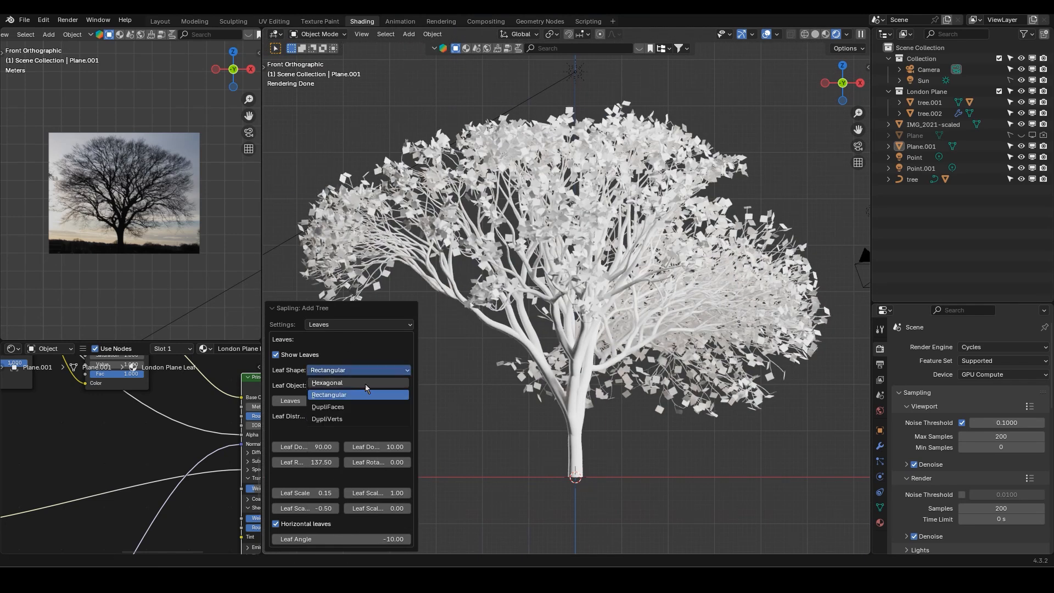
left_click(349, 410)
left_click(356, 385)
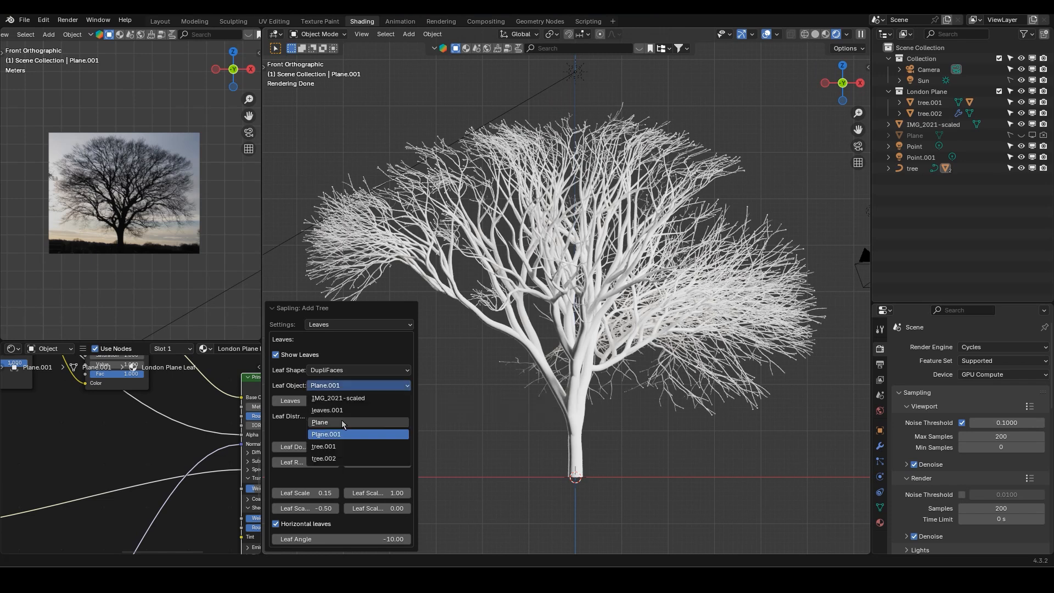
left_click(346, 423)
left_click(387, 385)
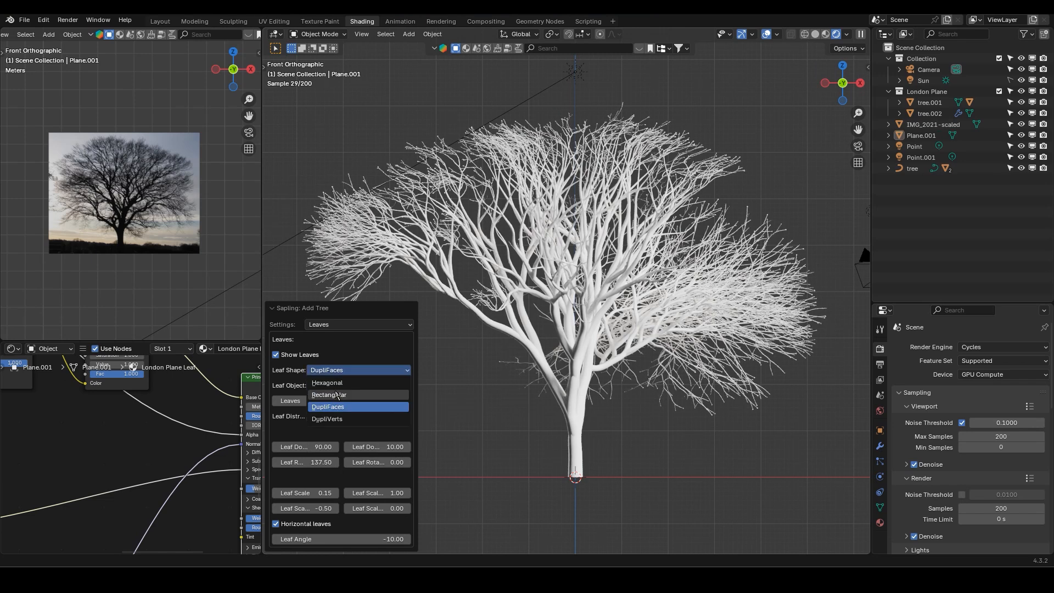
left_click(386, 373)
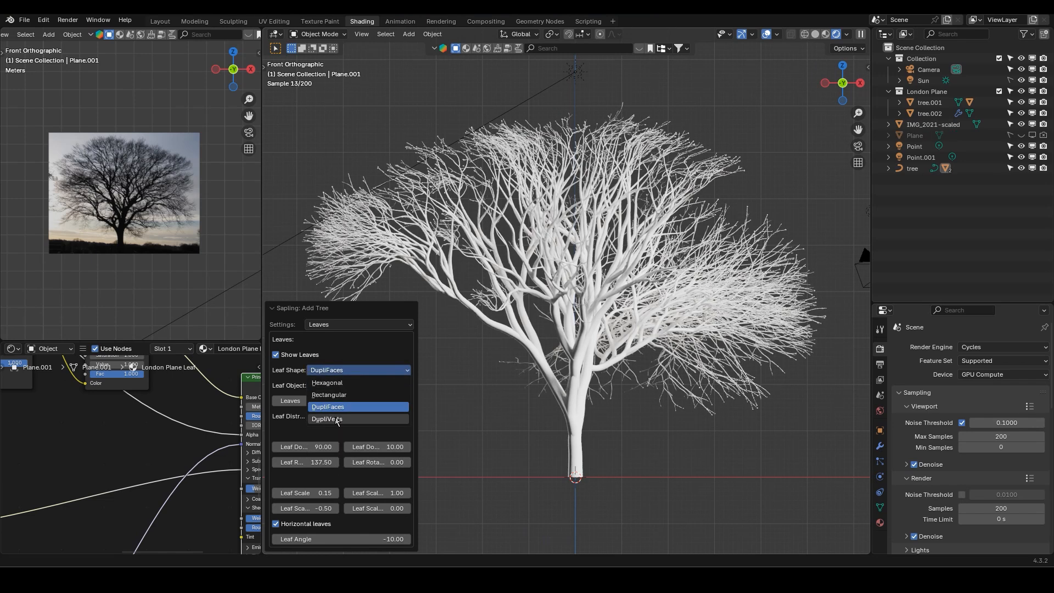
left_click(336, 418)
left_click(362, 372)
left_click(336, 395)
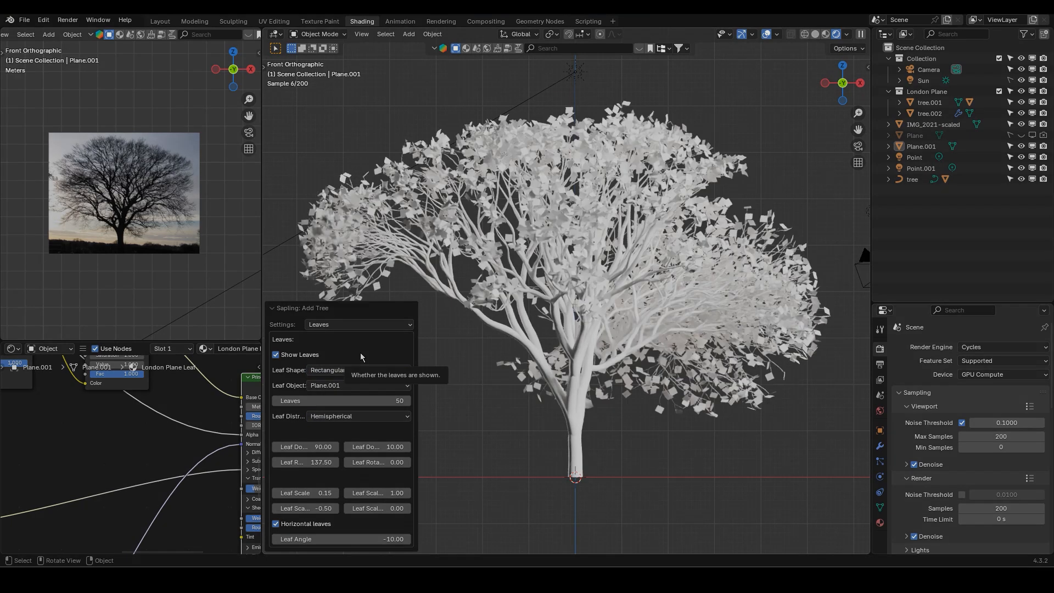
Set the second-level branch count to 15 in the branch splitting settings
left_click(359, 325)
left_click(340, 361)
double_click(313, 291)
type("15")
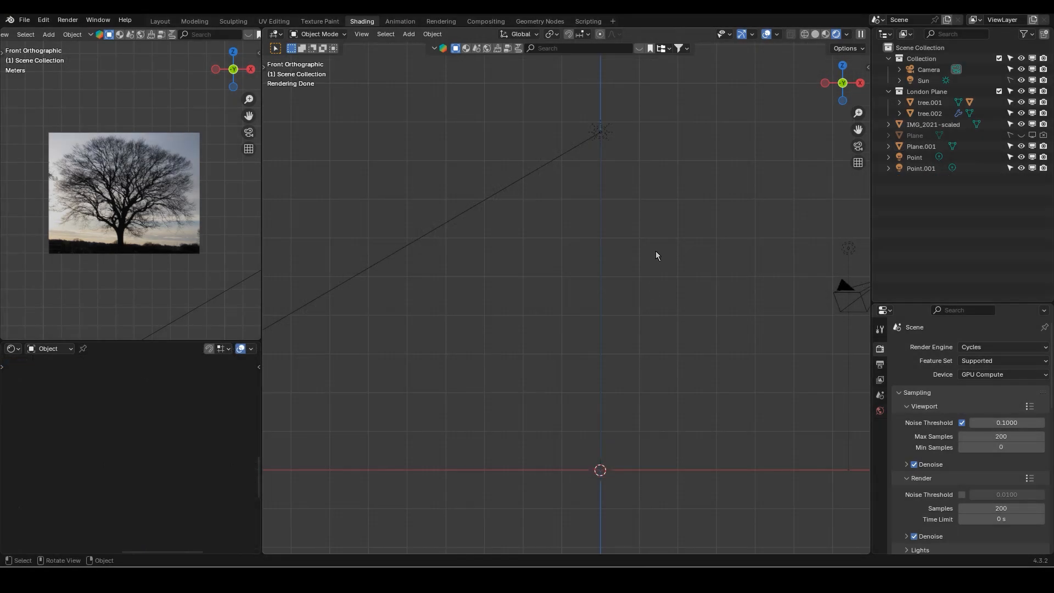
Search the extensions in the preferences for "sap" and open the options of Sapling Tree Gen
left_click(43, 20)
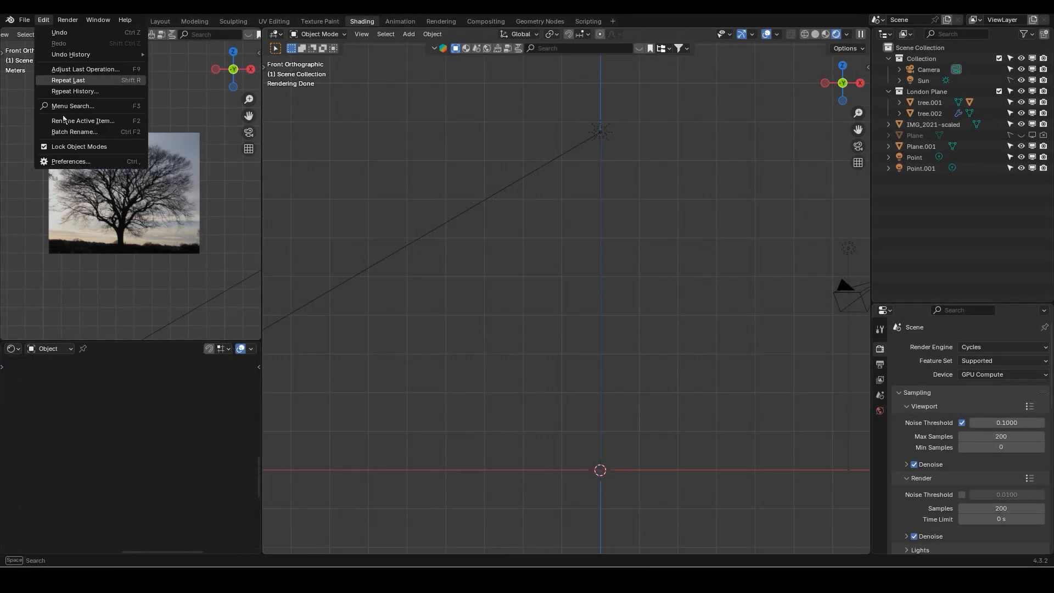
left_click(71, 161)
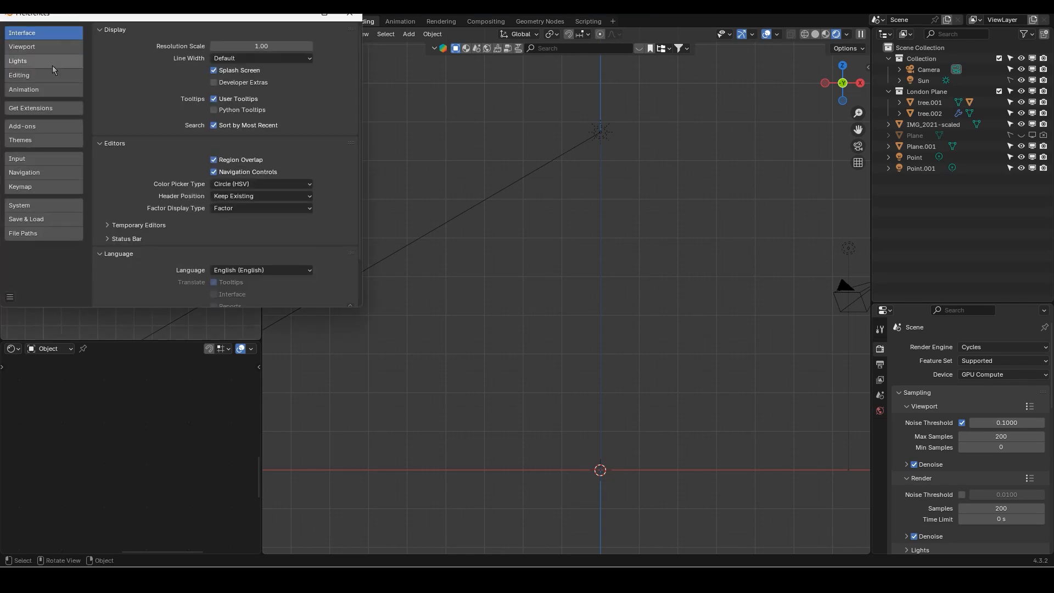
left_click(45, 111)
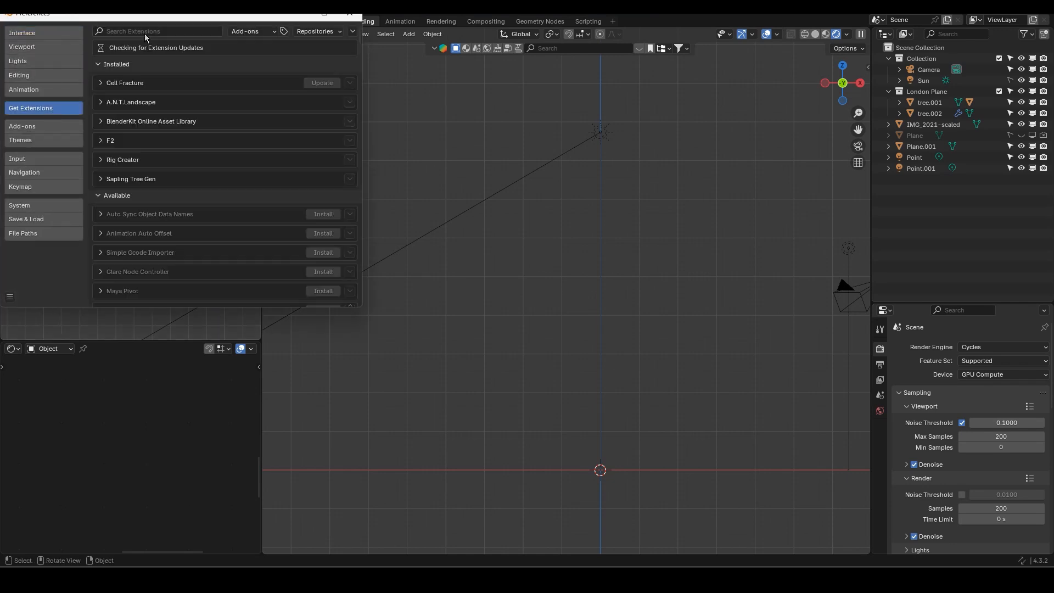
left_click(145, 34)
type("sap")
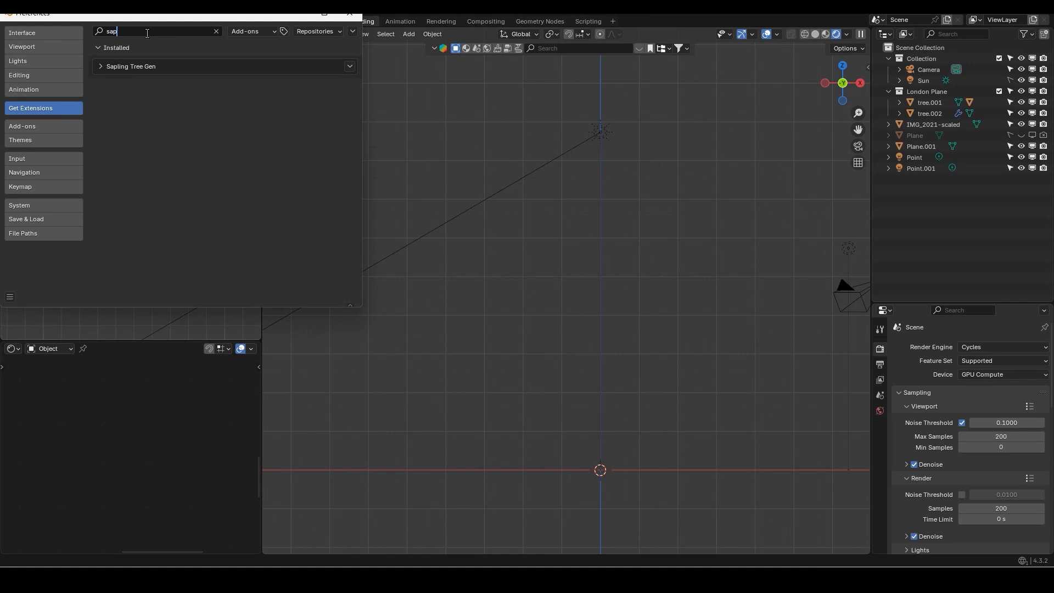
left_click(350, 67)
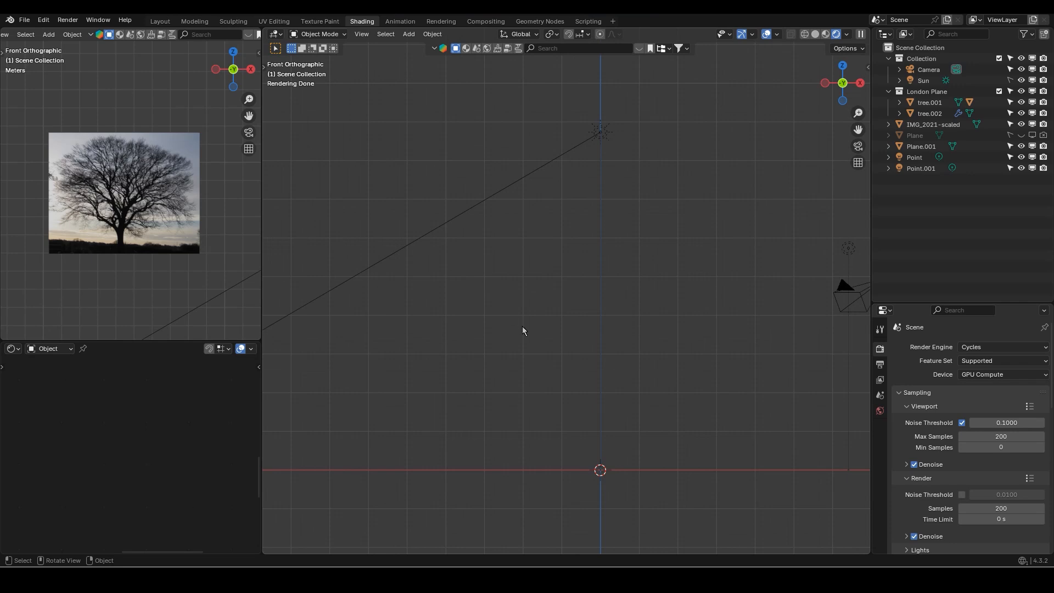
Add a new Sapling Tree Gen curve at the world origin and display the viewport in solid shading
middle_click_drag(536, 238, 525, 222, "shift")
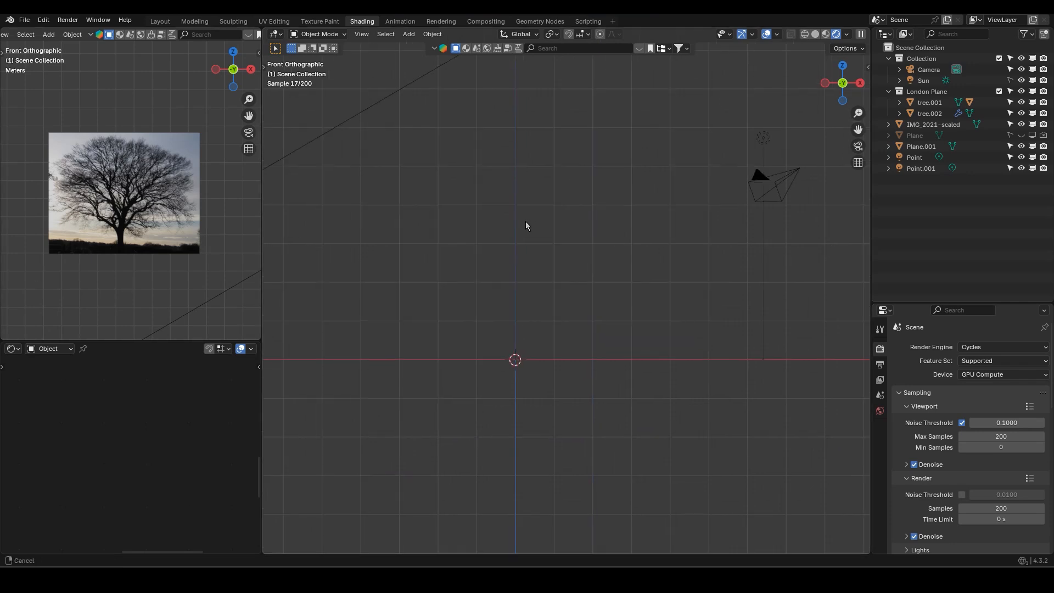
key("shift+a")
mouse_move(502, 265)
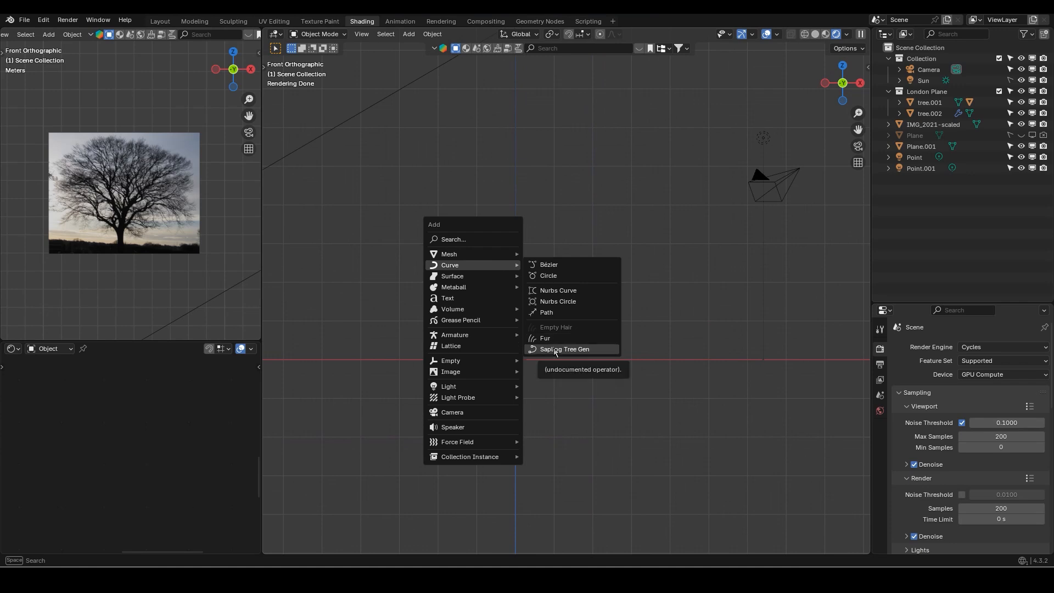
left_click(556, 349)
middle_click_drag(521, 219, 580, 317, "shift")
left_click(815, 35)
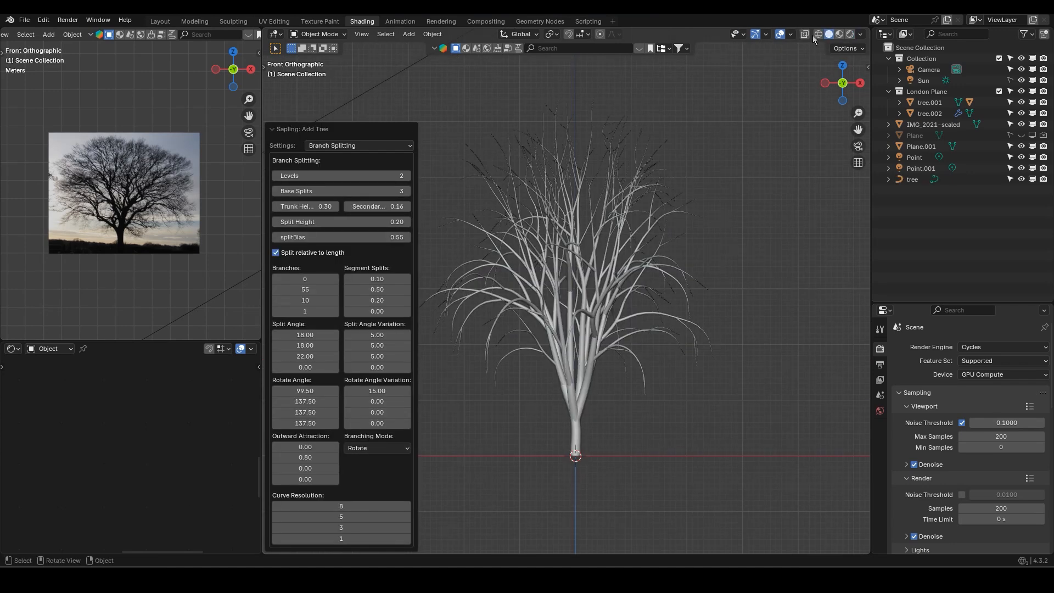
Show the tree's Geometry settings and load the japanese_maple preset
scroll(568, 278, "up", 2)
middle_click_drag(576, 274, 583, 297, "shift")
scroll(626, 240, "down", 1)
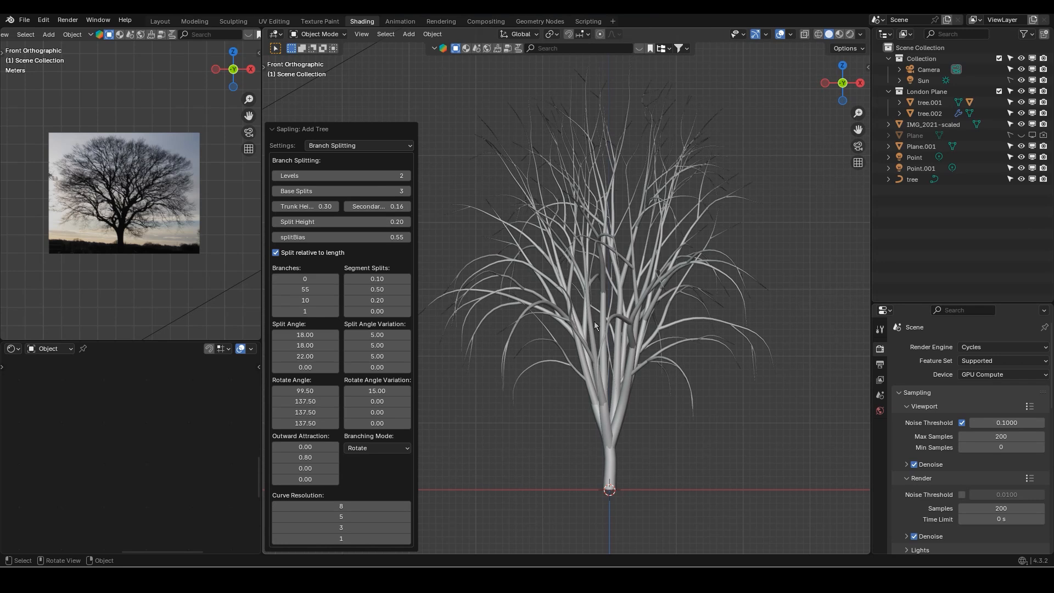
left_click(388, 150)
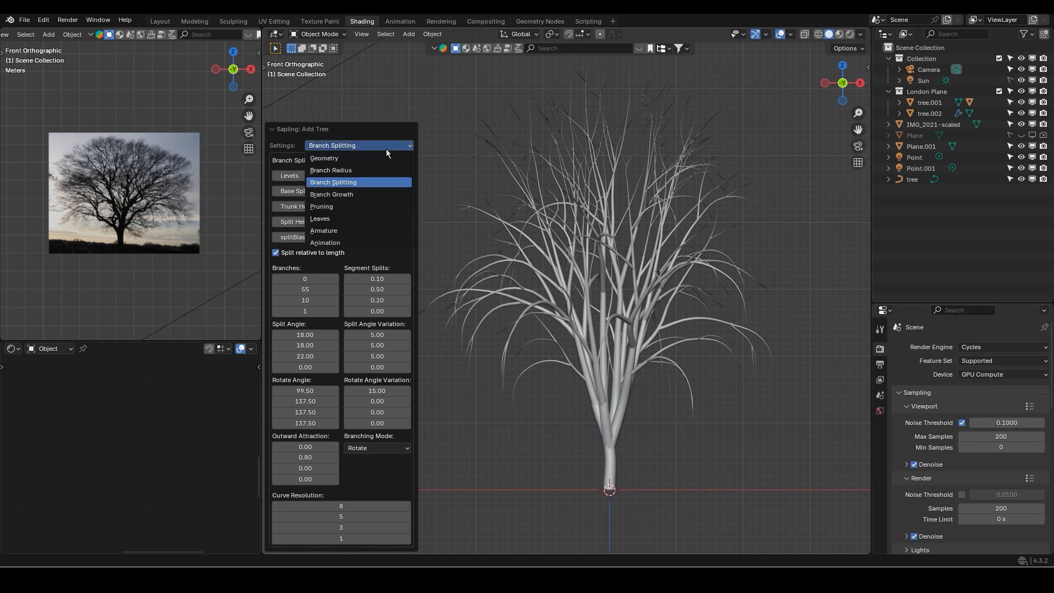
left_click(357, 159)
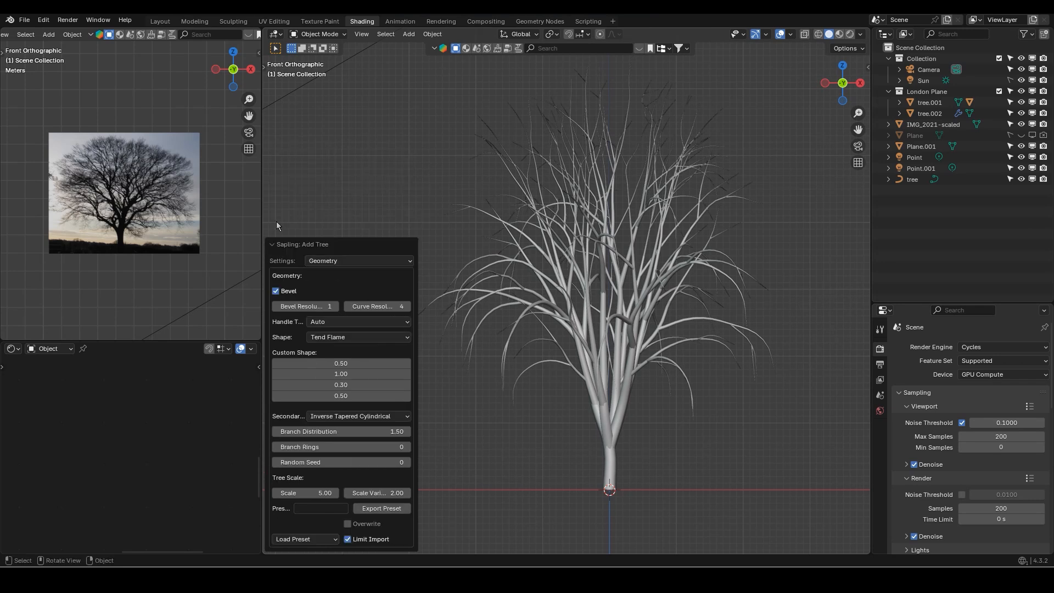
left_click(274, 244)
left_click(277, 545)
left_click(322, 538)
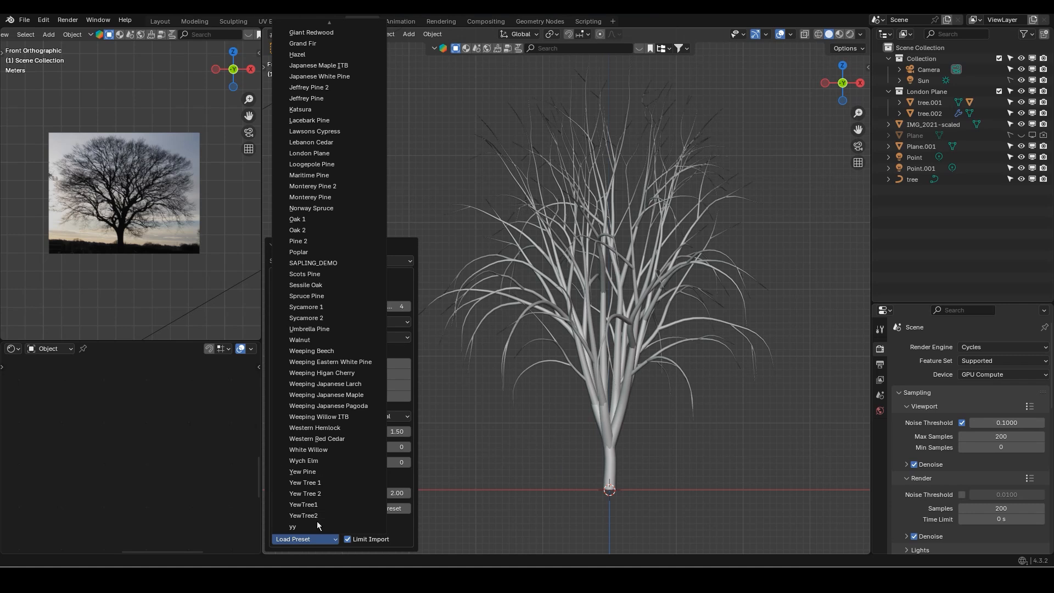
scroll(315, 525, "up", 10)
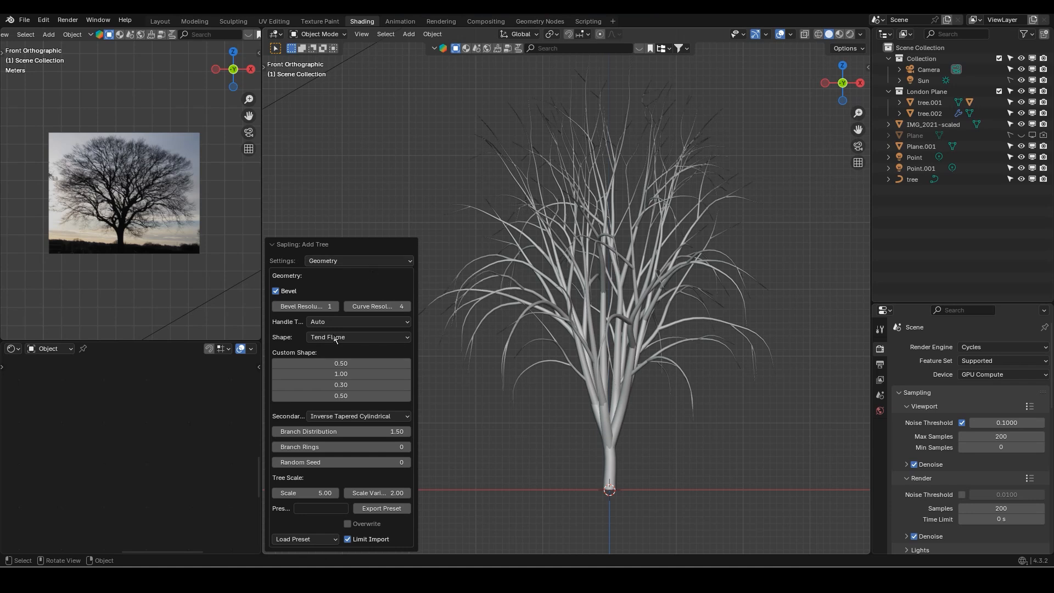
left_click(304, 539)
scroll(318, 329, "up", 10)
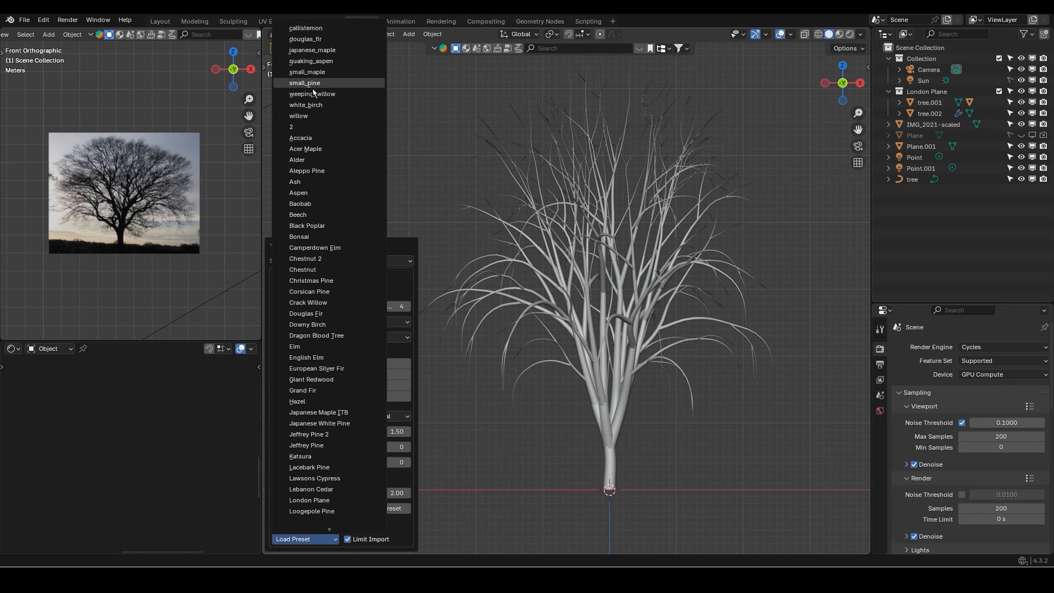
left_click(329, 52)
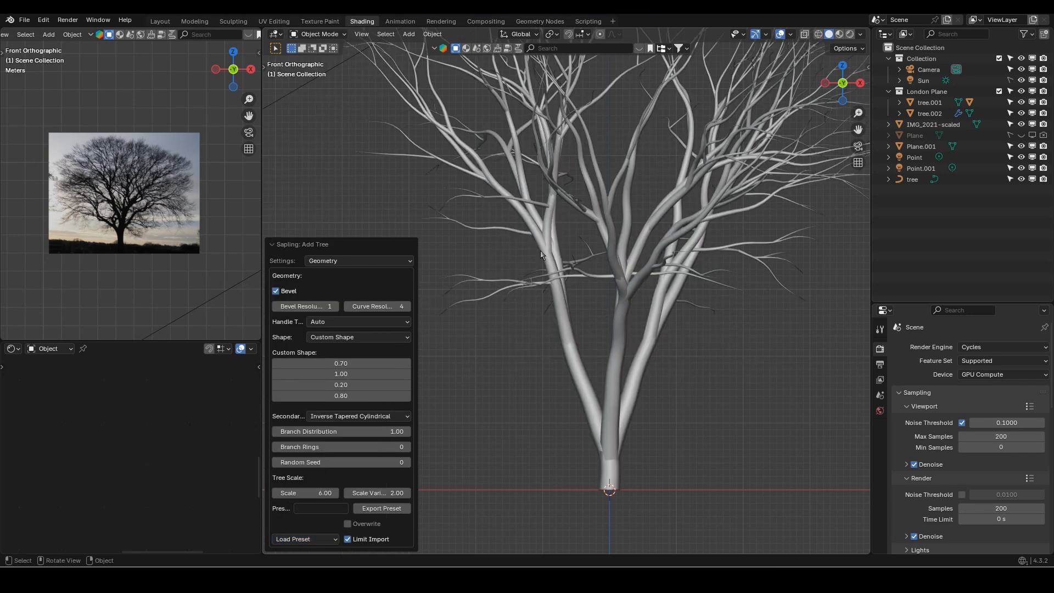
Compare the tree with the reference photo and set its shape to Hemispherical
scroll(635, 310, "down", 2)
scroll(108, 204, "up", 4)
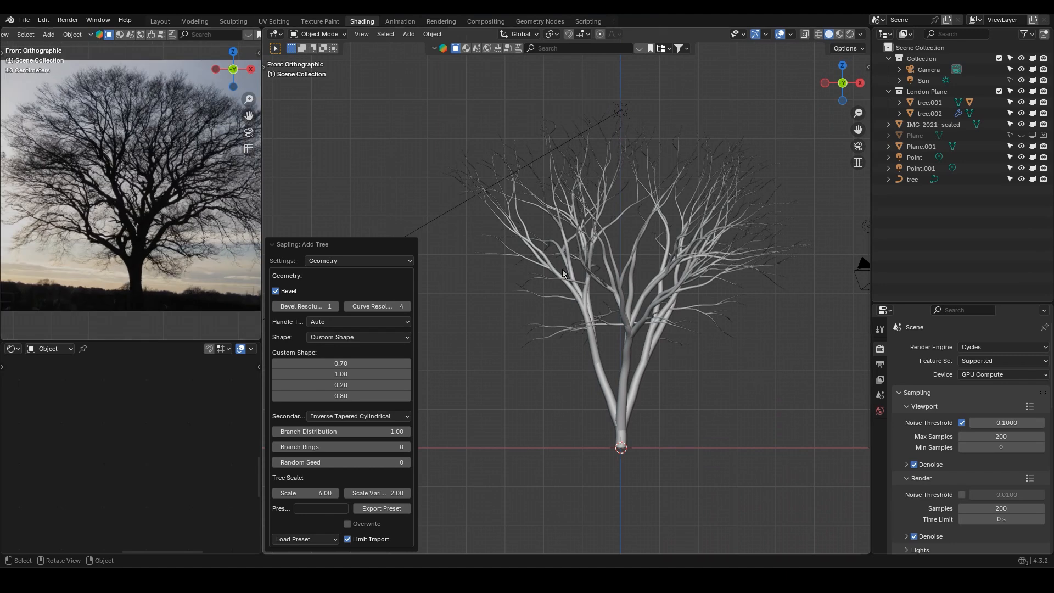
middle_click_drag(672, 269, 652, 280, "shift")
scroll(630, 238, "down", 1)
scroll(147, 224, "down", 1)
scroll(147, 224, "down", 1)
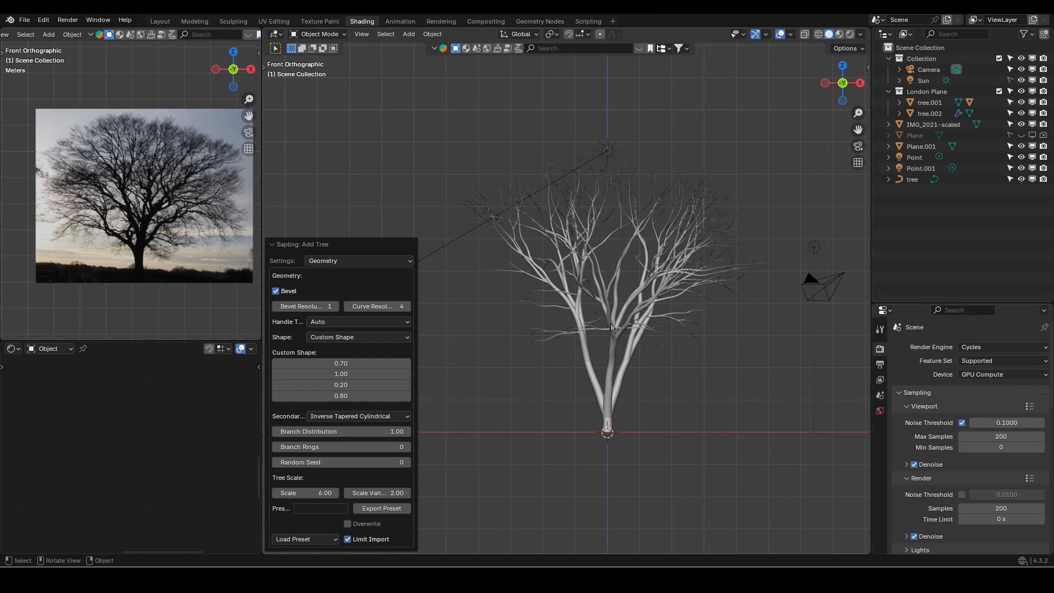
left_click(339, 263)
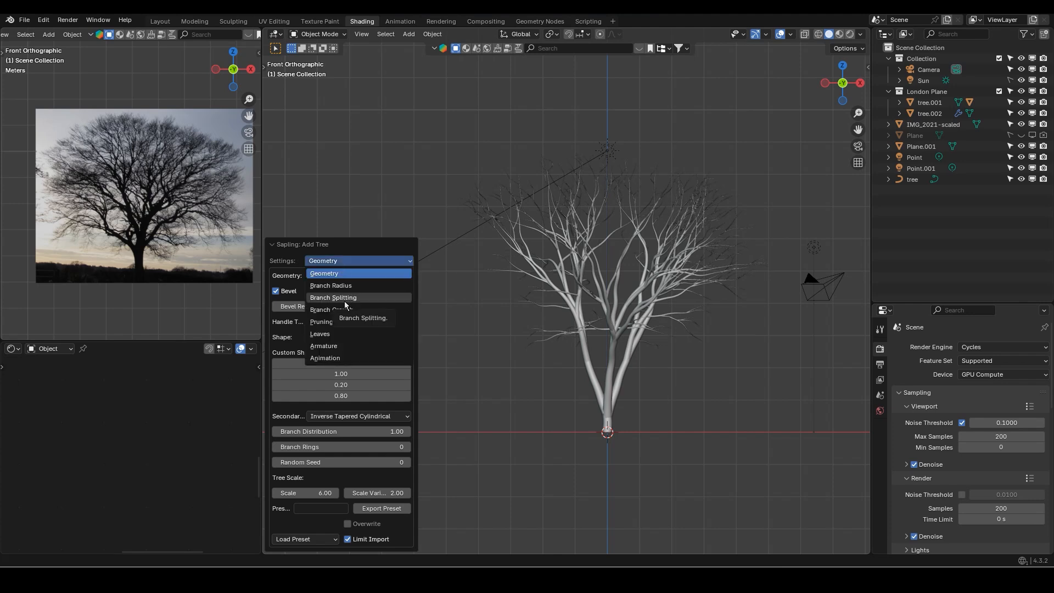
left_click(352, 274)
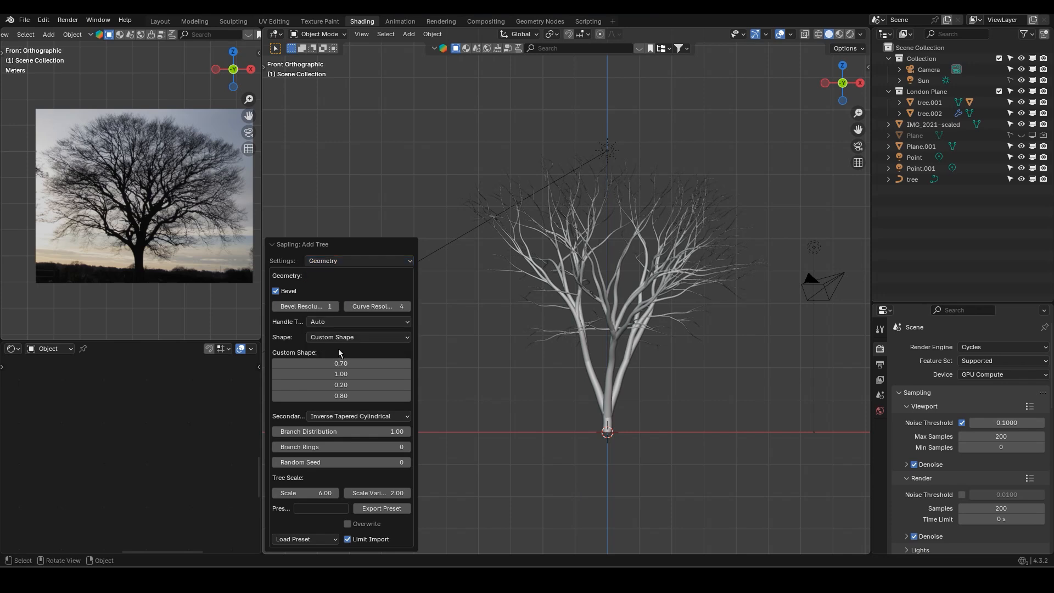
left_click(346, 337)
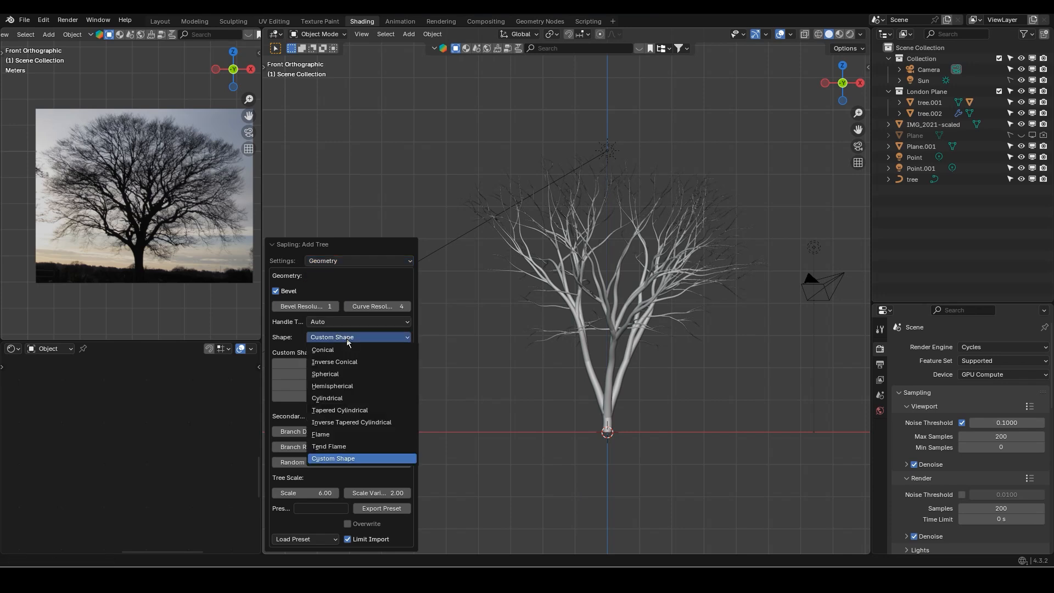
left_click(353, 387)
Examine the trunk and lower branch splits from several angles and compare them with the reference photo
left_click(387, 260)
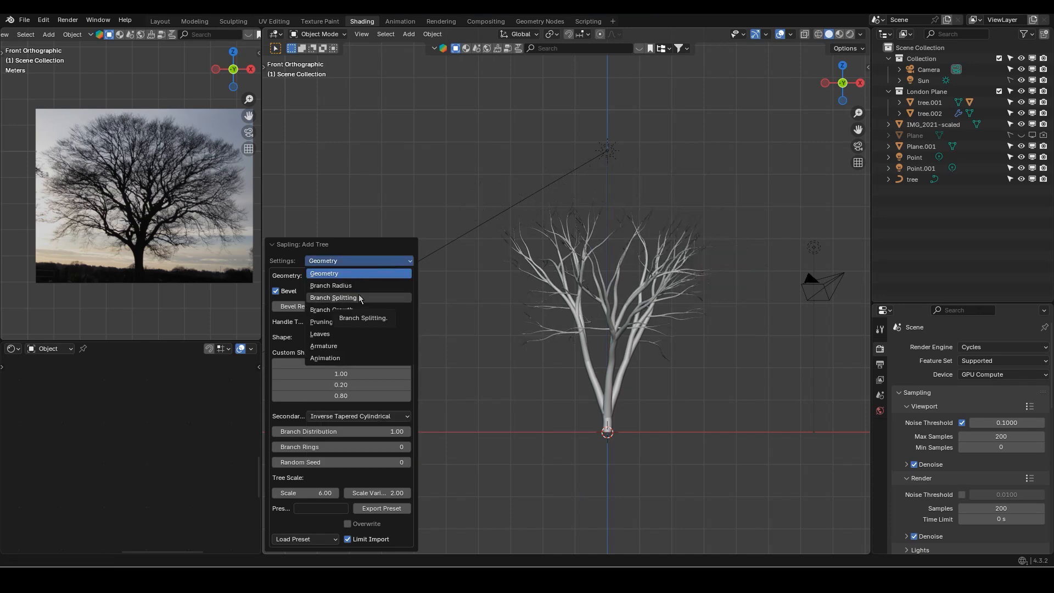
left_click(369, 270)
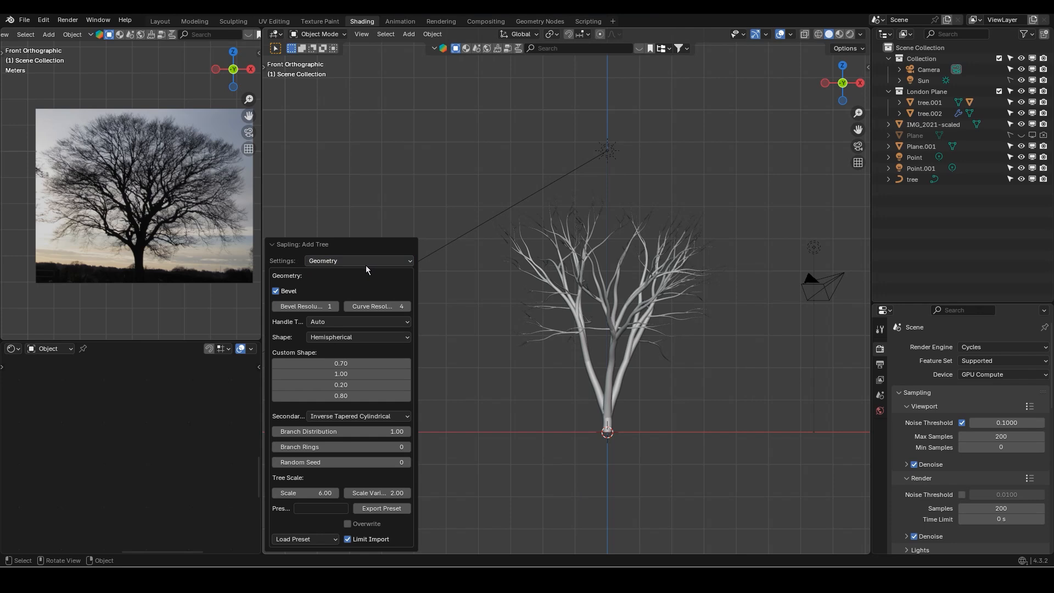
scroll(592, 327, "up", 3)
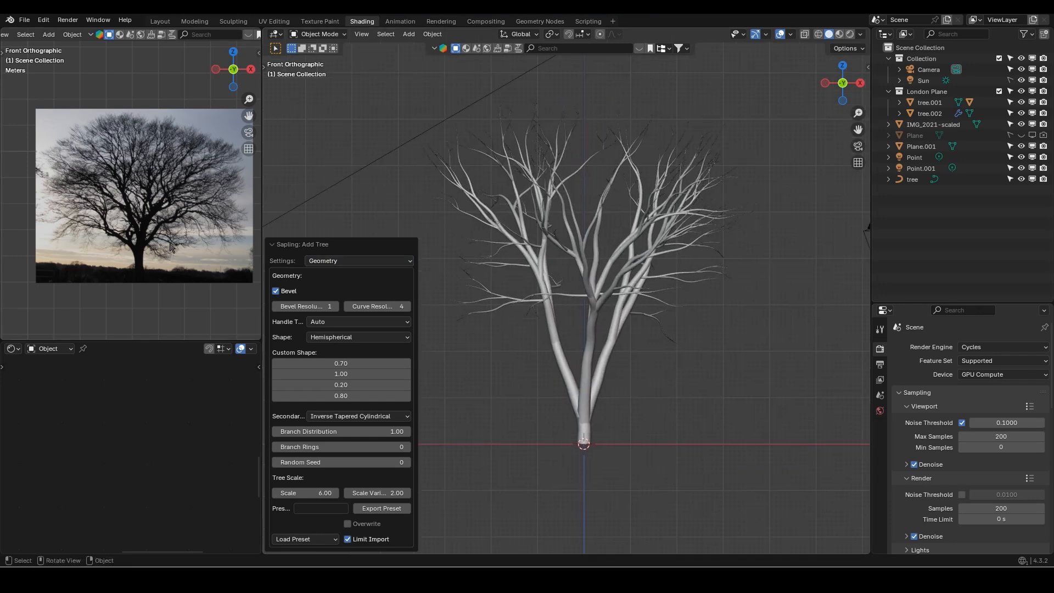
scroll(155, 240, "up", 4)
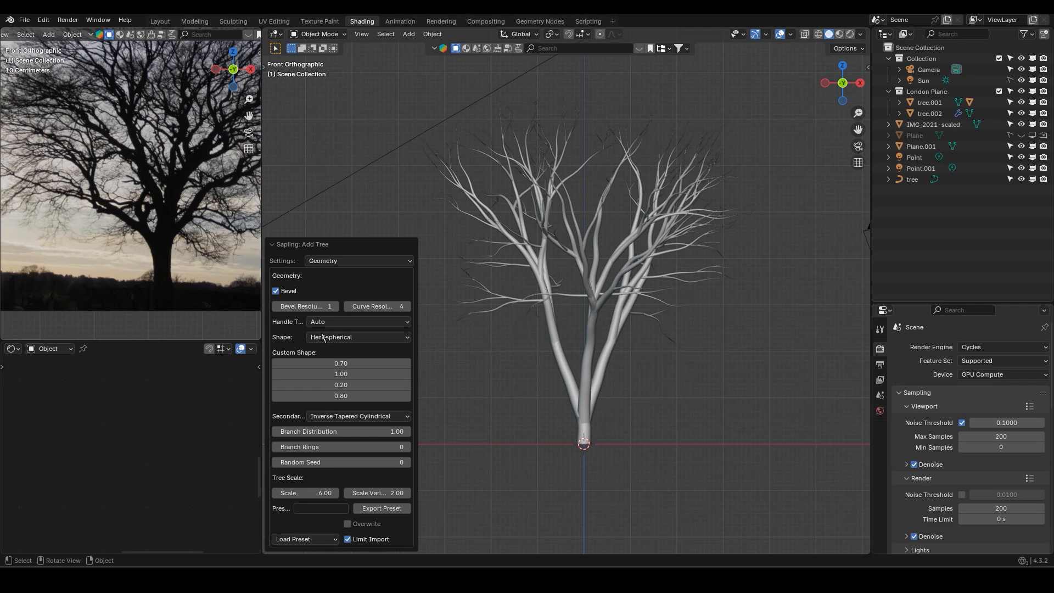
scroll(587, 443, "up", 5)
middle_click_drag(495, 376, 545, 416)
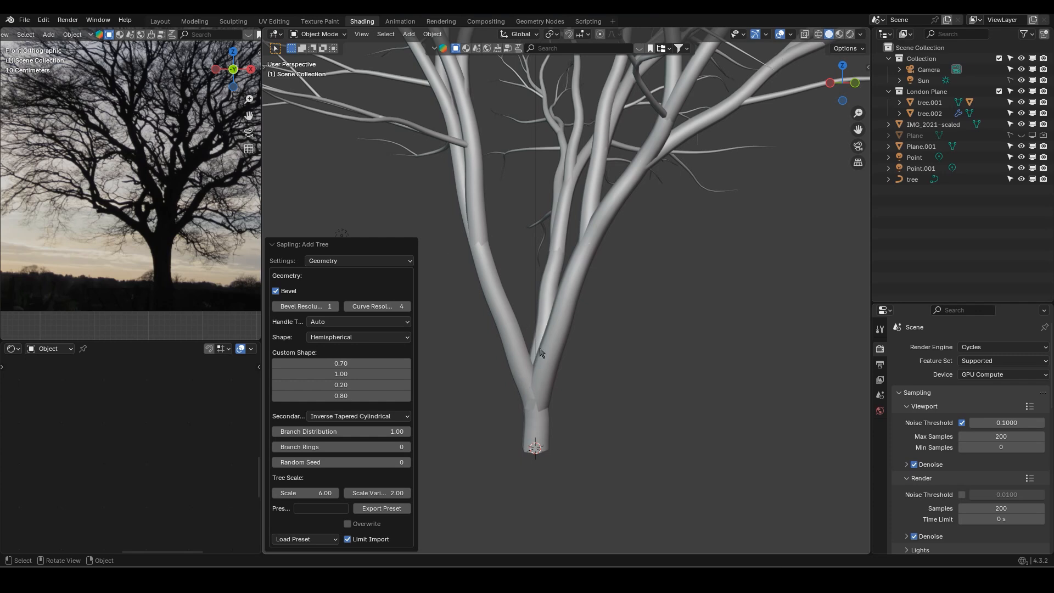
mouse_move(541, 352)
middle_mouse_down()
mouse_move(453, 368)
mouse_move(512, 363)
mouse_move(546, 347)
mouse_move(541, 363)
mouse_move(544, 349)
middle_mouse_up()
scroll(545, 349, "down", 1)
key("KP_1")
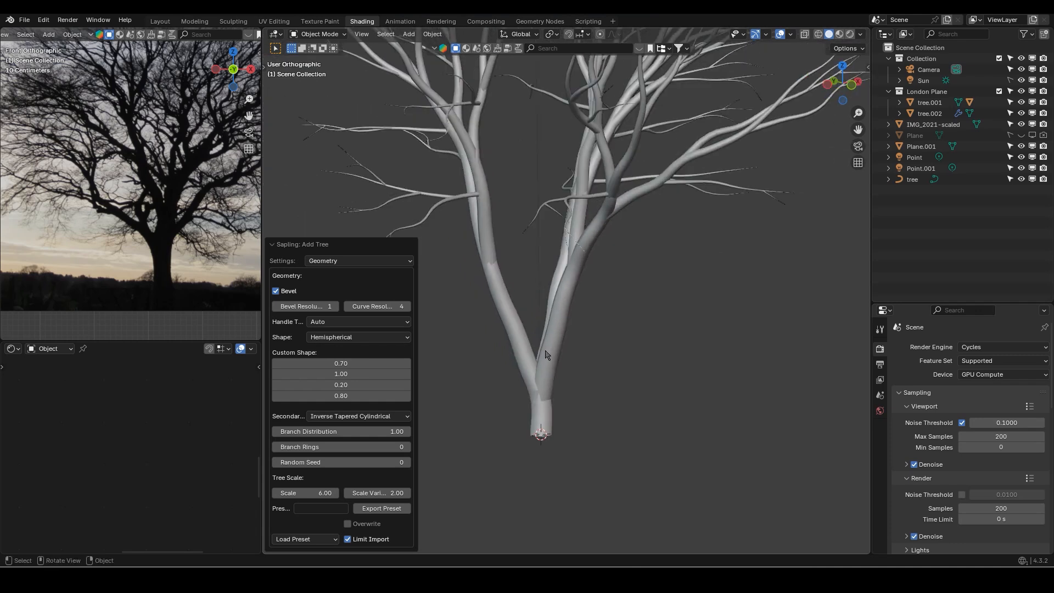
middle_click_drag(155, 294, 149, 234, "shift")
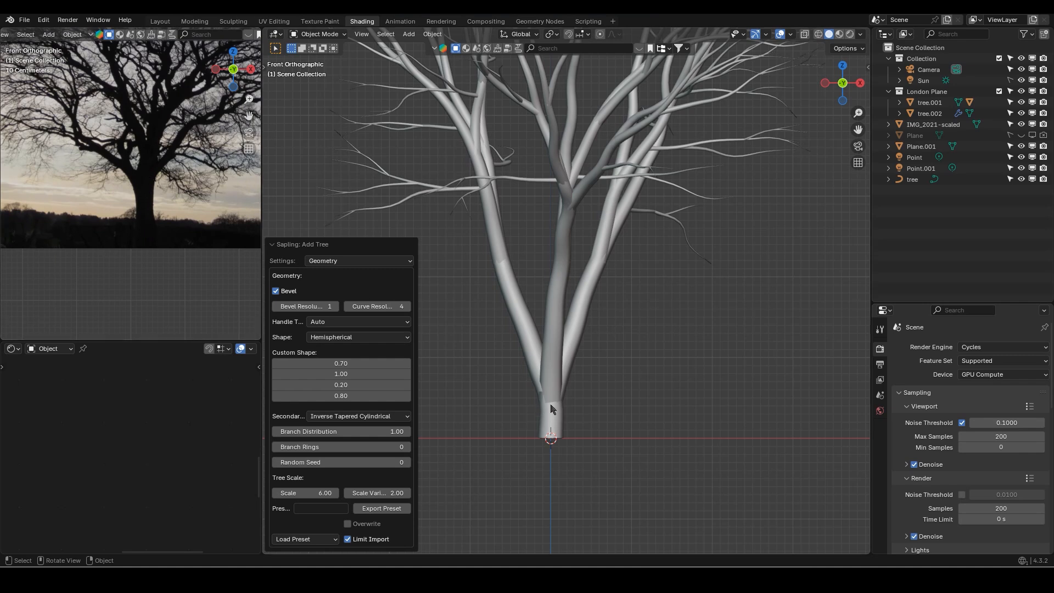
Show the tree's Branch Splitting settings and set Base Splits to 0
left_click(350, 260)
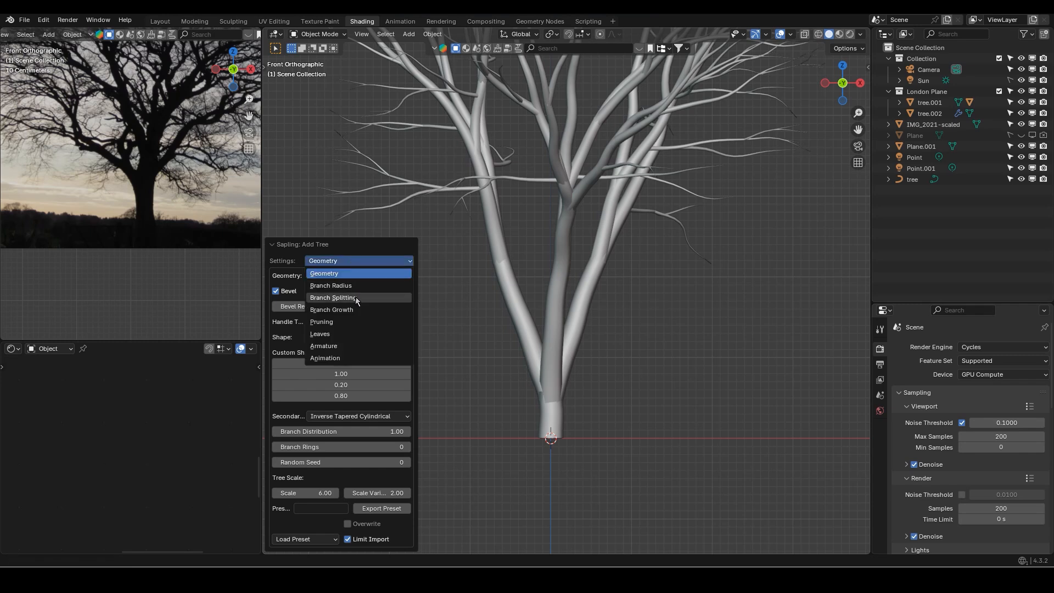
left_click(357, 299)
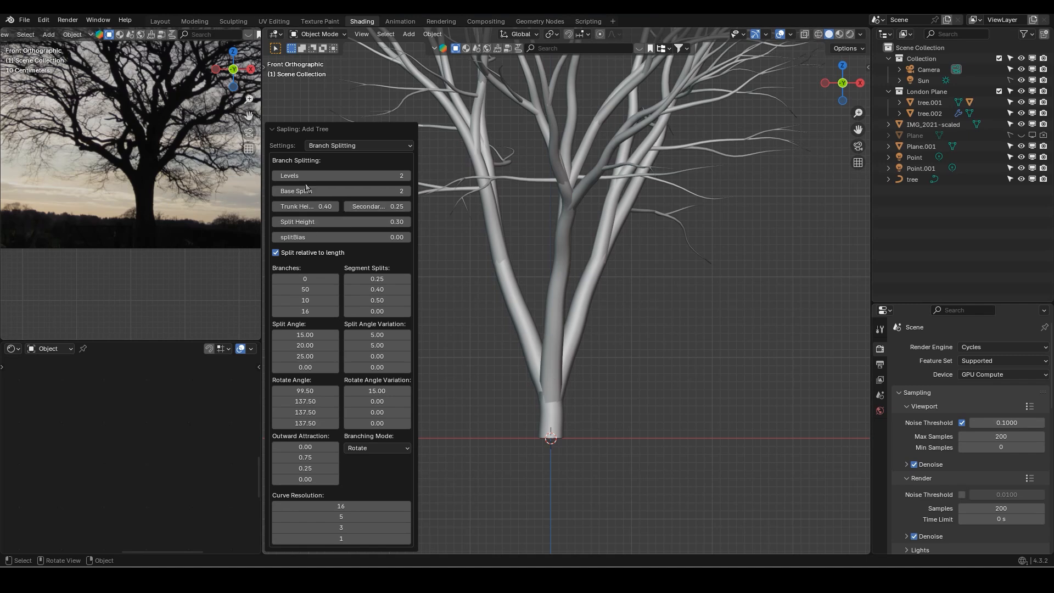
left_click(276, 191)
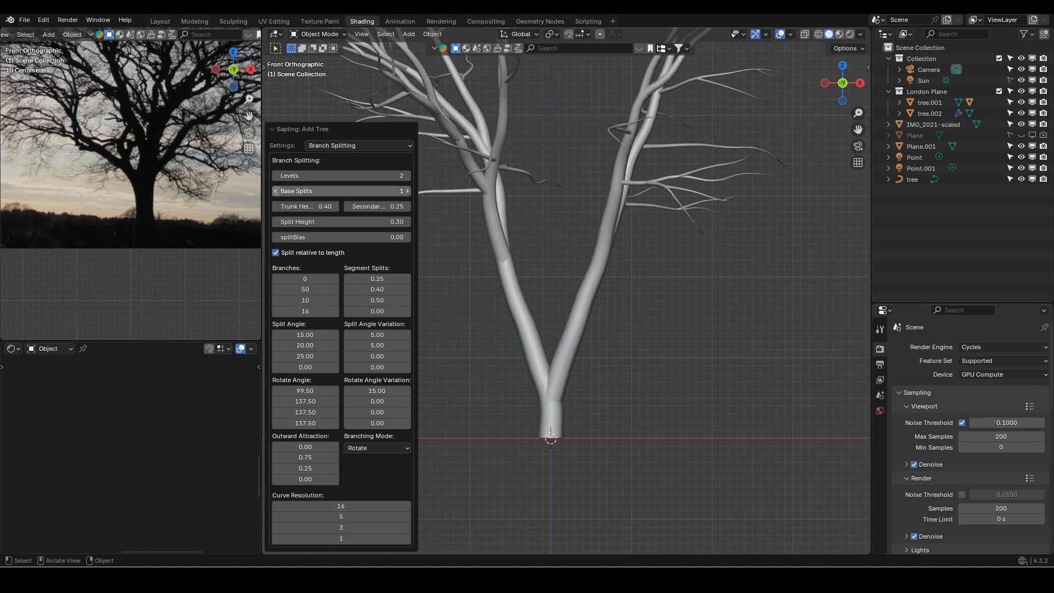
left_click(275, 191)
middle_click_drag(550, 229, 585, 279)
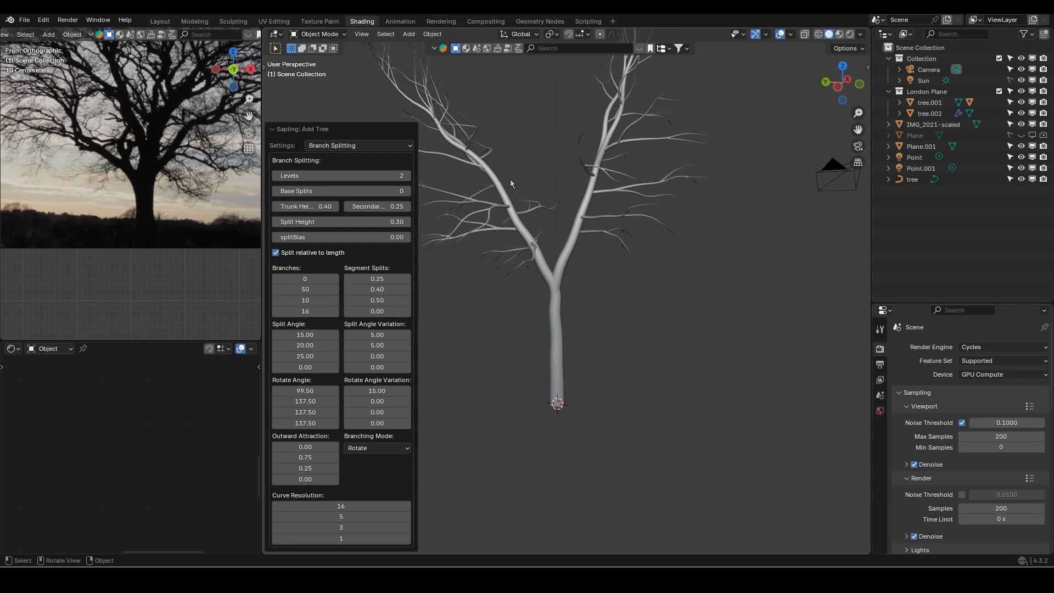
Set the first-level Segment Splits value to 0 and reduce the branch Levels to 1
left_click(375, 278)
type("0")
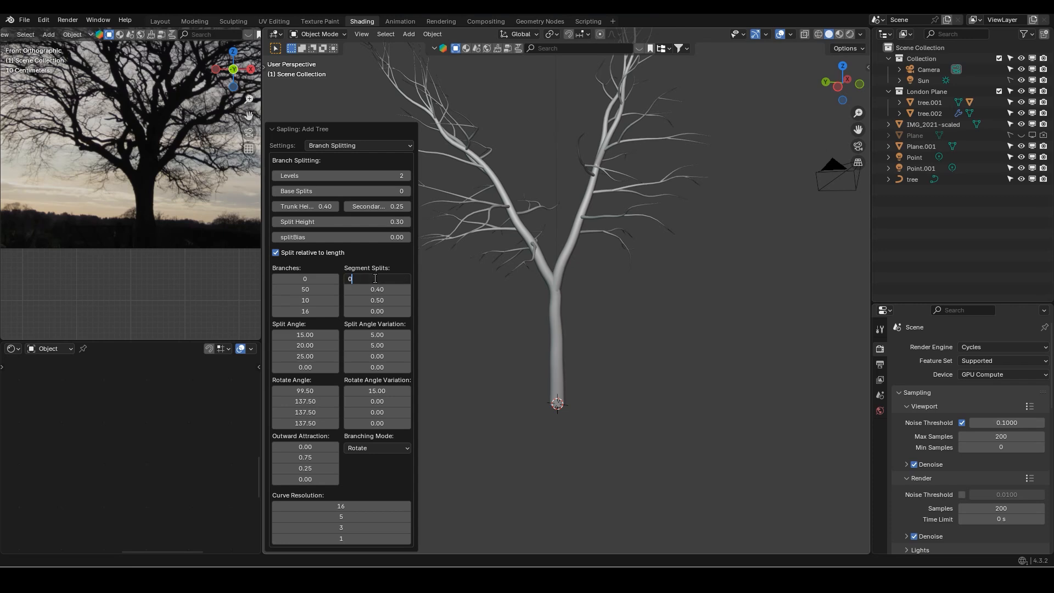
key("Return")
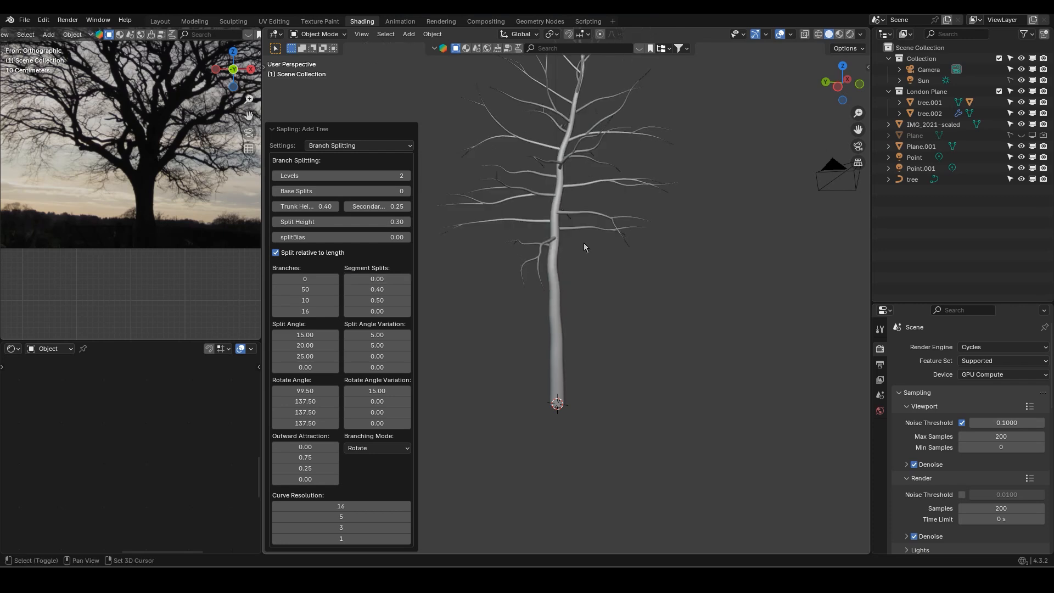
middle_click_drag(584, 242, 577, 330, "shift")
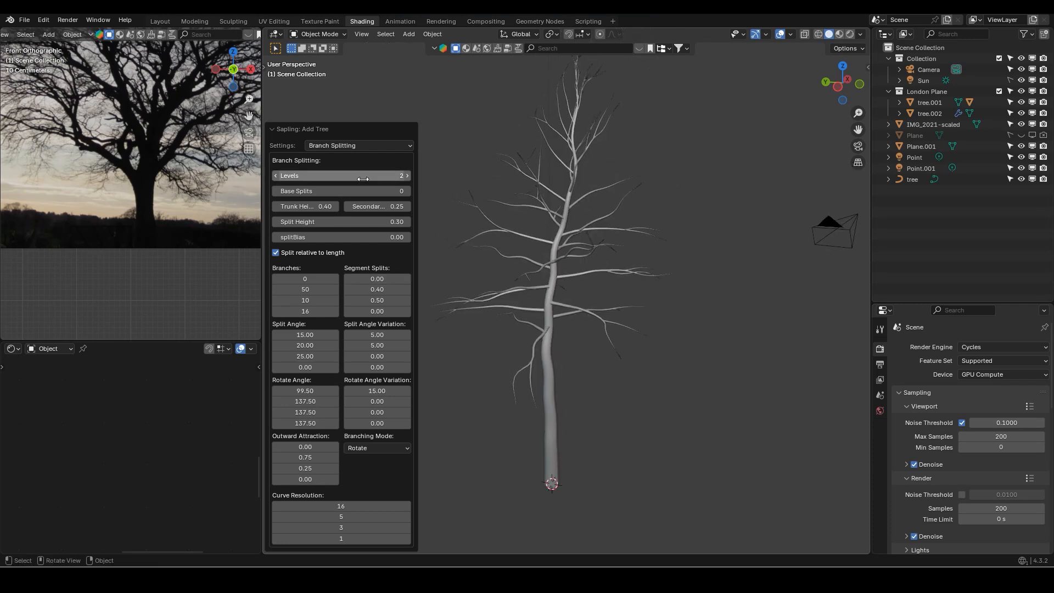
left_click(275, 175)
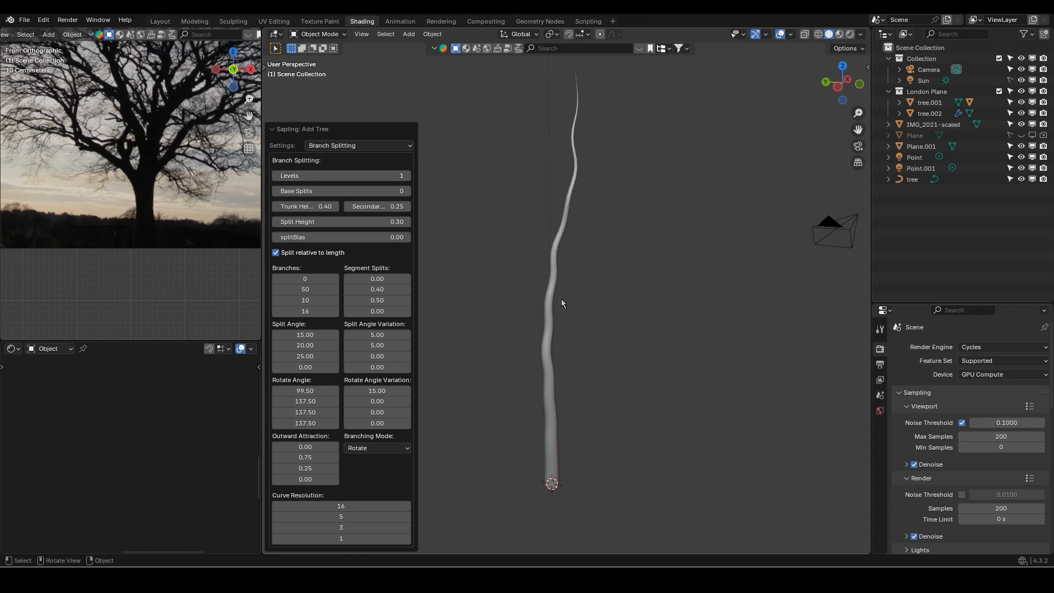
Compare the bare trunk in front view with the trunk and main branches in the reference photo
key("KP_1")
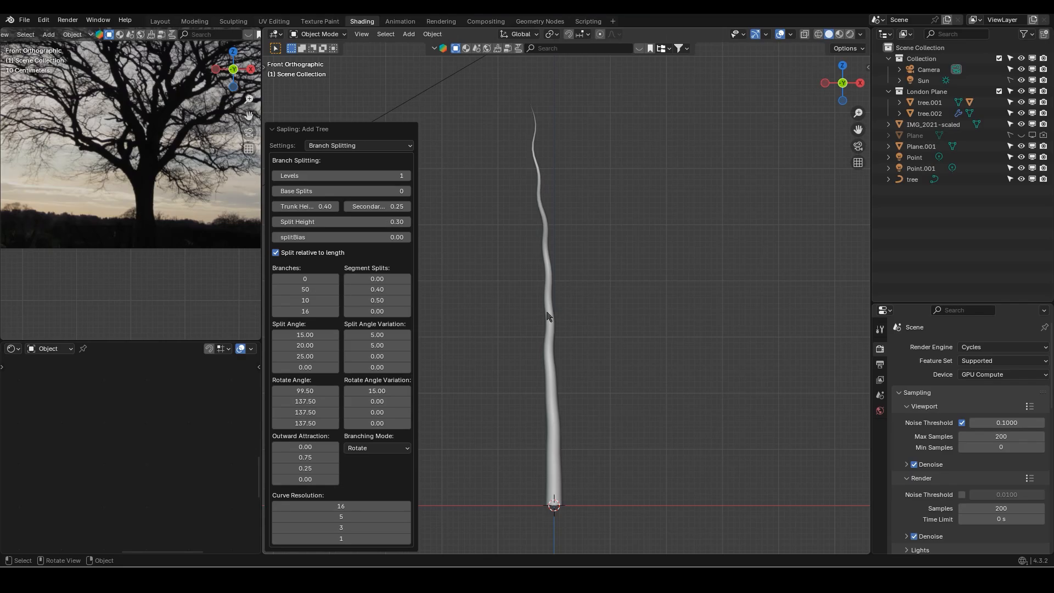
scroll(133, 216, "down", 4)
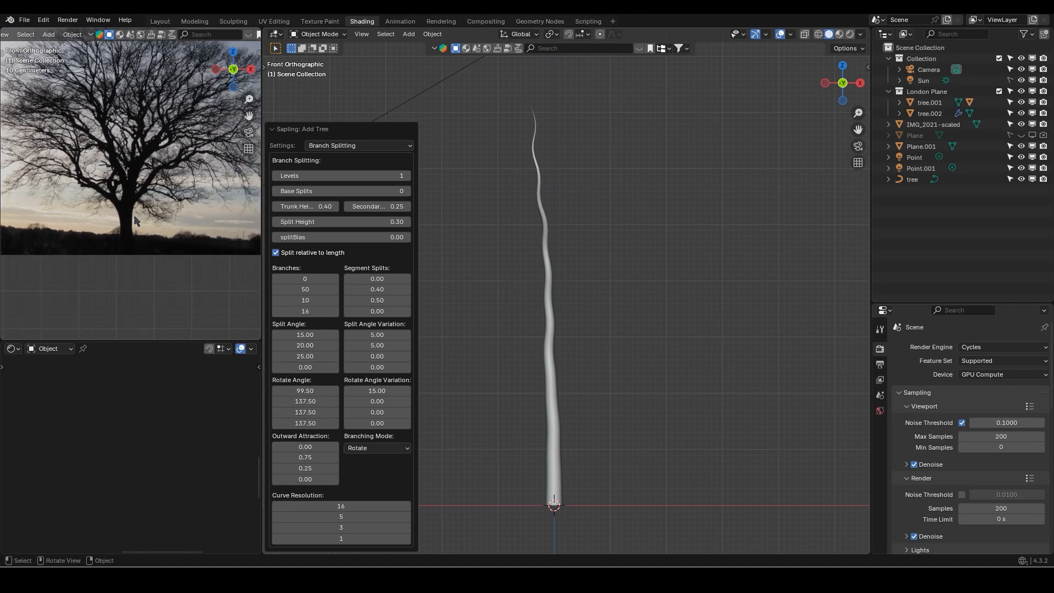
scroll(137, 230, "up", 1)
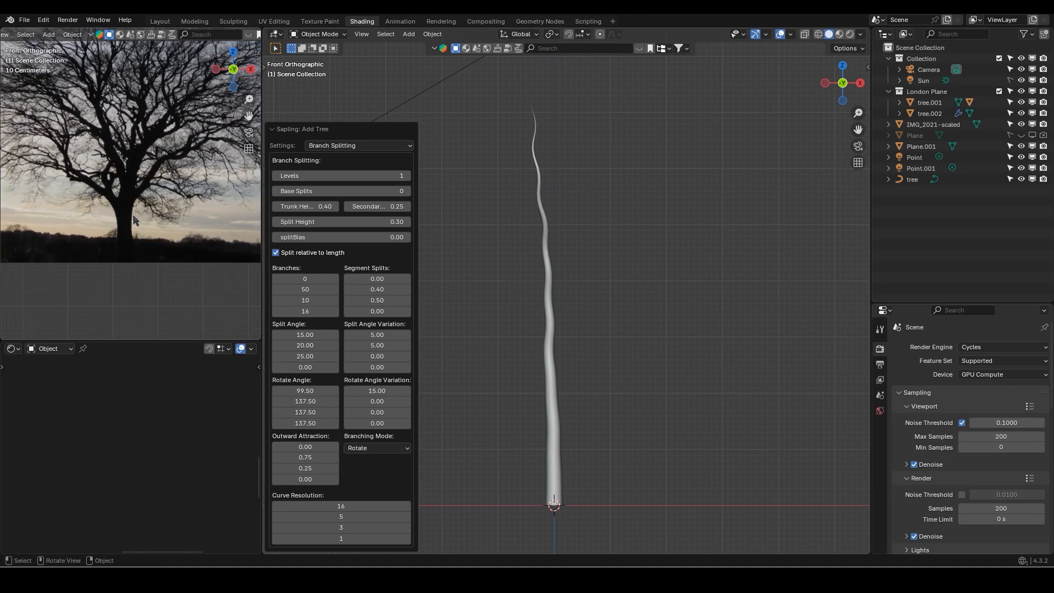
scroll(157, 175, "up", 3)
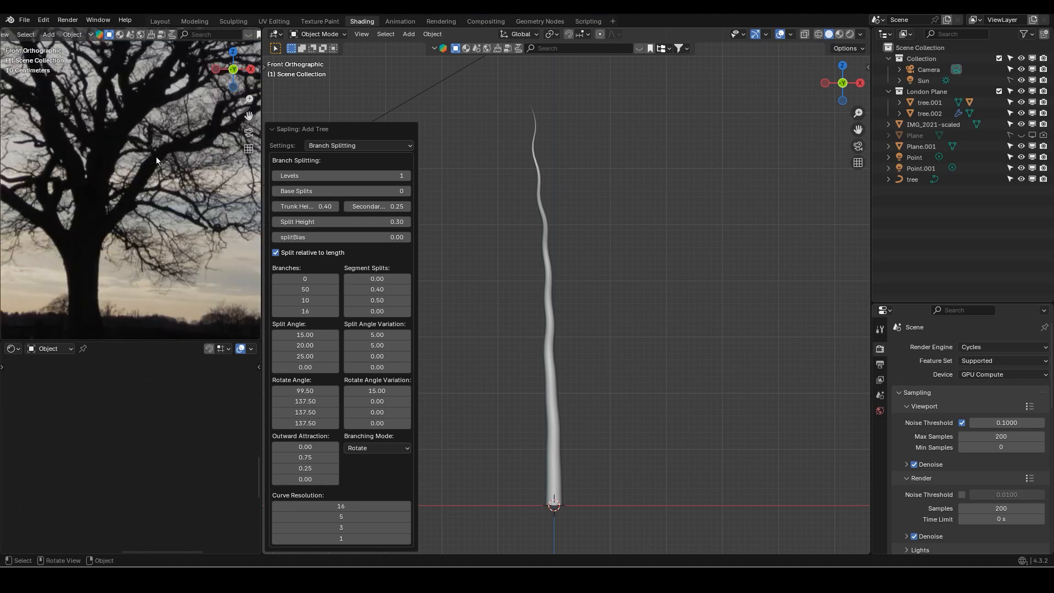
scroll(101, 176, "up", 3)
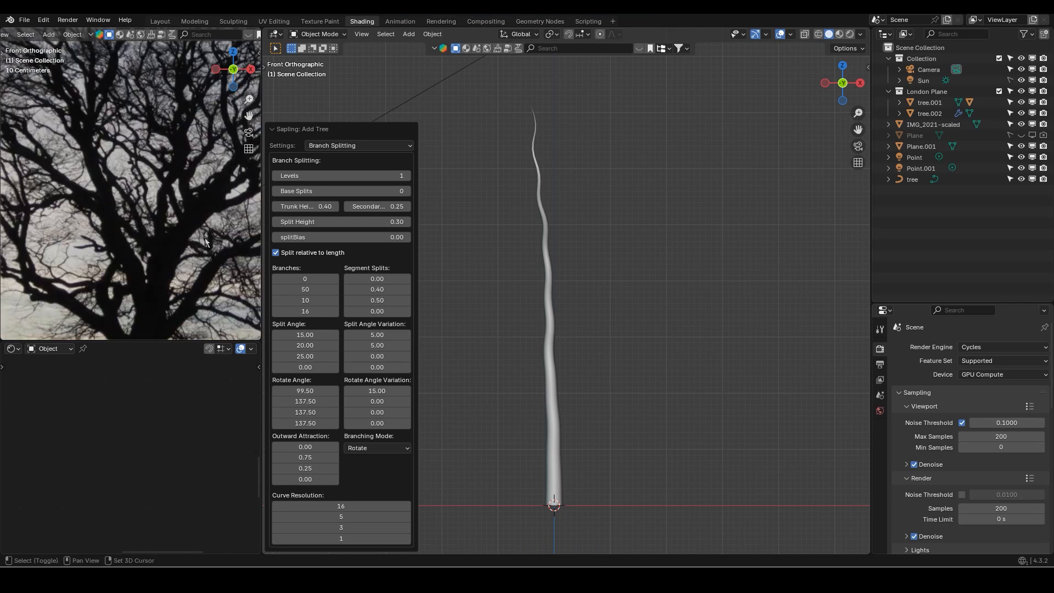
scroll(205, 238, "down", 2)
scroll(142, 239, "down", 2)
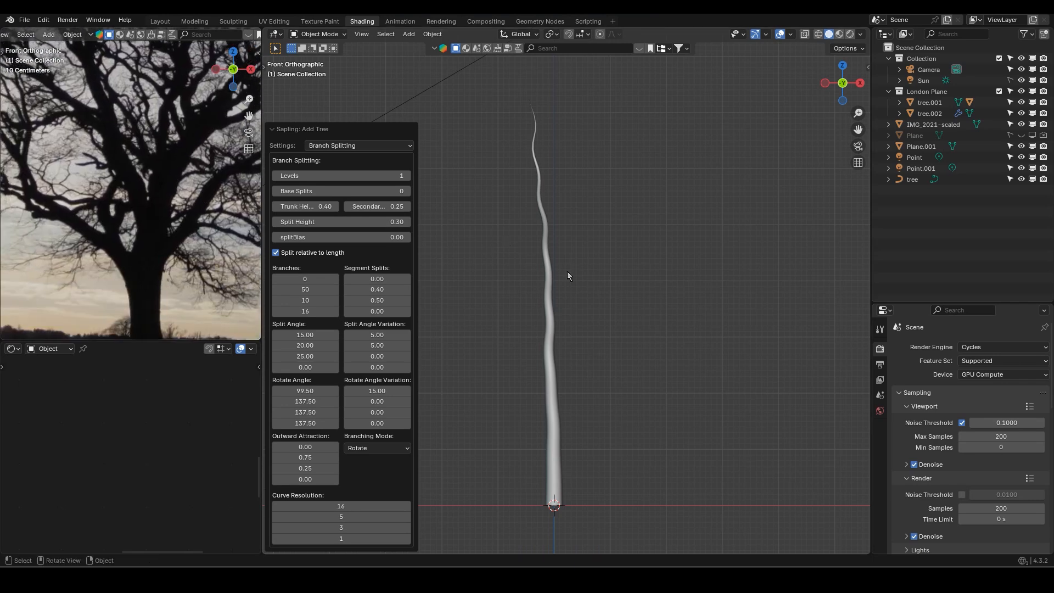
middle_click_drag(548, 306, 550, 277, "shift")
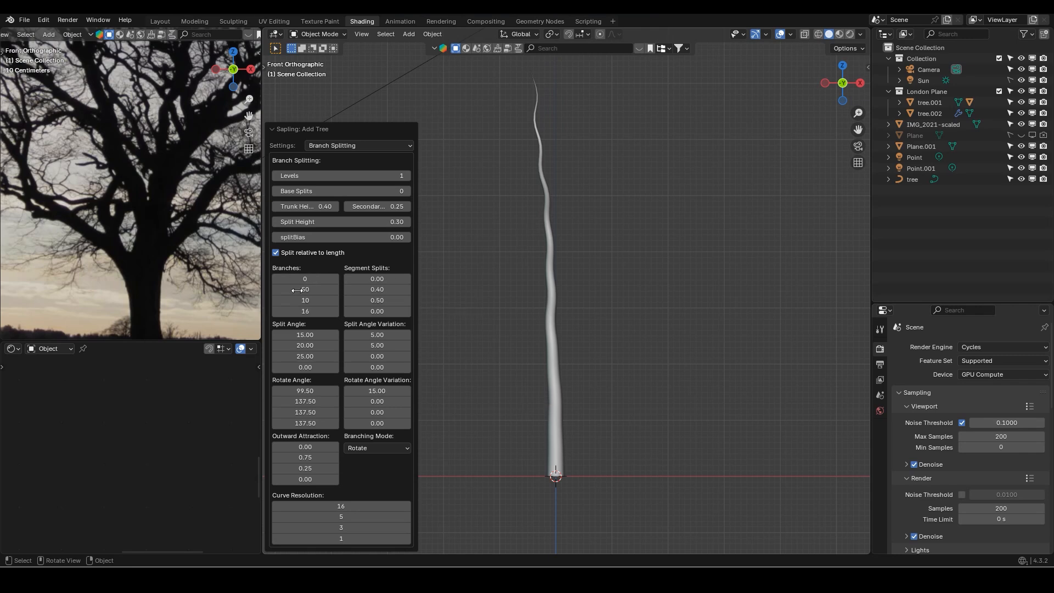
Preview the tree with branch Levels at 2 and 3, and return Levels to 1
left_click(407, 176)
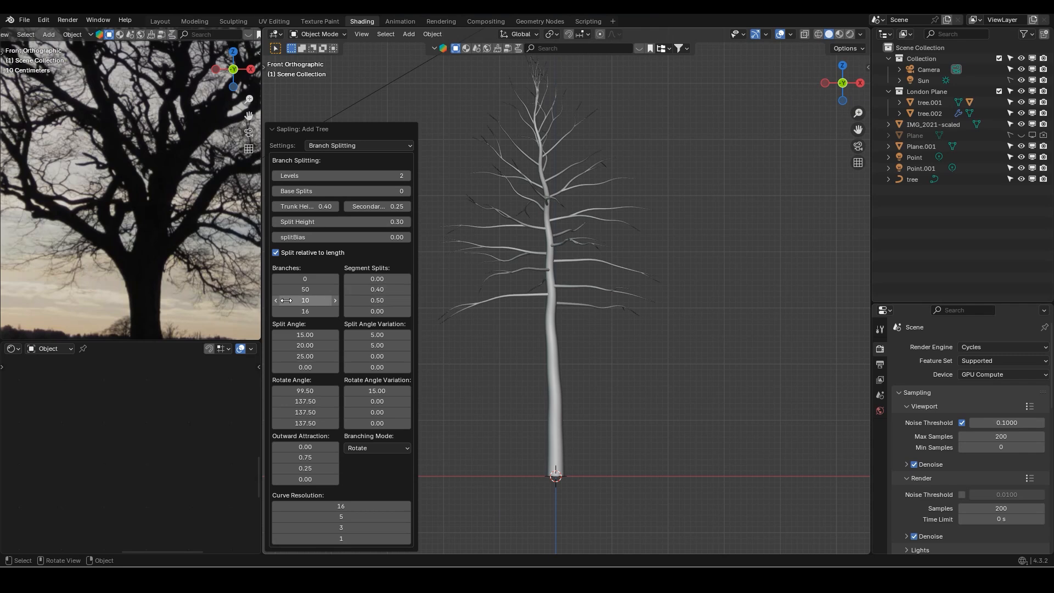
left_click(406, 176)
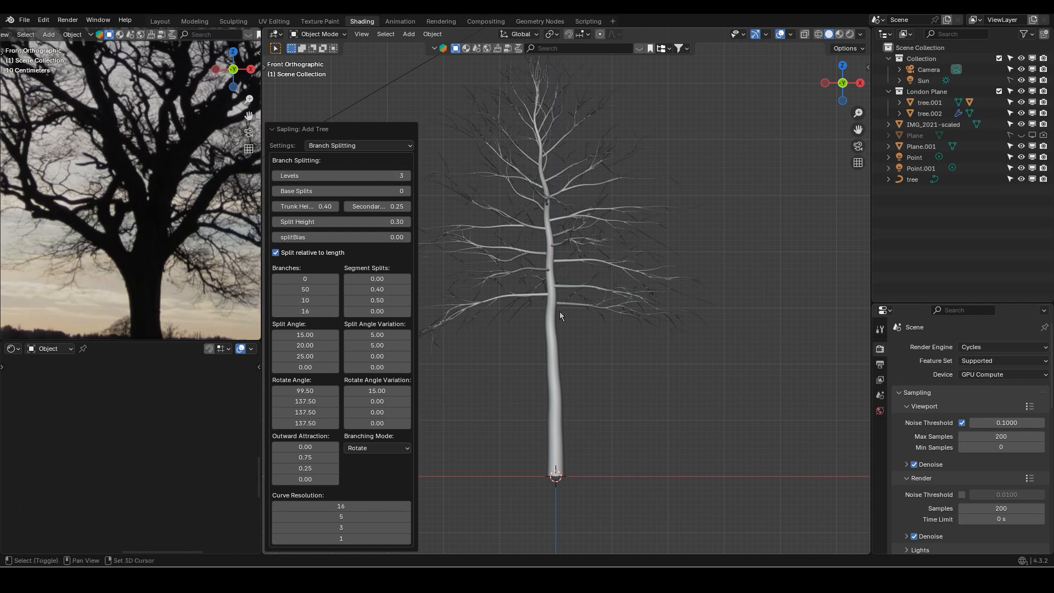
middle_click_drag(558, 311, 579, 349, "shift")
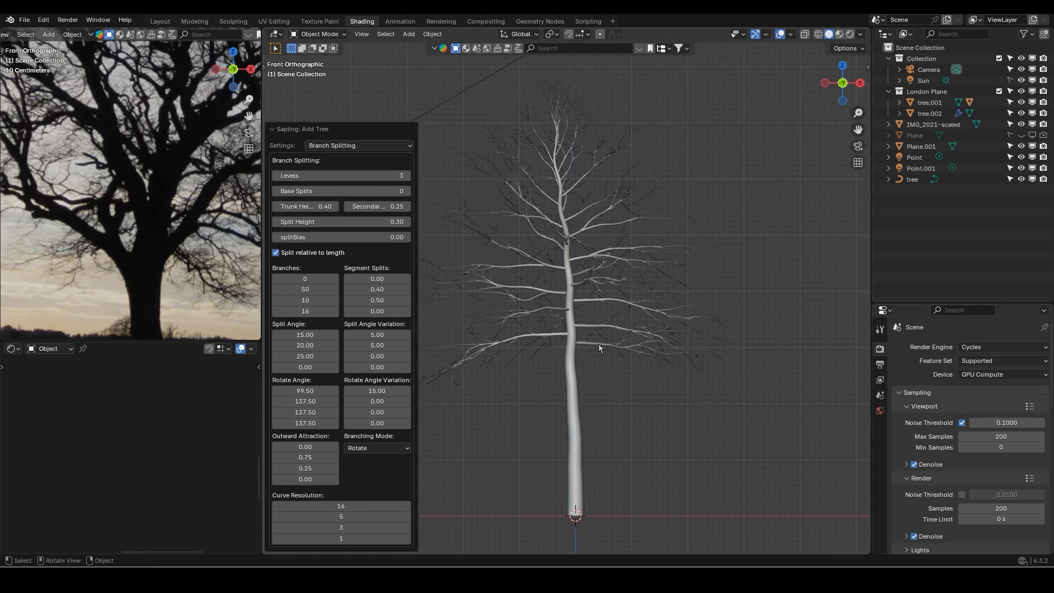
left_click(276, 176)
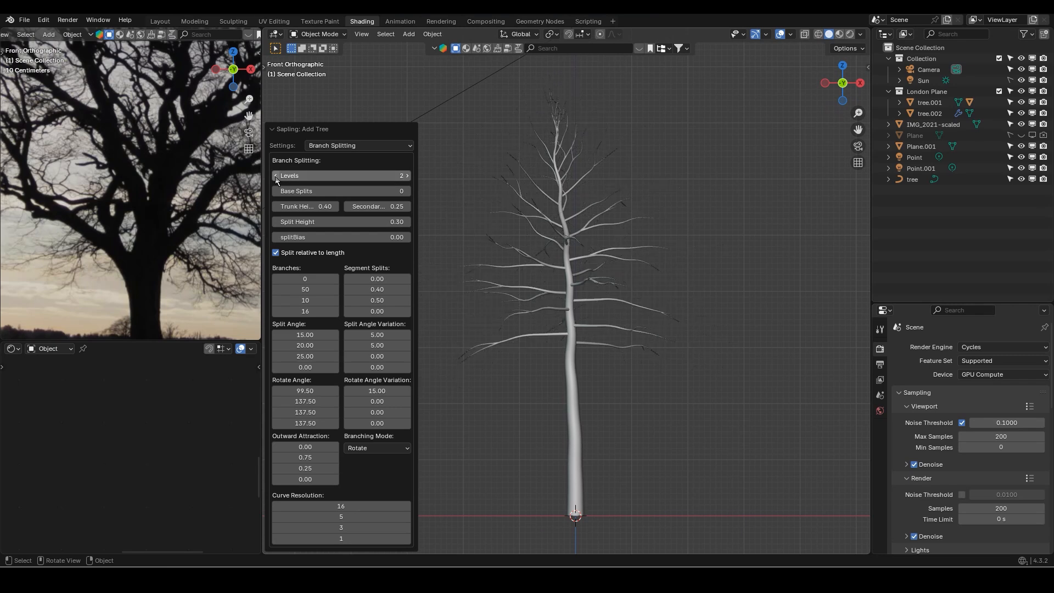
left_click(276, 176)
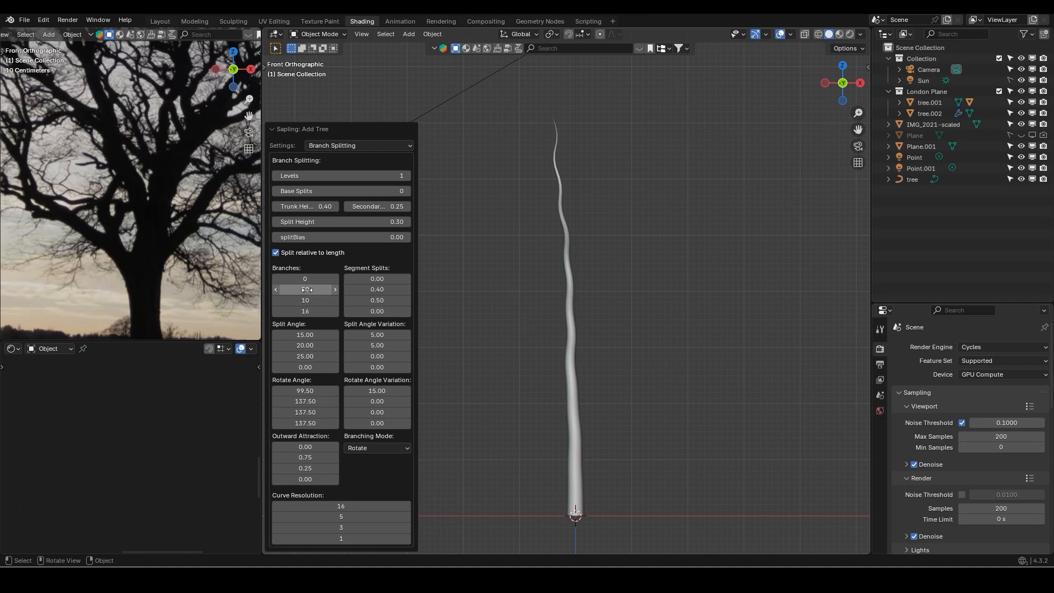
left_click(409, 175)
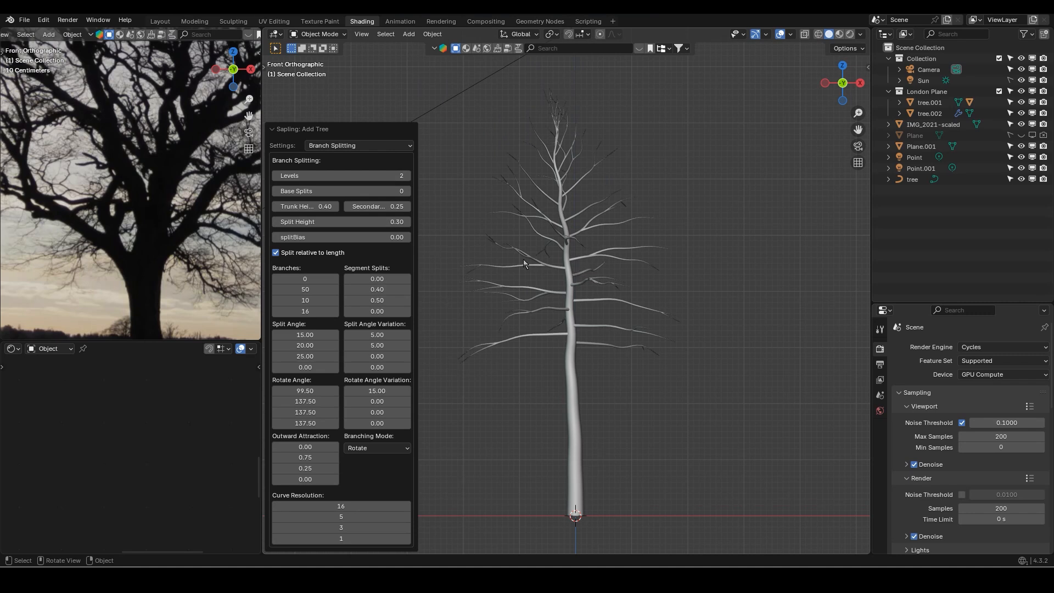
left_click(276, 176)
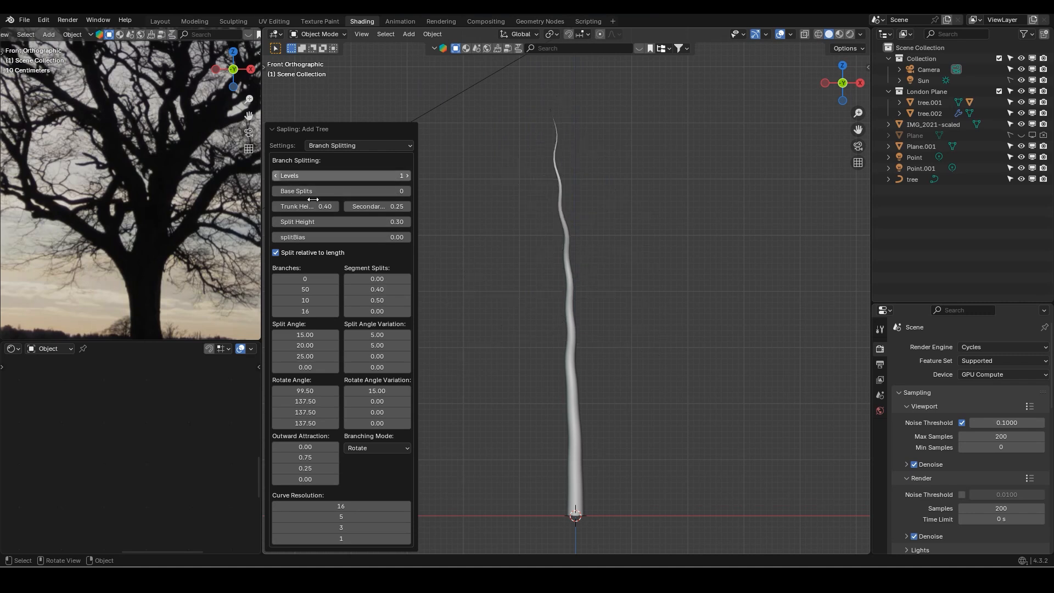
Raise the first-level Segment Splits in small increments to 0.36, checking how the trunk divides
left_click(407, 279)
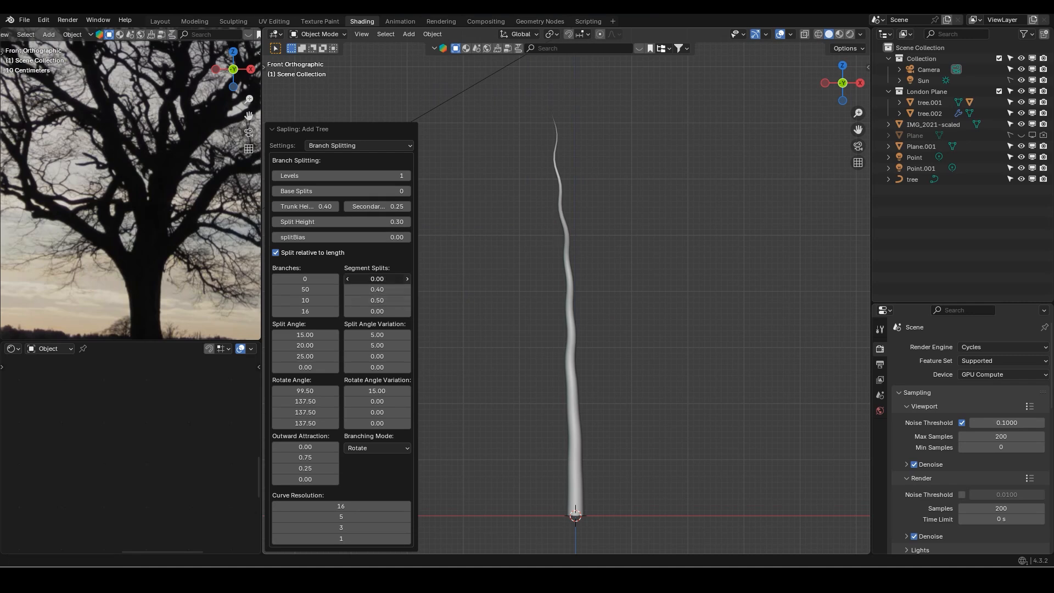
middle_click_drag(566, 344, 639, 345)
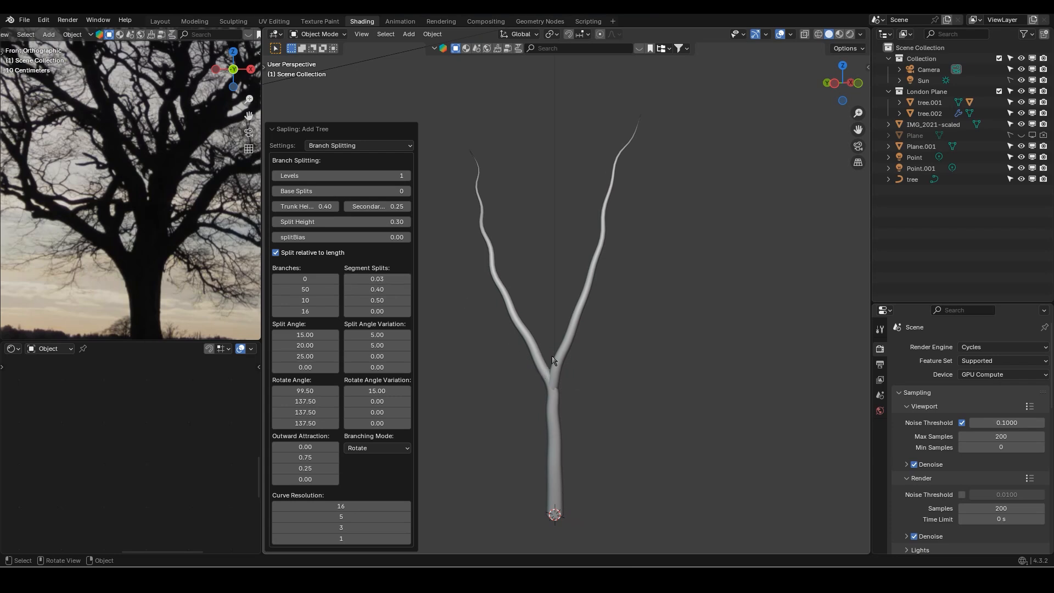
mouse_move(410, 285)
left_mouse_down()
mouse_move(433, 284)
mouse_move(408, 282)
left_mouse_up()
key("KP_1")
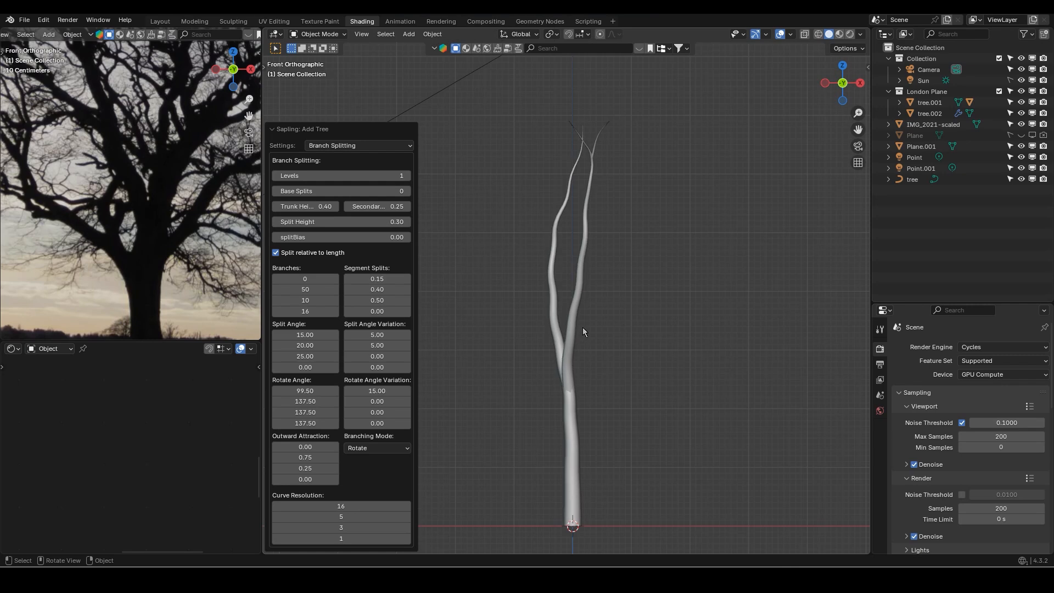
left_click(407, 279)
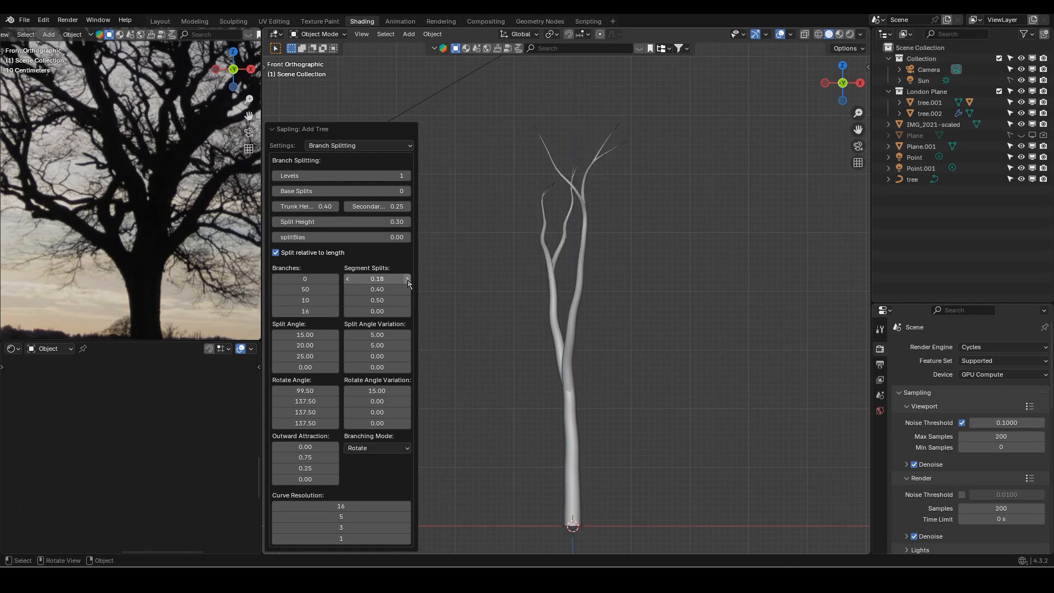
left_click(408, 280)
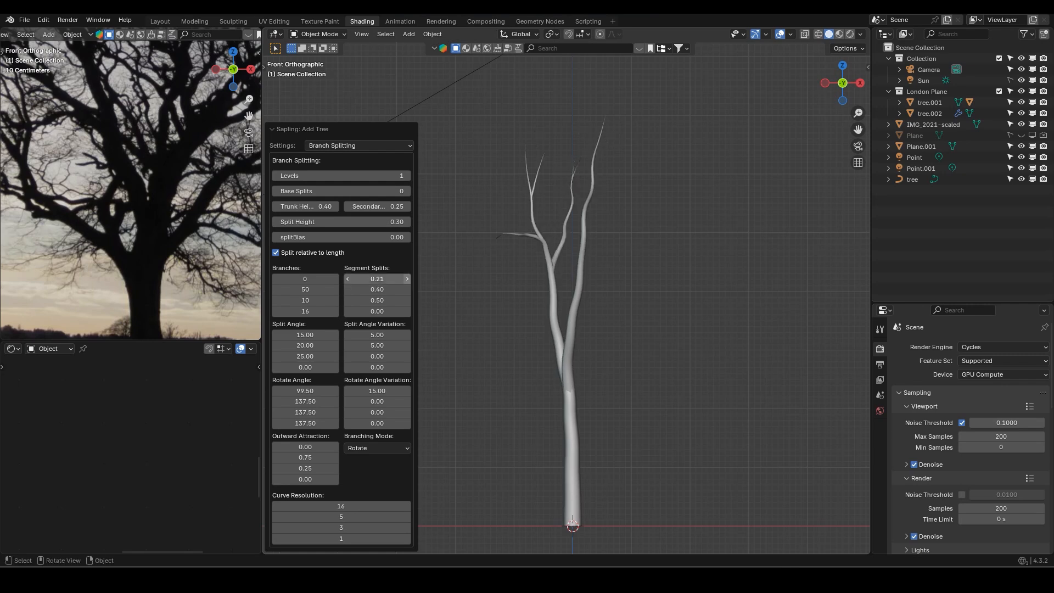
left_click(407, 279)
left_click(407, 280)
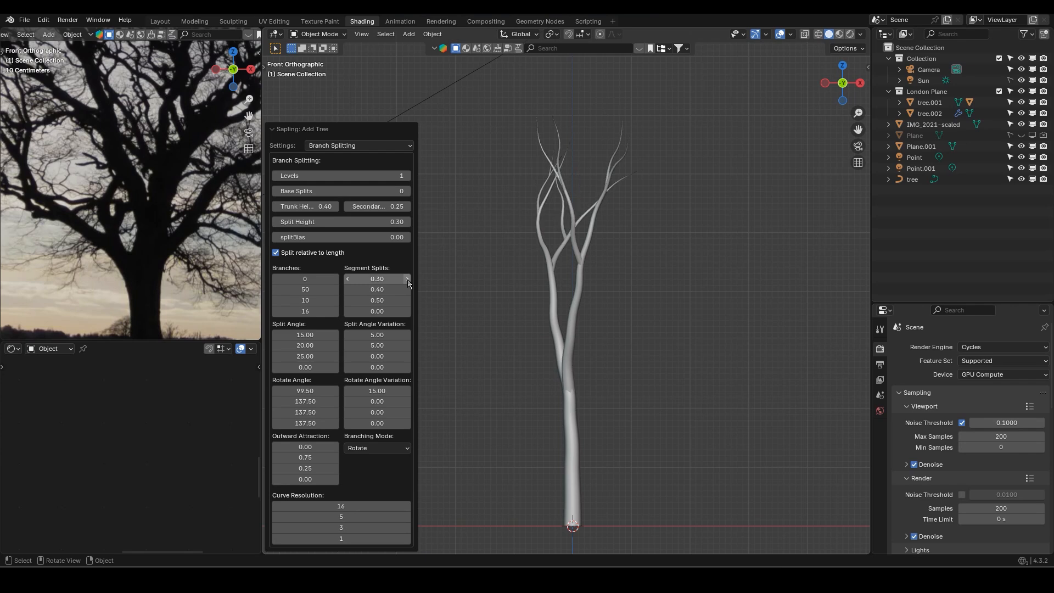
left_click(407, 279)
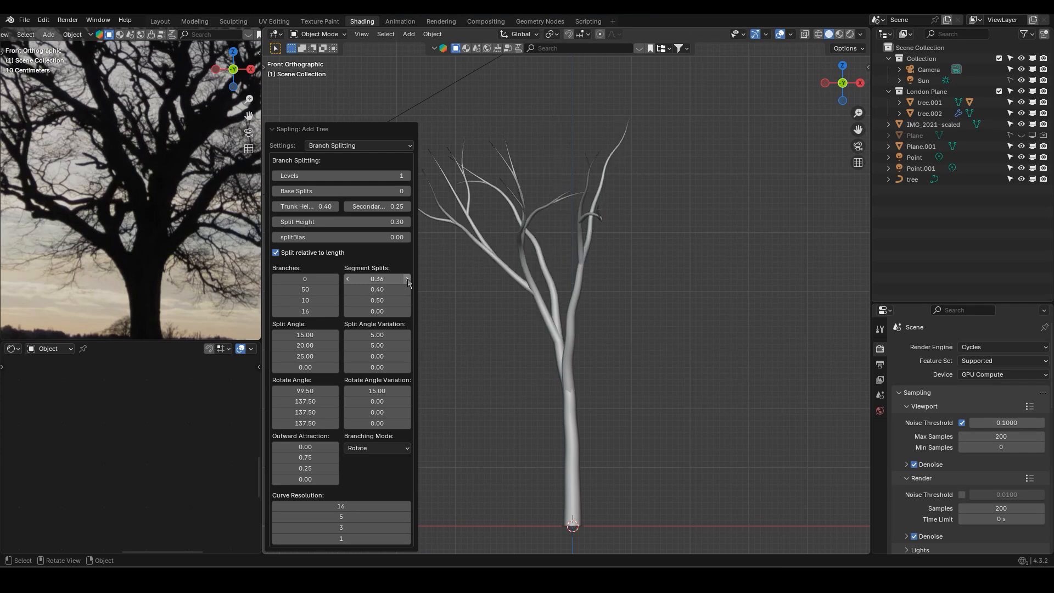
Increase the first-level Segment Splits to 0.45 and compare the tree's overall form with the whole reference photo
scroll(166, 240, "down", 3)
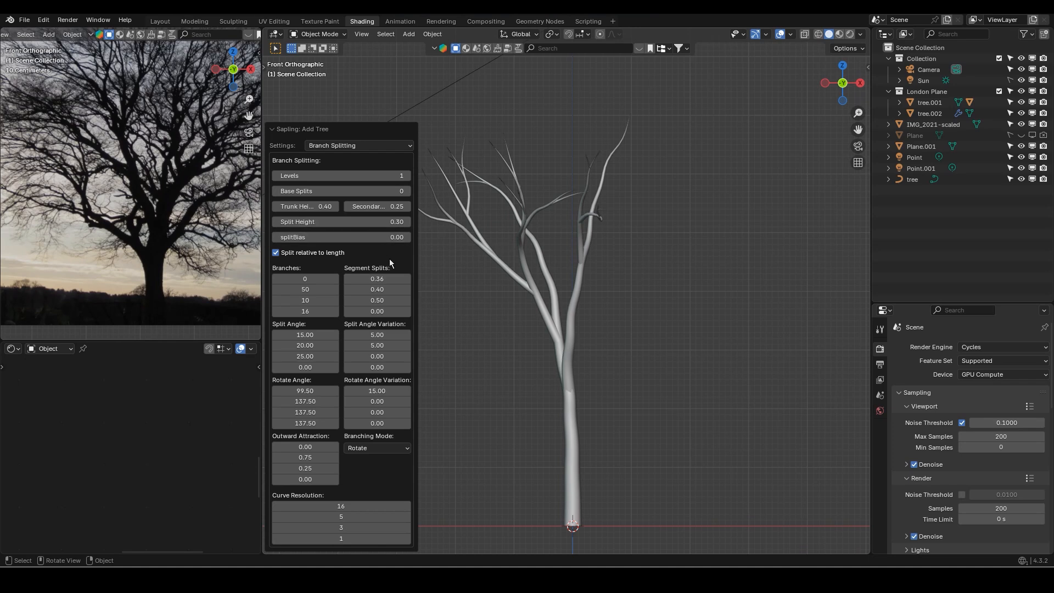
left_click(407, 279)
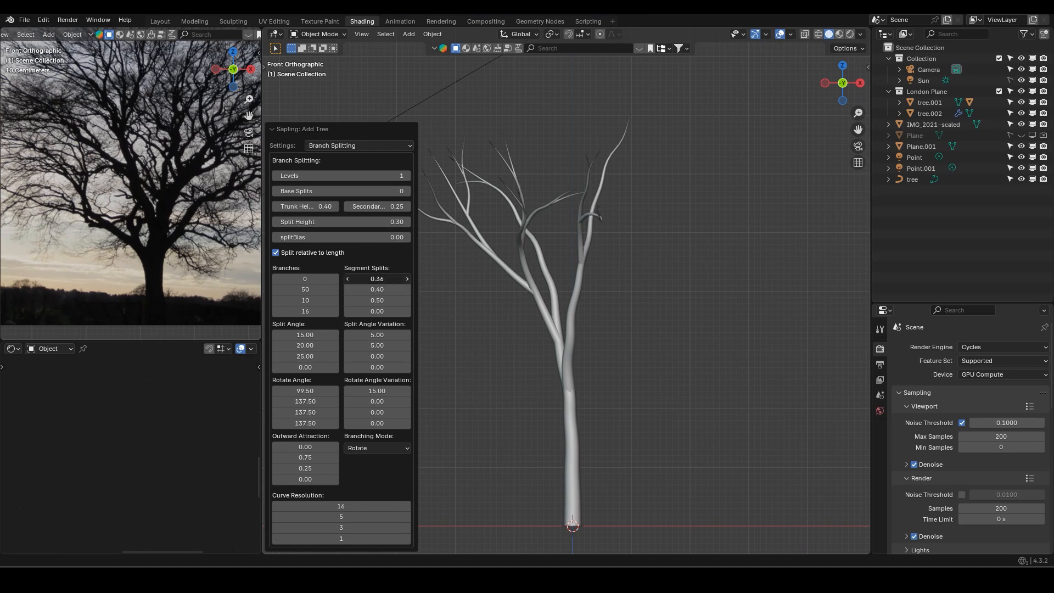
left_click(407, 280)
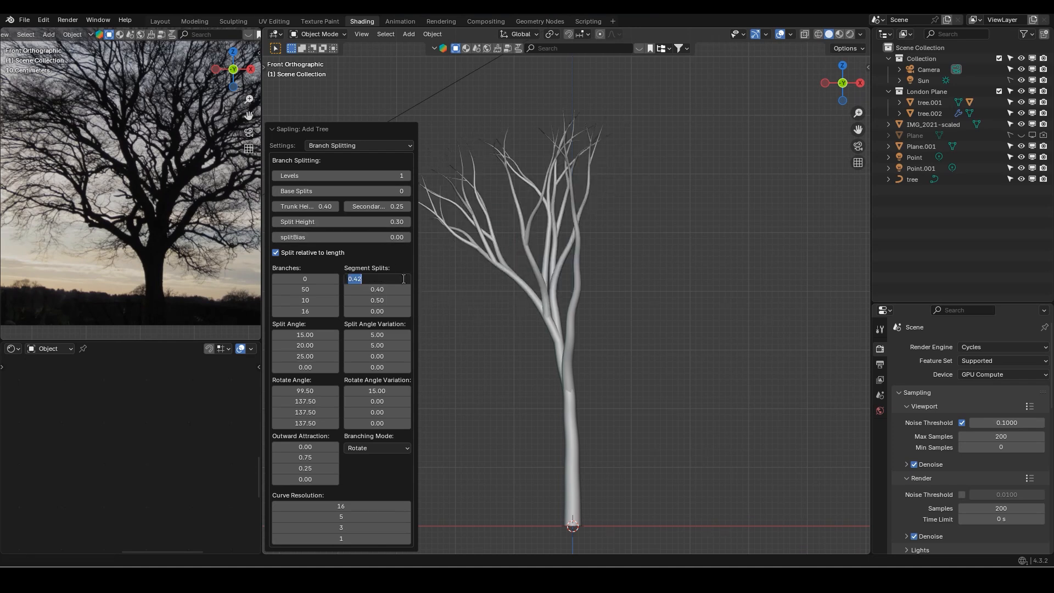
left_click(407, 279)
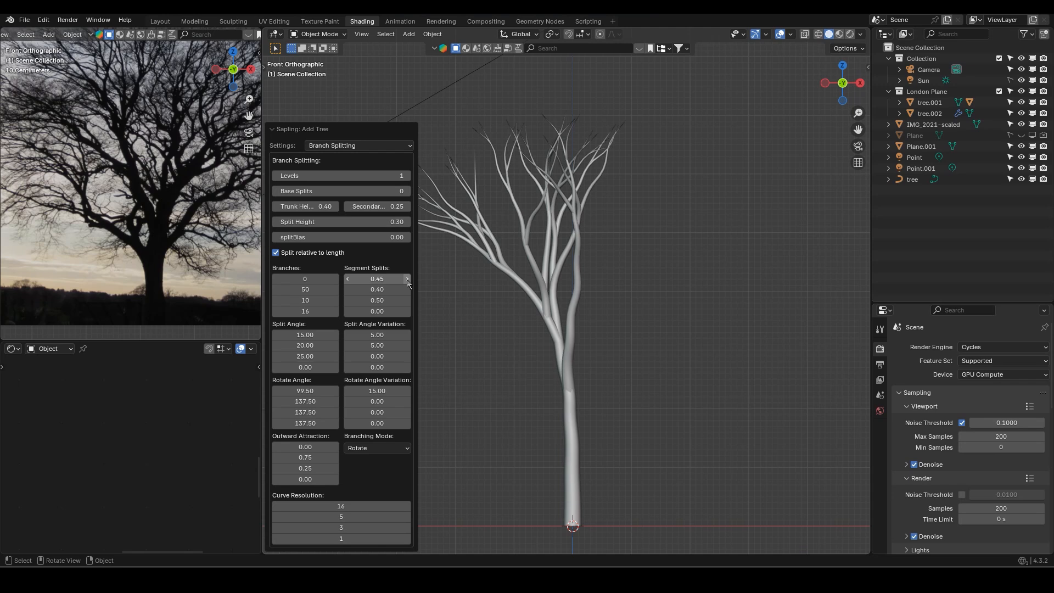
scroll(554, 247, "down", 2)
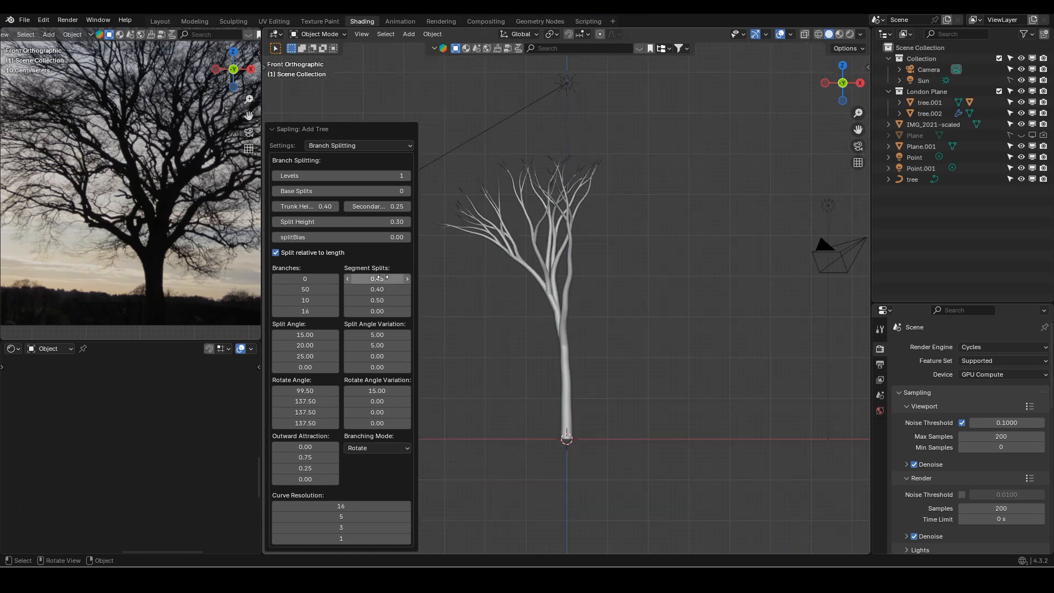
scroll(145, 207, "down", 3)
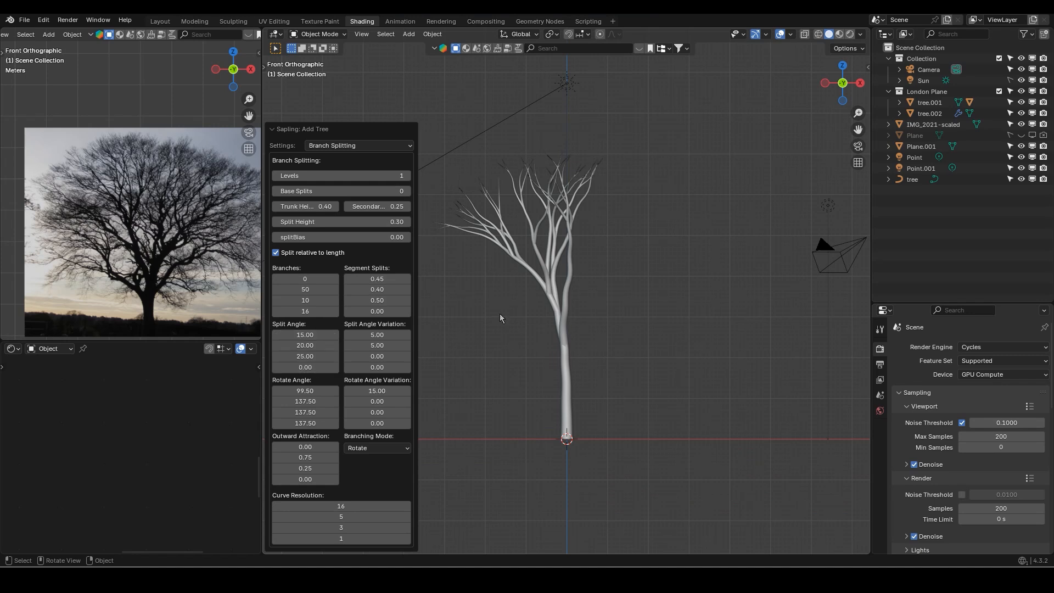
Set the first-level Split Angle to 25.11 and Rotate Angle to 67.22, checking the branch spread from another angle and in front view
left_click_drag(300, 334, 349, 334)
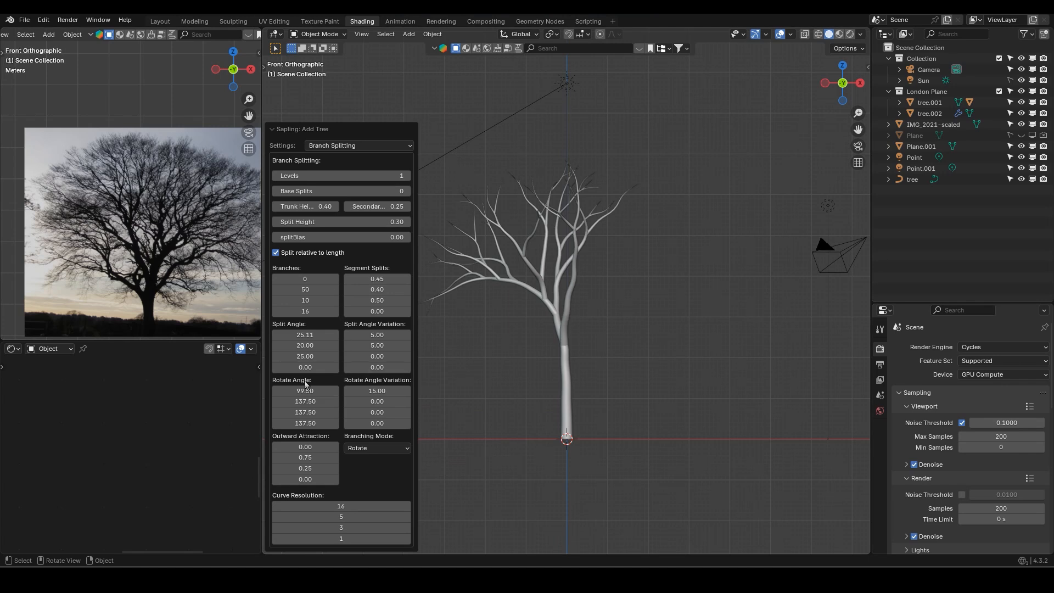
mouse_move(287, 392)
left_mouse_down()
mouse_move(318, 392)
mouse_move(291, 391)
left_mouse_up()
middle_click_drag(560, 333, 520, 341)
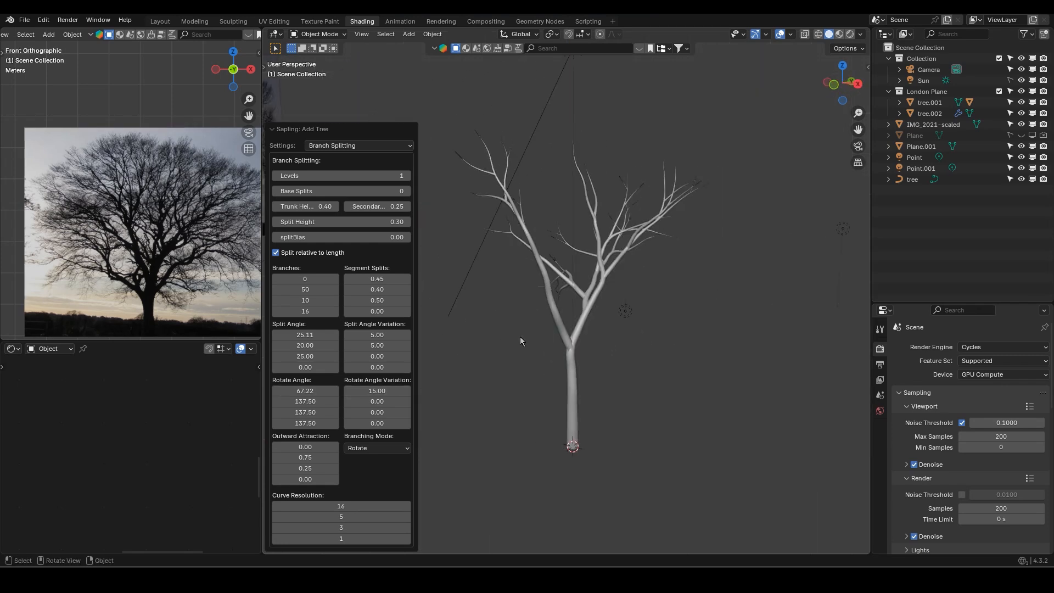
key("KP_1")
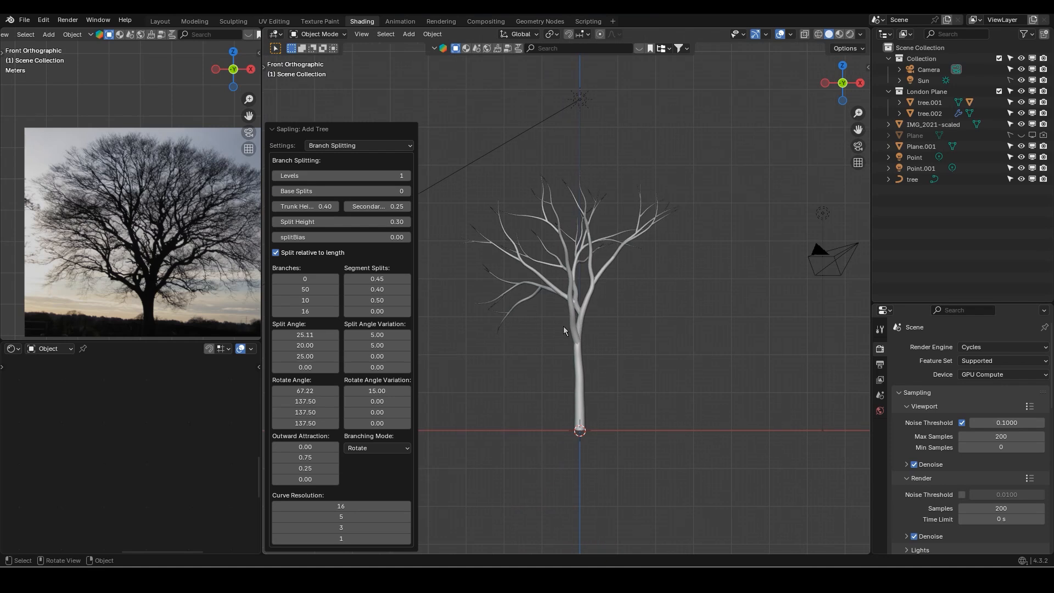
Compare the generated tree's main limbs in front view with the branch directions and trunk in the reference photo
scroll(558, 325, "up", 3)
middle_click_drag(558, 325, 636, 306, "shift")
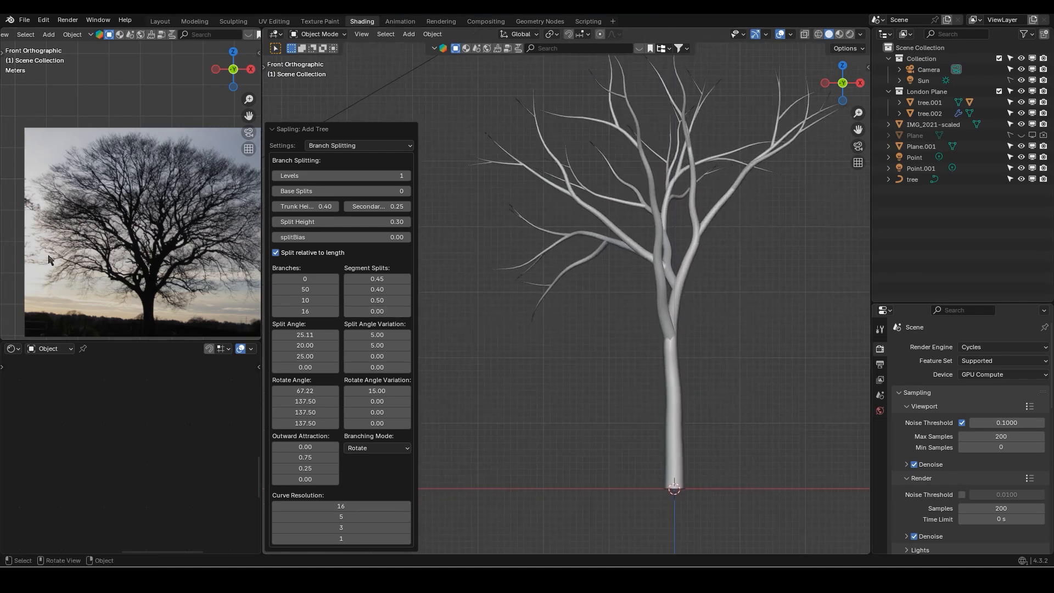
scroll(148, 285, "up", 6)
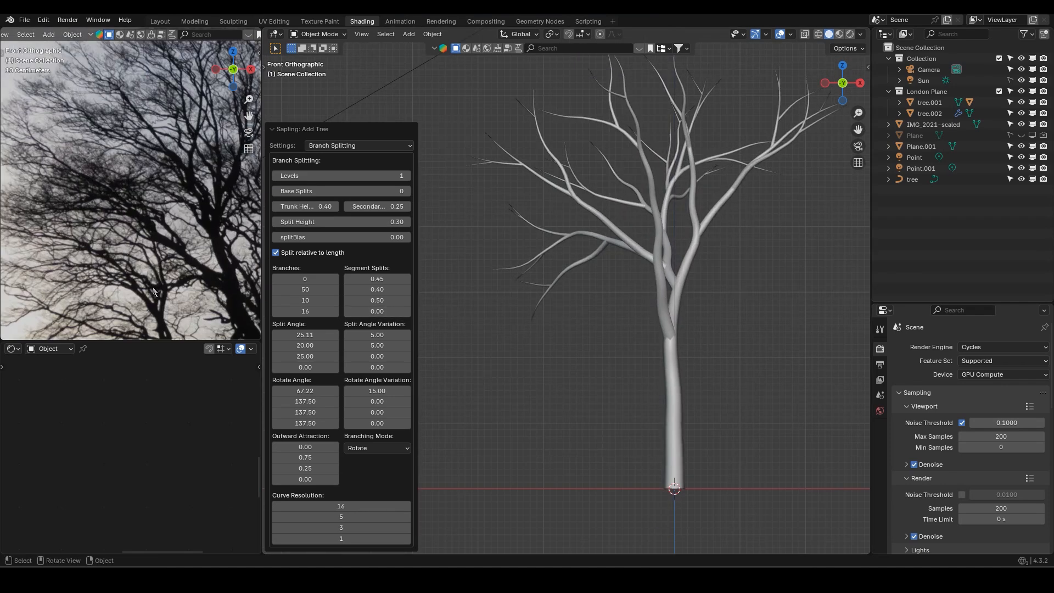
middle_click_drag(157, 279, 136, 178, "shift")
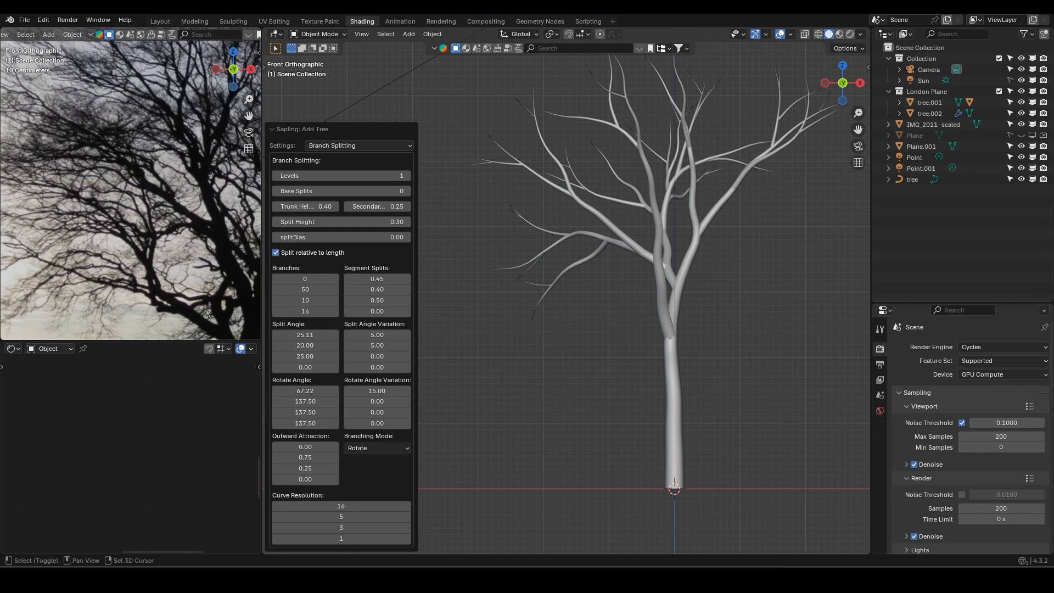
scroll(165, 264, "down", 5)
scroll(170, 240, "up", 2)
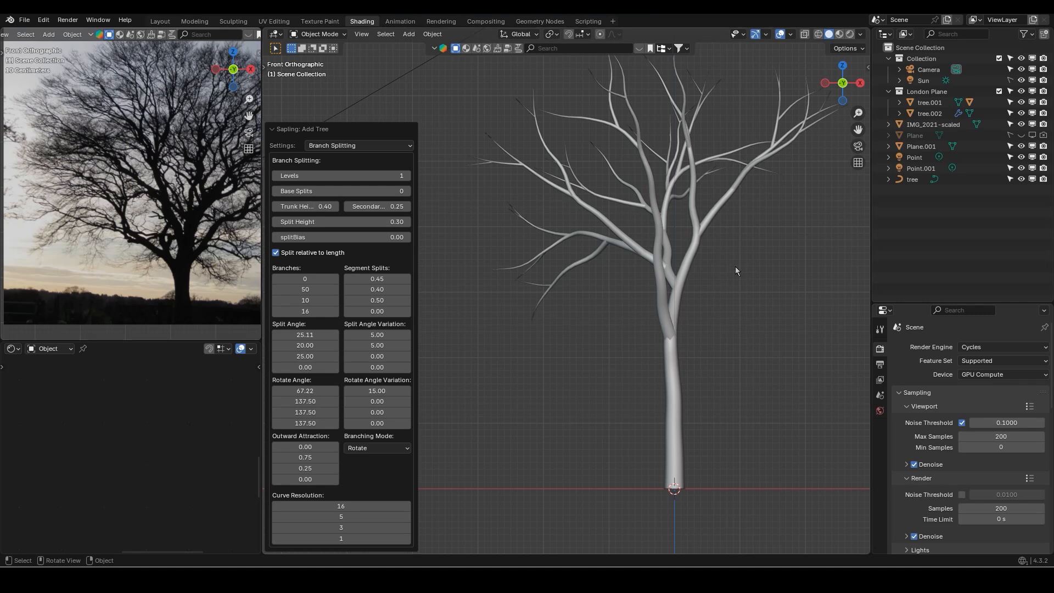
middle_click_drag(624, 266, 598, 291, "shift")
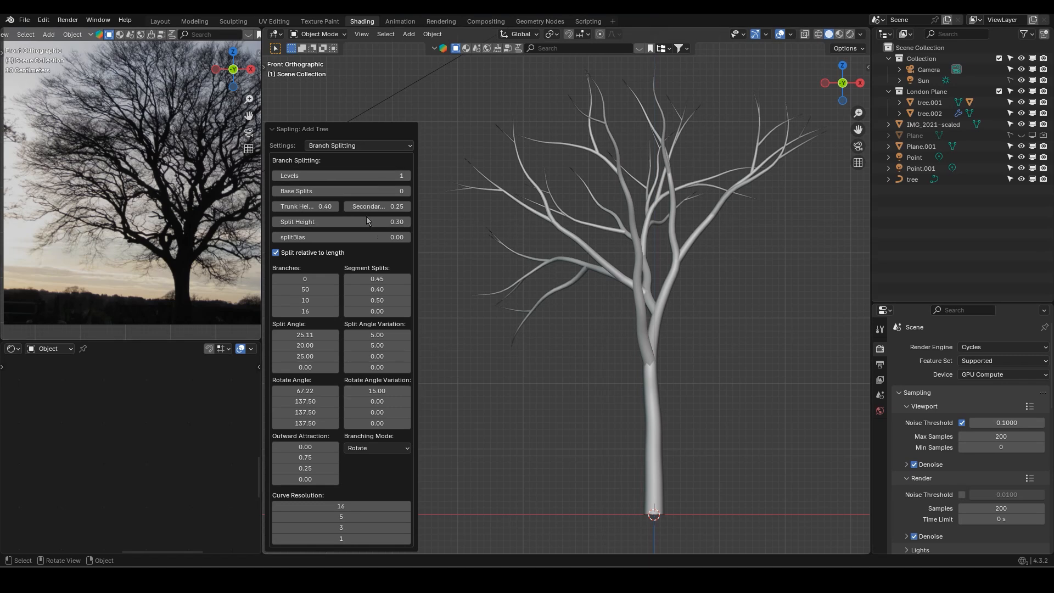
Show the Branch Growth settings and set the first-level Vertical Attraction to 0.30
left_click(368, 144)
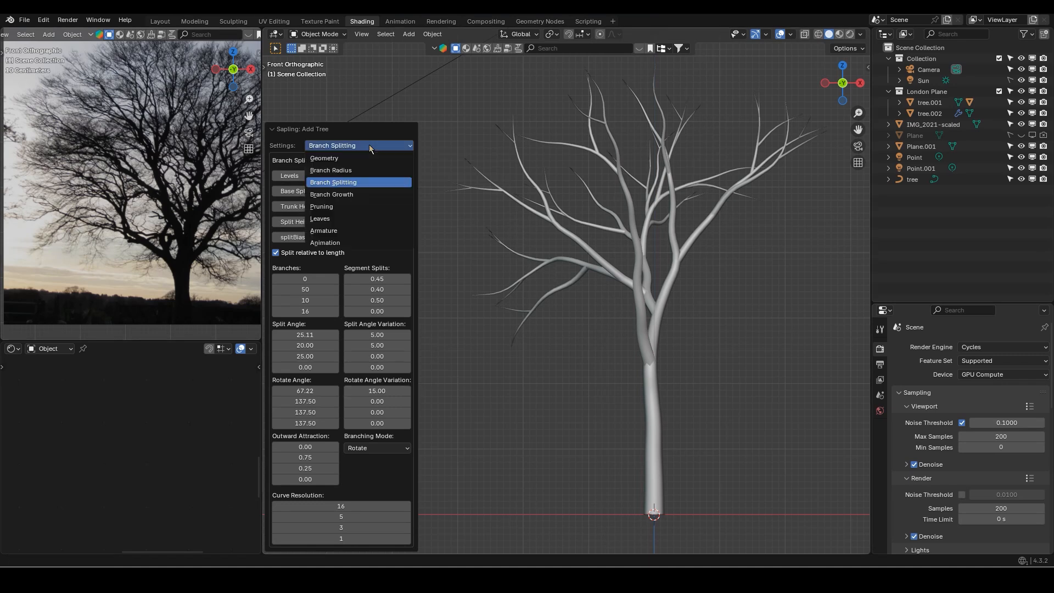
left_click(350, 195)
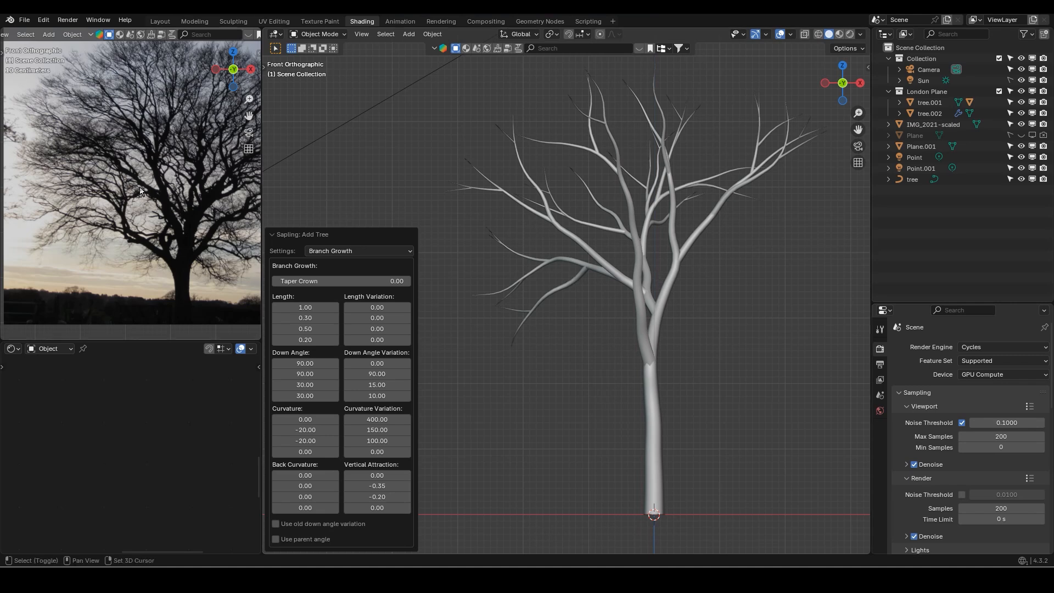
scroll(108, 192, "up", 2)
scroll(165, 199, "down", 3)
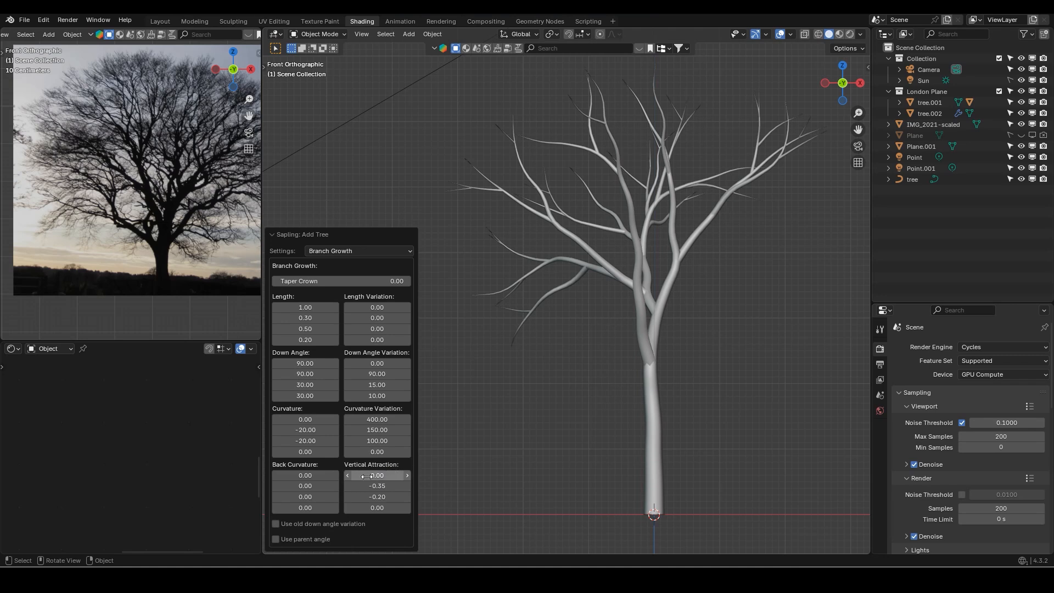
left_click_drag(364, 476, 433, 476)
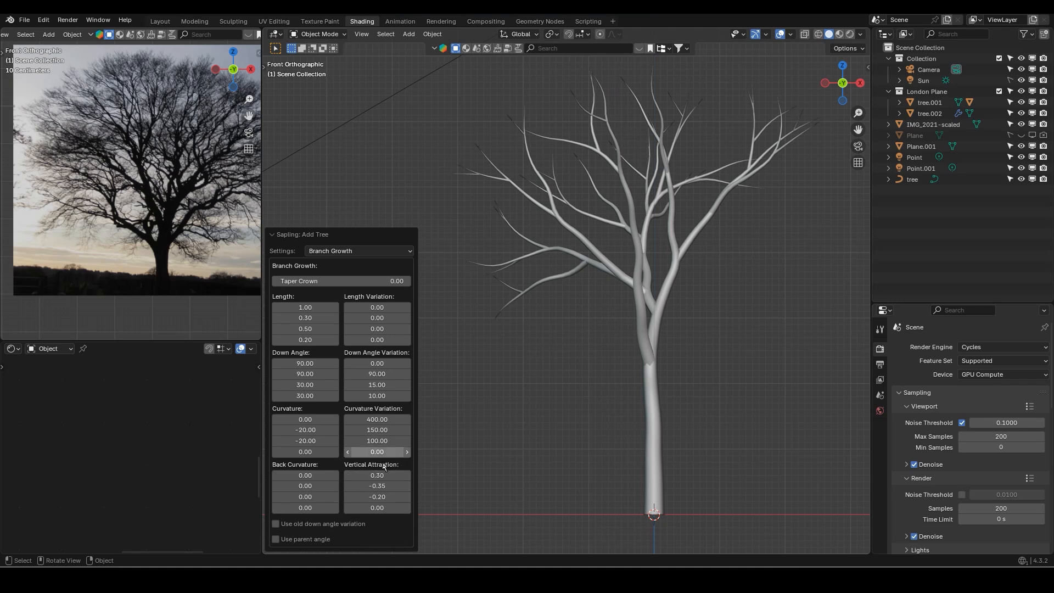
left_click_drag(377, 486, 397, 475)
key("Escape")
left_click_drag(377, 475, 291, 475)
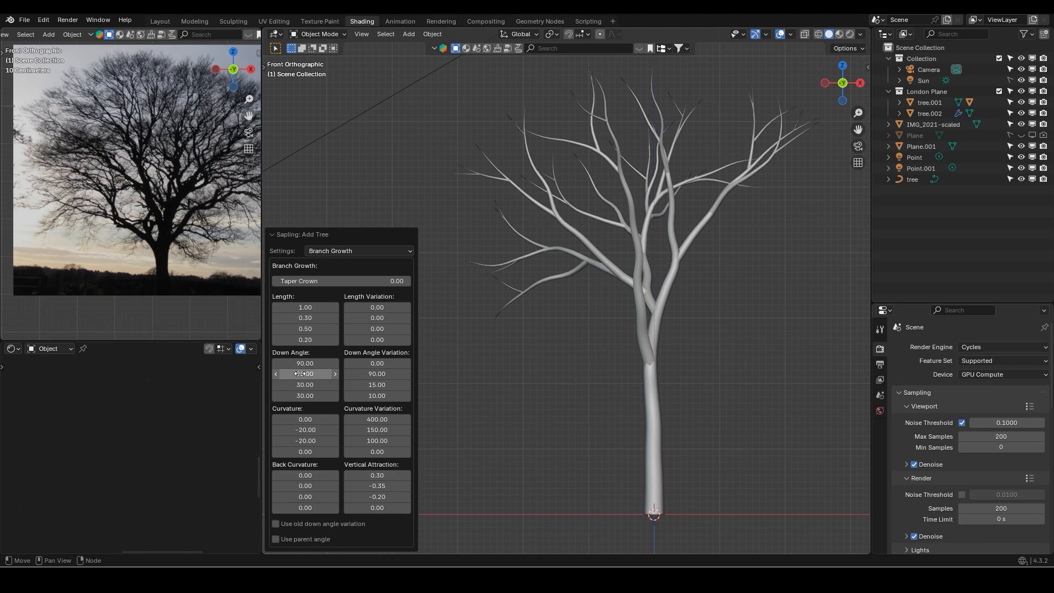
left_click_drag(299, 374, 258, 363)
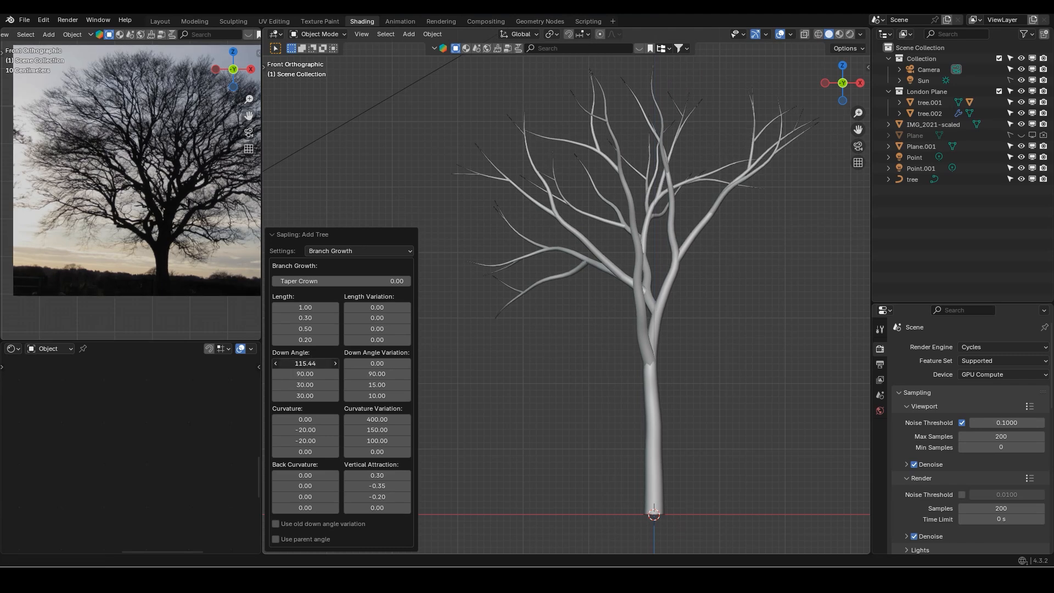
left_click_drag(377, 362, 308, 363)
key("Escape")
key("Escape")
key("Escape")
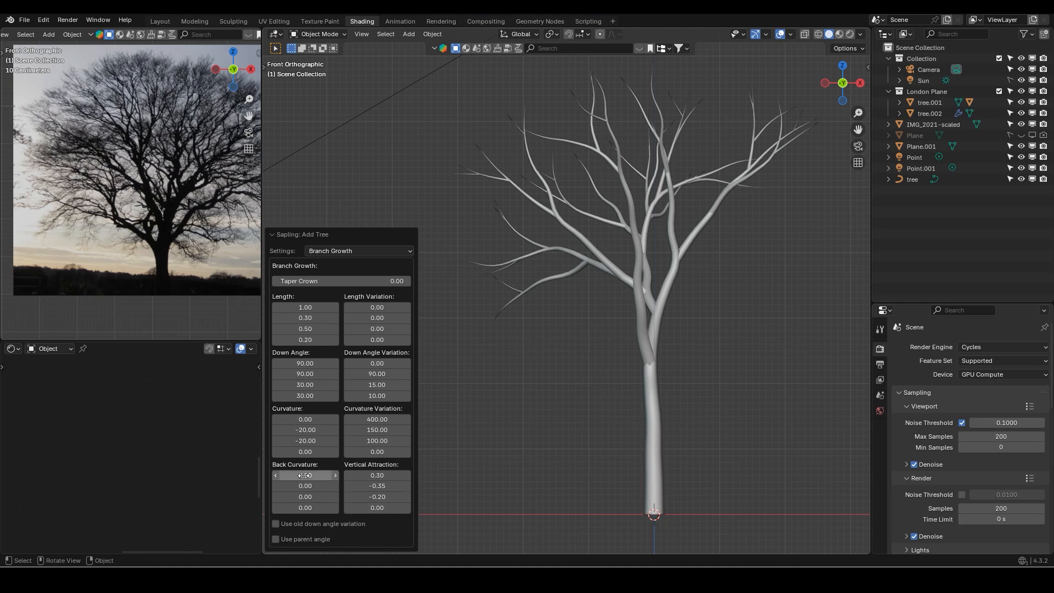
Set the first-level Back Curvature to -32.55 and Vertical Attraction to 1.29
left_click_drag(305, 474, 266, 475)
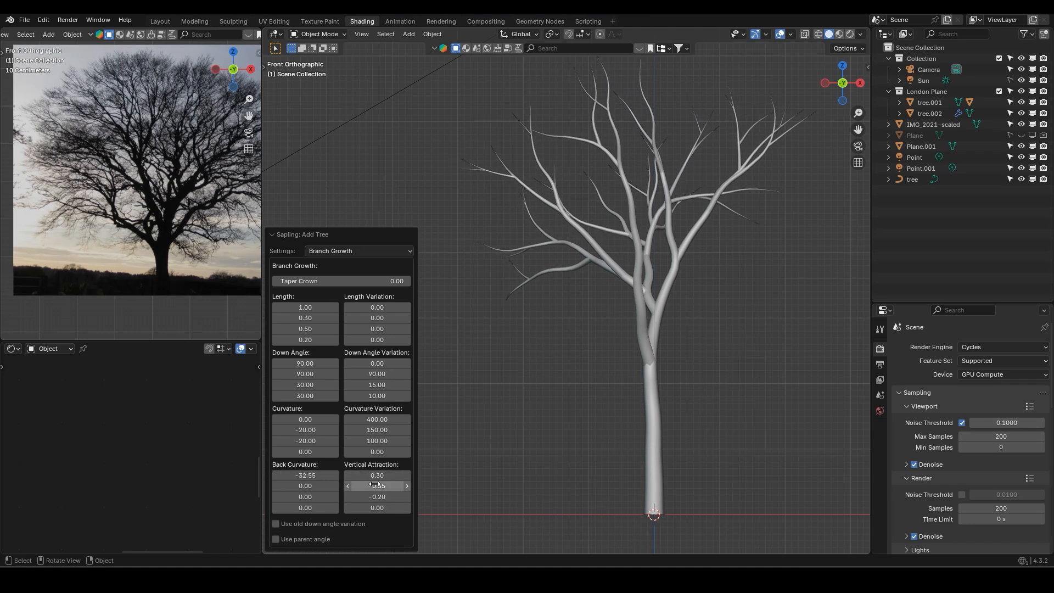
left_click_drag(376, 475, 450, 475)
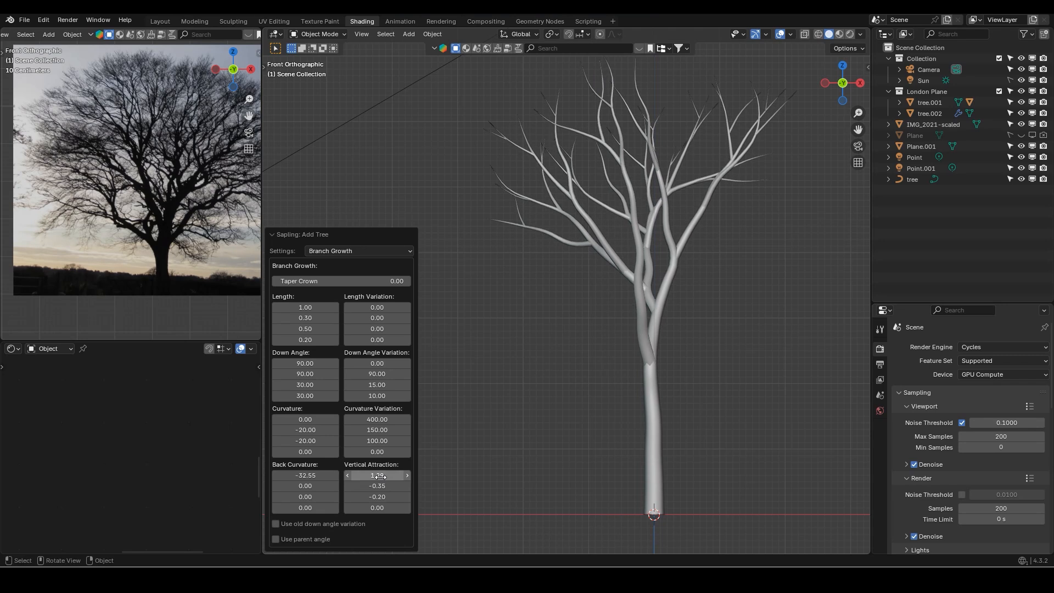
scroll(678, 290, "down", 2)
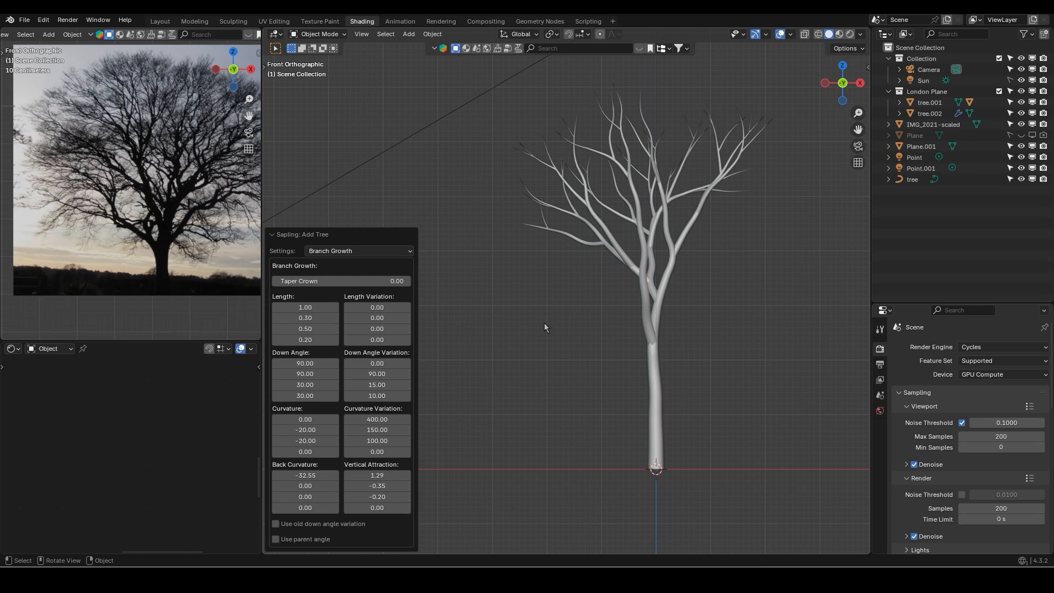
middle_click_drag(649, 348, 620, 323, "shift")
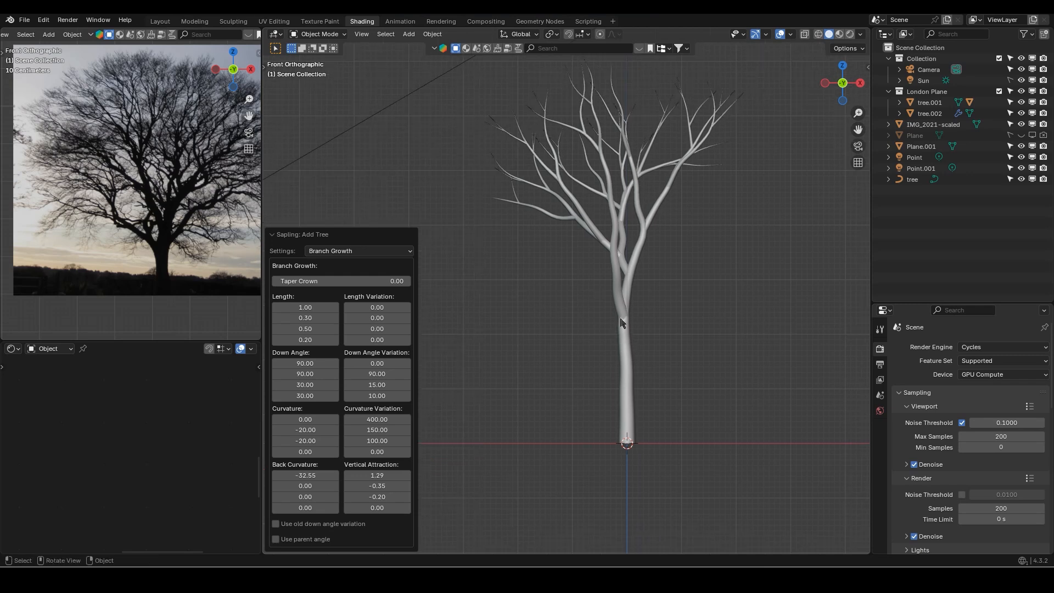
Compare the trunk with the reference photo and set Levels to 2 in the Branch Splitting settings
scroll(158, 270, "up", 5)
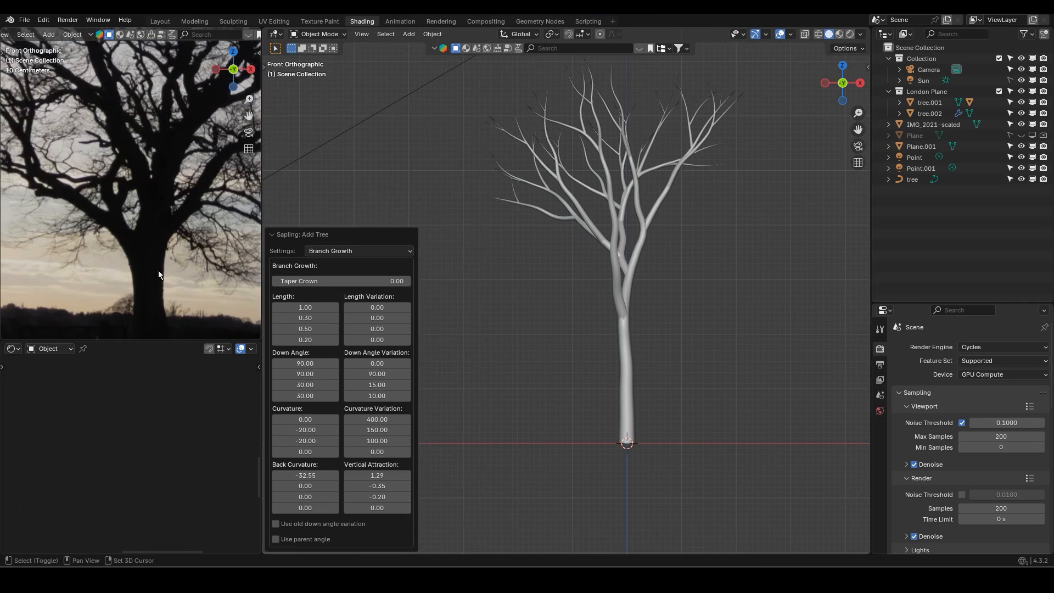
scroll(657, 387, "up", 2)
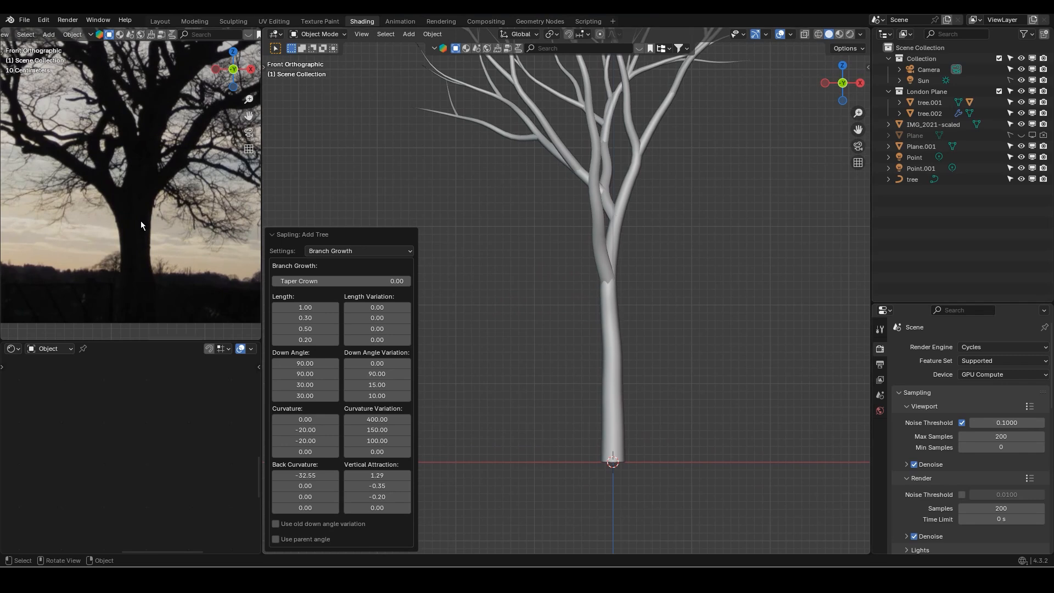
left_click(357, 252)
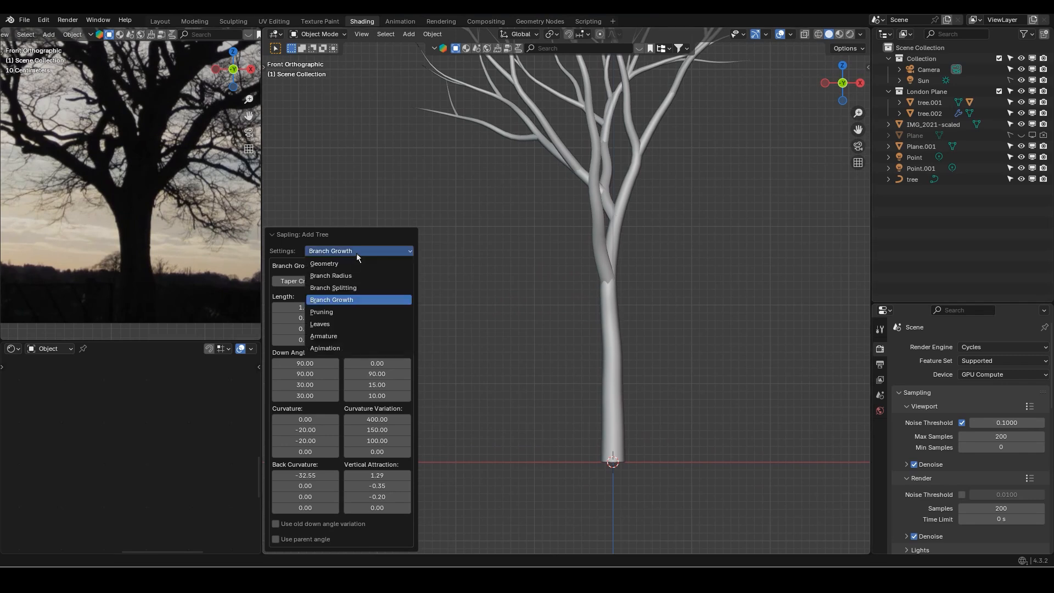
left_click(352, 282)
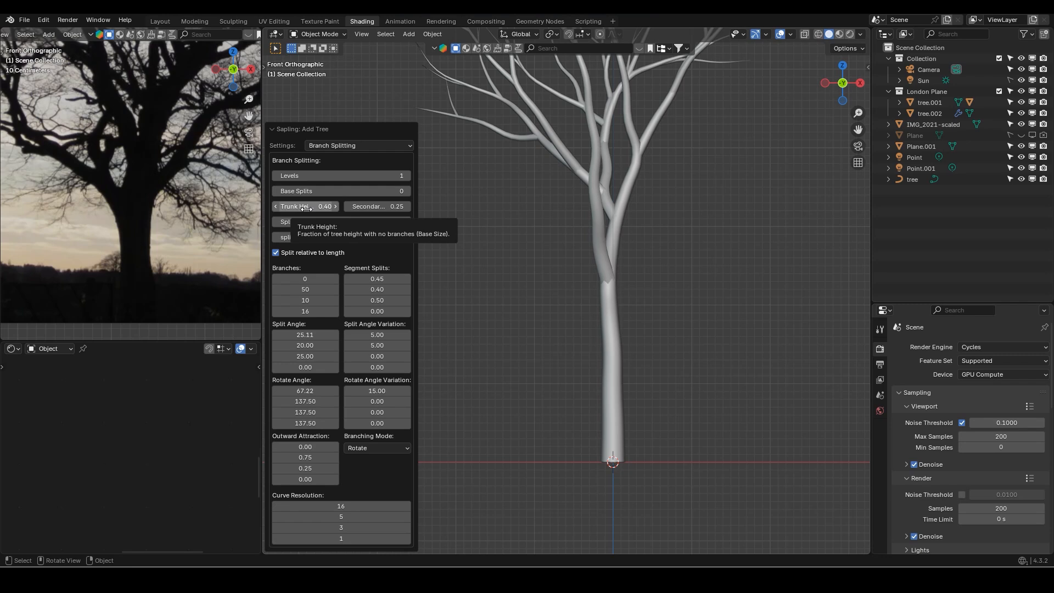
left_click(407, 175)
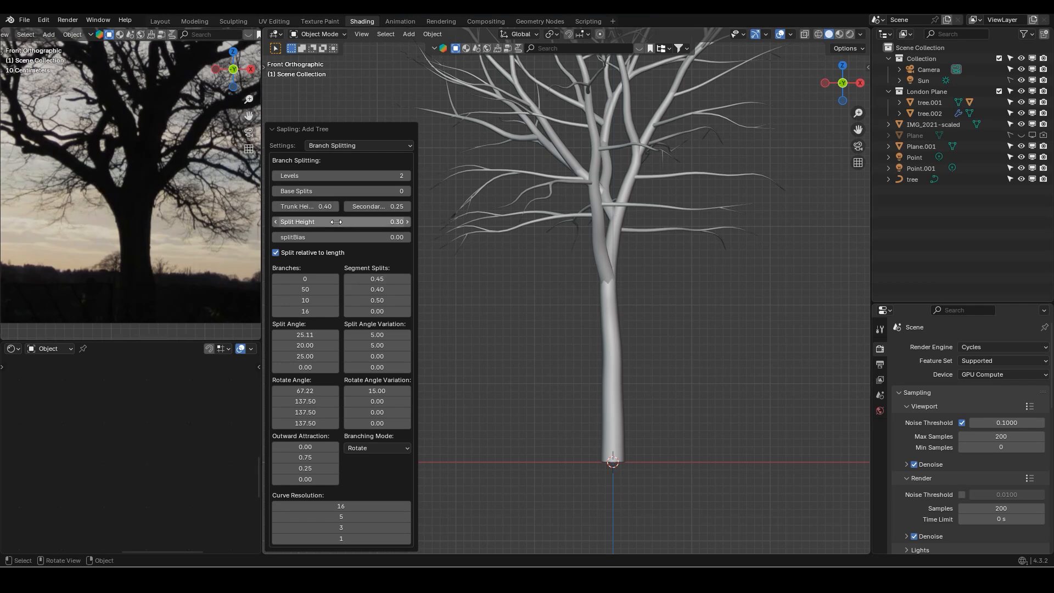
Lower the Trunk Height in small increments to 0.25 and check the whole tree
left_click(275, 207)
left_click(275, 207)
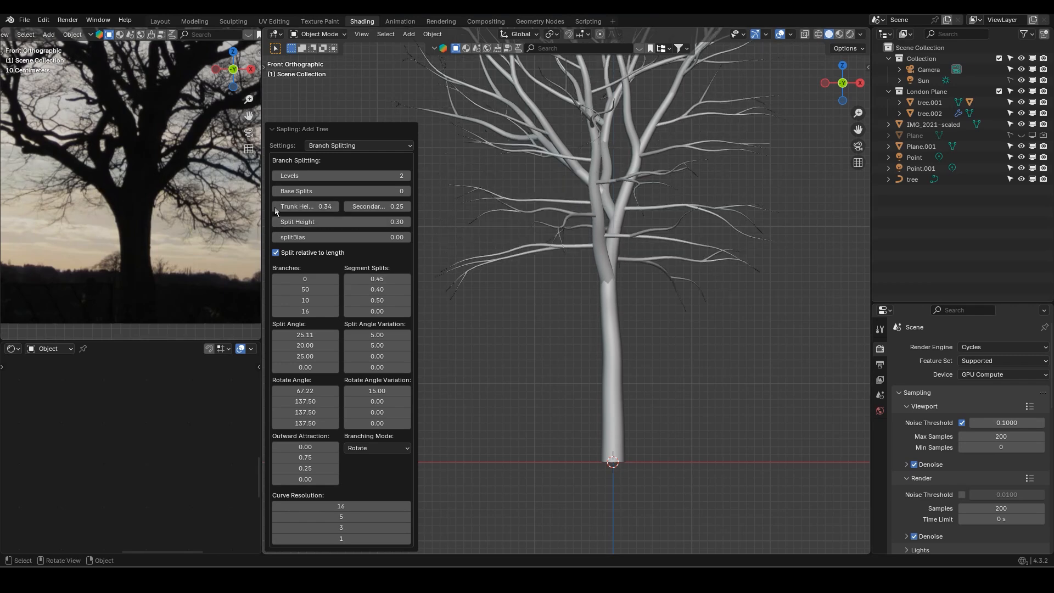
left_click(275, 206)
left_click(275, 207)
left_click(275, 207)
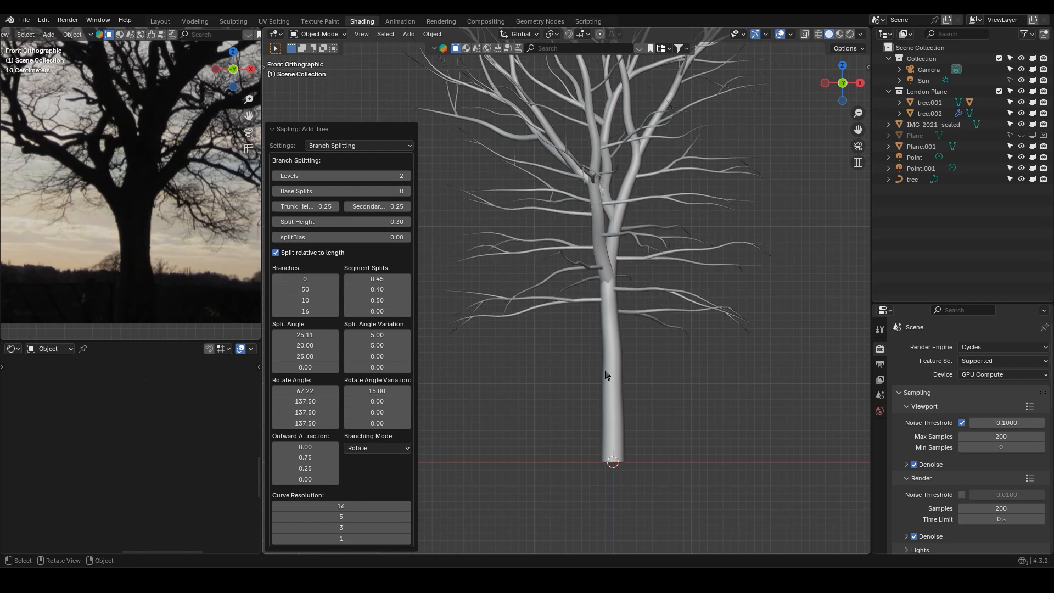
scroll(605, 375, "down", 3)
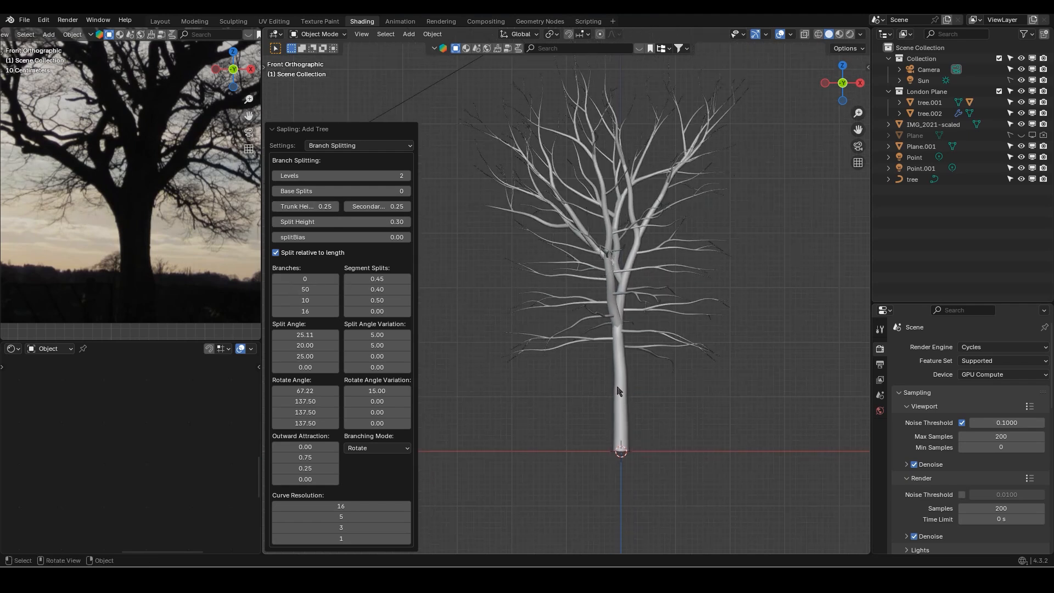
left_click(382, 148)
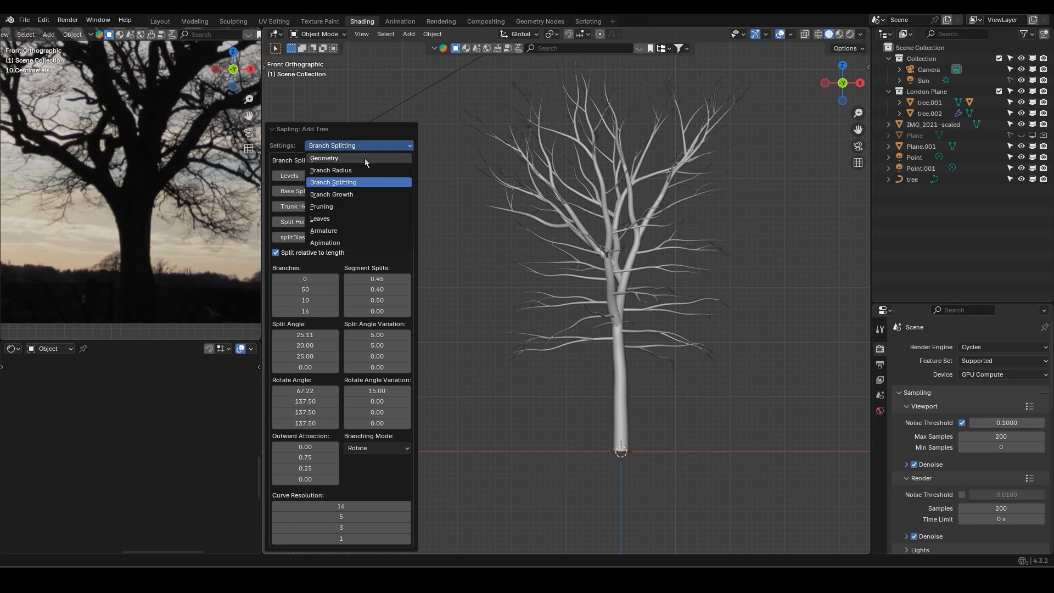
left_click(364, 158)
left_click(371, 262)
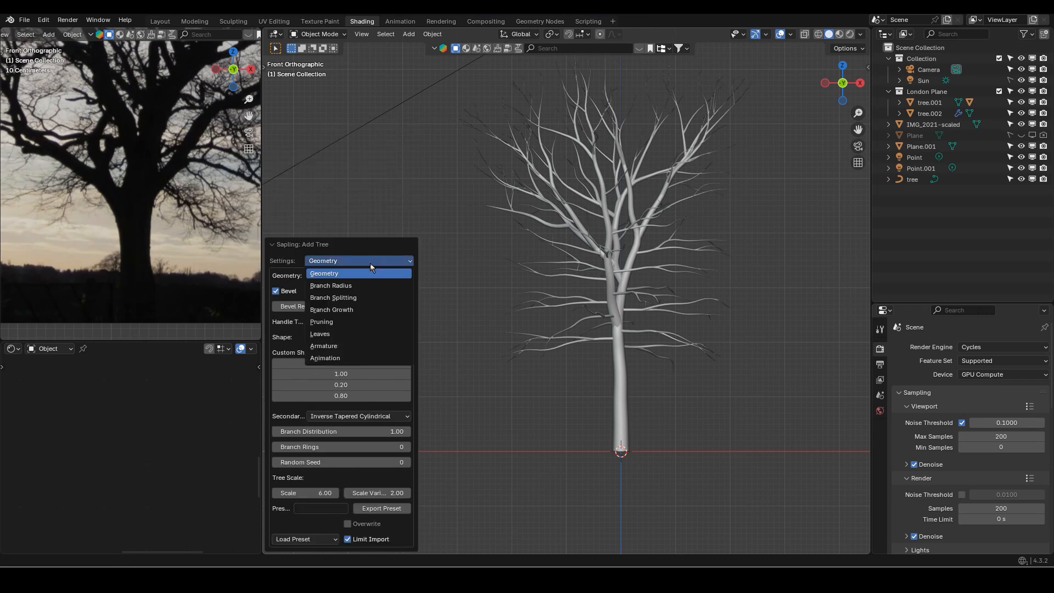
left_click(350, 296)
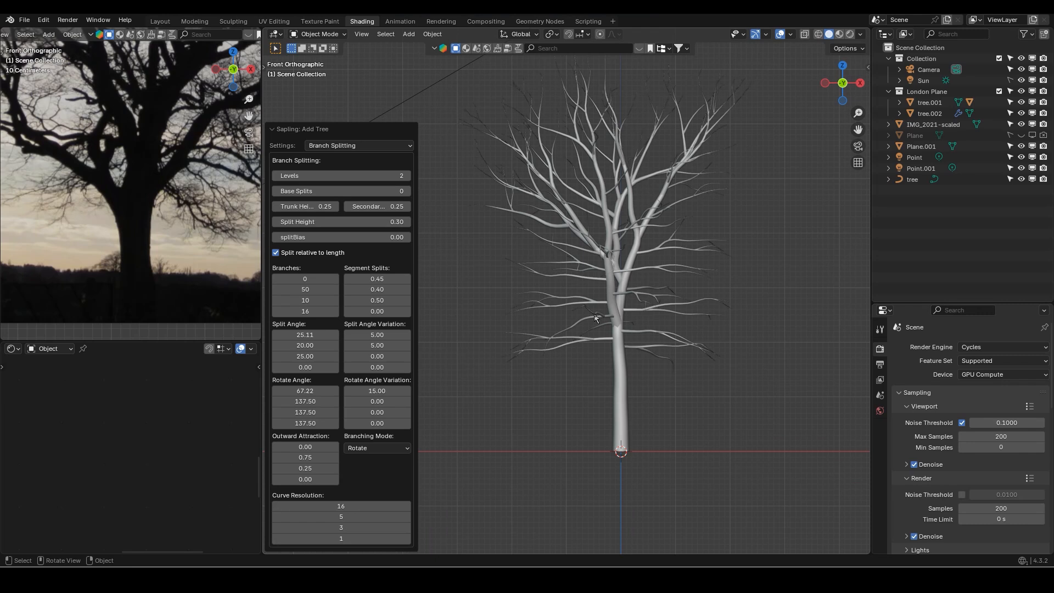
Show the Branch Growth settings, set the second-level Length to 0.60 and check the whole tree
scroll(595, 317, "down", 1)
scroll(109, 211, "down", 5)
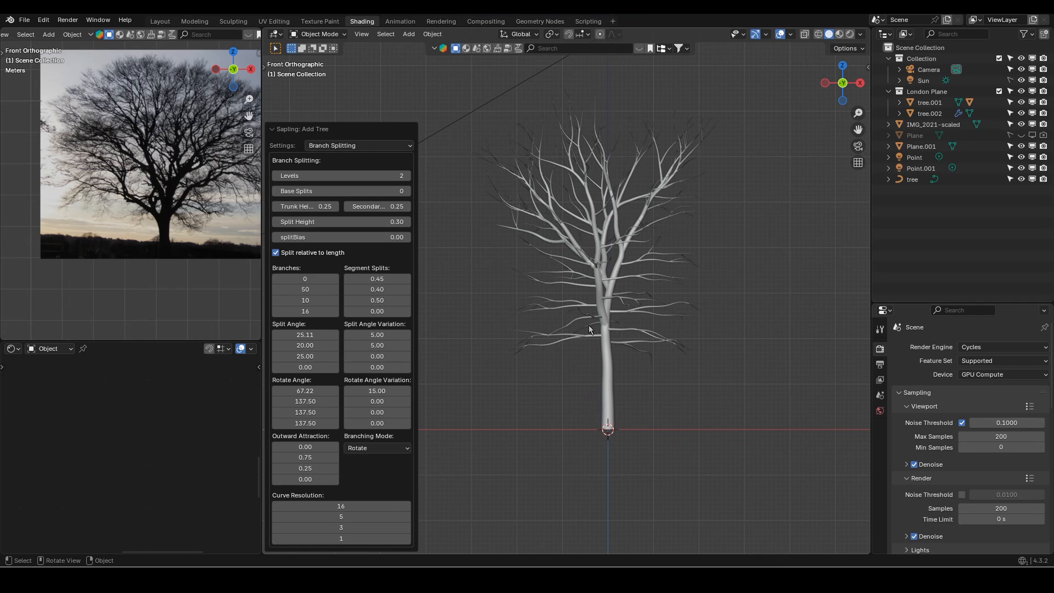
scroll(589, 327, "down", 3)
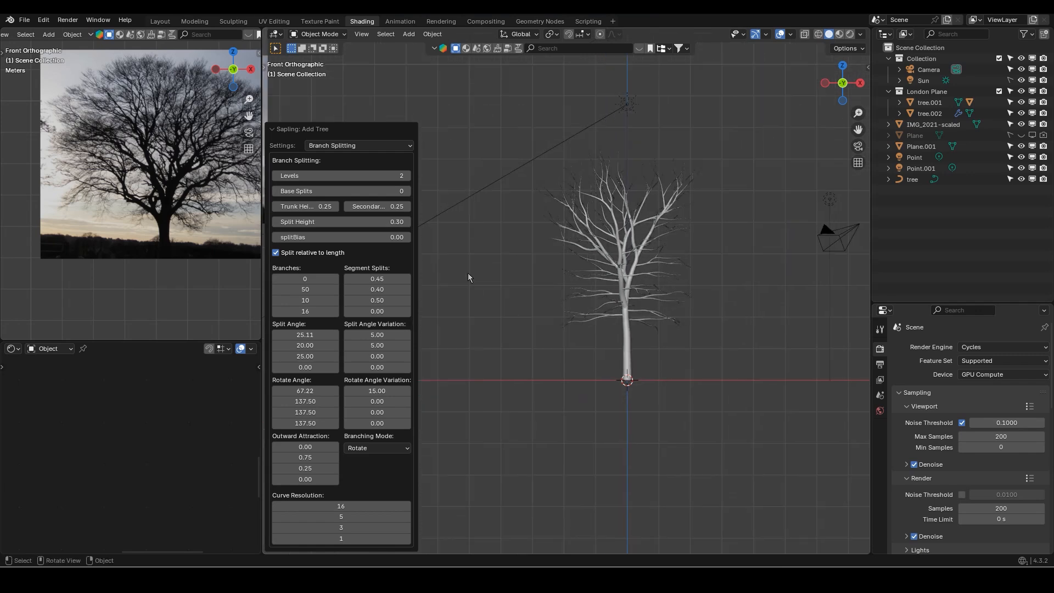
left_click(378, 146)
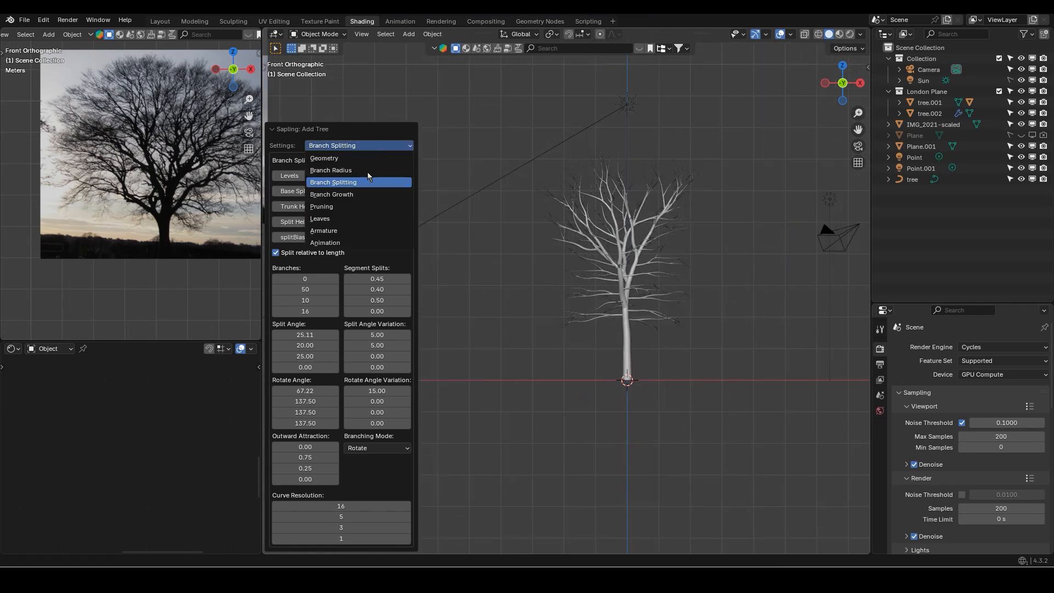
left_click(367, 195)
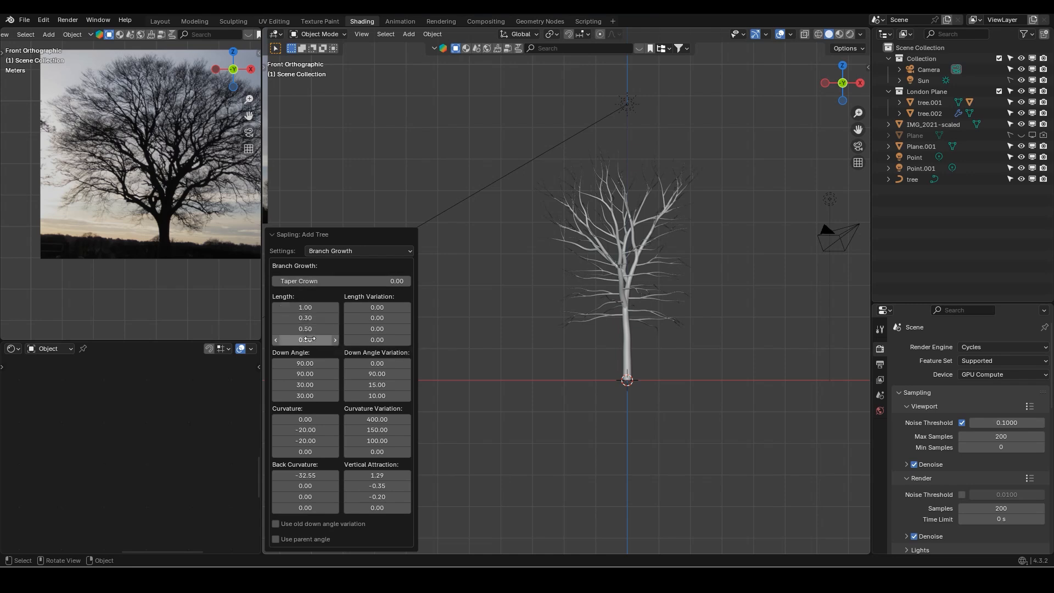
scroll(557, 317, "up", 2)
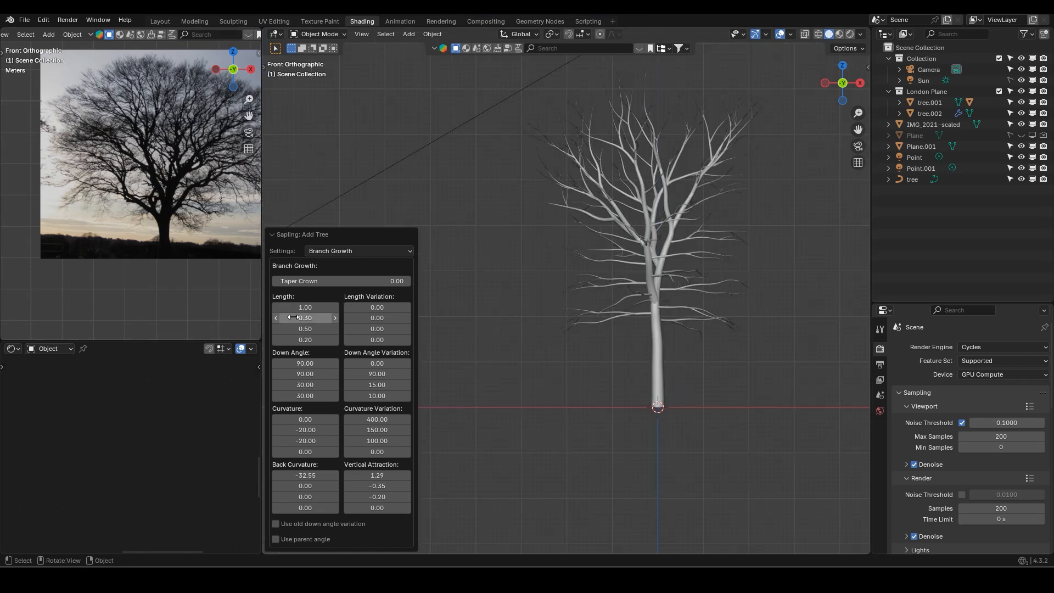
left_click_drag(292, 318, 337, 317)
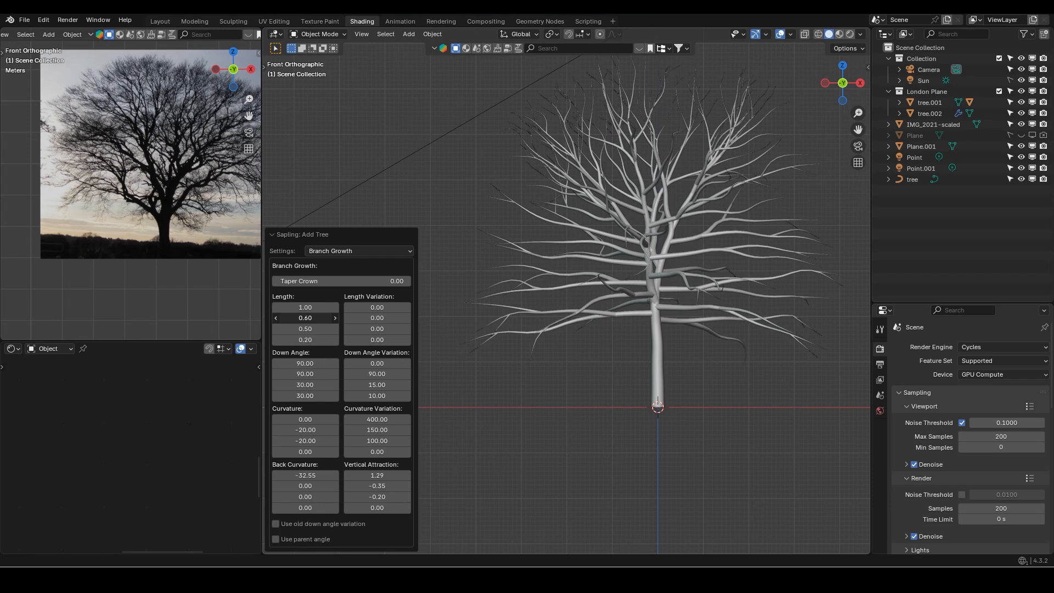
middle_click_drag(631, 119, 616, 163, "shift")
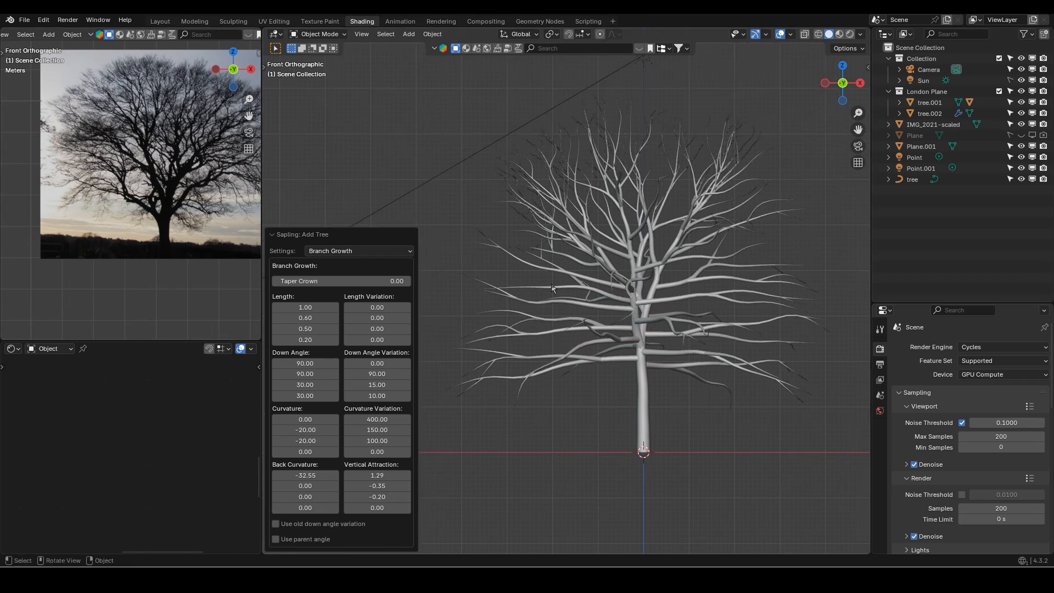
scroll(571, 288, "down", 1)
middle_click_drag(591, 287, 593, 245, "shift")
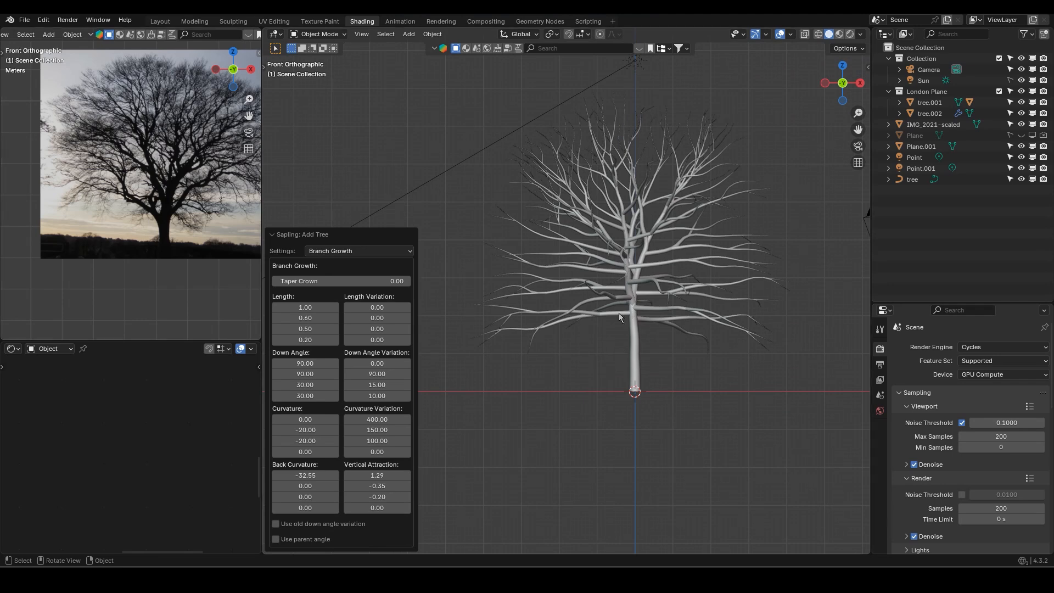
Compare the lower branches with the reference photo and set the second-level Down Angle to 58.35
scroll(618, 317, "up", 2)
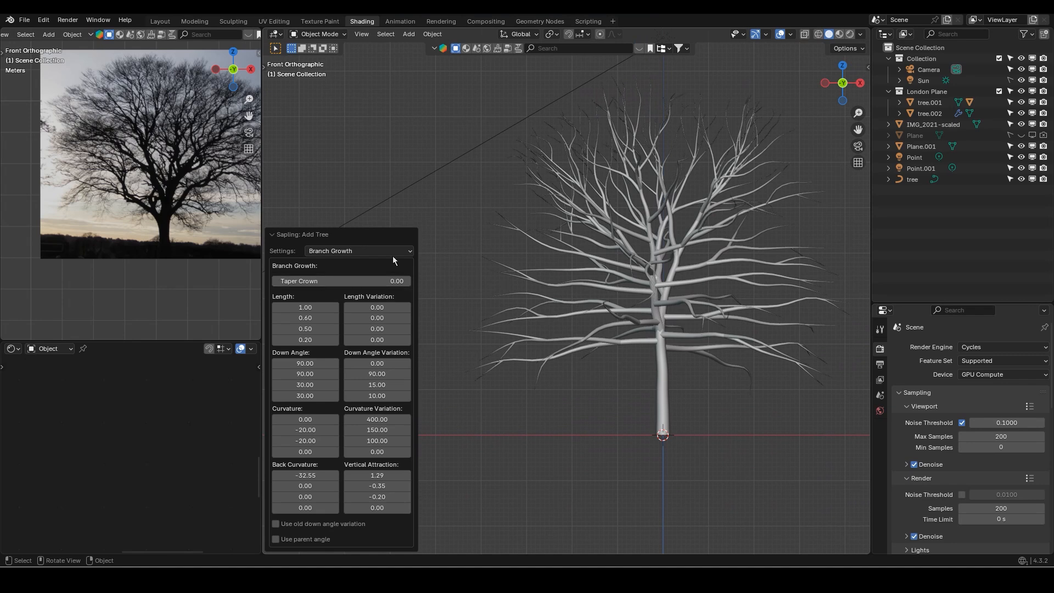
middle_click_drag(679, 323, 640, 306)
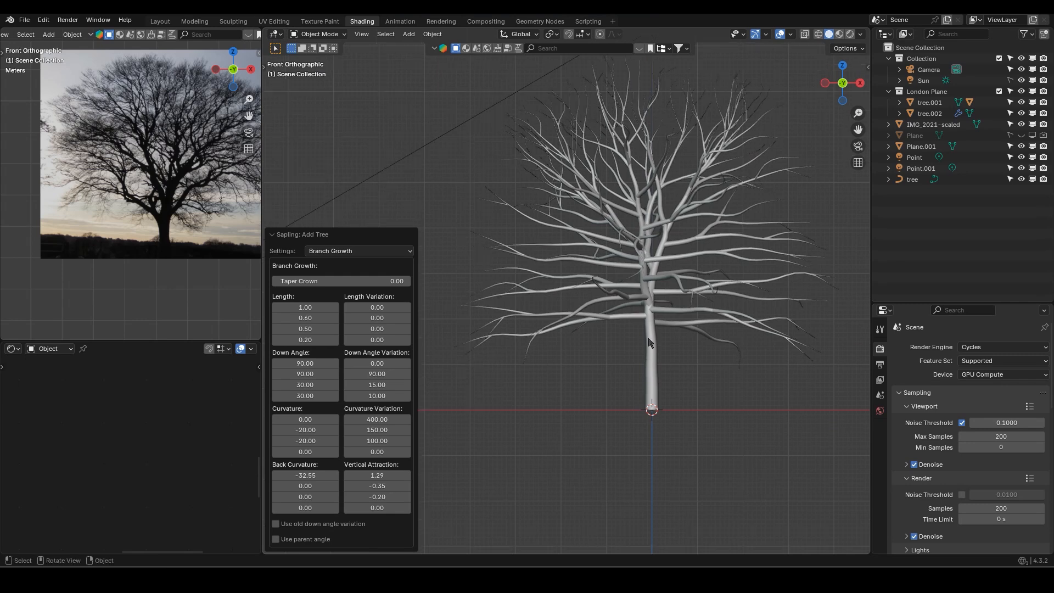
scroll(668, 329, "up", 1)
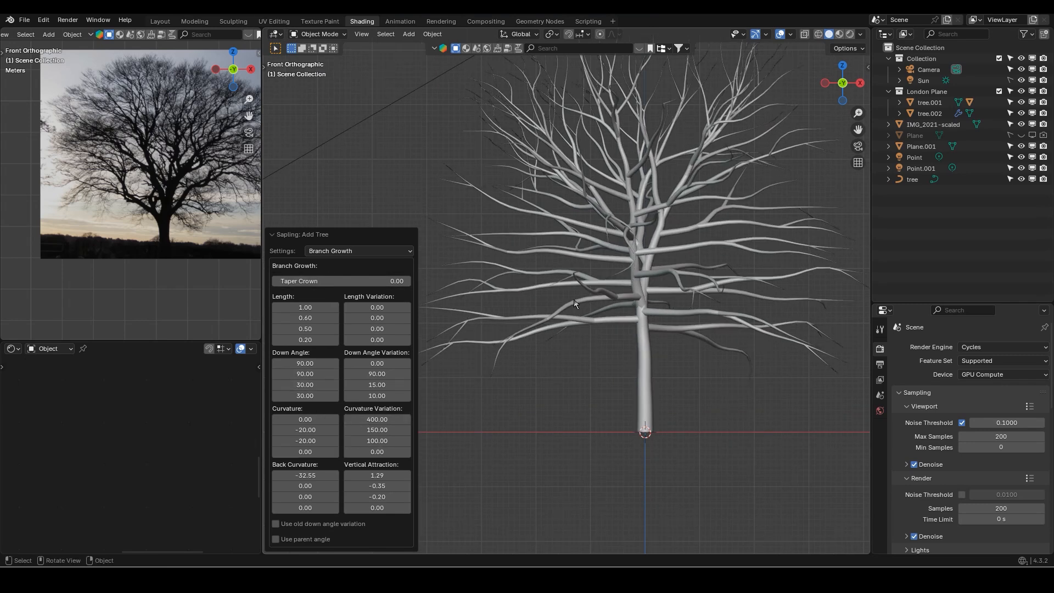
scroll(132, 207, "up", 4)
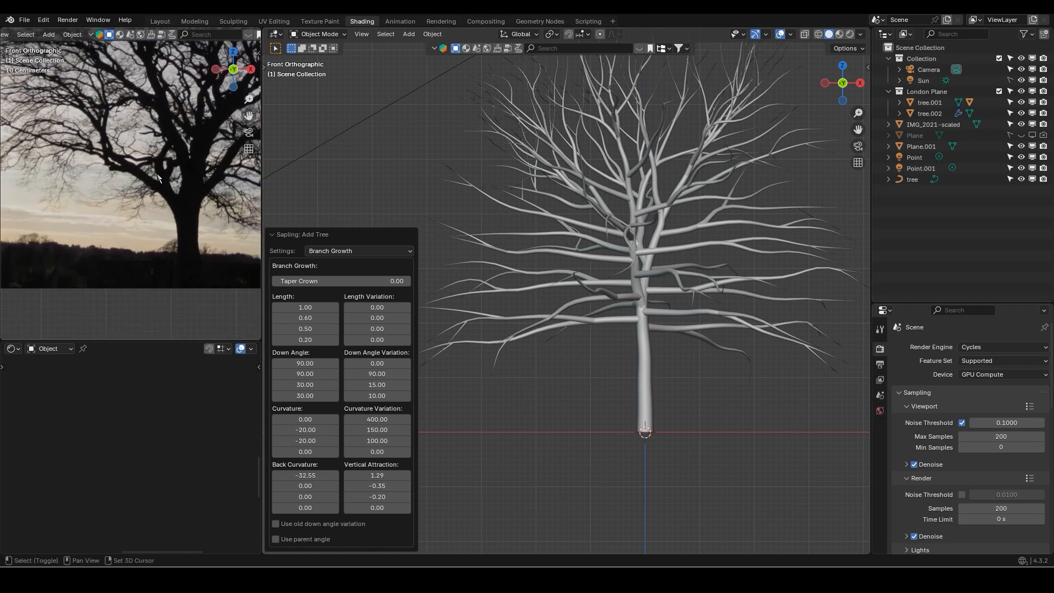
scroll(124, 185, "up", 1)
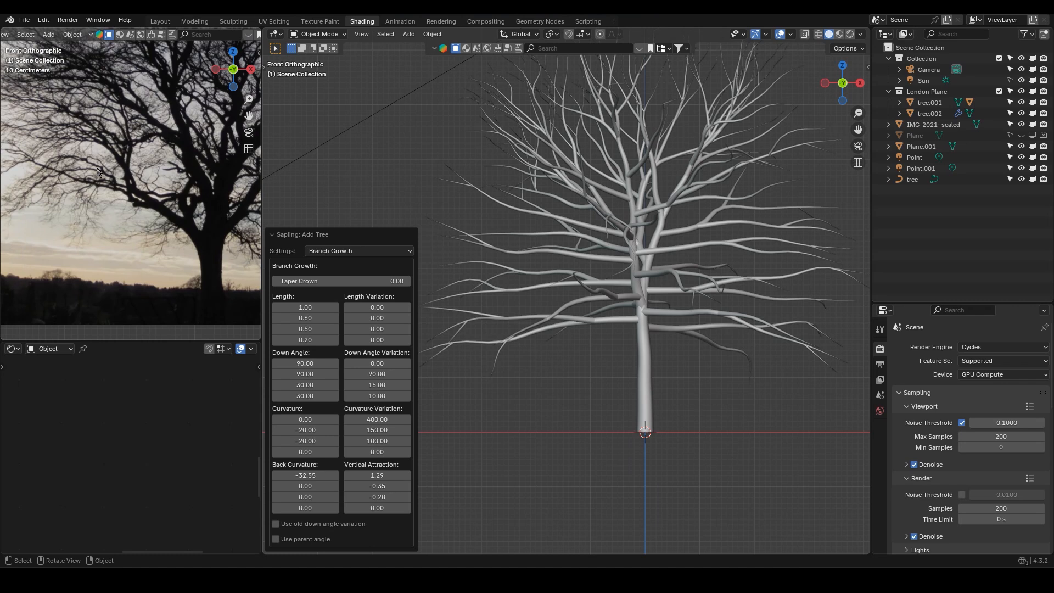
scroll(148, 189, "down", 2)
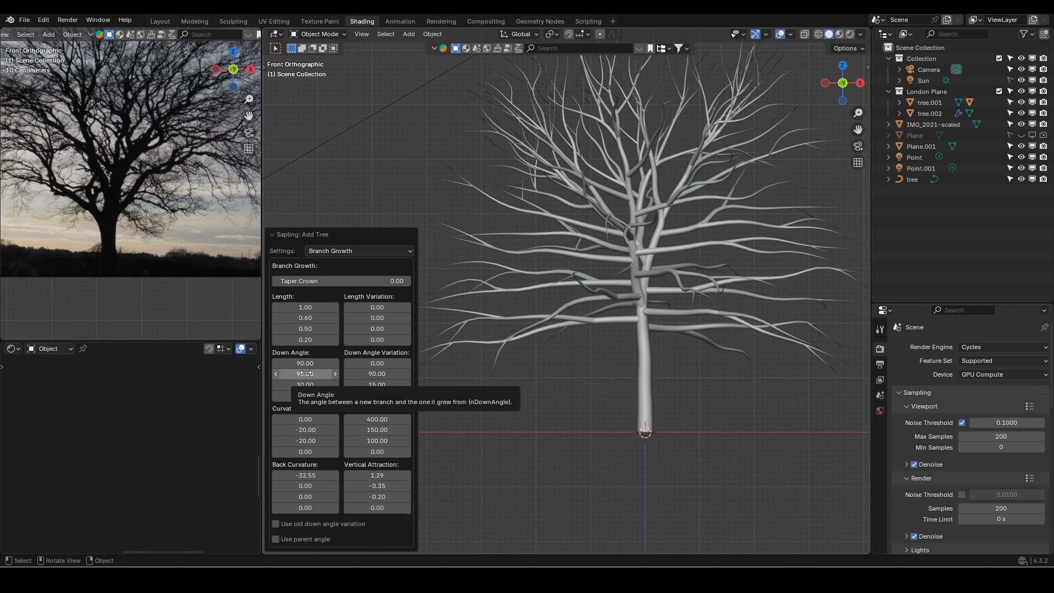
mouse_move(304, 373)
left_mouse_down()
mouse_move(295, 373)
mouse_move(304, 373)
left_mouse_up()
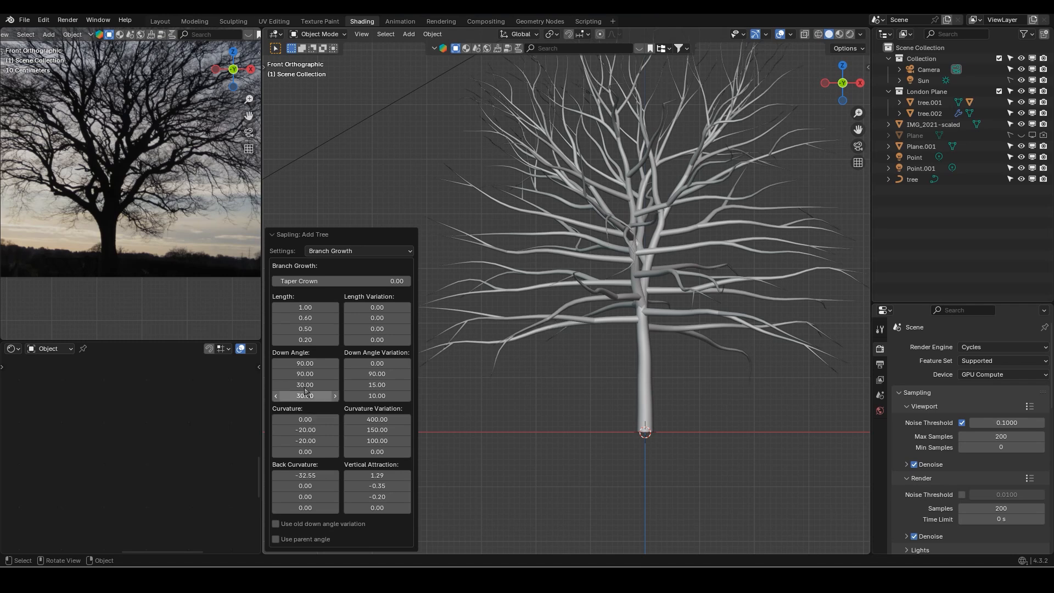
mouse_move(305, 374)
left_mouse_down()
mouse_move(249, 373)
mouse_move(300, 373)
mouse_move(284, 374)
left_mouse_up()
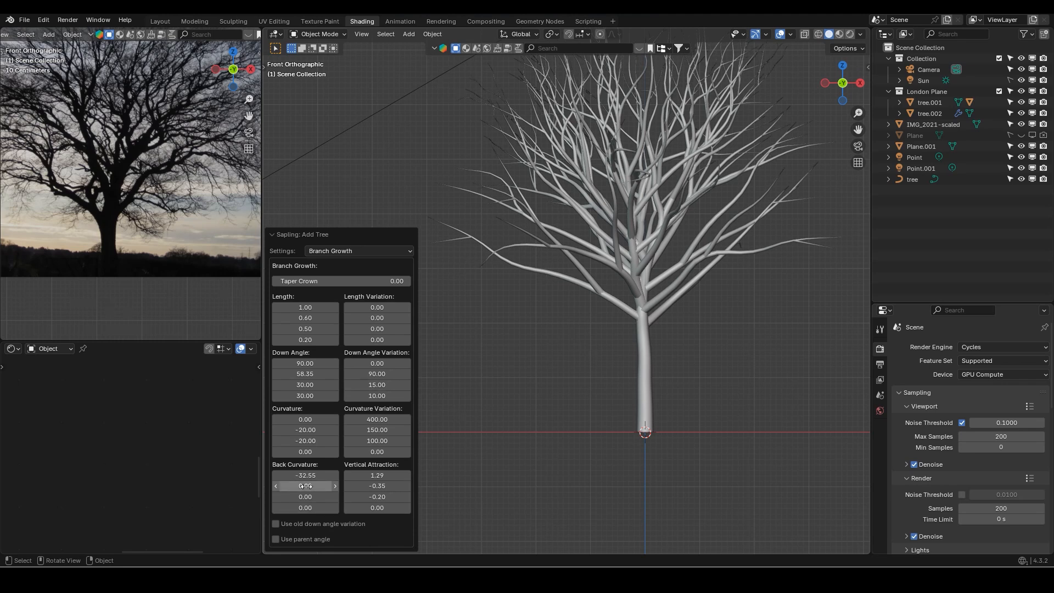
Set the second-level Back Curvature to 53.46 and compare the tree's shape with the reference photo
left_click_drag(305, 485, 392, 485)
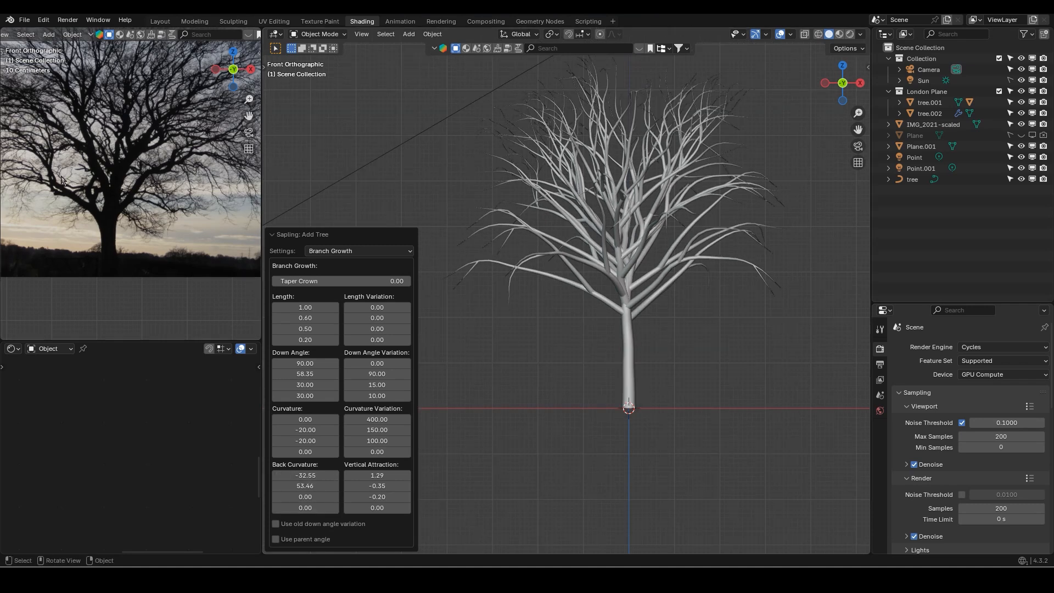
scroll(62, 180, "down", 3)
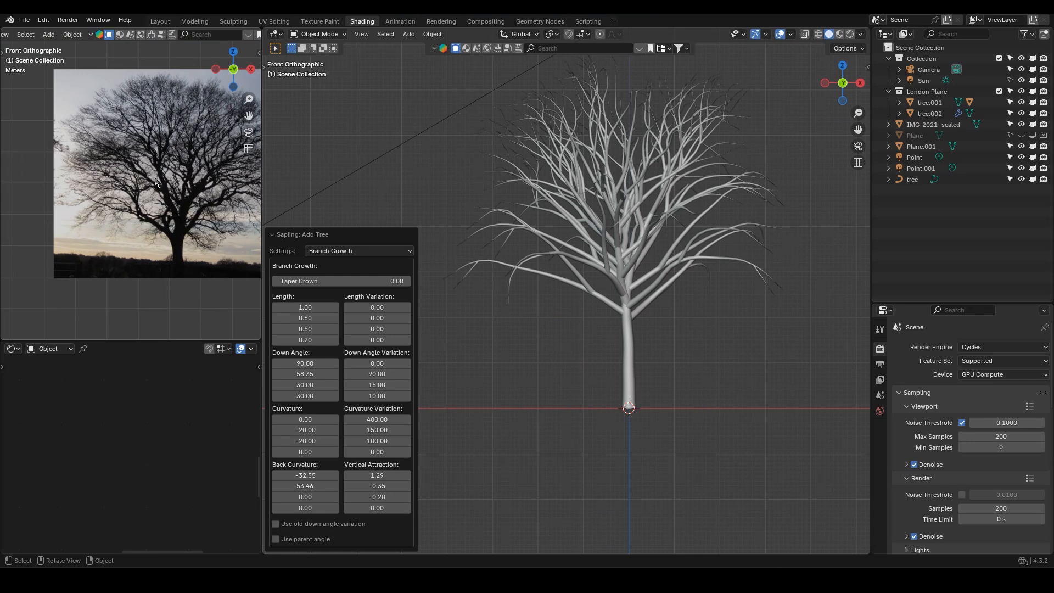
scroll(156, 181, "up", 3)
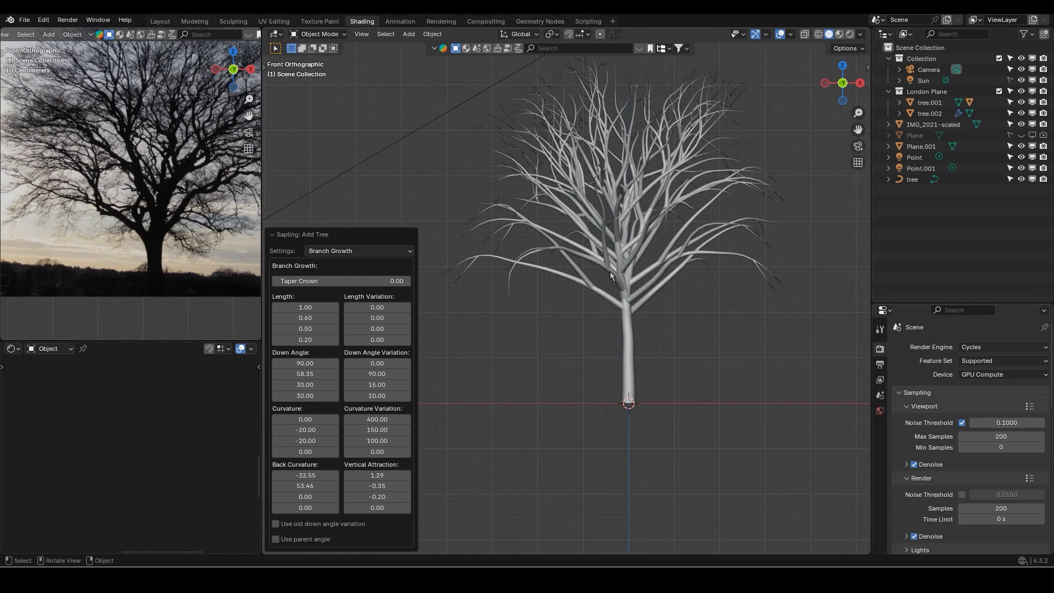
middle_click_drag(610, 271, 610, 279, "shift")
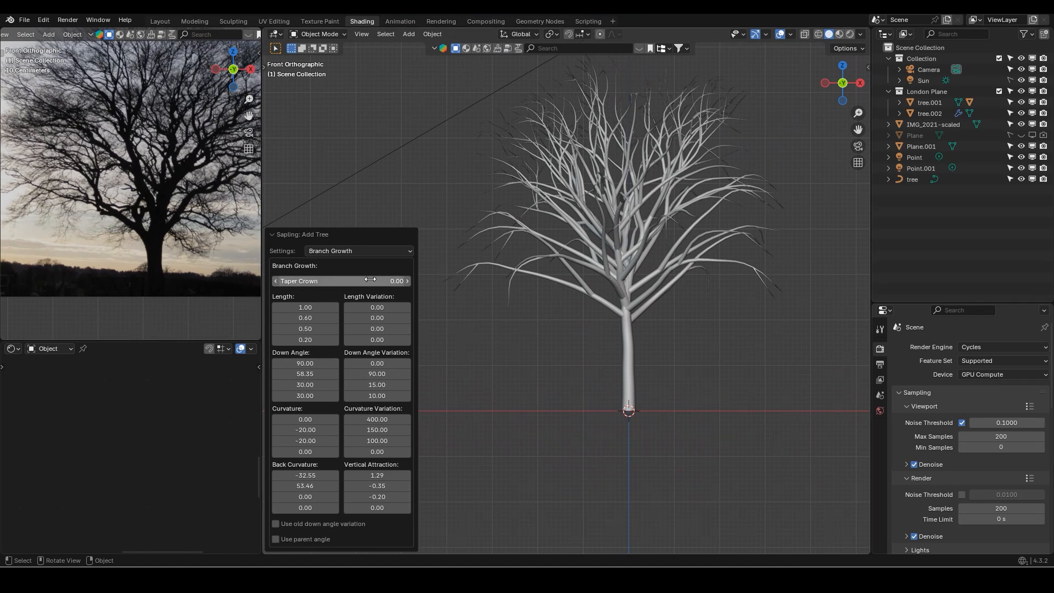
left_click(354, 251)
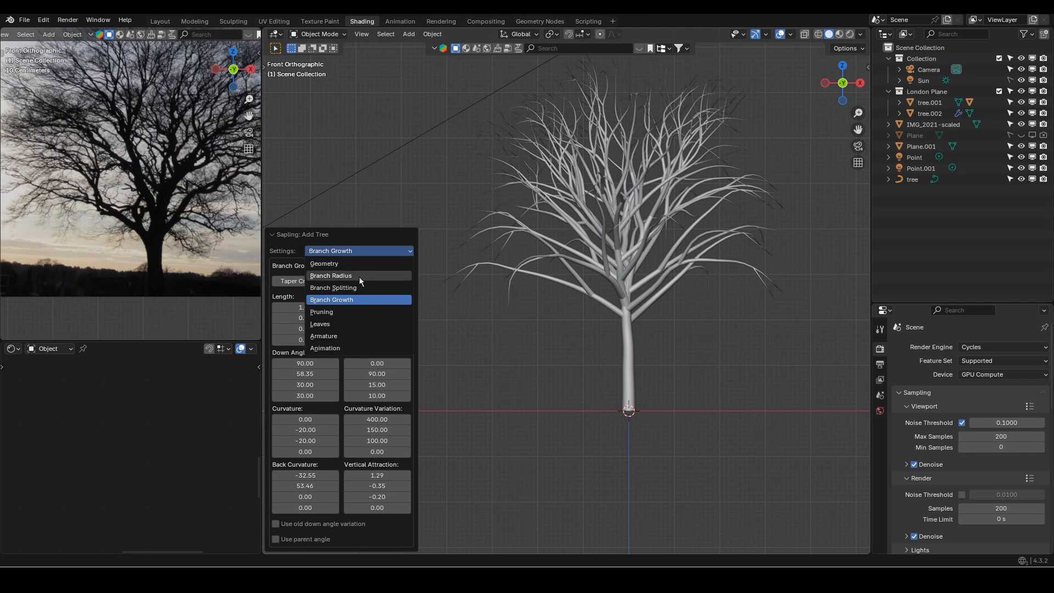
left_click(359, 276)
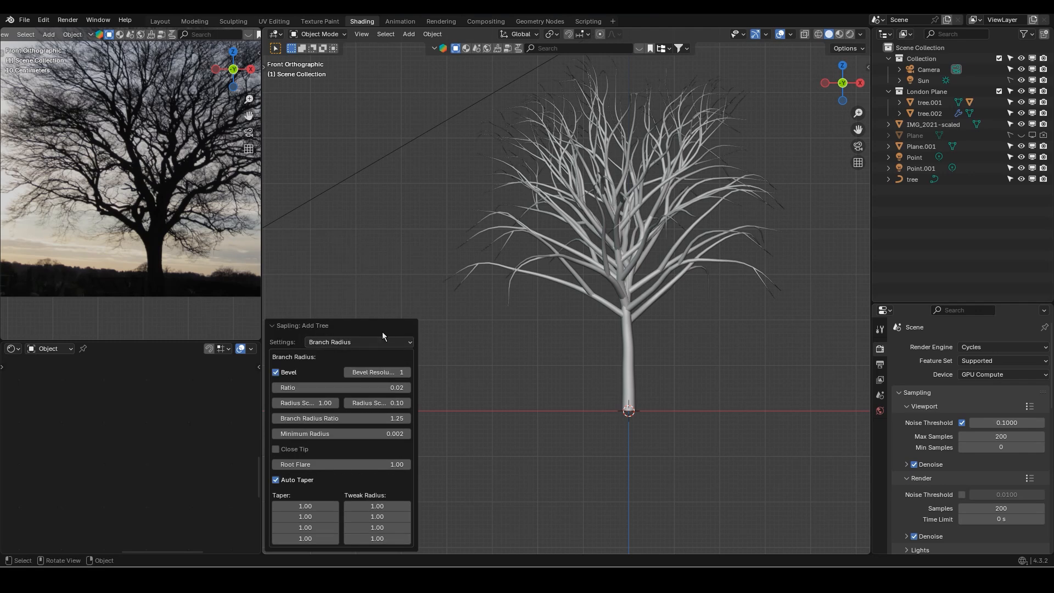
left_click(371, 342)
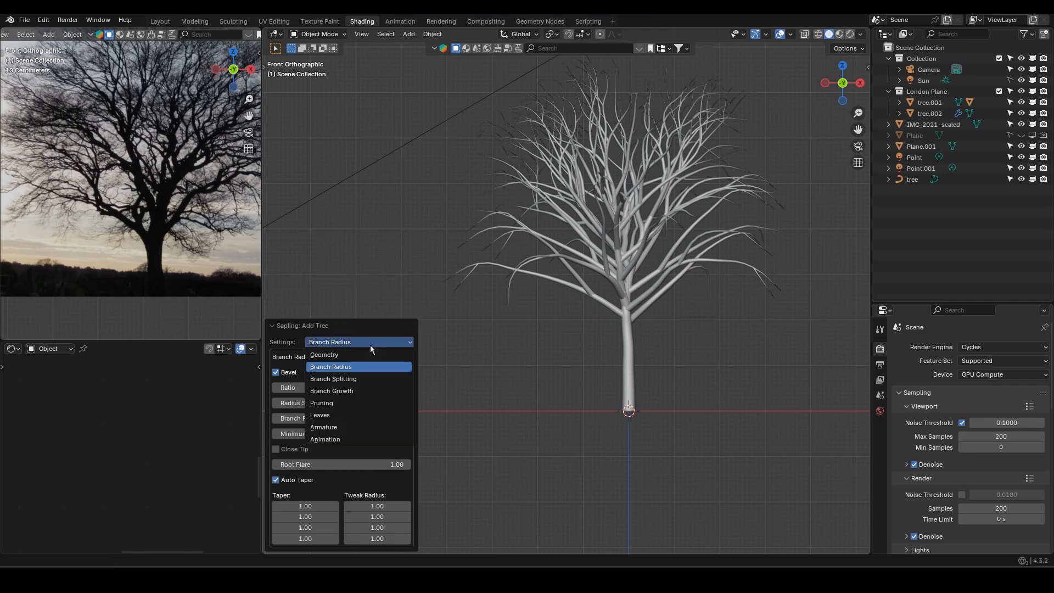
left_click(343, 391)
left_click(346, 251)
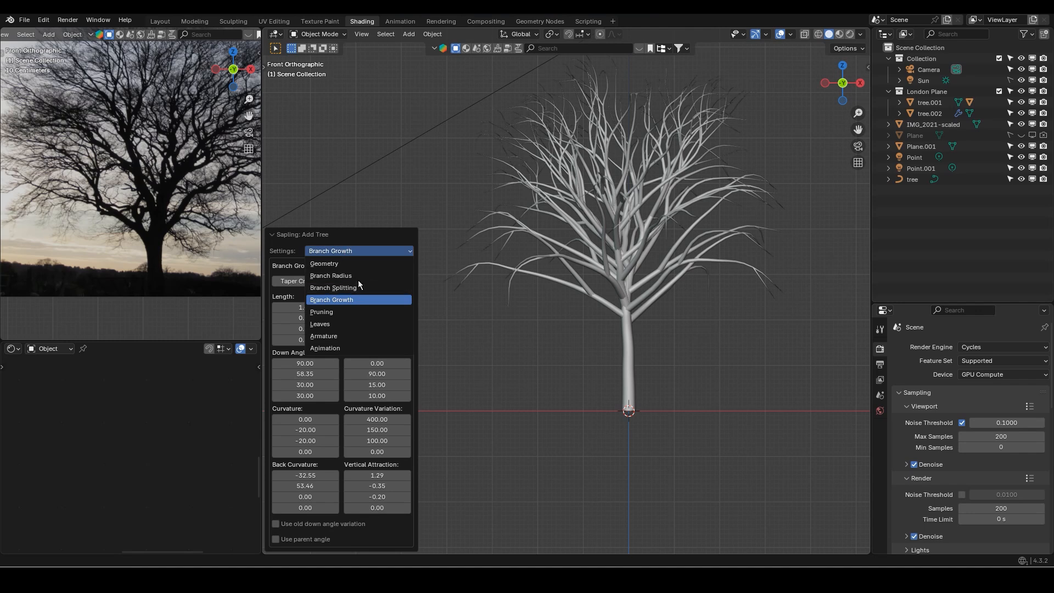
left_click(354, 281)
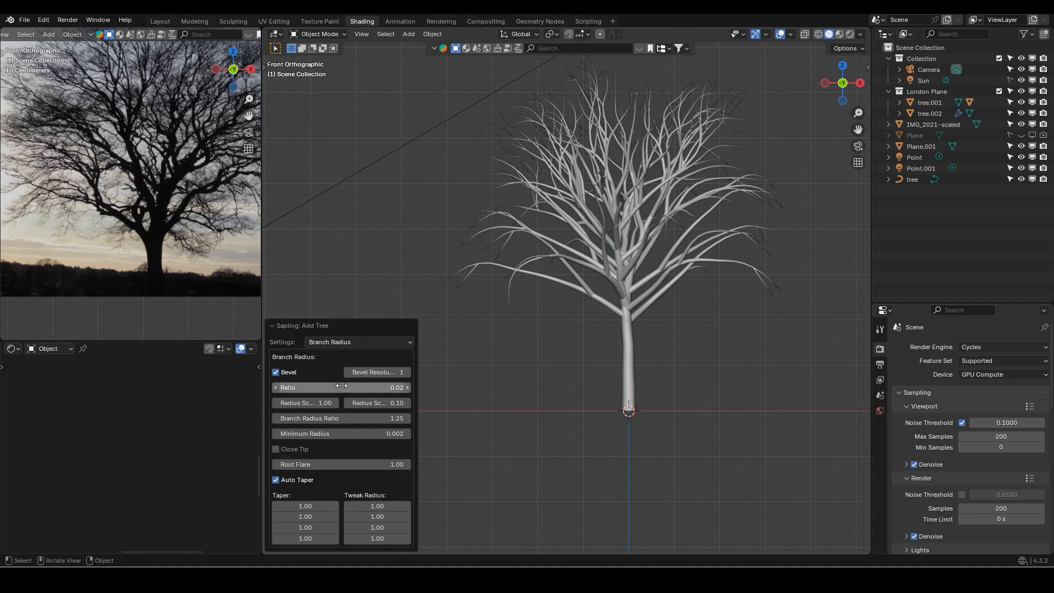
Show the Geometry settings and examine the branch curves up close against the reference photo
left_click(345, 341)
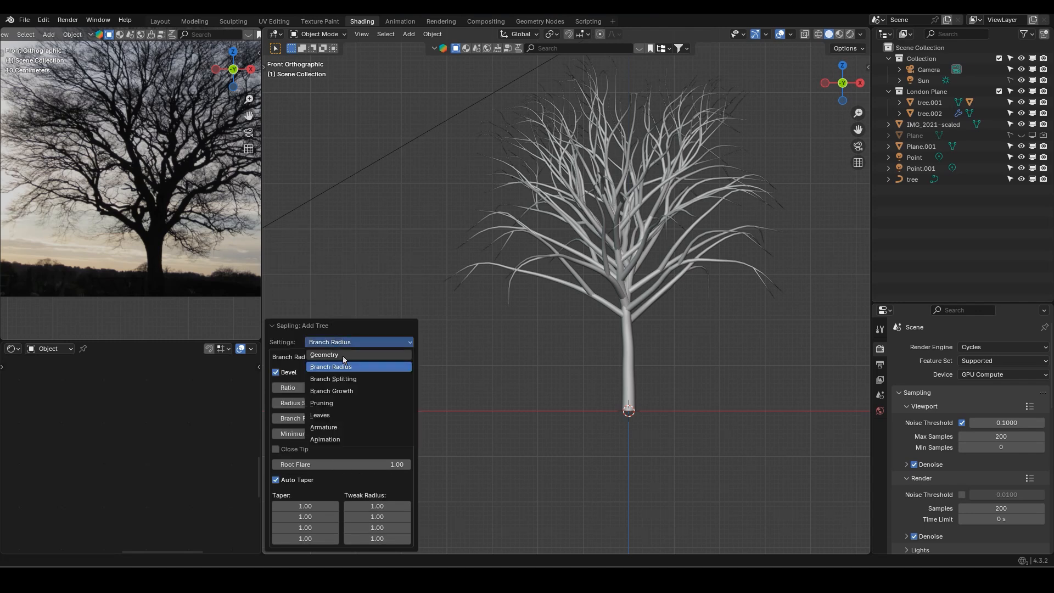
left_click(343, 354)
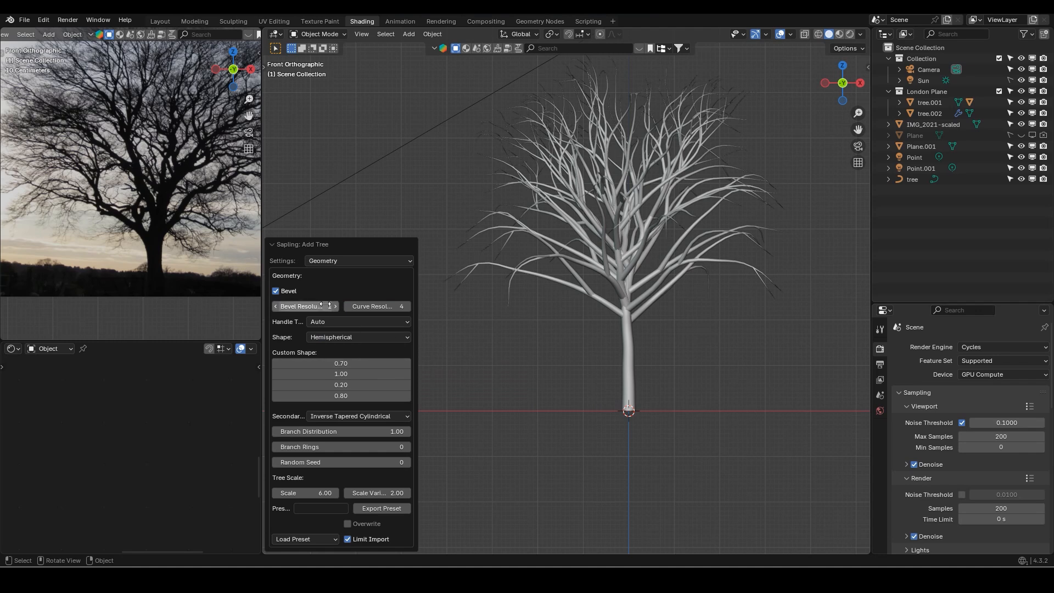
scroll(577, 280, "up", 1)
scroll(577, 281, "up", 5)
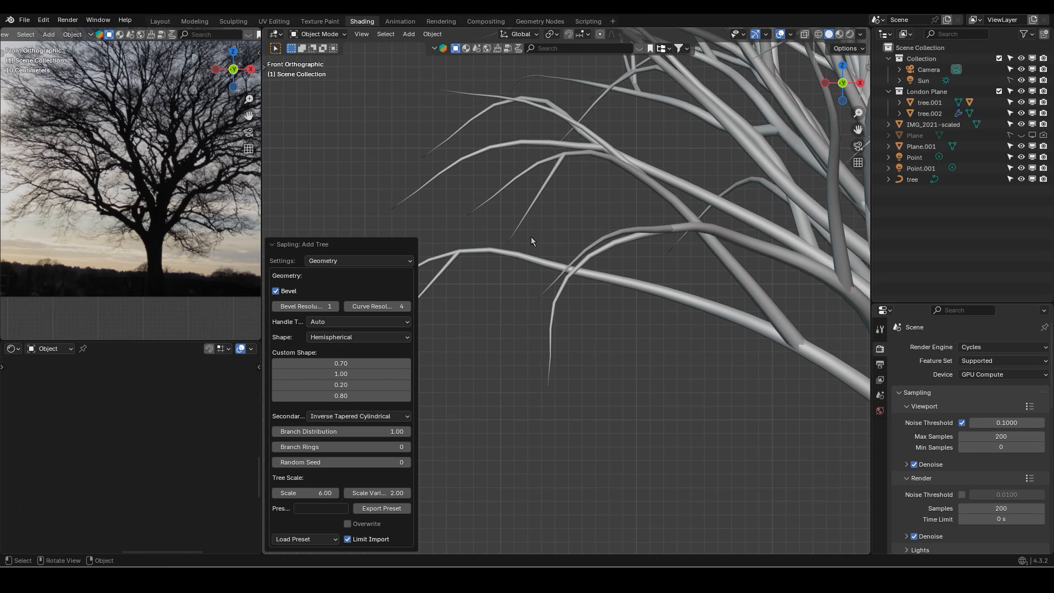
scroll(109, 219, "up", 3)
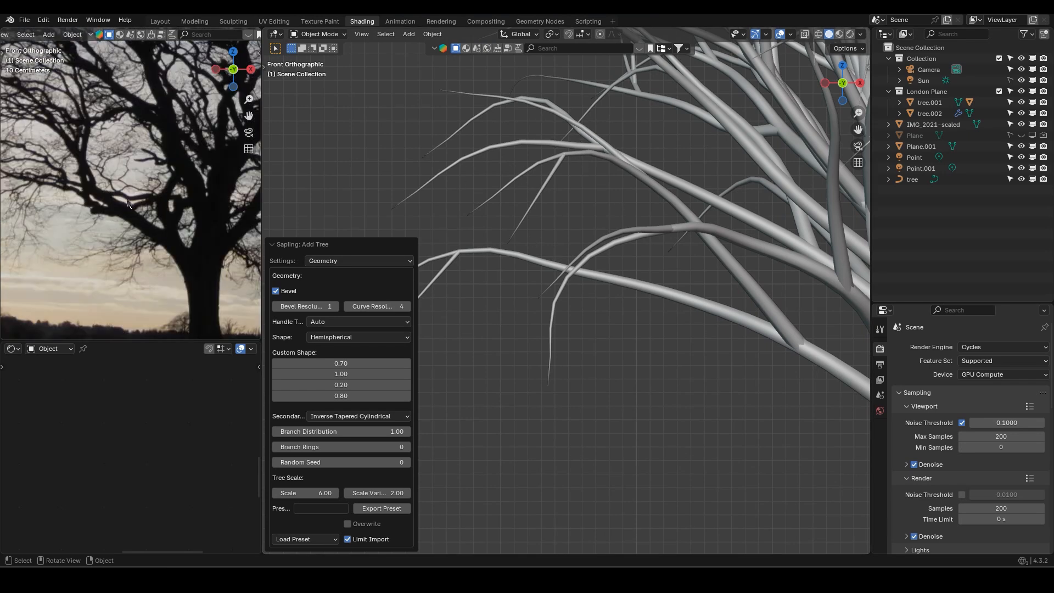
scroll(658, 288, "down", 2)
middle_click_drag(607, 278, 432, 229, "shift")
Reduce the Curve Resolution to 2 and compare the whole tree with the reference photo
left_click(348, 306)
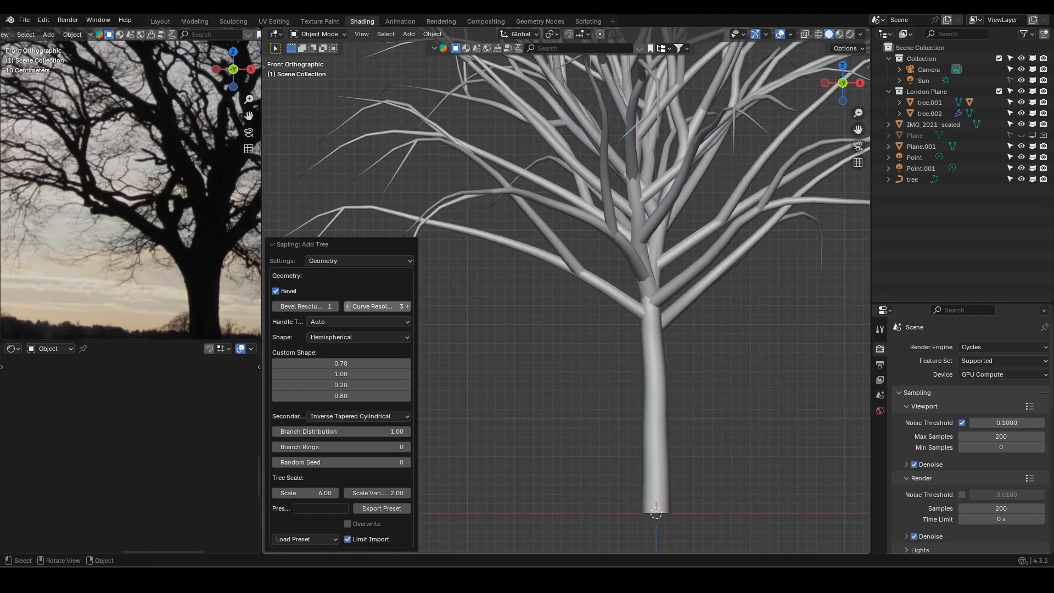
left_click(348, 306)
left_click(348, 306)
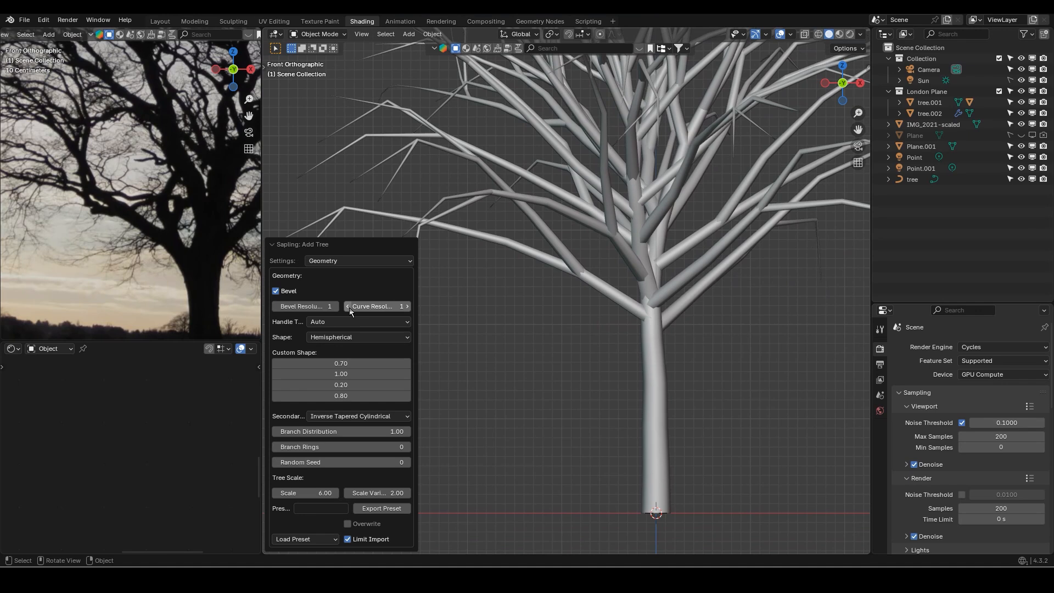
scroll(617, 277, "down", 2)
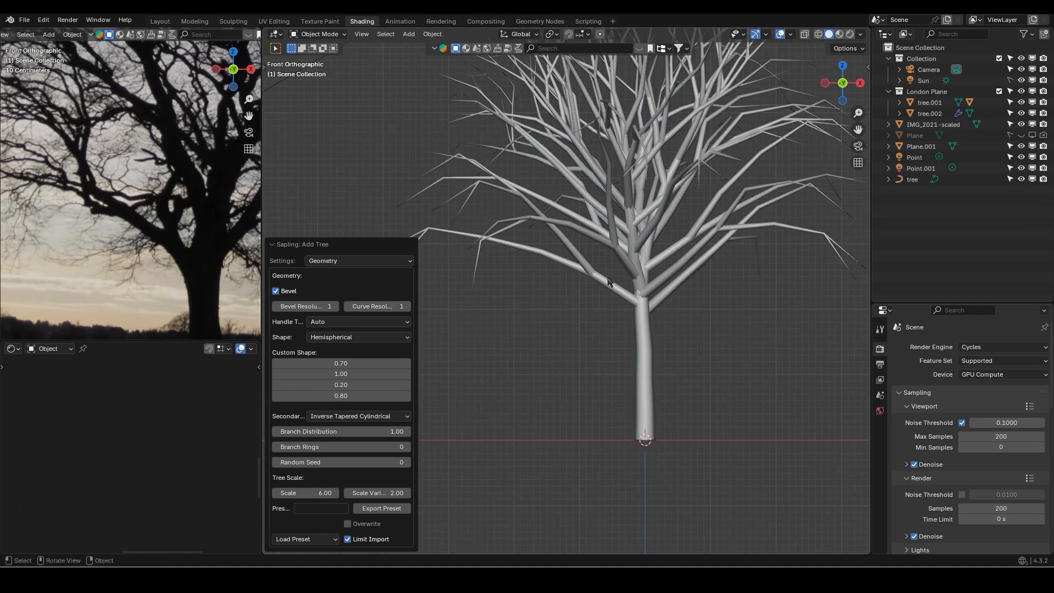
left_click(408, 307)
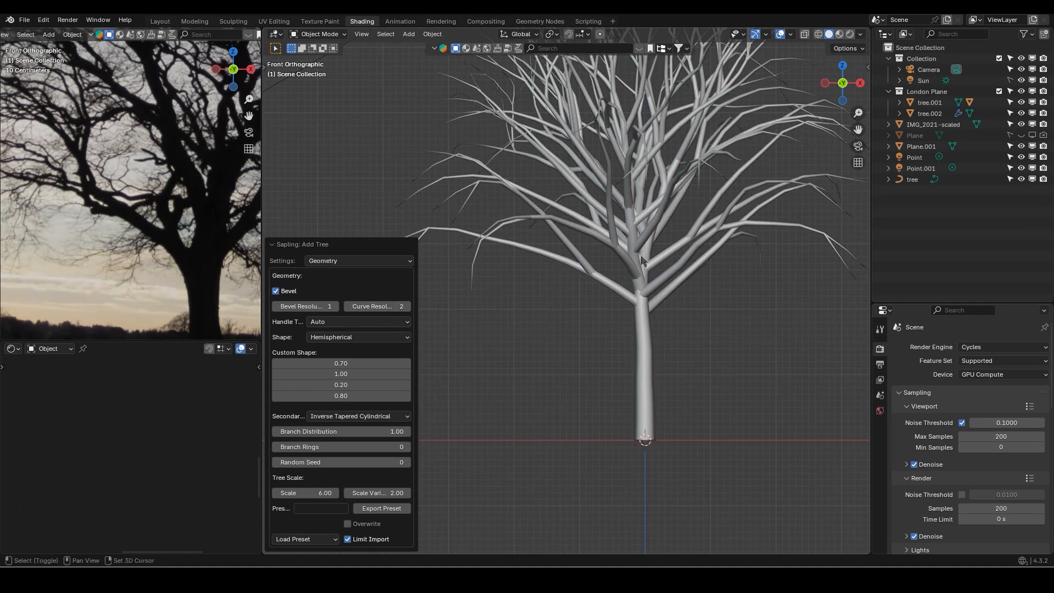
scroll(633, 289, "up", 2)
scroll(631, 289, "down", 3)
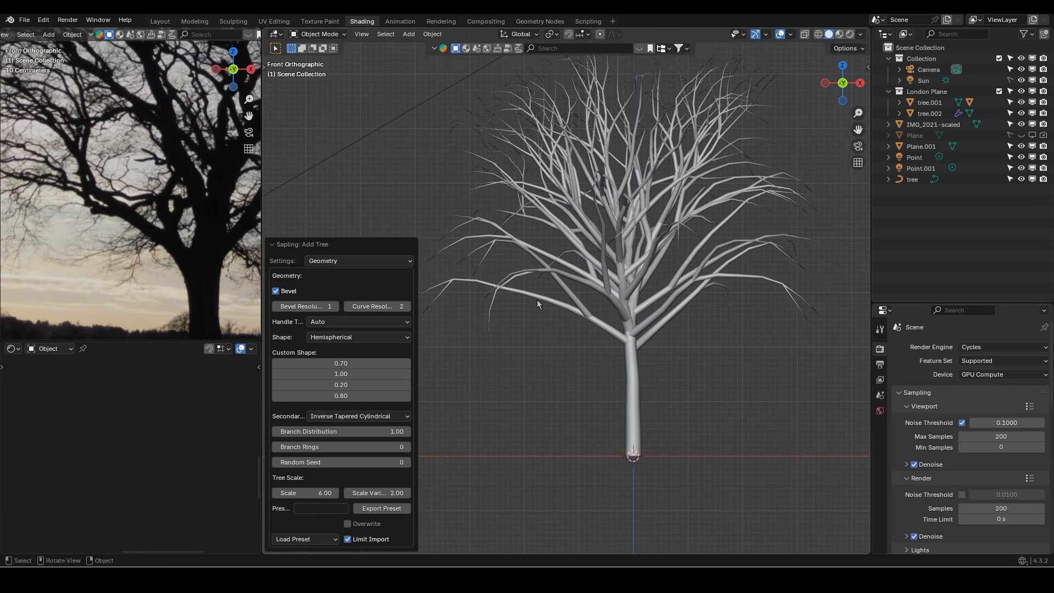
scroll(112, 228, "down", 3)
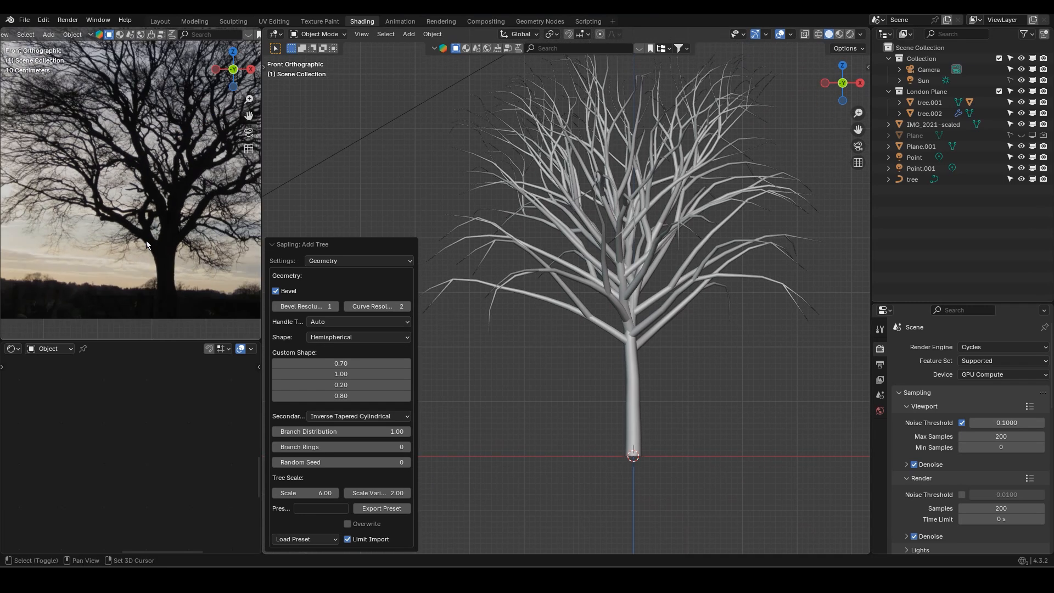
Show the Branch Splitting settings and lower the Trunk Height to 0.18 to match the reference photo
middle_click_drag(113, 228, 89, 215, "shift")
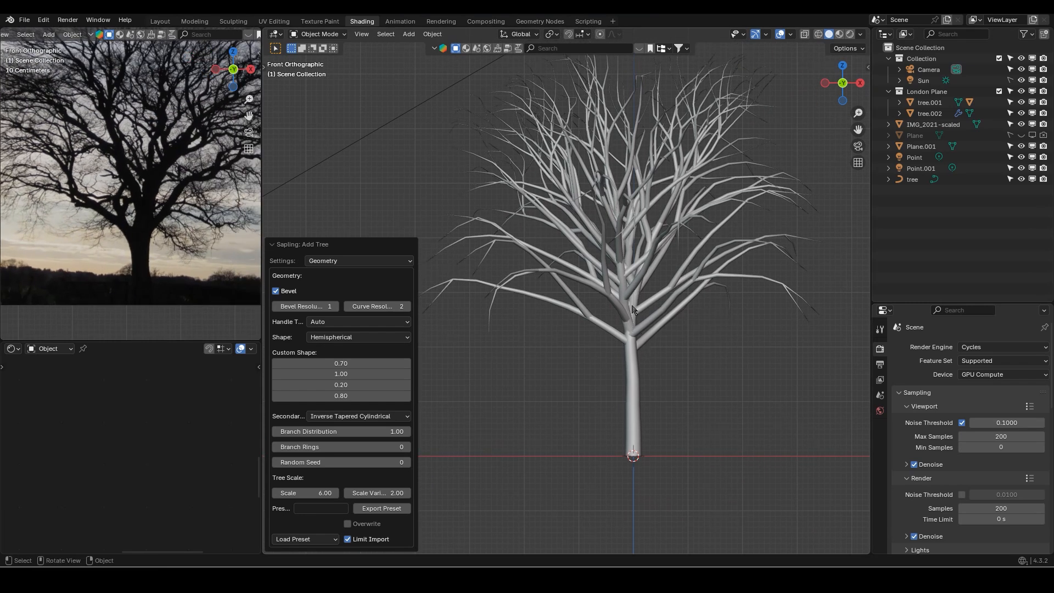
left_click(357, 261)
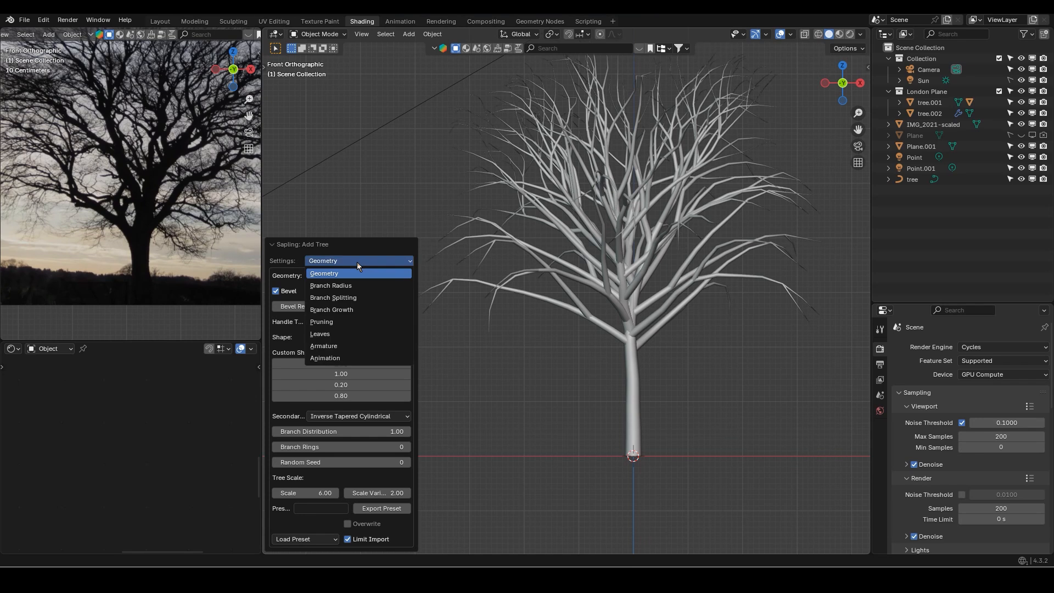
left_click(344, 298)
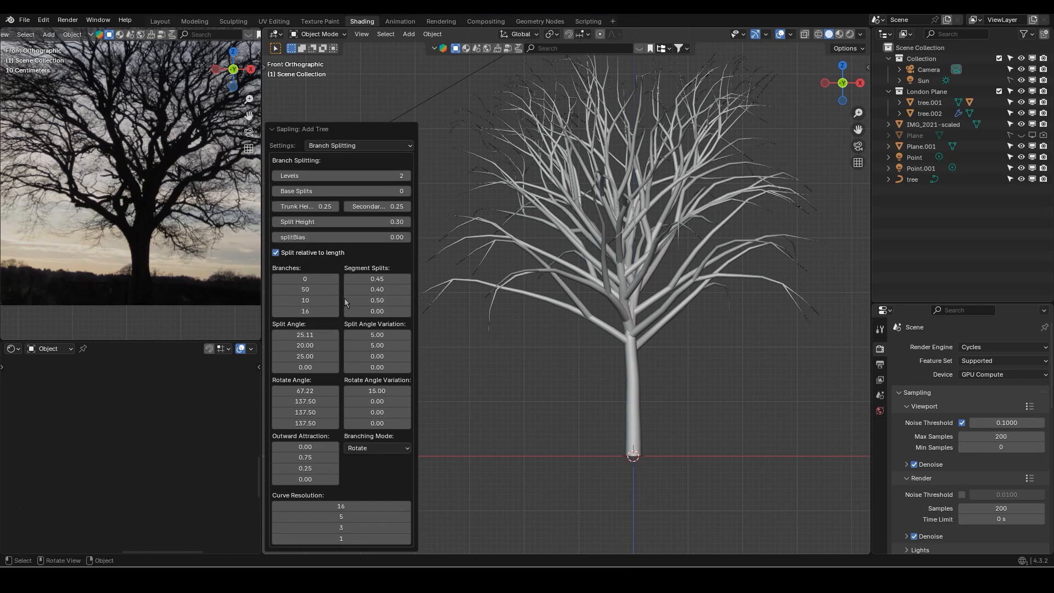
left_click(298, 209)
key("BackSpace")
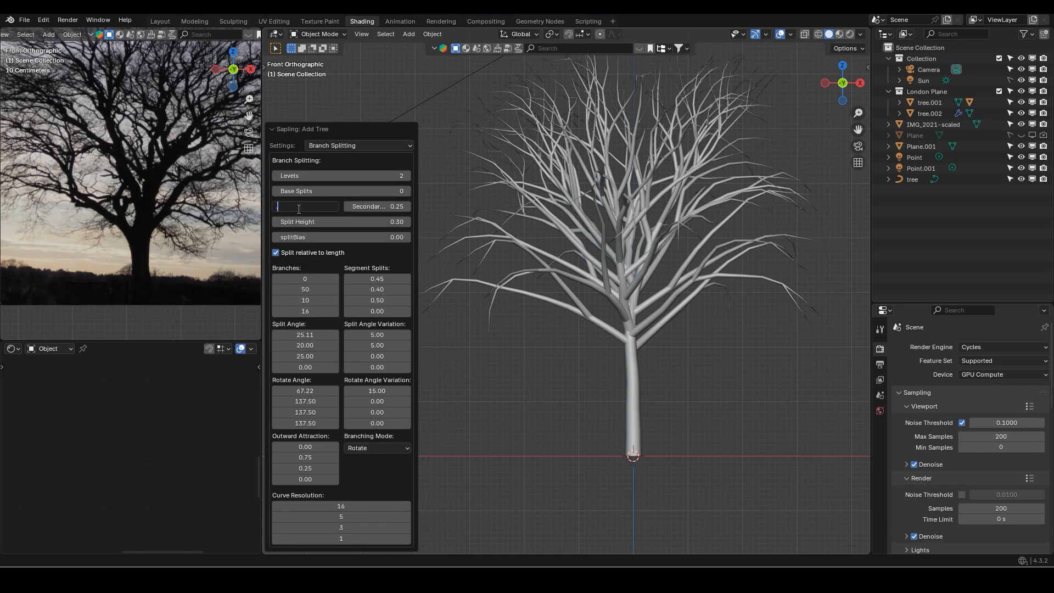
key("Return")
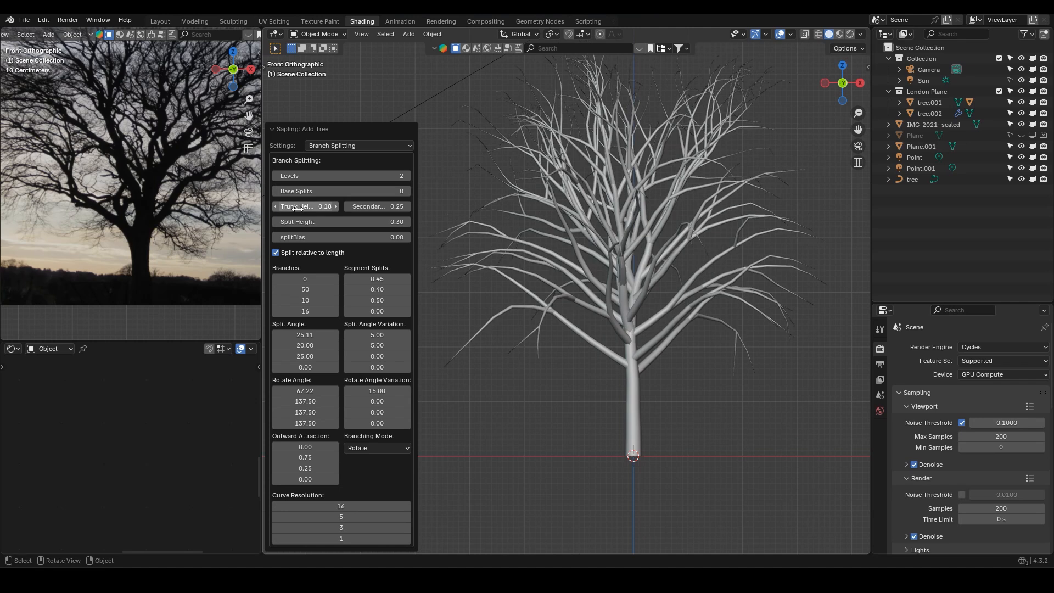
Reduce the Trunk Height to 0.15 and compare the whole tree with the reference photo
left_click(296, 208)
key("BackSpace")
type(".15")
key("Return")
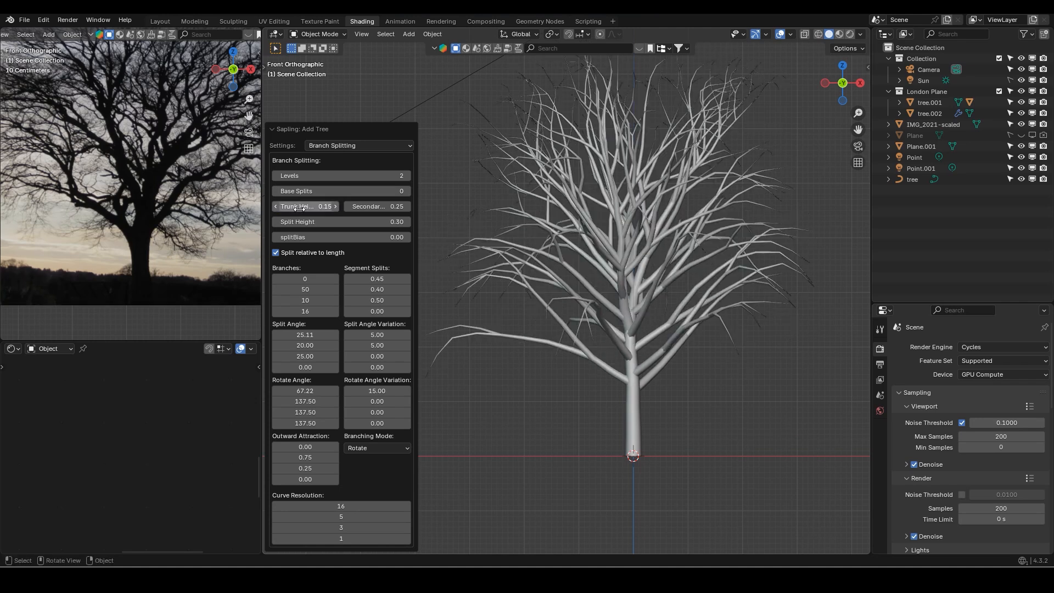
scroll(152, 212, "down", 2)
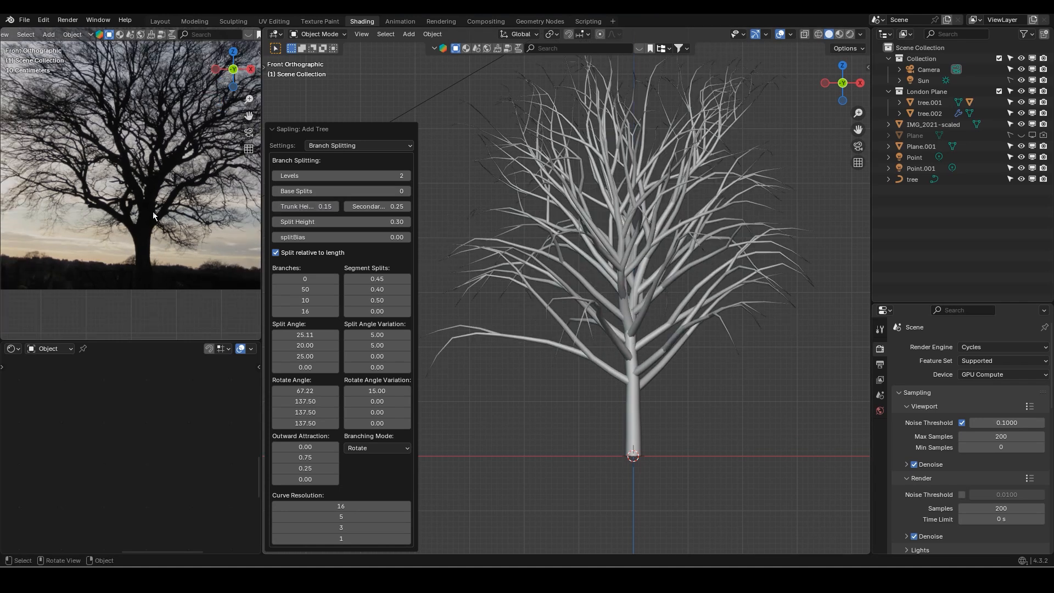
scroll(625, 262, "down", 1)
middle_click_drag(625, 262, 612, 268, "shift")
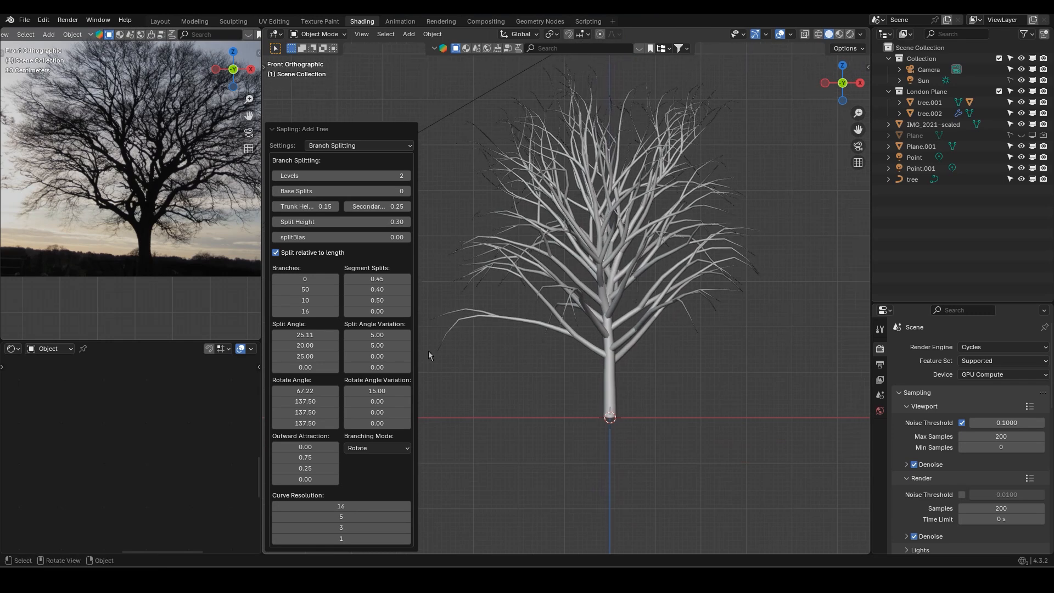
In the Branch Growth settings, set the second-level Down Angle to 56.46 and the second-level Vertical Attraction to -0.95
left_click(334, 146)
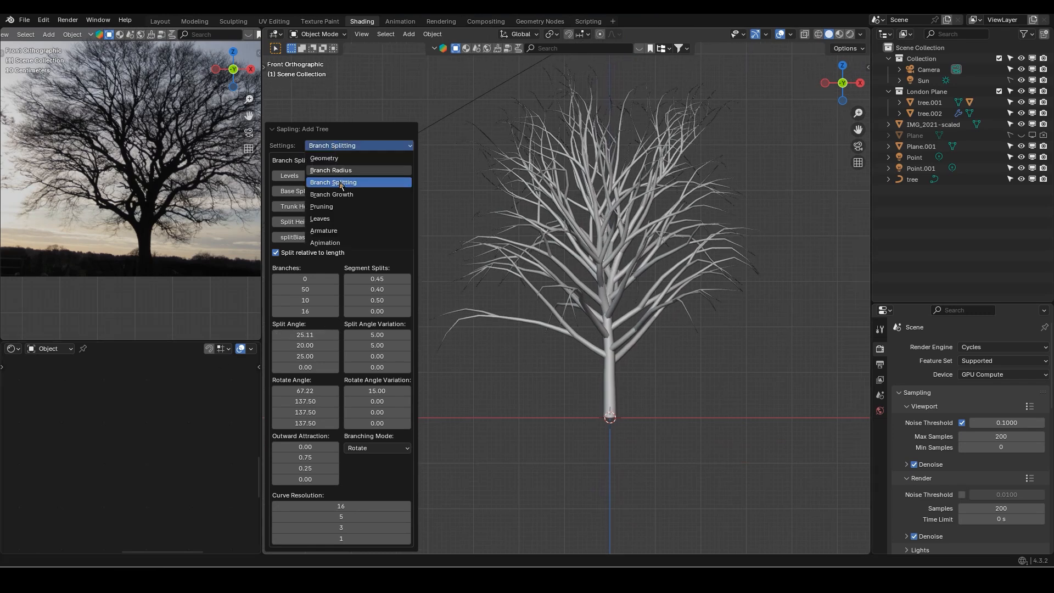
left_click(329, 190)
mouse_move(312, 374)
left_mouse_down()
mouse_move(336, 373)
mouse_move(313, 373)
left_mouse_up()
left_click_drag(377, 485, 364, 486)
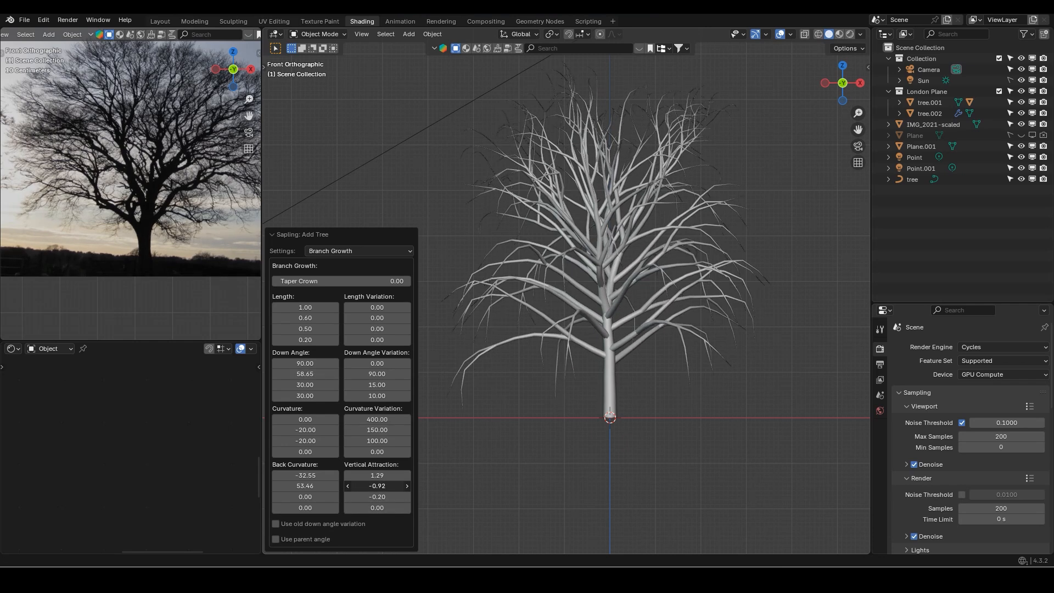
left_click_drag(305, 373, 301, 373)
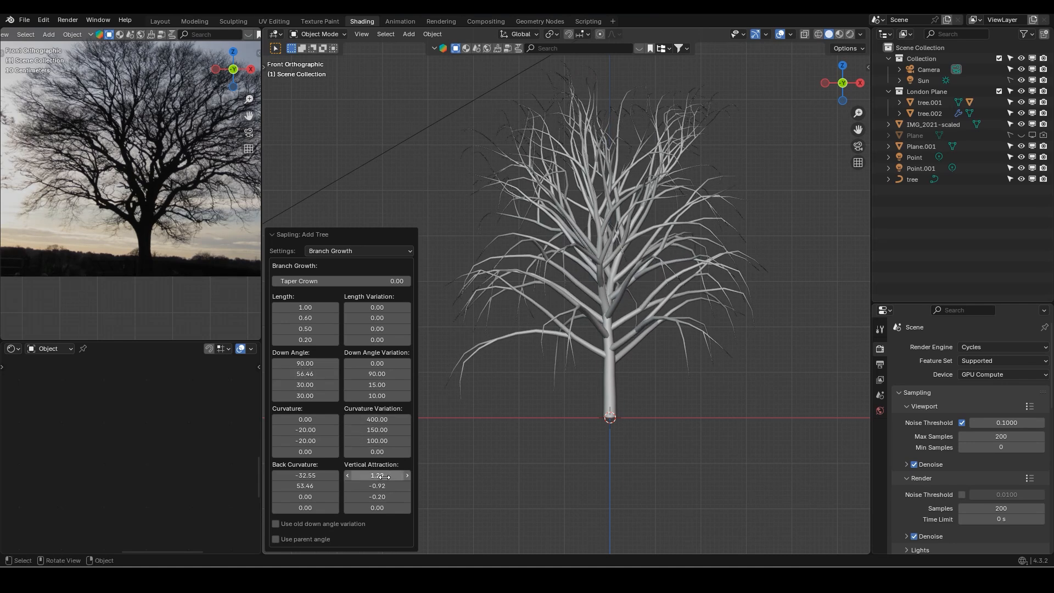
left_click_drag(377, 485, 376, 485)
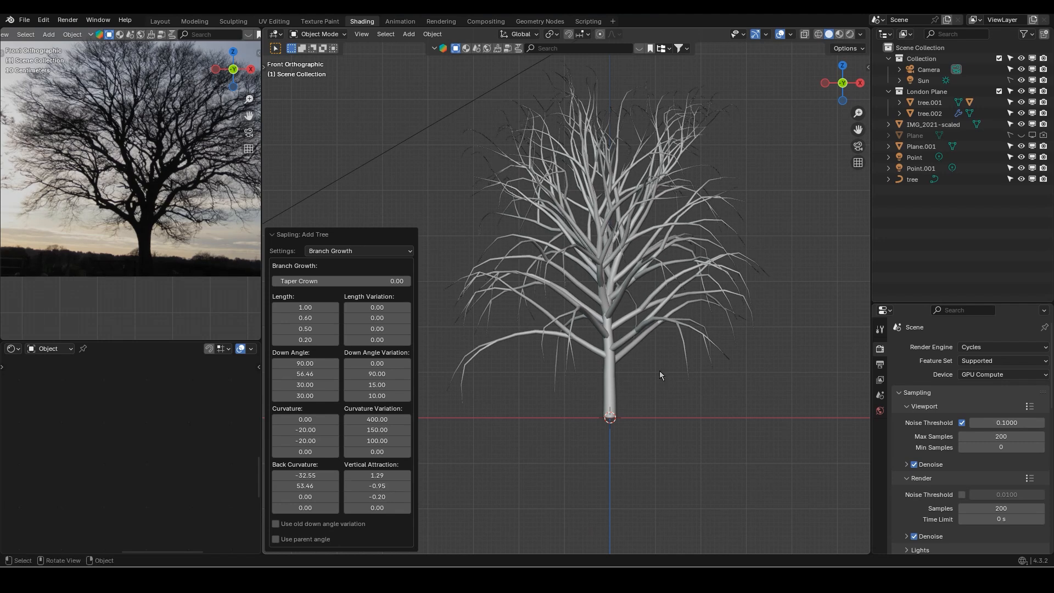
In the Branch Splitting settings, set the second-level Branches to 20 and the second-level Rotate Angle to 152.47
left_click(356, 250)
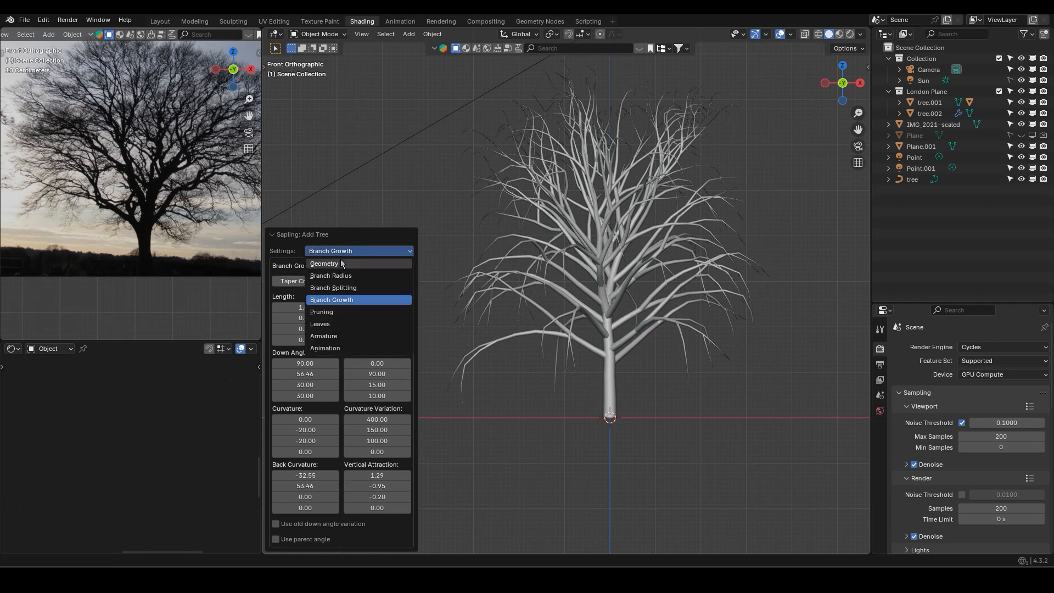
left_click(346, 286)
left_click(307, 289)
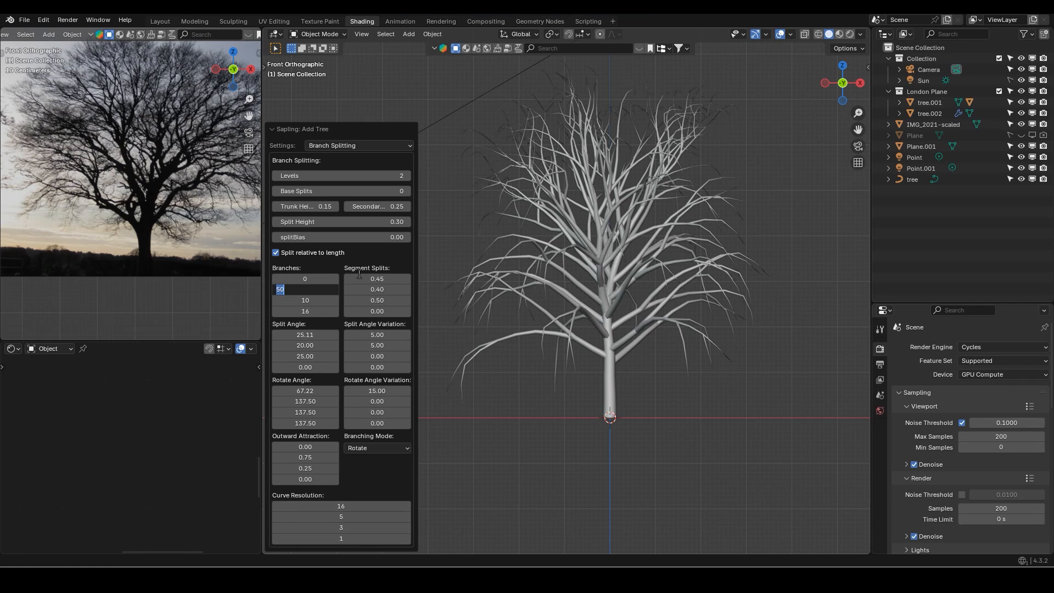
type("15")
key("Return")
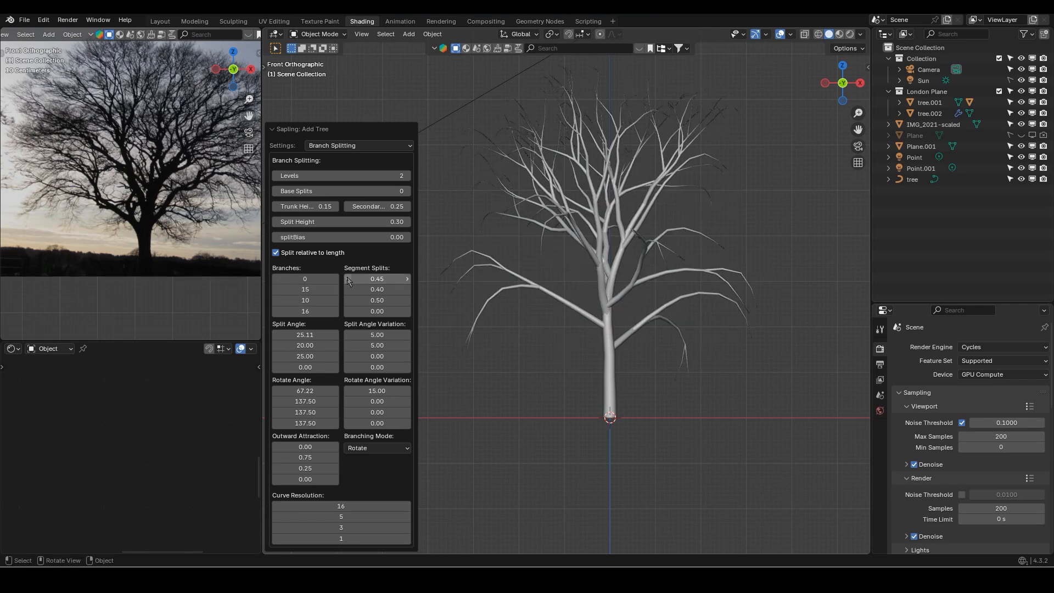
left_click(308, 289)
type("20")
key("Return")
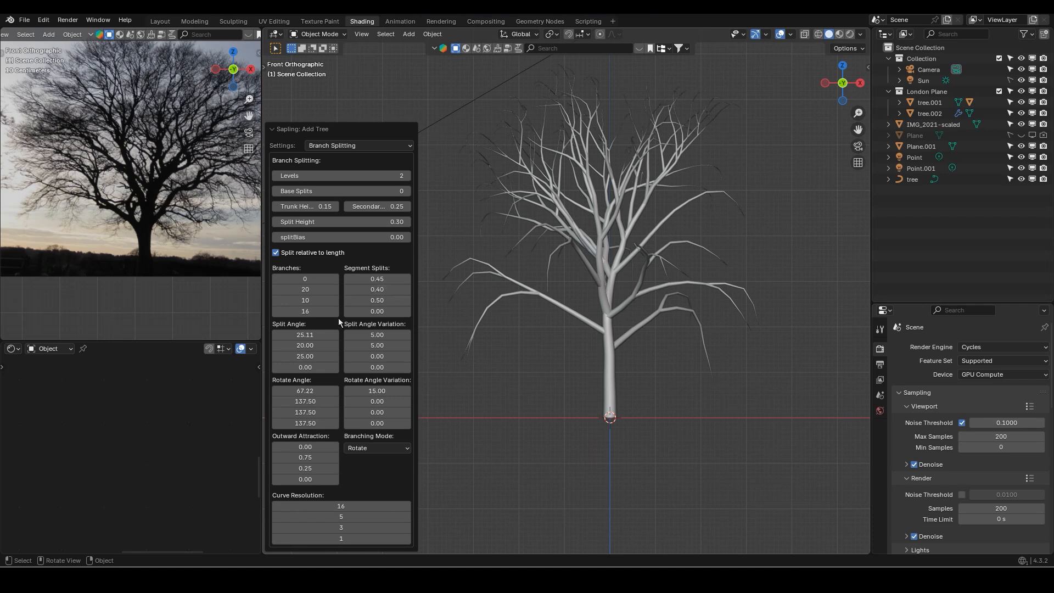
left_click_drag(305, 402, 346, 401)
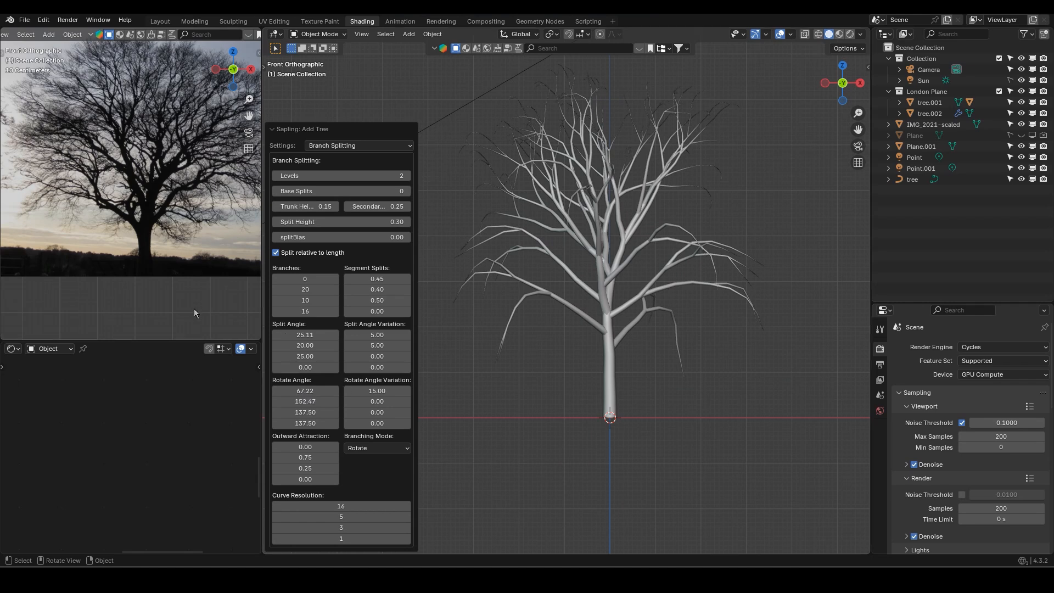
Try 3 second-level Branches, and settle on 5 to isolate the lower branches
left_click(366, 148)
left_click(297, 294)
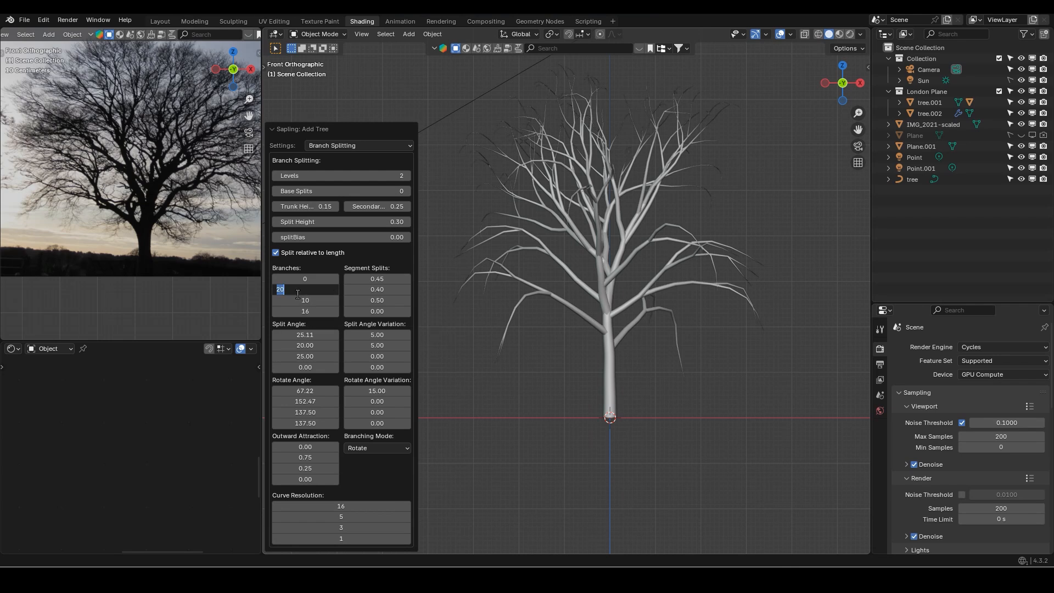
type("3")
key("Return")
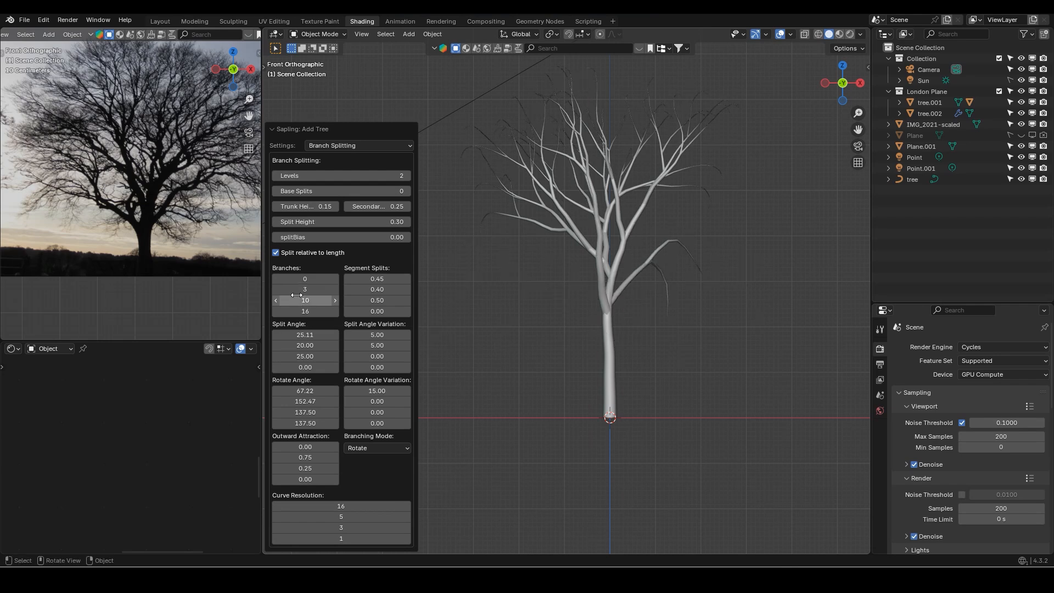
left_click(298, 292)
type("5")
key("Return")
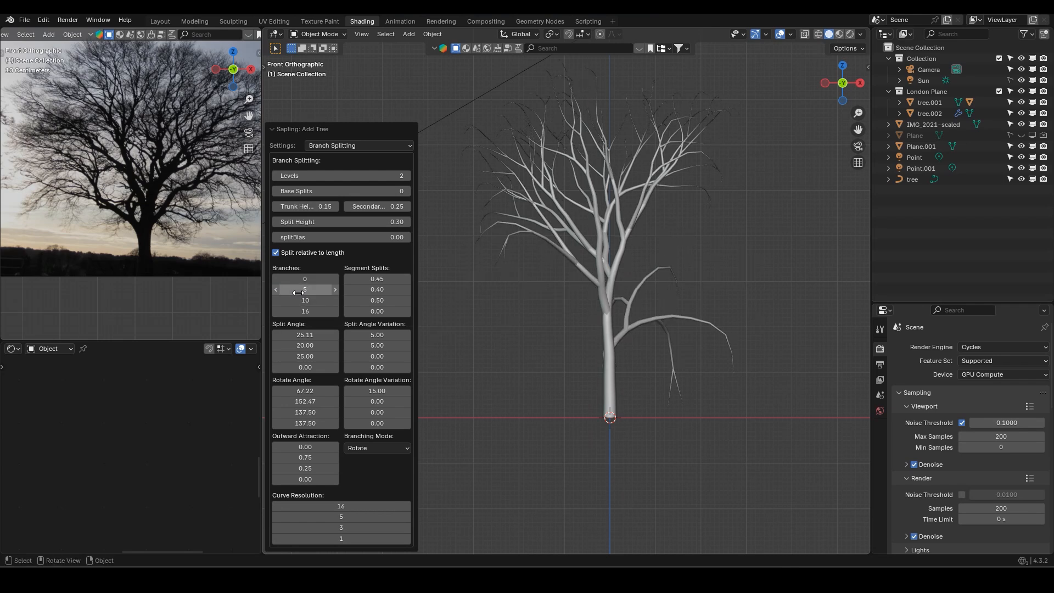
Examine the lower branches up close and set the second-level Curvature to 10 in the Branch Growth settings
scroll(713, 344, "up", 4)
scroll(708, 344, "up", 1)
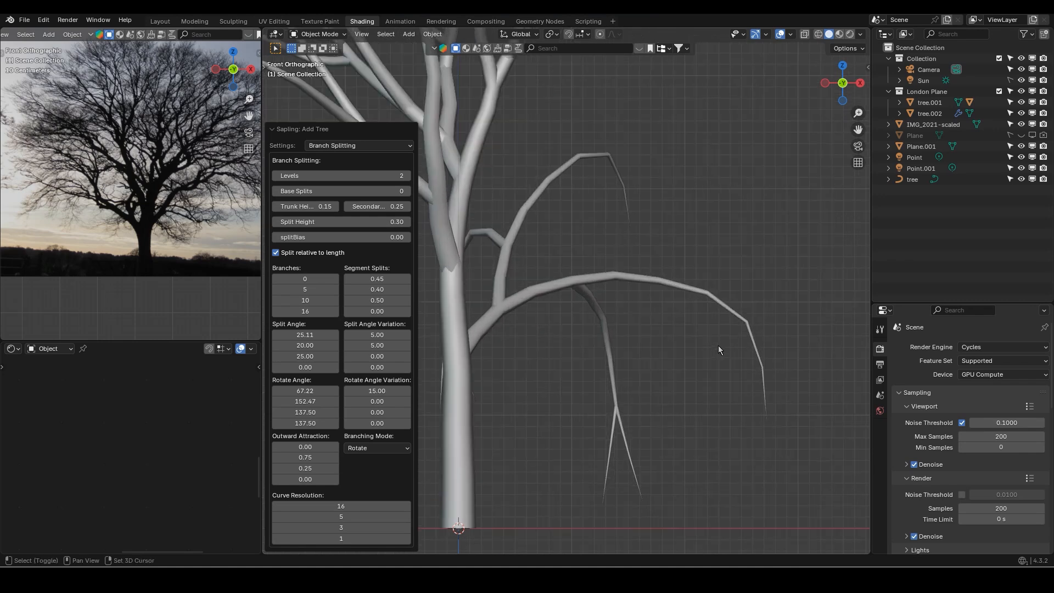
scroll(672, 289, "up", 1)
scroll(607, 291, "down", 1)
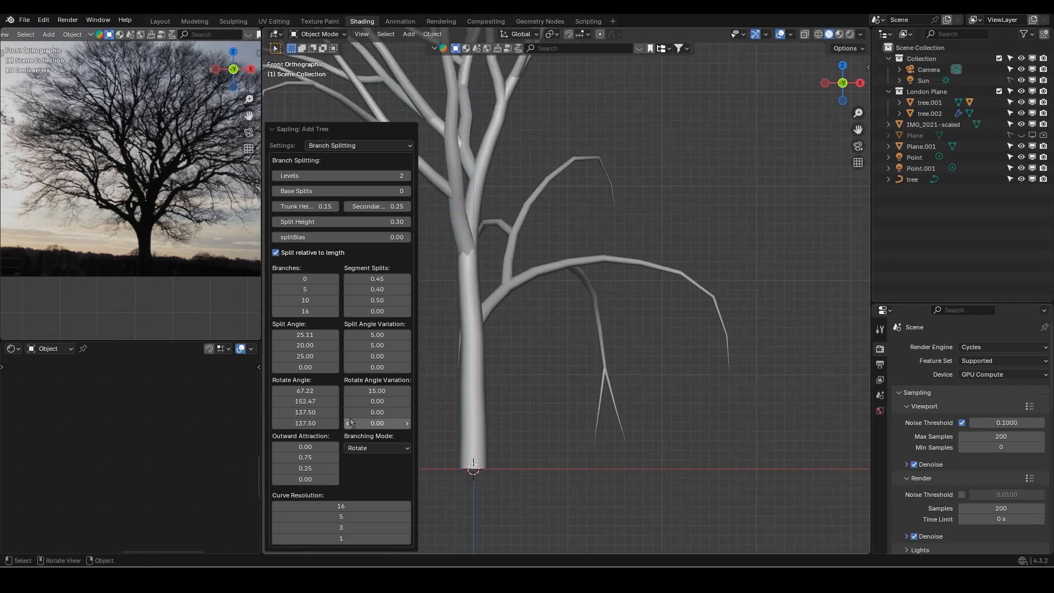
left_click(339, 145)
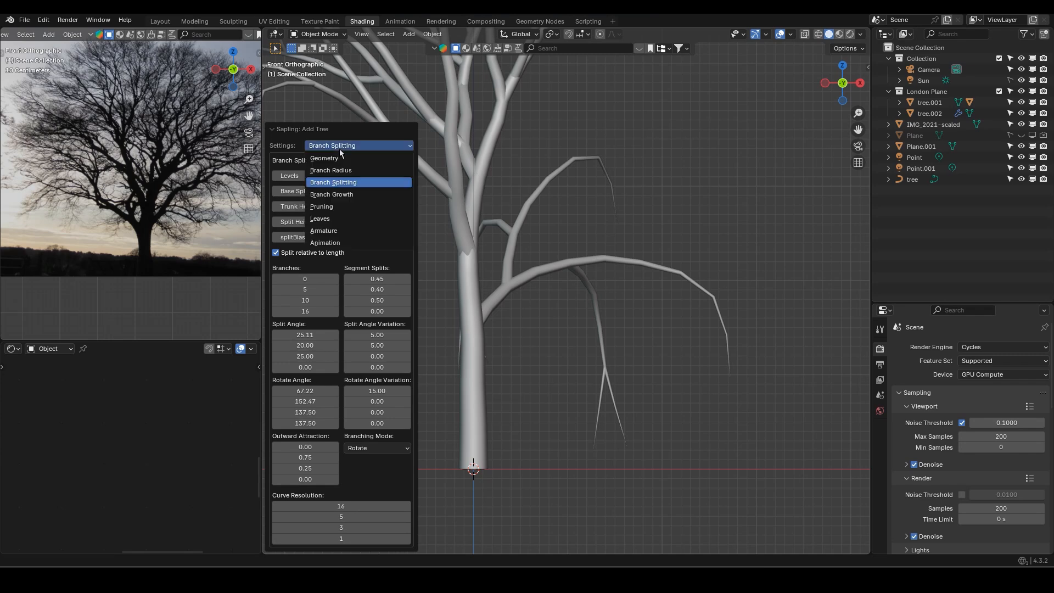
left_click(348, 194)
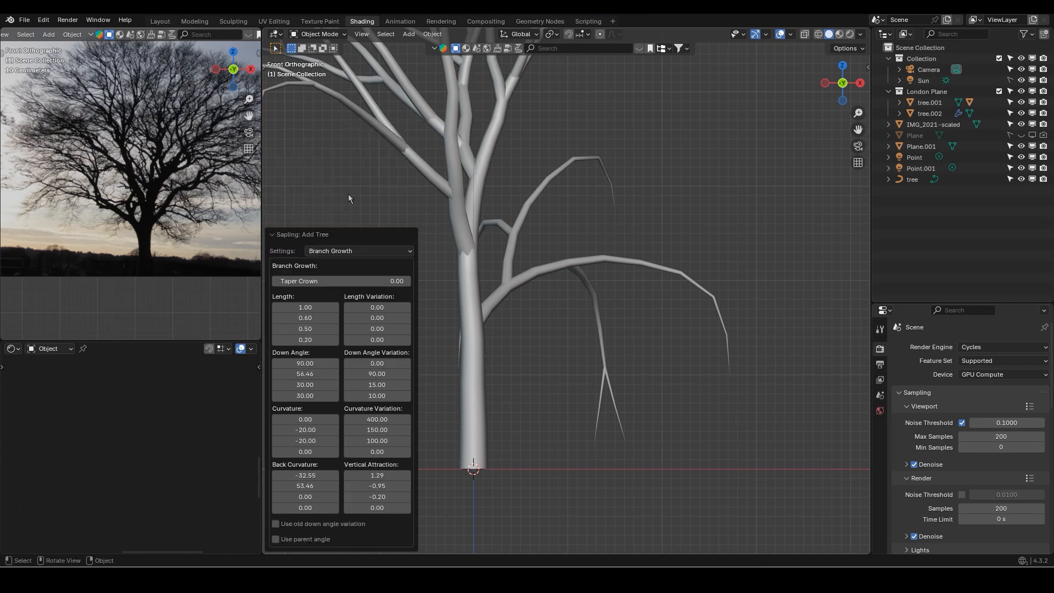
left_click(299, 430)
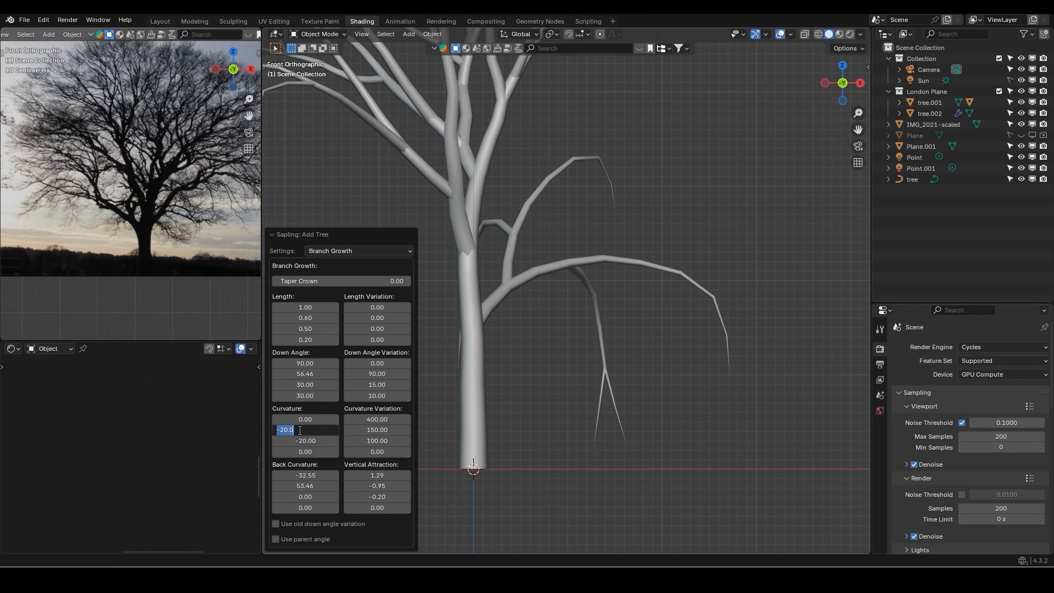
type("10")
key("Return")
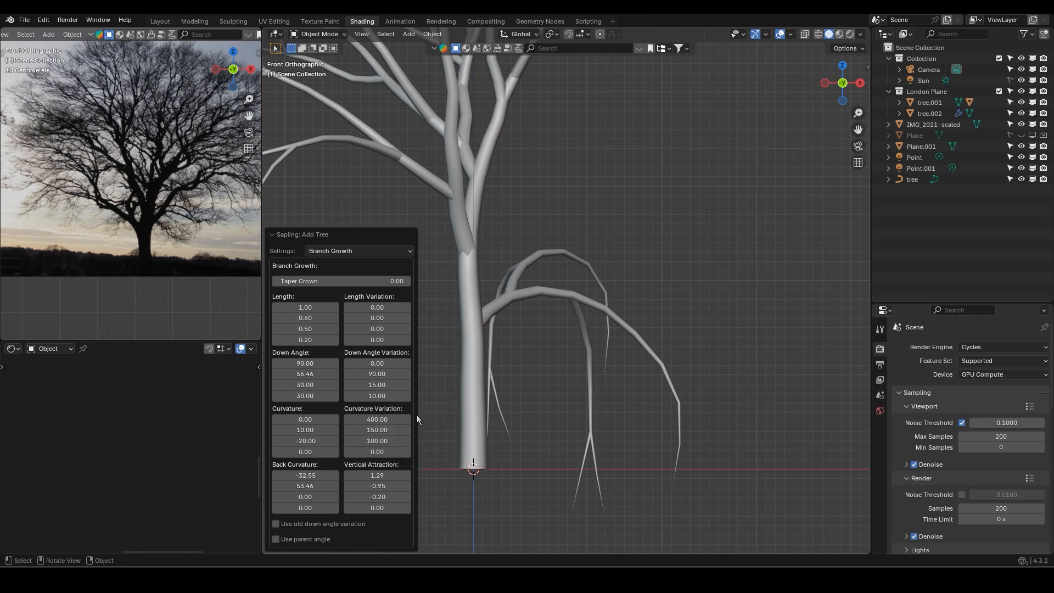
Set the second-level Curvature Variation to 300 and check its effect on the whole tree
left_click(380, 429)
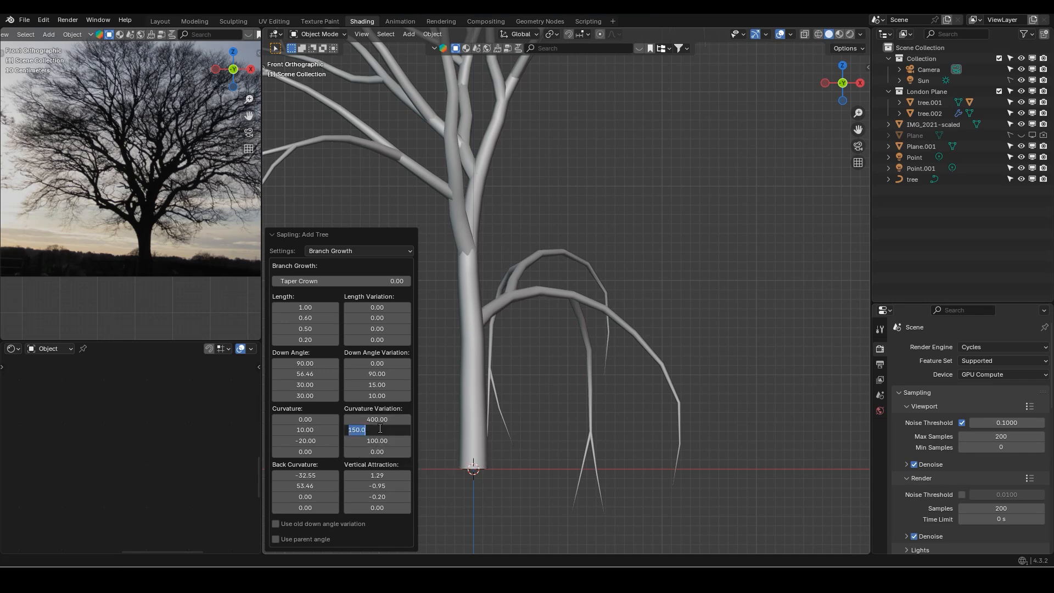
type("300")
key("Return")
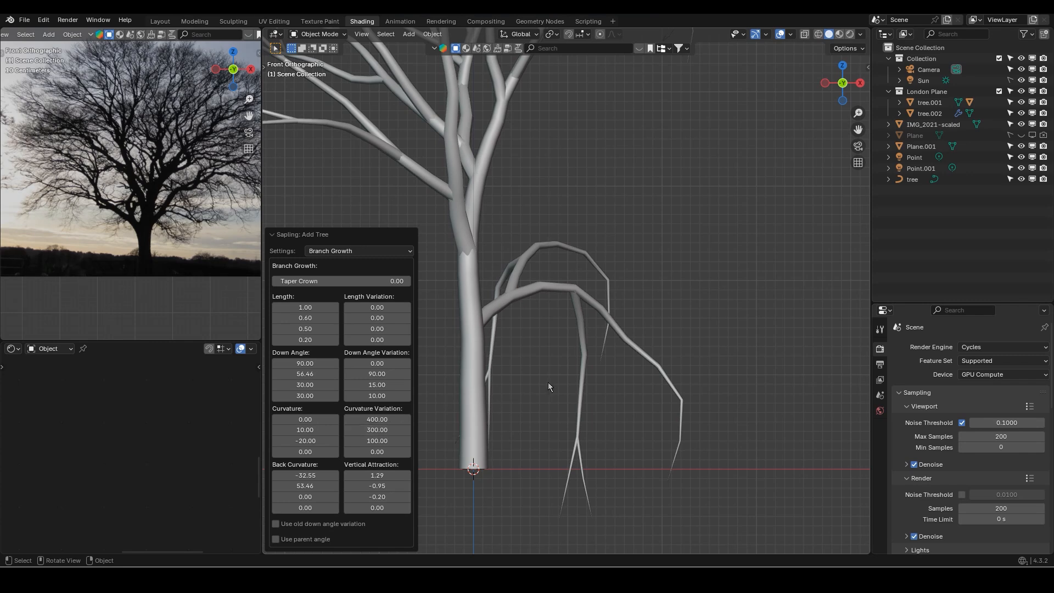
scroll(583, 351, "down", 2)
middle_click_drag(505, 264, 576, 321, "shift")
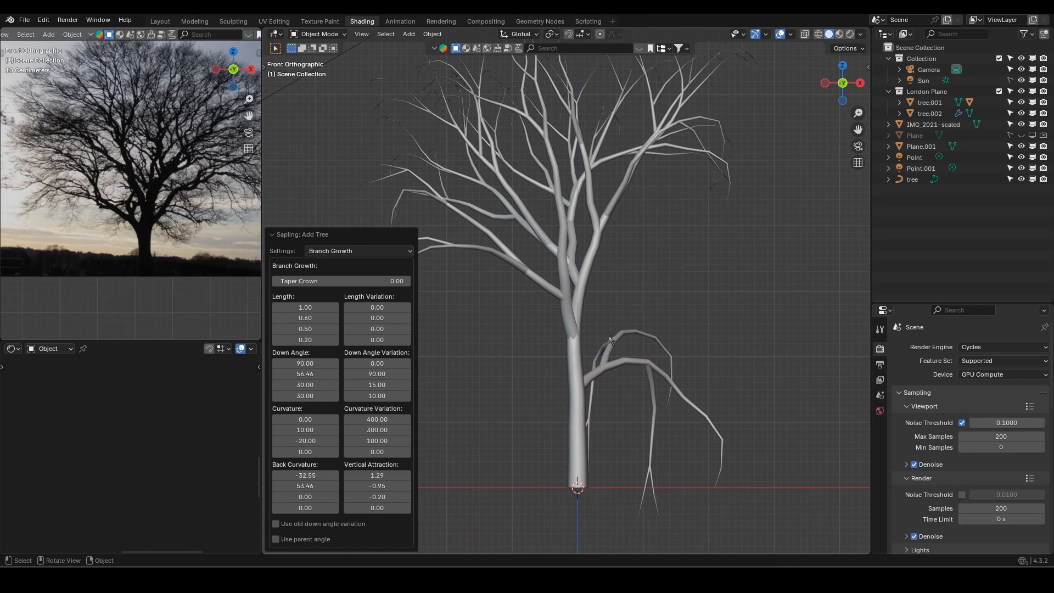
scroll(564, 359, "down", 1)
middle_click_drag(612, 373, 597, 348, "shift")
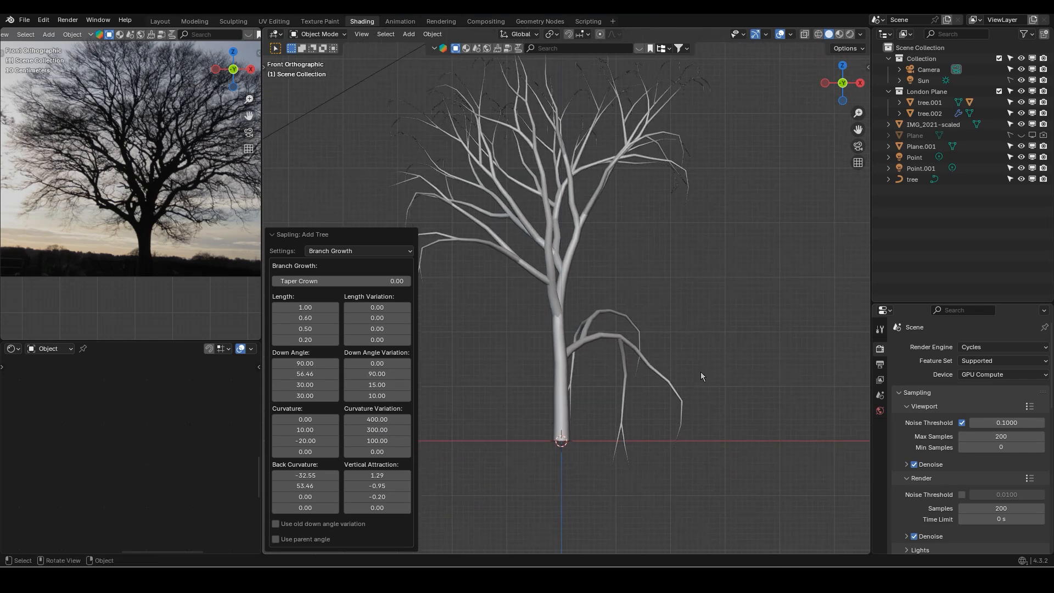
Check the branches from another angle, set the second-level Back Curvature to -22.44 and return to the front view
middle_click_drag(476, 376, 443, 384)
left_click(386, 250)
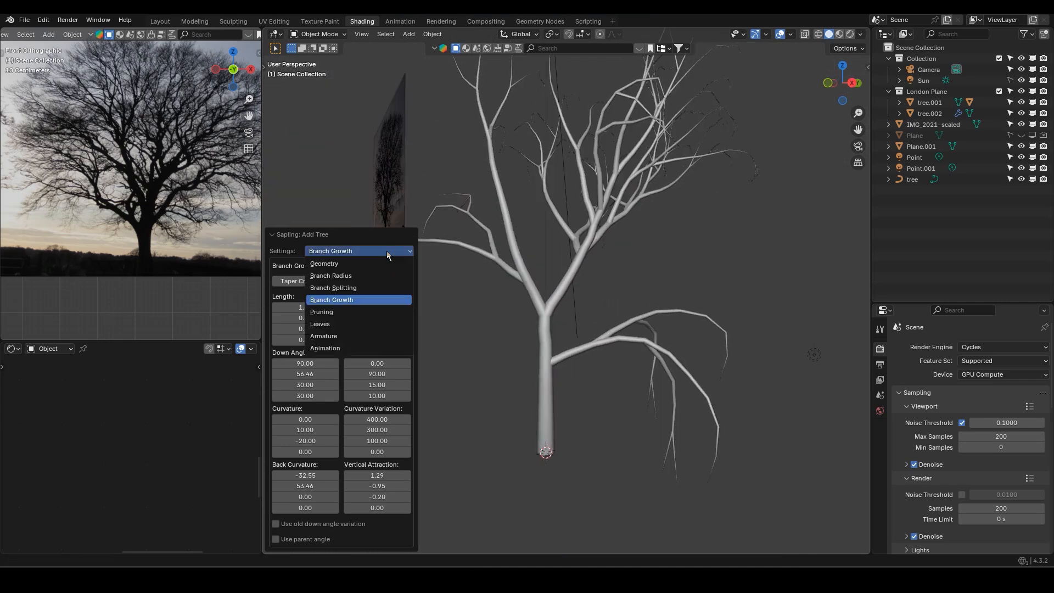
left_click(350, 300)
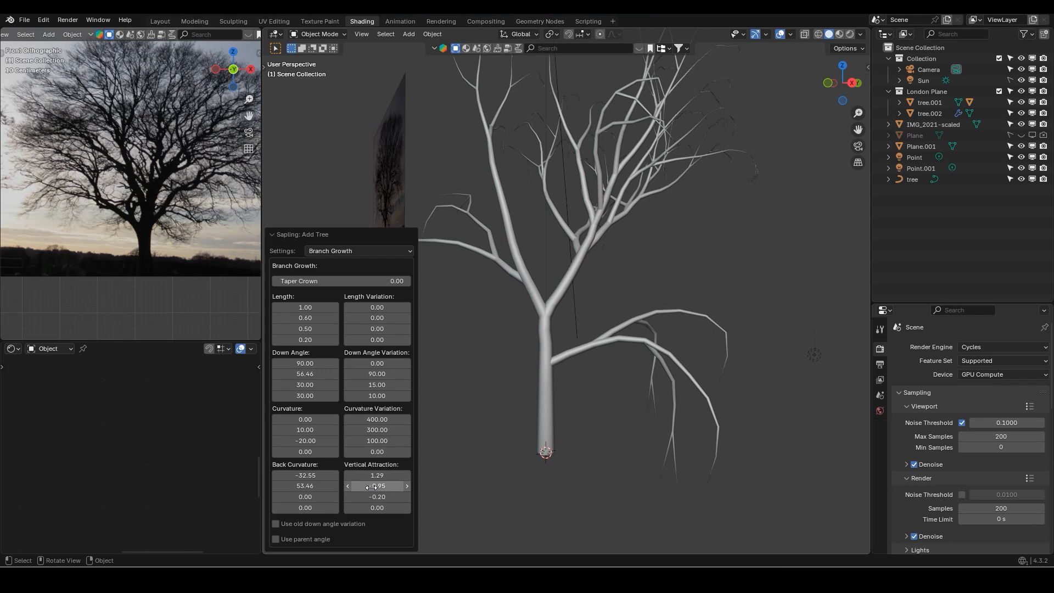
mouse_move(371, 487)
left_mouse_down()
mouse_move(385, 487)
mouse_move(371, 487)
left_mouse_up()
left_click_drag(304, 374, 305, 374)
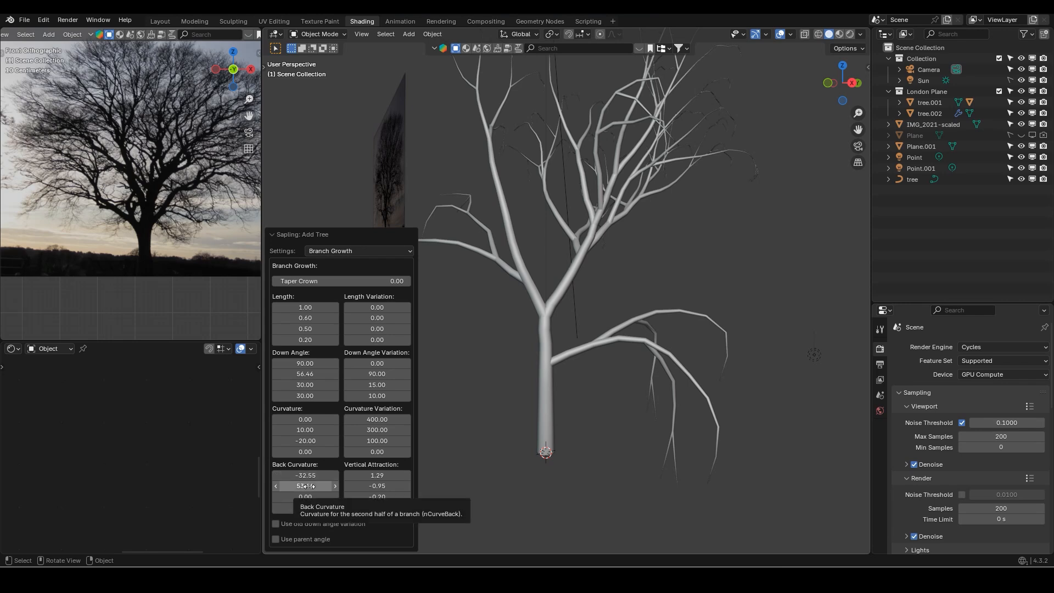
mouse_move(306, 485)
left_mouse_down()
mouse_move(275, 485)
mouse_move(308, 485)
mouse_move(300, 485)
left_mouse_up()
key("KP_1")
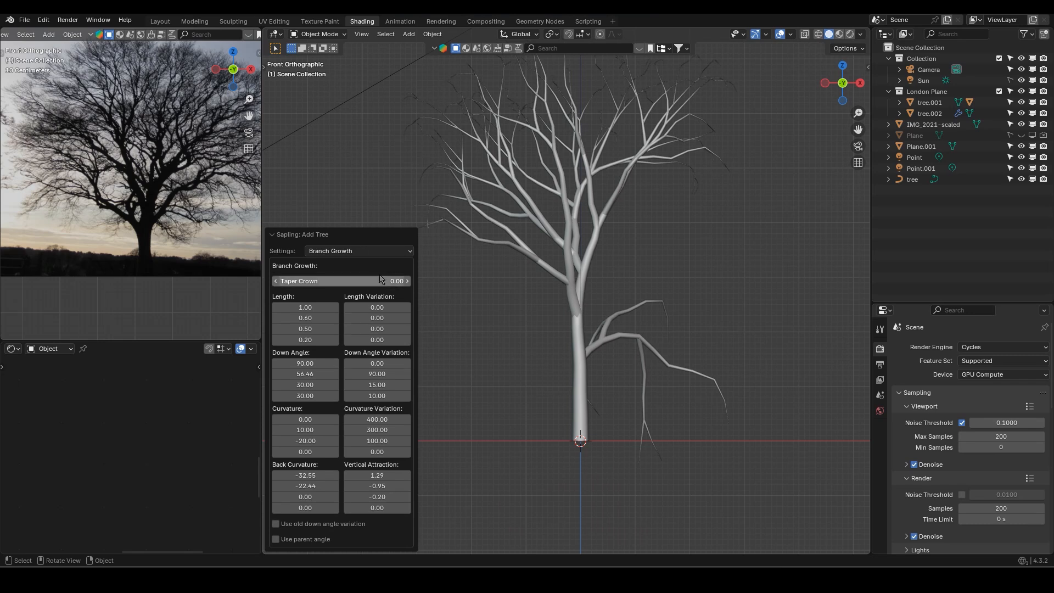
left_click(392, 254)
left_click(389, 254)
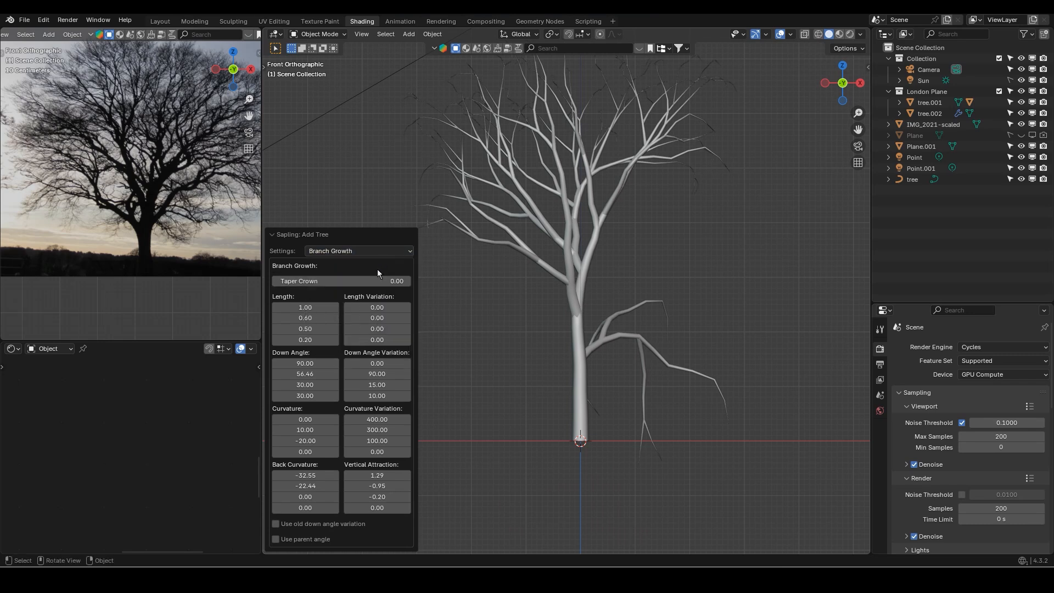
Compare the lower branches with the reference photo and raise the second-level Curve Resolution to 8 in the Branch Splitting settings
middle_click_drag(604, 283, 552, 301)
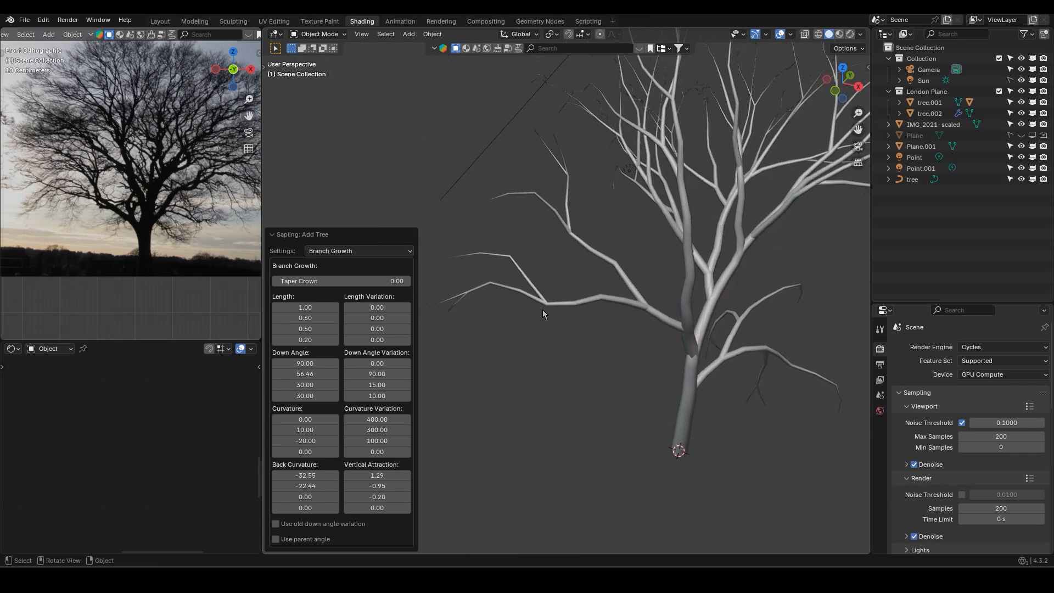
scroll(165, 235, "up", 8)
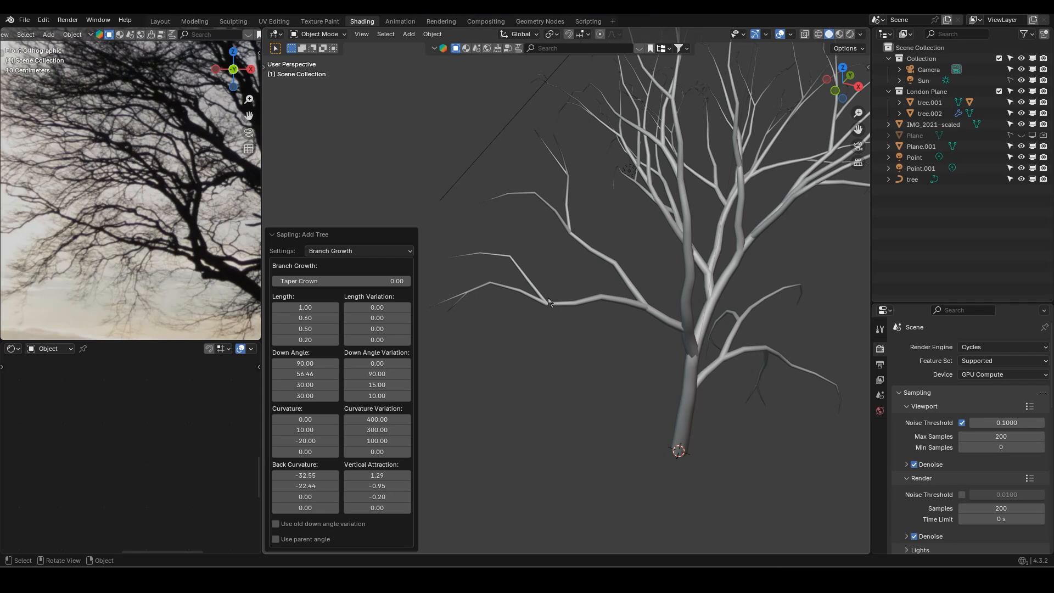
left_click(364, 250)
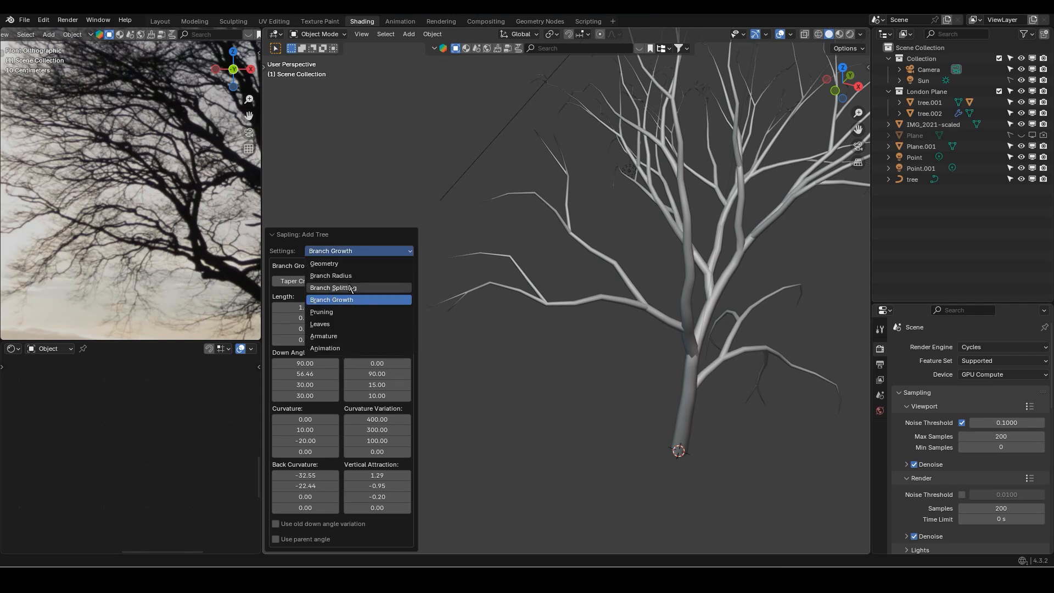
left_click(351, 264)
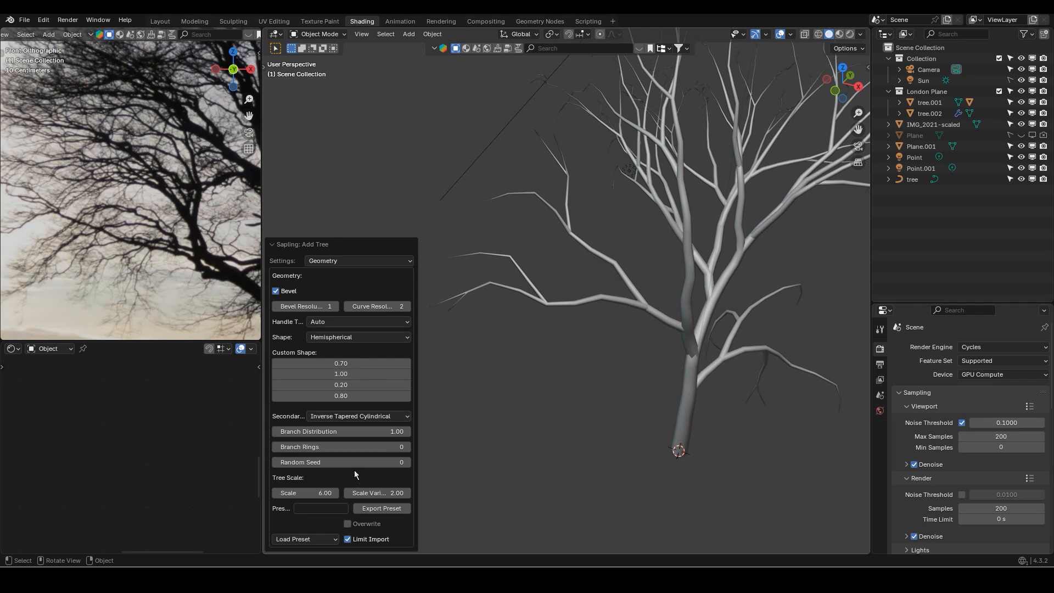
left_click(369, 261)
left_click(362, 296)
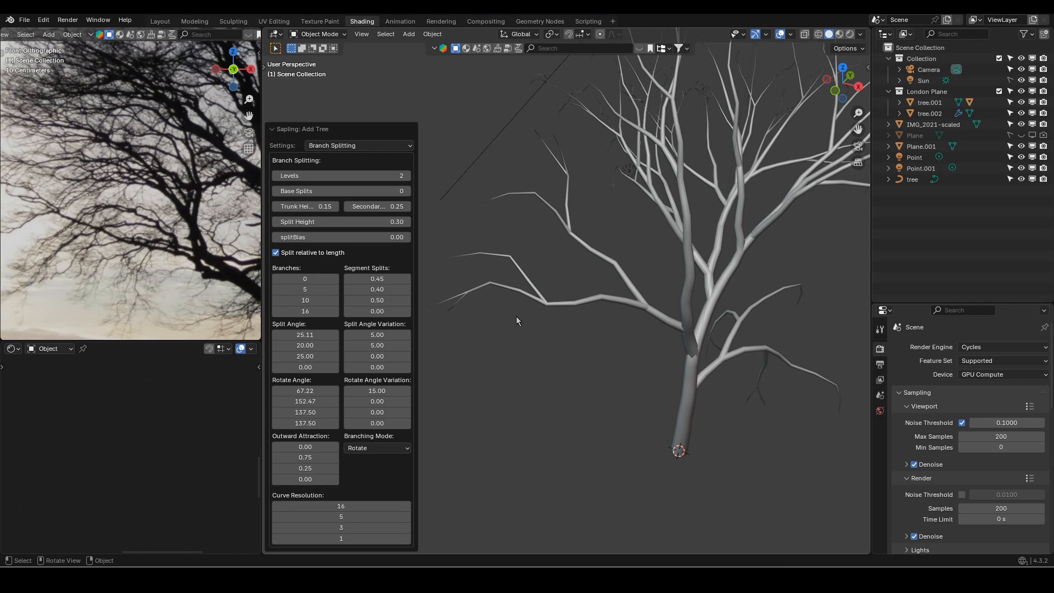
left_click(406, 516)
left_click(407, 517)
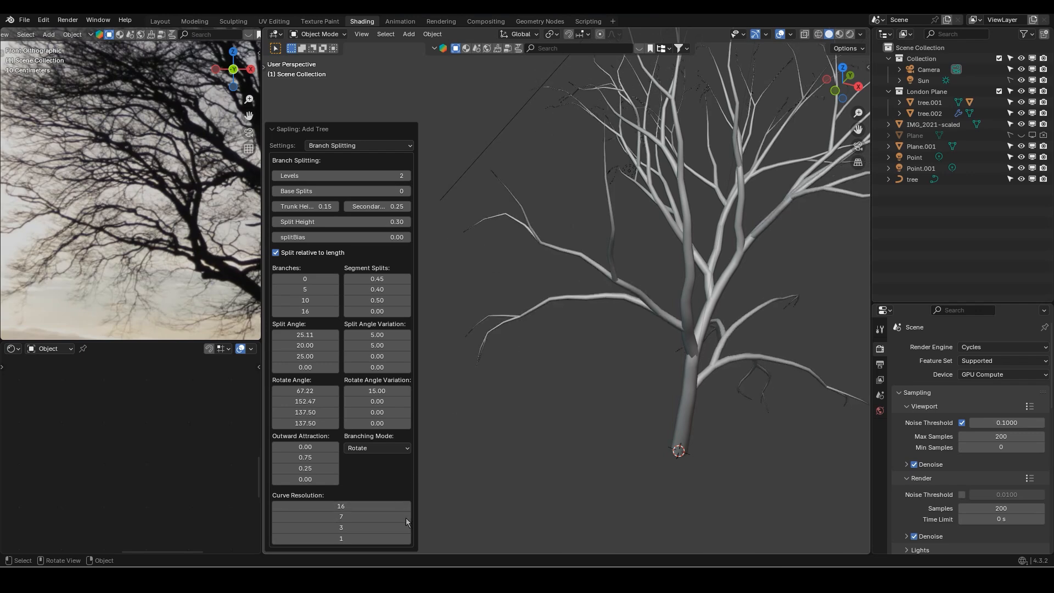
left_click(406, 517)
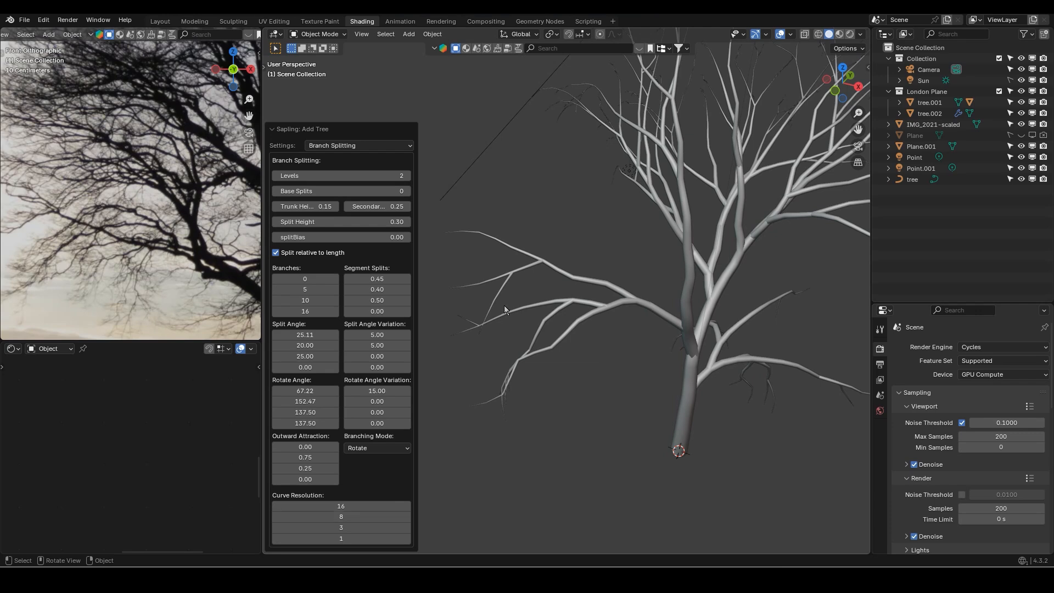
View the branches from the top and raise the second-level Curve Resolution to 12
middle_click_drag(505, 305, 606, 359)
key("KP_7")
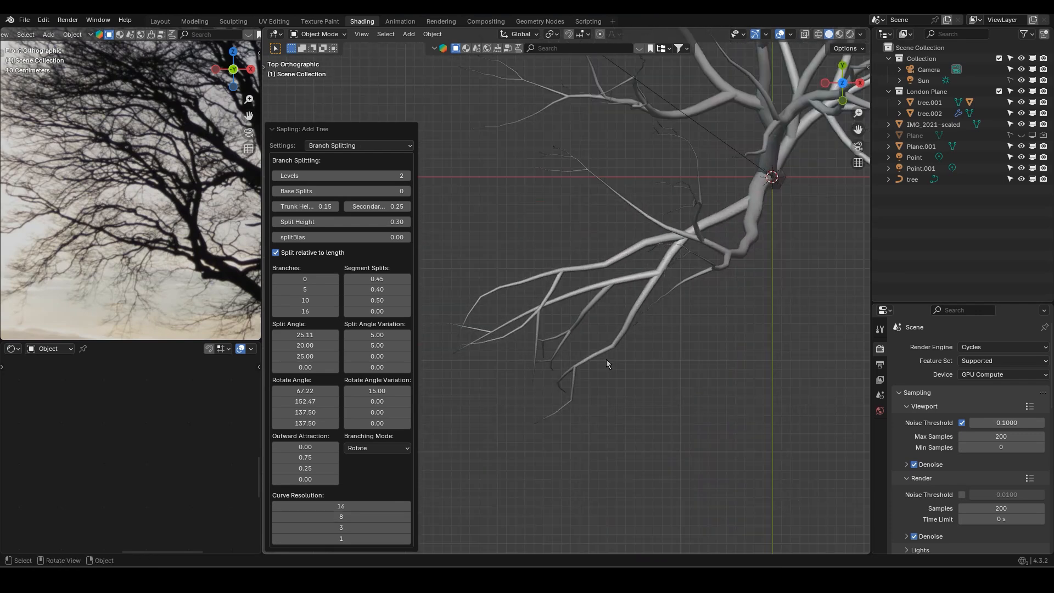
left_click(407, 517)
left_click(407, 516)
left_click(407, 516)
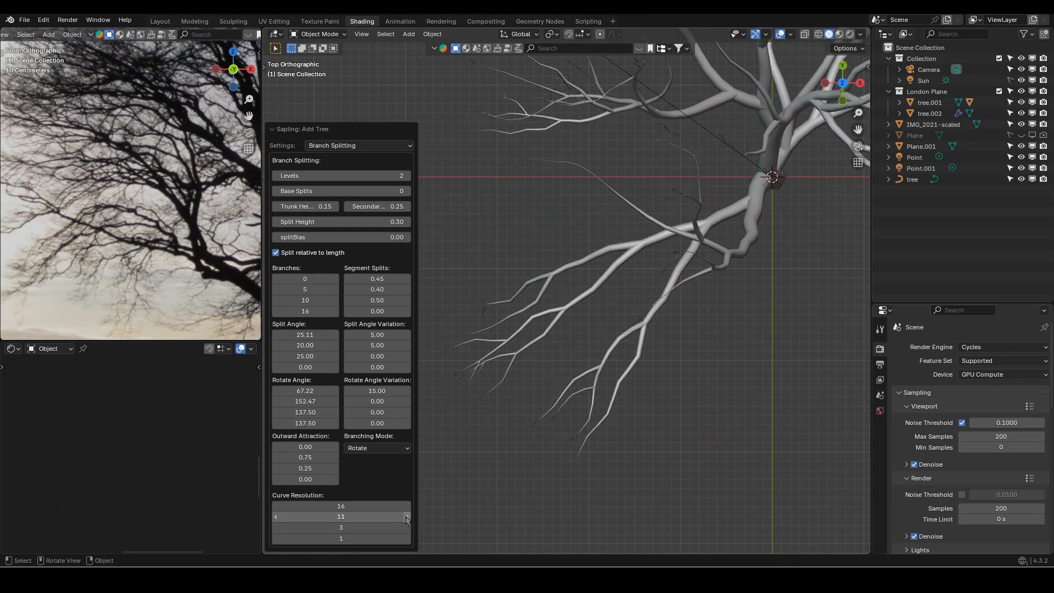
left_click(407, 517)
Compare the branch forks with the whole reference tree and set the second-level Split Angle to 32
middle_click_drag(543, 340, 587, 347)
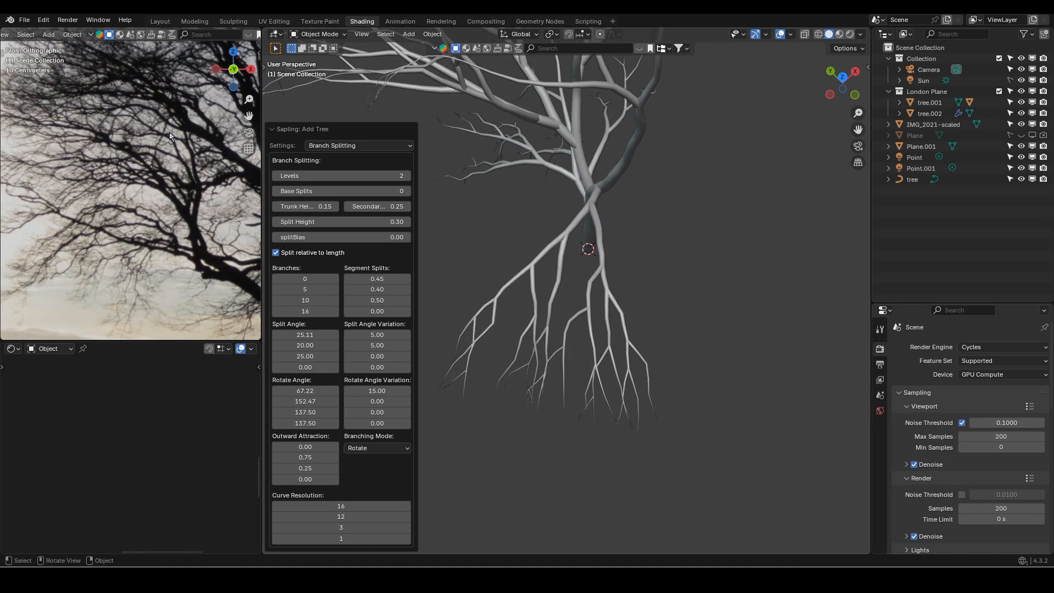
scroll(169, 137, "down", 4)
scroll(164, 134, "up", 1)
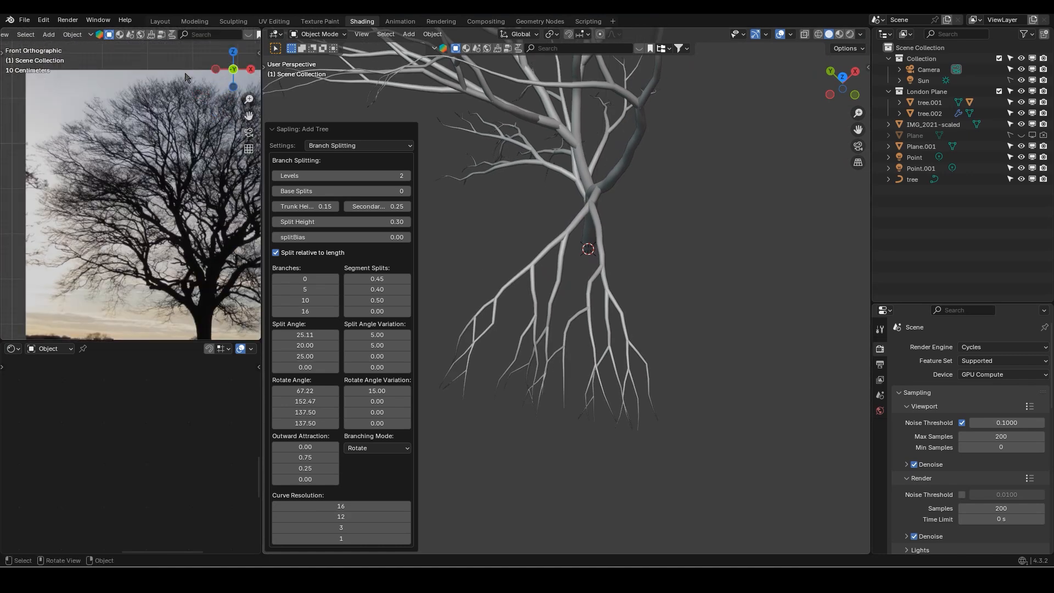
middle_click_drag(202, 159, 127, 132, "shift")
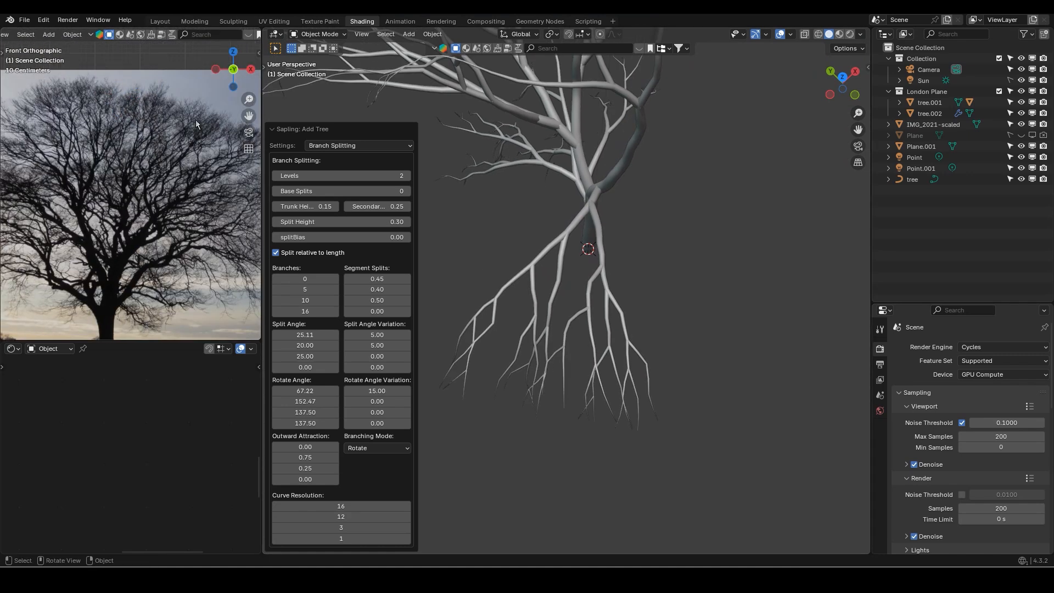
scroll(591, 328, "down", 3)
scroll(589, 329, "up", 2)
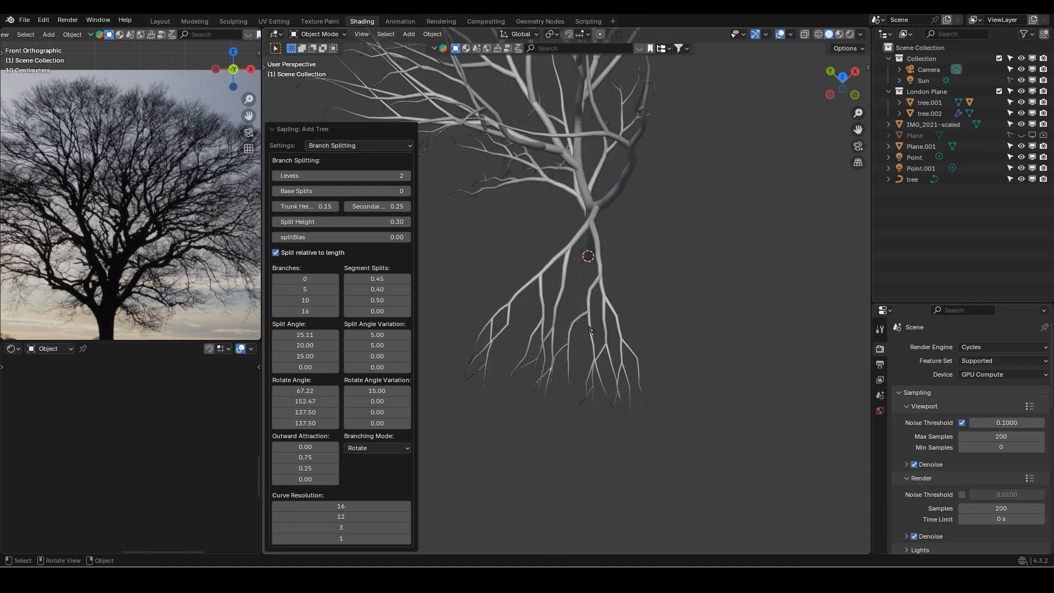
middle_click_drag(540, 317, 555, 349)
key("KP_7")
scroll(581, 309, "down", 2)
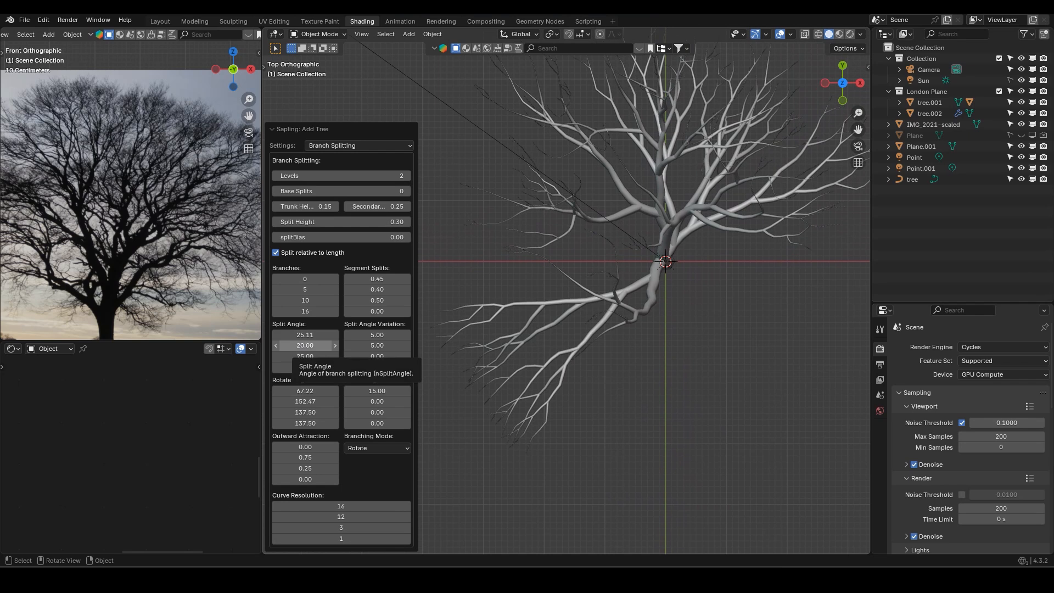
left_click_drag(304, 345, 350, 345)
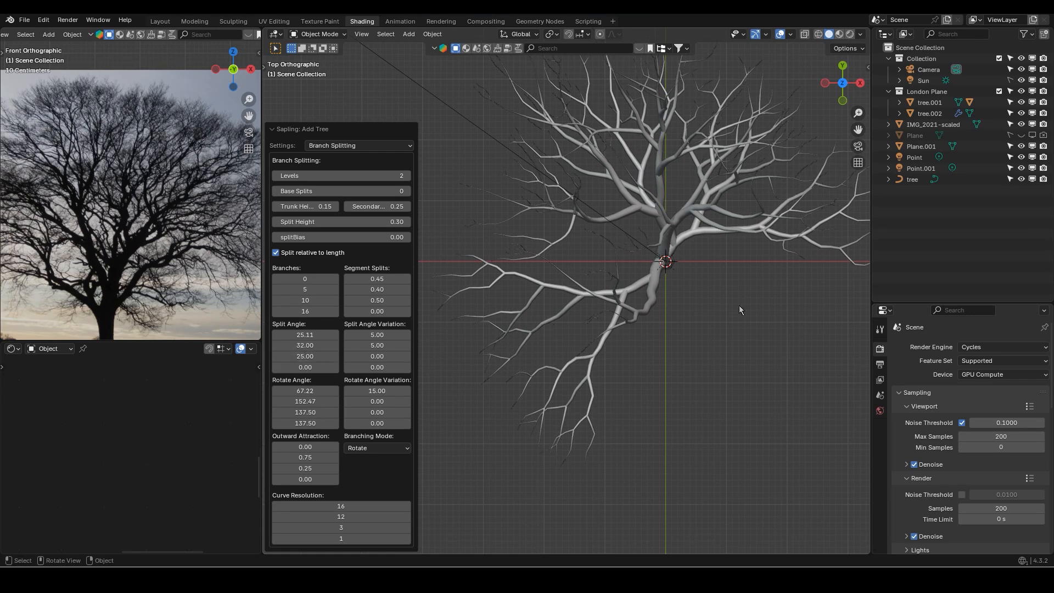
Return to the front view and set the second-level Branches to 15
middle_click_drag(738, 305, 685, 236)
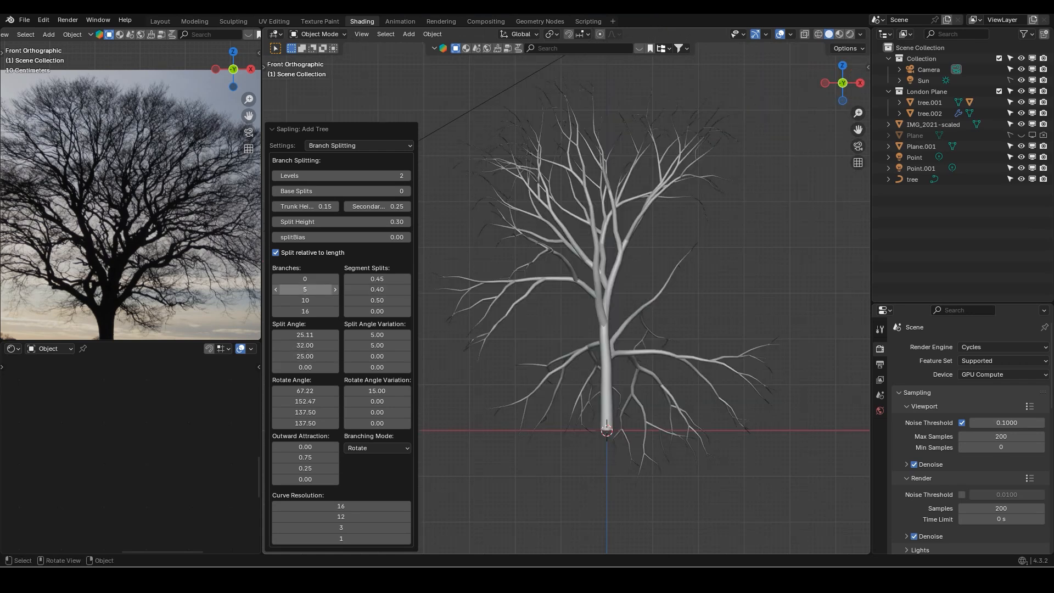
left_click(312, 292)
type("15")
key("Return")
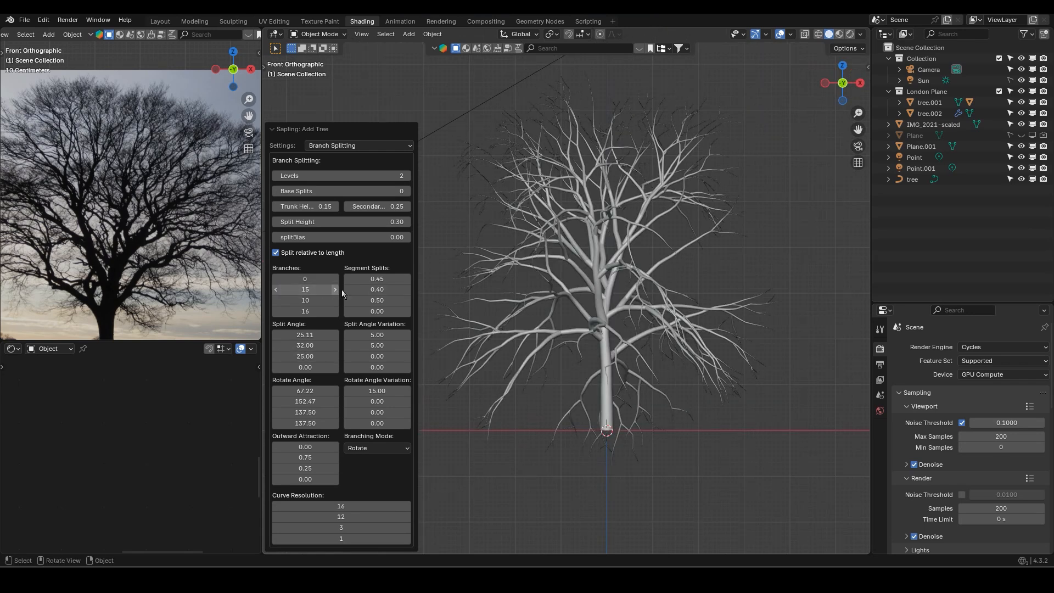
Set the tree Scale to 7.5 in the Geometry settings
left_click(355, 144)
left_click(350, 159)
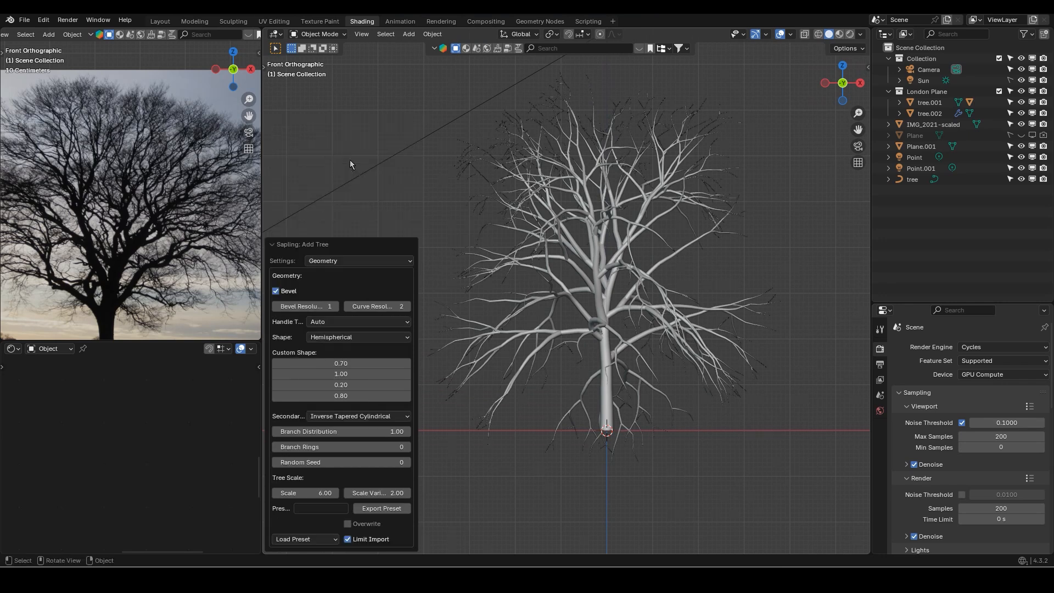
left_click(302, 491)
type("7.5")
key("Return")
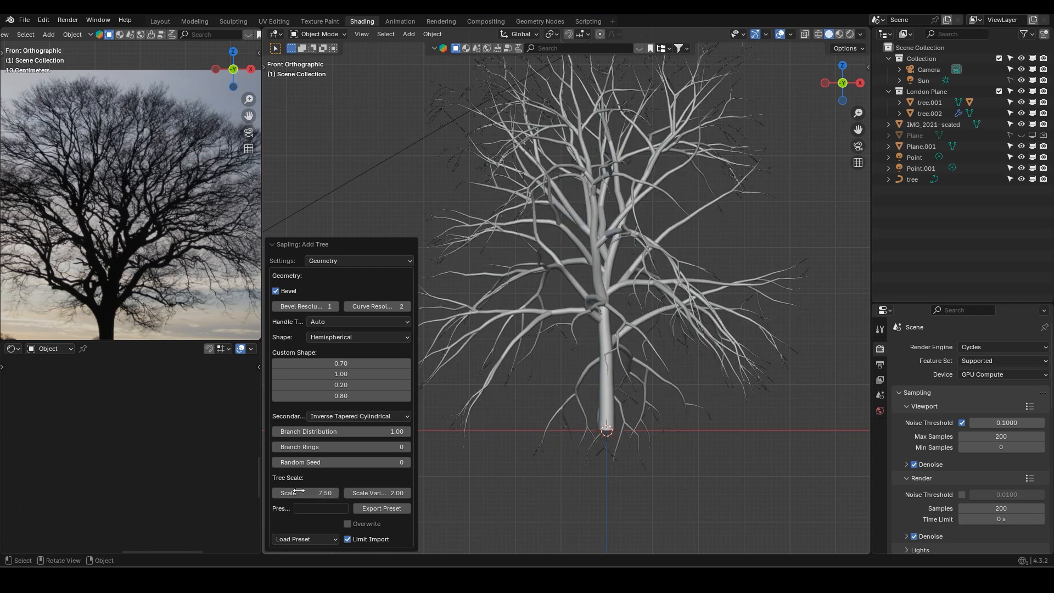
scroll(594, 381, "down", 2)
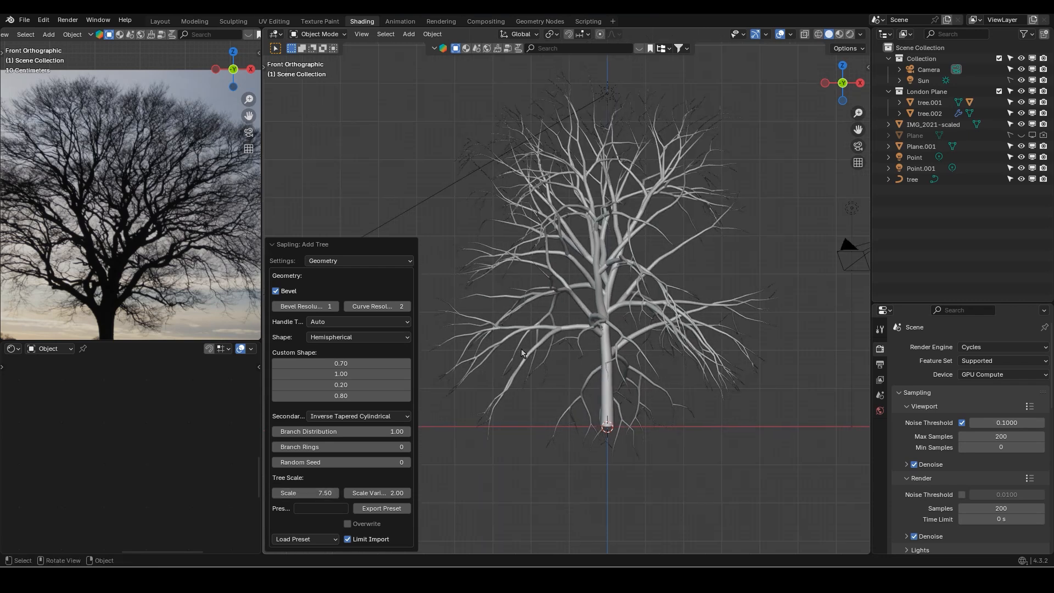
left_click(399, 262)
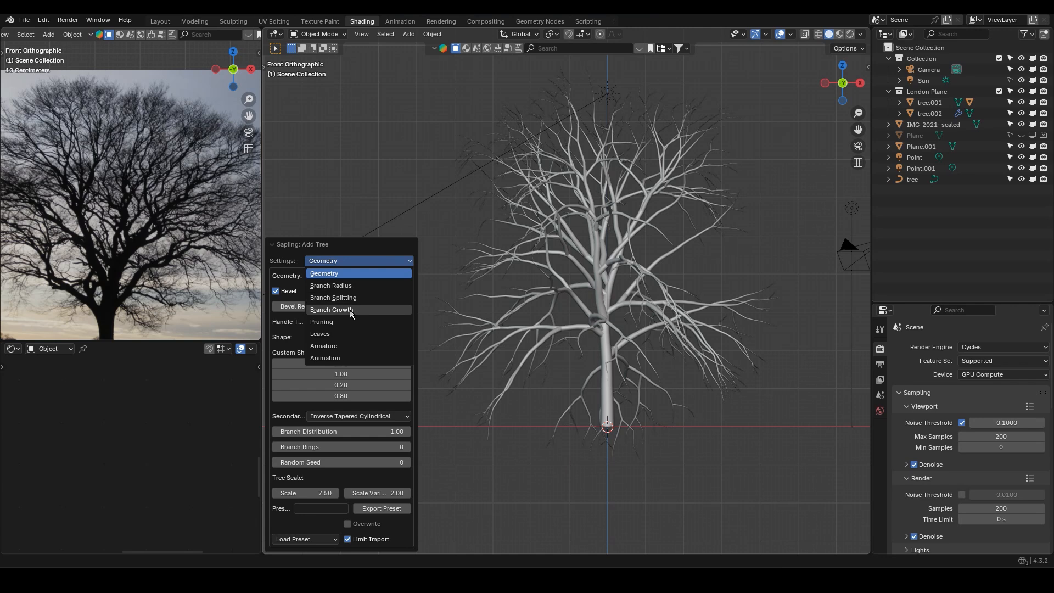
left_click(351, 310)
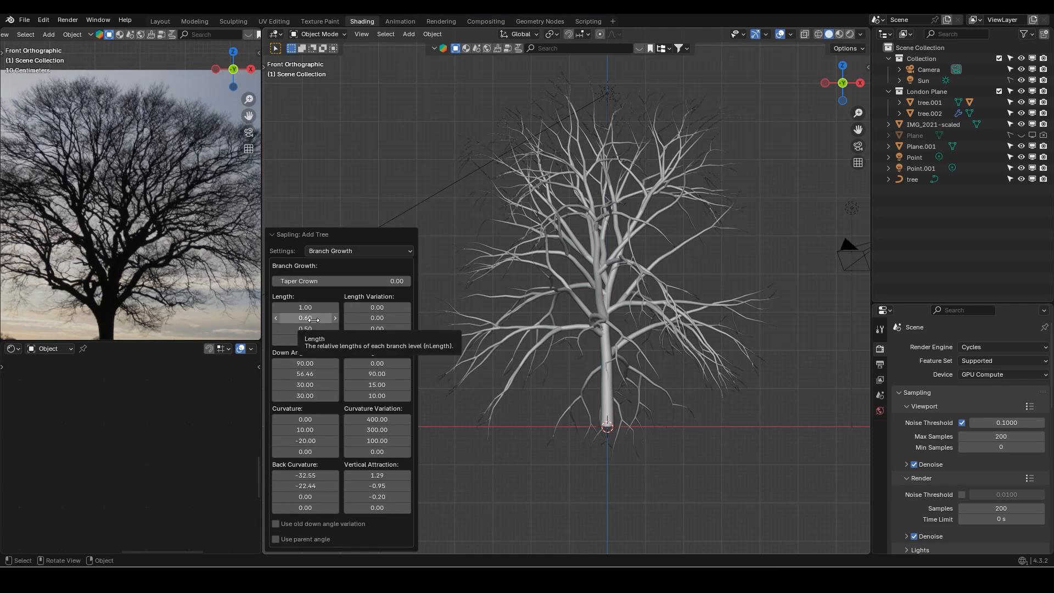
middle_click_drag(522, 360, 547, 350)
key("KP_1")
scroll(594, 394, "down", 4)
Set the Trunk Height to 0.2 in the Branch Splitting settings
left_click(354, 251)
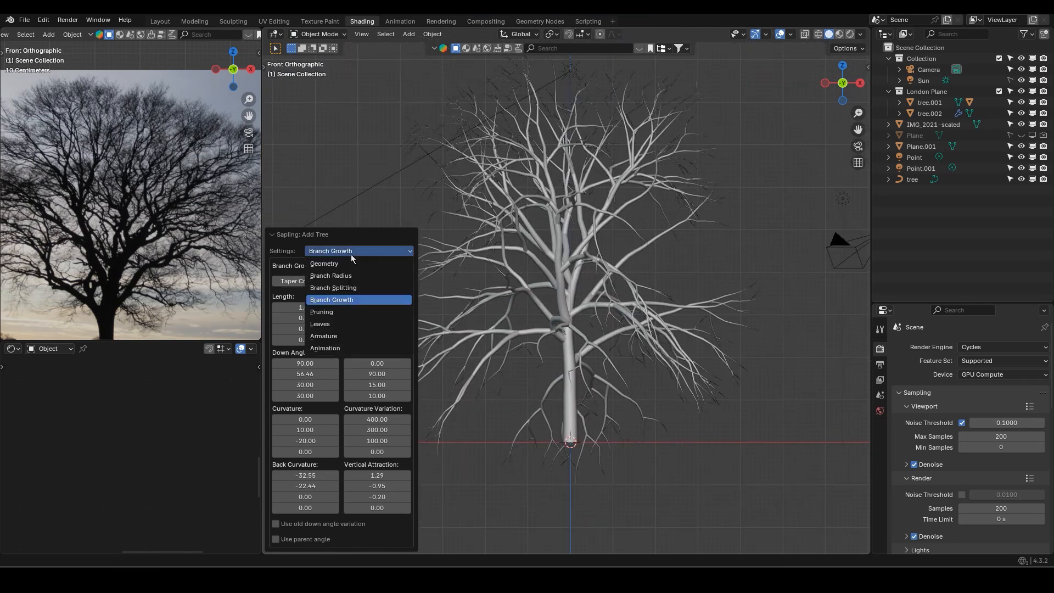
left_click(347, 293)
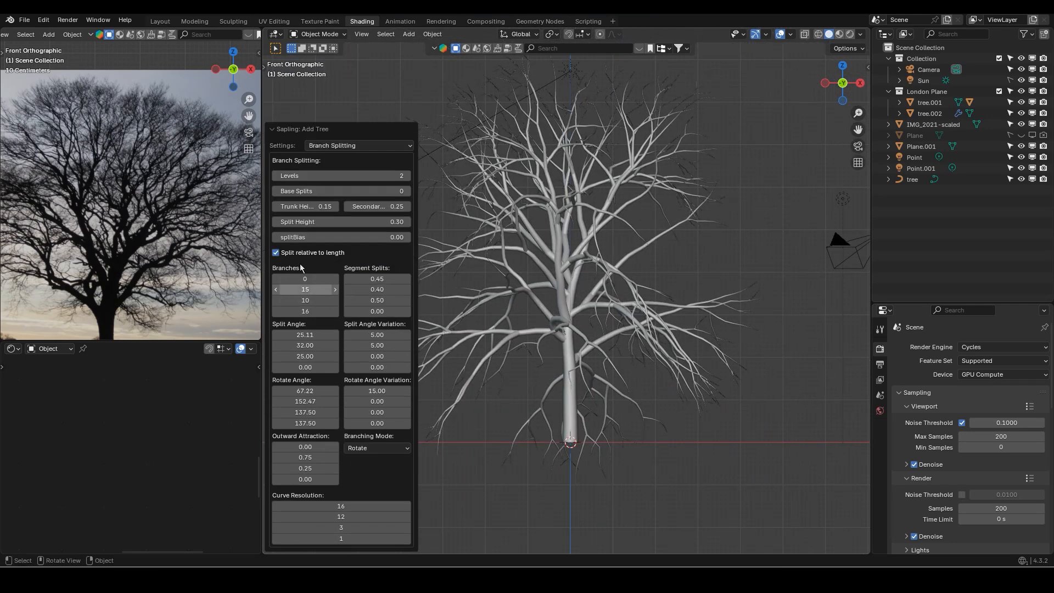
left_click(301, 208)
key("BackSpace")
type(".2")
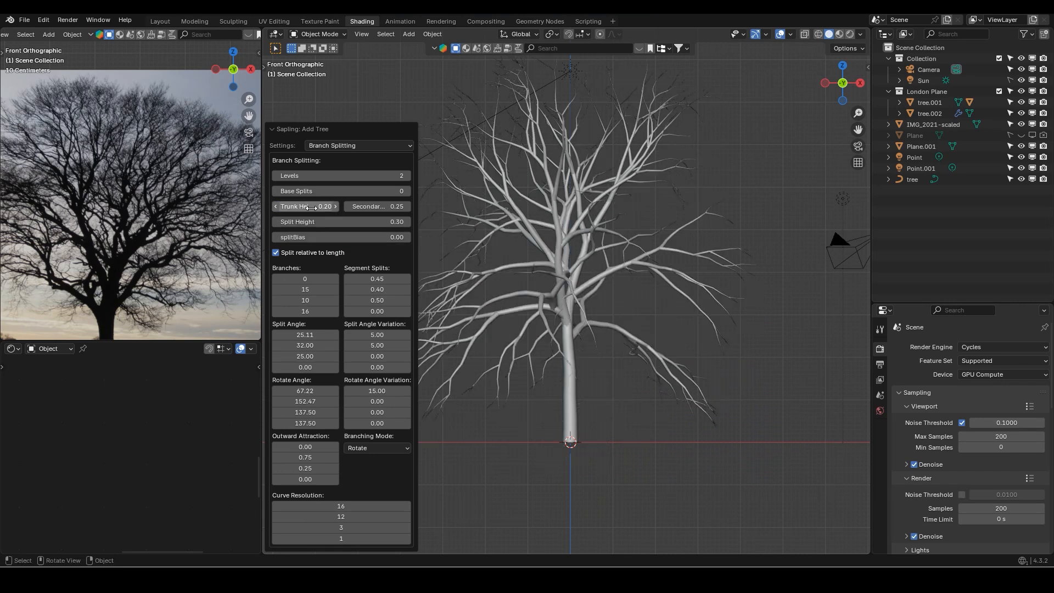
key("Return")
Examine the branches from the top, set the second-level Segment Splits to 0.46 and return to the front view
middle_click_drag(571, 317, 709, 348)
key("KP_7")
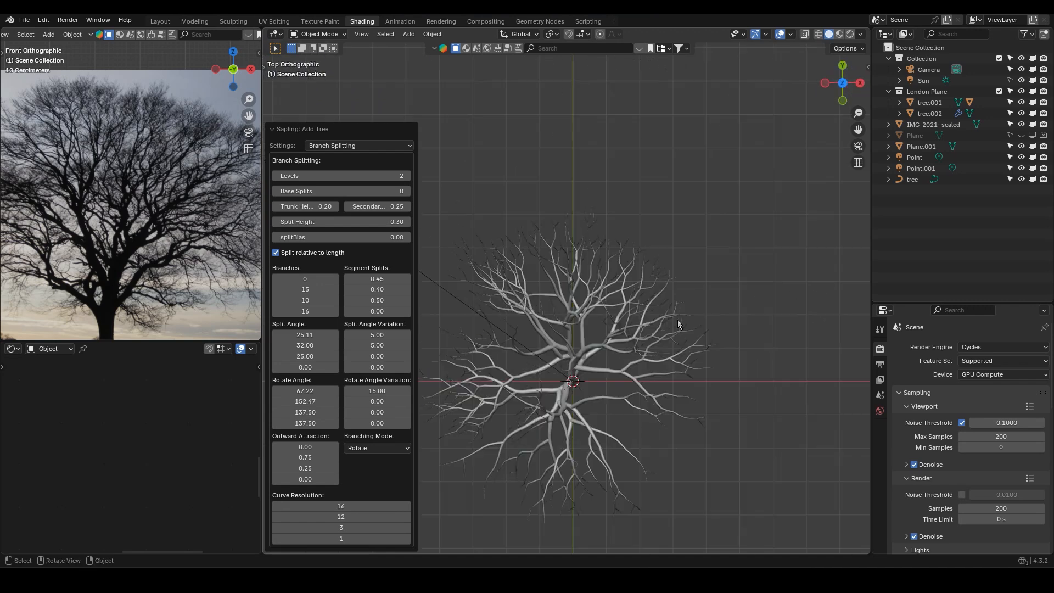
middle_click_drag(641, 366, 659, 295, "shift")
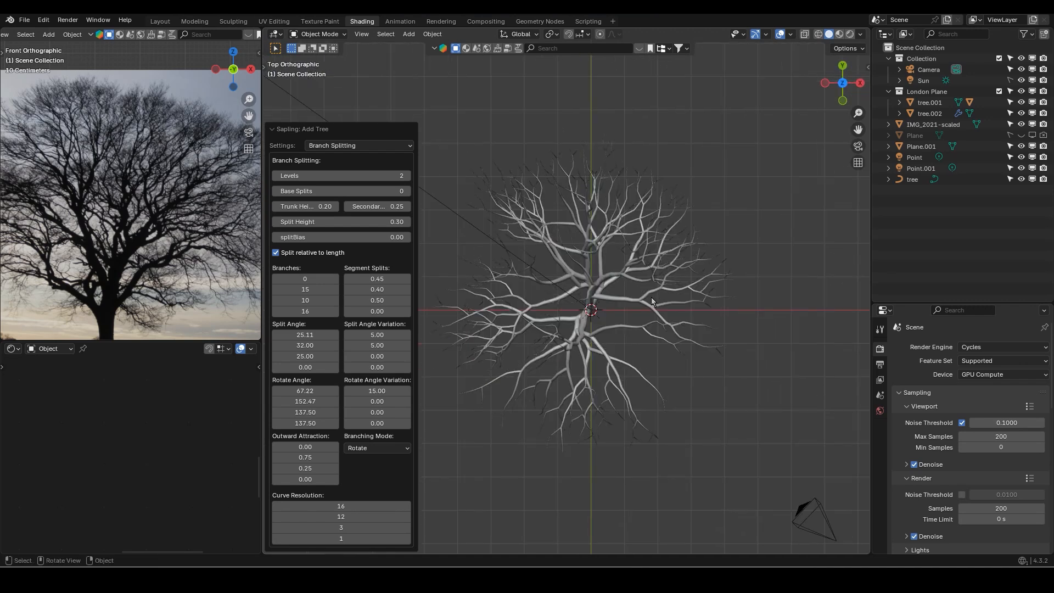
middle_click_drag(598, 392, 640, 360, "shift")
scroll(640, 360, "up", 8)
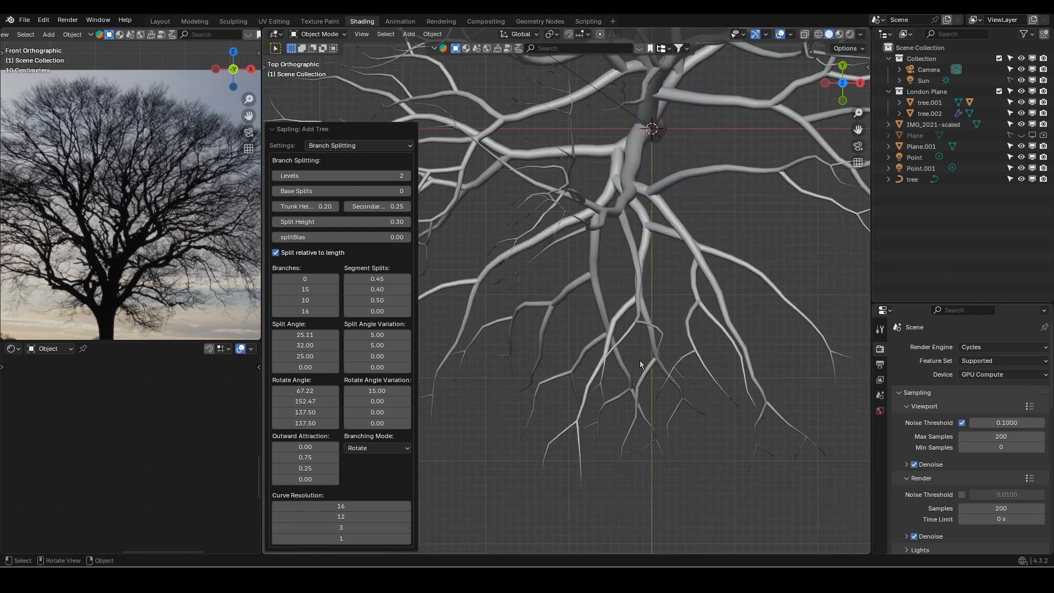
scroll(627, 272, "down", 5)
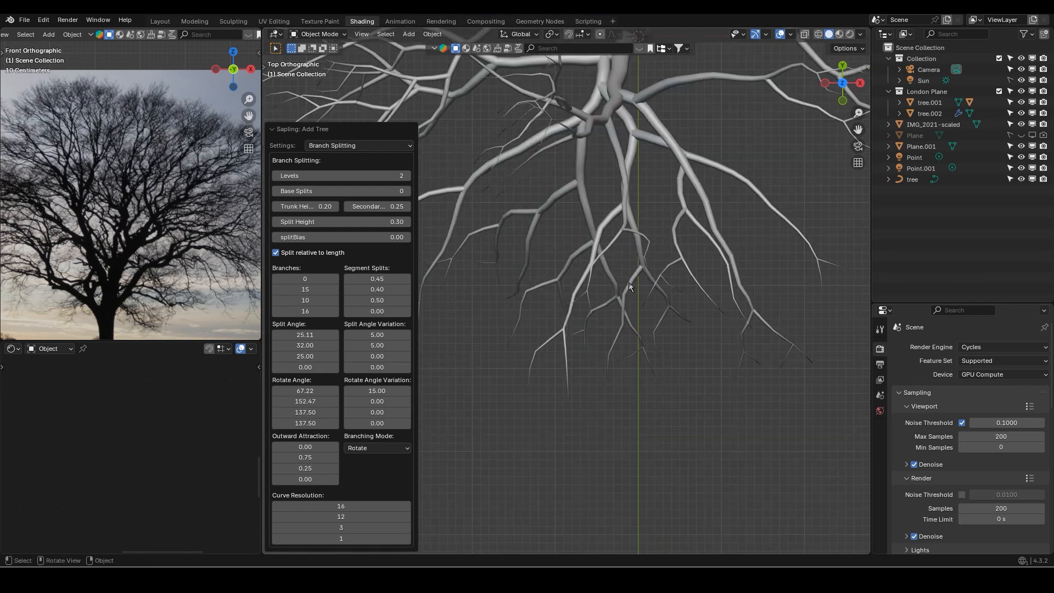
middle_click_drag(628, 275, 628, 284, "shift")
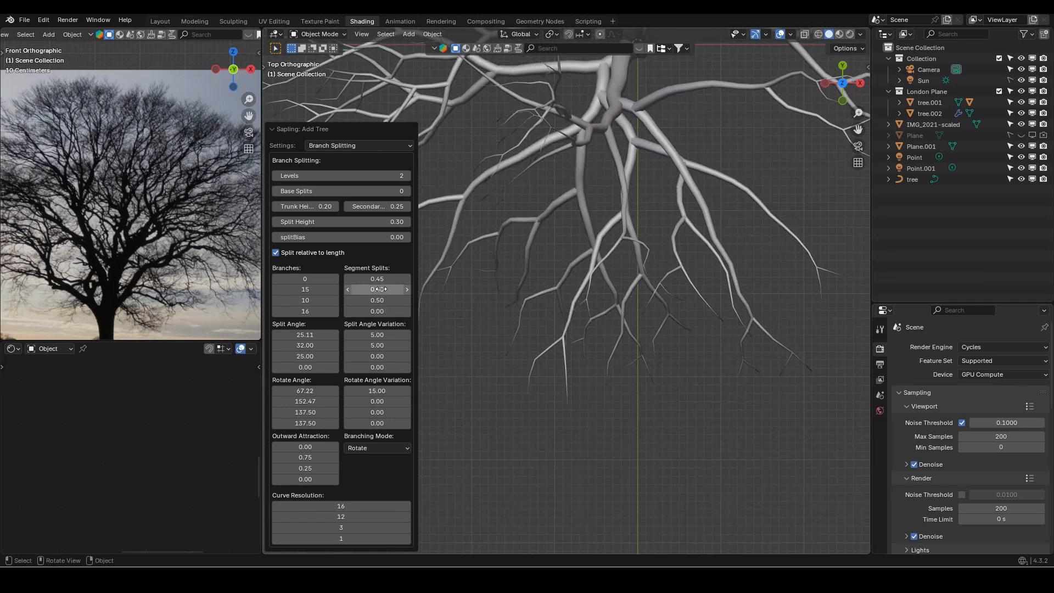
left_click(406, 290)
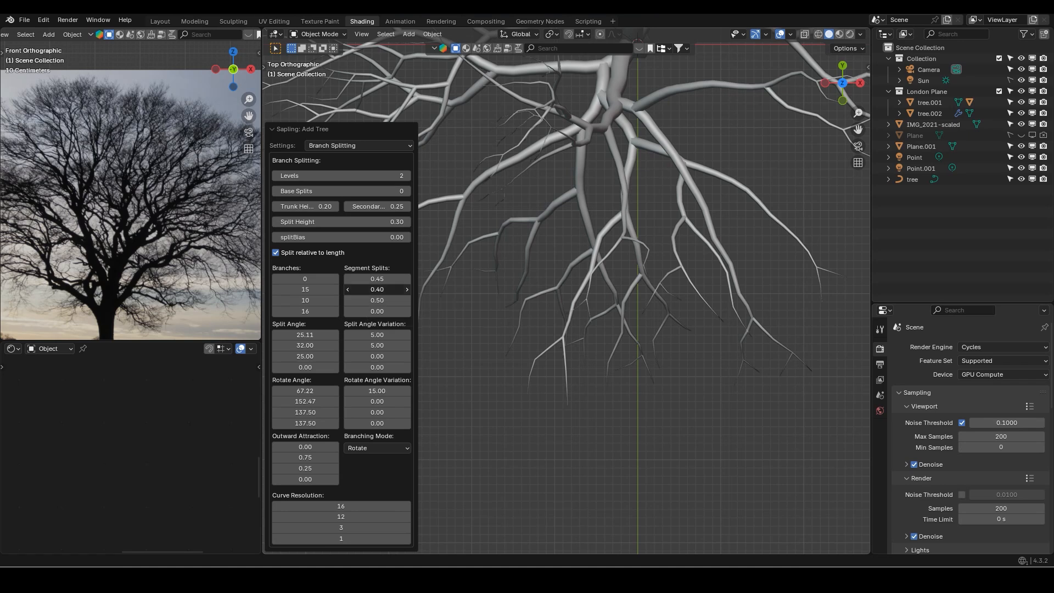
left_click(406, 290)
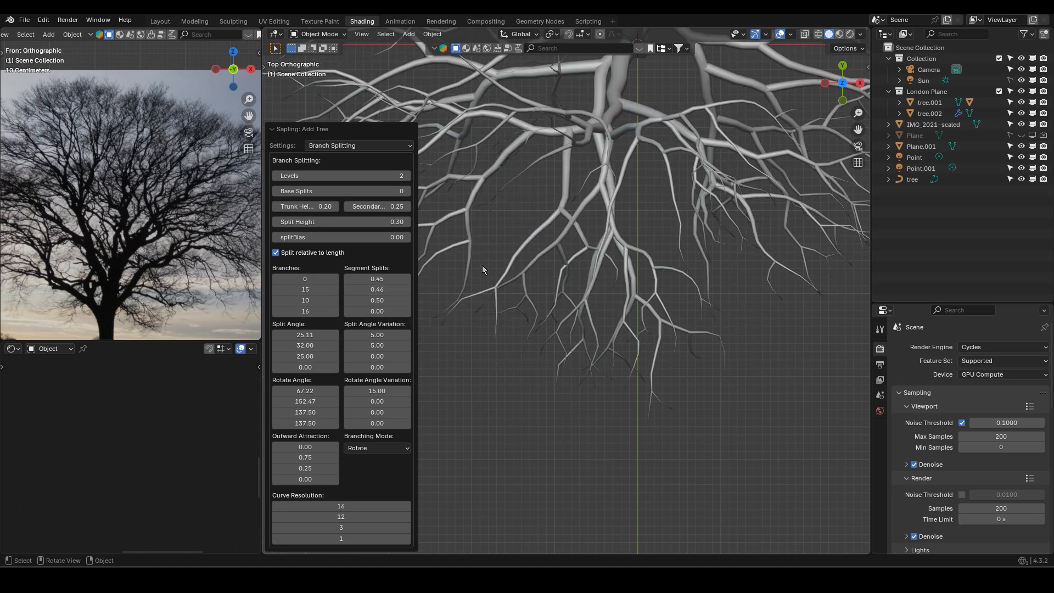
scroll(586, 289, "down", 4)
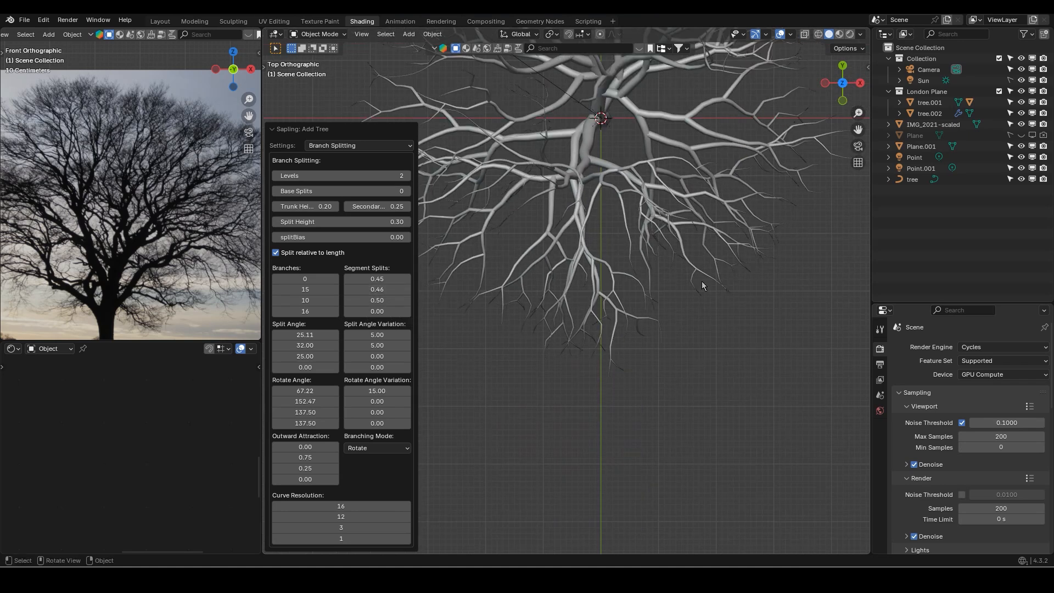
middle_click_drag(702, 285, 694, 321, "shift")
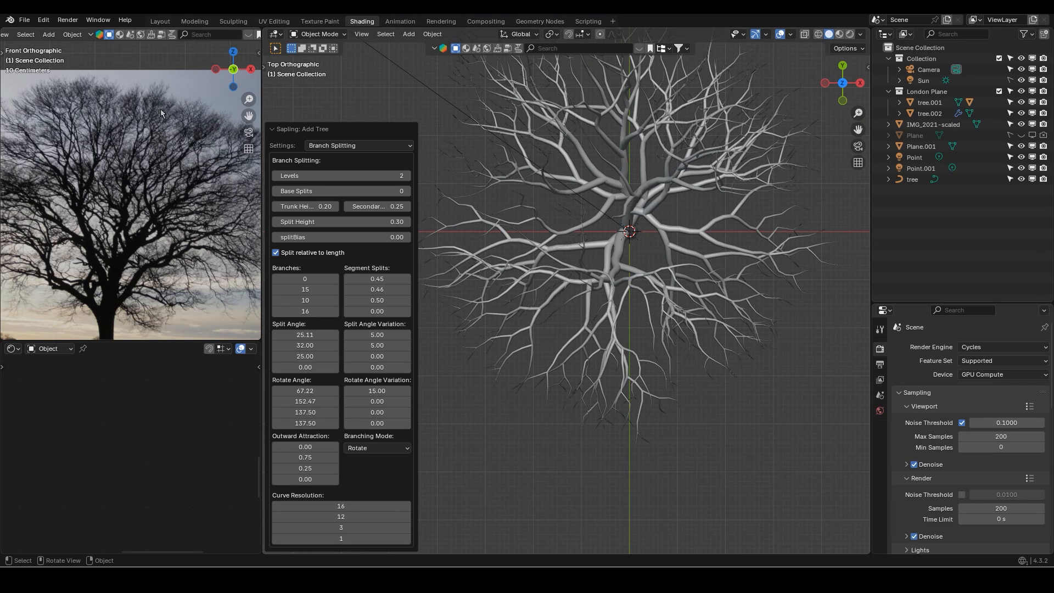
key("KP_1")
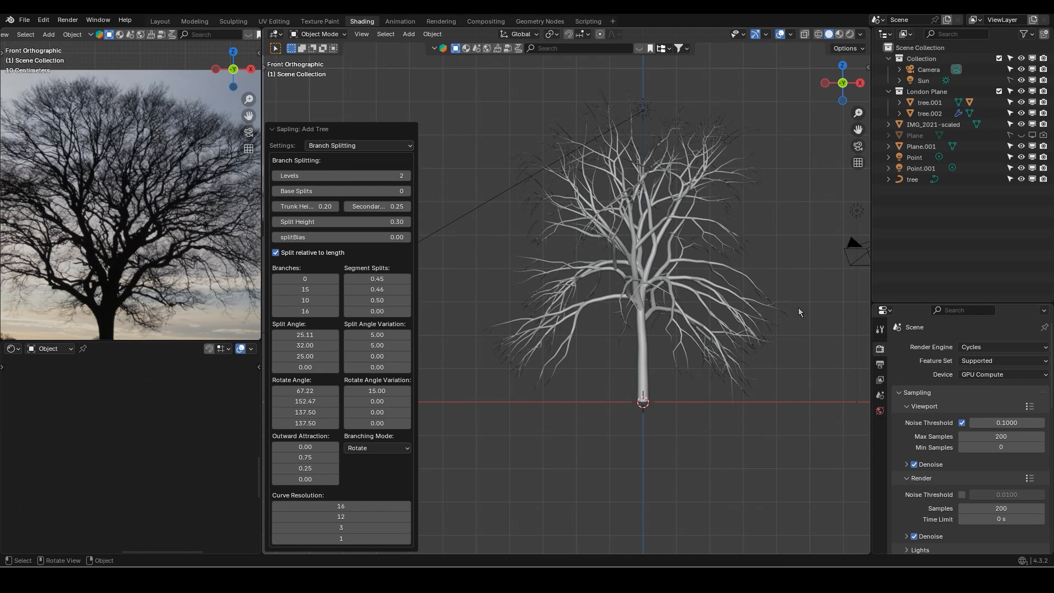
Examine the tree from above and set the second-level Rotate Angle to 149.53
scroll(639, 299, "up", 2)
scroll(643, 305, "down", 2)
middle_click_drag(646, 307, 679, 331)
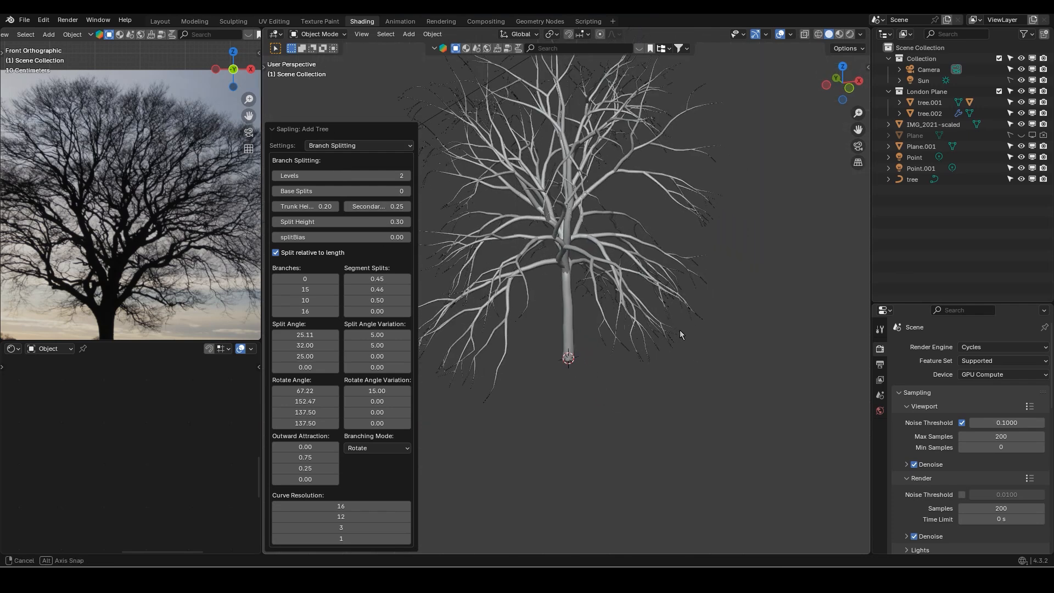
scroll(678, 330, "up", 1)
key("KP_7")
scroll(622, 275, "down", 1)
middle_click_drag(622, 274, 611, 343, "shift")
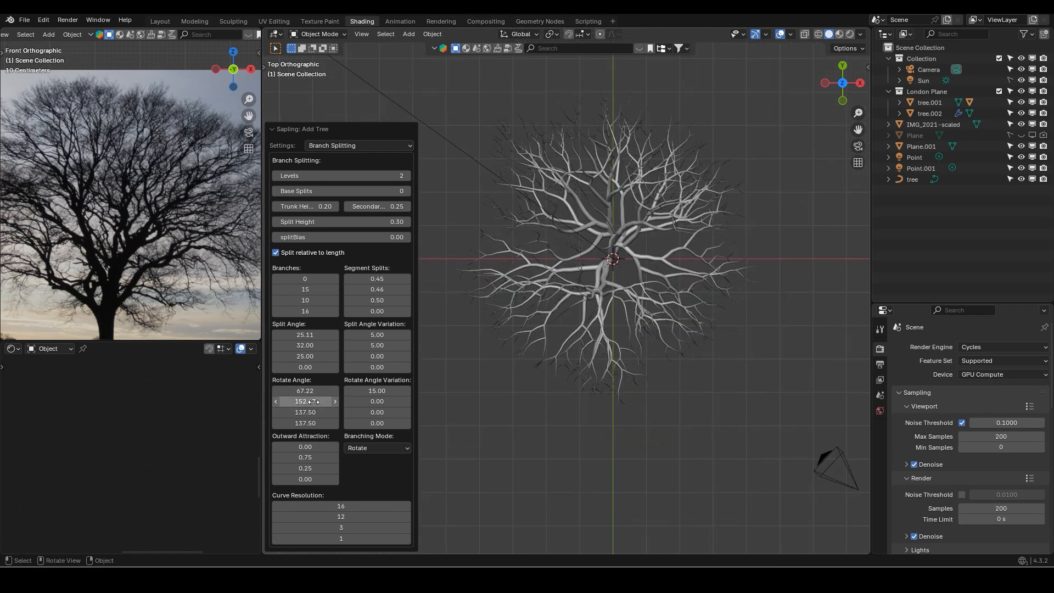
left_click_drag(305, 401, 280, 401)
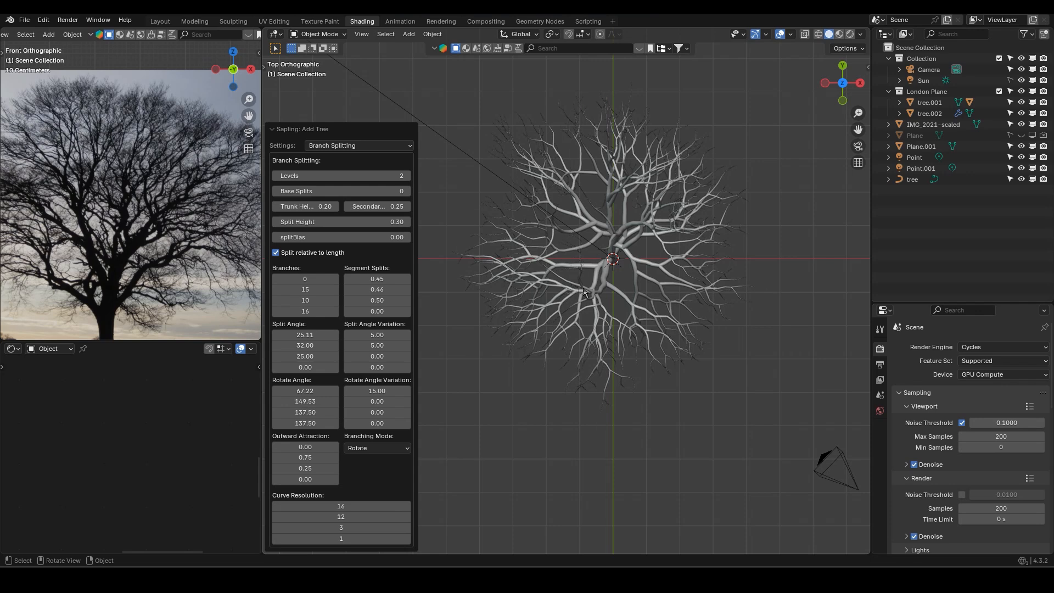
Return to the front view, inspect the branch ends up close and enable Close Tip in the Branch Radius settings
key("KP_1")
middle_click_drag(633, 381, 568, 325, "shift")
scroll(628, 286, "up", 2)
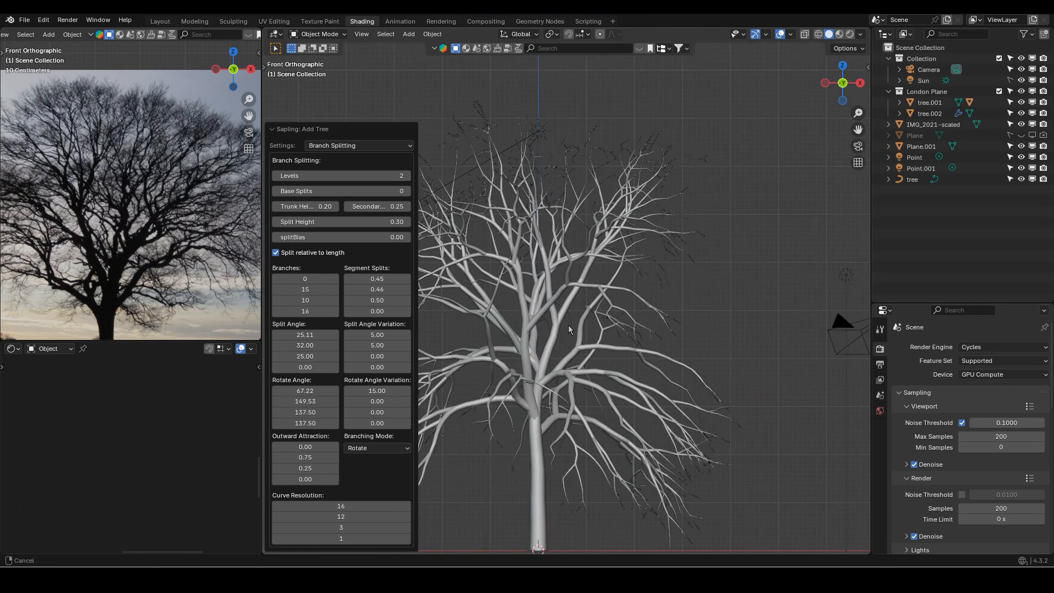
scroll(637, 288, "up", 8)
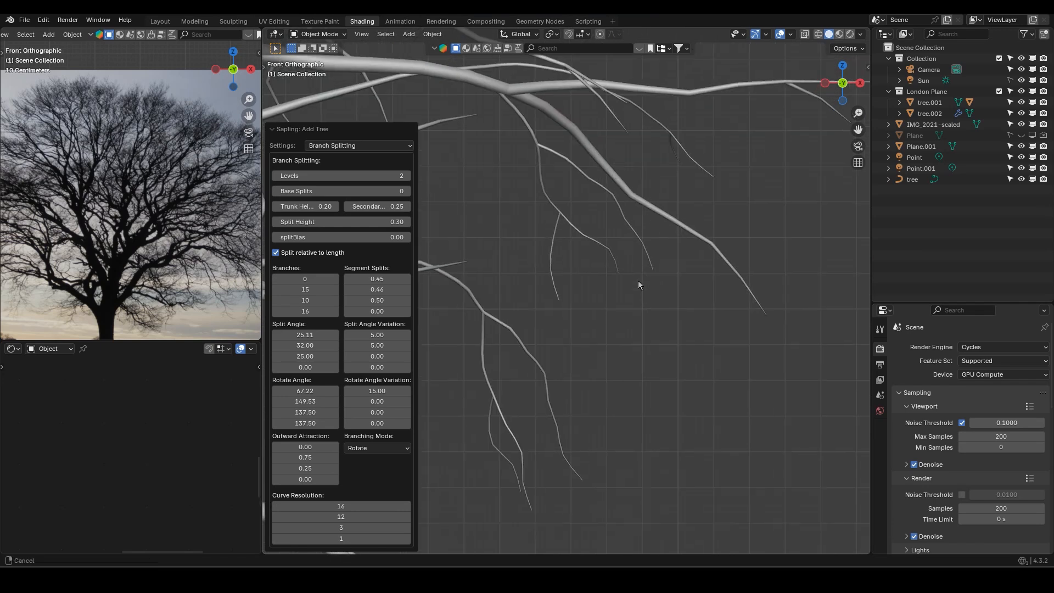
middle_click_drag(637, 281, 608, 296, "shift")
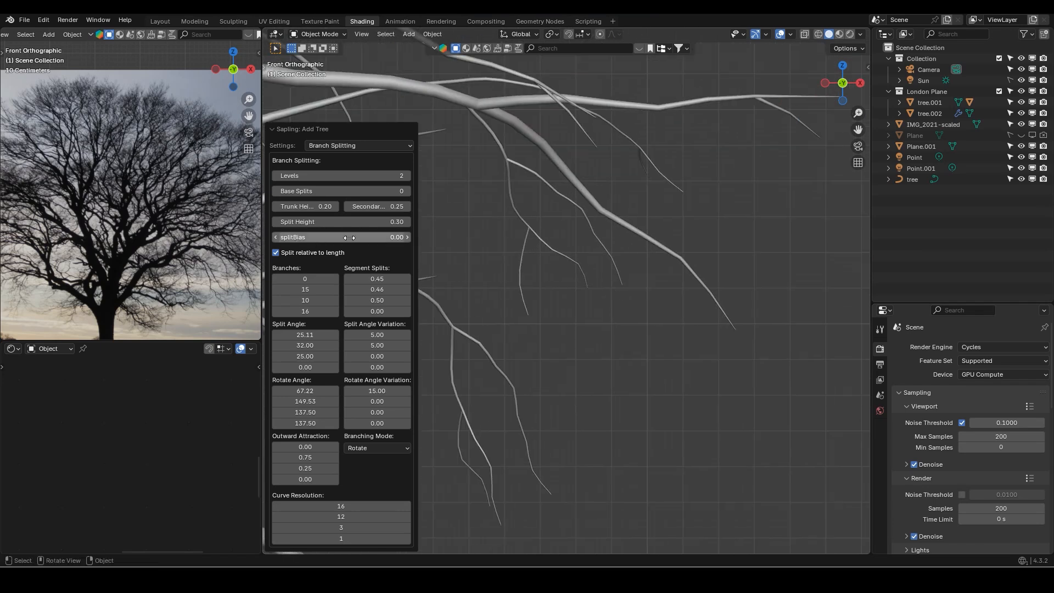
left_click(373, 146)
left_click(350, 157)
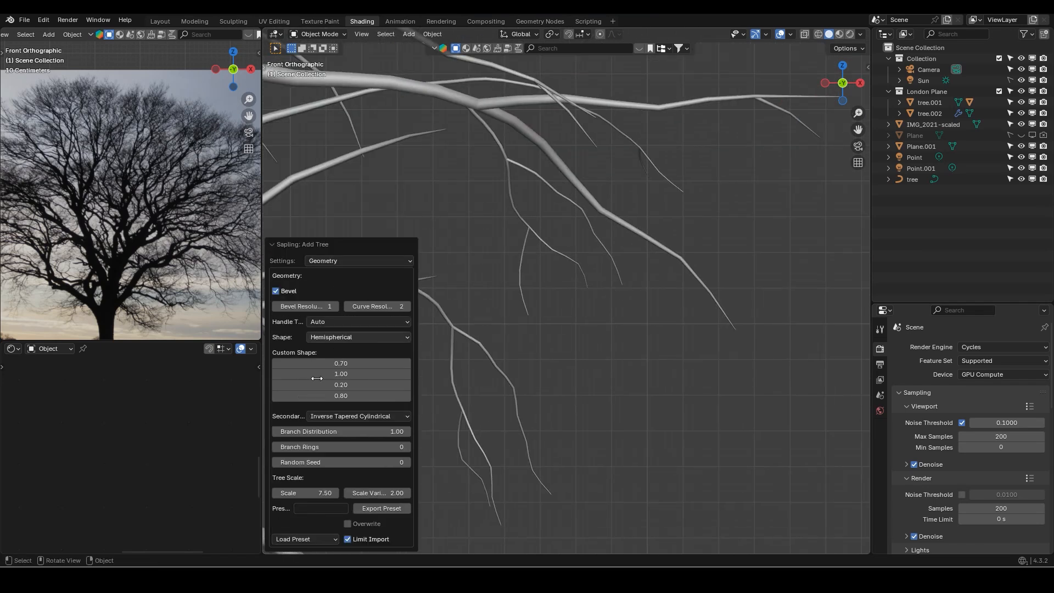
left_click(370, 261)
left_click(351, 283)
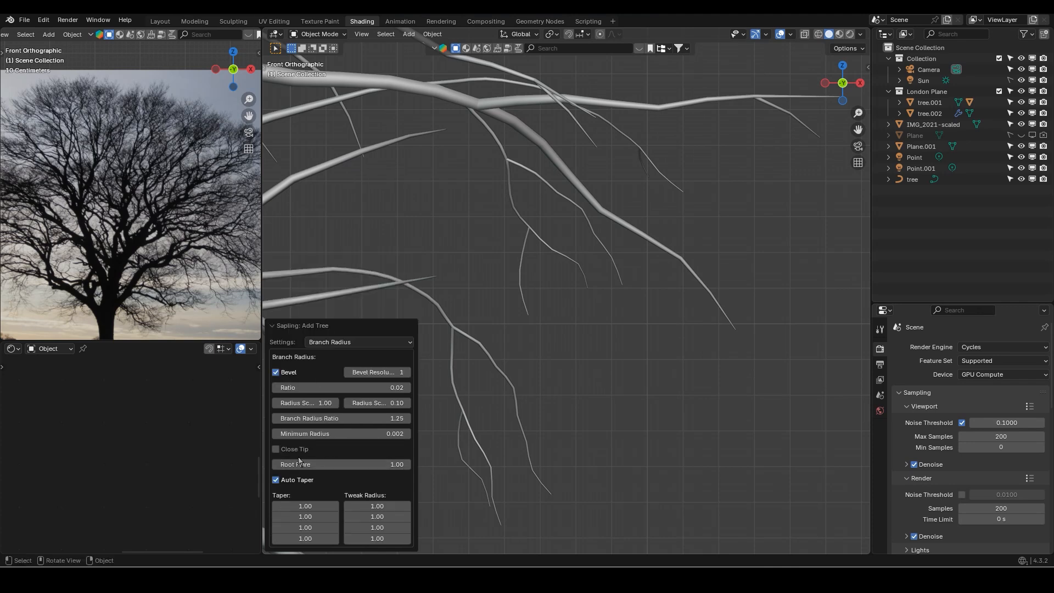
left_click(276, 449)
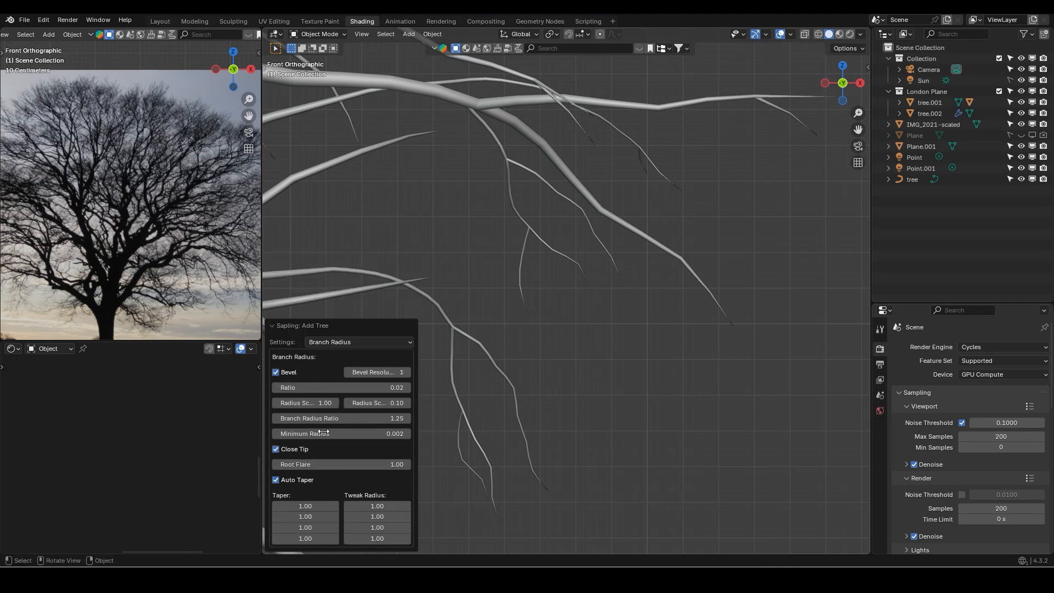
Frame the whole tree and export its settings as a preset named yyy from the Geometry settings, with Overwrite enabled
left_click(380, 346)
left_click(348, 354)
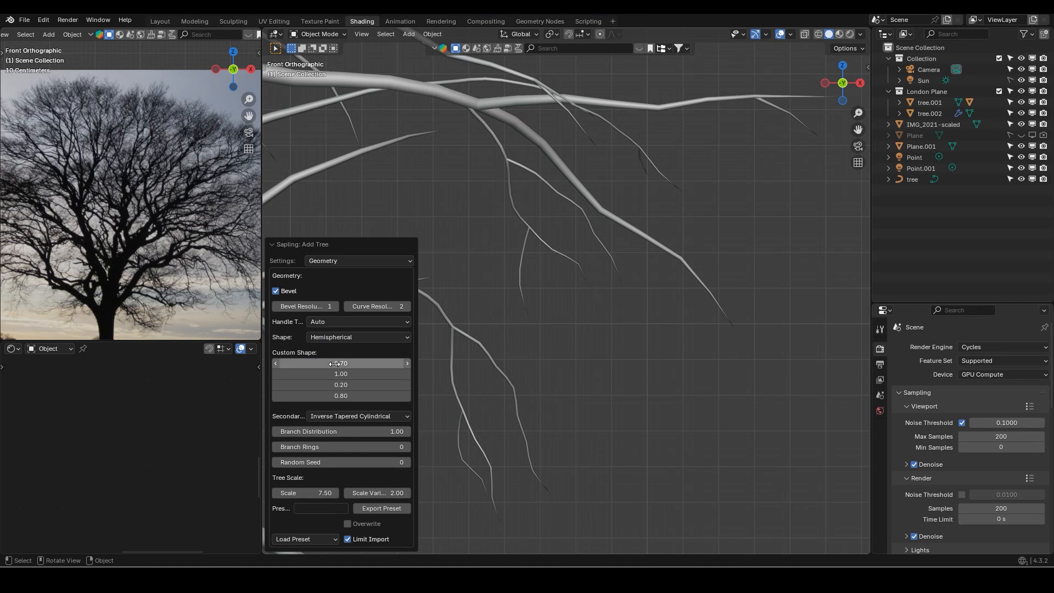
key("shift+c")
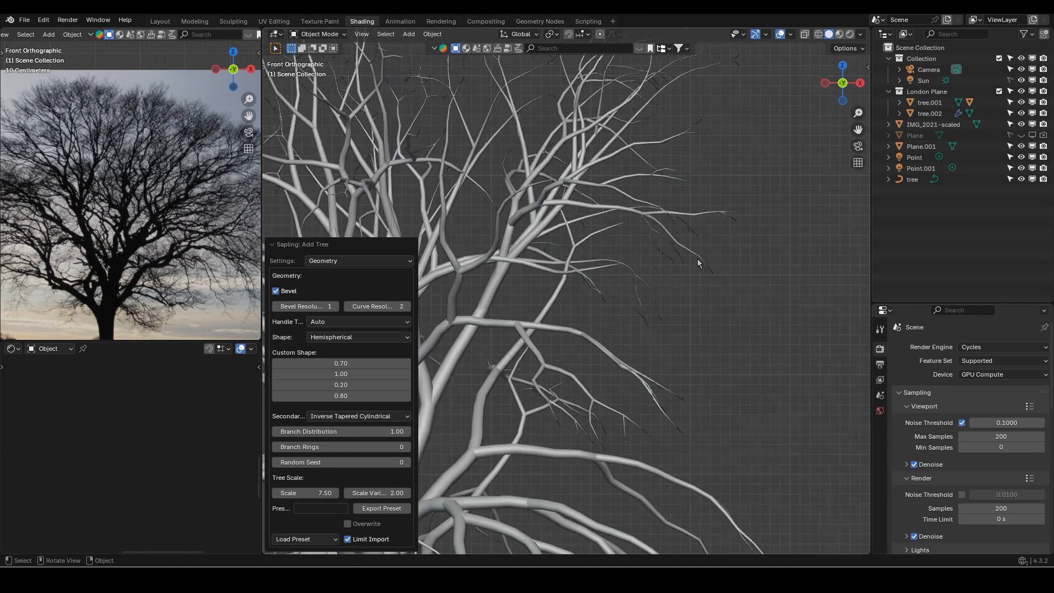
middle_click_drag(648, 289, 664, 243, "shift")
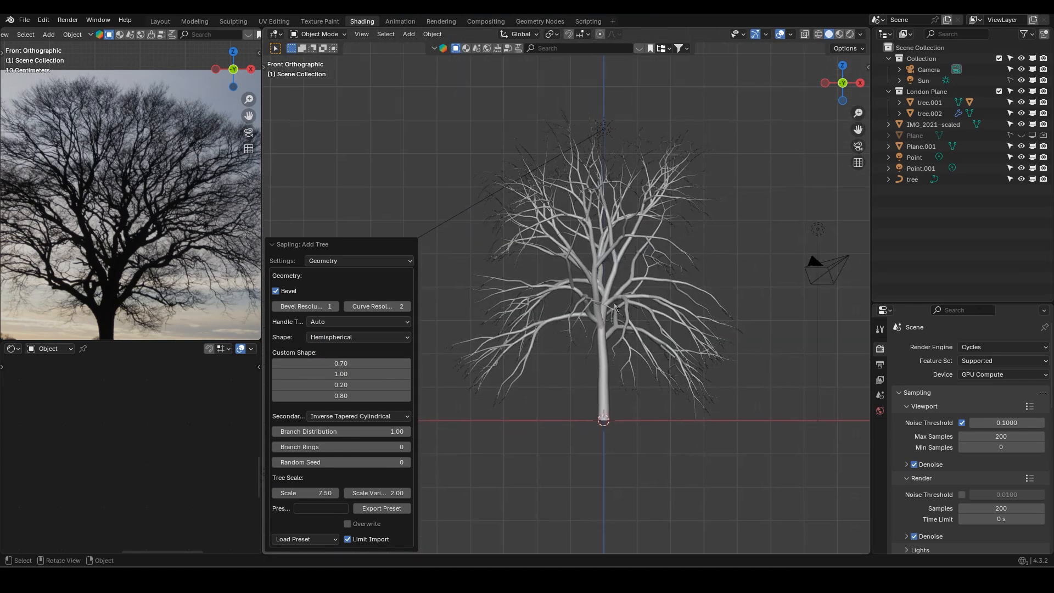
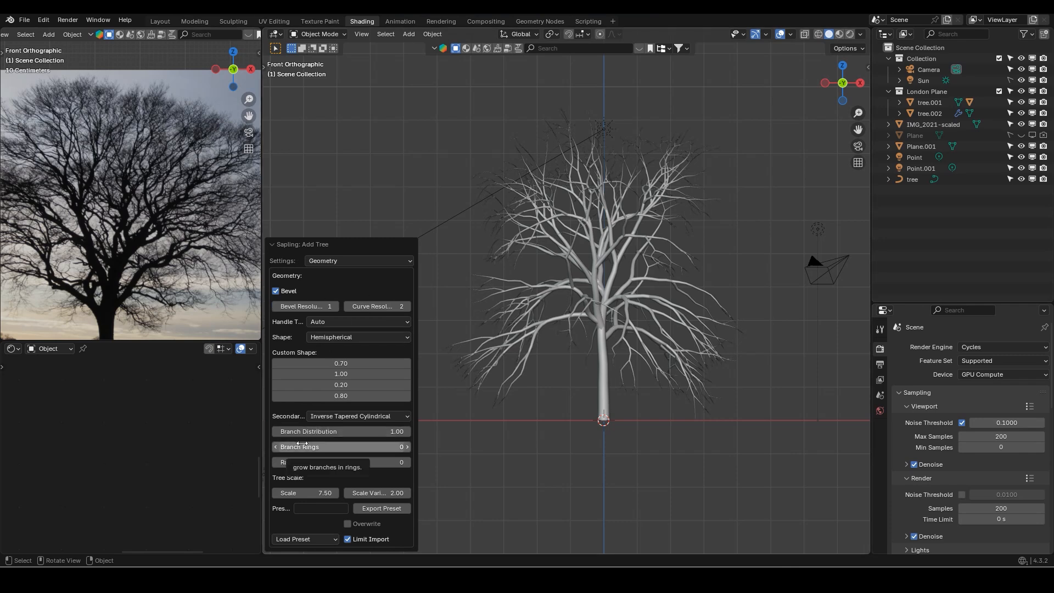
left_click(318, 510)
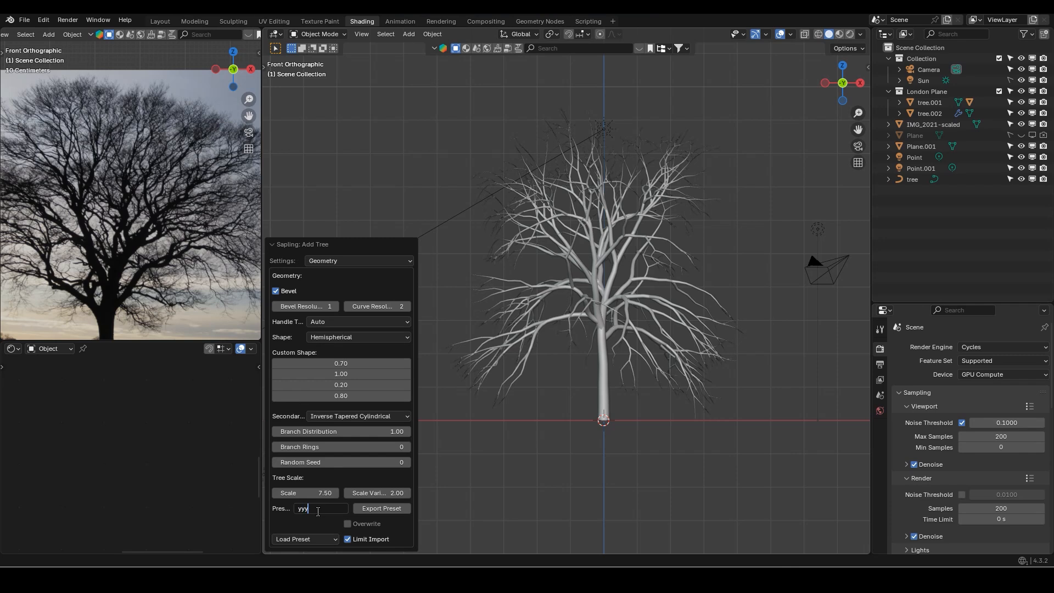
left_click(380, 512)
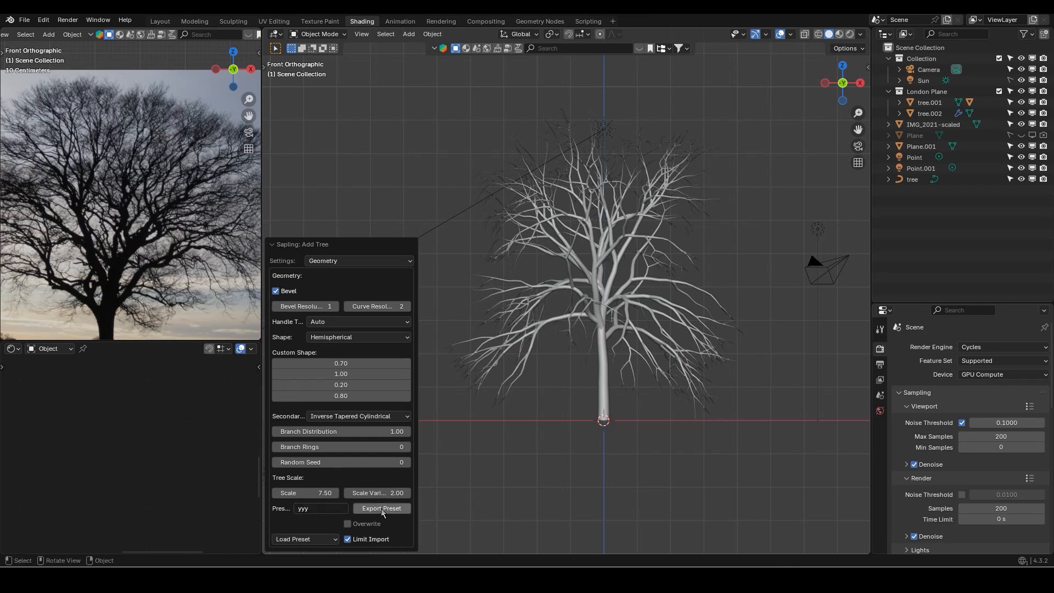
left_click(348, 524)
left_click(371, 510)
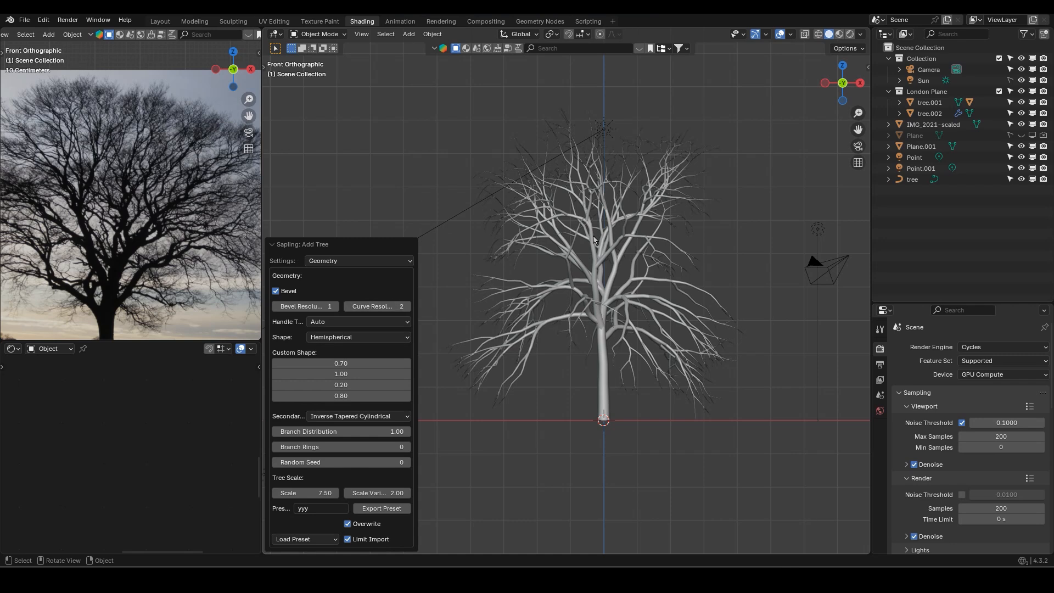
Compare the tree's overall shape and upper branches with the reference photo
scroll(587, 270, "up", 2)
scroll(587, 272, "down", 1)
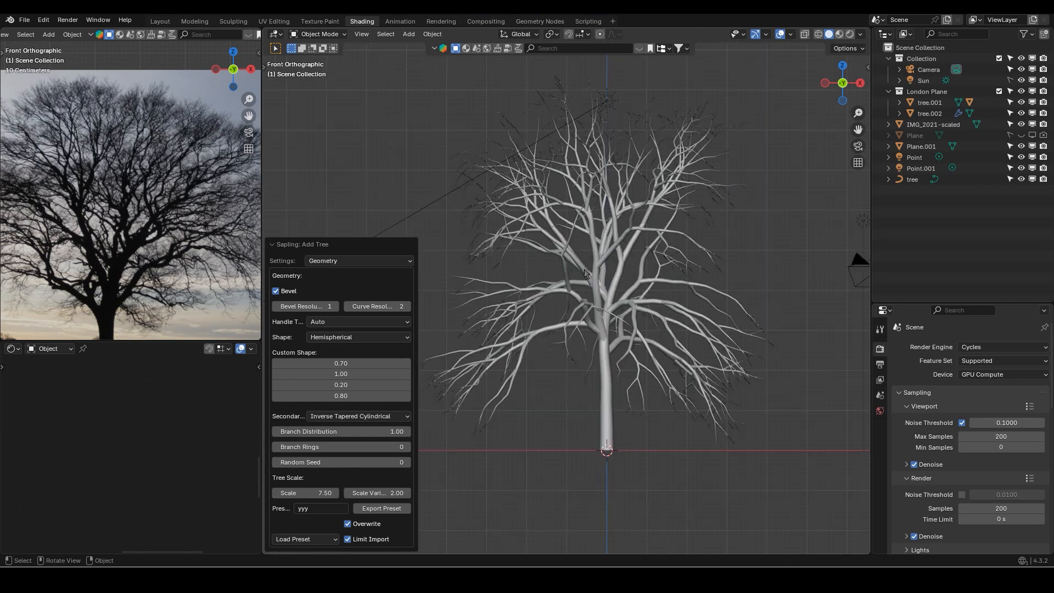
scroll(116, 231, "down", 2)
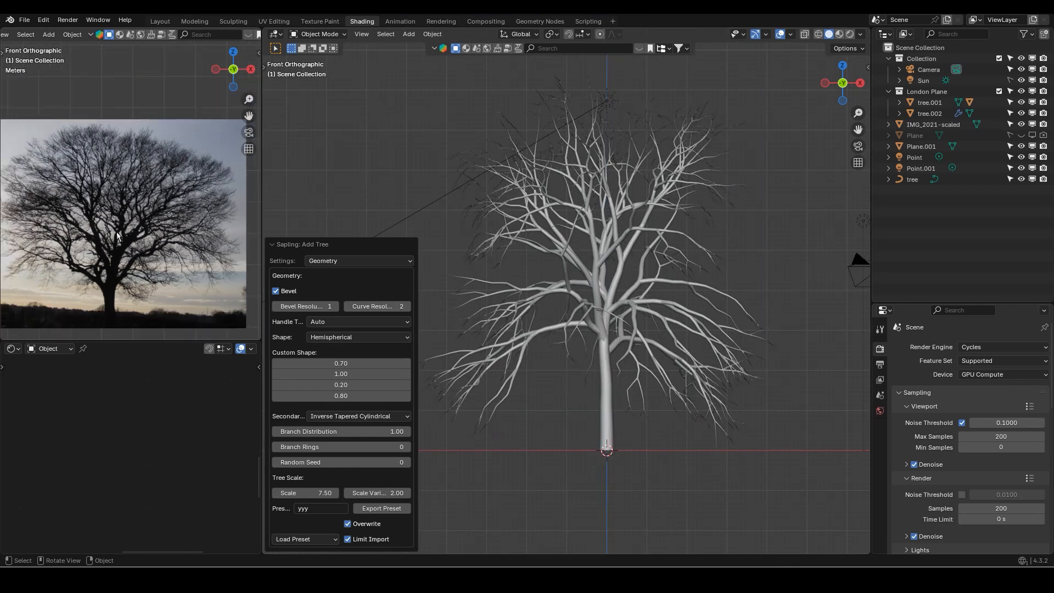
middle_click_drag(612, 245, 621, 315, "shift")
scroll(622, 314, "up", 3)
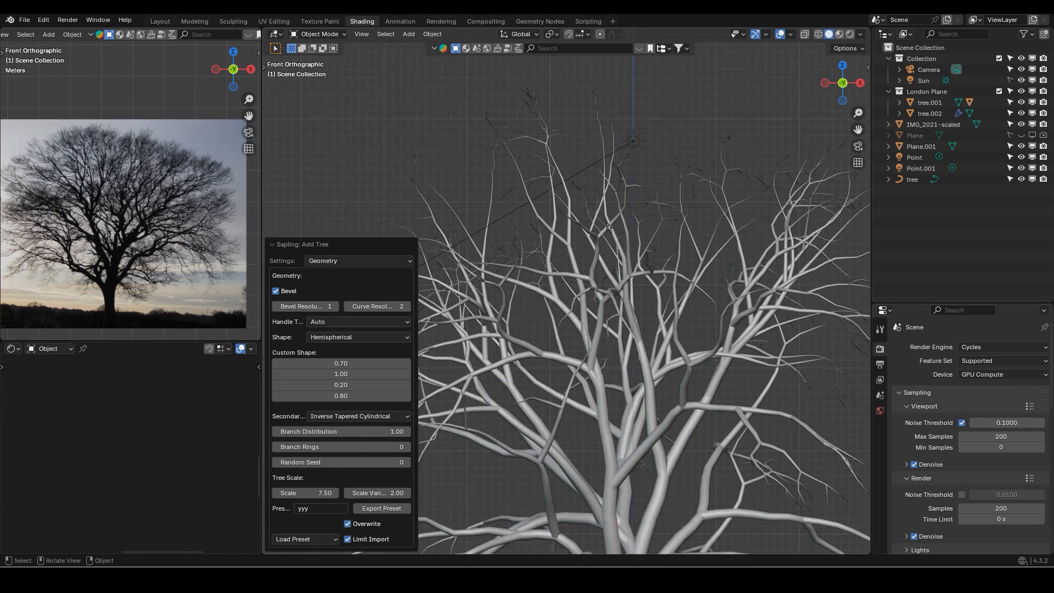
scroll(609, 228, "down", 1)
scroll(609, 227, "down", 4)
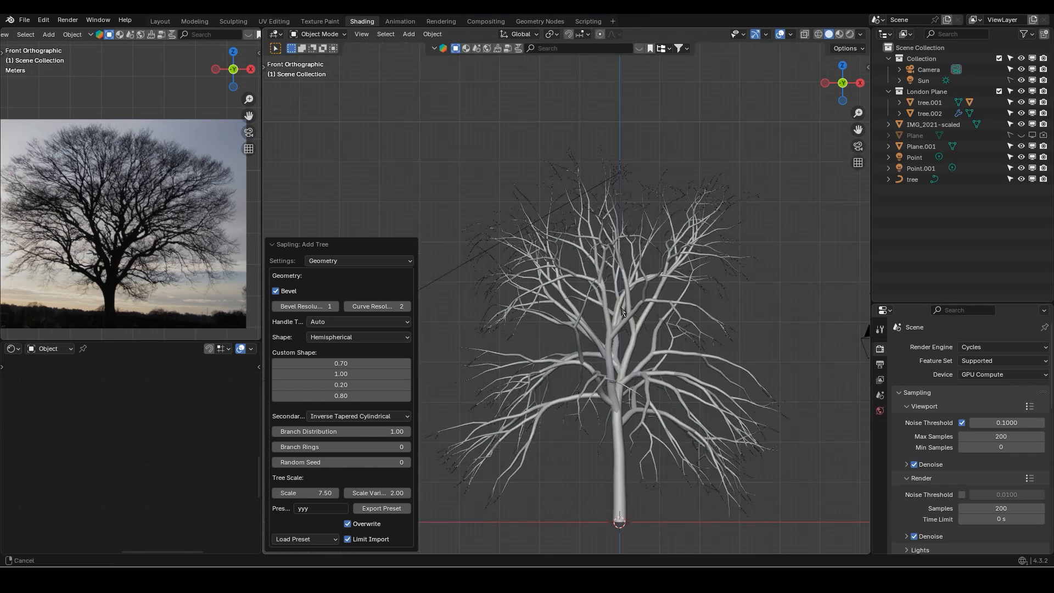
scroll(559, 290, "up", 1)
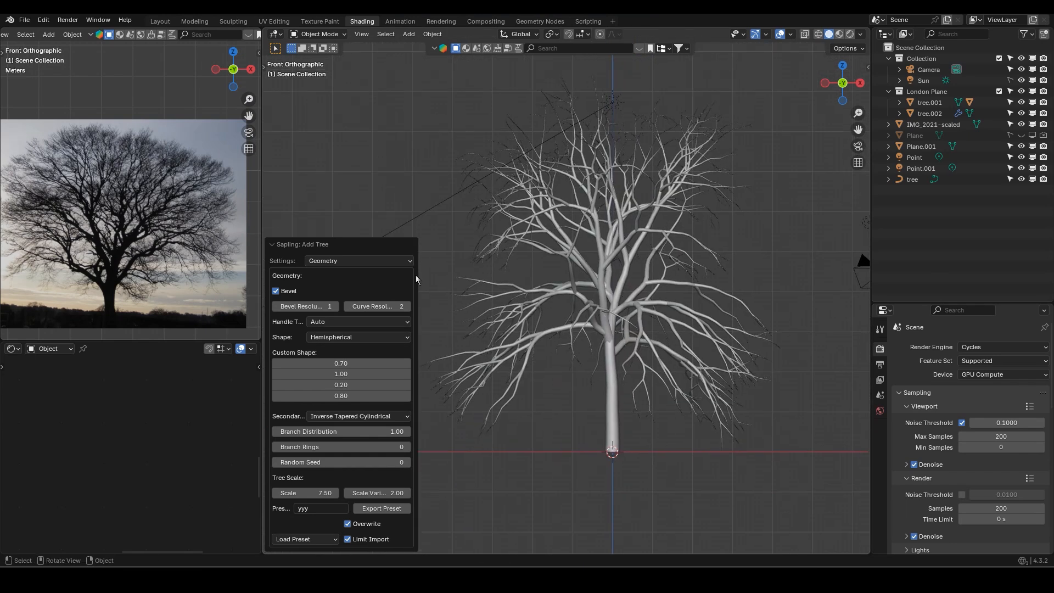
Set the second-level and third-level Branches to 5 in the Branch Splitting settings
left_click(384, 261)
left_click(351, 298)
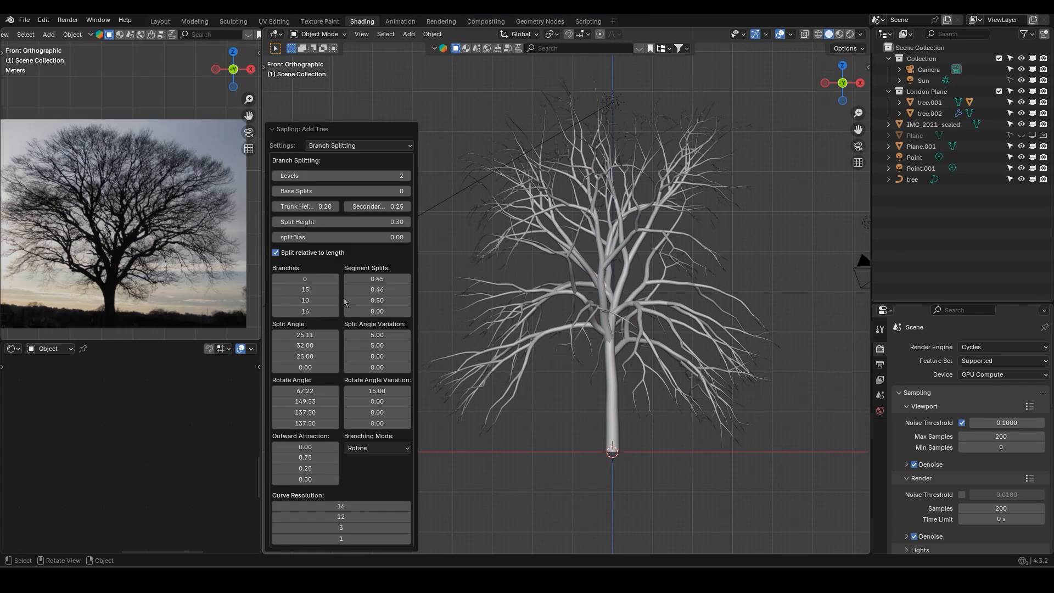
left_click(305, 289)
type("5")
key("Return")
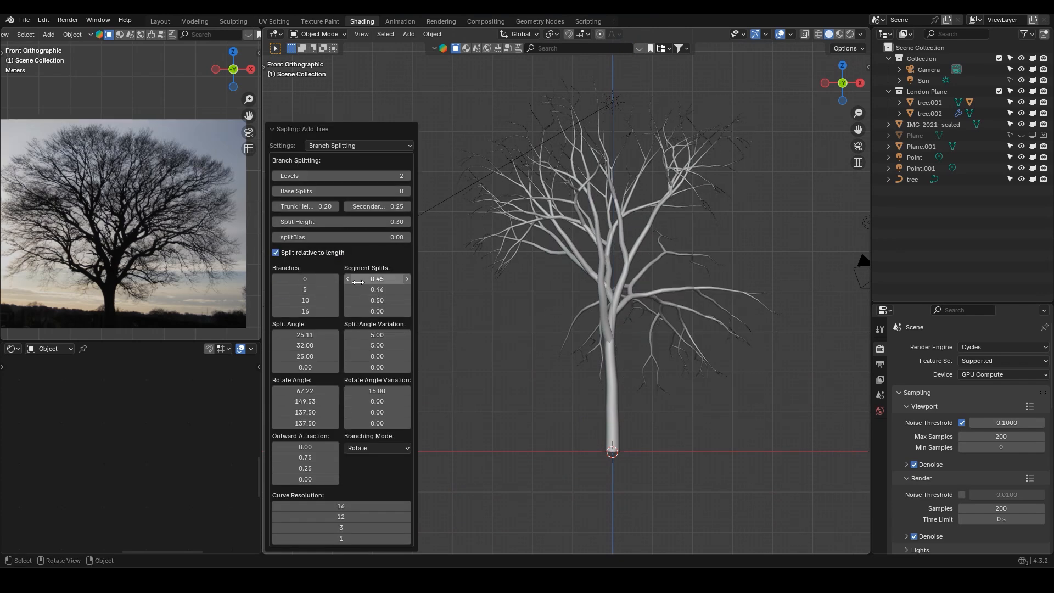
left_click(308, 299)
type("5")
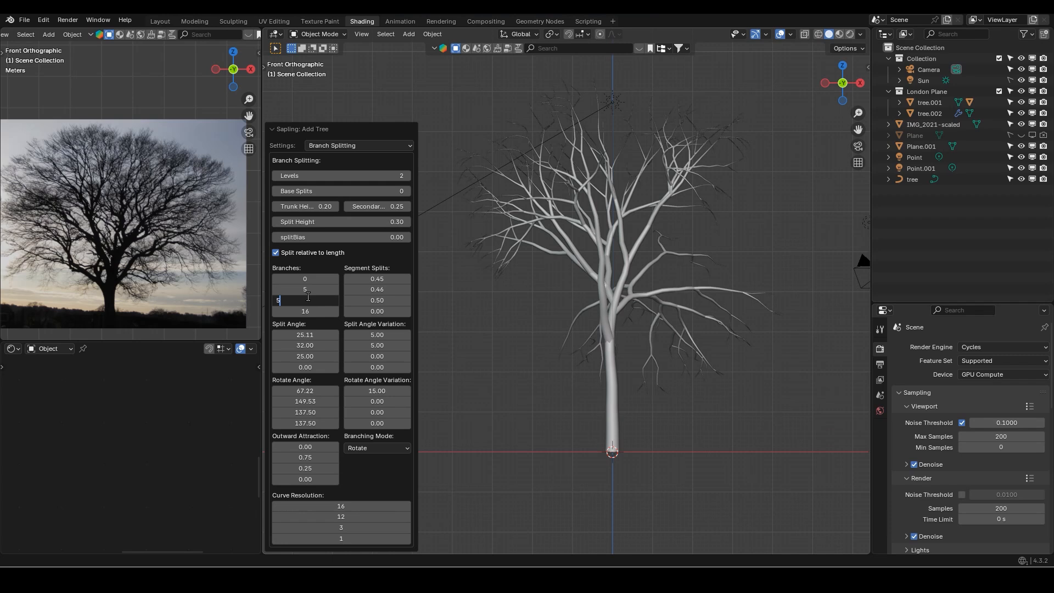
key("Return")
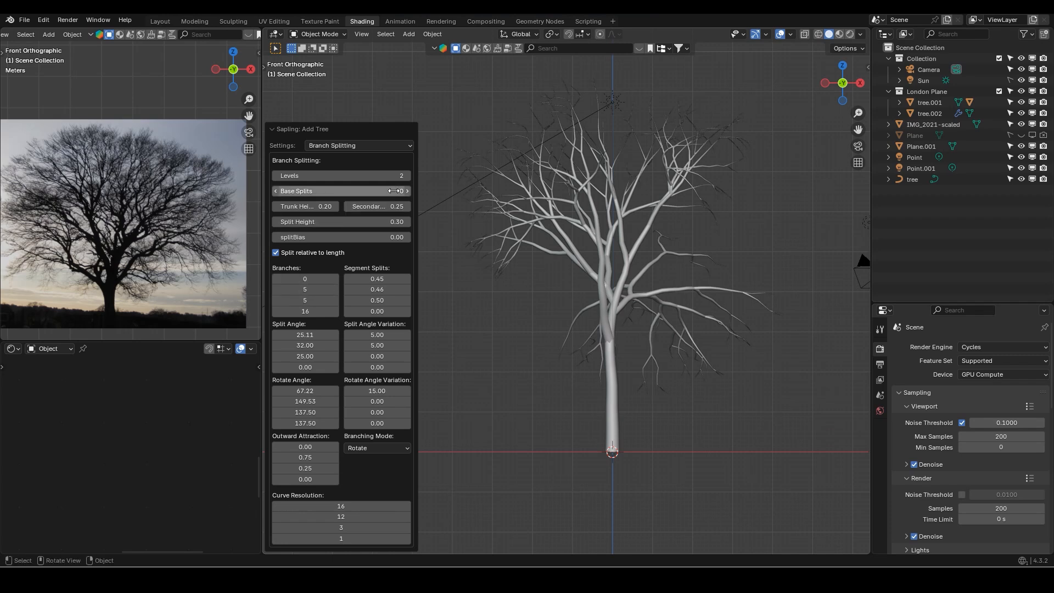
Compare the branching at 2 and 3 Levels from the top view, leaving Levels set to 3
left_click(407, 176)
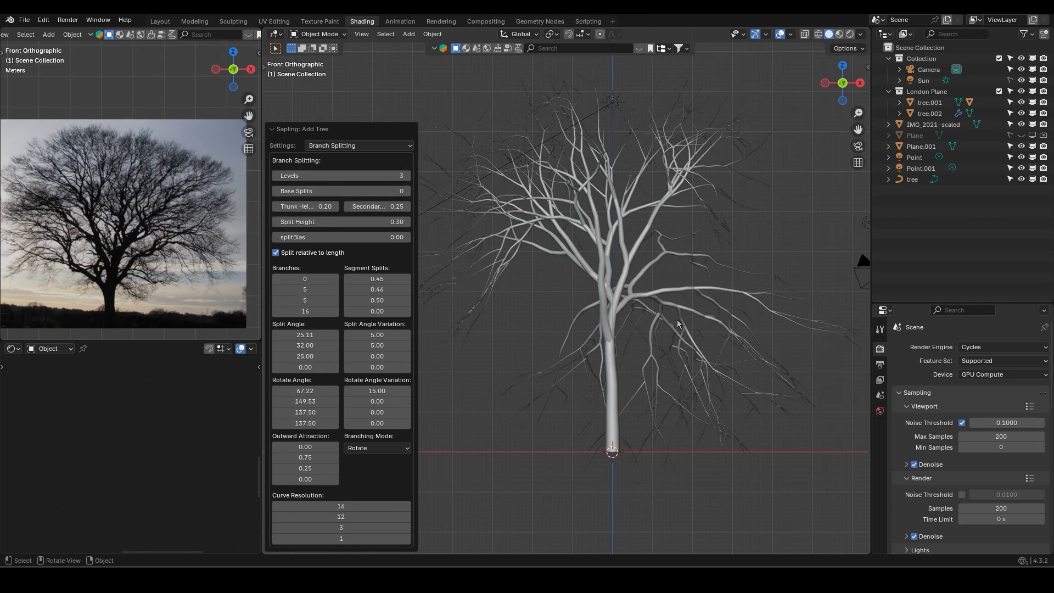
key("KP_7")
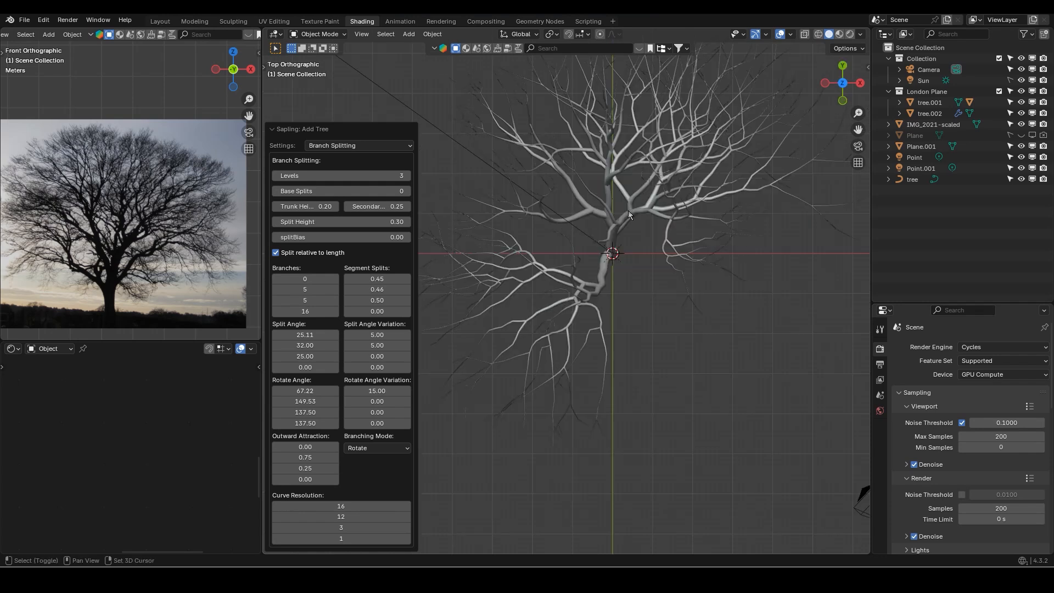
middle_click_drag(628, 210, 731, 149, "shift")
scroll(634, 235, "up", 4)
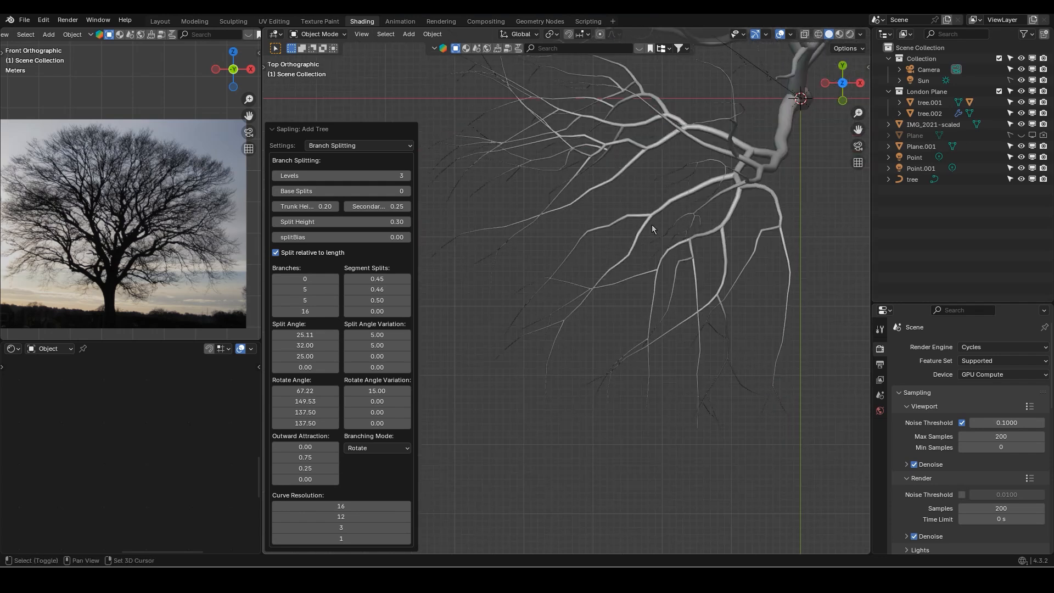
left_click(274, 177)
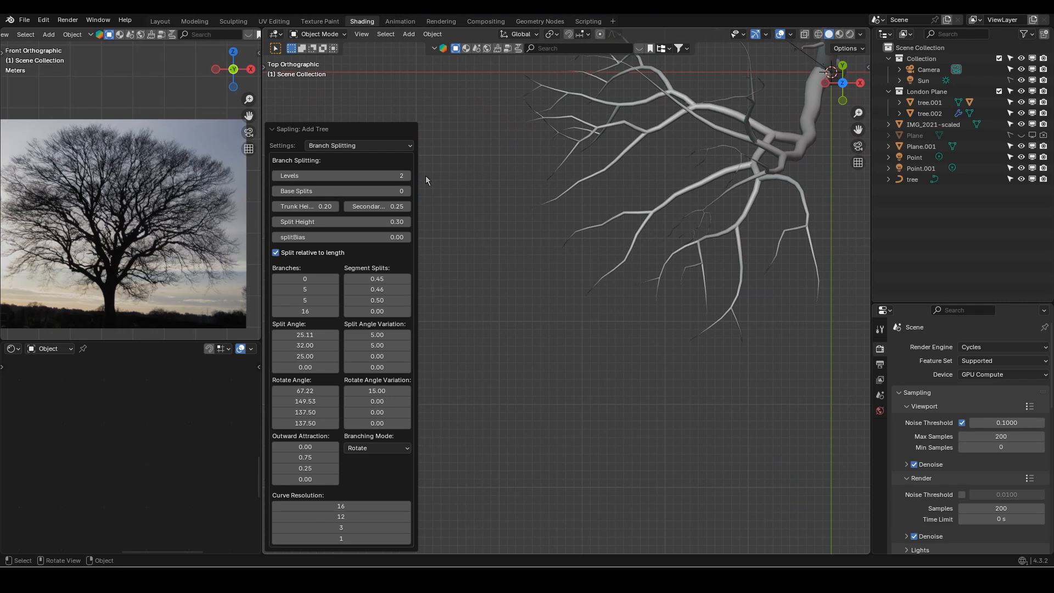
left_click(408, 176)
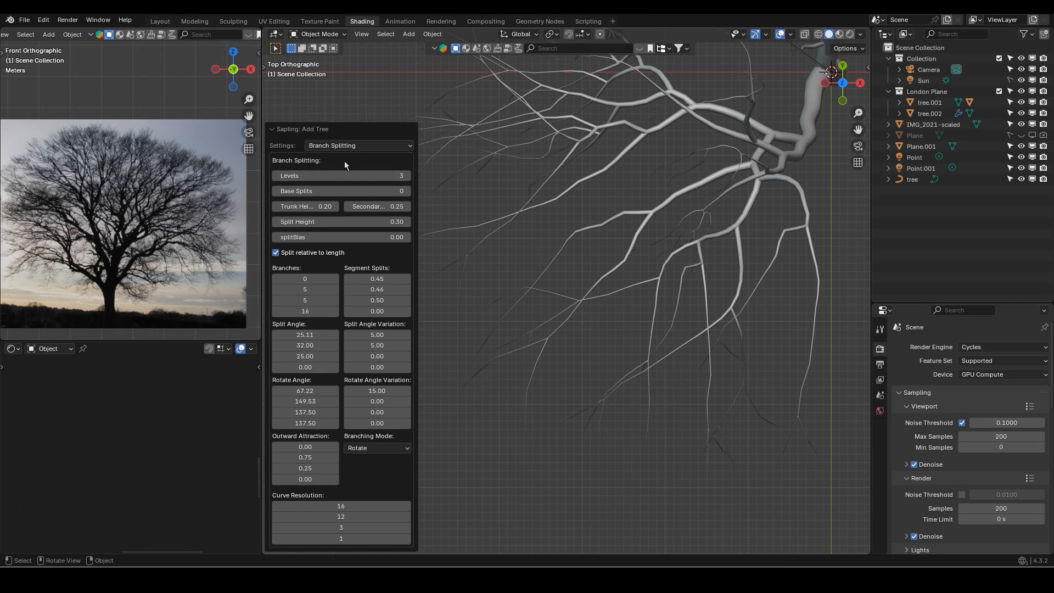
Set the third-level Length to 0.3 in the Branch Growth settings
left_click(358, 146)
left_click(338, 196)
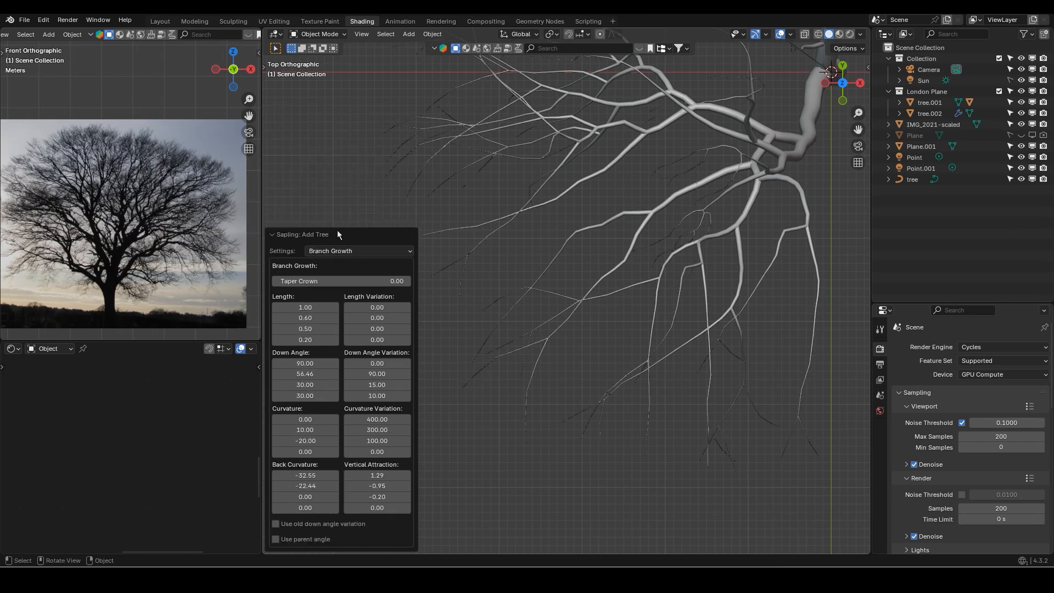
left_click(312, 327)
key("BackSpace")
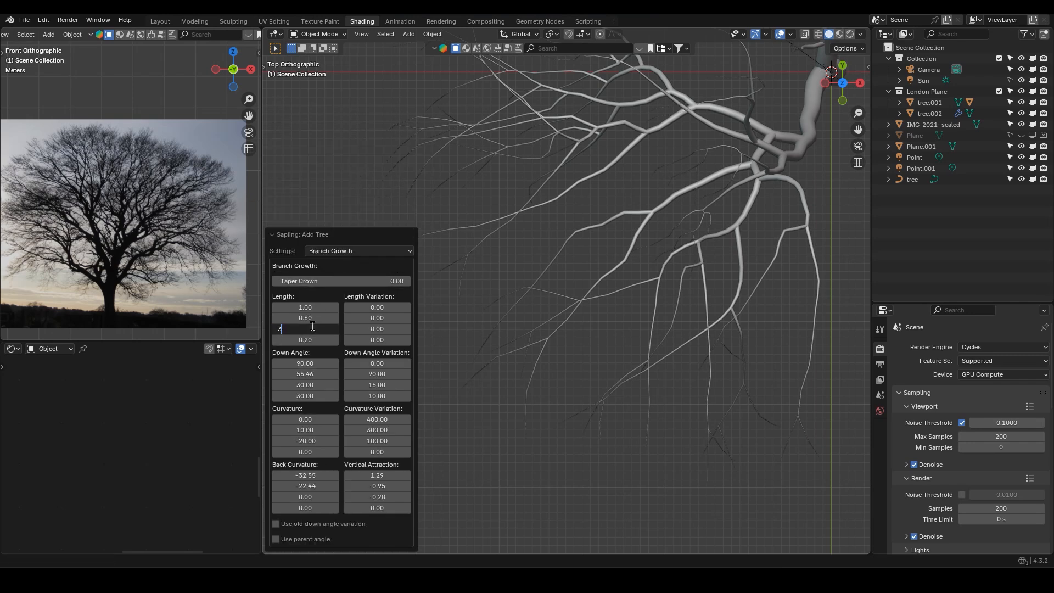
type(".3")
key("Return")
Switch the viewport to rendered shading and view the branches from the top
scroll(645, 362, "up", 2)
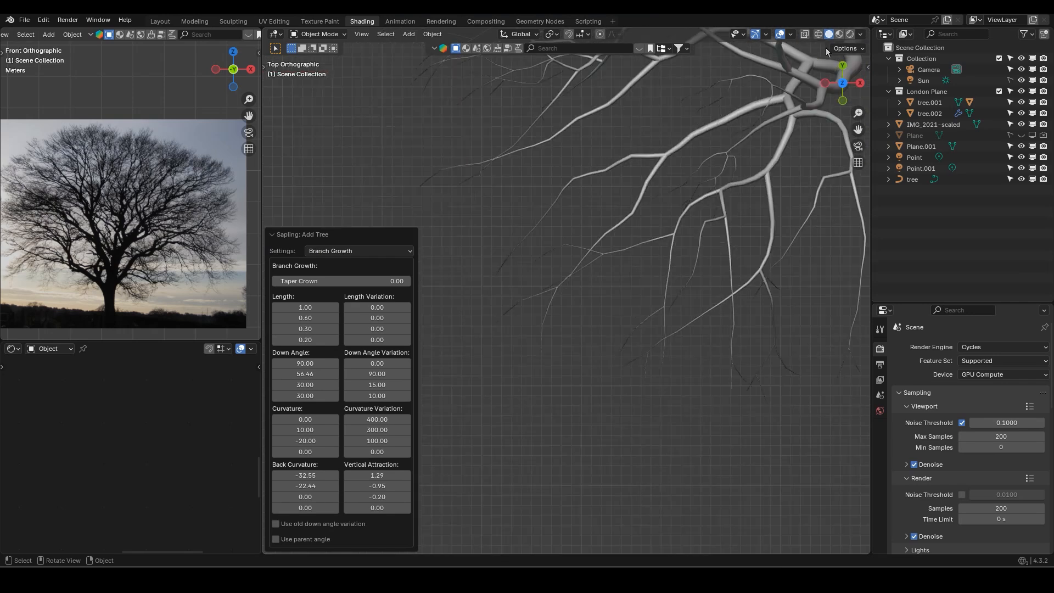
left_click(850, 35)
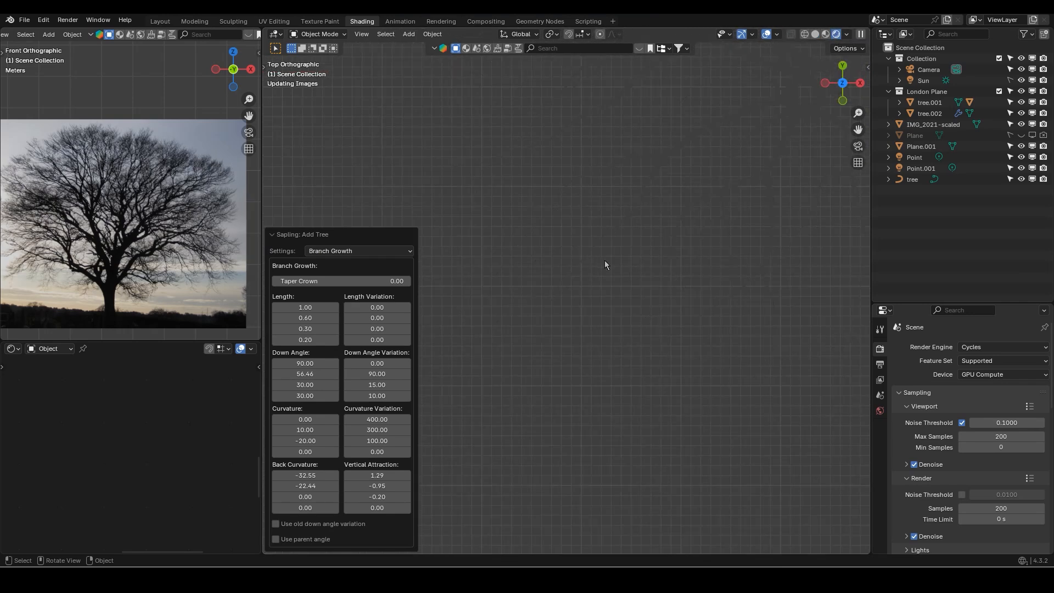
scroll(595, 260, "down", 2)
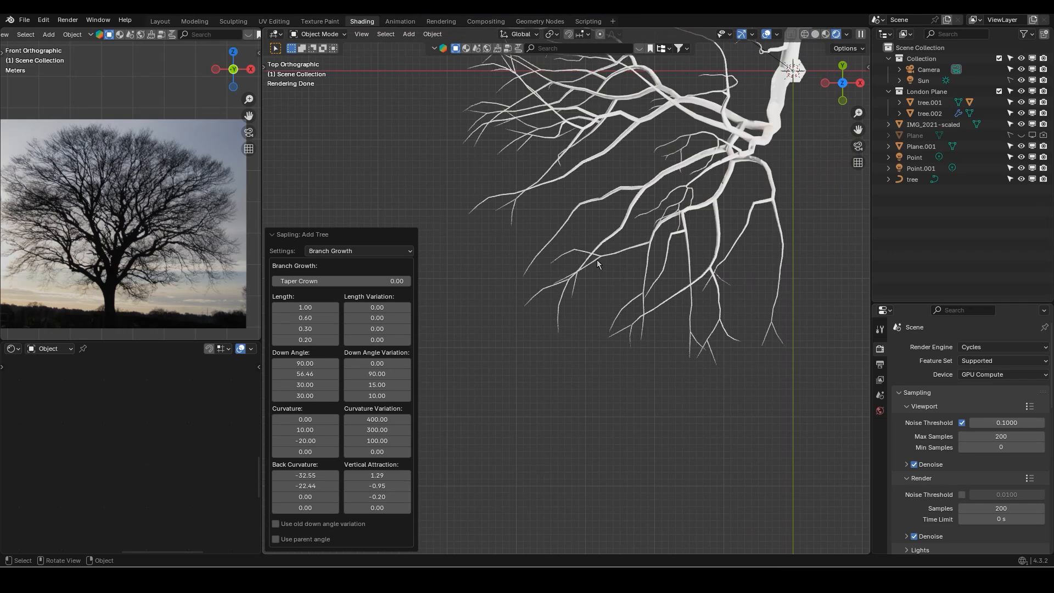
Examine the branch density across the whole crown and along the lower branches in the rendered top view
scroll(597, 261, "down", 3)
middle_click_drag(631, 222, 587, 279, "shift")
middle_click_drag(703, 144, 657, 218, "shift")
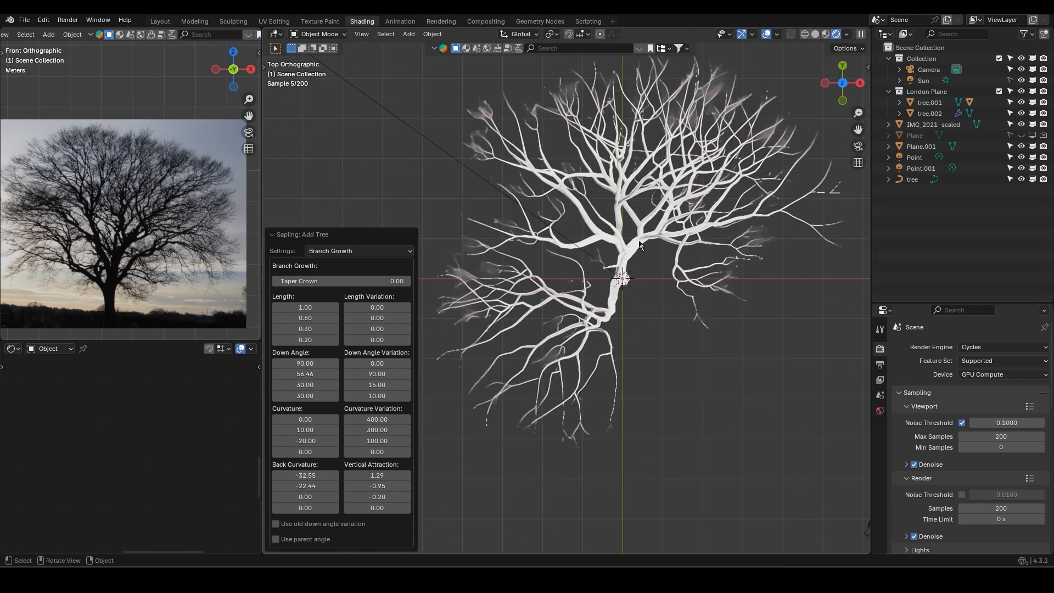
scroll(657, 218, "down", 1)
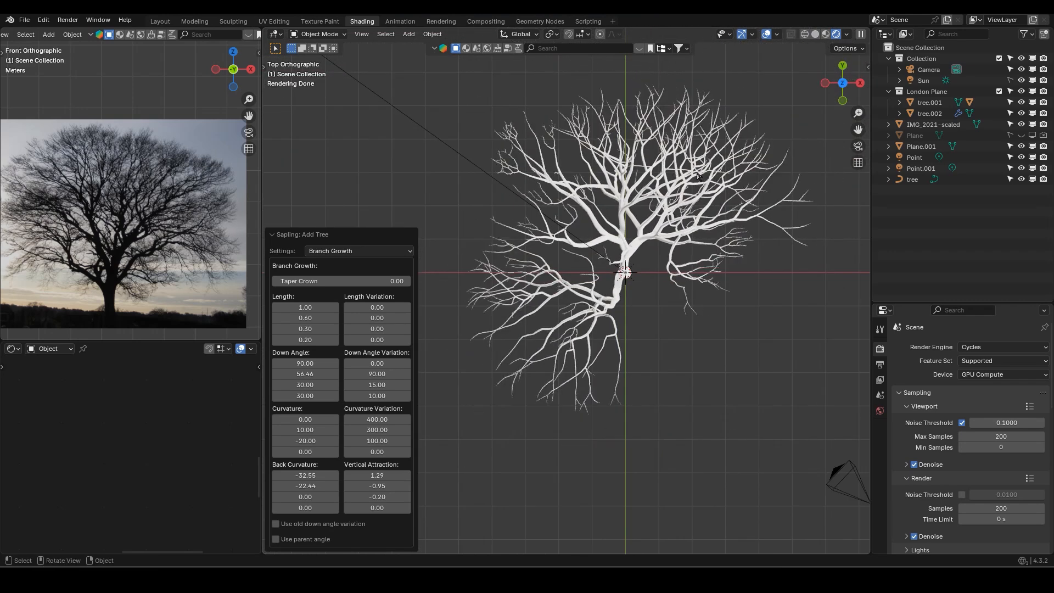
scroll(578, 349, "up", 4)
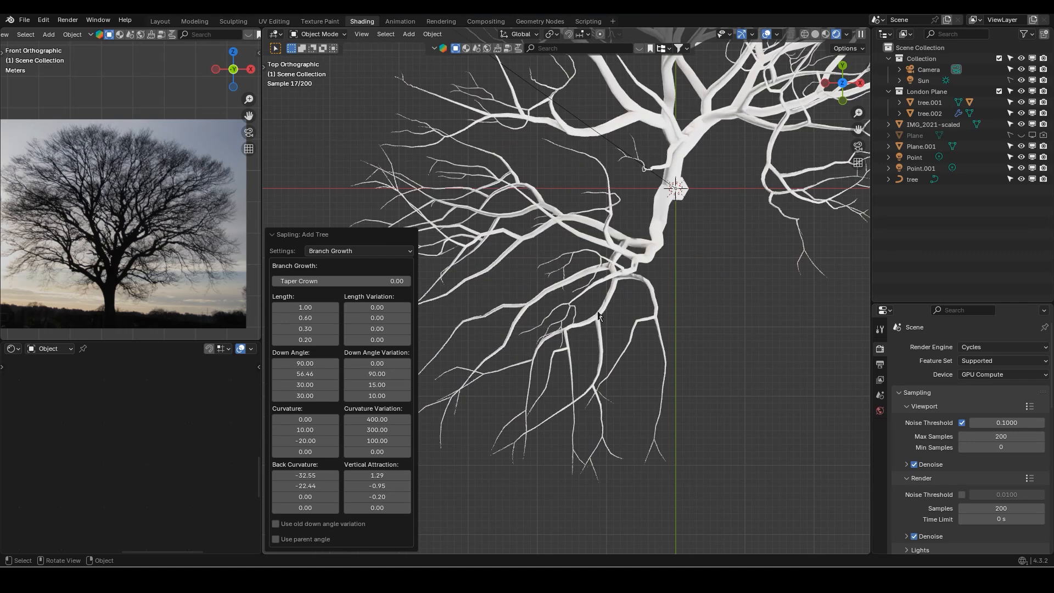
scroll(601, 309, "down", 2)
middle_click_drag(606, 304, 643, 279, "shift")
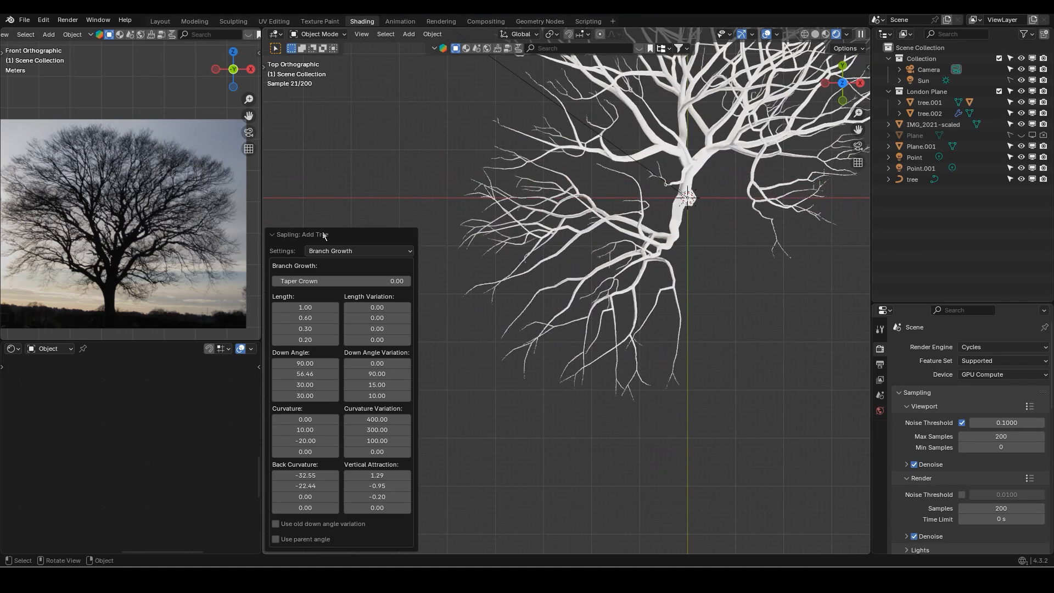
Open the Branch Splitting settings and compare the tree's front and top views with the fine branches in the reference photo
left_click(383, 252)
left_click(355, 288)
scroll(623, 310, "up", 2)
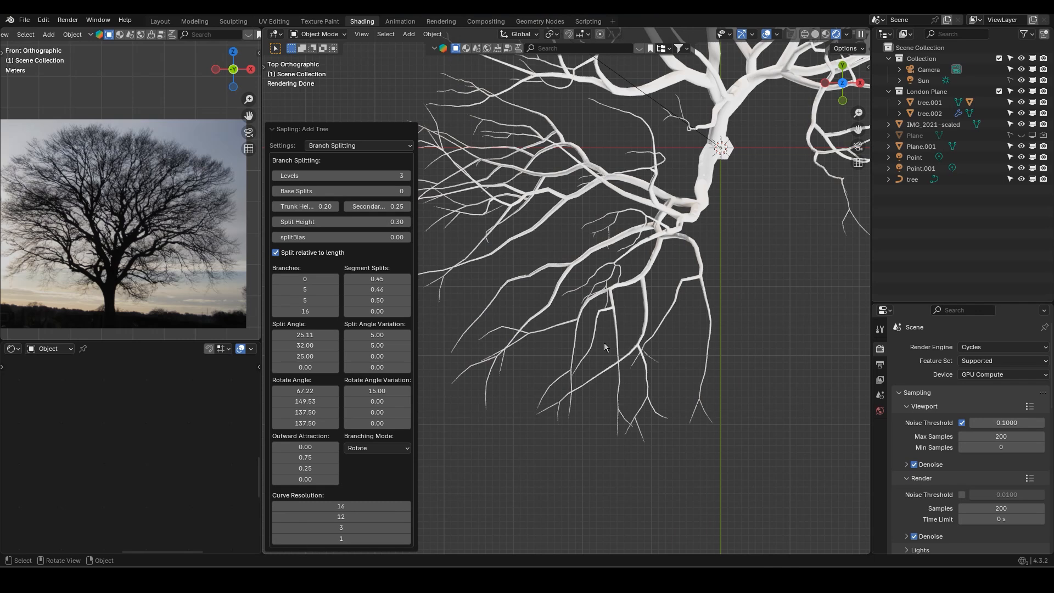
key("KP_1")
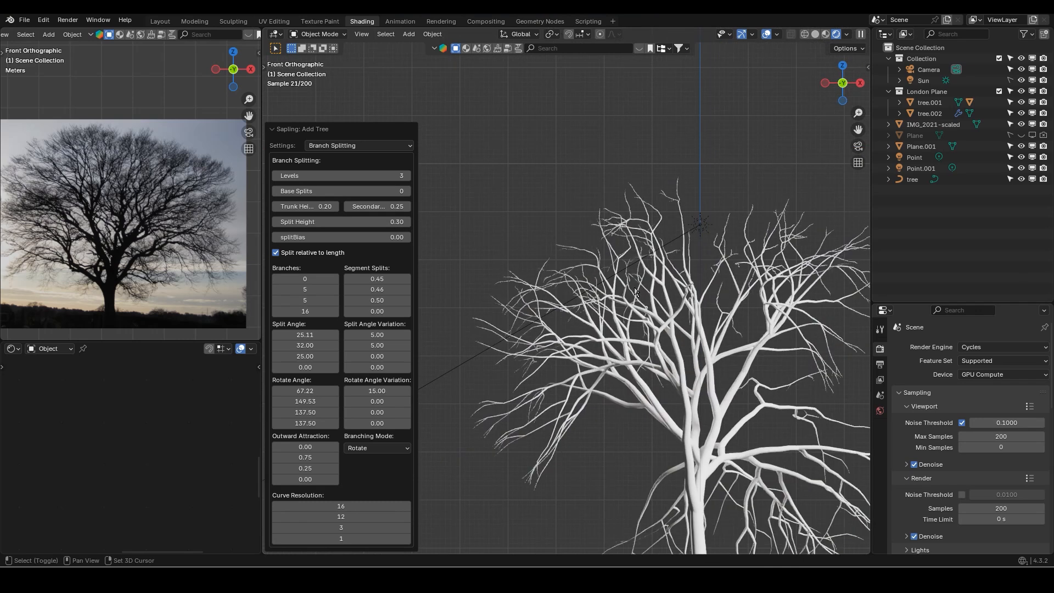
scroll(217, 203, "up", 4)
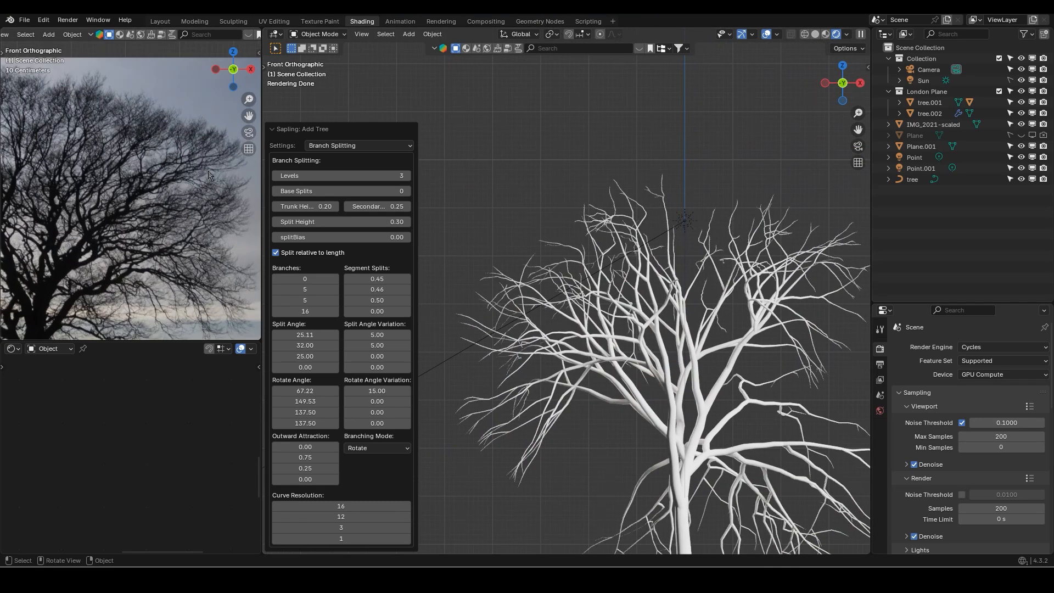
scroll(629, 311, "down", 3)
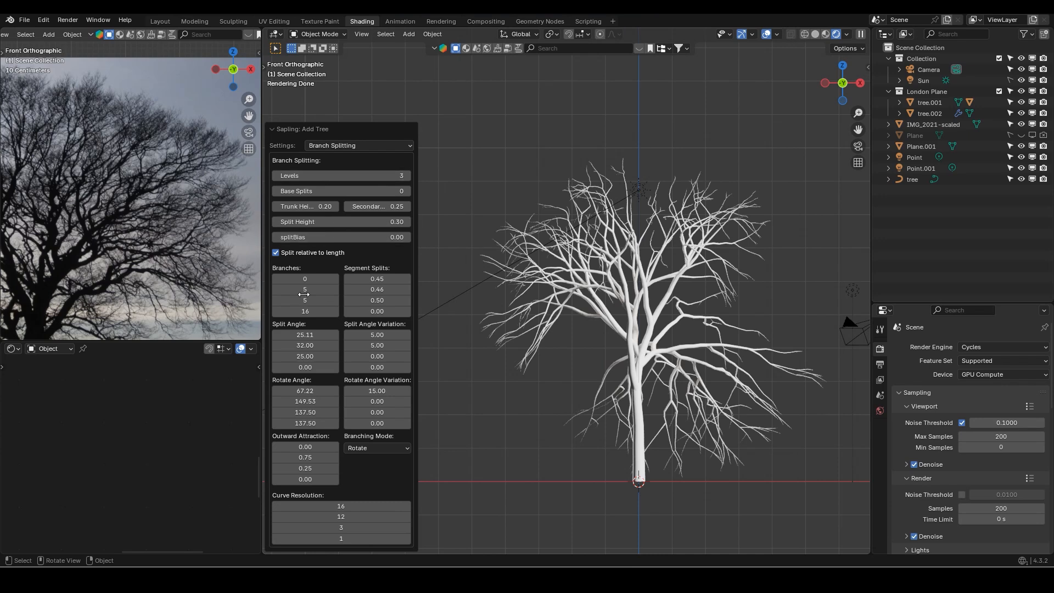
middle_click_drag(713, 411, 700, 353, "shift")
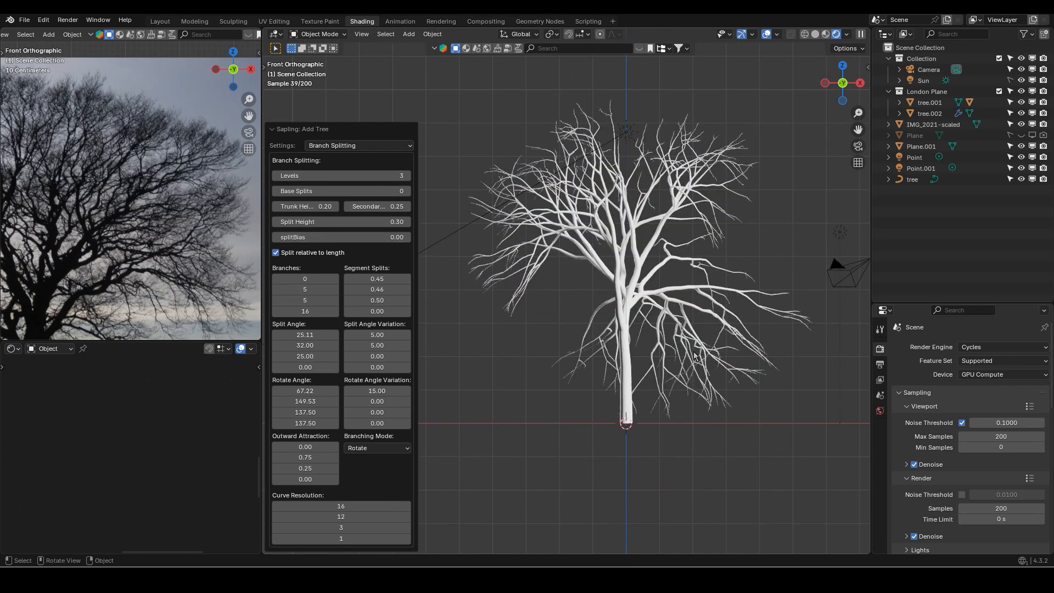
key("KP_7")
middle_click_drag(566, 366, 610, 291, "shift")
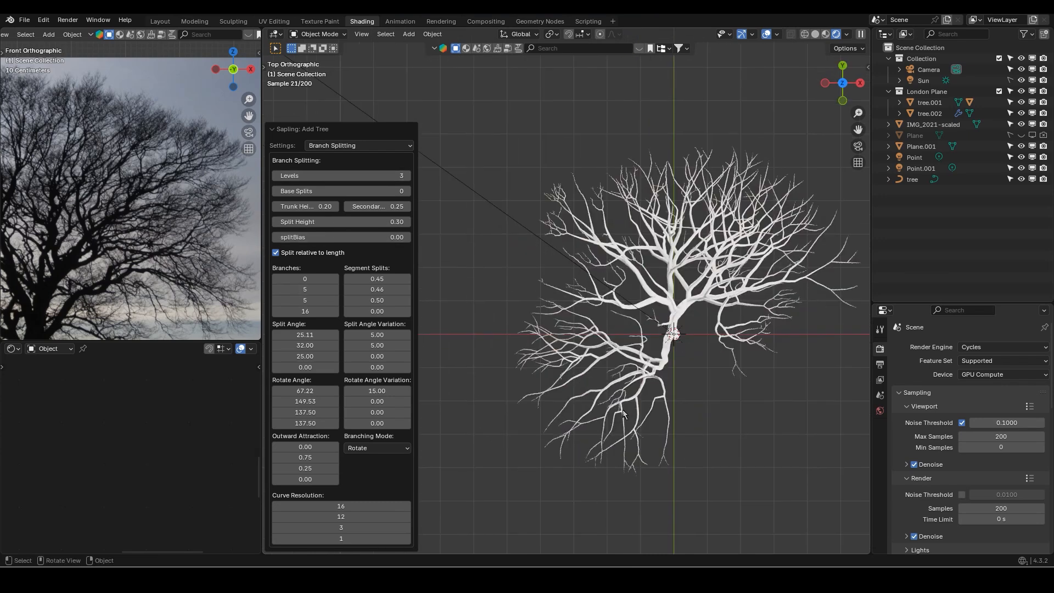
scroll(615, 409, "up", 3)
middle_click_drag(617, 423, 634, 390, "shift")
scroll(610, 397, "up", 1)
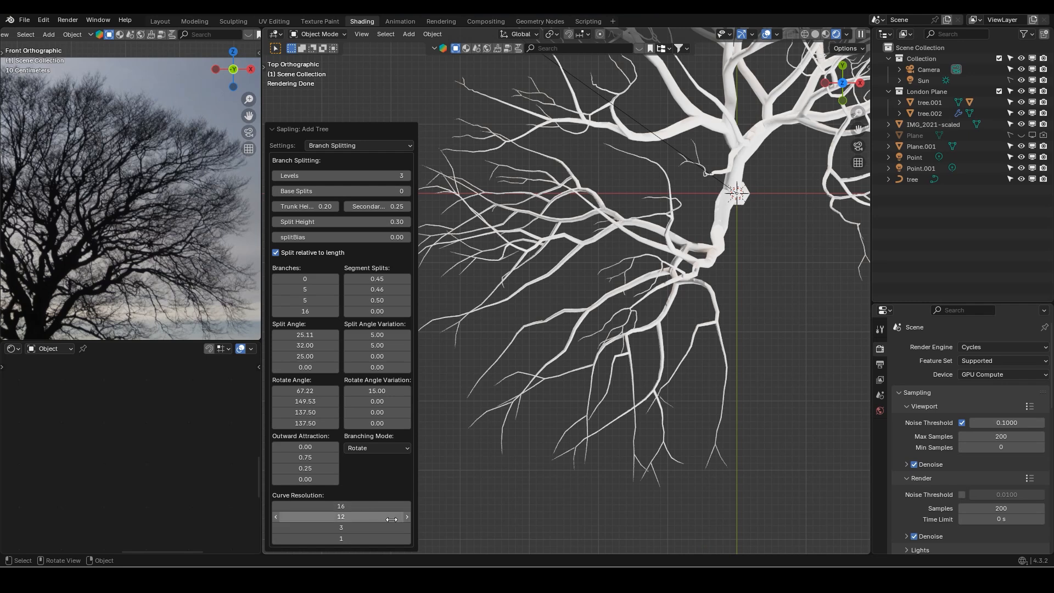
Set the third-level Curve Resolution to 9 and view the whole tree from the front
left_click(406, 529)
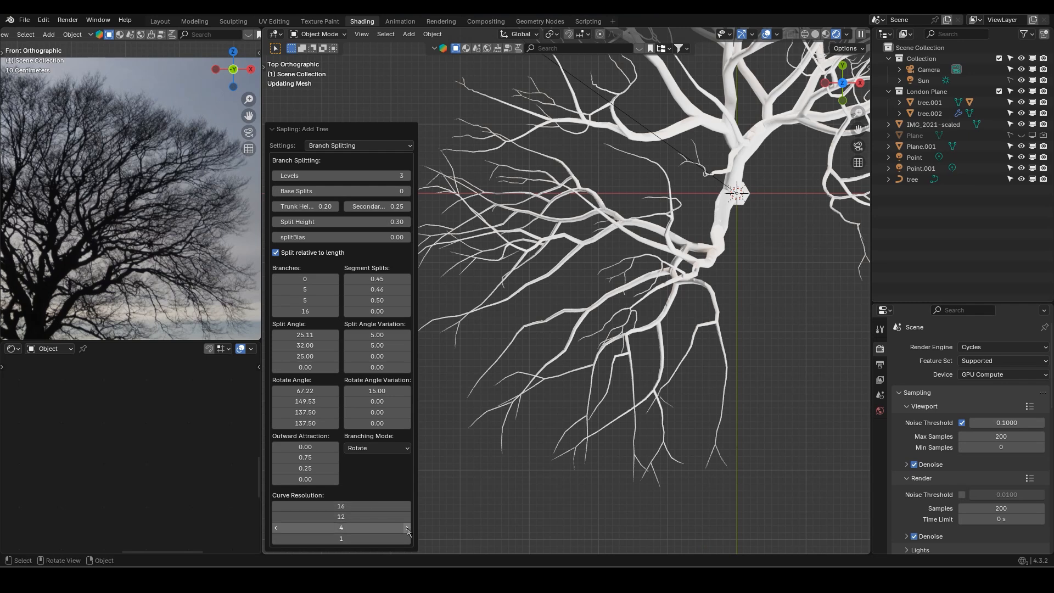
left_click(407, 528)
left_click(403, 528)
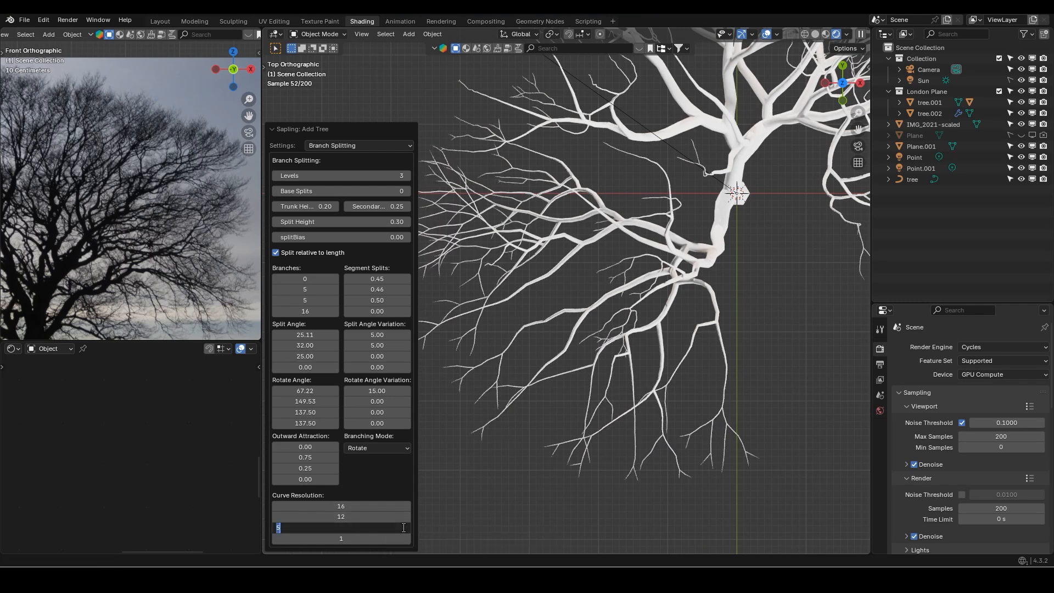
key("Escape")
left_click(404, 528)
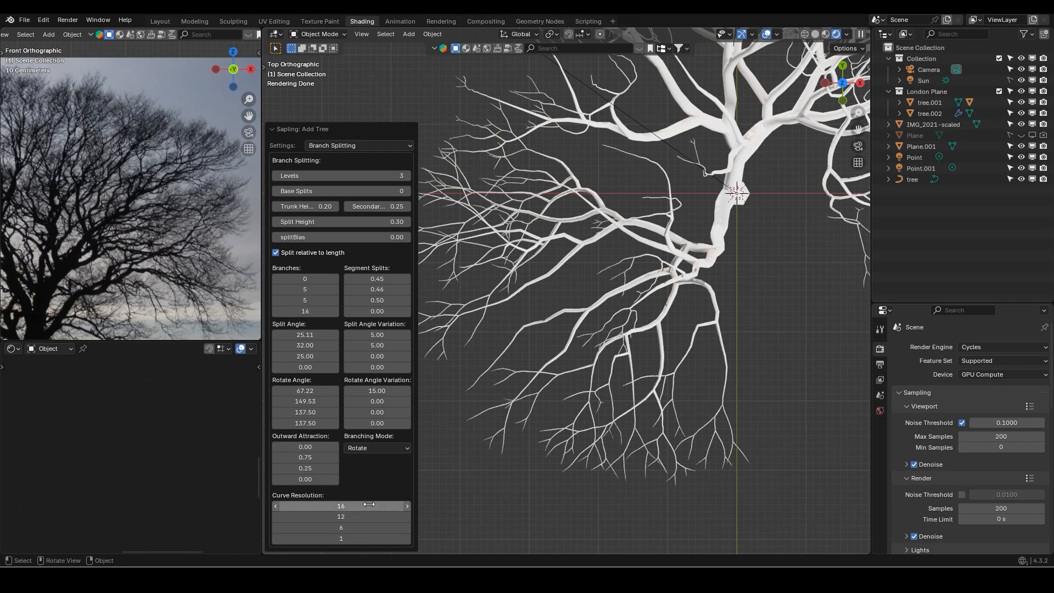
left_click(408, 527)
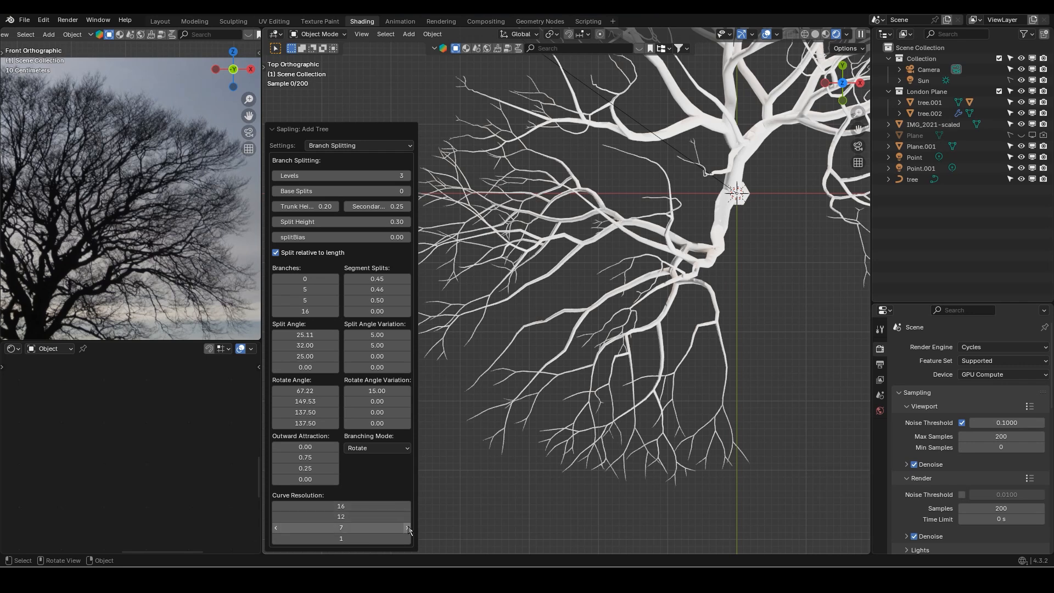
left_click(408, 528)
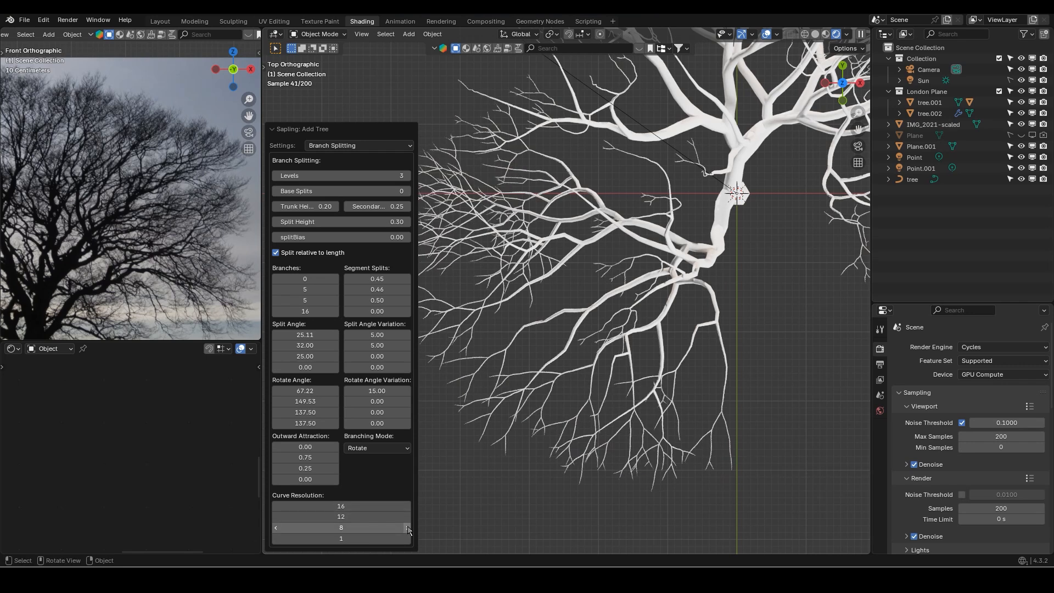
left_click(407, 528)
scroll(651, 391, "down", 3)
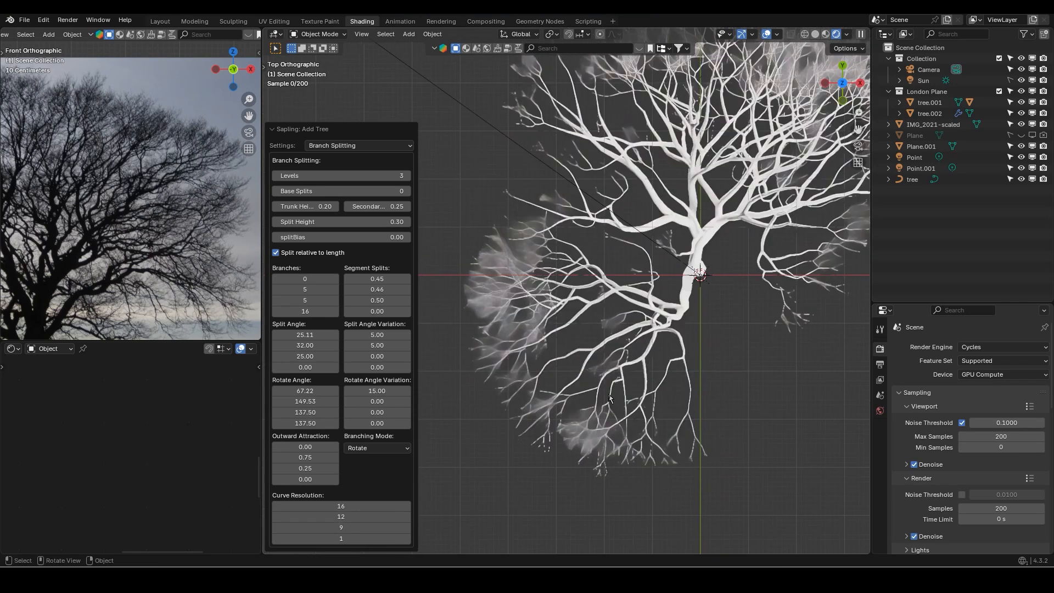
middle_click_drag(651, 390, 578, 210)
Export the current tree settings from the Geometry settings as the preset yyy, with Overwrite enabled
left_click(318, 285)
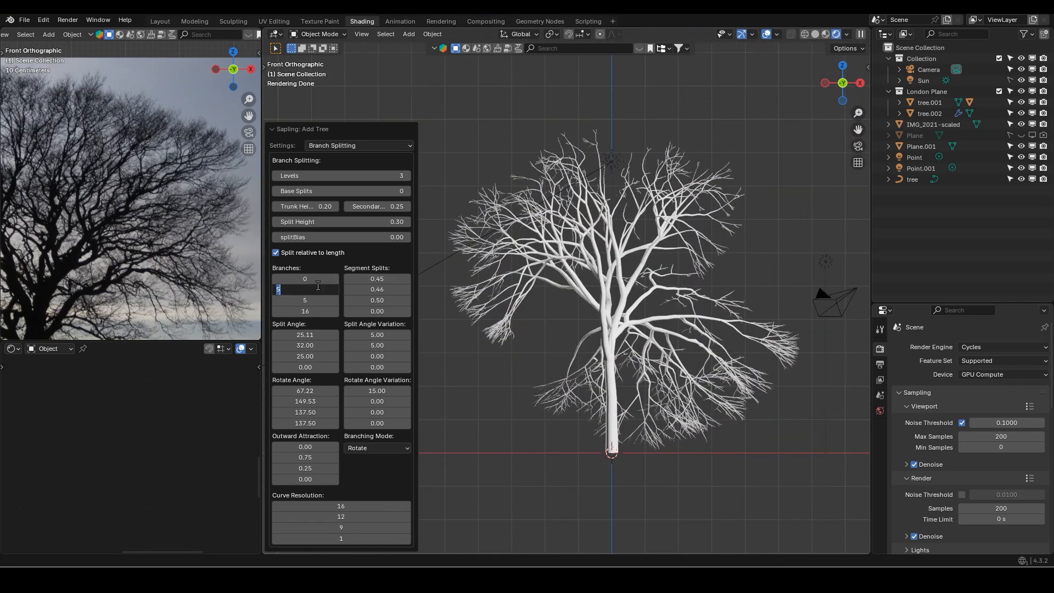
key("Return")
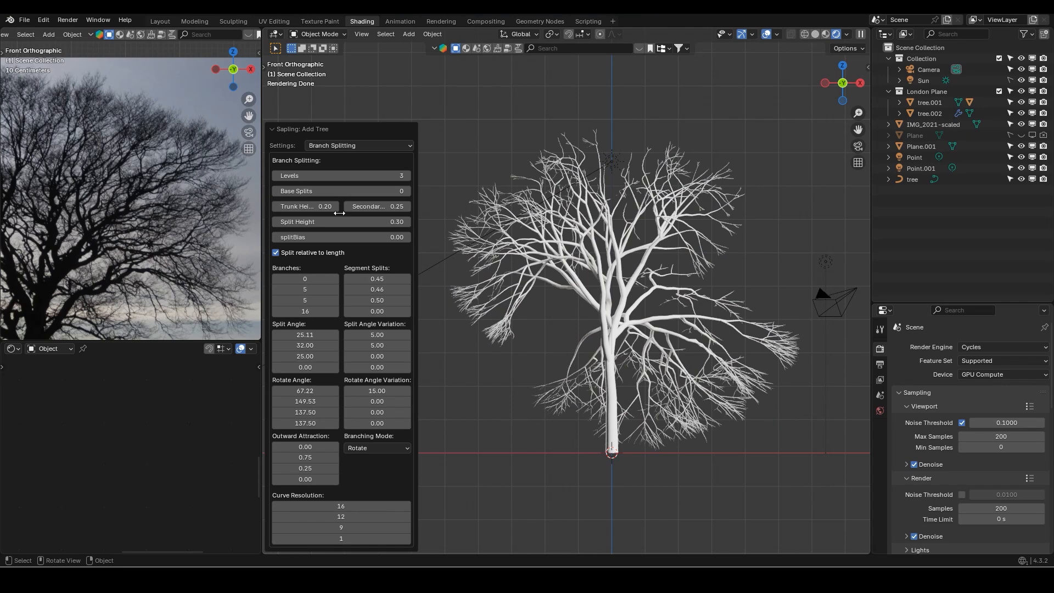
left_click(346, 146)
left_click(350, 160)
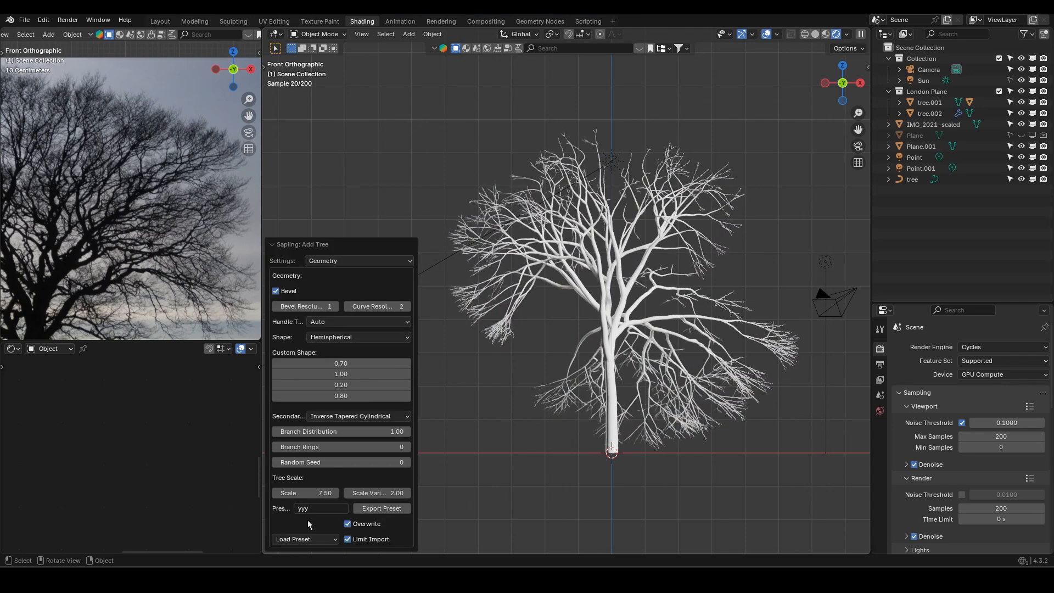
left_click(369, 509)
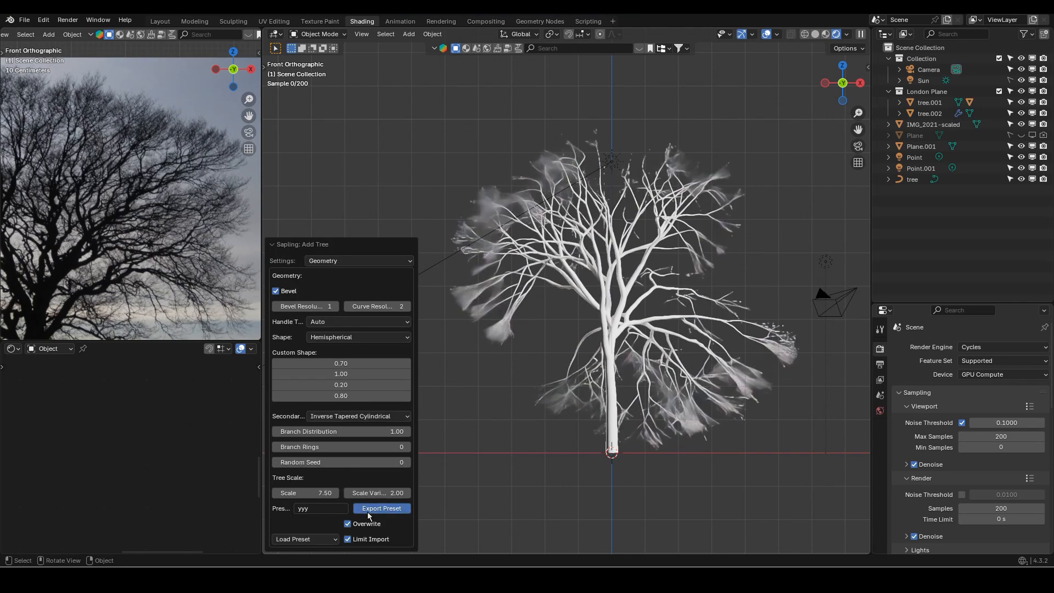
Set the second-level Branches to 15 in the Branch Splitting settings
left_click(336, 261)
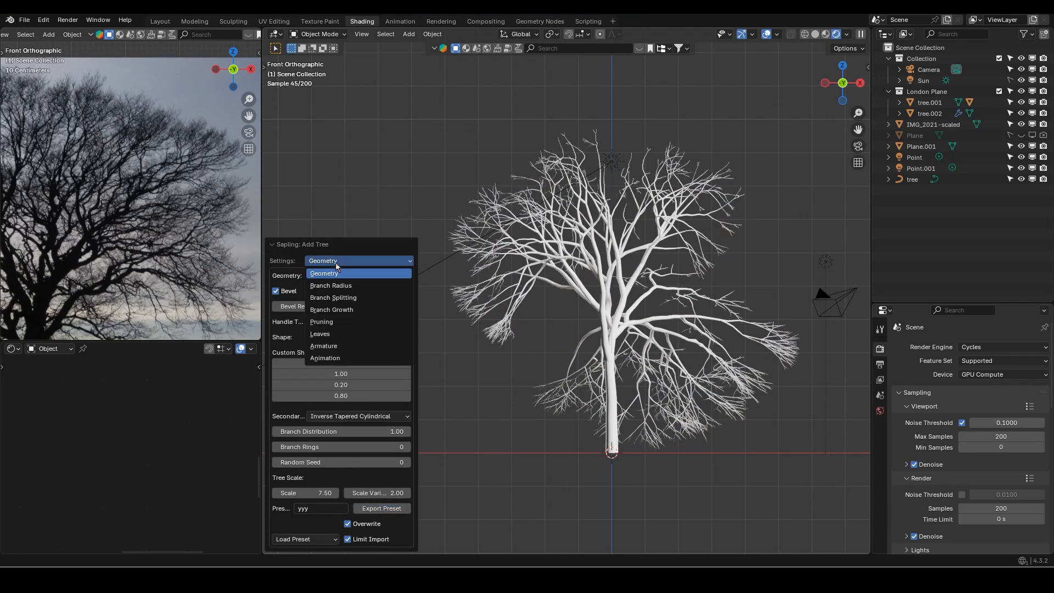
left_click(343, 301)
left_click(305, 290)
type("15")
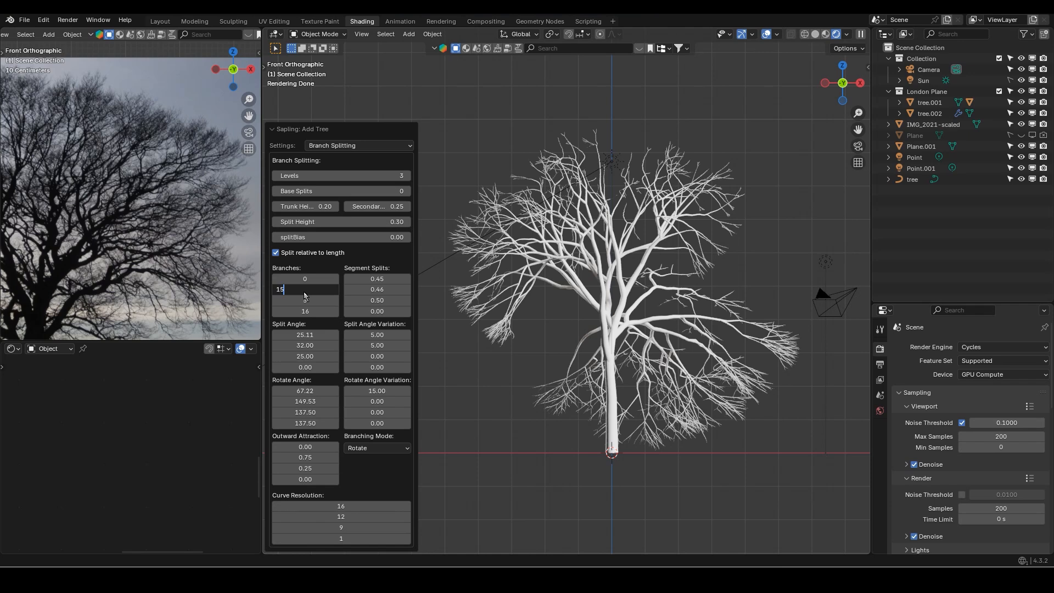
key("Return")
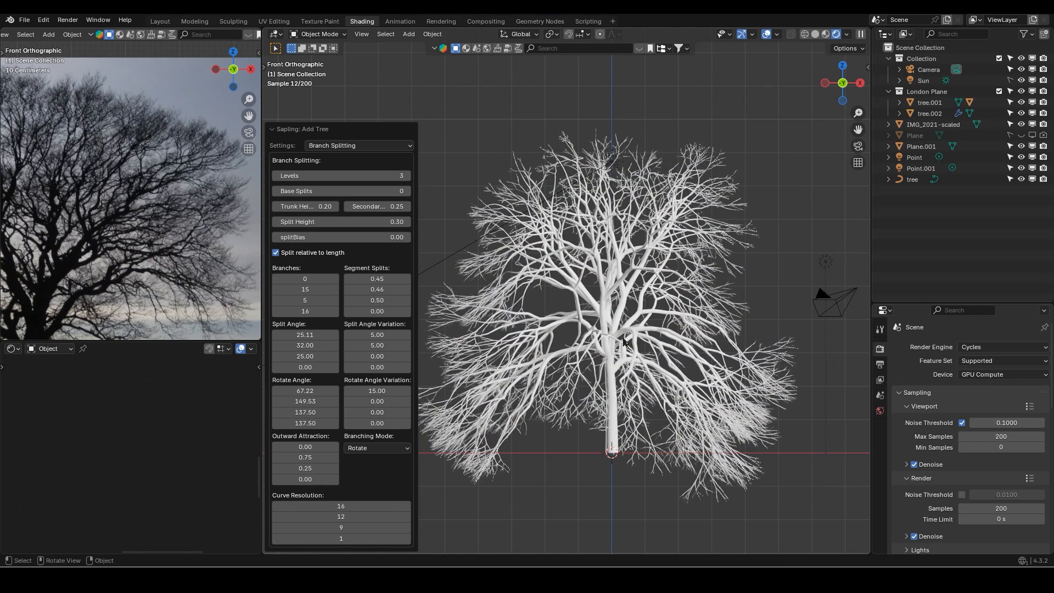
Compare the full tree with the reference photo and reduce Levels to 2
scroll(624, 343, "down", 1)
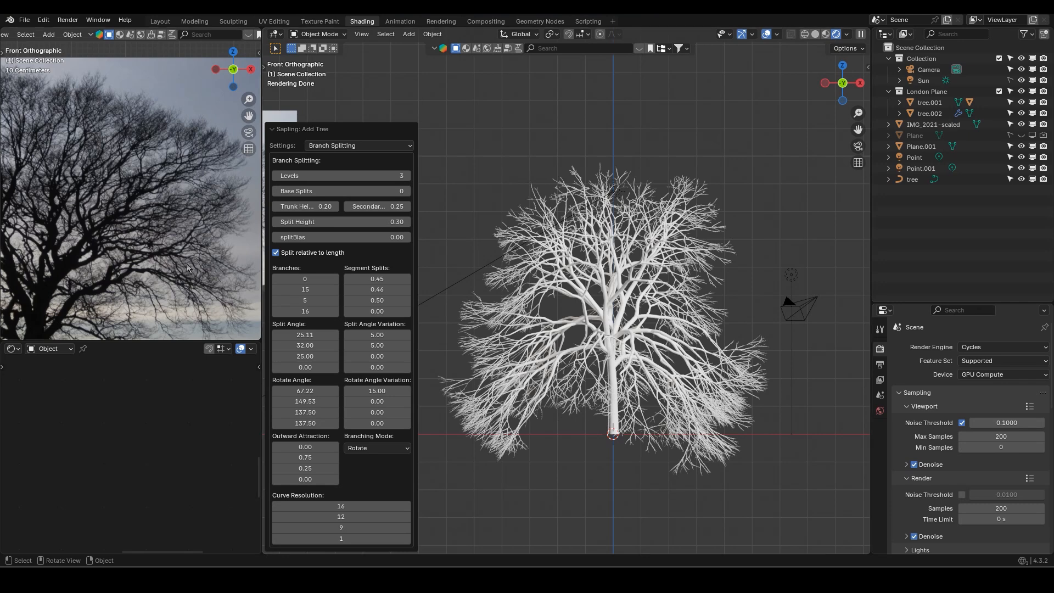
scroll(187, 263, "down", 5)
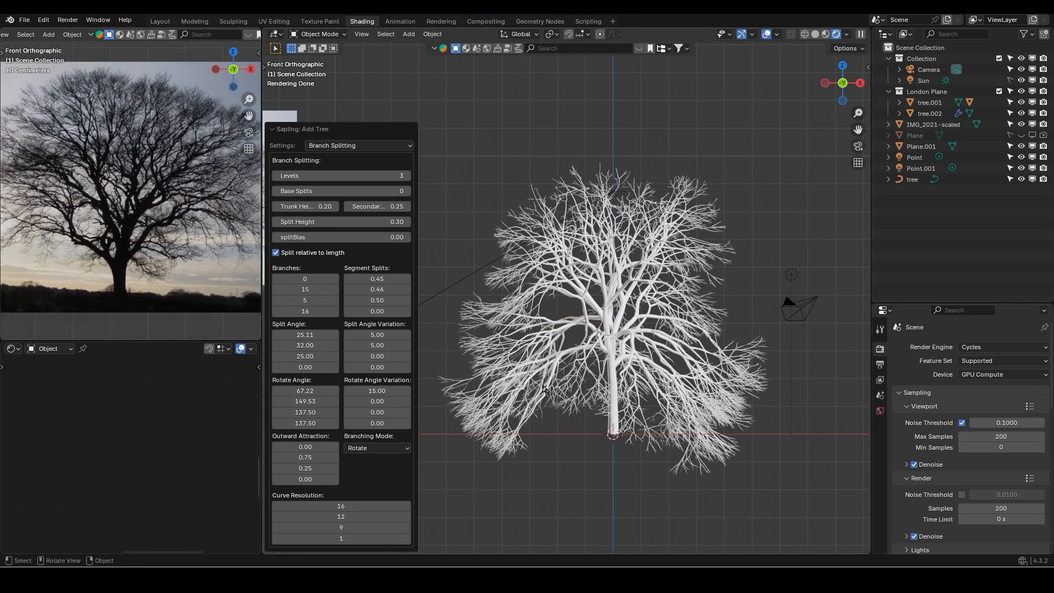
middle_click_drag(543, 388, 516, 338, "shift")
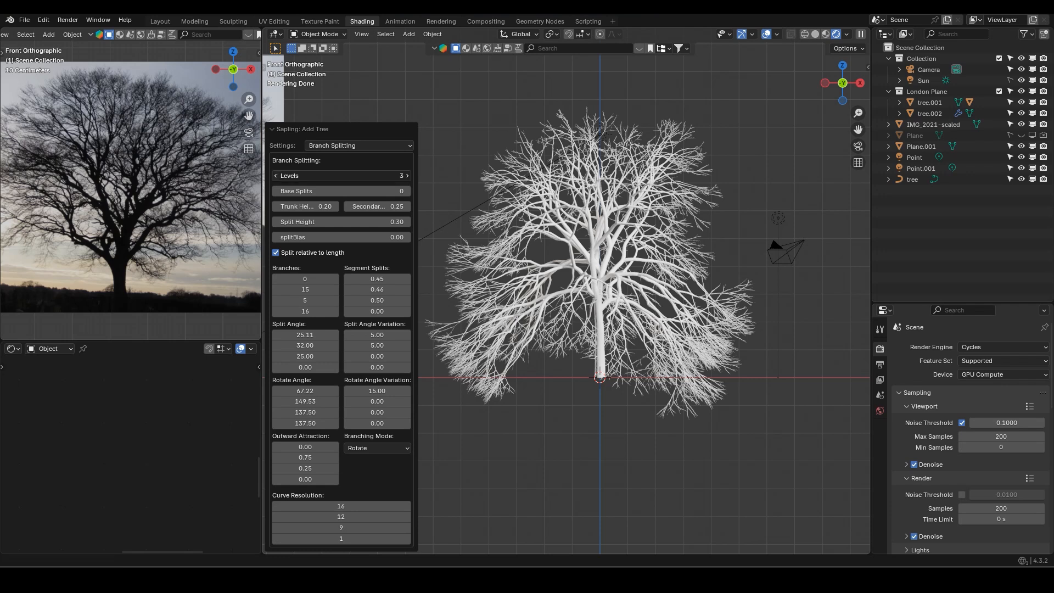
left_click(275, 175)
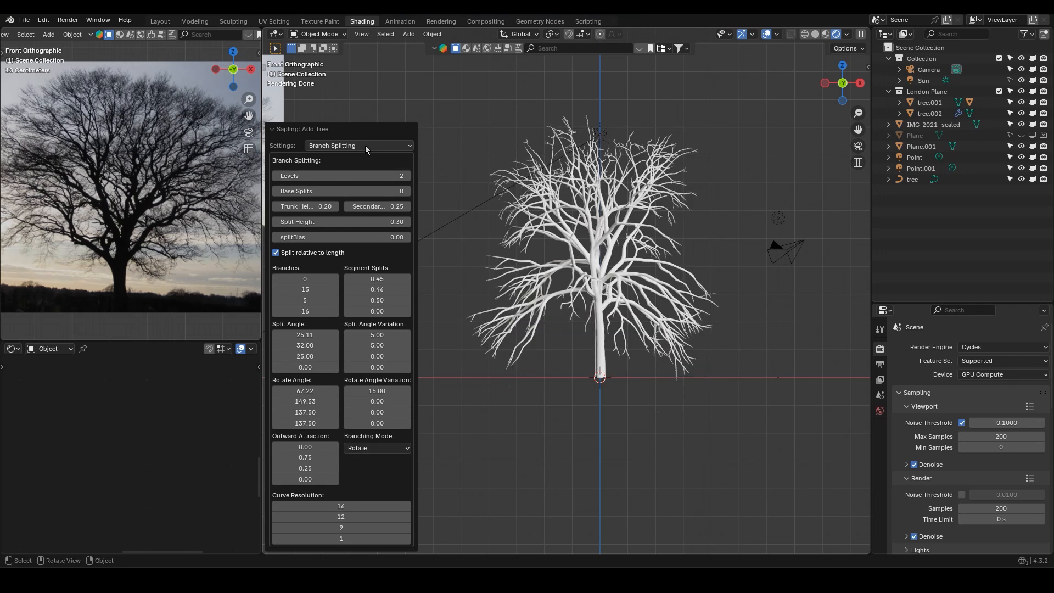
Set the second-level Vertical Attraction to 0.07 and Back Curvature to 32.64 in the Branch Growth settings
left_click(356, 146)
left_click(357, 195)
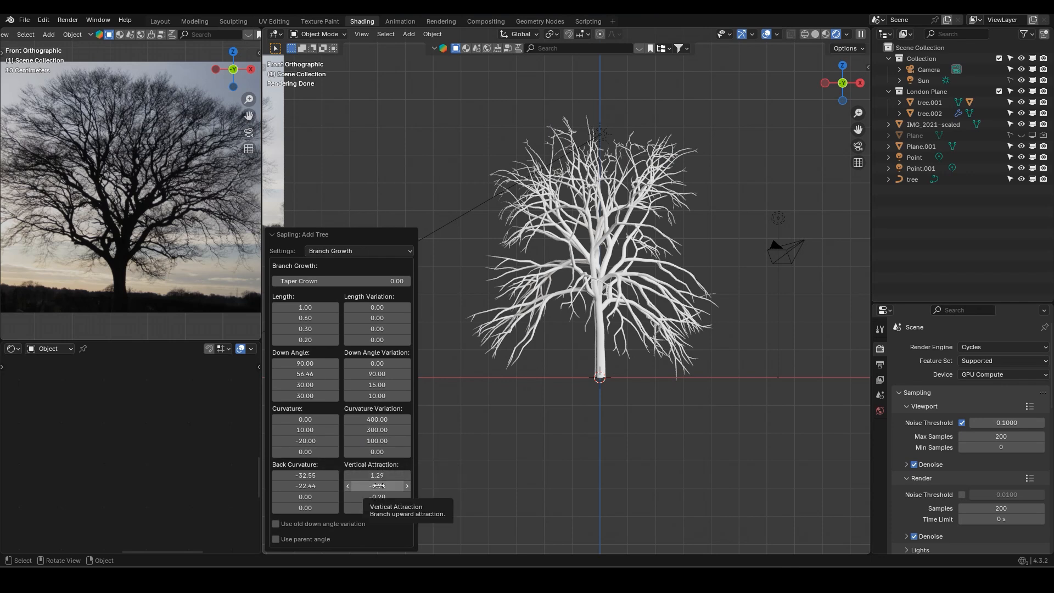
mouse_move(379, 485)
left_mouse_down()
mouse_move(435, 486)
mouse_move(395, 485)
left_mouse_up()
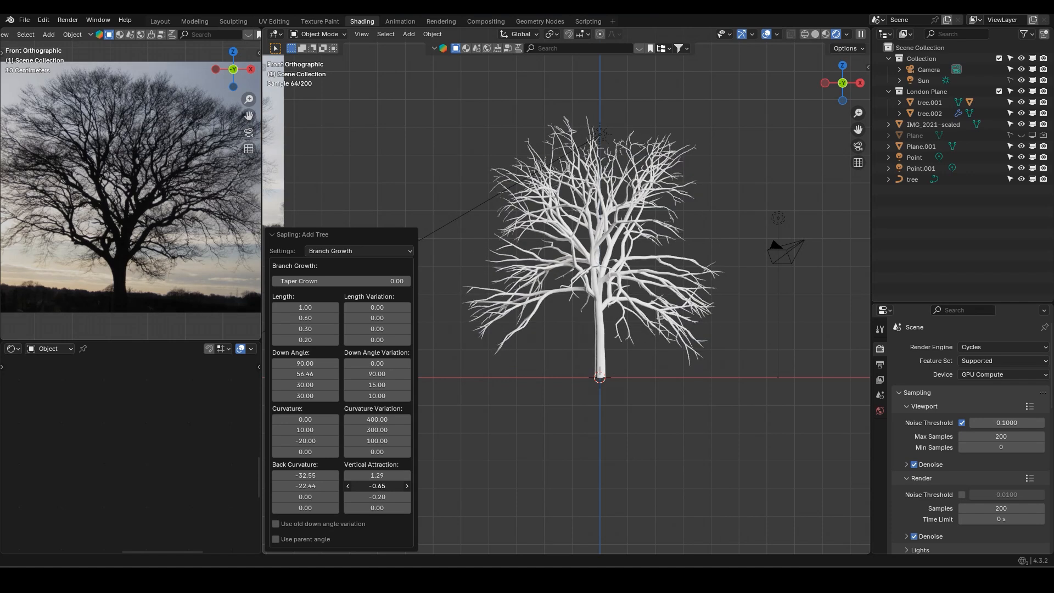
left_click_drag(377, 485, 382, 485)
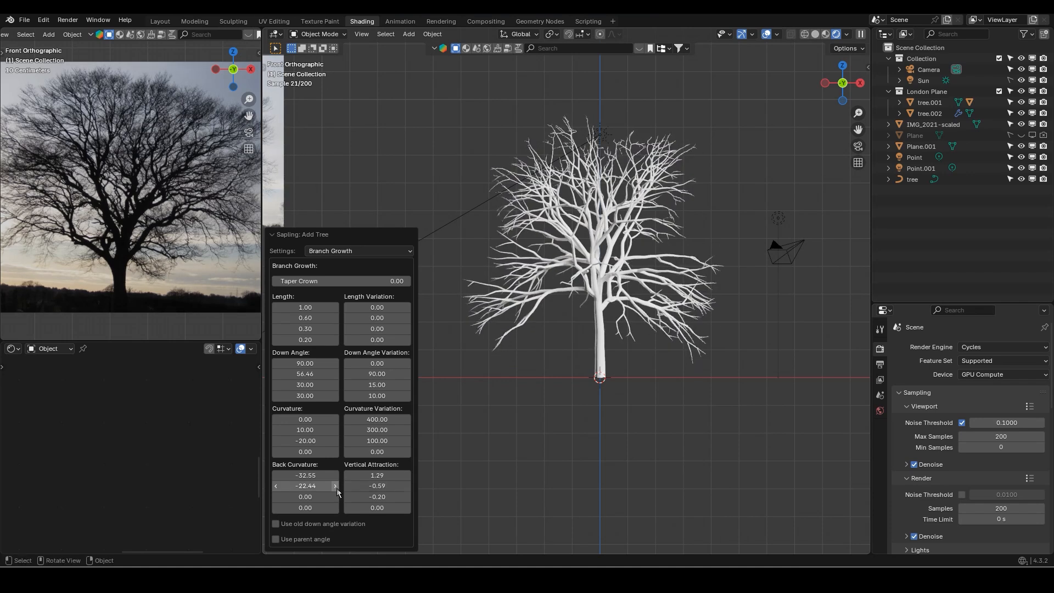
left_click_drag(305, 485, 309, 486)
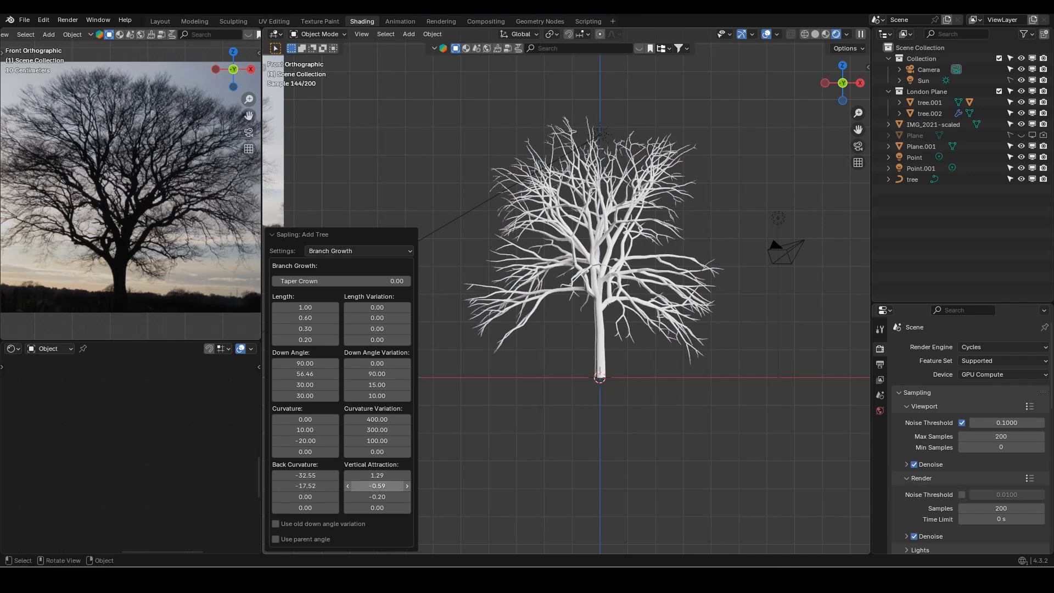
left_click_drag(377, 486, 414, 485)
left_click_drag(292, 485, 330, 487)
scroll(123, 233, "down", 1)
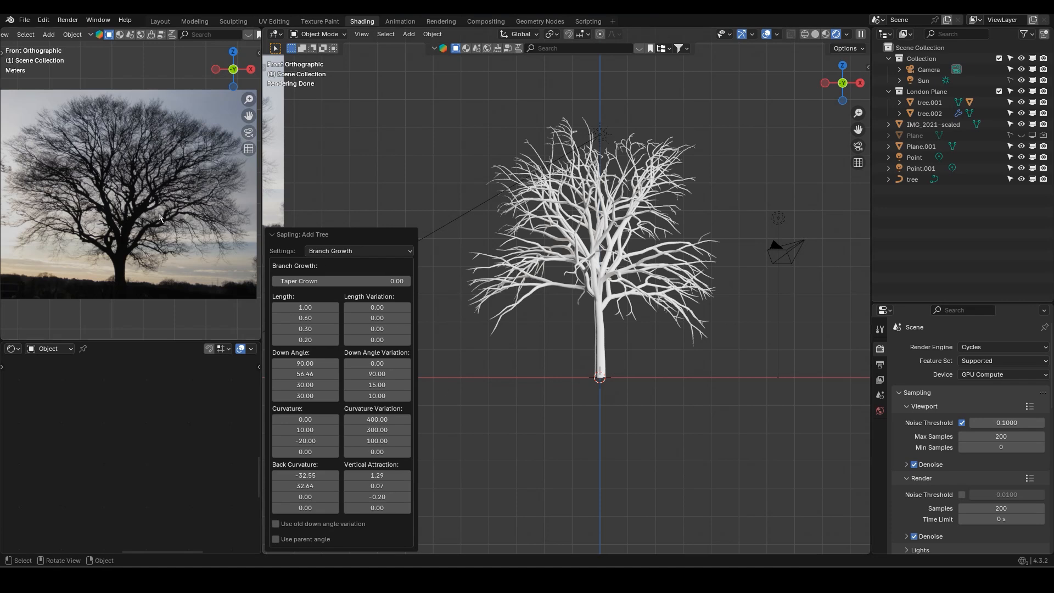
Set Levels to 3 in the Branch Splitting settings and view the tree from the top
left_click(374, 249)
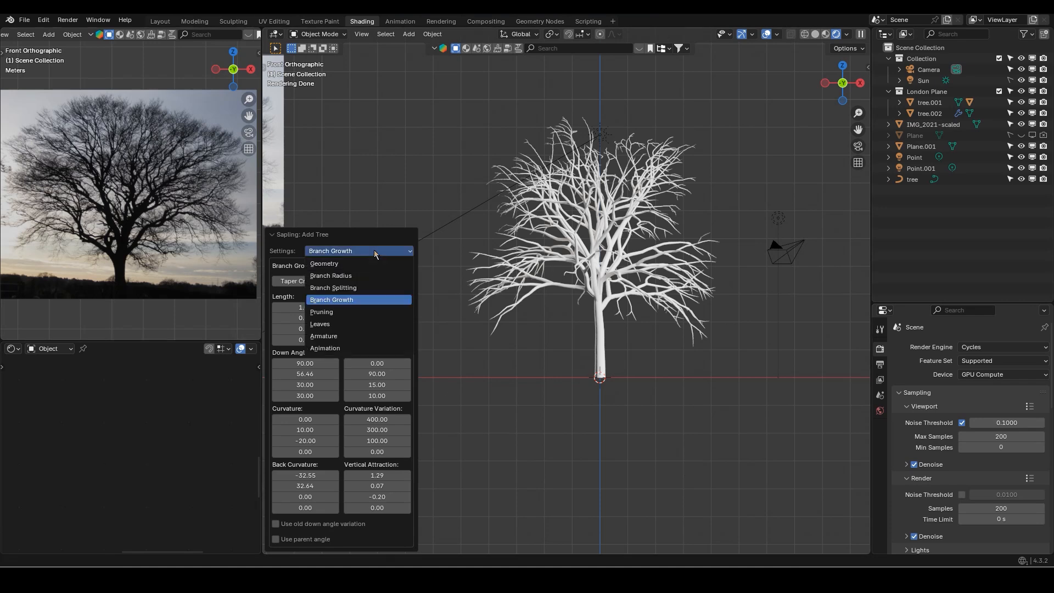
left_click(344, 289)
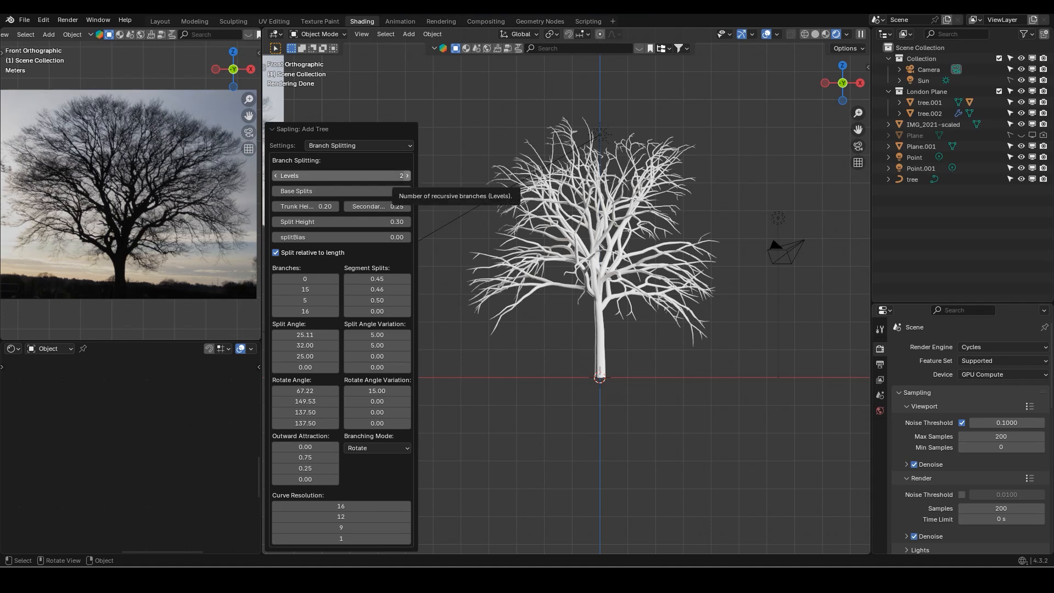
left_click(407, 175)
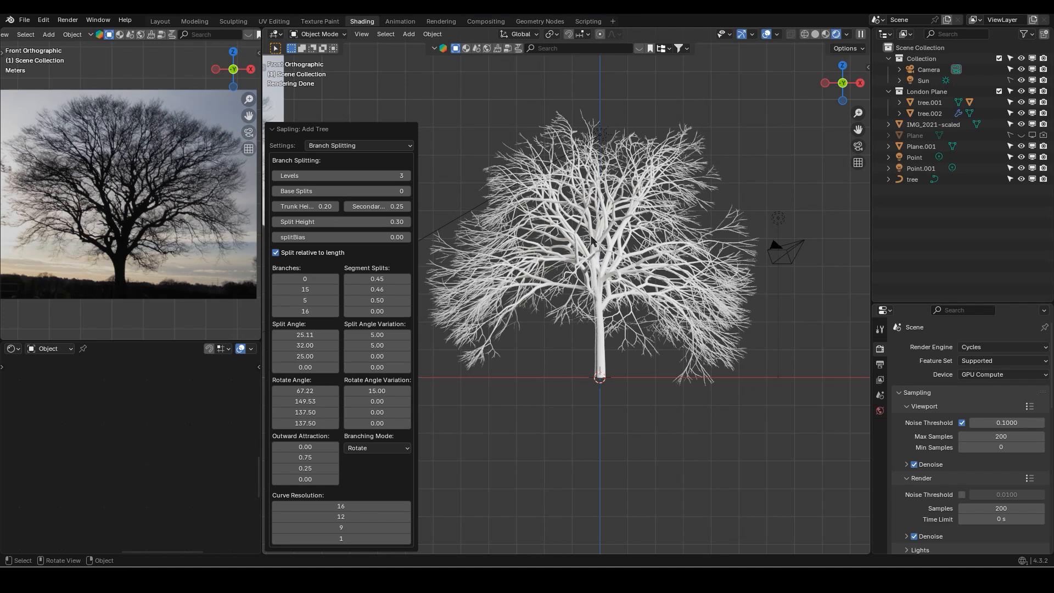
mouse_move(596, 239)
middle_mouse_down()
mouse_move(560, 257)
mouse_move(572, 229)
mouse_move(607, 233)
middle_mouse_up()
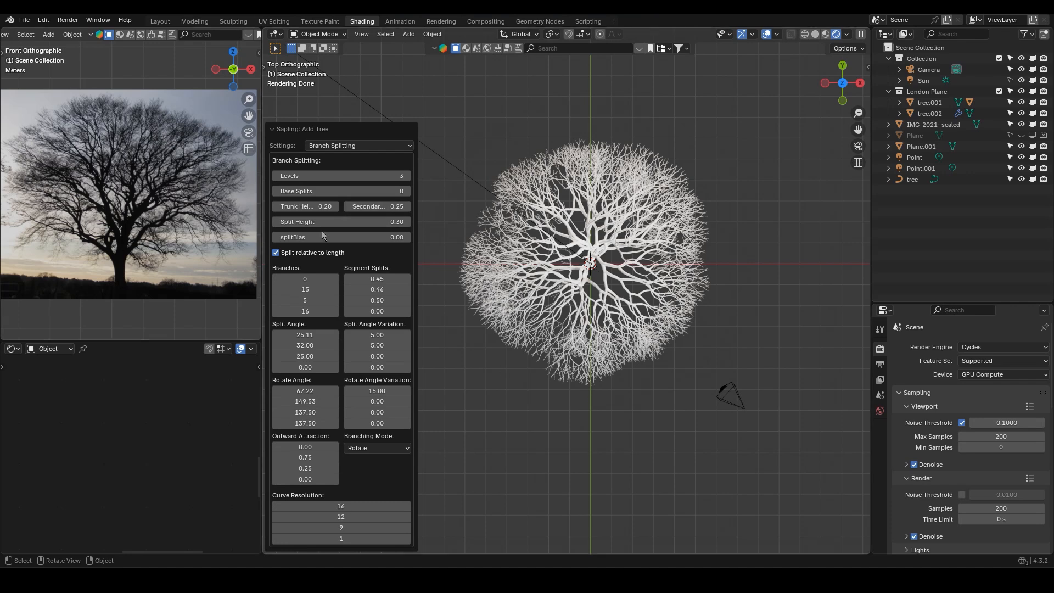
Set the third-level Branches value of the sapling tree to 15
key("KP_1")
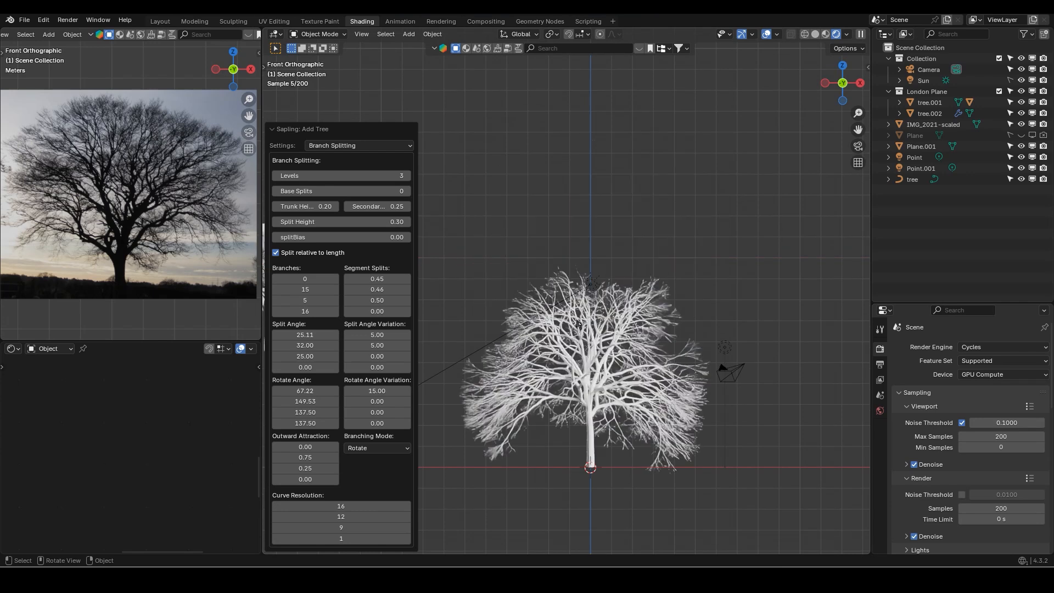
middle_click_drag(620, 277, 641, 219, "shift")
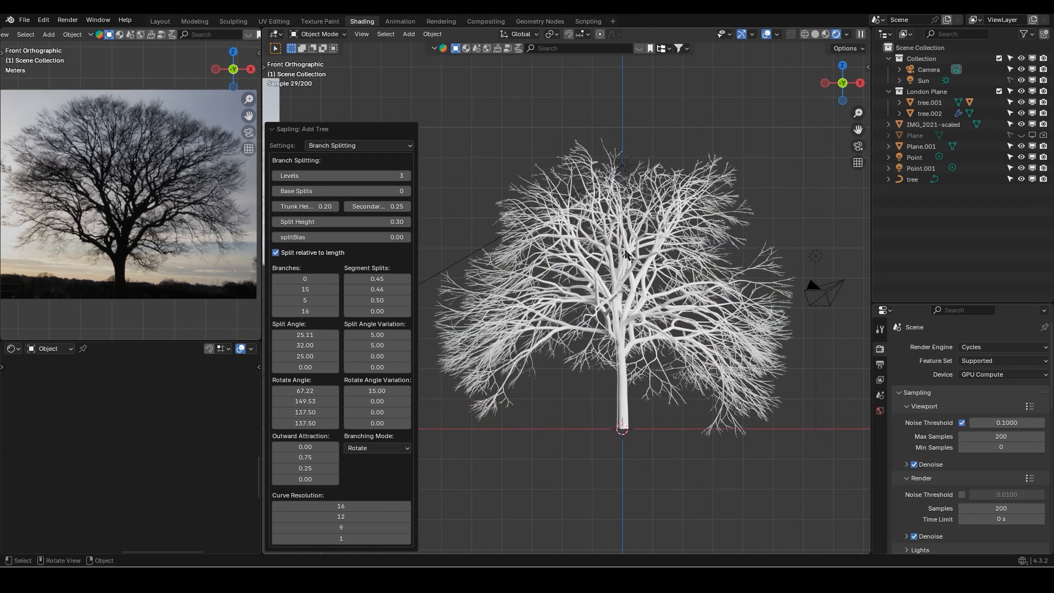
middle_click_drag(635, 317, 636, 316, "shift")
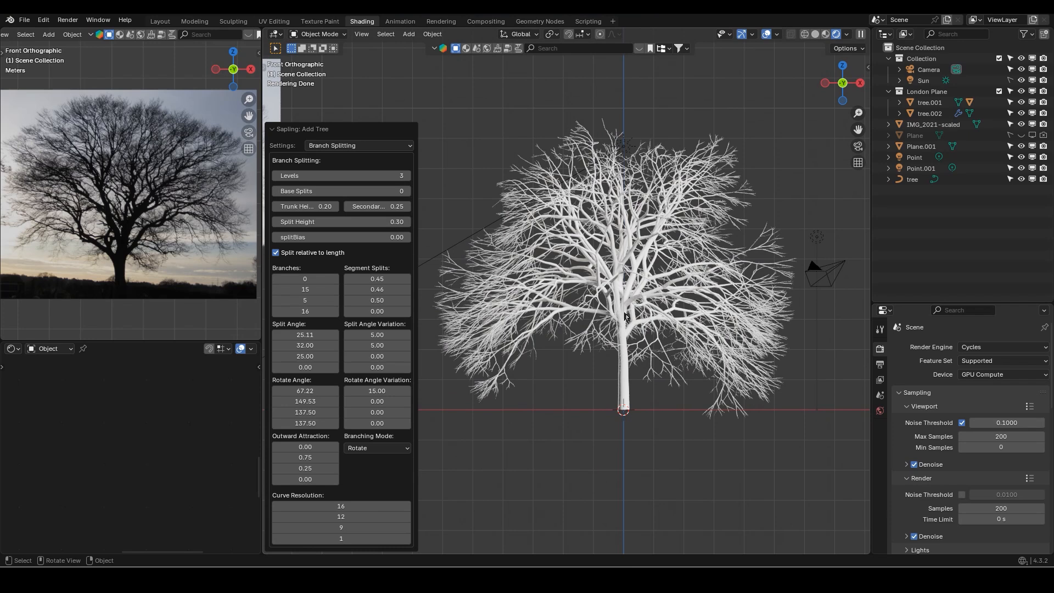
left_click(314, 301)
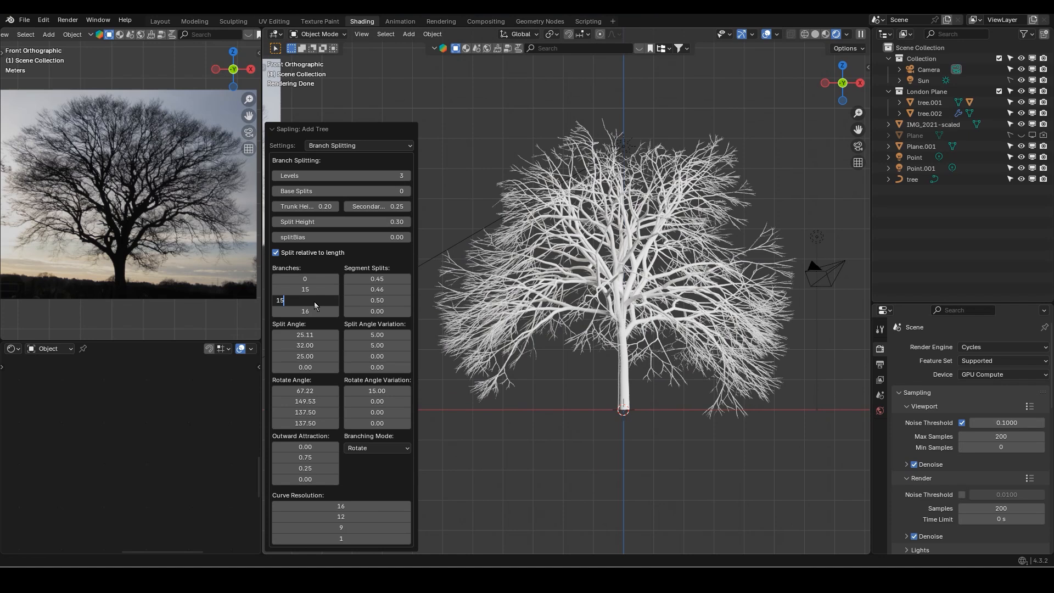
key("Return")
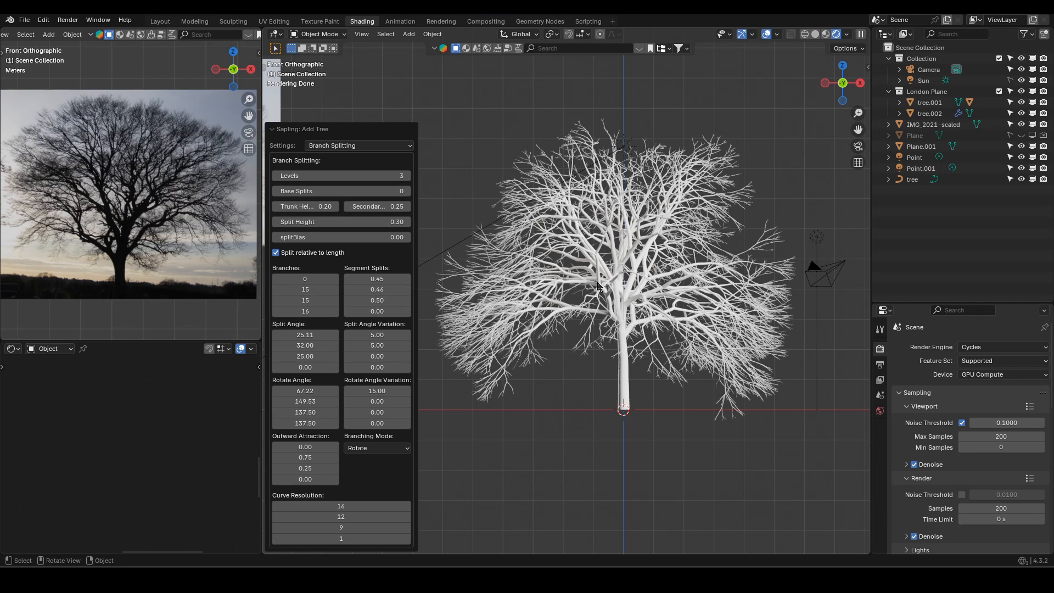
Set the third-level Segment Splits value to 0.70
key("KP_7")
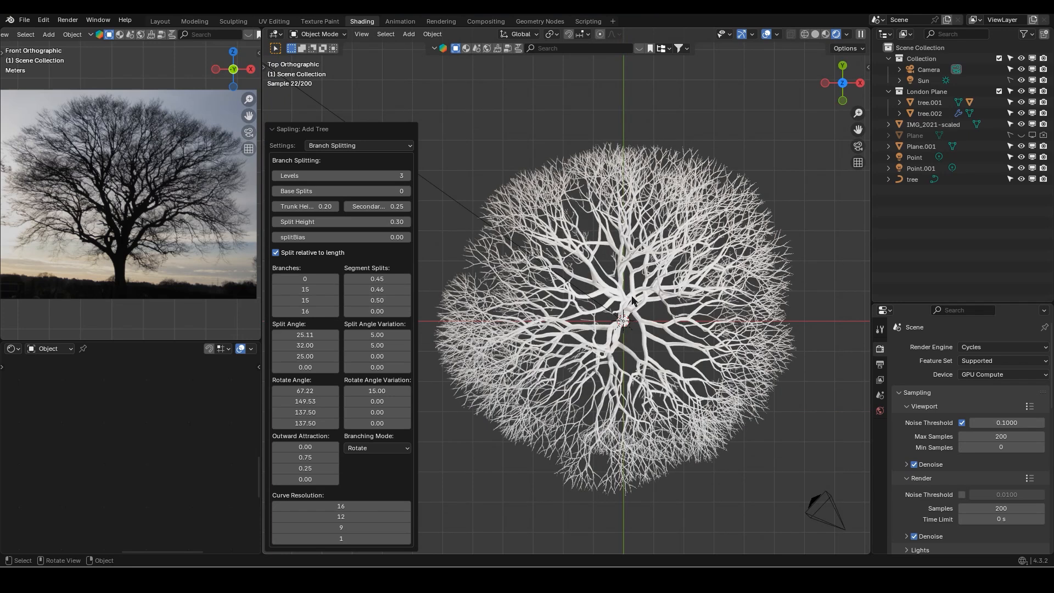
key("KP_1")
scroll(606, 295, "up", 1)
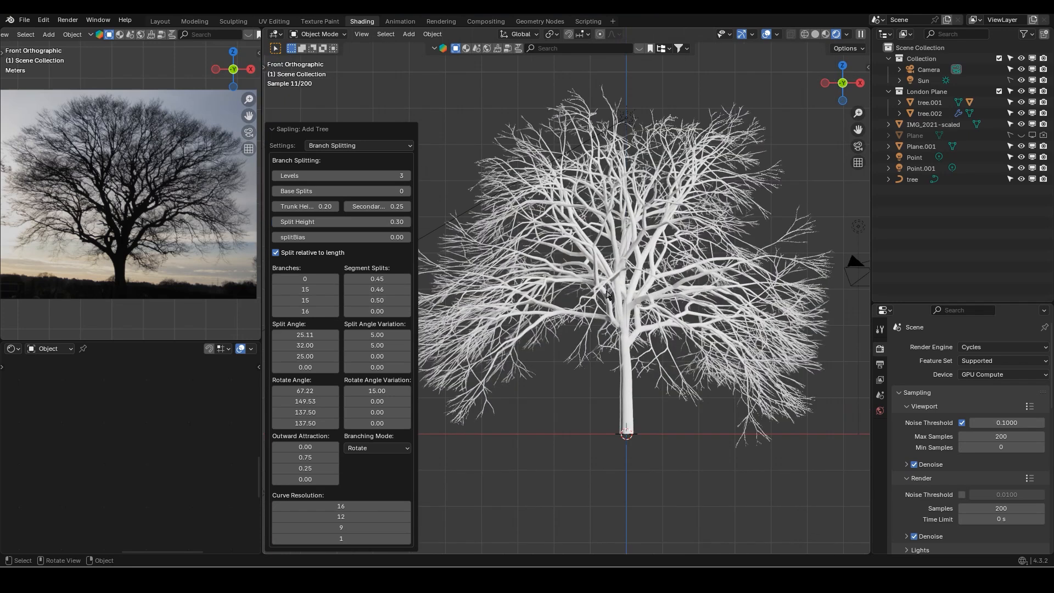
middle_click_drag(614, 279, 633, 248, "shift")
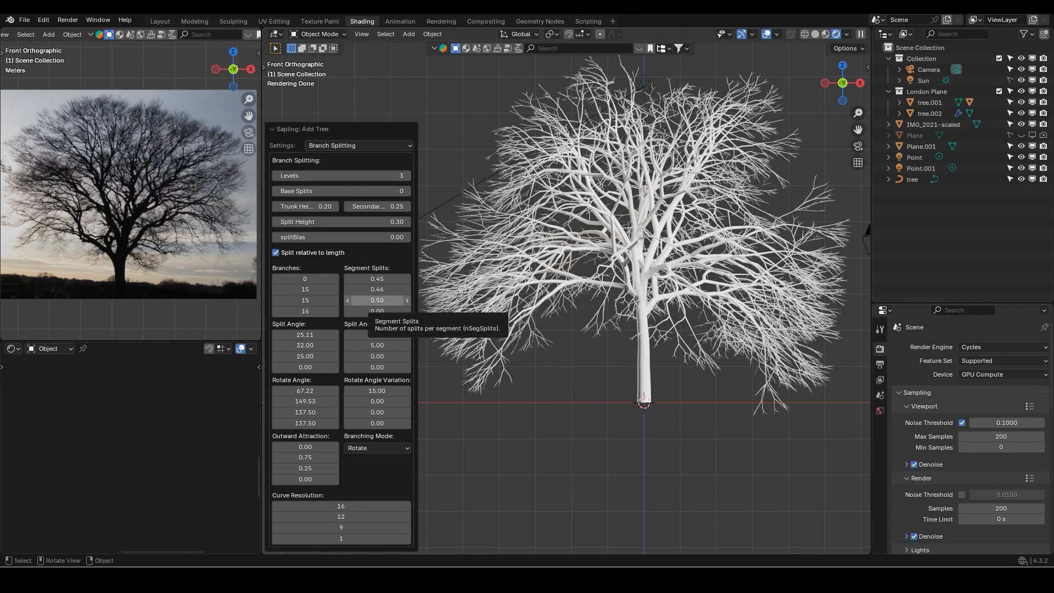
left_click(391, 303)
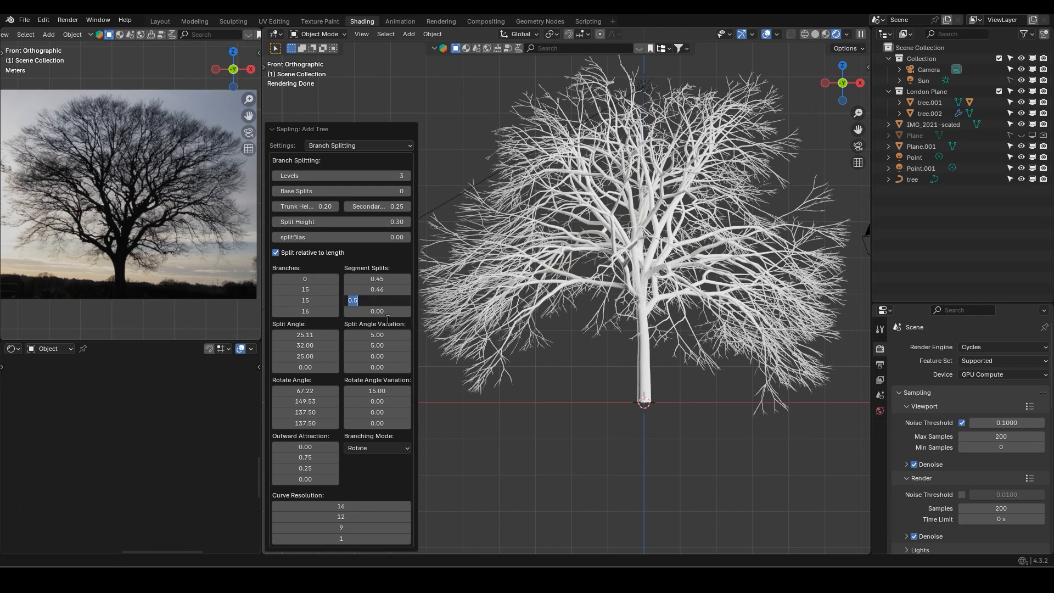
key("BackSpace")
key("Return")
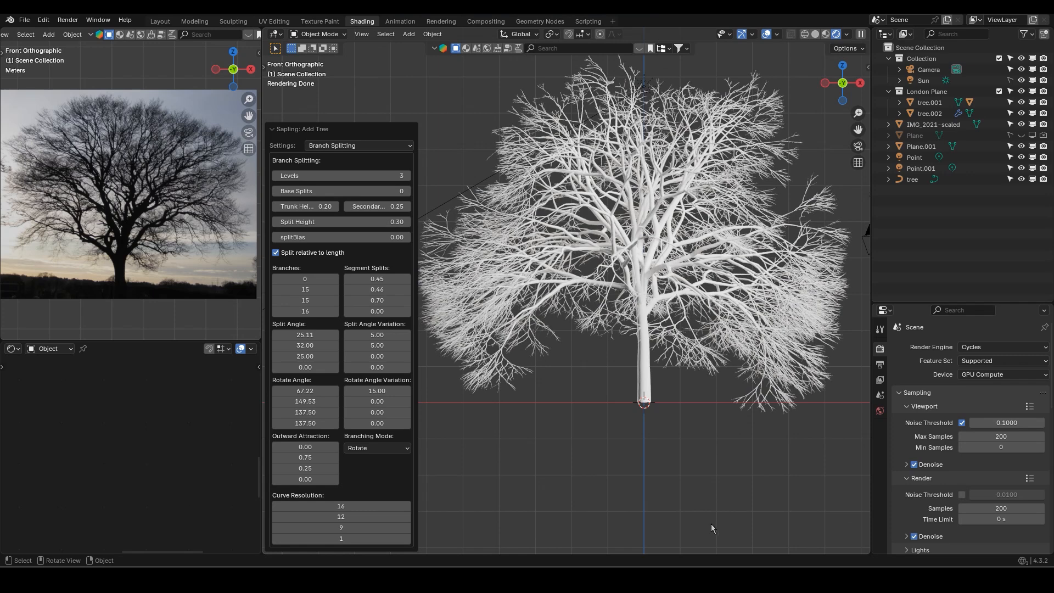
Set the first-level Segment Splits value to 0.50
key("KP_7")
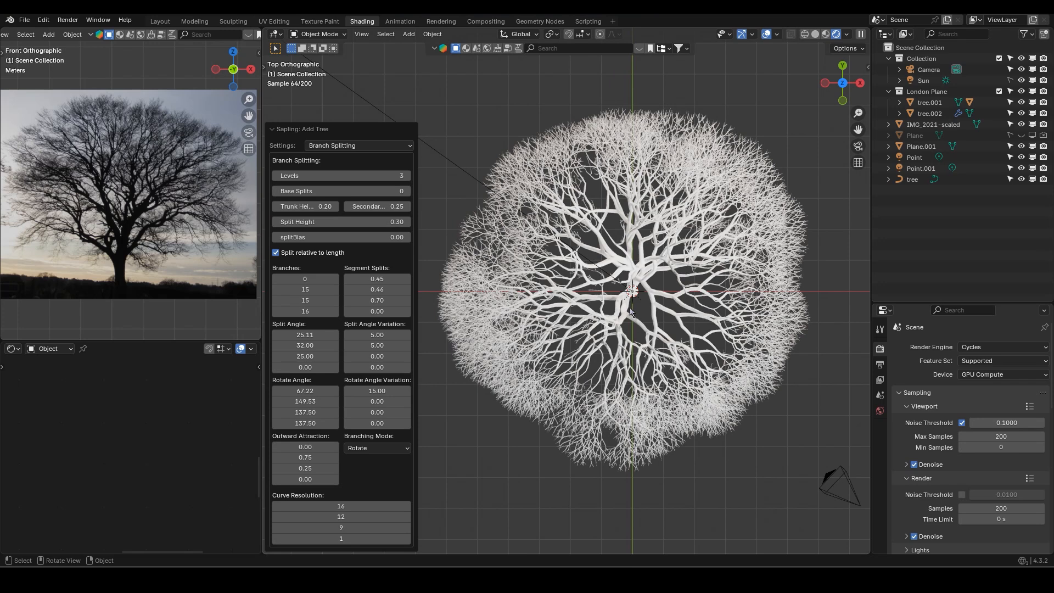
key("KP_1")
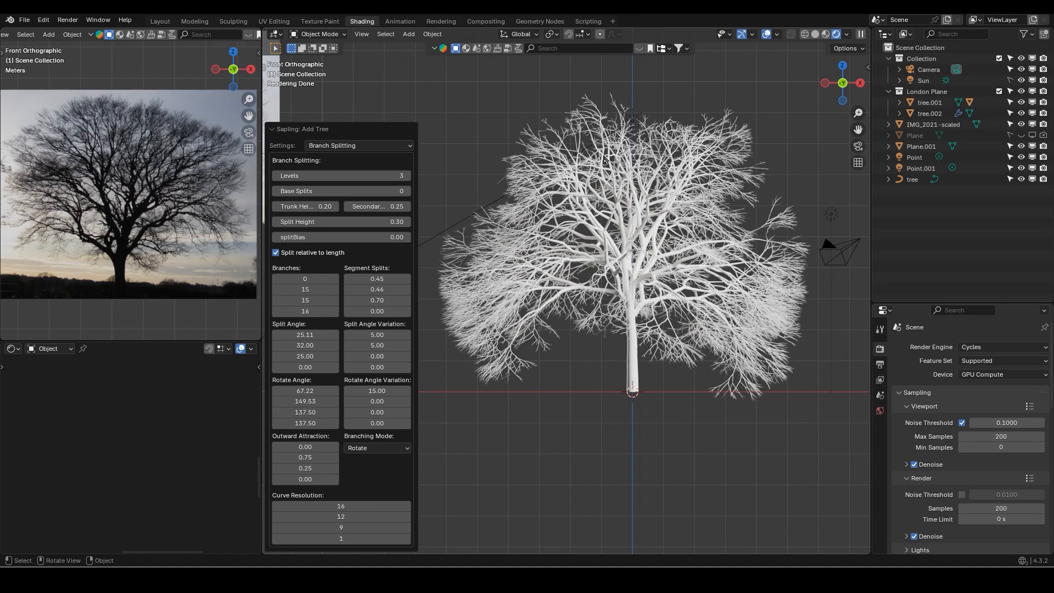
left_click(376, 278)
key("BackSpace")
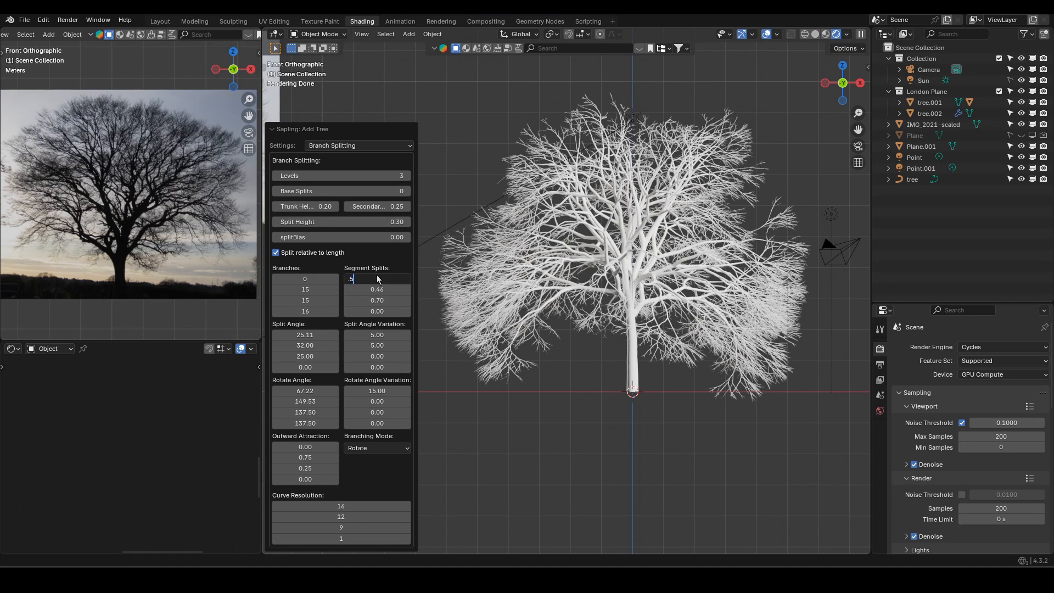
type(".5")
key("Return")
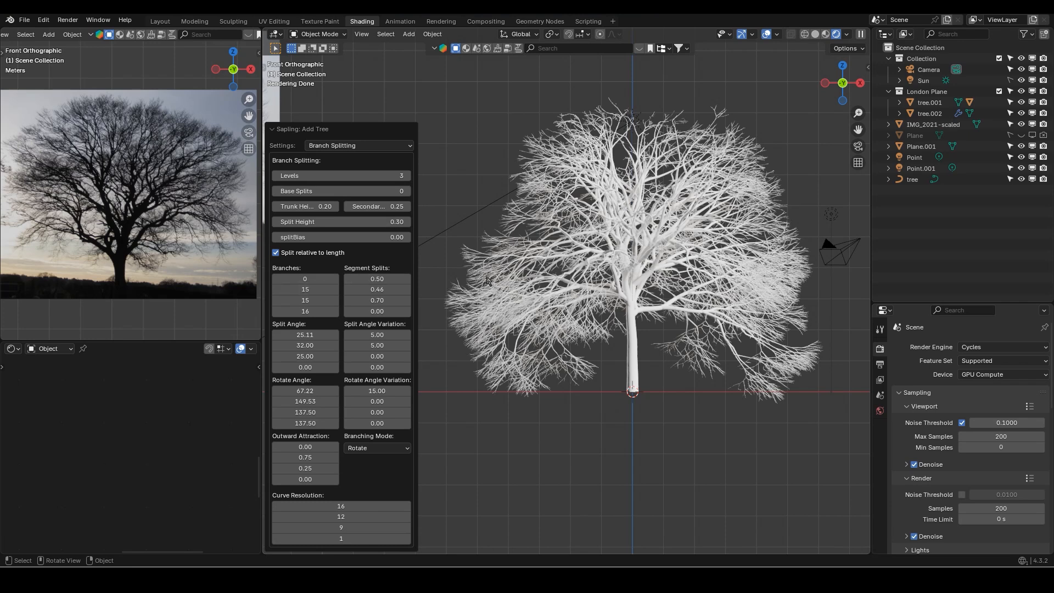
Examine the tree's crown and trunk splits from an angle and from the front against the reference photo
middle_click_drag(612, 284, 695, 297)
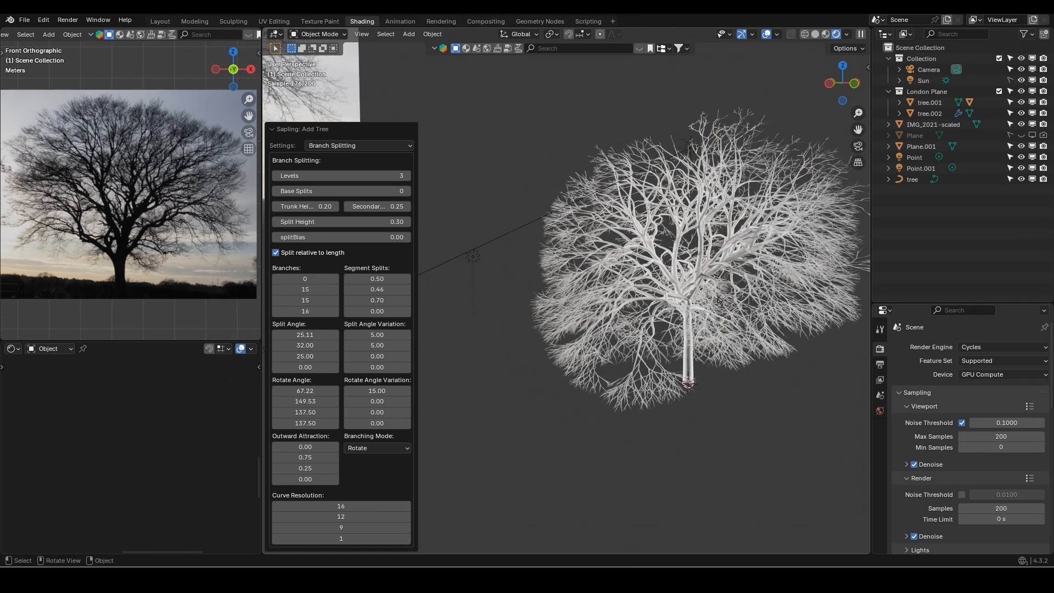
key("KP_1")
scroll(790, 258, "up", 2)
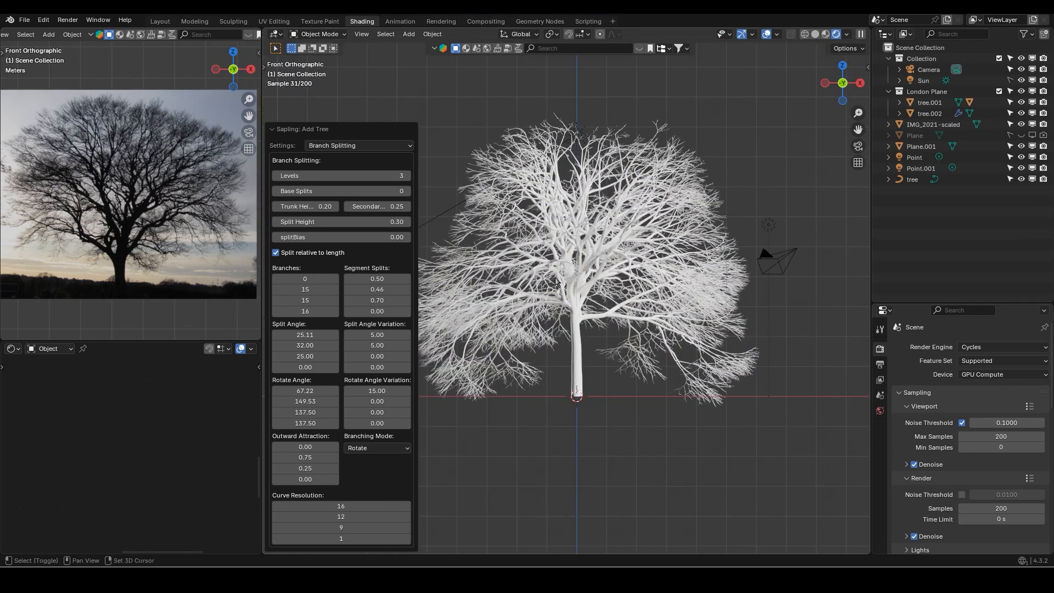
middle_click_drag(555, 281, 587, 259, "shift")
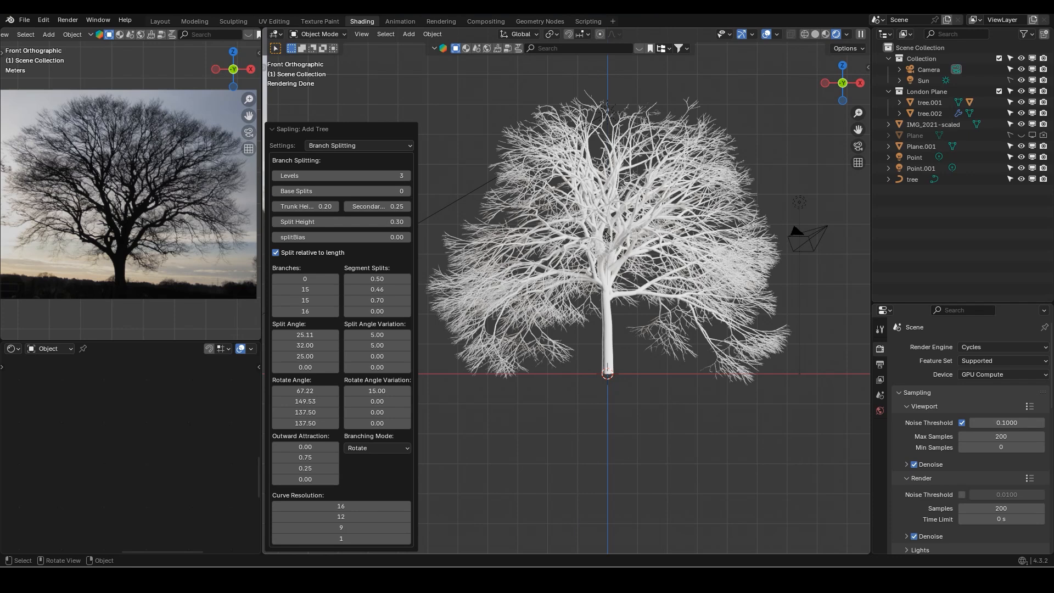
middle_click_drag(602, 239, 601, 243)
key("KP_1")
scroll(598, 217, "down", 1)
scroll(601, 248, "down", 1)
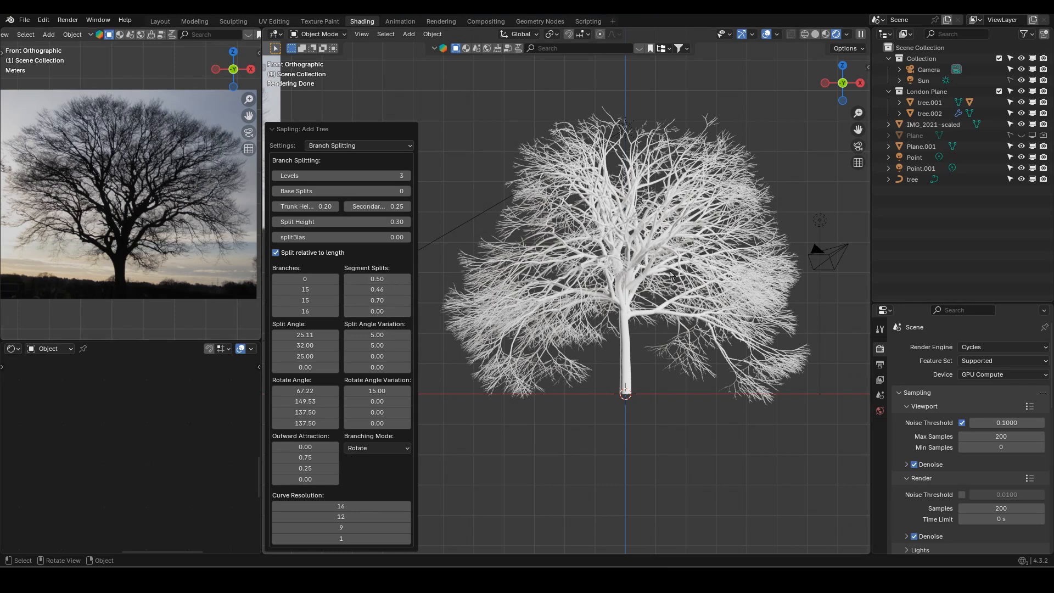
scroll(571, 357, "up", 4)
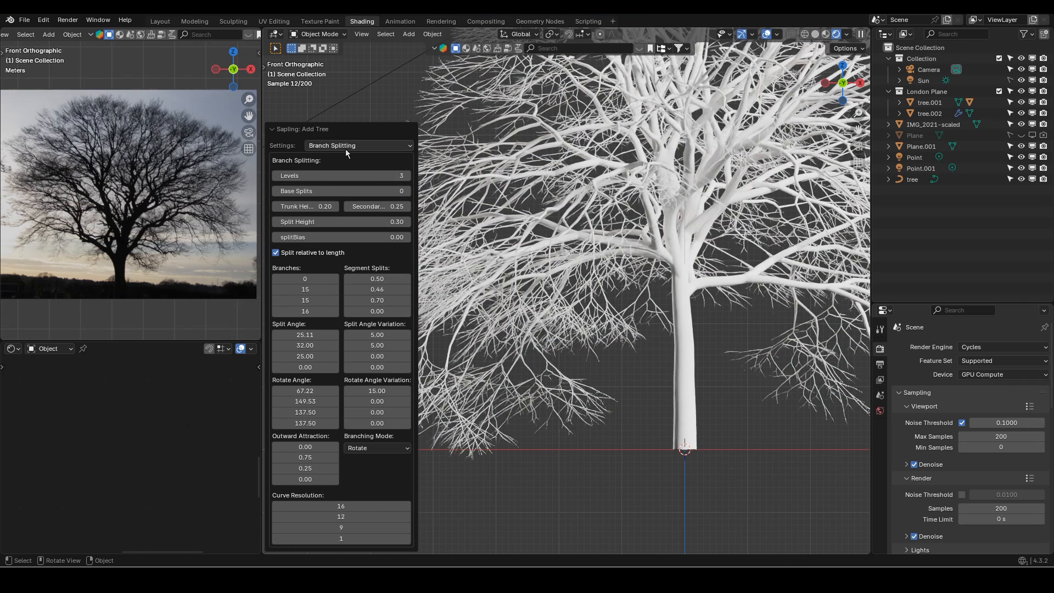
Within the Branch Splitting settings, set the second-level Branches value to 5 and the third-level value to 10
left_click(345, 147)
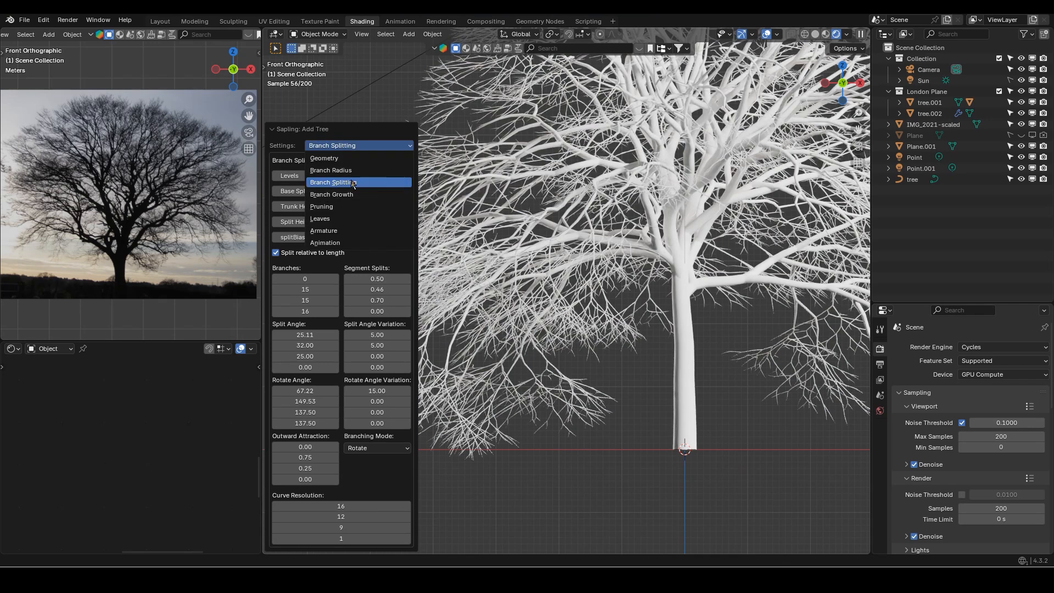
left_click(351, 188)
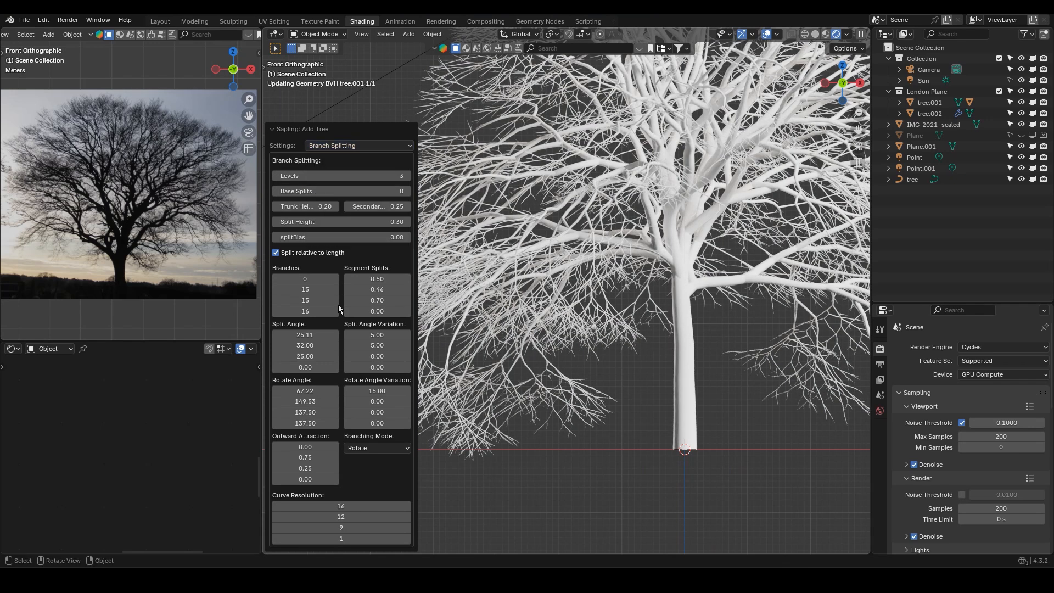
left_click(305, 289)
type("5")
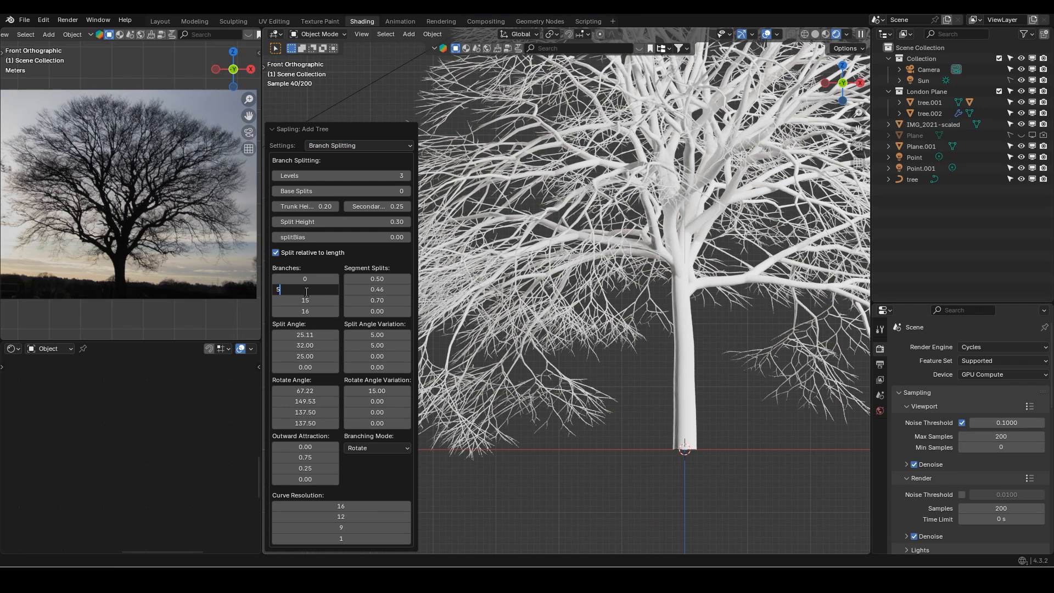
key("Return")
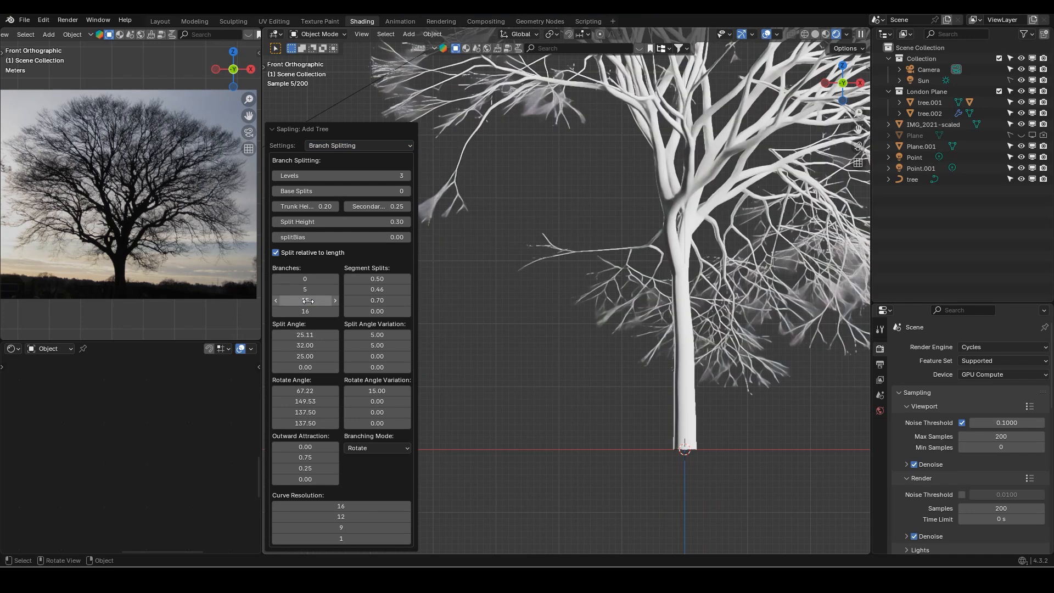
left_click(306, 300)
type("10")
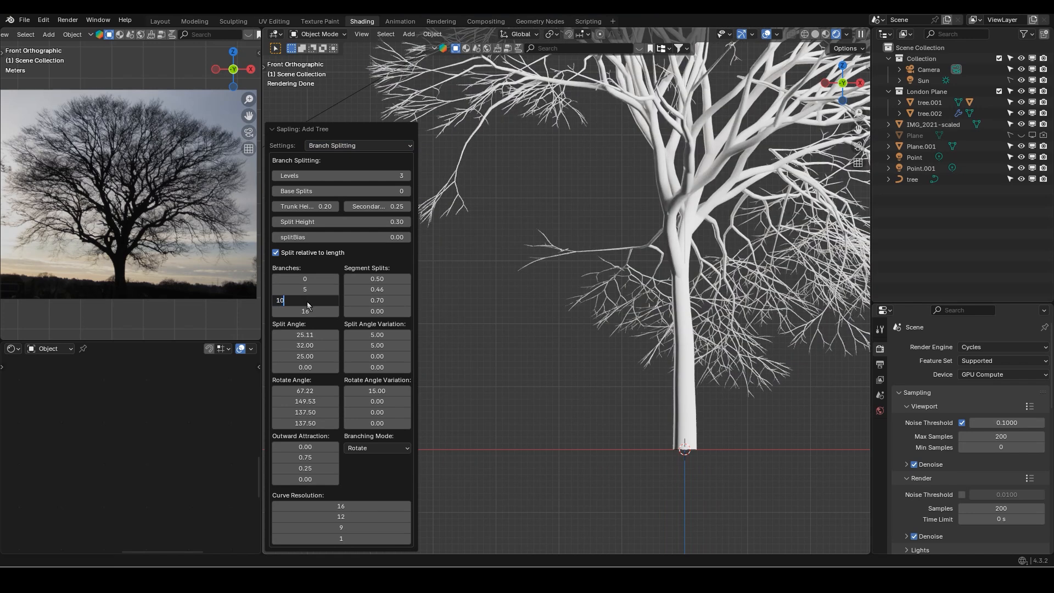
key("Return")
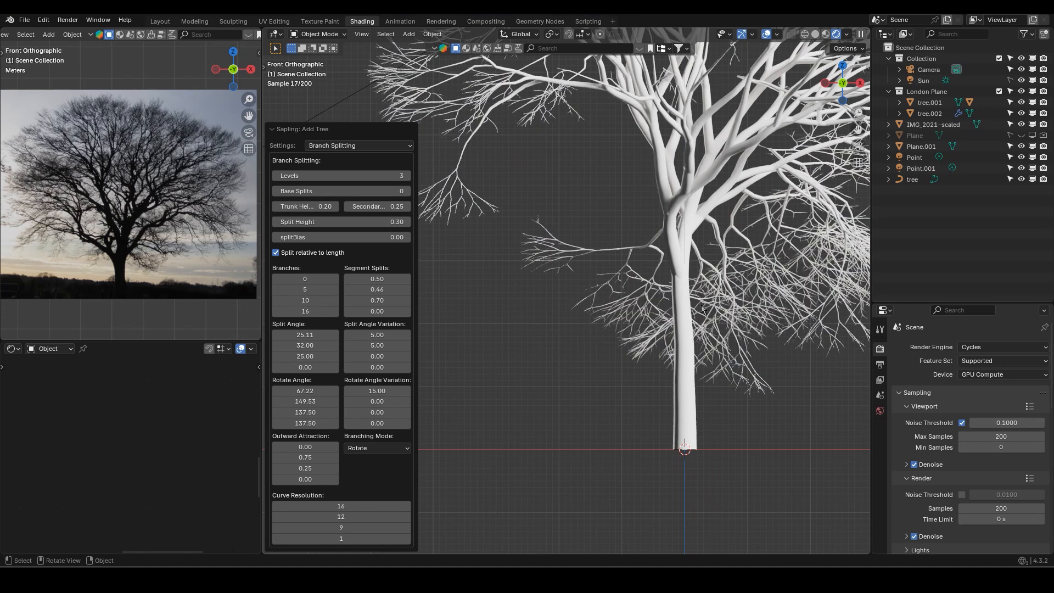
Inspect the outer branches and twigs of the tree from above
key("KP_7")
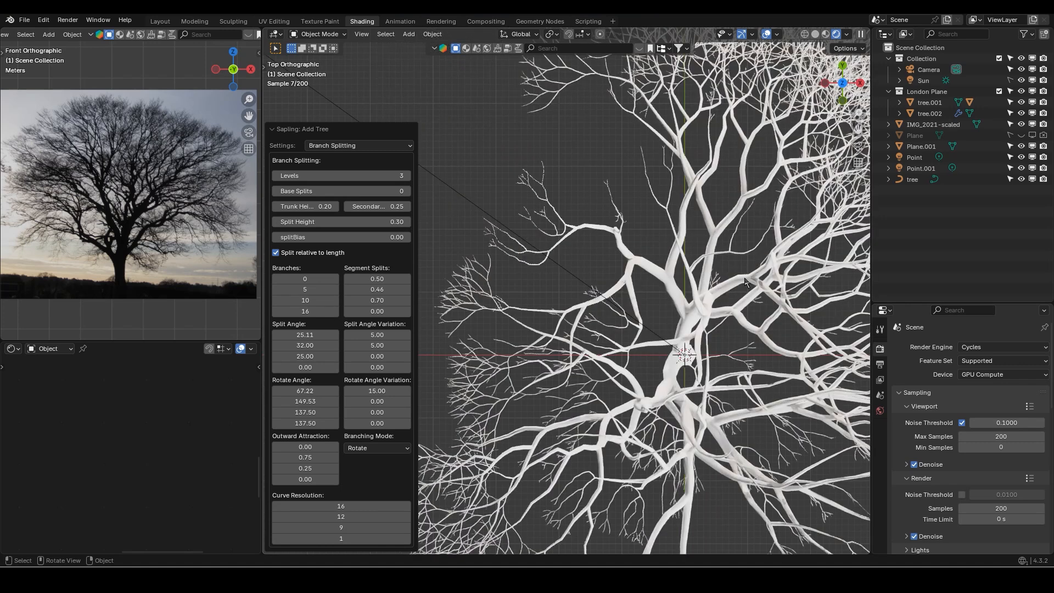
middle_click_drag(537, 277, 594, 304, "shift")
scroll(560, 292, "up", 2)
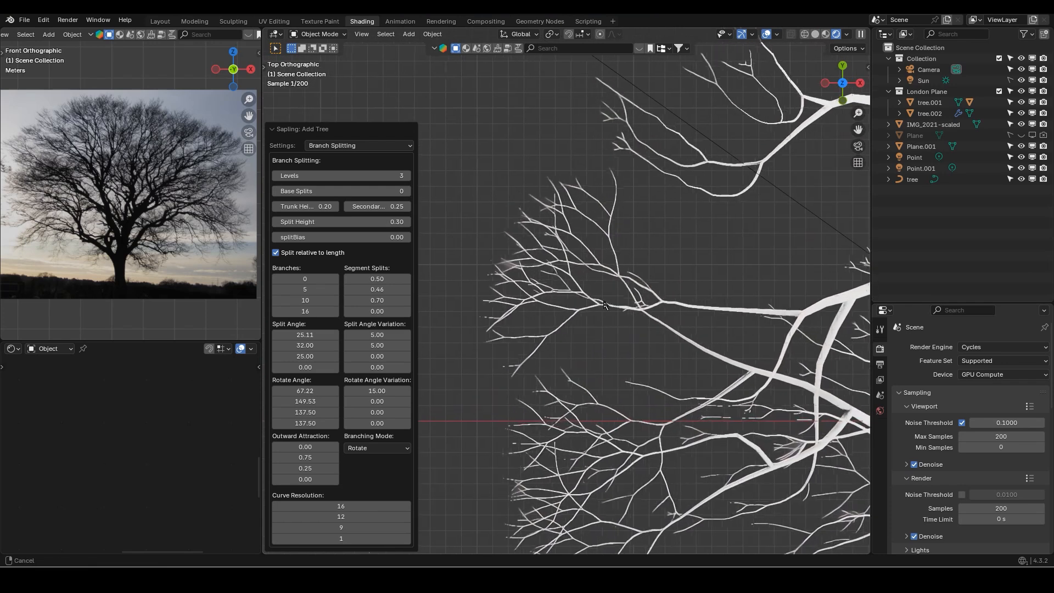
scroll(595, 304, "up", 1)
scroll(547, 312, "up", 1)
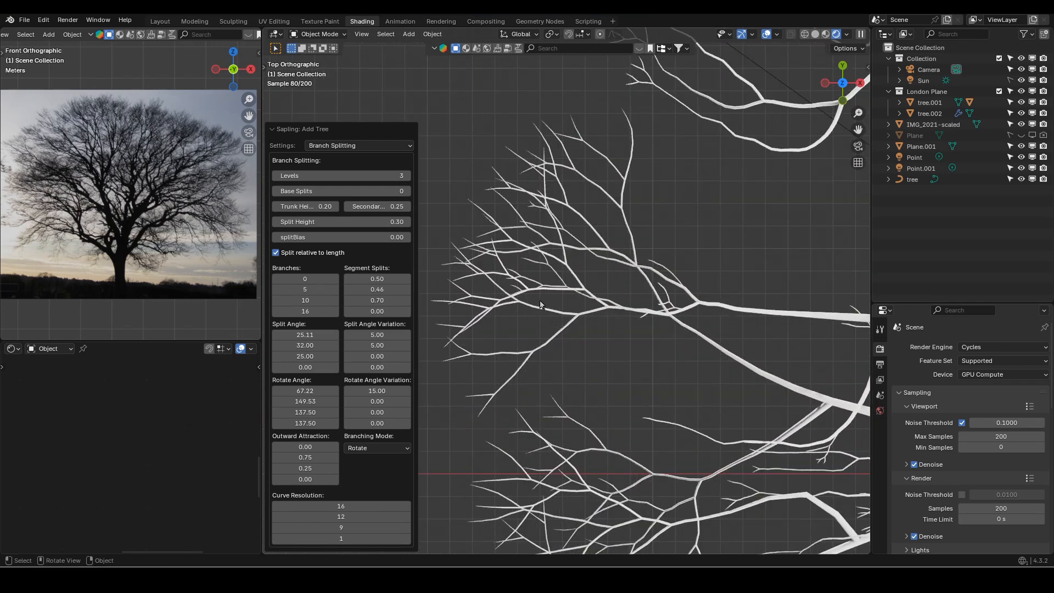
scroll(538, 302, "down", 4)
middle_click_drag(675, 326, 621, 266, "shift")
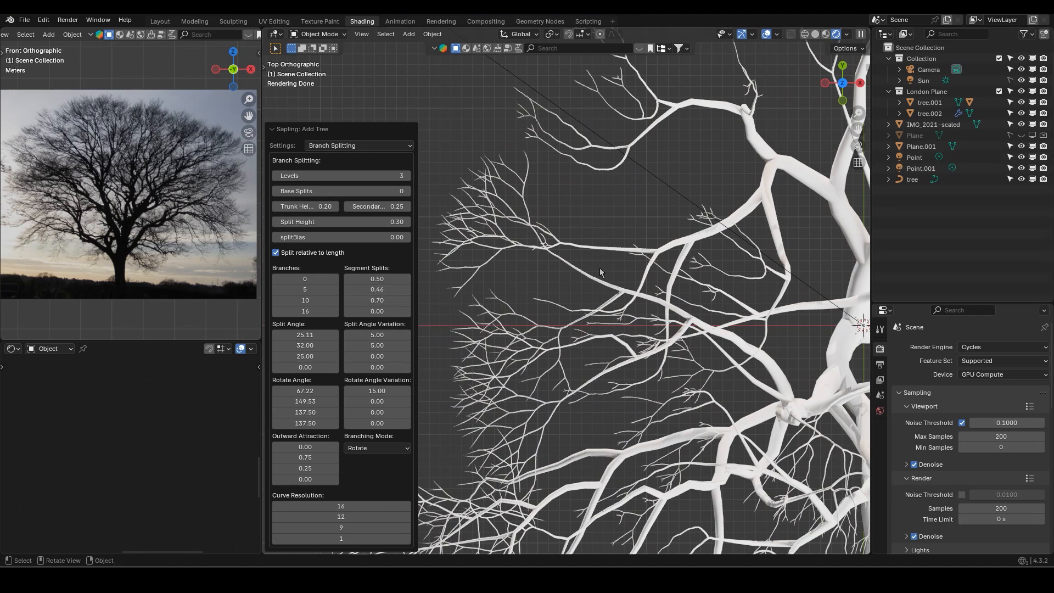
Raise the second-level Segment Splits value to 0.55 and check the tree from above and from the front
left_click(406, 288)
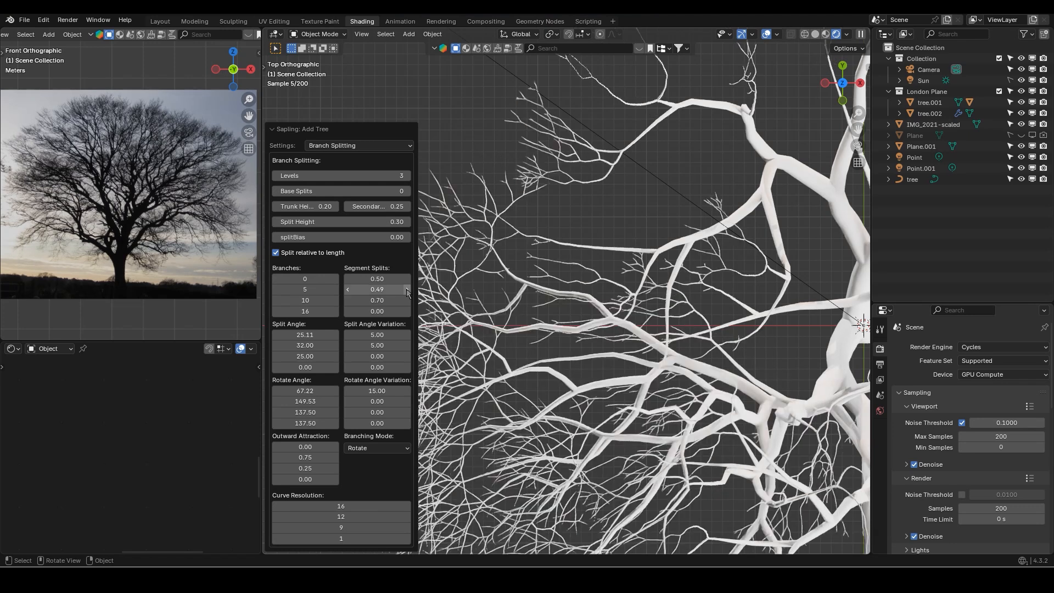
left_click(407, 289)
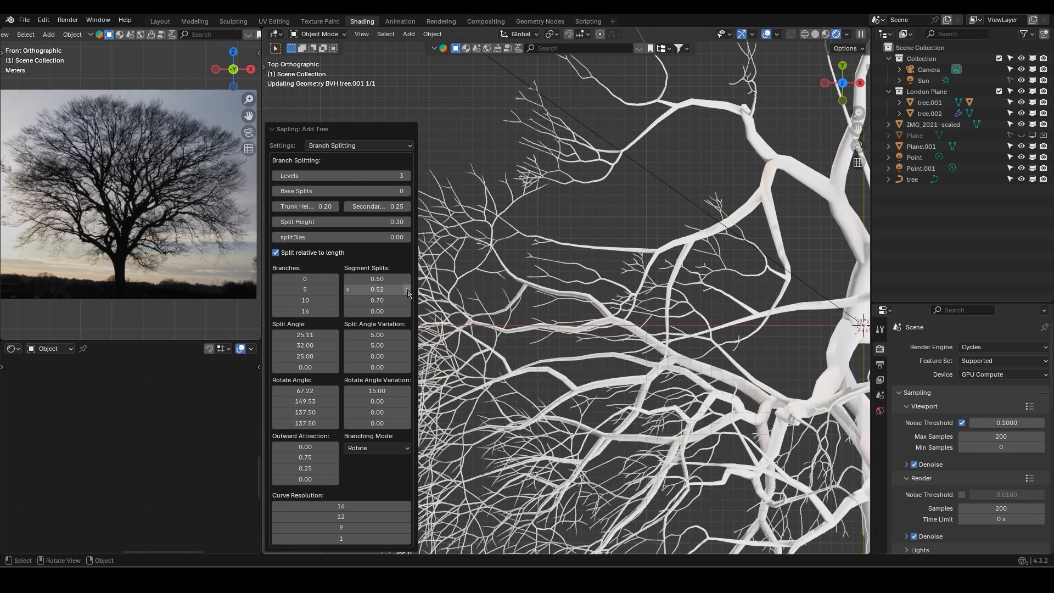
scroll(631, 272, "down", 4)
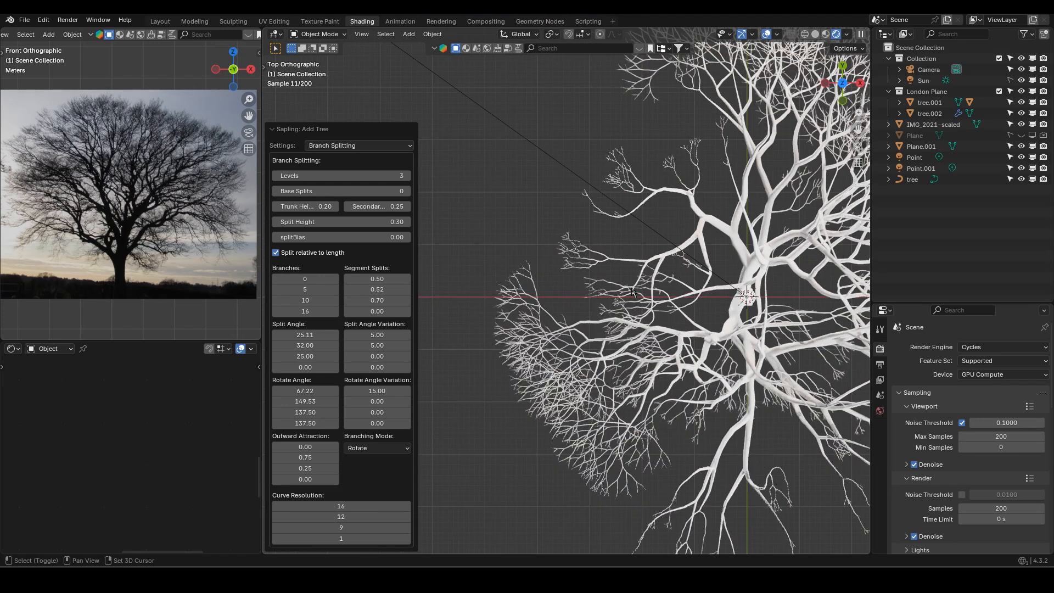
middle_click_drag(650, 327, 548, 233, "shift")
scroll(549, 234, "down", 1)
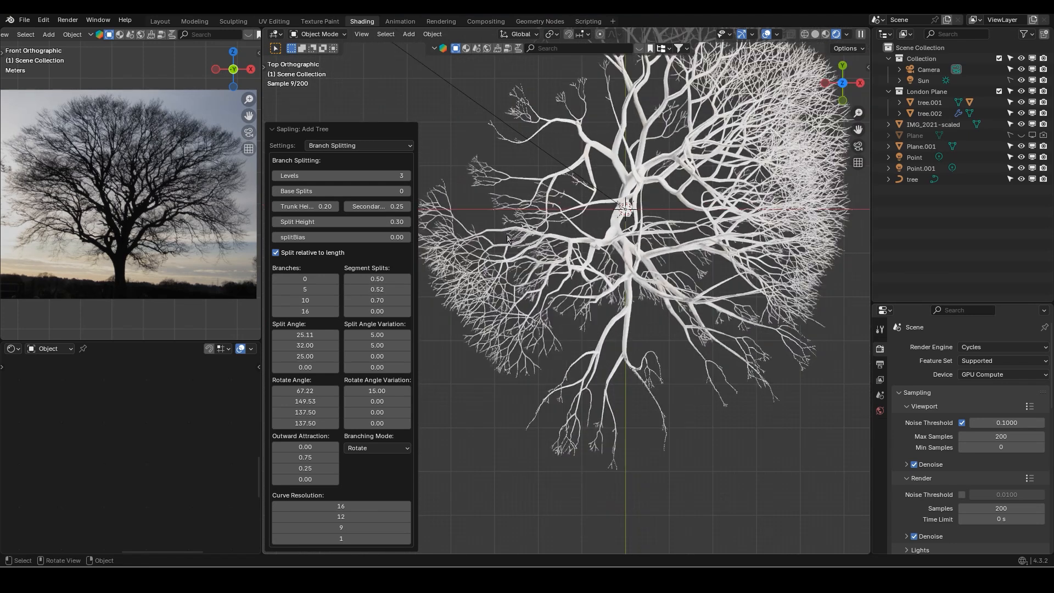
left_click(400, 289)
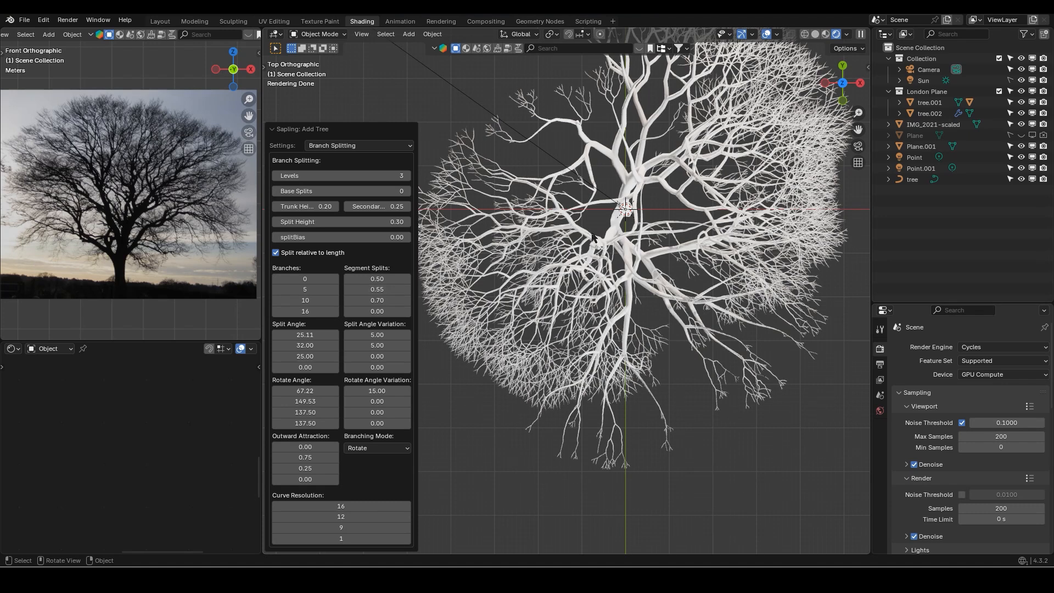
key("KP_1")
middle_click_drag(637, 296, 628, 260, "shift")
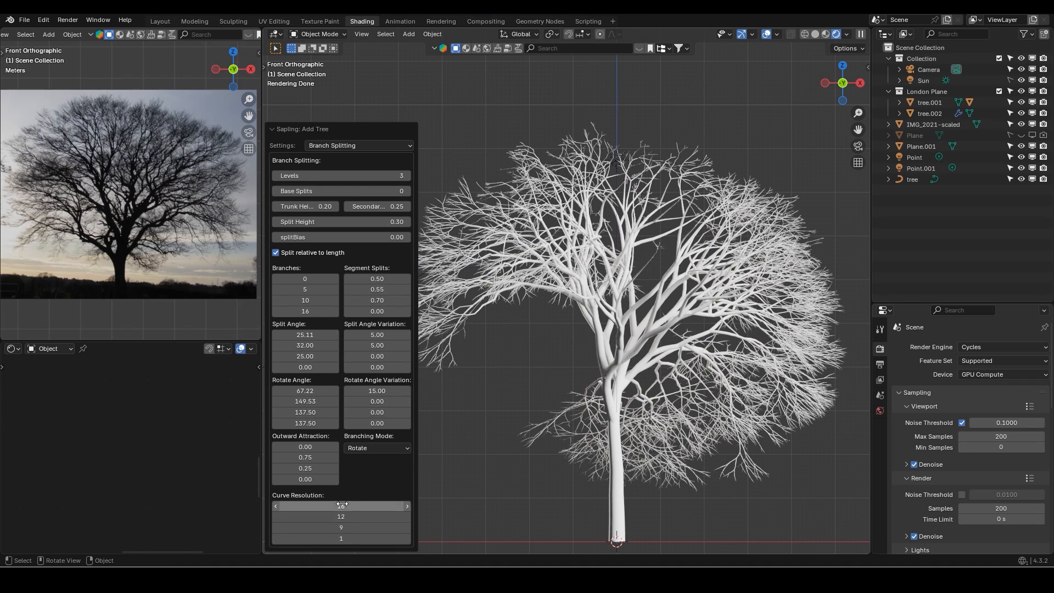
Set the second-level Branches value to 15 and check the crown's overall shape from the front
scroll(680, 299, "down", 2)
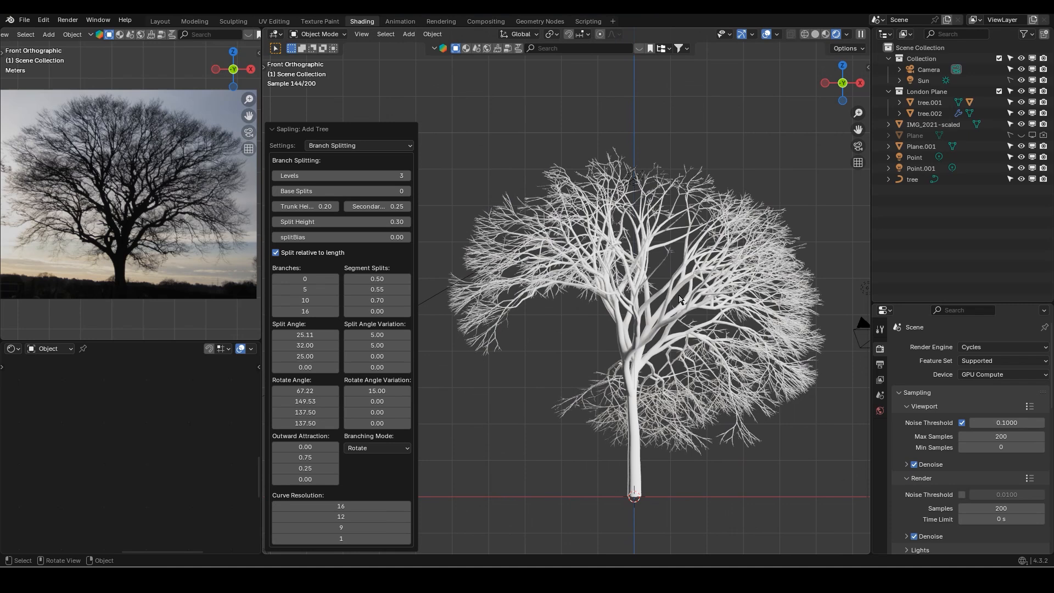
left_click(302, 289)
type("1")
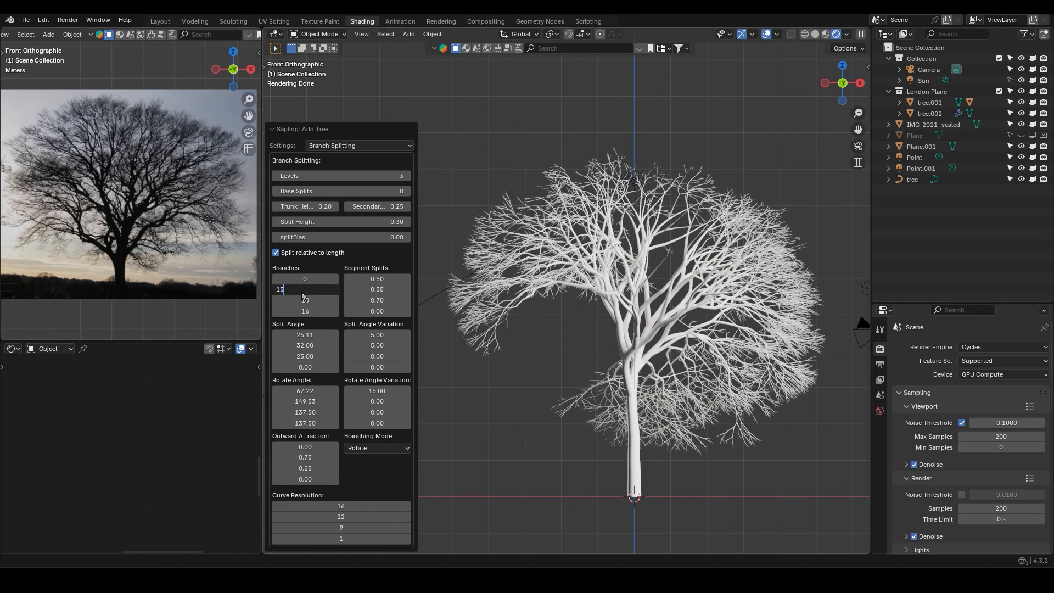
key("Return")
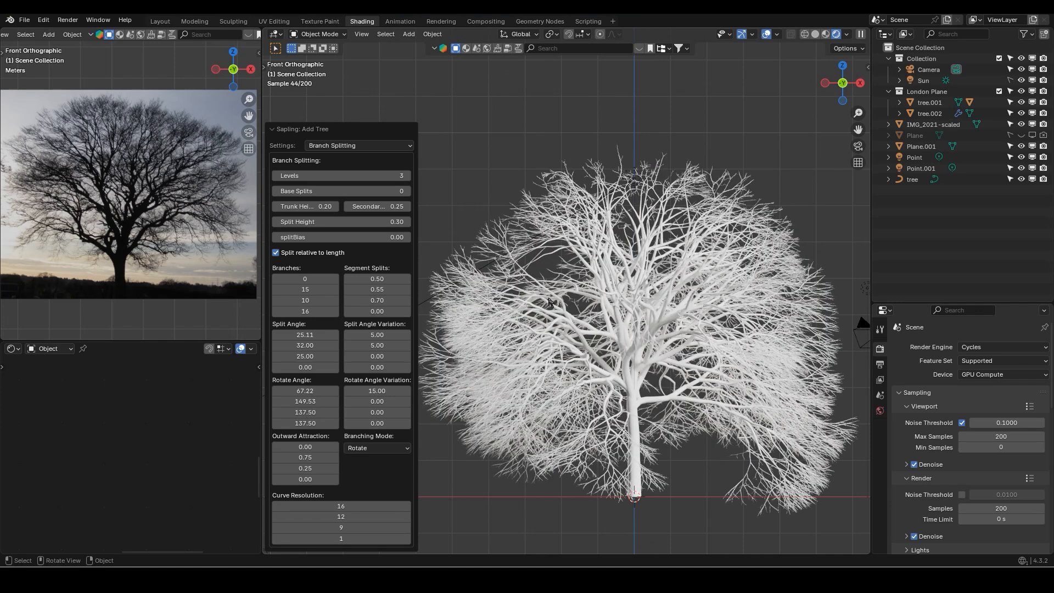
scroll(602, 330, "down", 1)
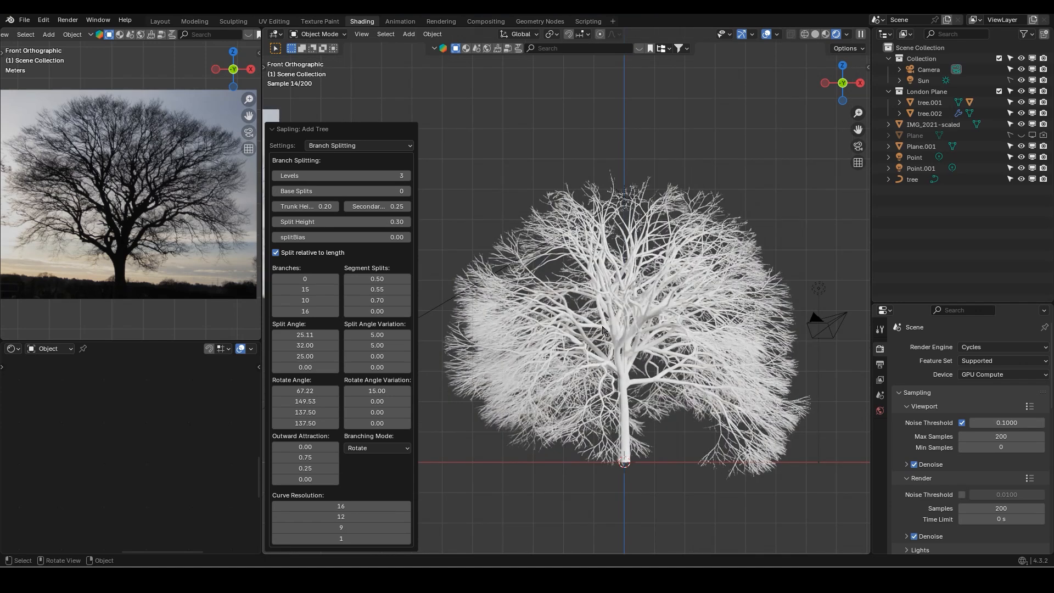
middle_click_drag(582, 316, 788, 325)
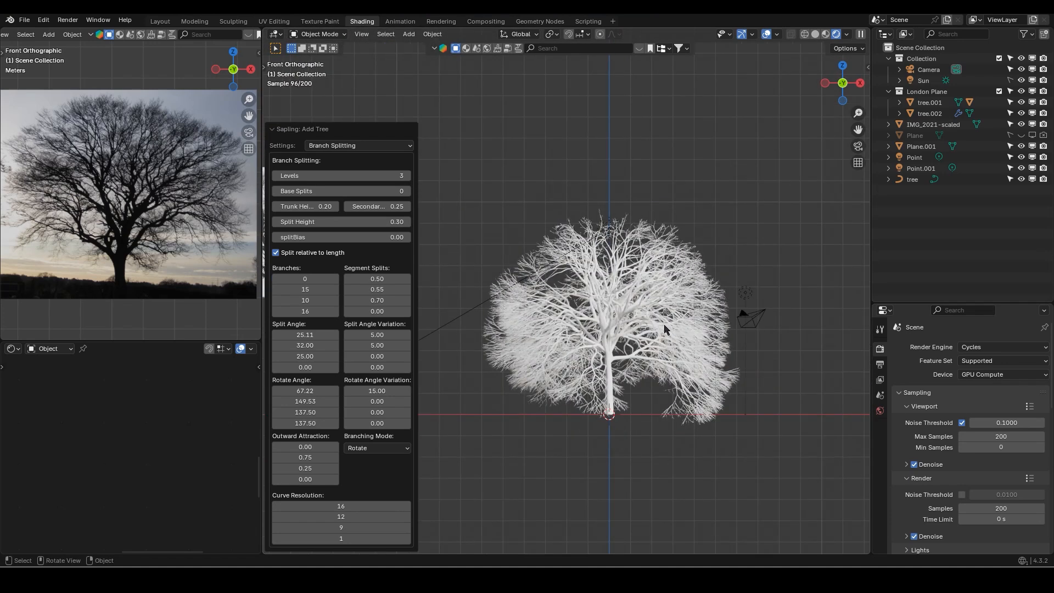
scroll(635, 320, "down", 1)
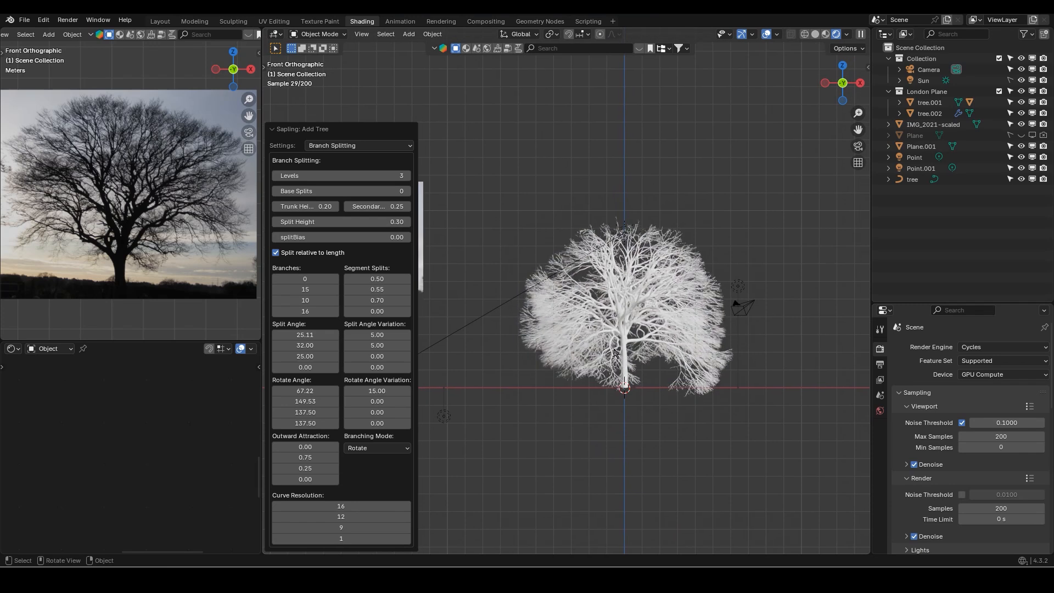
scroll(615, 351, "up", 1)
scroll(611, 355, "up", 1)
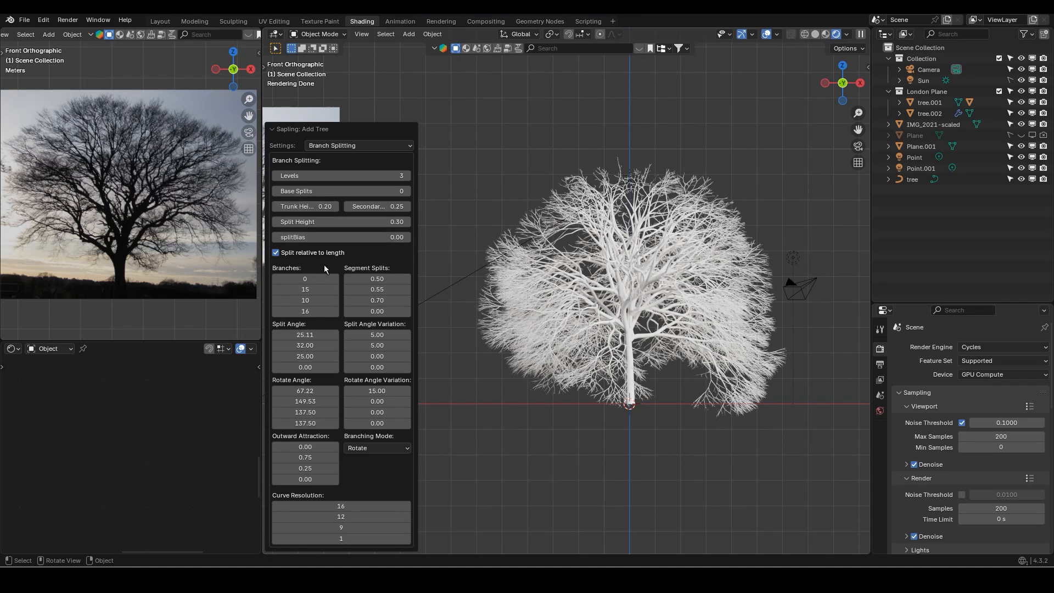
Set both the second- and third-level Branches values to 3 and check the tree from above and from the front
left_click_drag(306, 291, 311, 300)
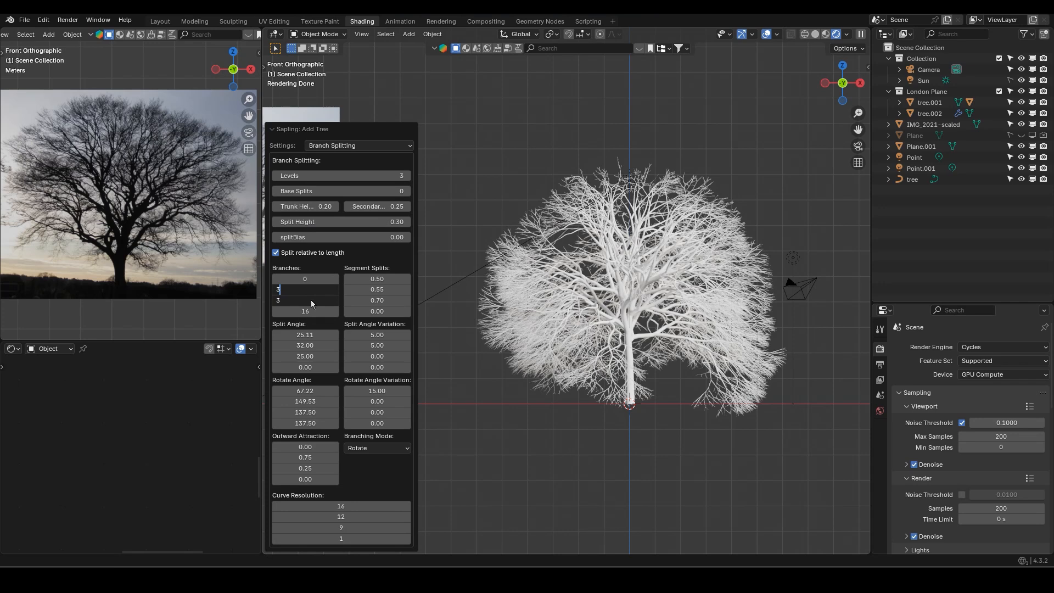
key("Return")
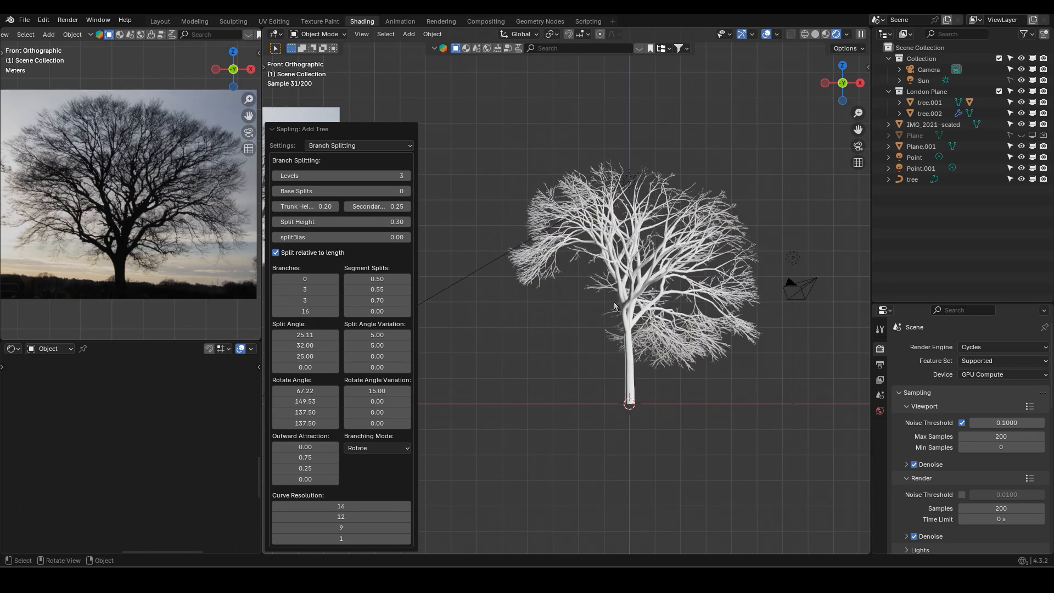
mouse_move(696, 333)
middle_mouse_down()
mouse_move(684, 343)
mouse_move(704, 340)
mouse_move(694, 345)
middle_mouse_up()
key("KP_7")
scroll(726, 271, "up", 6)
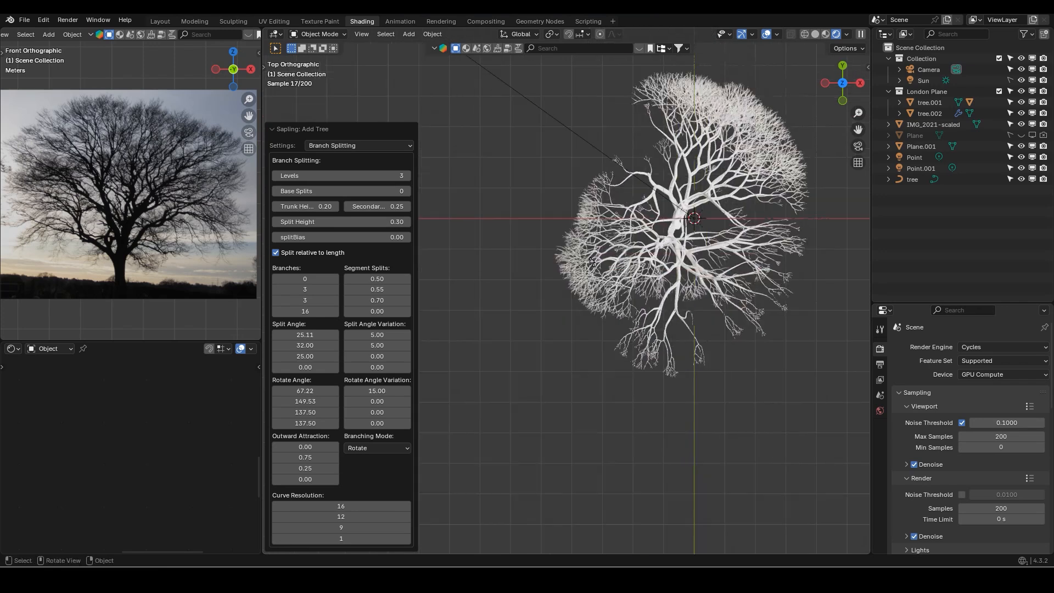
middle_click_drag(588, 265, 698, 281)
key("KP_1")
scroll(620, 242, "up", 4)
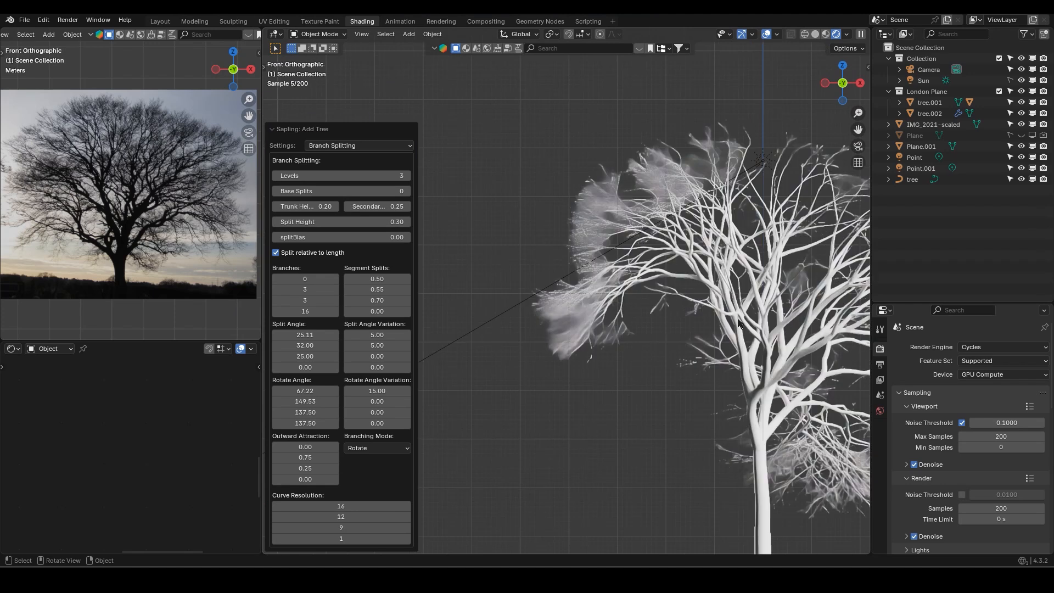
middle_click_drag(619, 240, 614, 236, "shift")
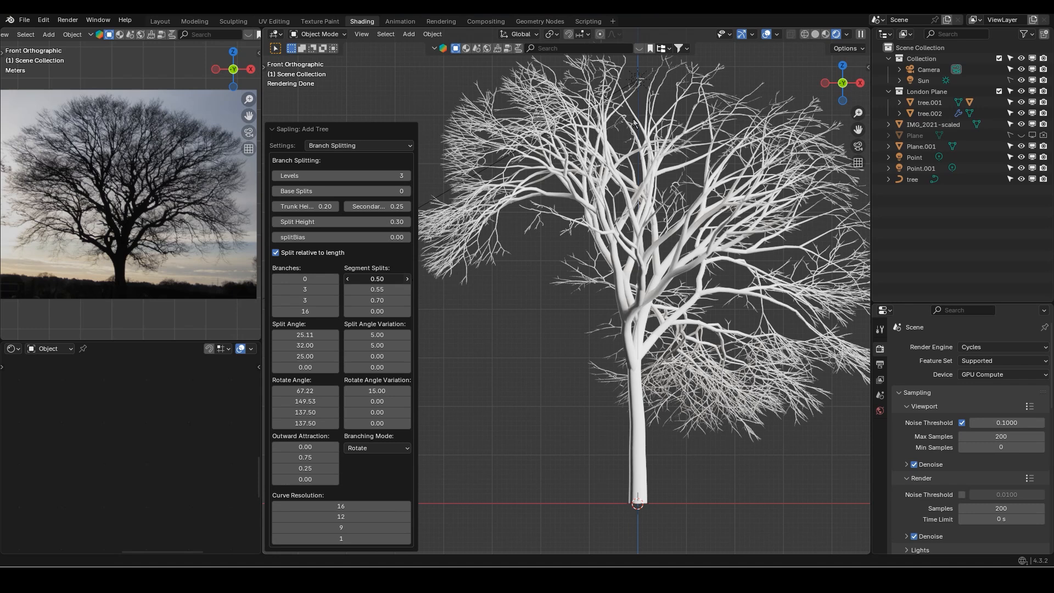
Set the first-level Segment Splits value to 0.45
left_click(407, 279)
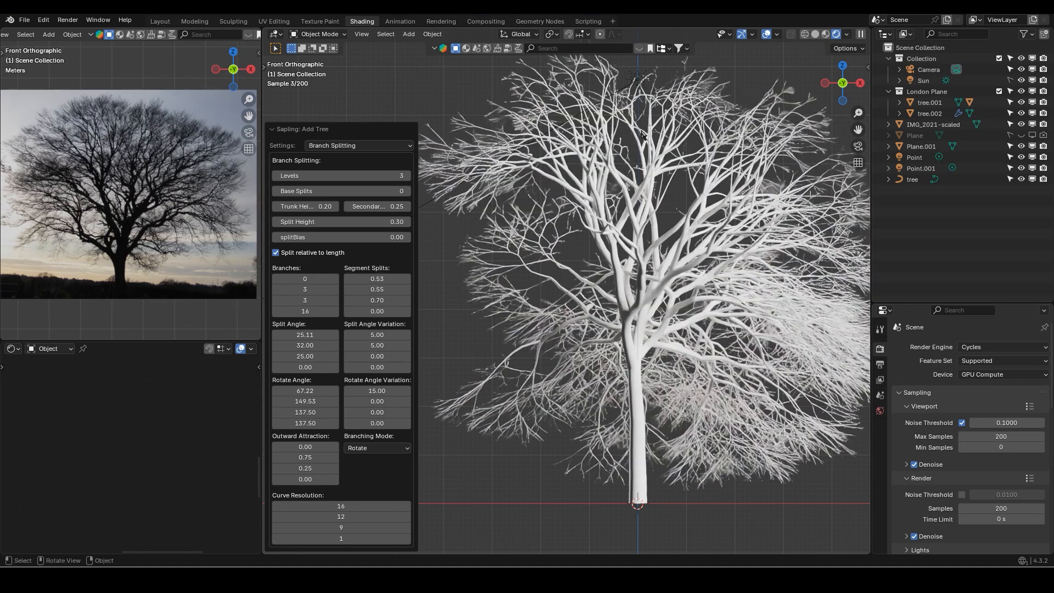
scroll(629, 153, "down", 1)
left_click(386, 278)
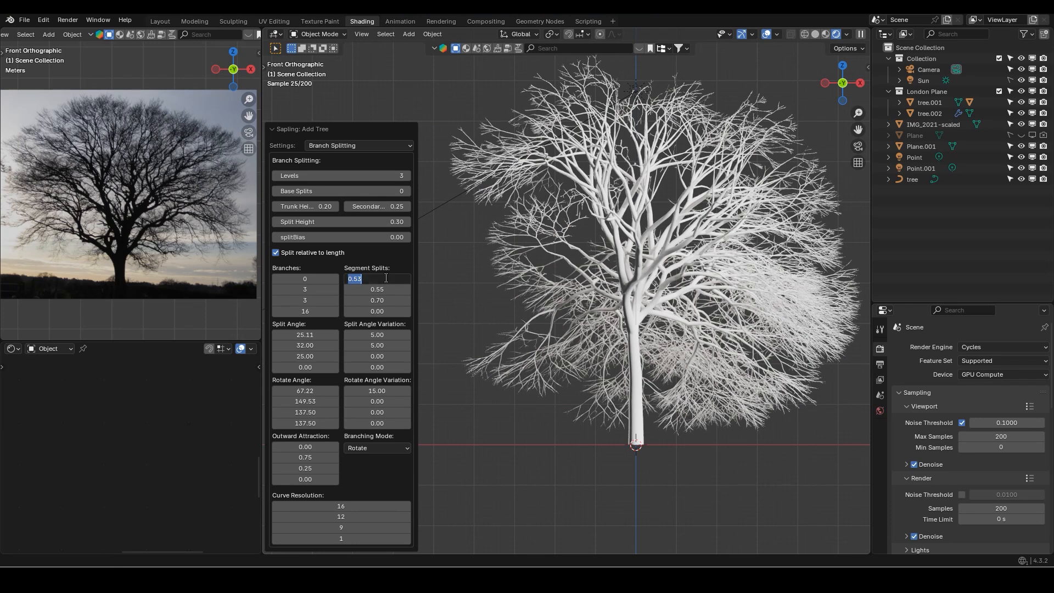
type(".45")
key("Return")
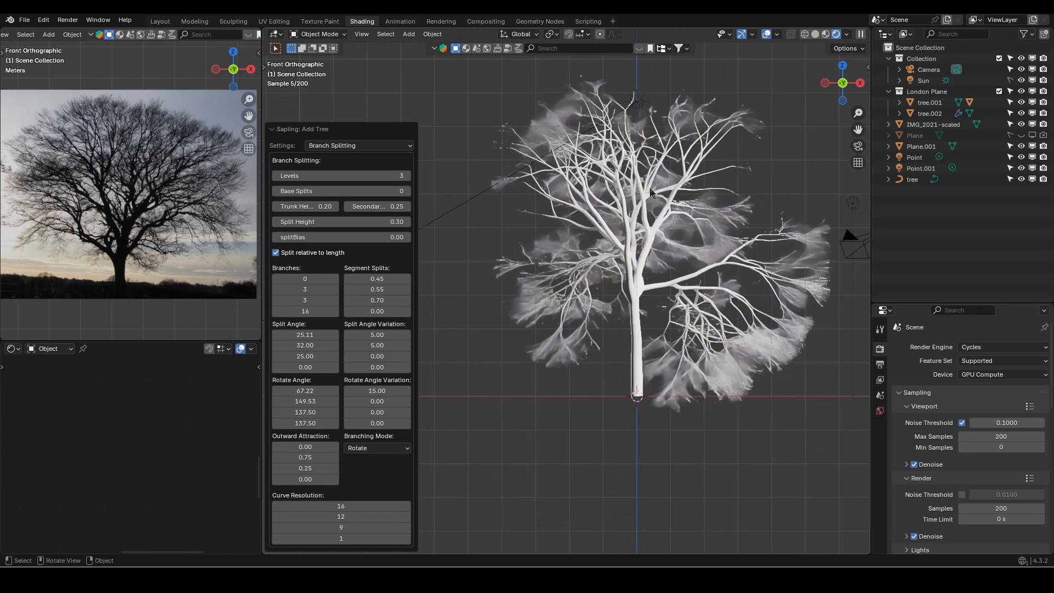
scroll(626, 311, "down", 1)
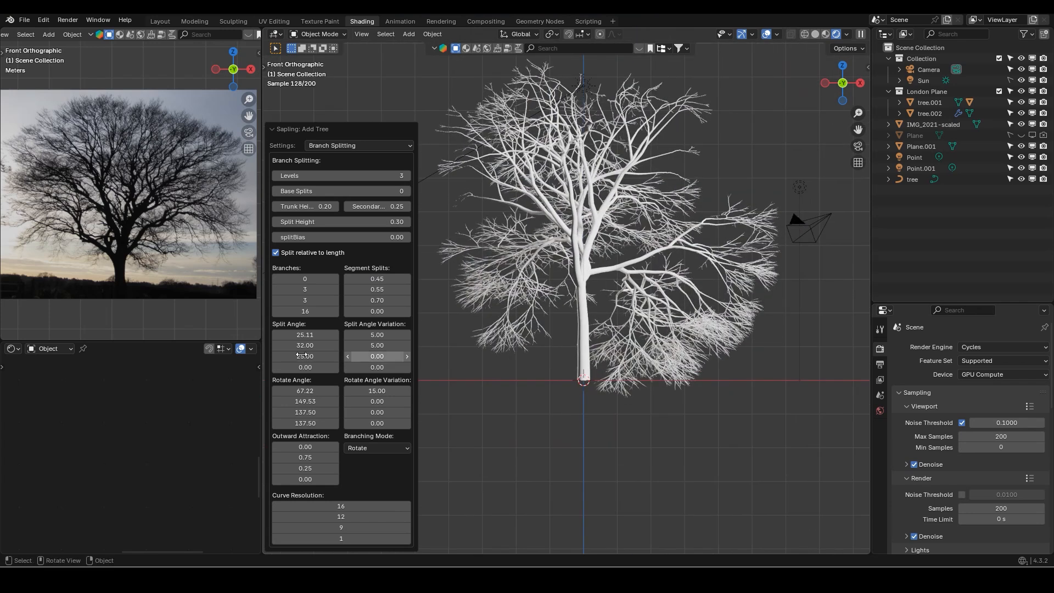
In the Branch Growth settings, set the second-level Down Angle to 20
left_click(373, 146)
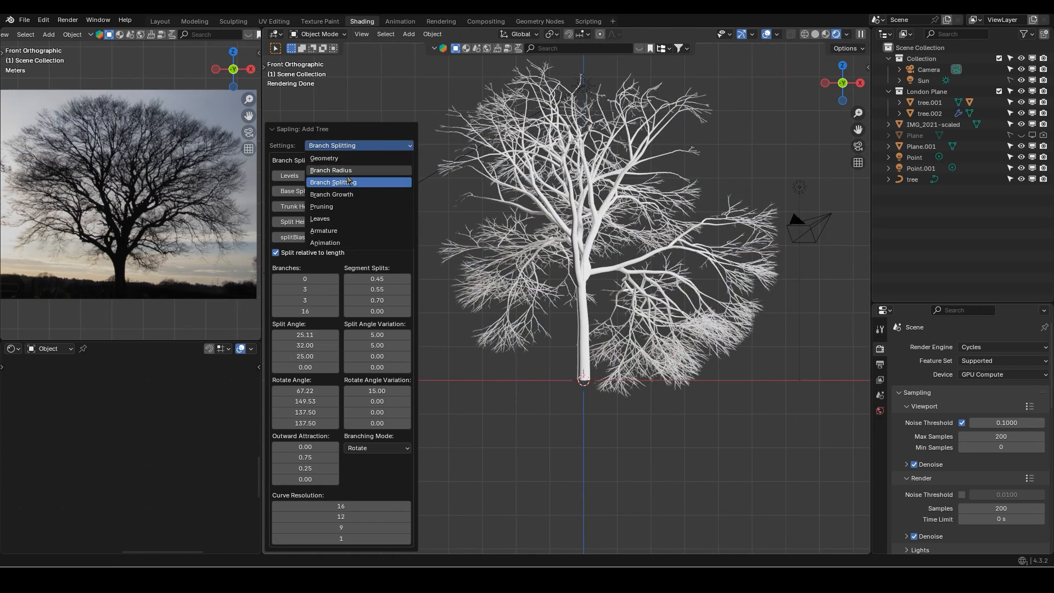
left_click(344, 195)
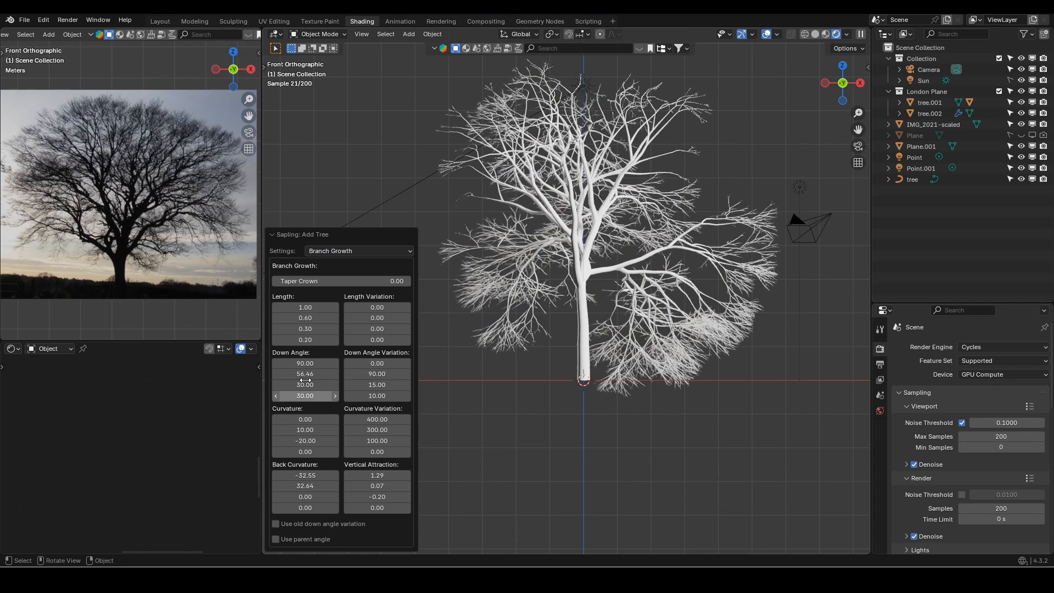
left_click(313, 373)
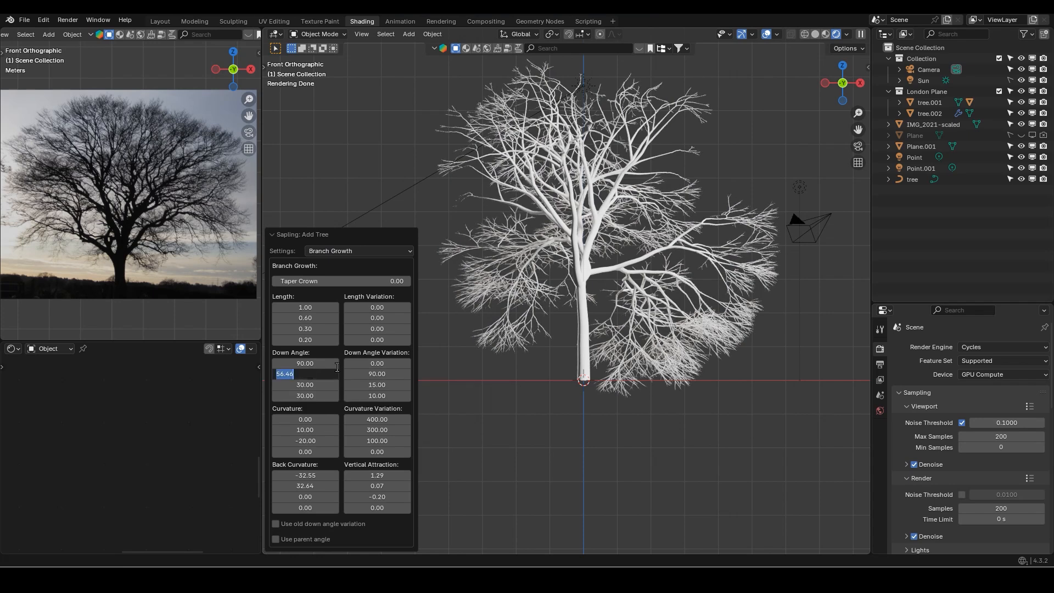
type("20")
key("Return")
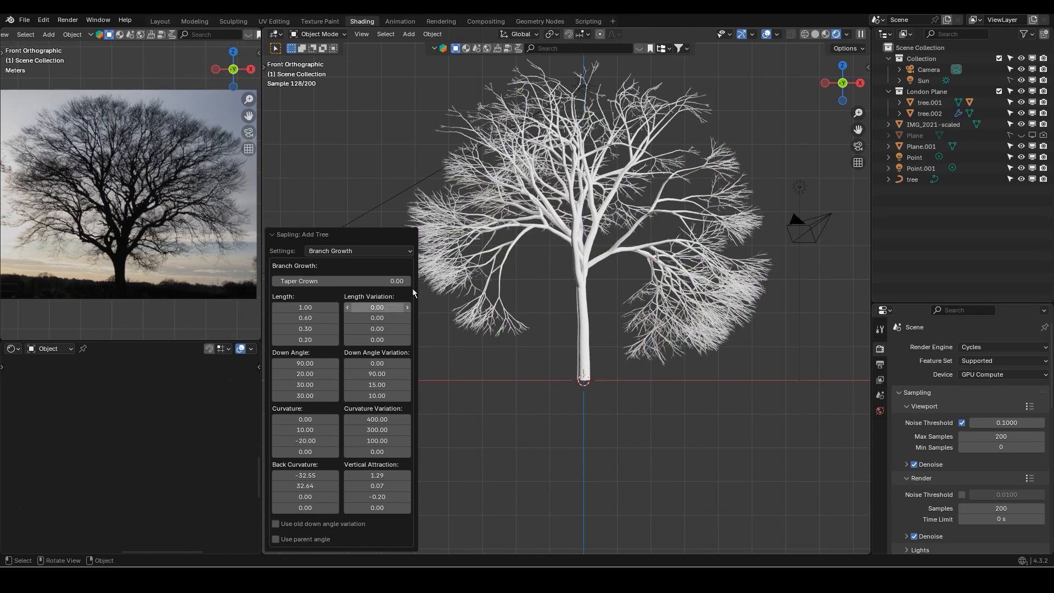
In the Branch Splitting settings, set the second-level Branches value to 15 and check the crown from above and from the front
left_click(392, 251)
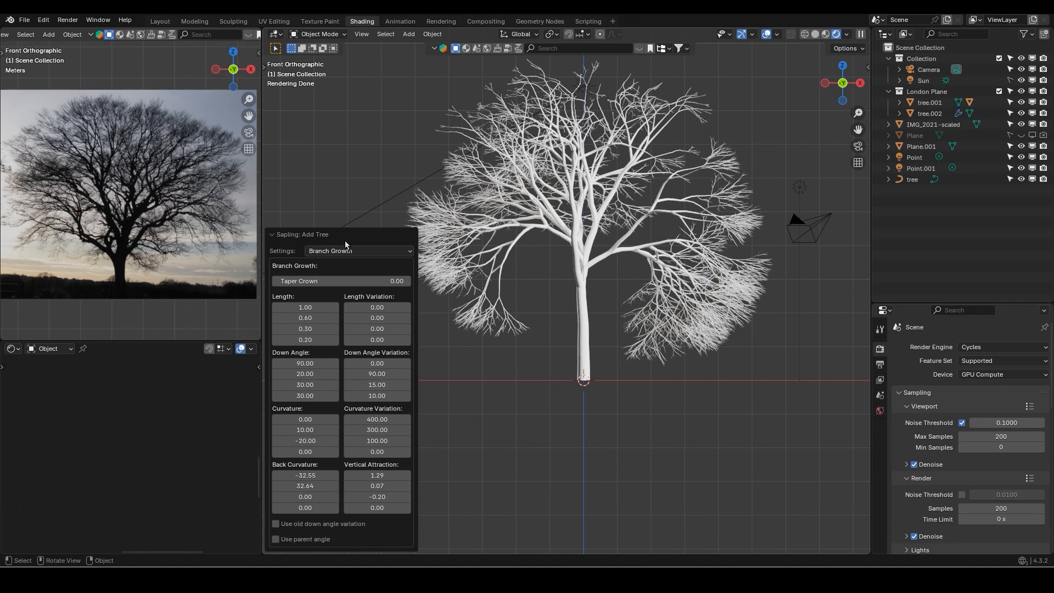
left_click(353, 249)
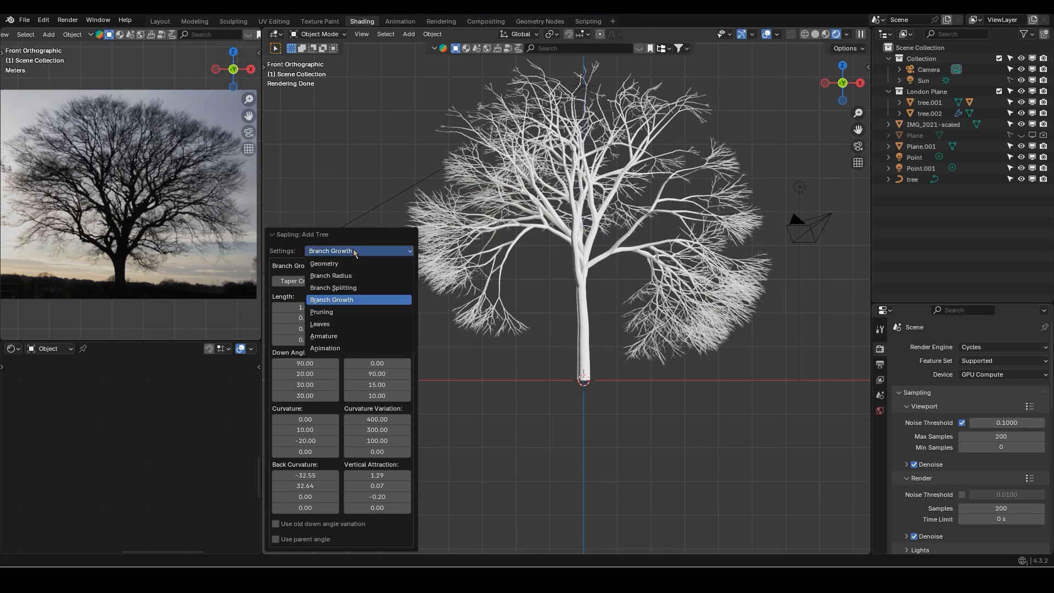
left_click(353, 288)
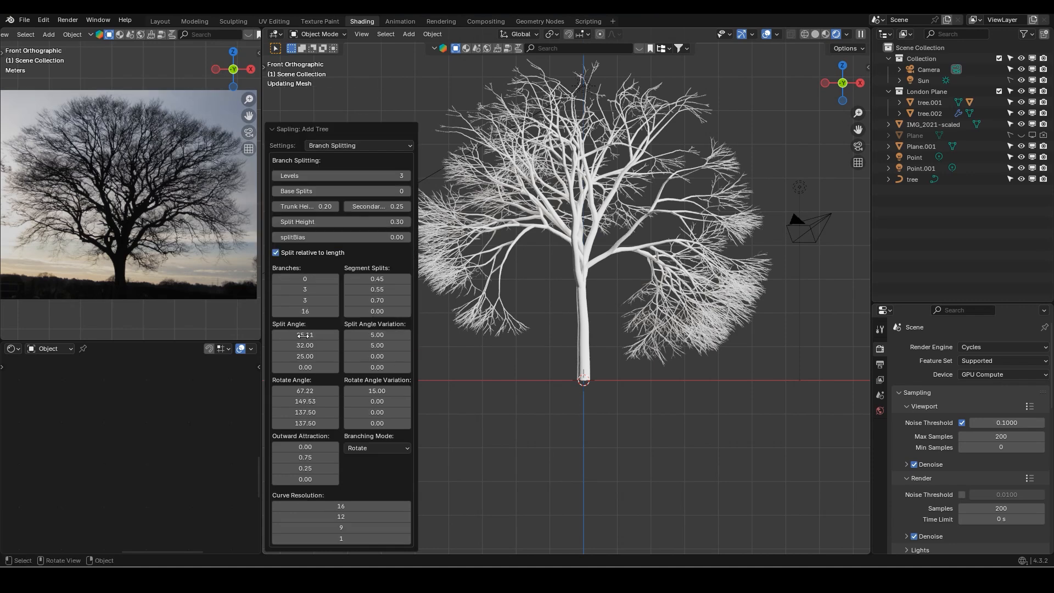
left_click(305, 289)
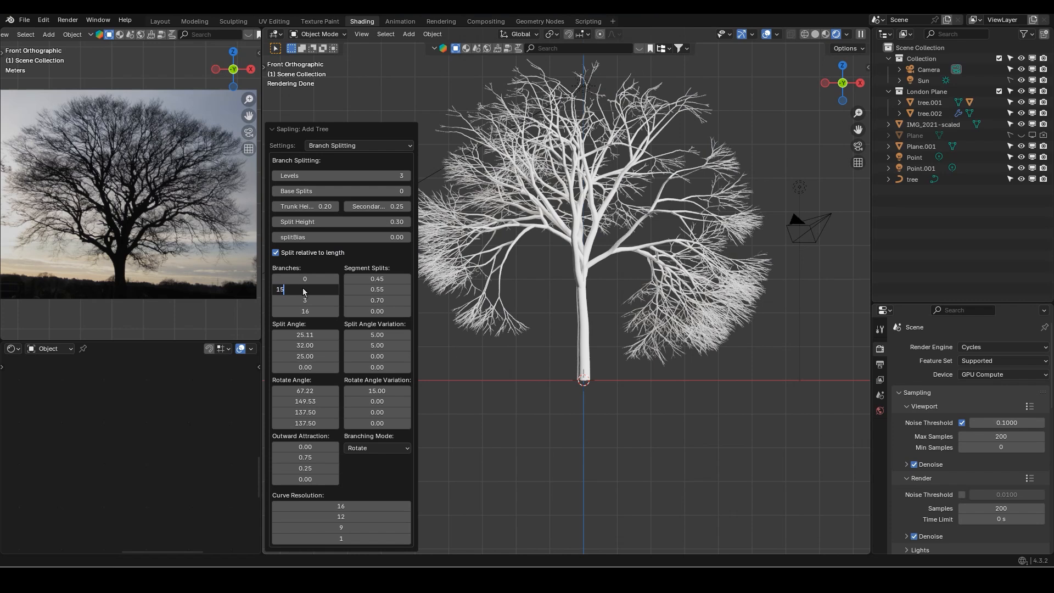
type("15")
key("Return")
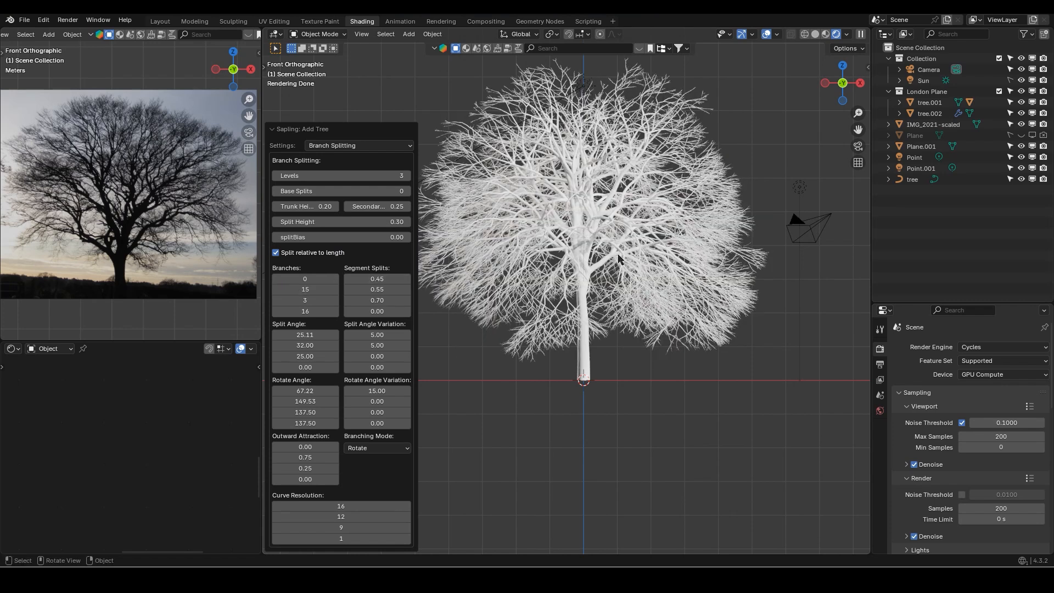
key("KP_7")
scroll(593, 295, "down", 1)
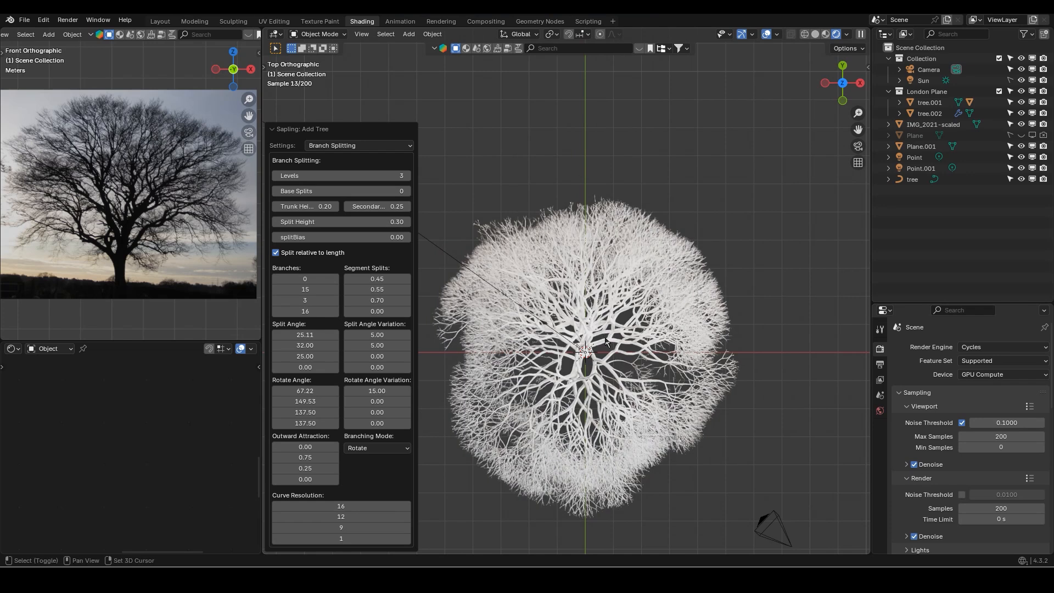
middle_click_drag(605, 342, 601, 304, "shift")
key("KP_1")
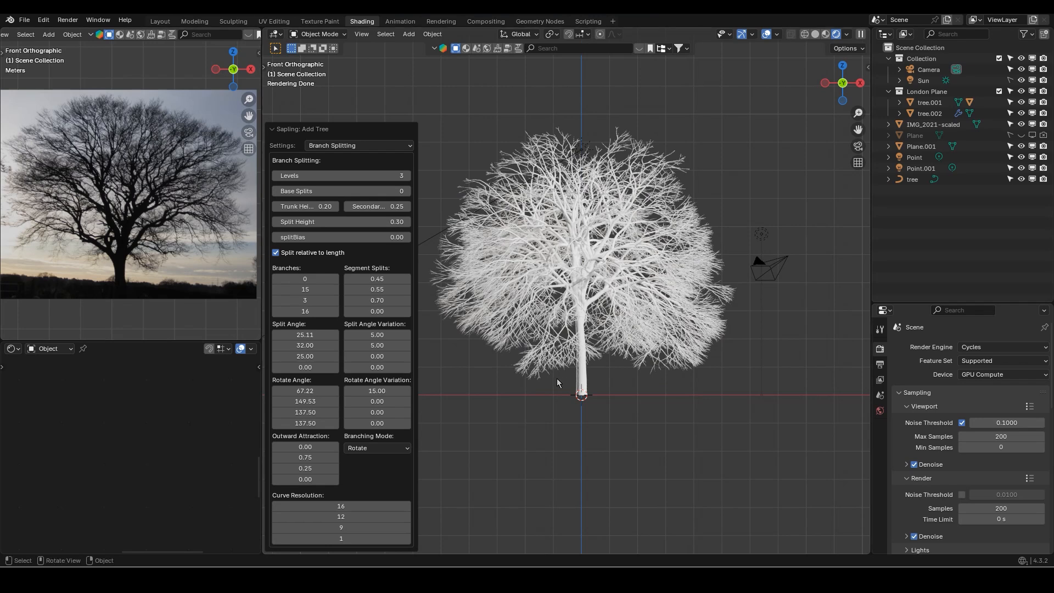
In the Branch Growth settings, set the third-level Curvature to 20 while viewing the low twigs beside the trunk
scroll(549, 373, "up", 6)
scroll(540, 331, "up", 2)
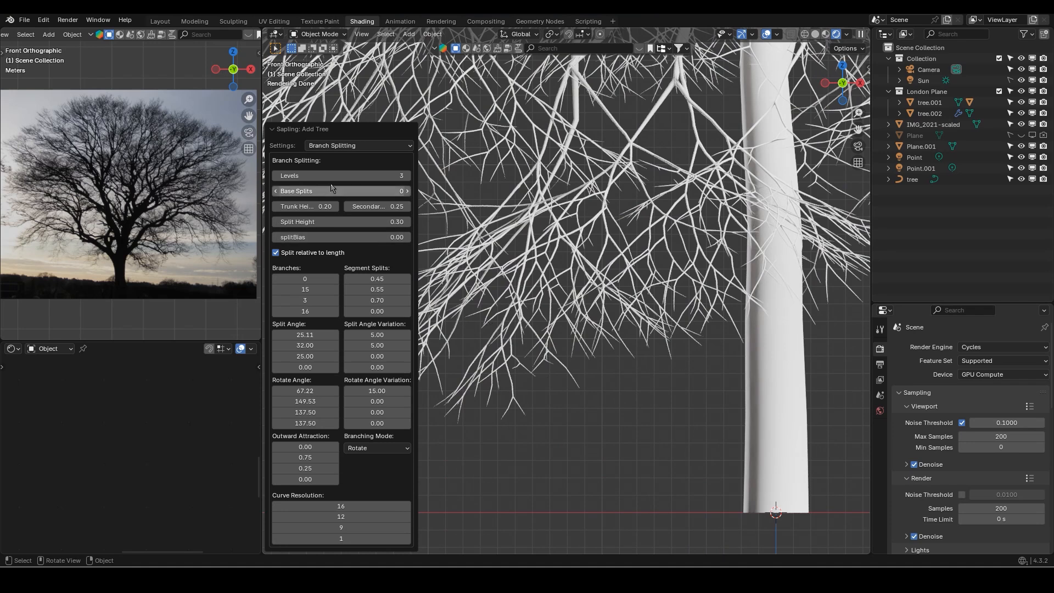
left_click(374, 145)
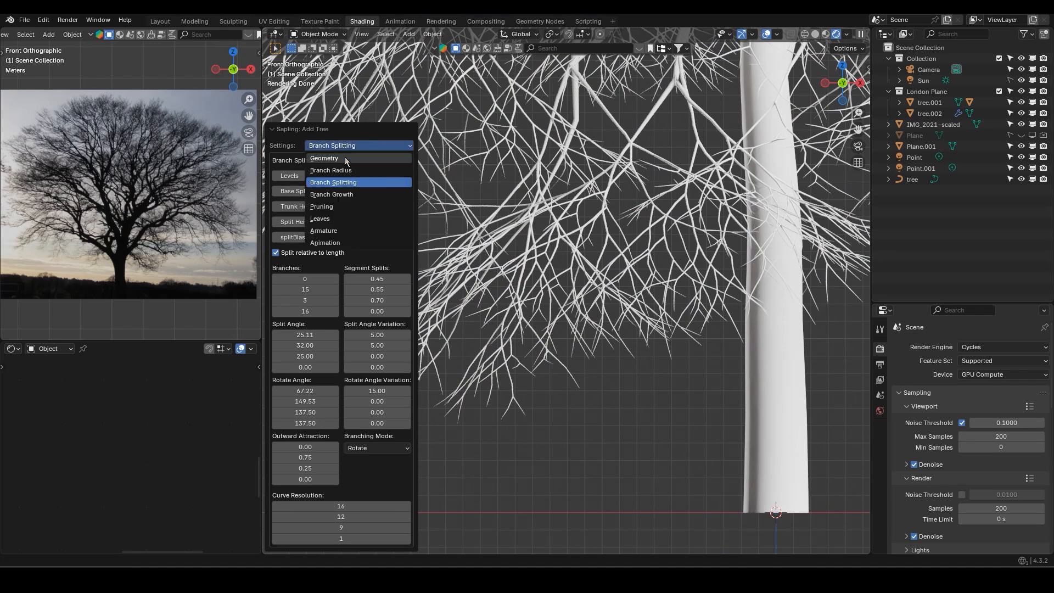
left_click(348, 194)
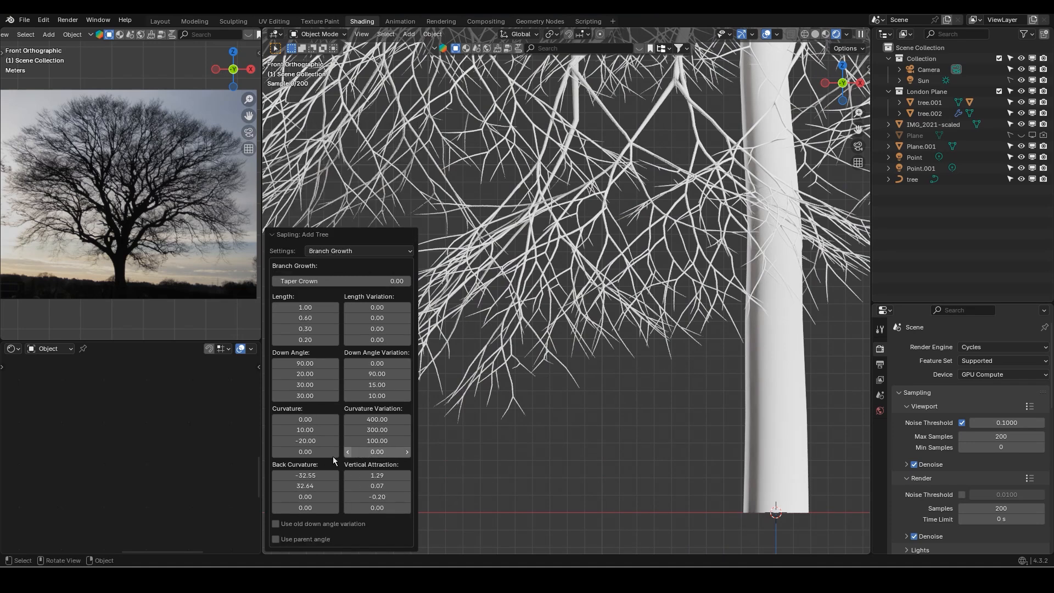
left_click(306, 441)
type("2")
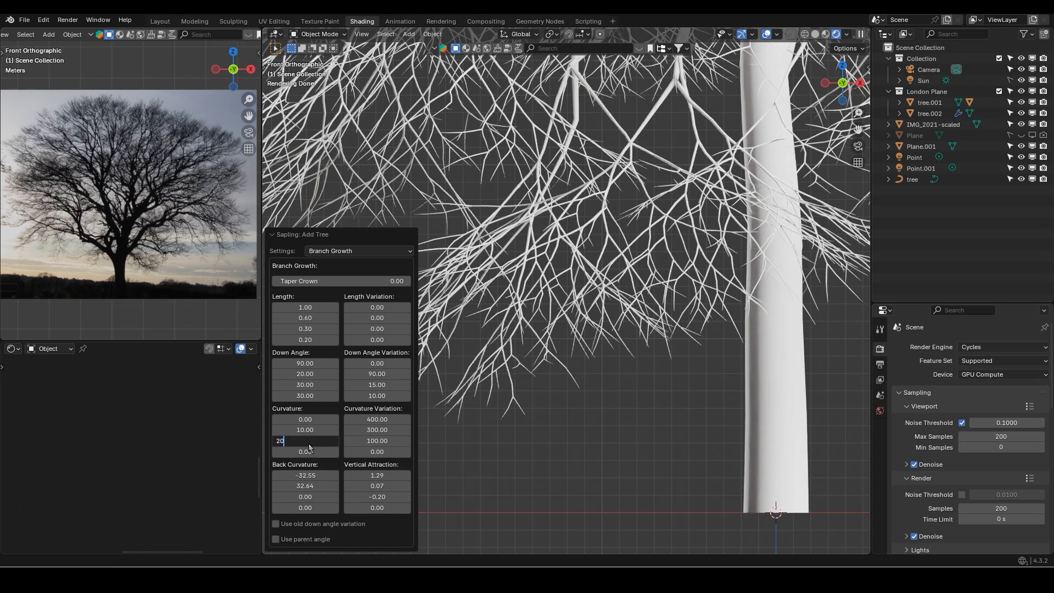
type("0")
key("Return")
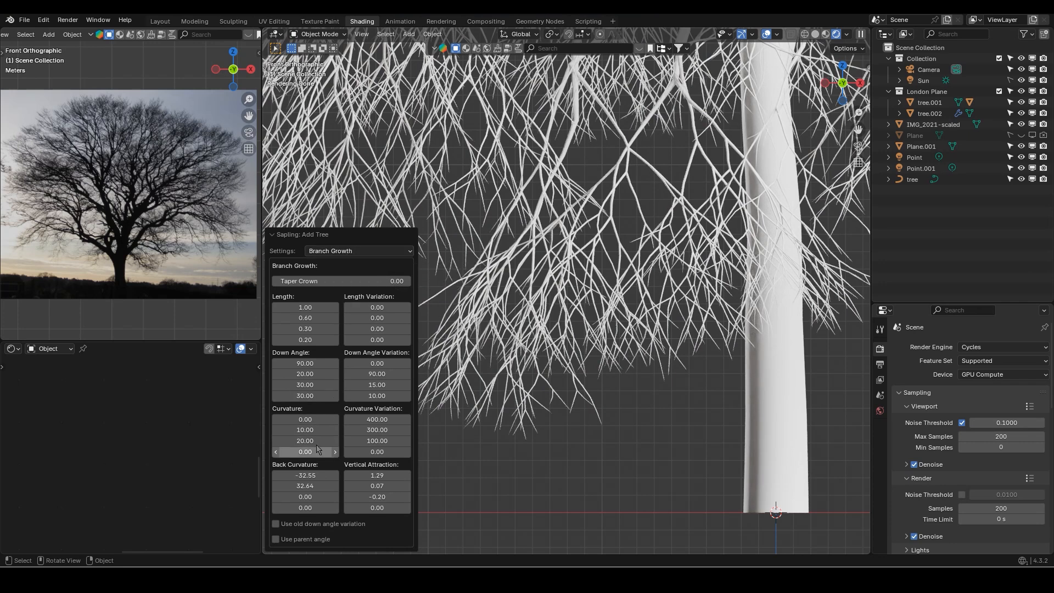
Set the third-level Curvature Variation to 250 and check the twigs around the trunk
double_click(367, 441)
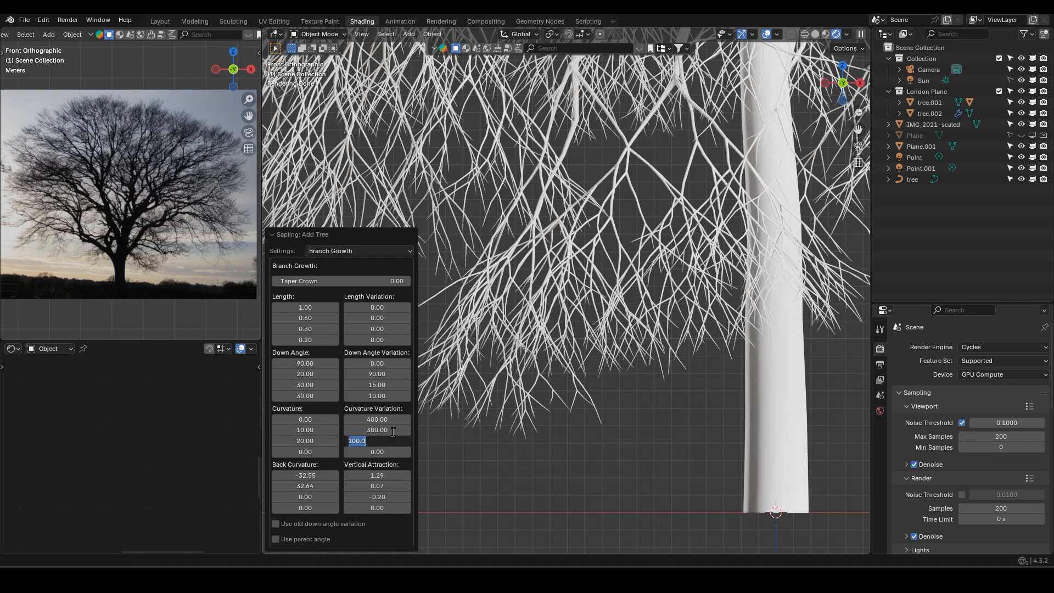
type("250")
key("Return")
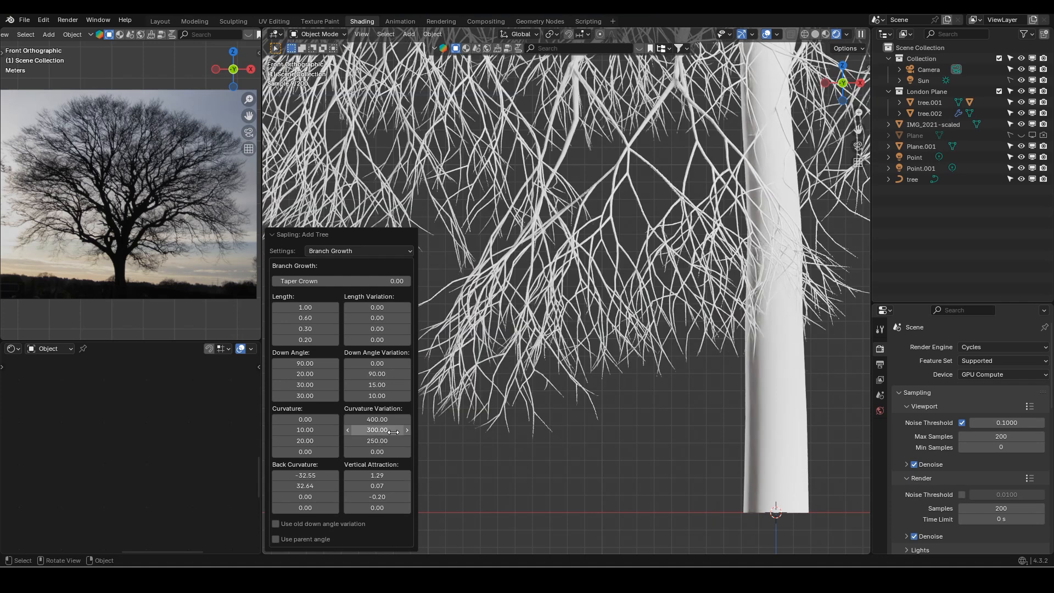
scroll(556, 394, "down", 3)
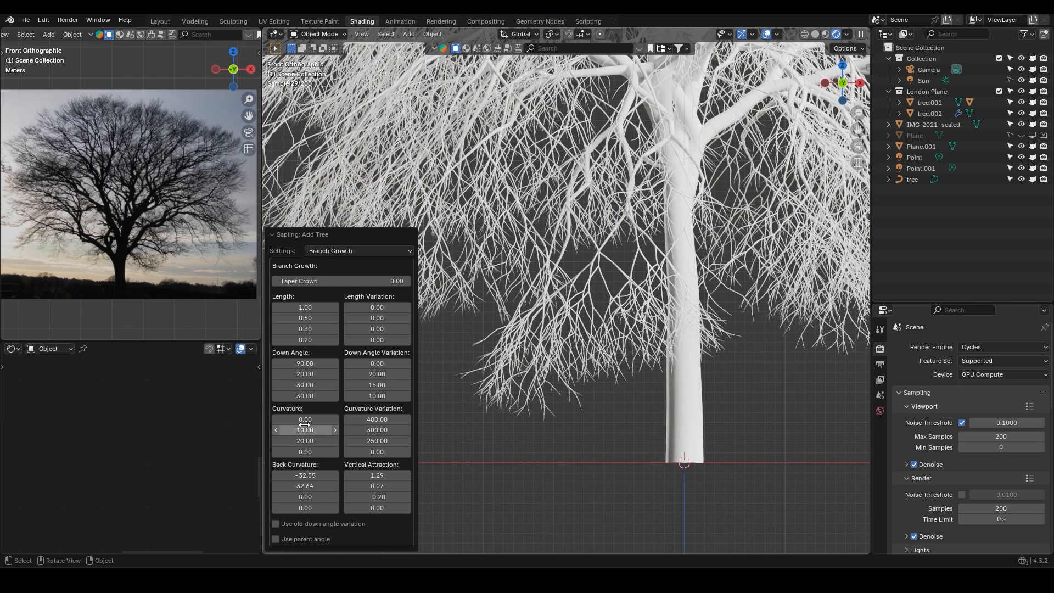
Set the third-level Down Angle to 0 and check the lower twigs and the whole crown from the front
left_click(310, 384)
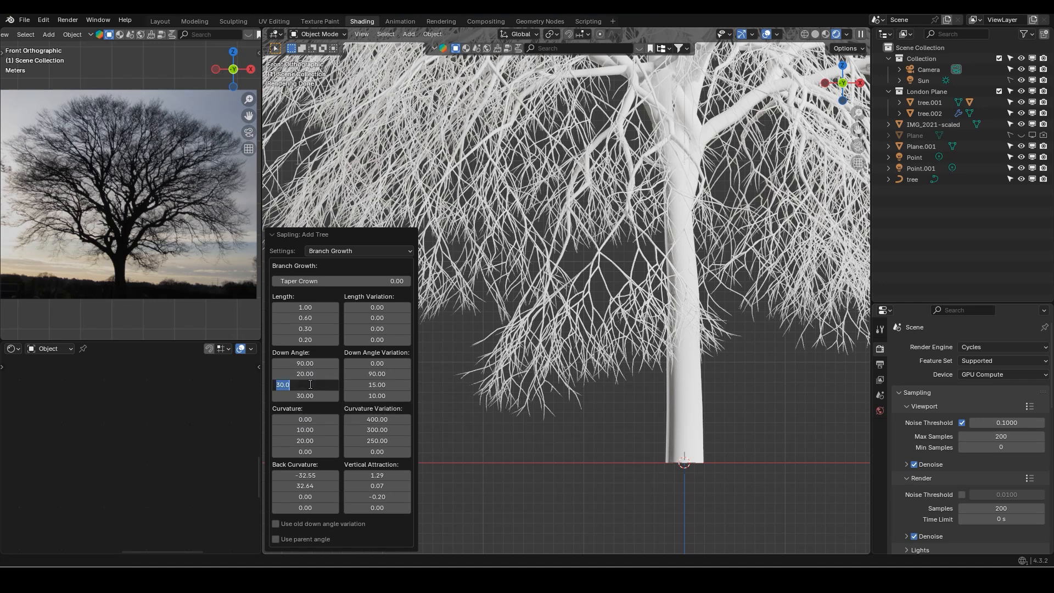
type("0")
key("Return")
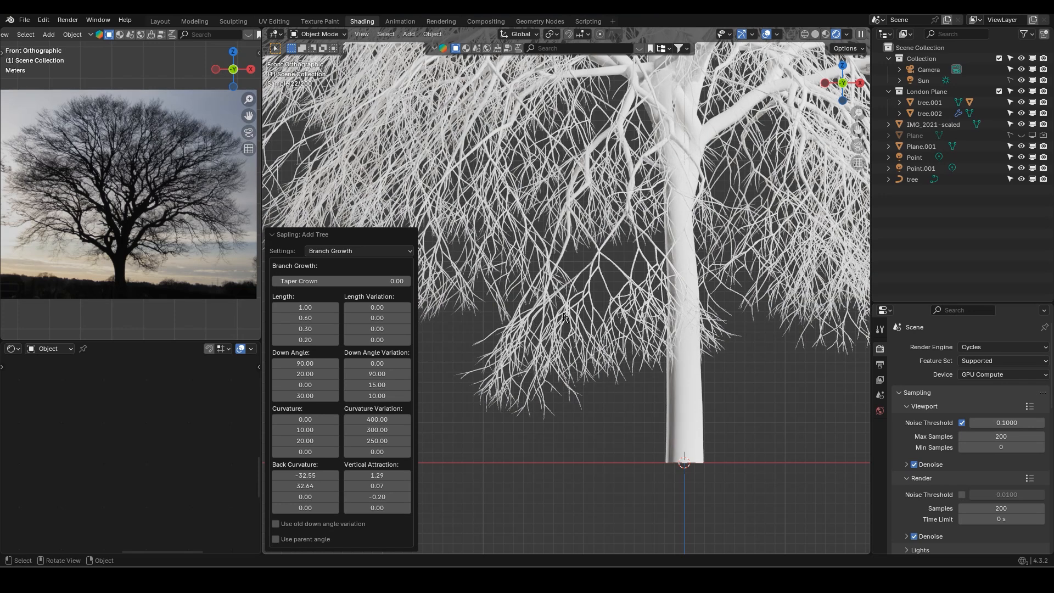
scroll(565, 318, "down", 2)
scroll(675, 305, "down", 1)
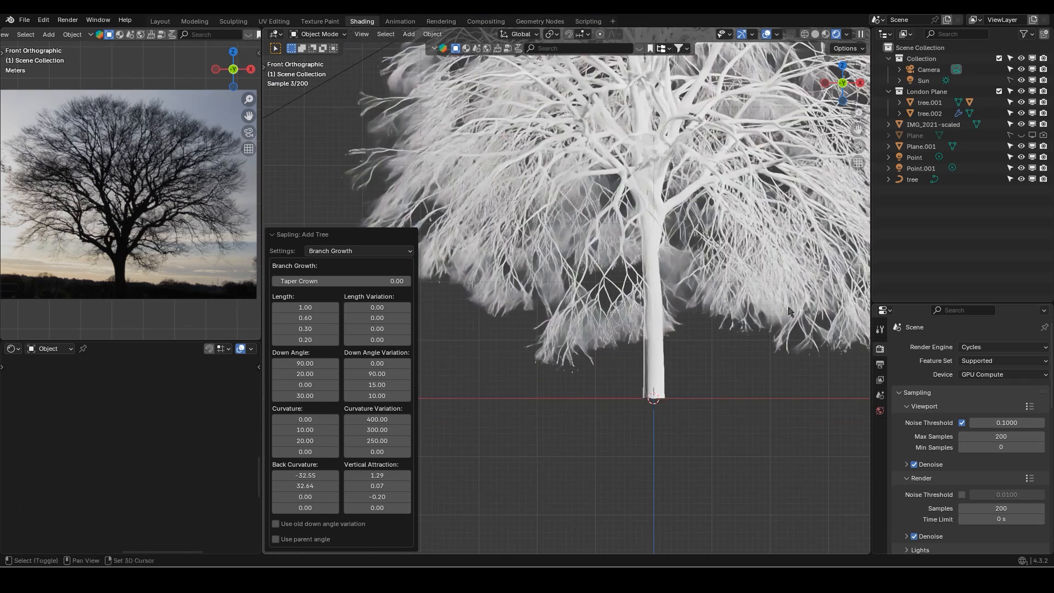
middle_click_drag(780, 314, 632, 348, "shift")
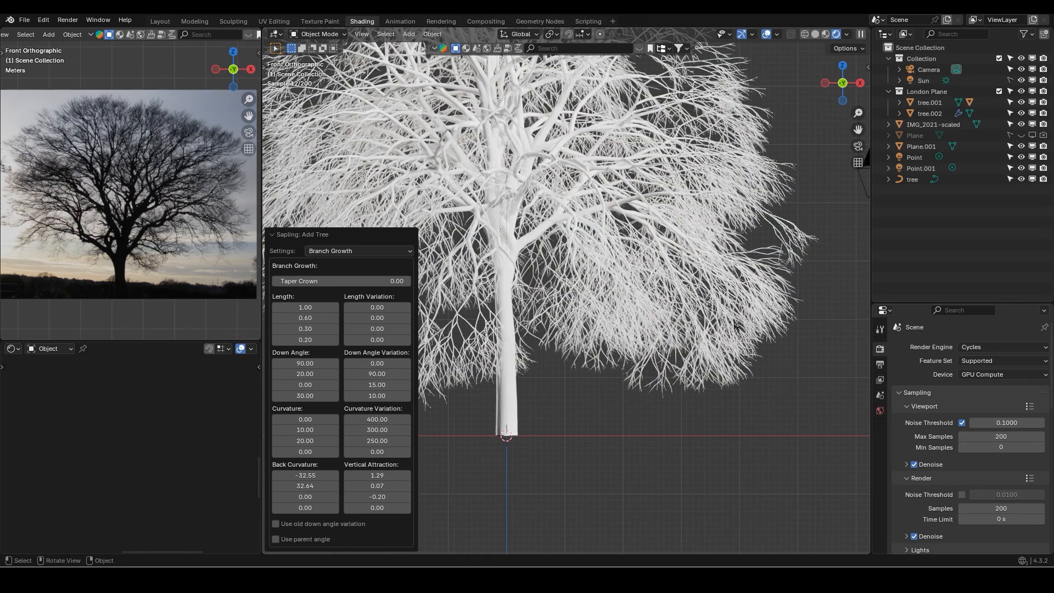
scroll(719, 350, "up", 1)
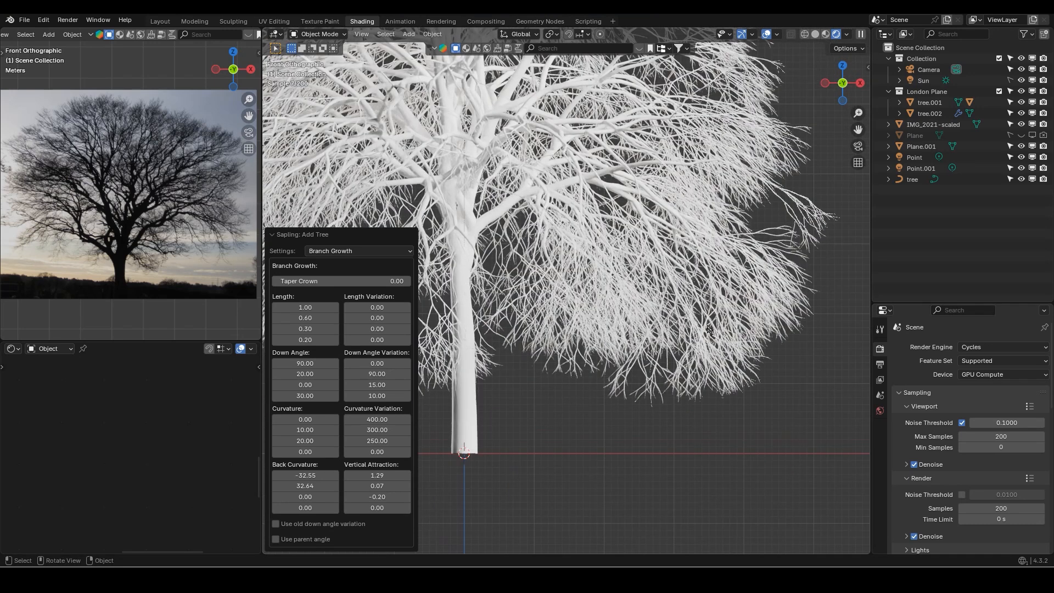
scroll(678, 329, "down", 2)
scroll(668, 322, "down", 1)
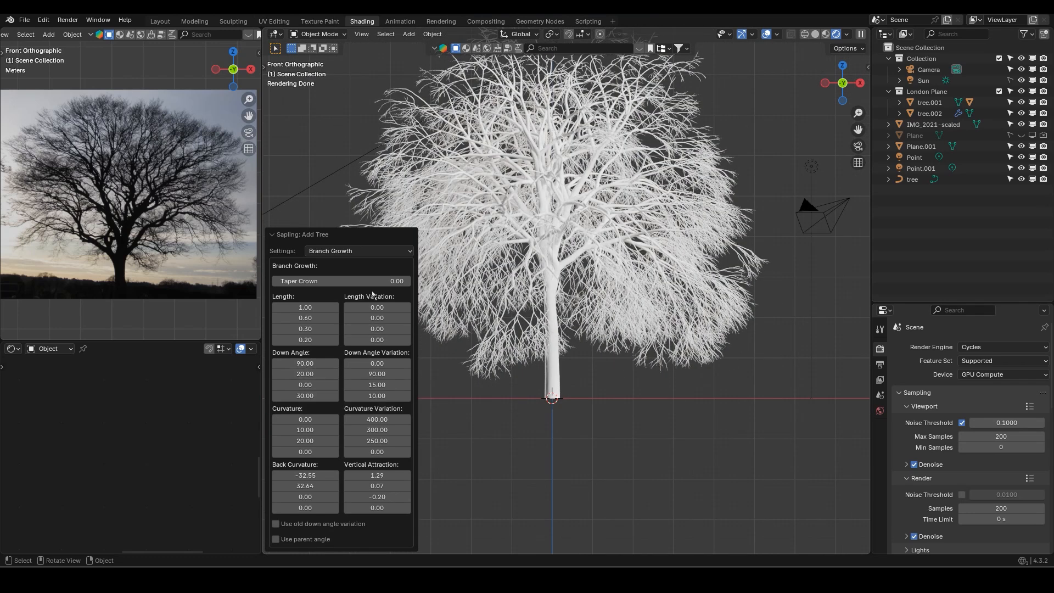
scroll(560, 316, "up", 3)
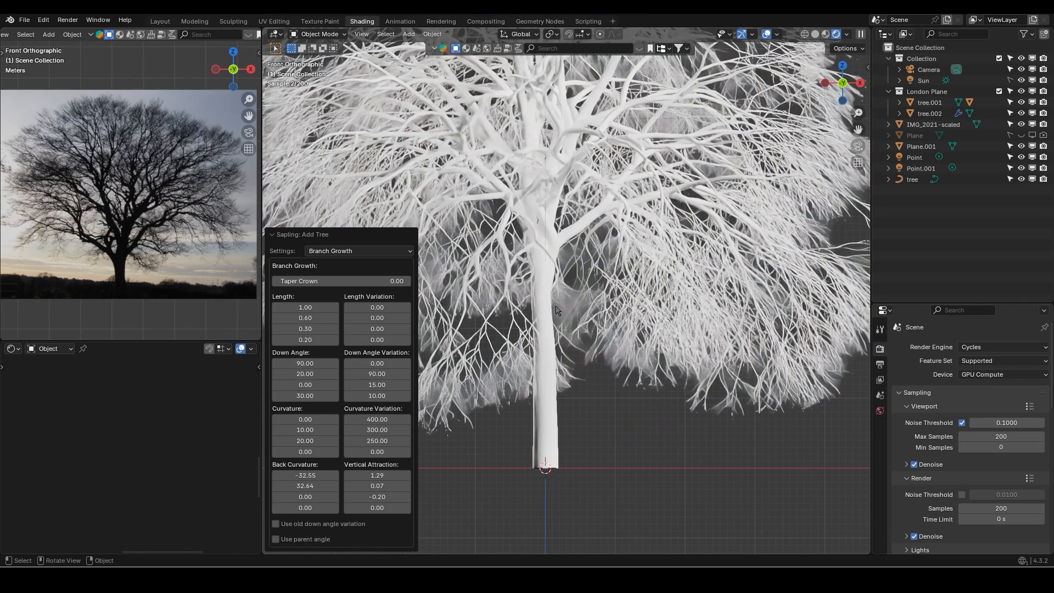
In the Branch Splitting settings, set the second-level Branches value to 5
left_click(347, 252)
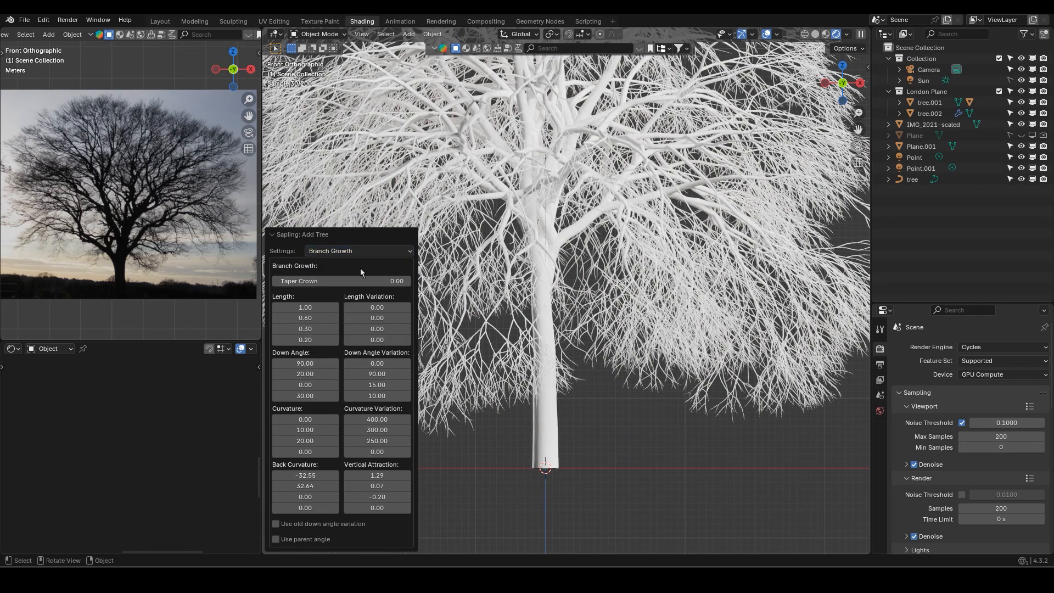
left_click(332, 252)
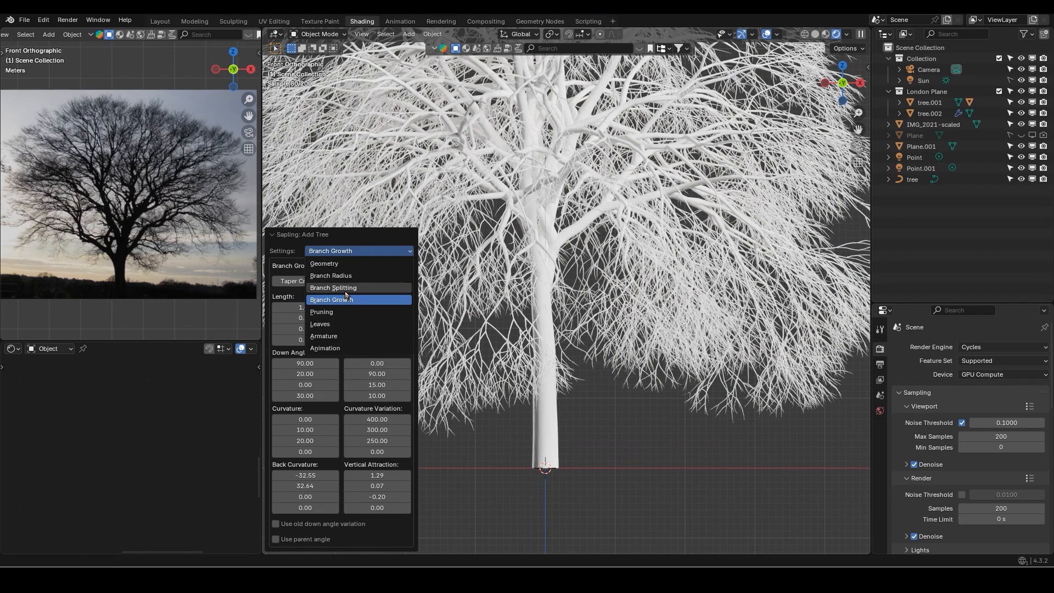
left_click(331, 288)
left_click(305, 289)
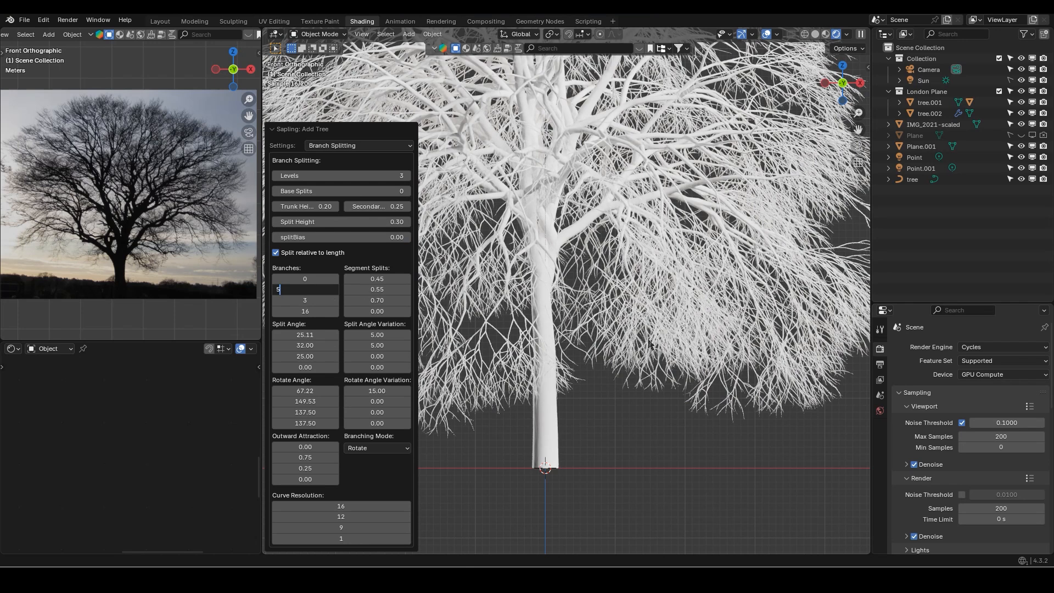
key("Return")
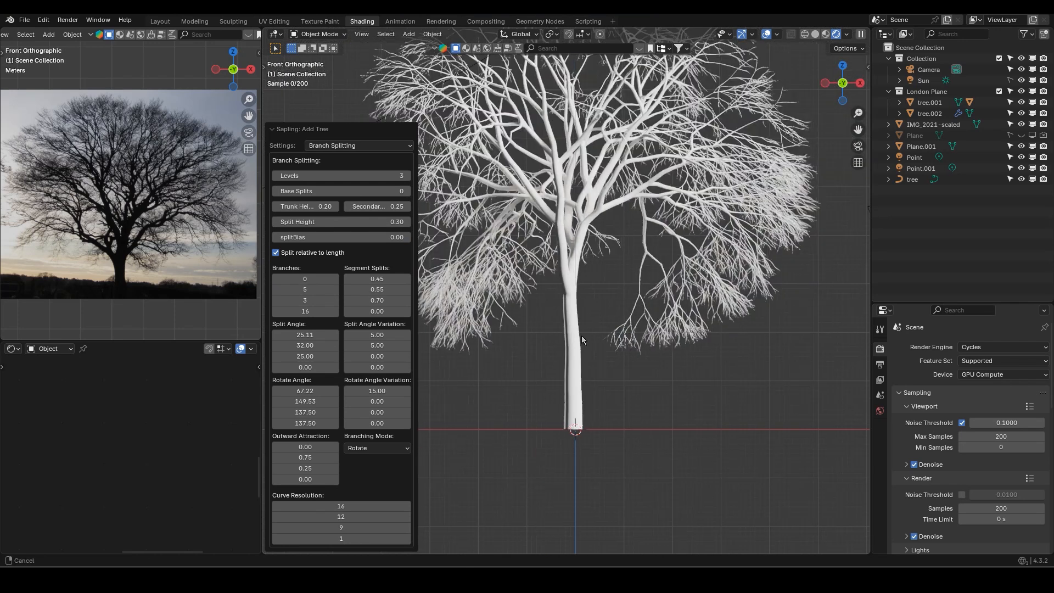
Set Trunk Height to 0.10 and Levels to 2, and check the bare main branches from another angle
middle_click_drag(581, 335, 614, 331, "shift")
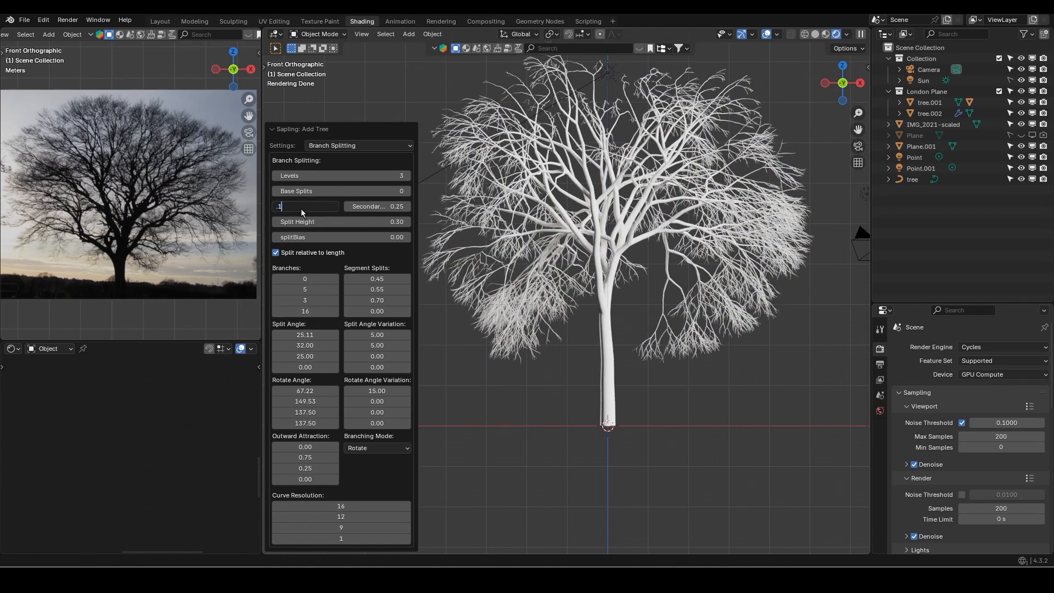
key("Return")
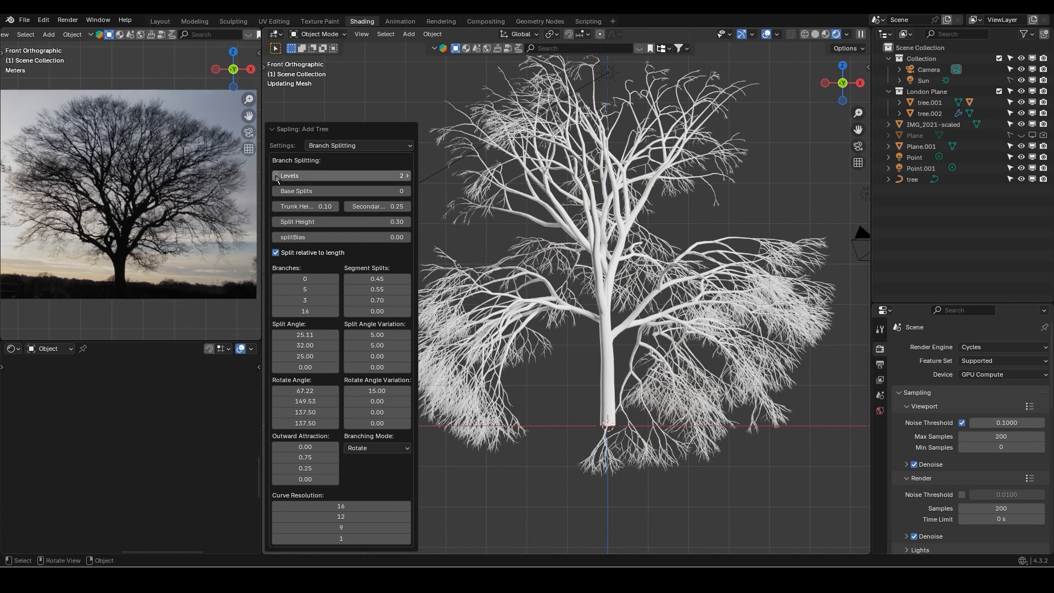
middle_click_drag(673, 347, 732, 332)
scroll(762, 351, "up", 2)
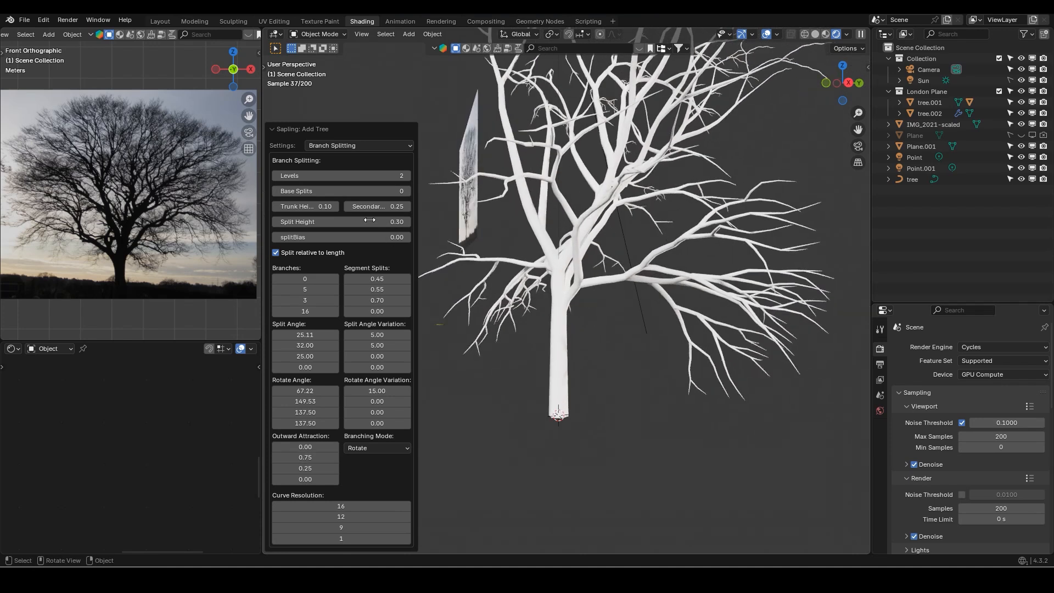
In the Branch Growth settings, lower the second-level Back Curvature to about -52.17, judging the main branches from the front
left_click(383, 145)
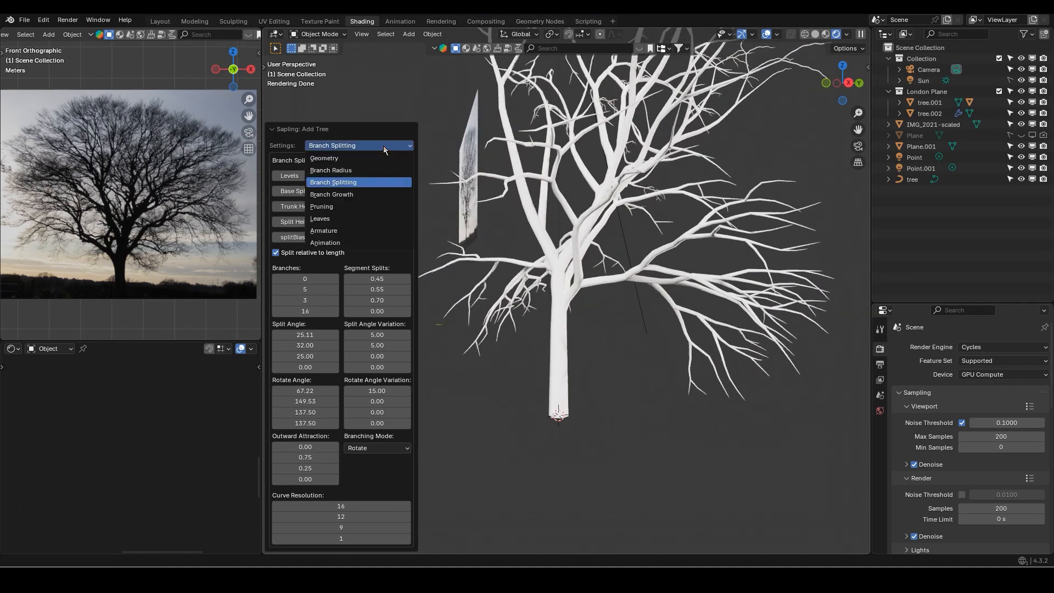
left_click(339, 194)
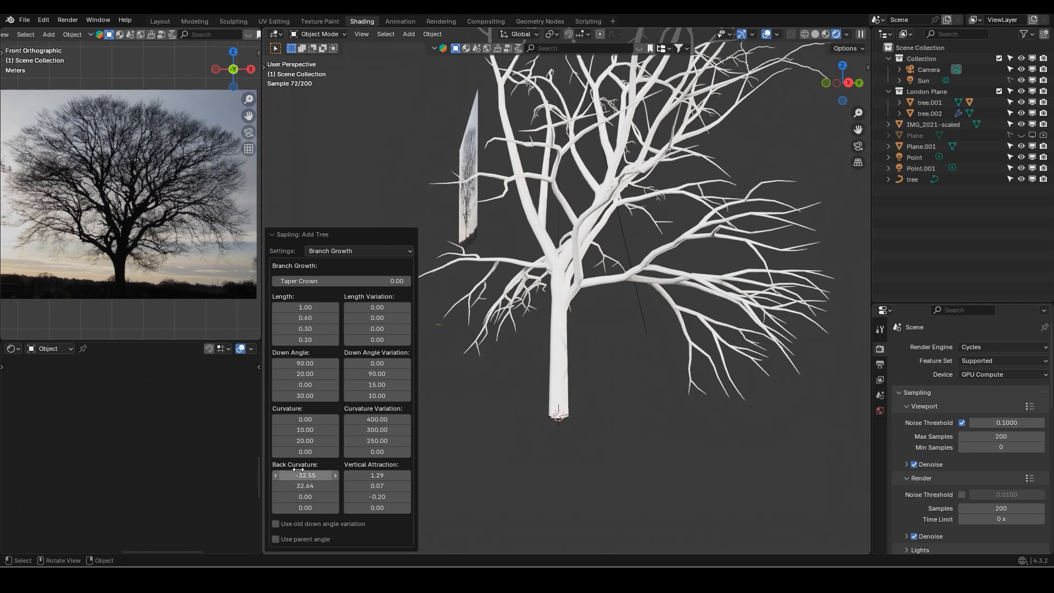
mouse_move(306, 485)
left_mouse_down()
mouse_move(341, 485)
mouse_move(291, 485)
left_mouse_up()
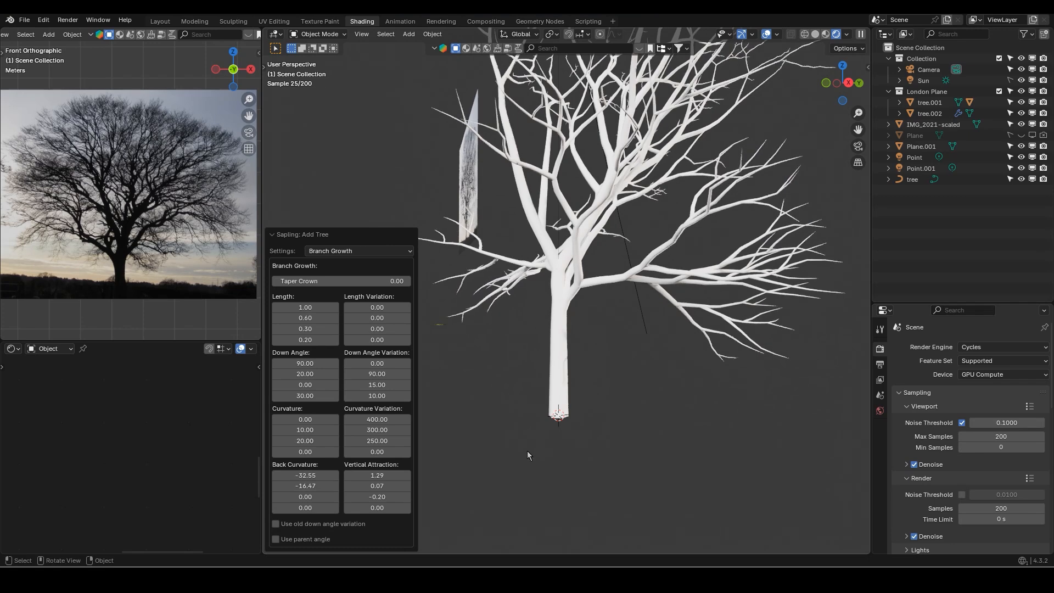
key("KP_1")
scroll(600, 379, "down", 1)
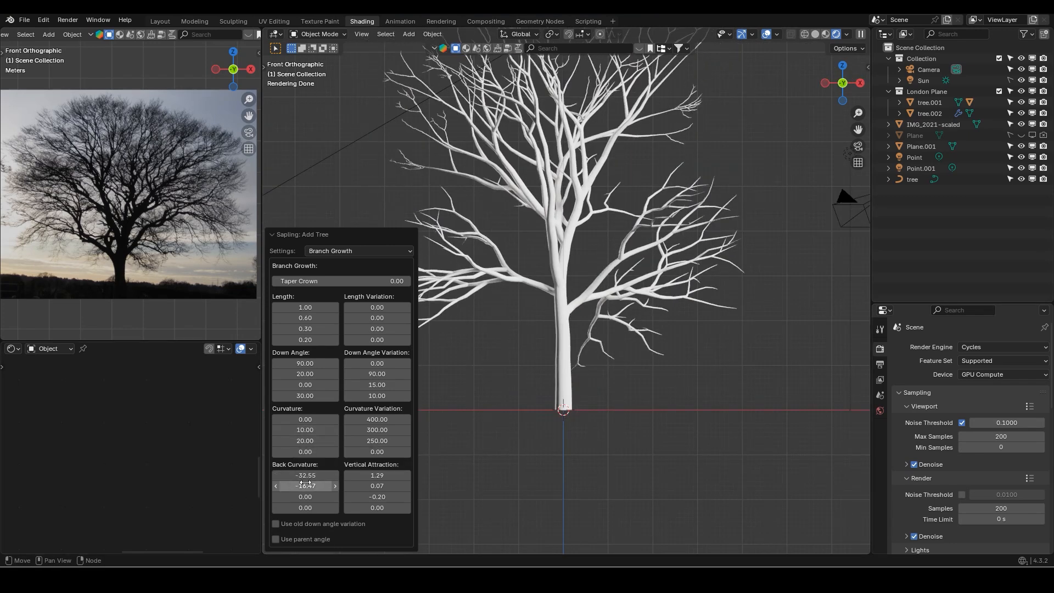
left_click_drag(308, 487, 69, 487)
scroll(683, 291, "down", 2)
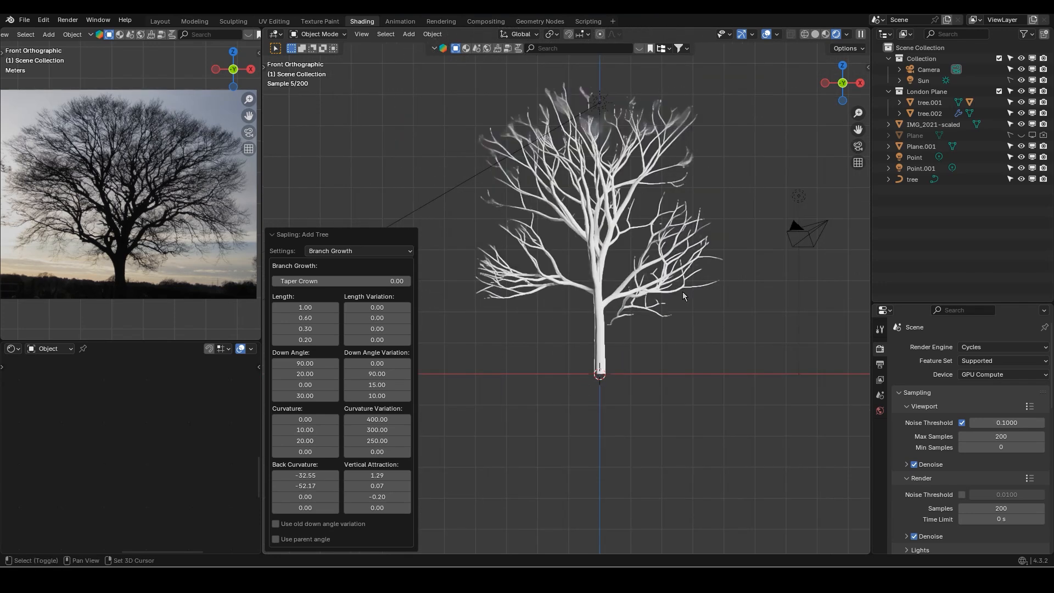
In the Branch Splitting settings, raise the second-level Branches value to 15
left_click(359, 251)
left_click(344, 287)
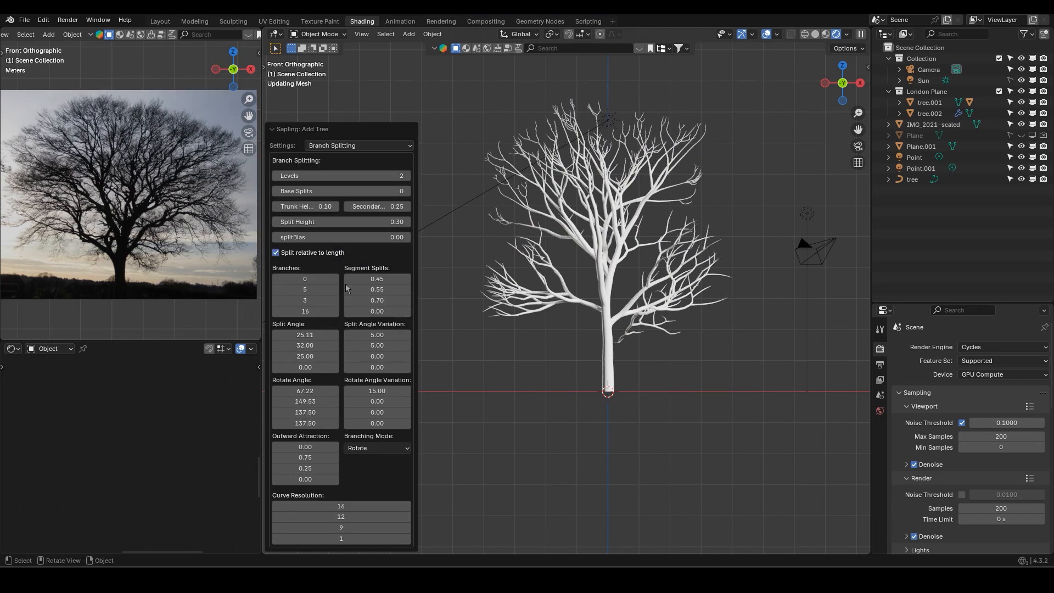
left_click(306, 286)
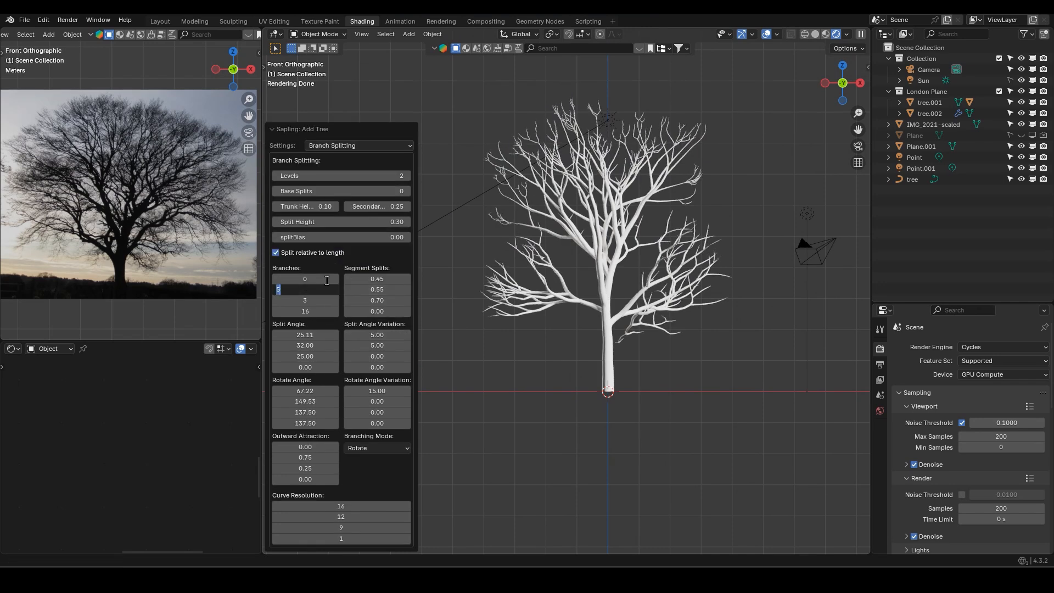
key("Return")
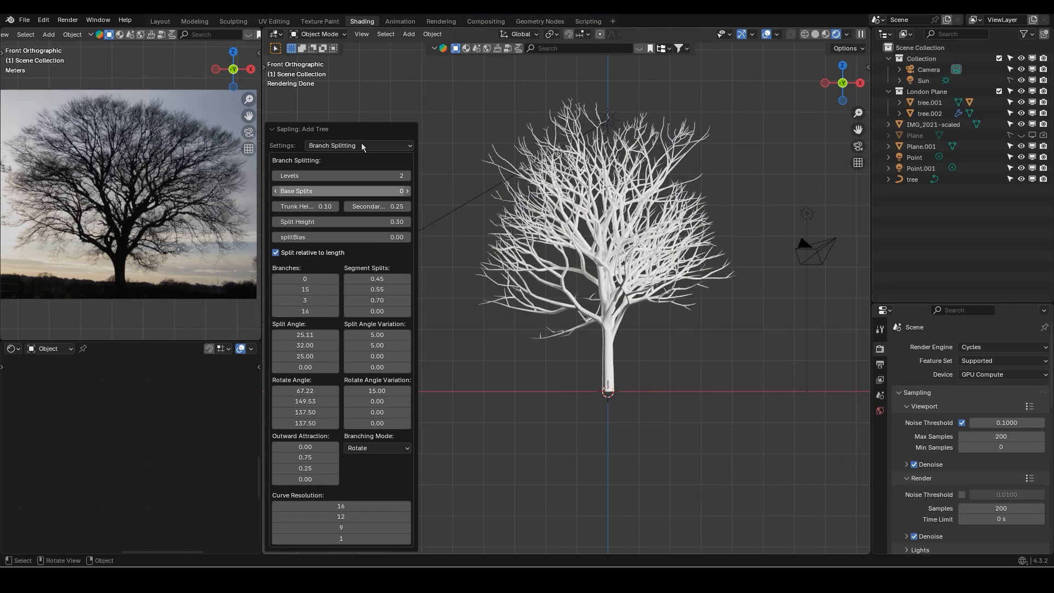
In the Branch Growth settings, set the second-level Length to 0.65 and check the crown width
left_click(364, 146)
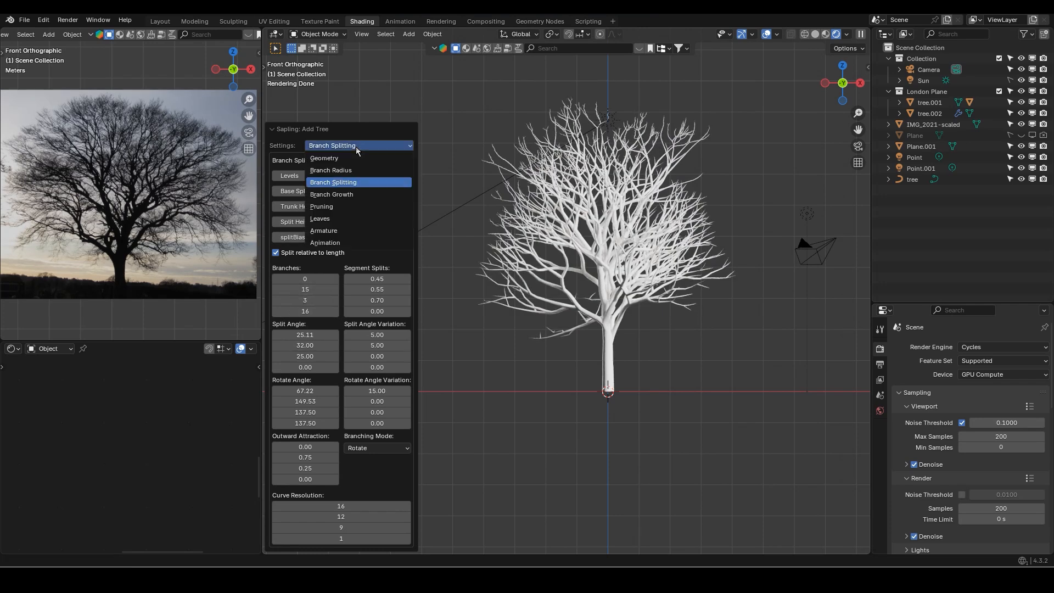
left_click(339, 195)
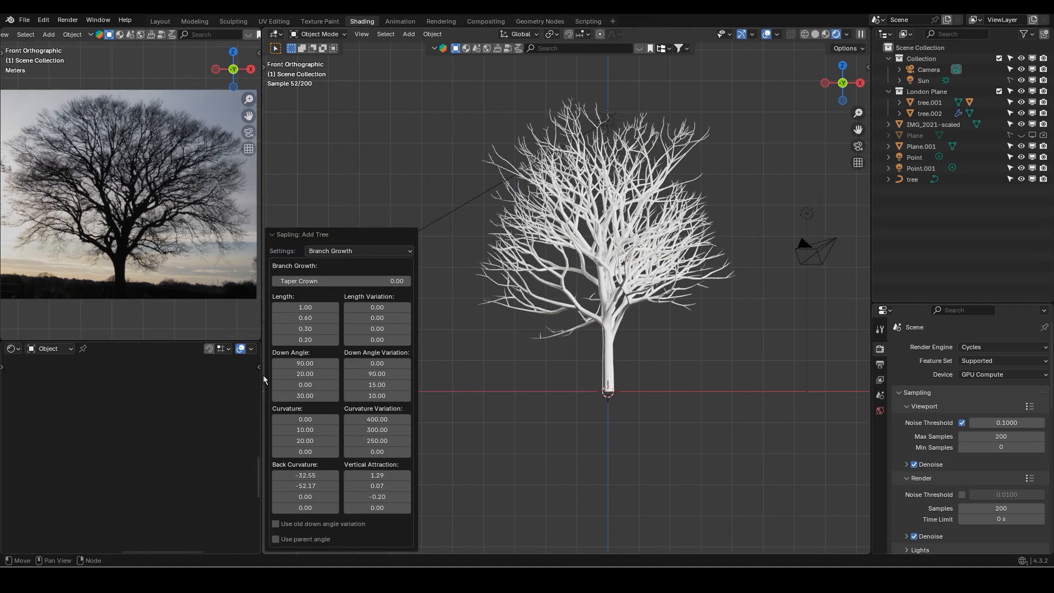
double_click(298, 319)
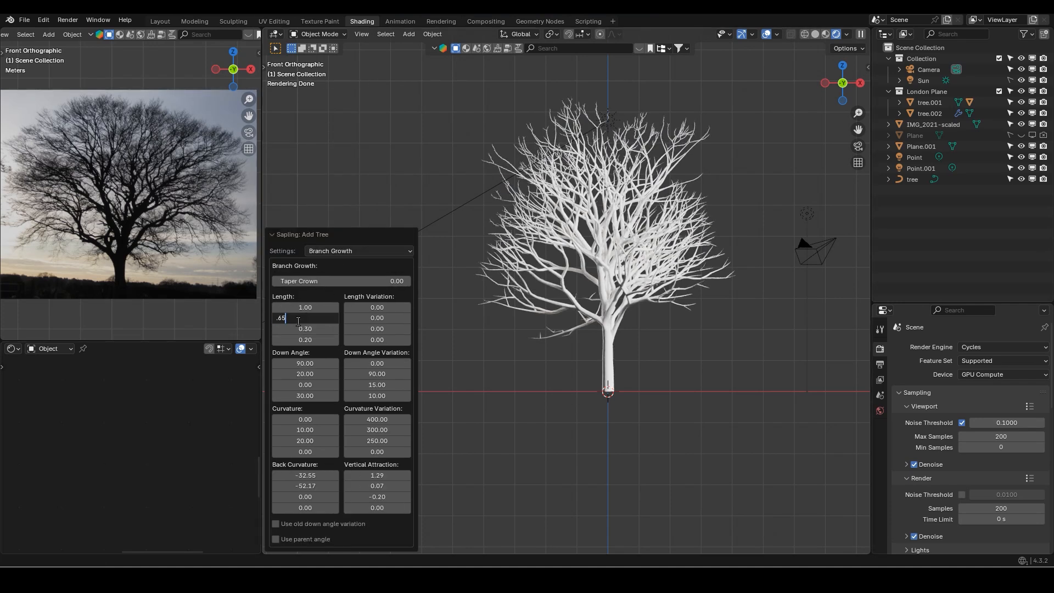
key("Return")
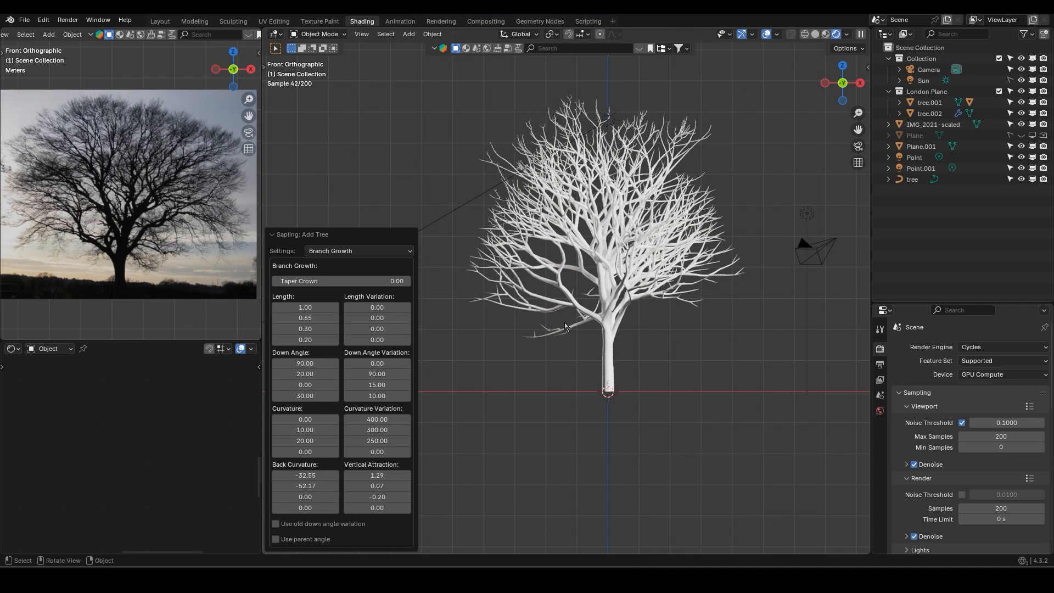
middle_click_drag(643, 305, 574, 289)
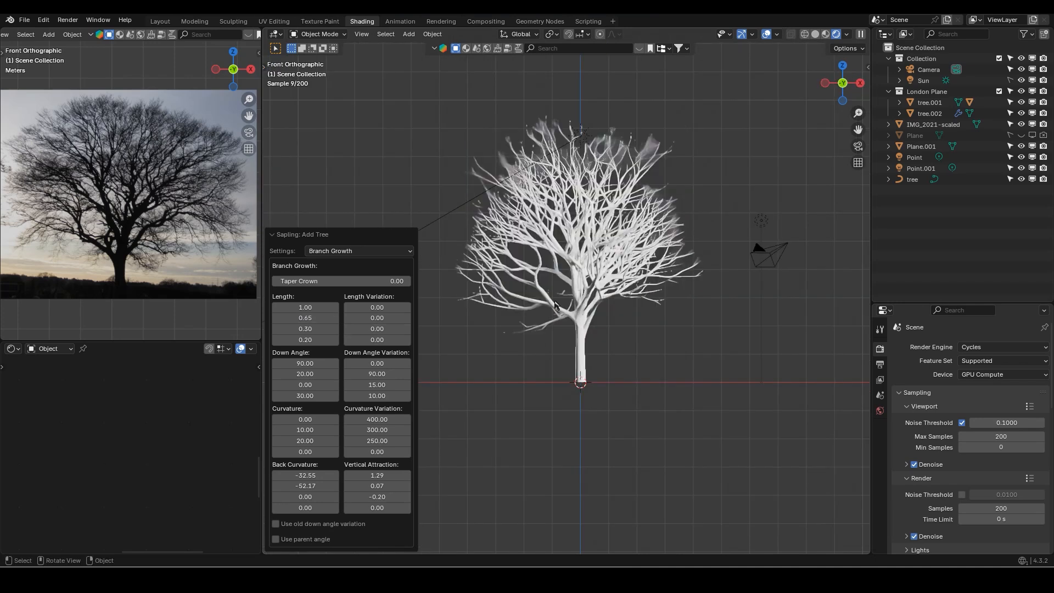
In the Branch Splitting settings, try a first-level Split Angle of 30 and 40, settling on 35
left_click(329, 251)
left_click(332, 296)
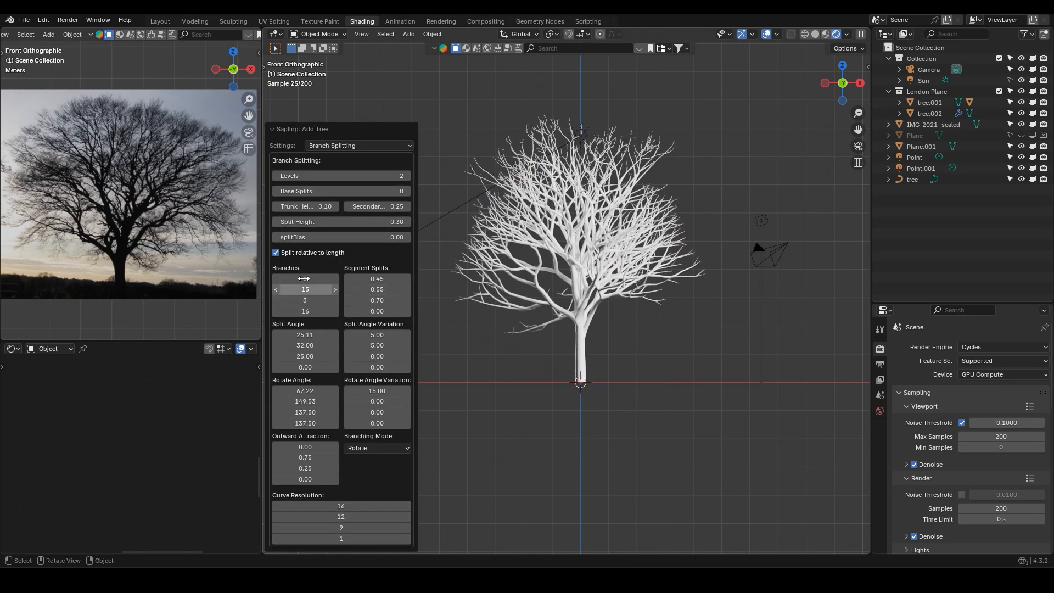
left_click(292, 335)
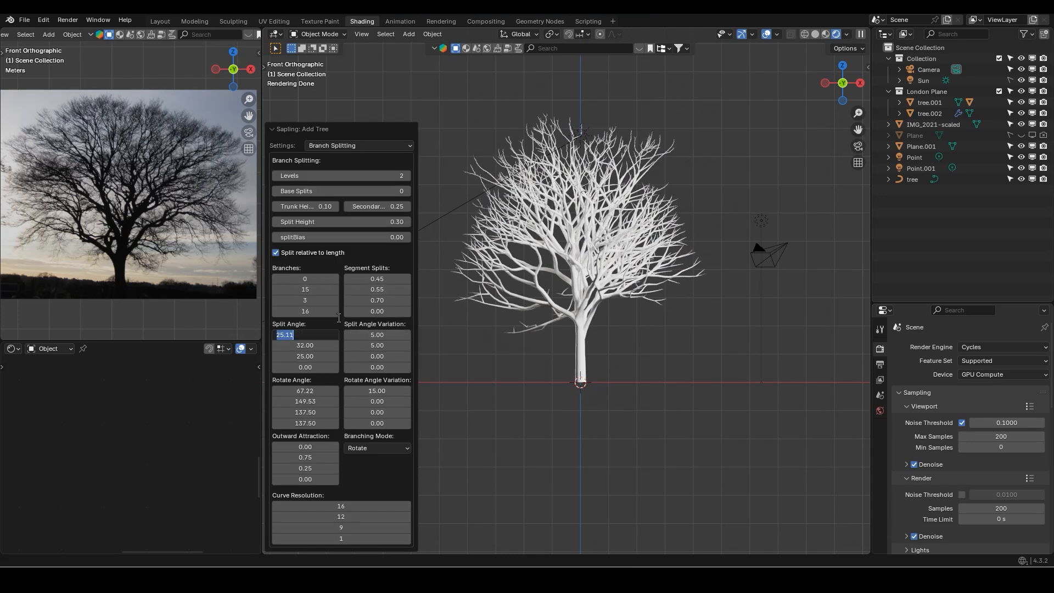
key("Return")
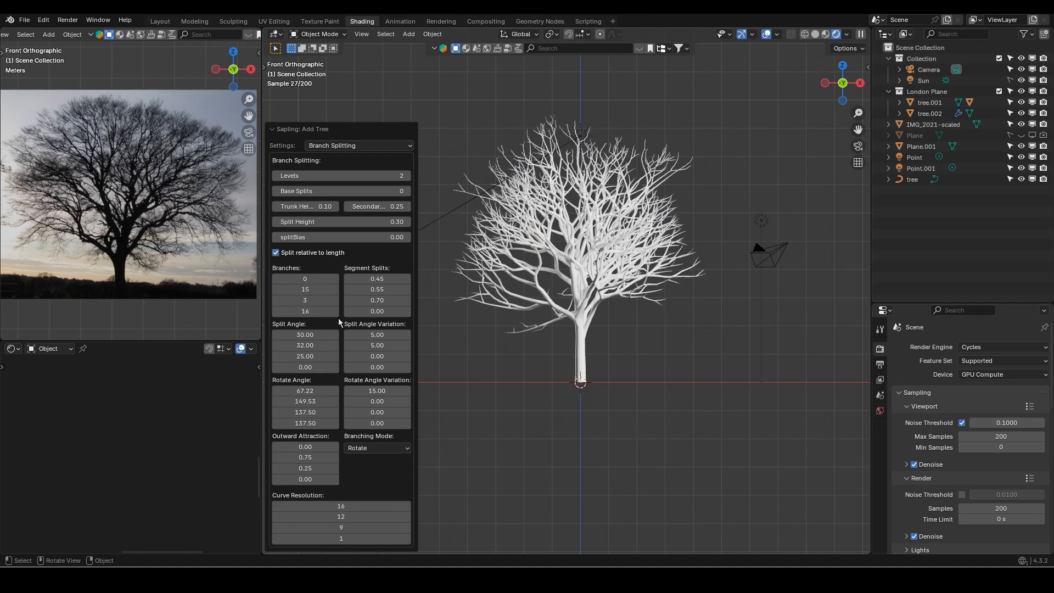
left_click(311, 334)
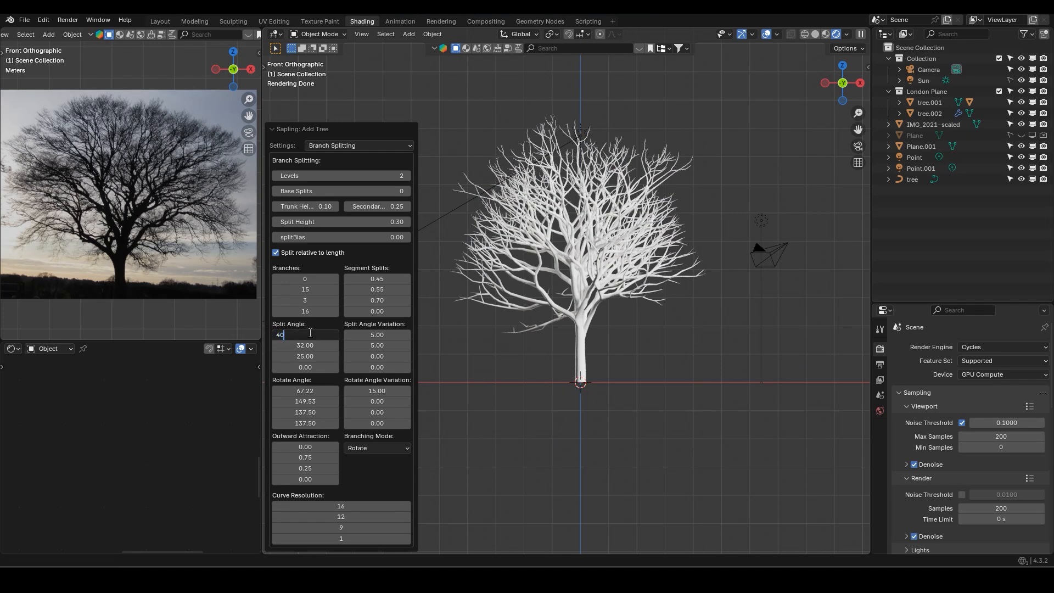
key("Return")
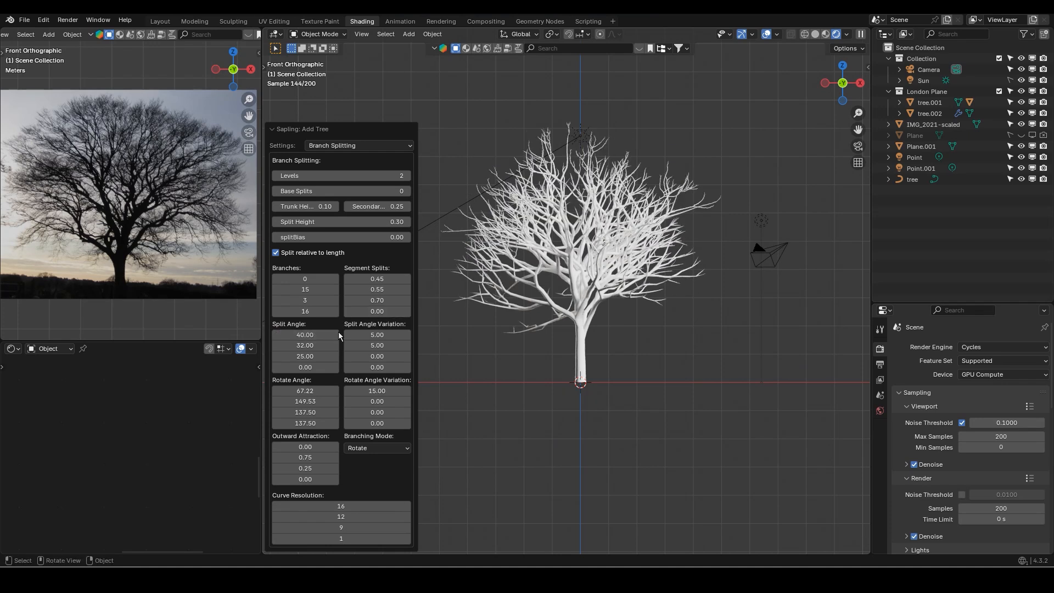
left_click(306, 336)
type("35")
key("Return")
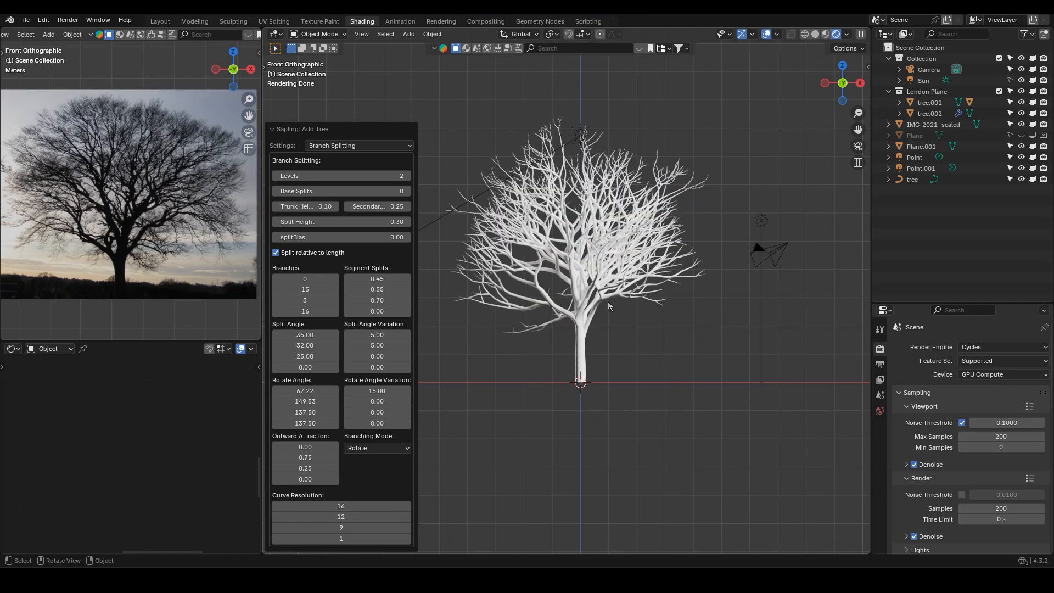
In the Branch Growth settings, set the second-level Length to 0.75
left_click(372, 144)
left_click(352, 196)
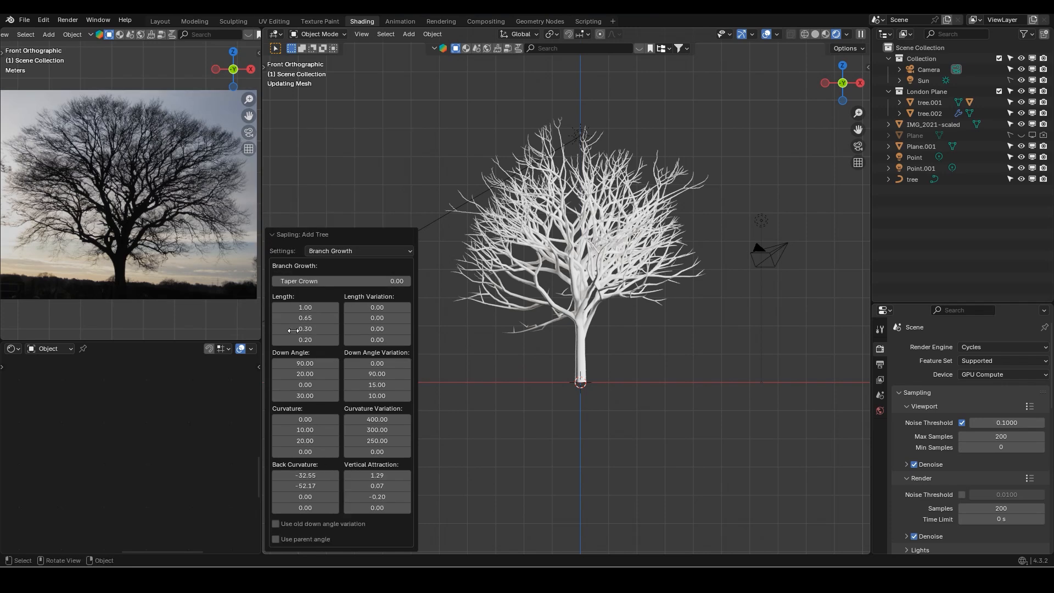
left_click(303, 317)
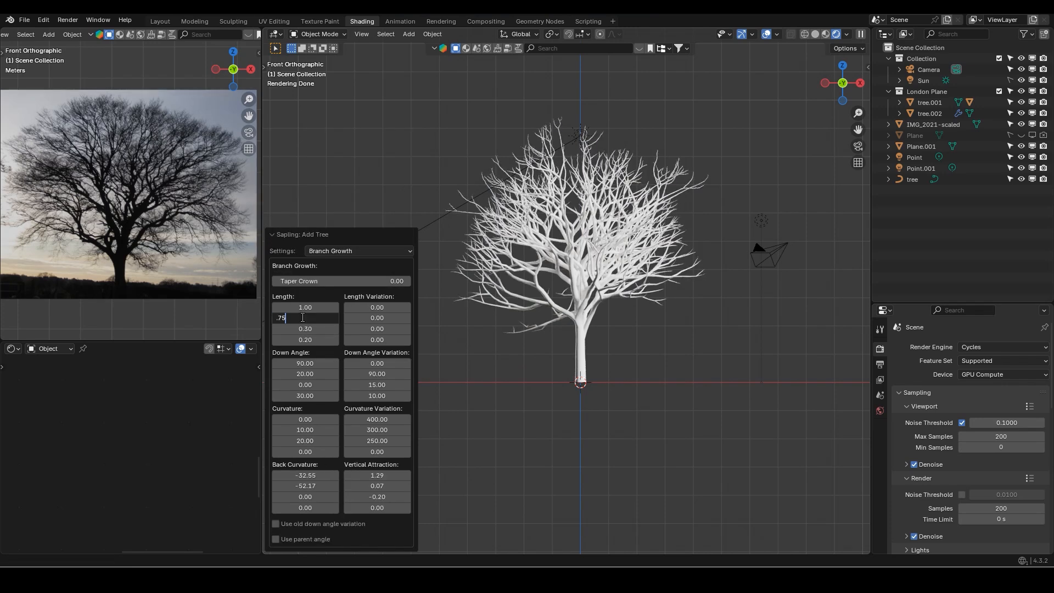
type(".75")
key("Return")
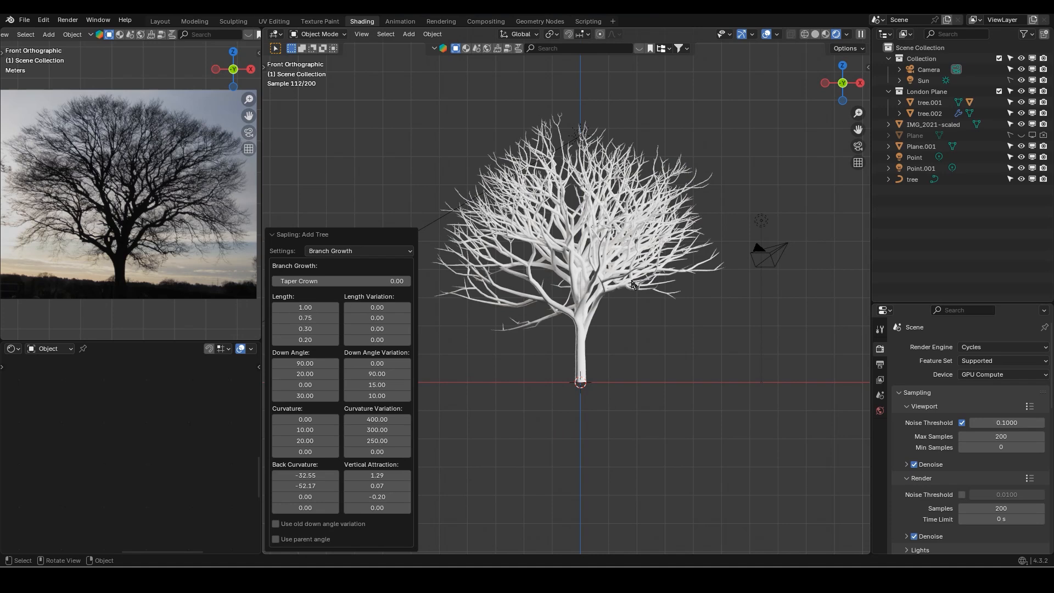
In the Branch Splitting settings, set the second-level Branches value to 5 and raise Levels to 3
left_click(354, 251)
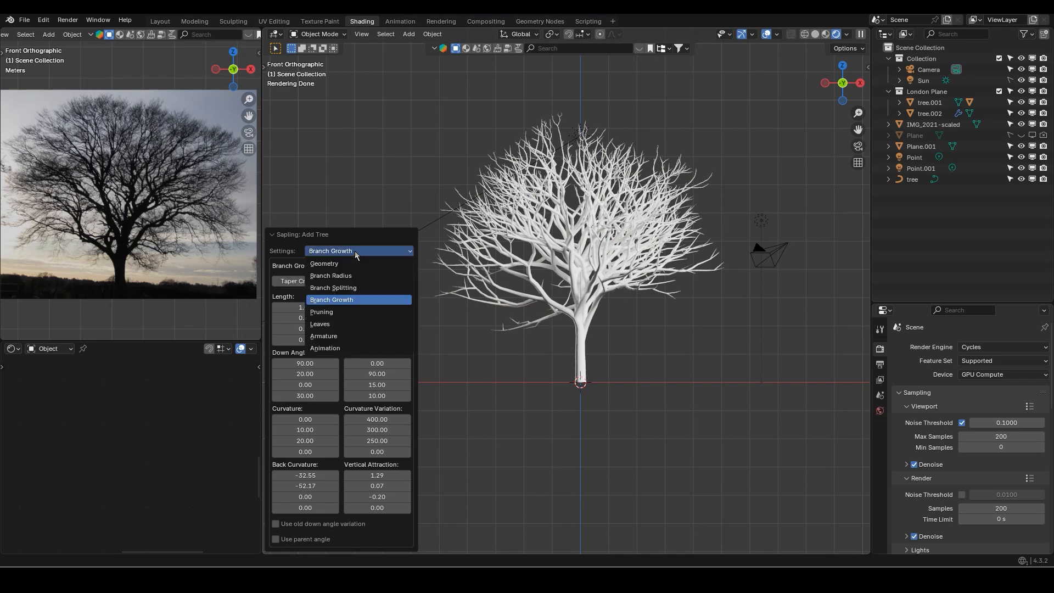
left_click(339, 287)
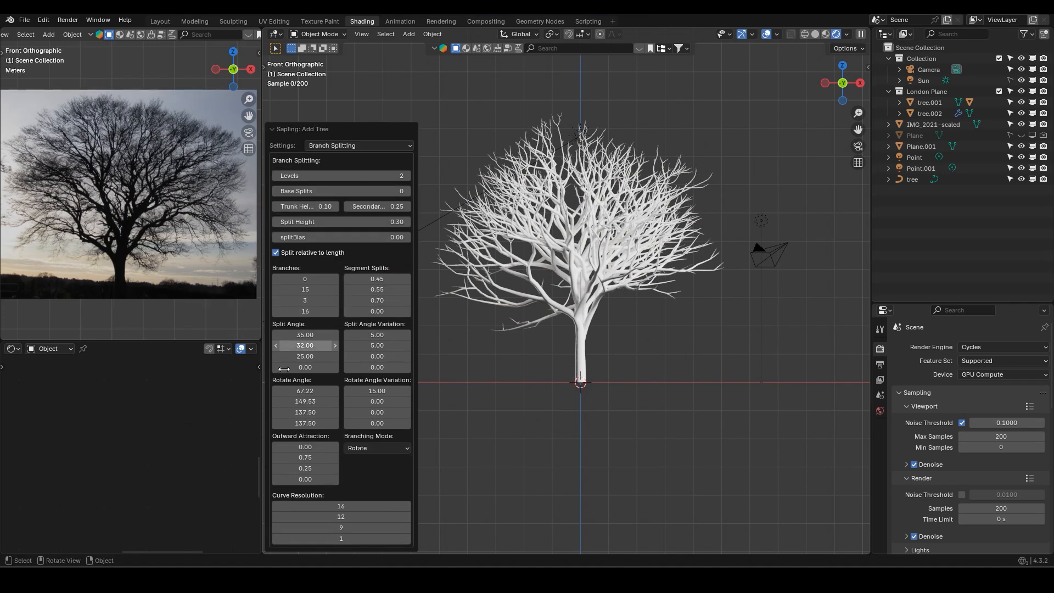
left_click(301, 289)
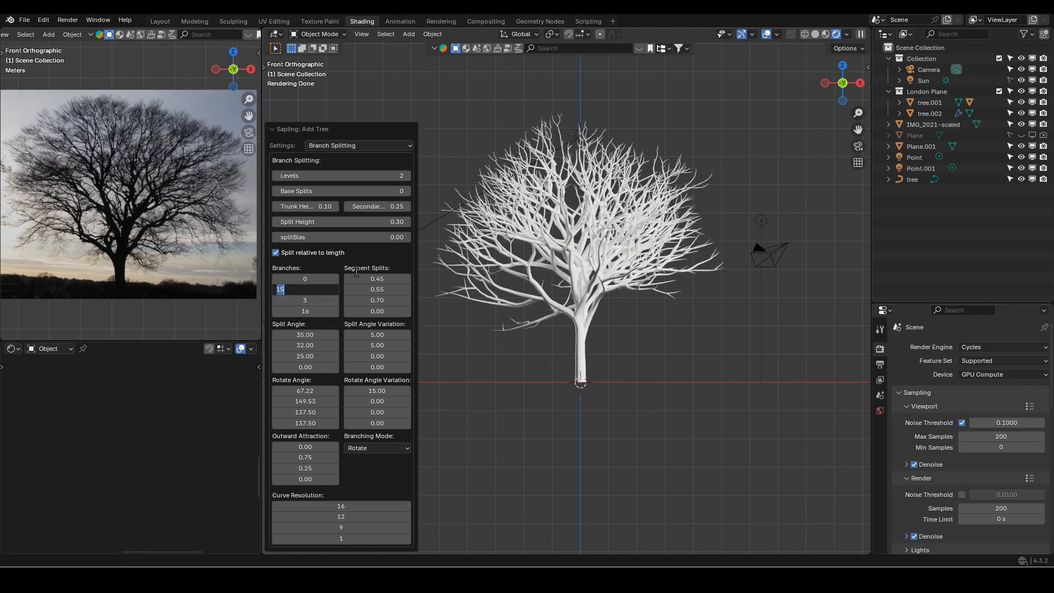
type("5")
key("Return")
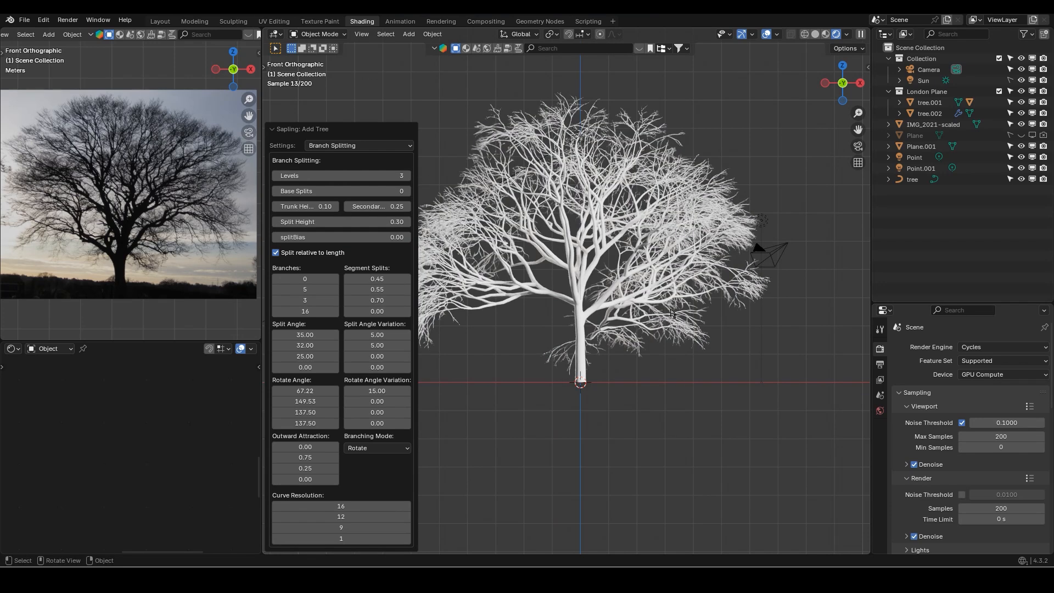
Examine the fine outer twigs and the overall crown spread from the top and front views
scroll(556, 291, "up", 4)
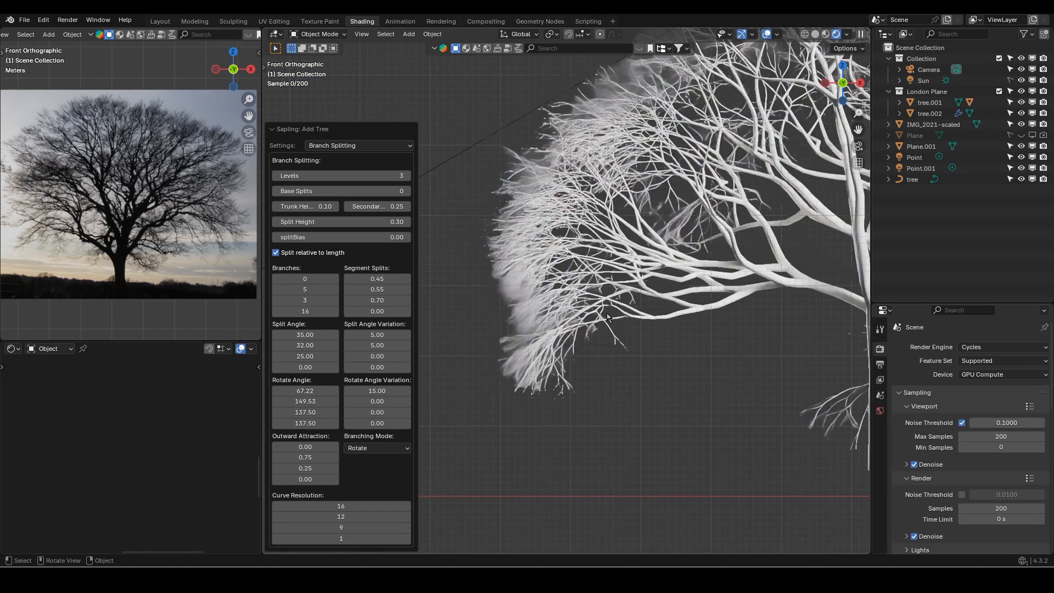
key("KP_7")
scroll(634, 329, "up", 3)
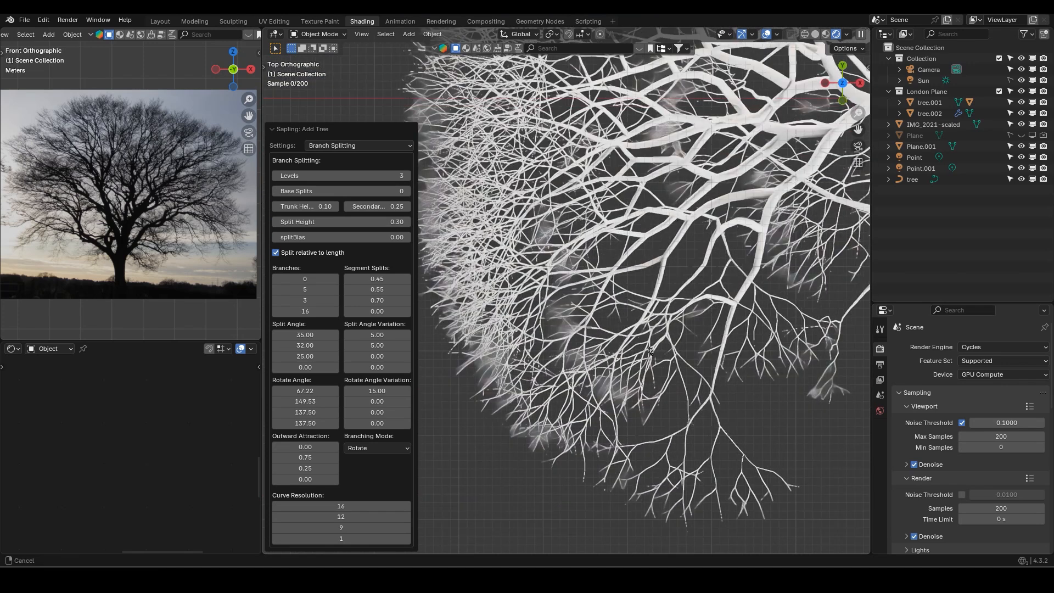
scroll(633, 324, "down", 4)
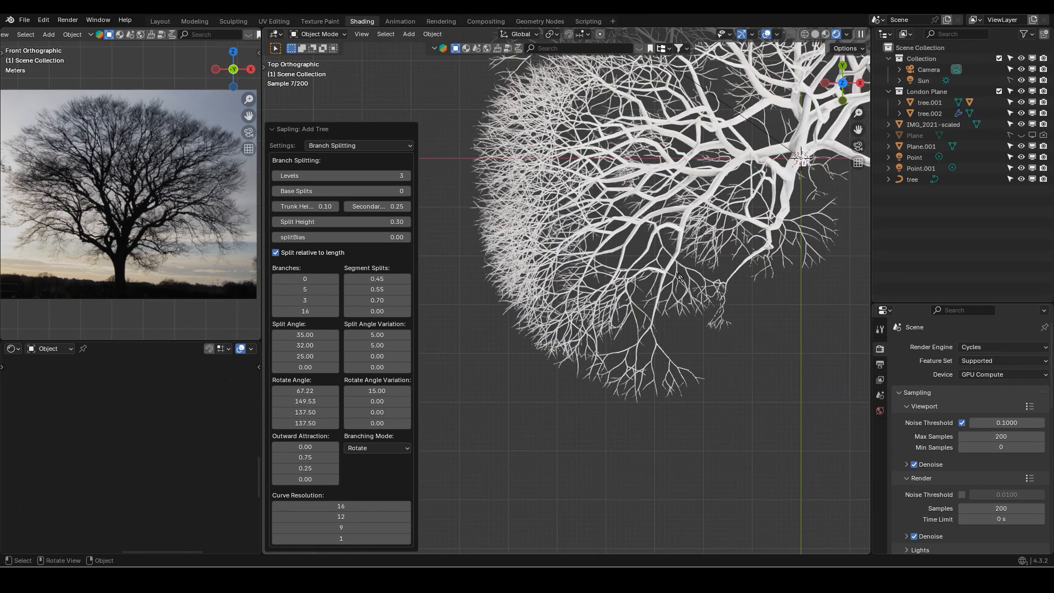
key("KP_1")
scroll(677, 277, "down", 1)
middle_click_drag(803, 239, 649, 271, "shift")
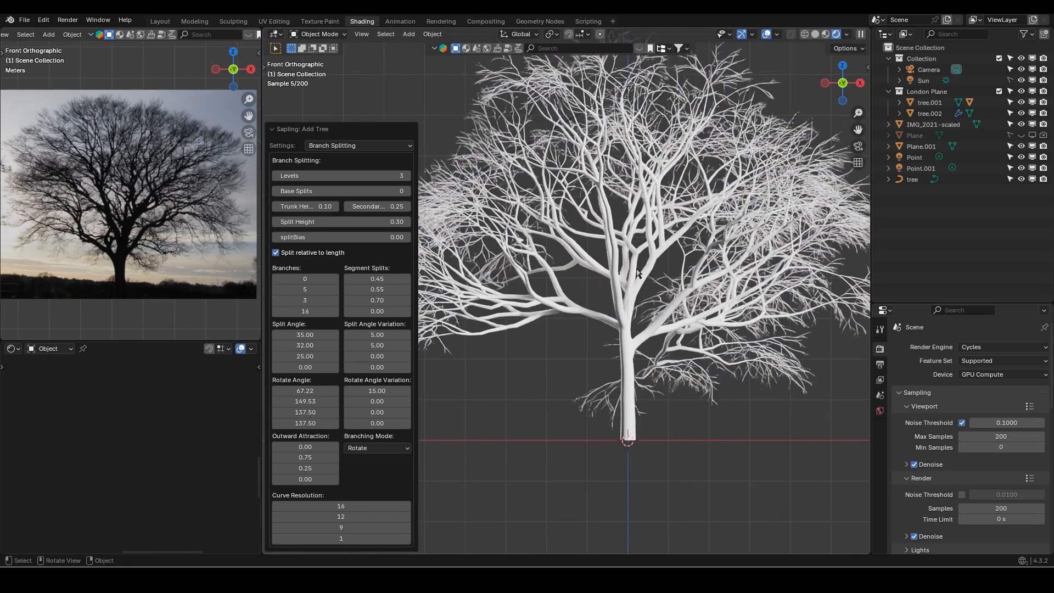
scroll(649, 270, "down", 1)
Try 10 second-level Branches, then lower Levels to 2 and return the second-level Branches value to 5
left_click(305, 289)
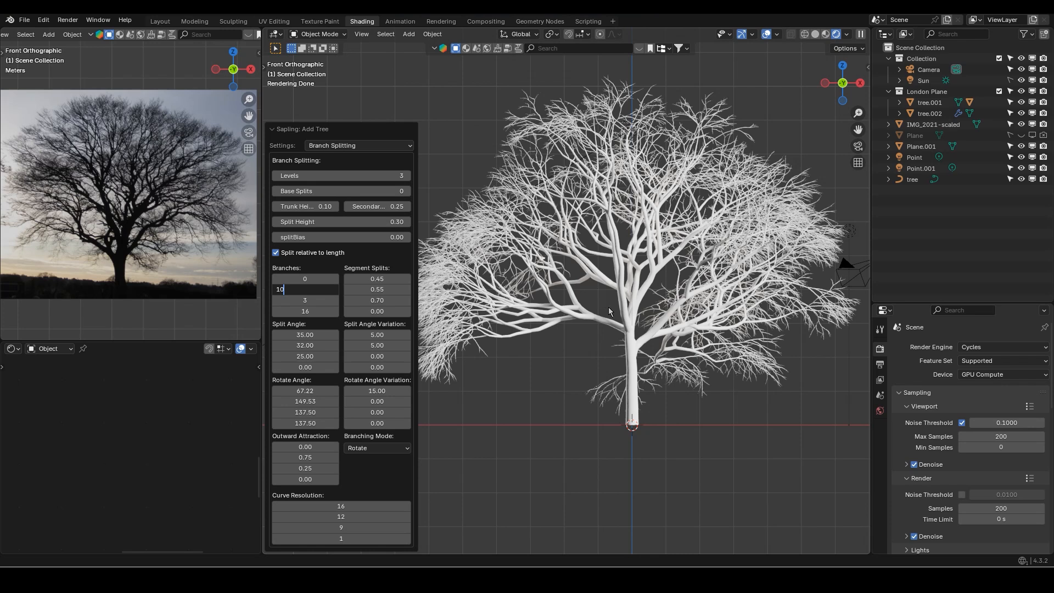
key("Return")
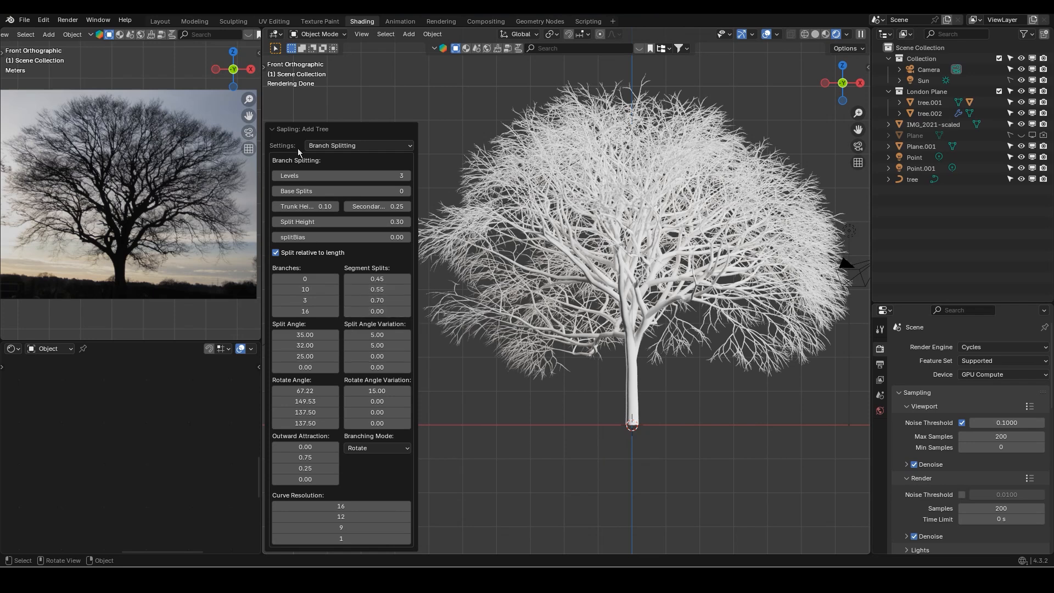
left_click(275, 175)
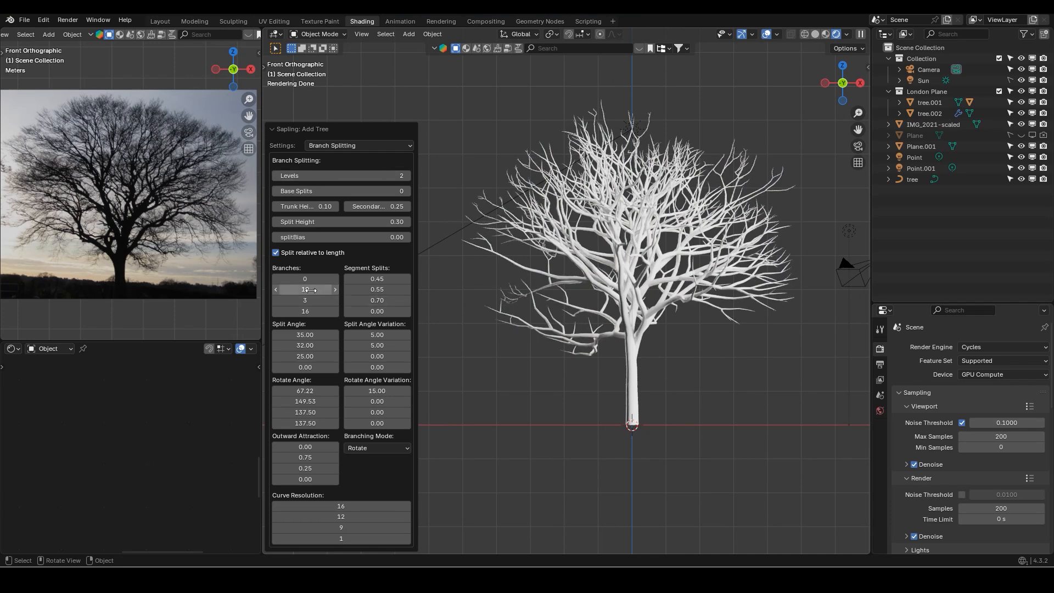
left_click(309, 289)
key("Return")
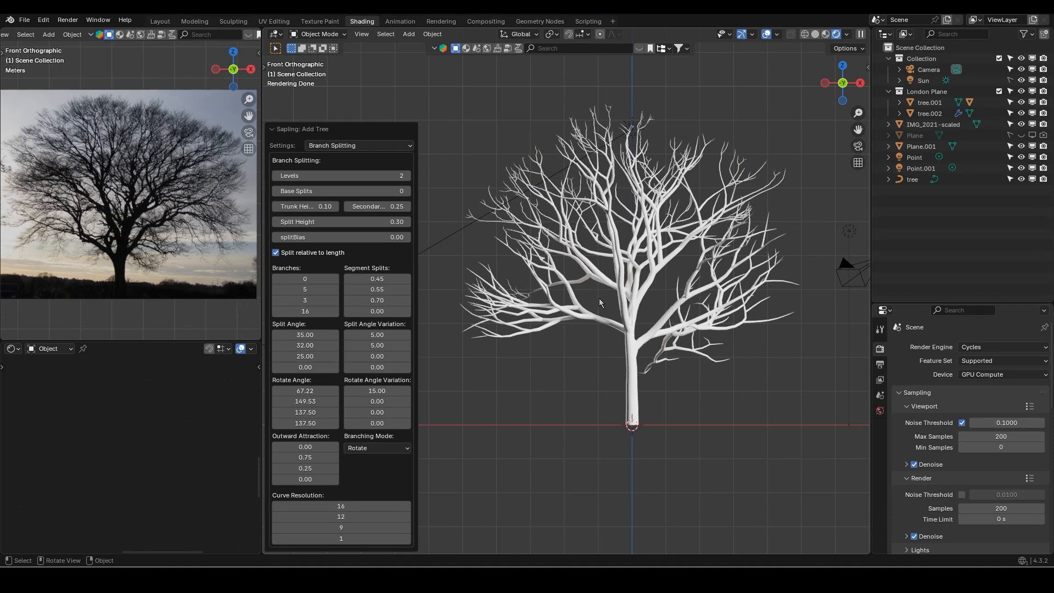
Lower the second-level Rotate Angle to about 122.47, checking the main branch distribution from the top and front
middle_click_drag(598, 298, 637, 313)
left_click_drag(305, 402, 235, 401)
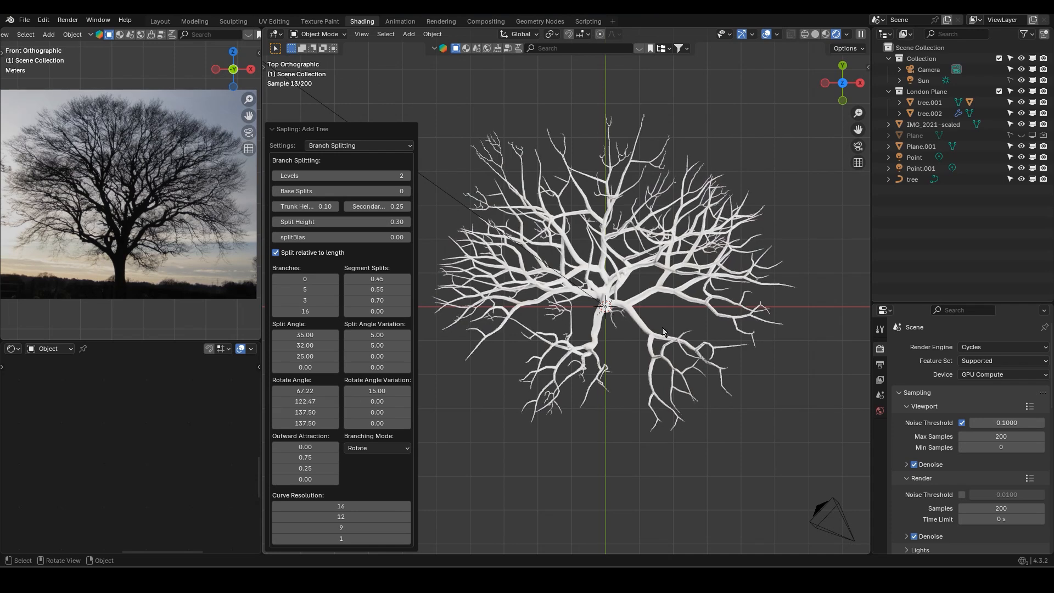
key("KP_1")
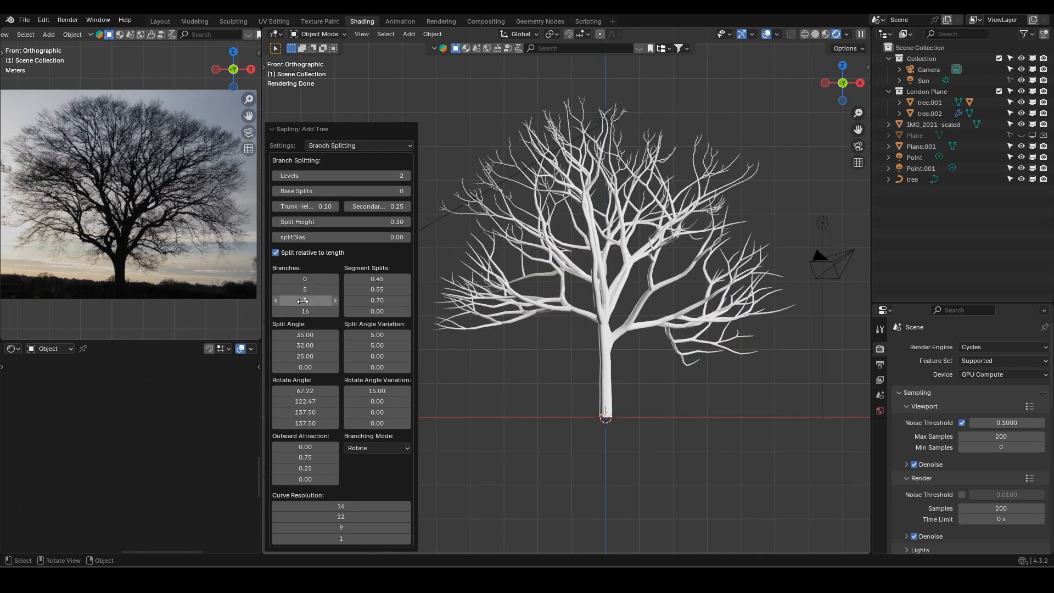
Set the third-level Branches value to 20, raise Levels to 3, and check the crown from several angles
left_click(303, 300)
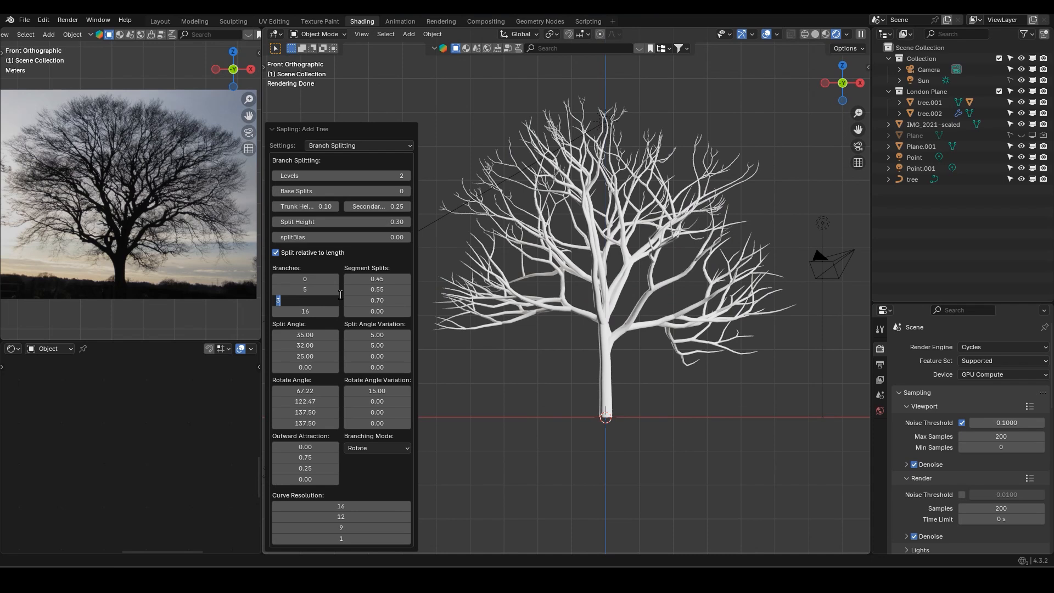
type("20")
key("Return")
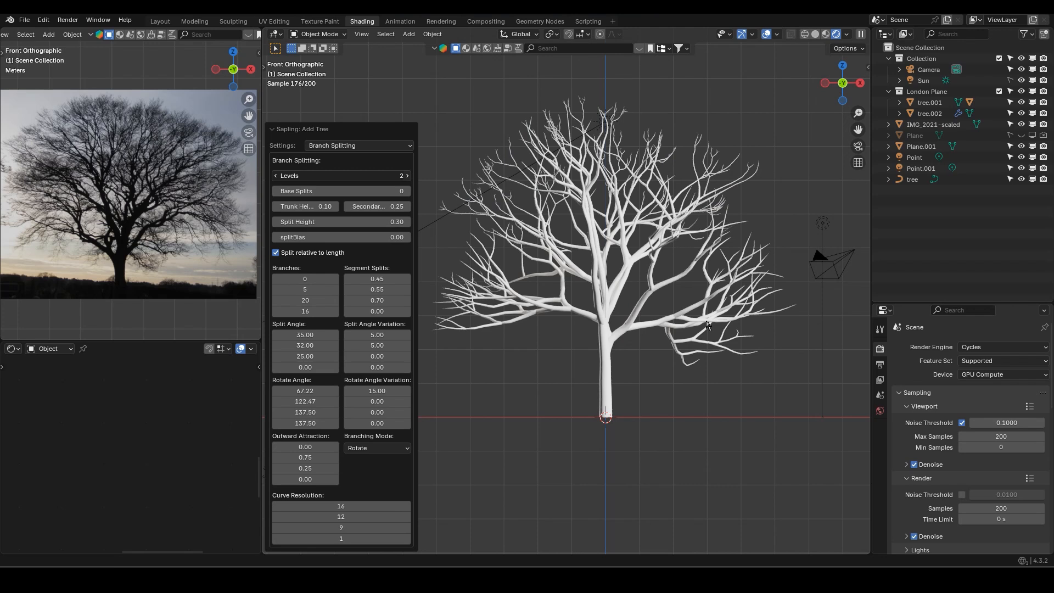
left_click(407, 175)
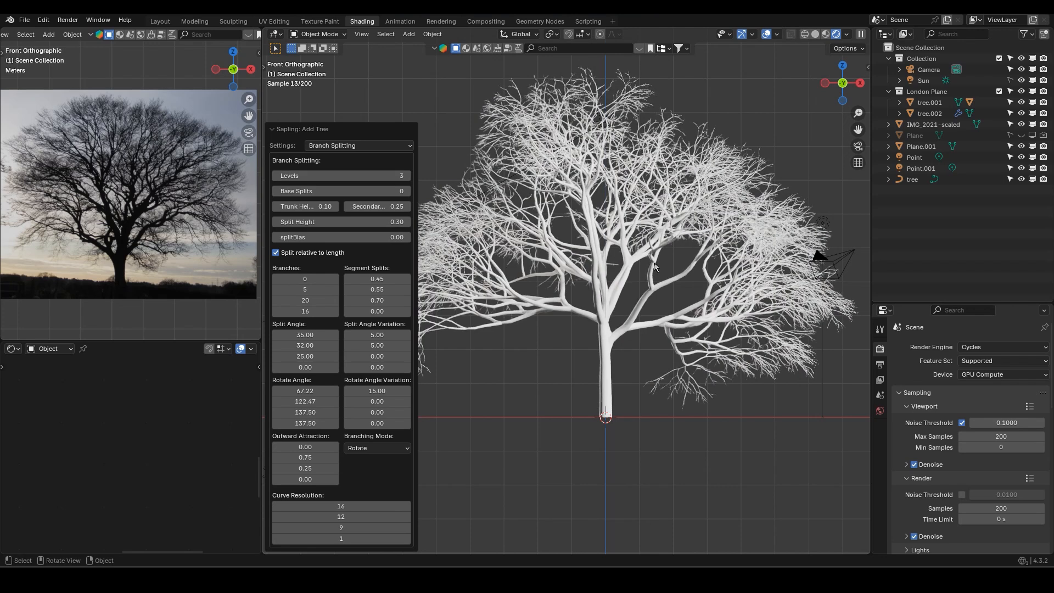
scroll(770, 430, "down", 1)
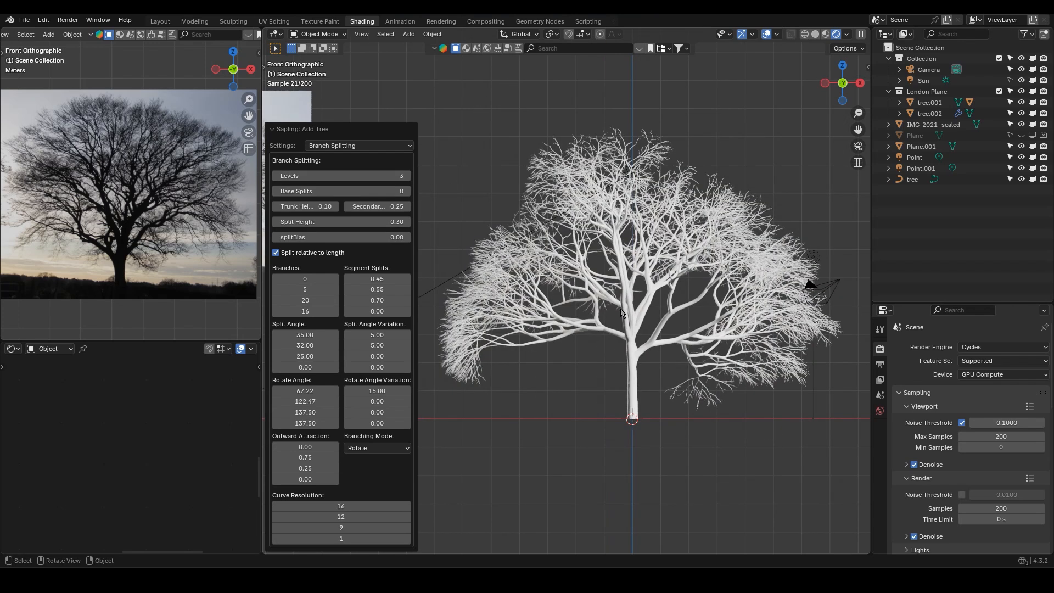
middle_click_drag(622, 316, 720, 301)
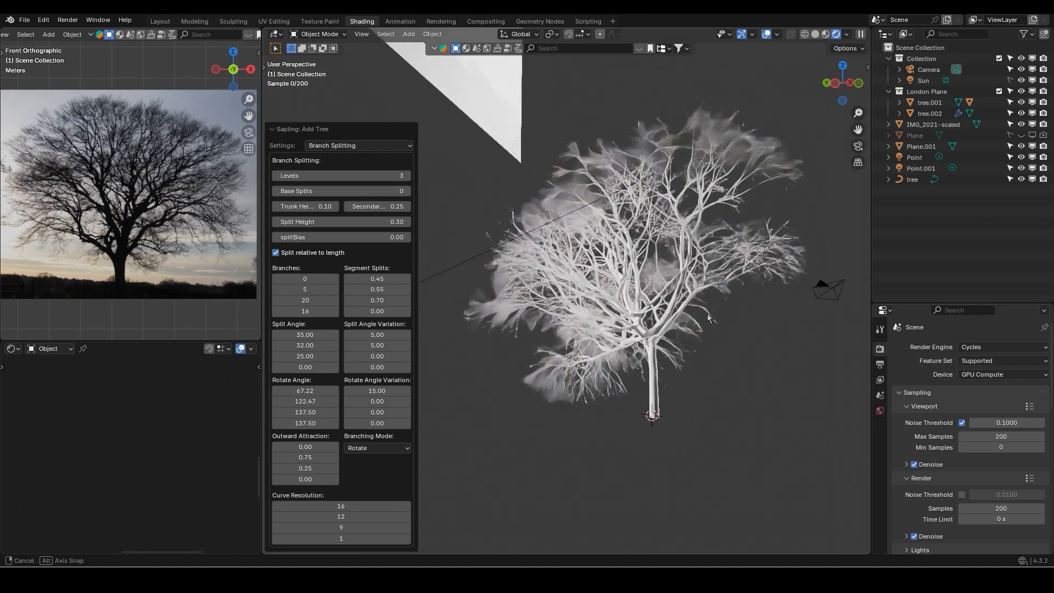
key("KP_1")
scroll(624, 331, "up", 3)
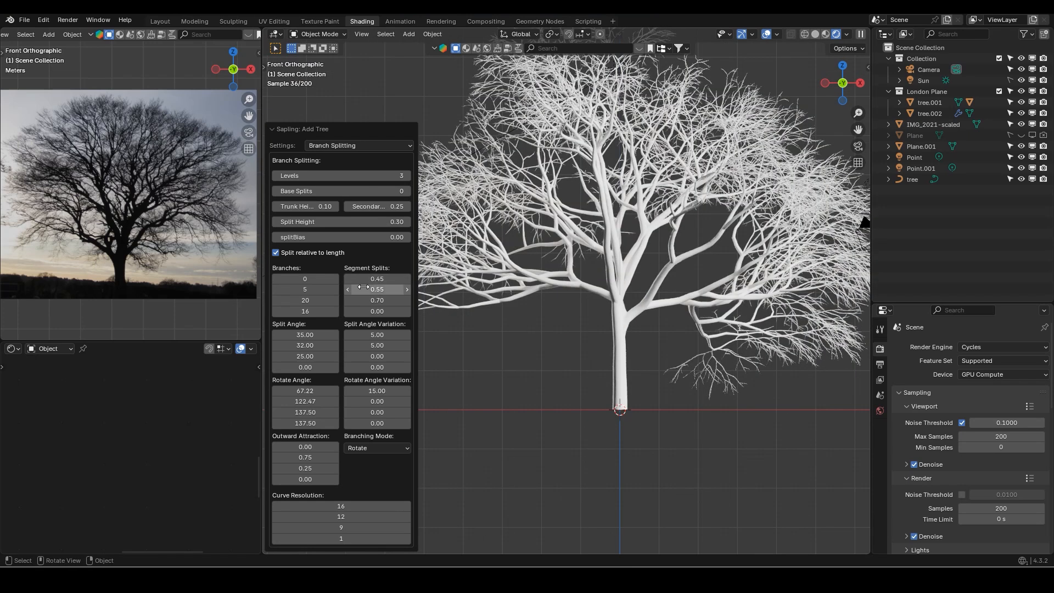
Set the second-level Branches value to 8 and the third-level Branches value to 10
left_click(309, 289)
type("8")
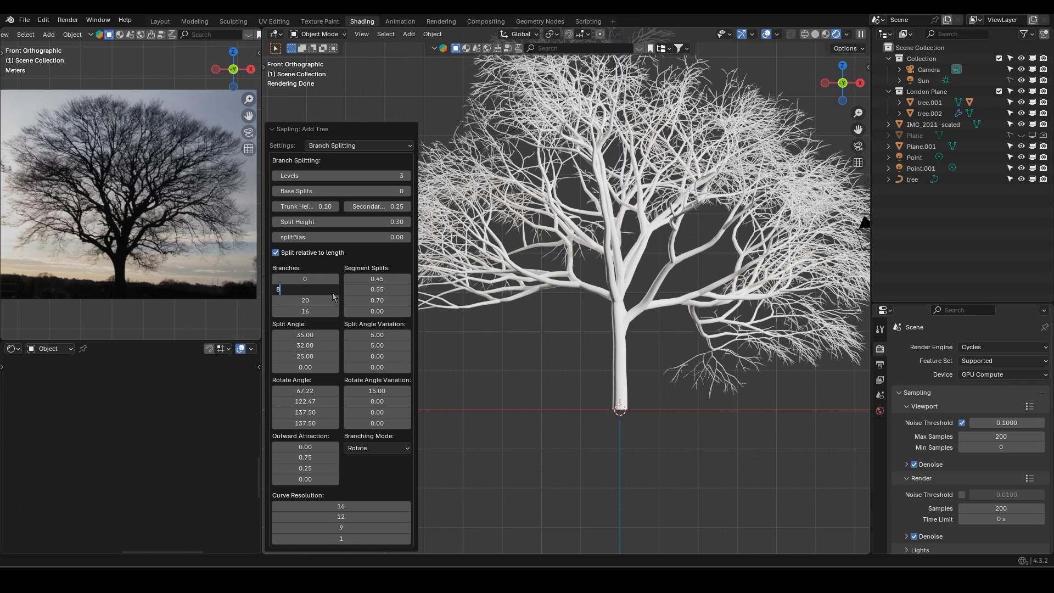
key("Return")
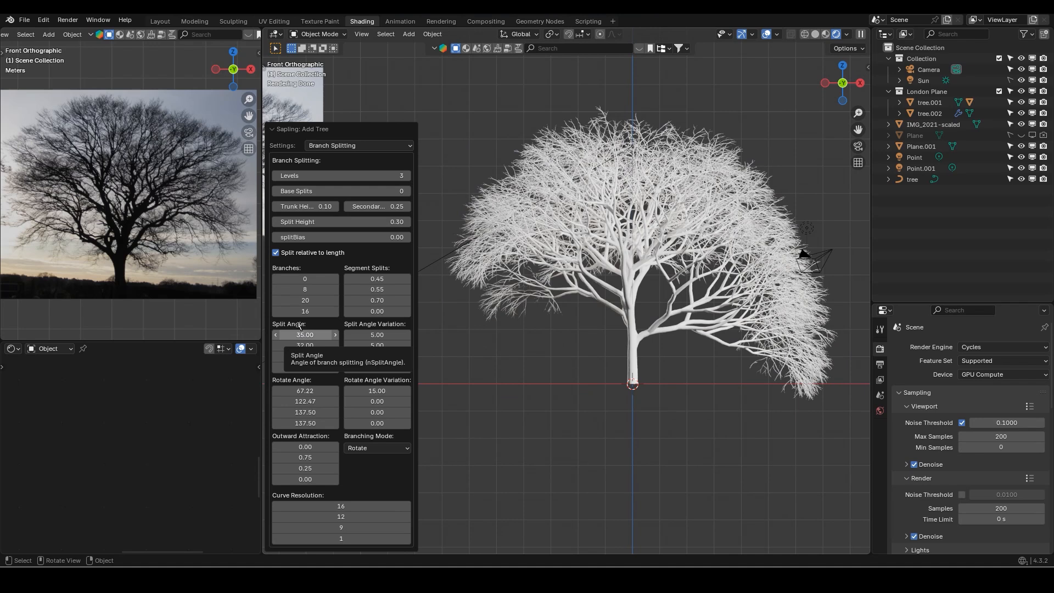
left_click(297, 301)
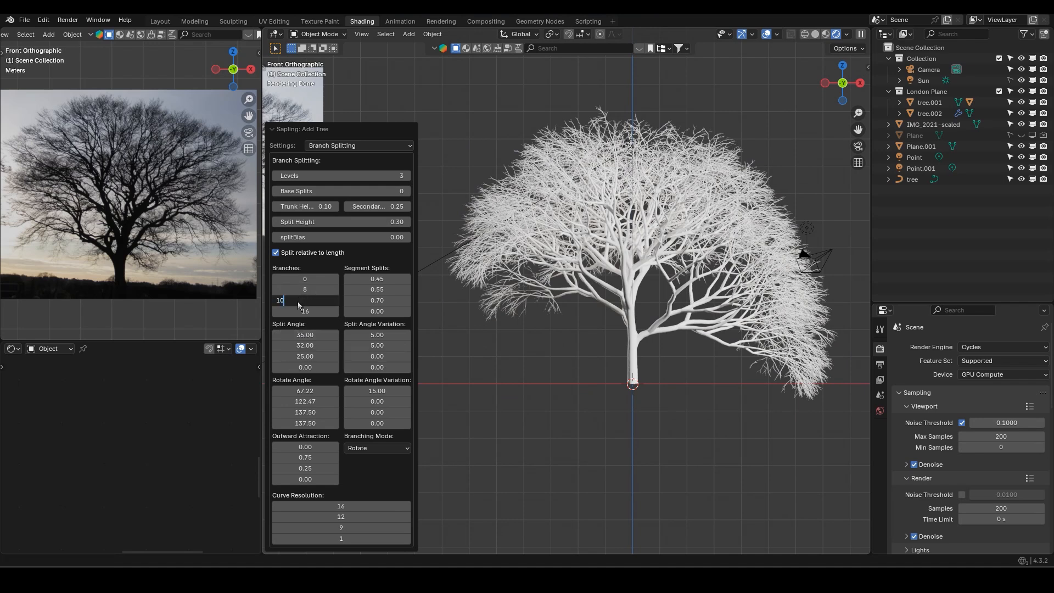
key("Return")
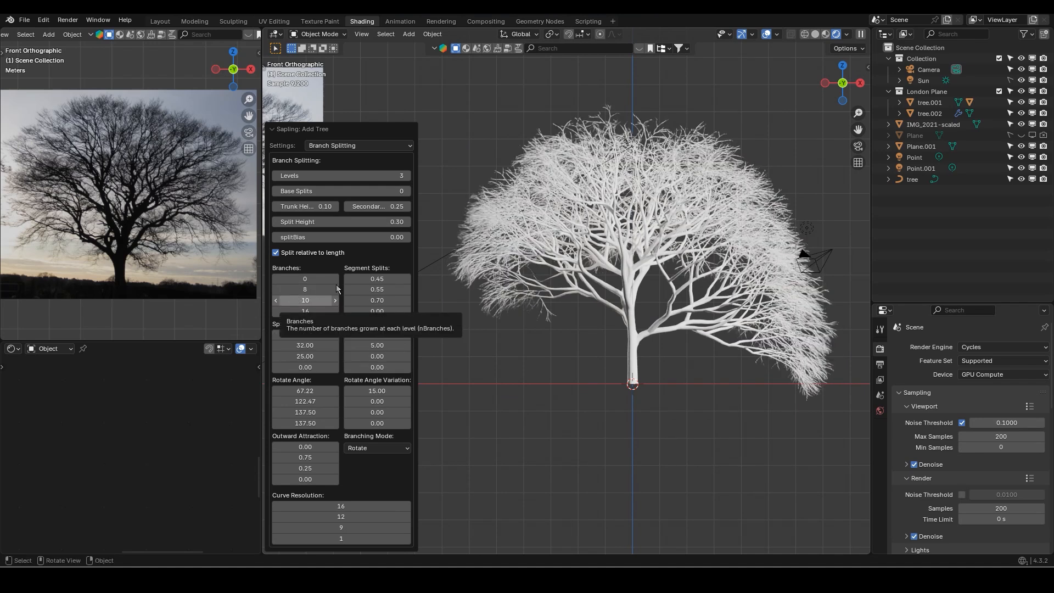
Check the tree's uneven crown from another angle and raise the second-level Branches value to 10
middle_click_drag(652, 319, 611, 324)
key("KP_1")
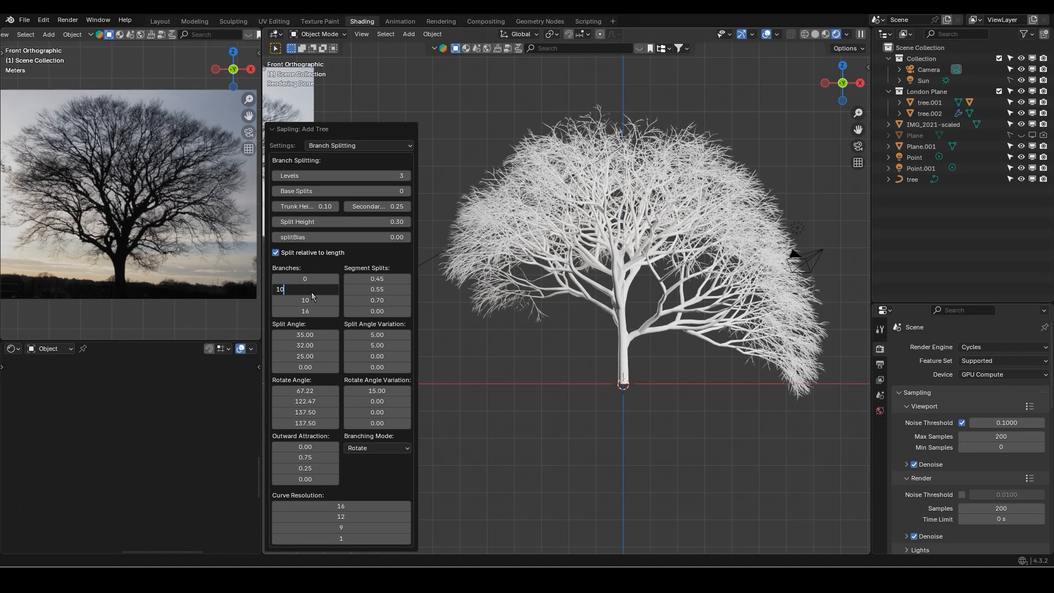
key("Return")
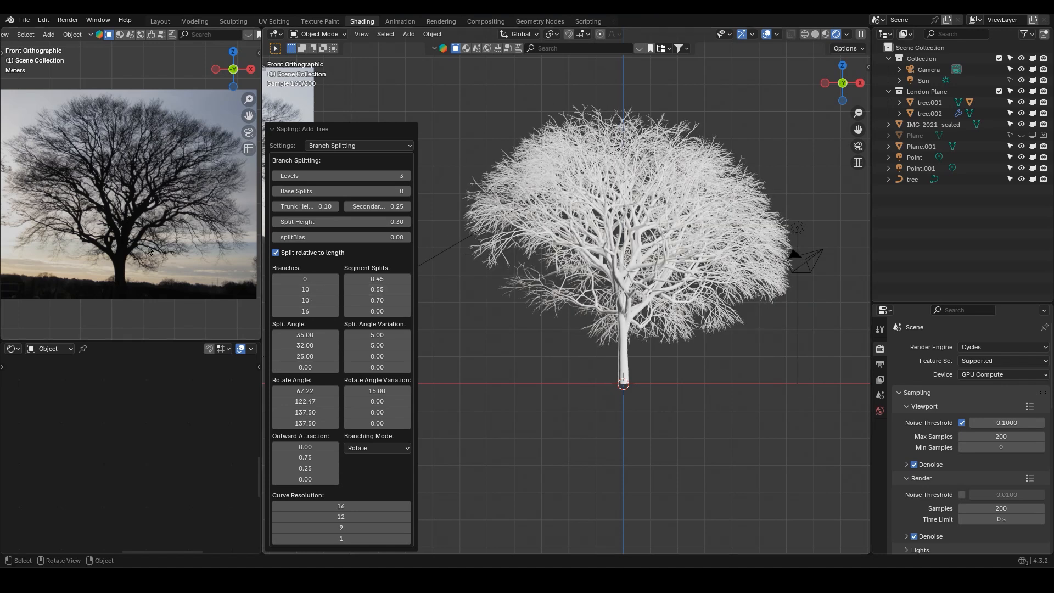
Inspect the crown's outline and density from the top and front, and the trunk's lower branches up close
scroll(617, 324, "up", 1)
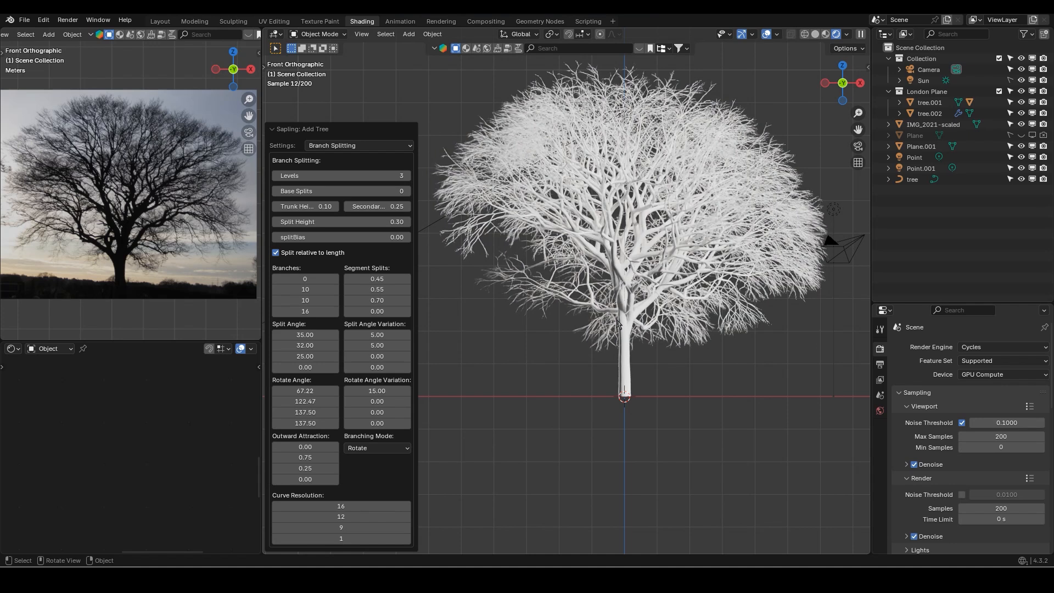
key("KP_7")
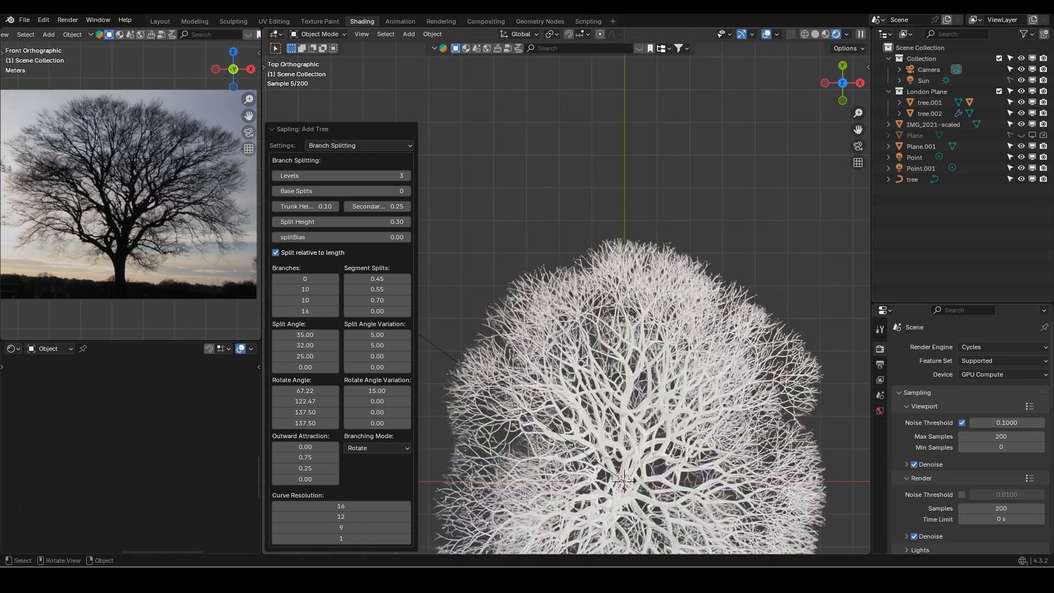
scroll(619, 286, "down", 1)
middle_click_drag(643, 449, 630, 355, "shift")
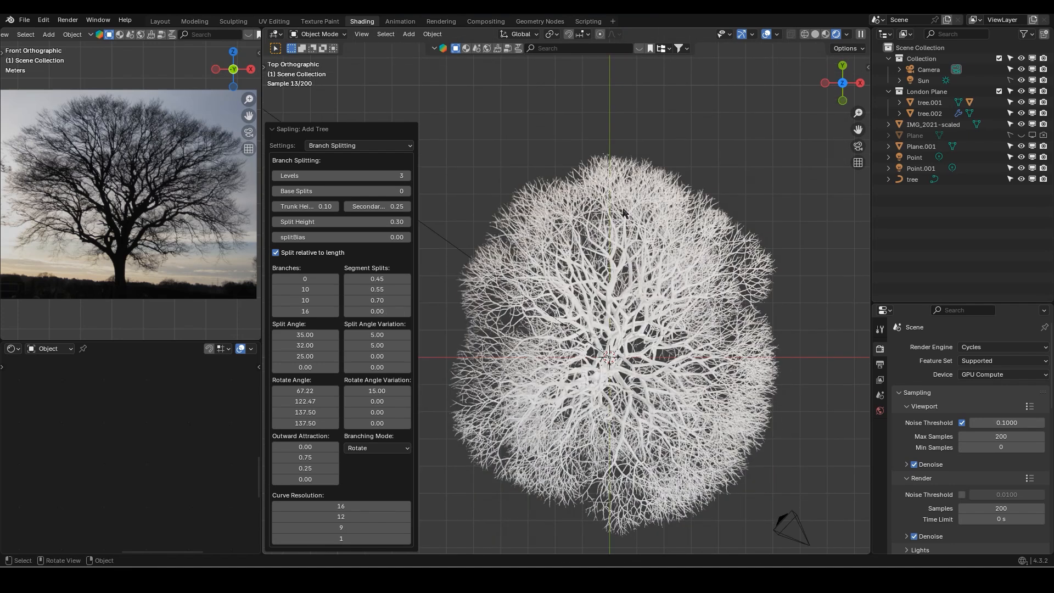
key("KP_1")
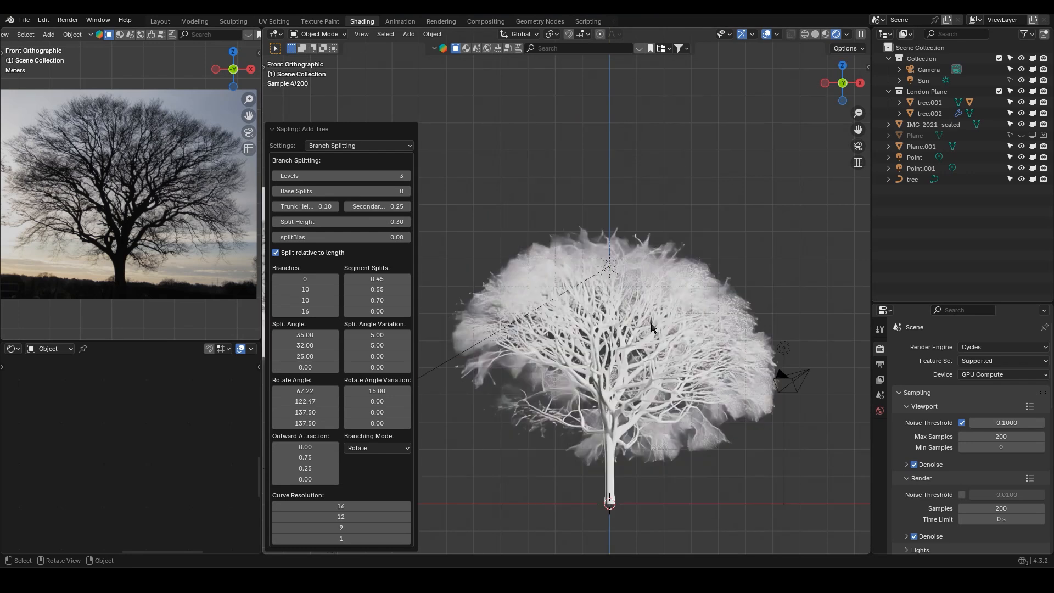
scroll(622, 313, "up", 2)
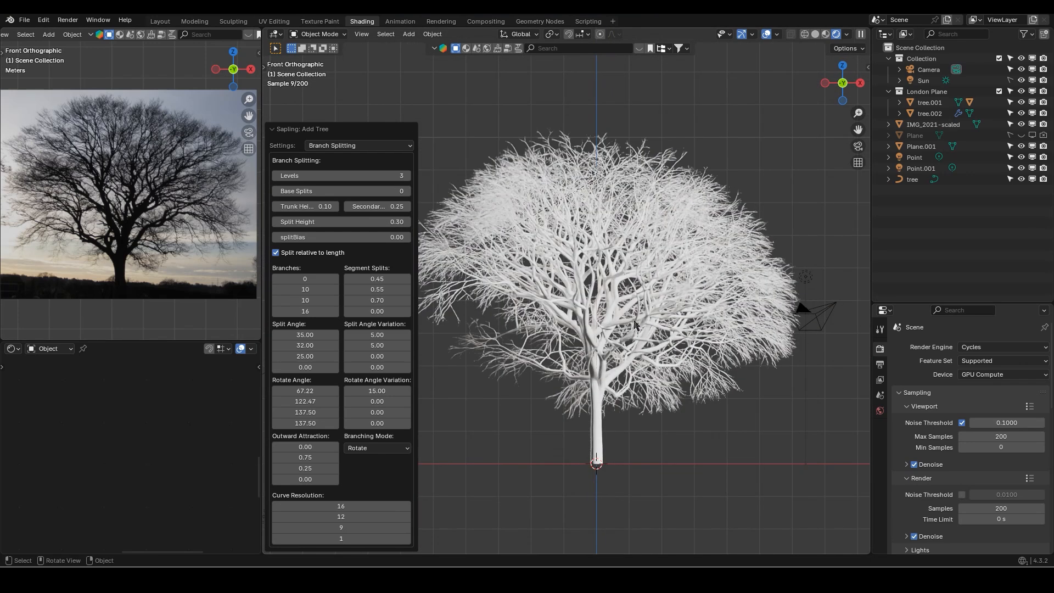
scroll(653, 319, "up", 3)
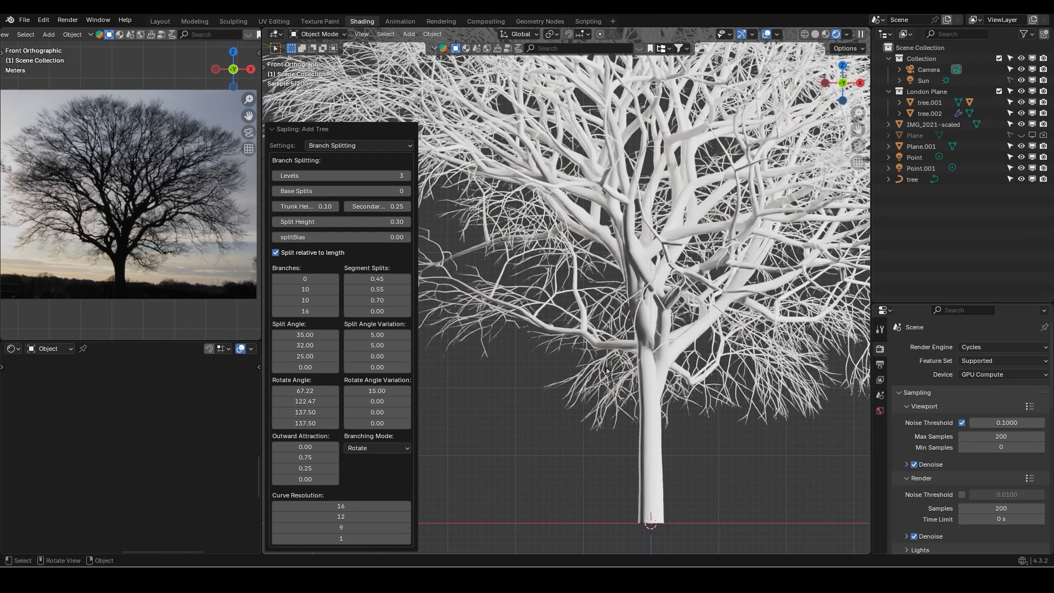
View the whole tree from the front and look over the Geometry settings before returning to Branch Splitting
scroll(604, 370, "down", 3)
middle_click_drag(607, 372, 597, 400, "shift")
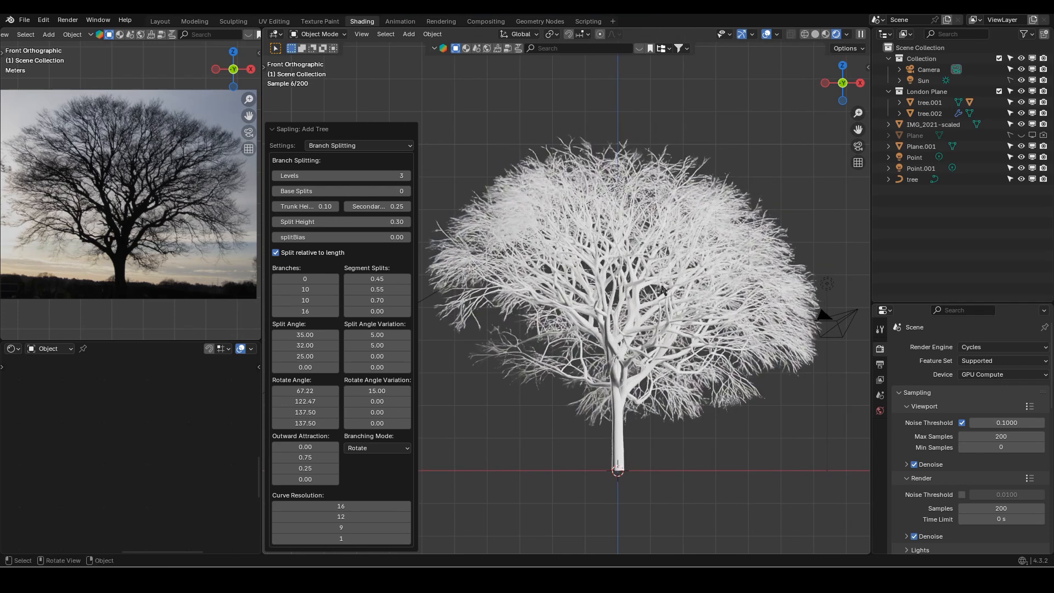
left_click(359, 144)
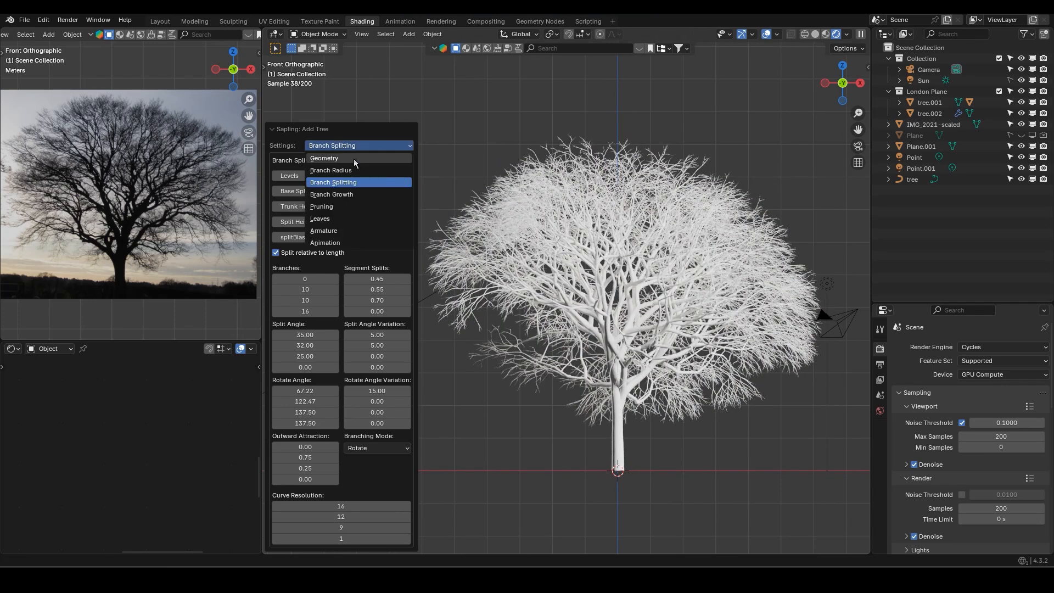
left_click(354, 163)
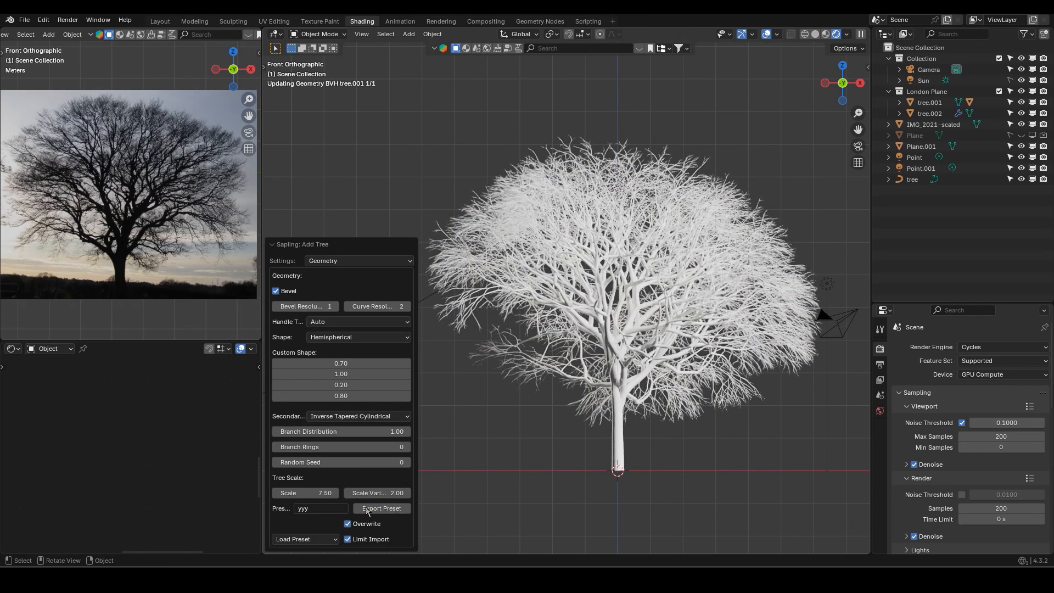
left_click(364, 261)
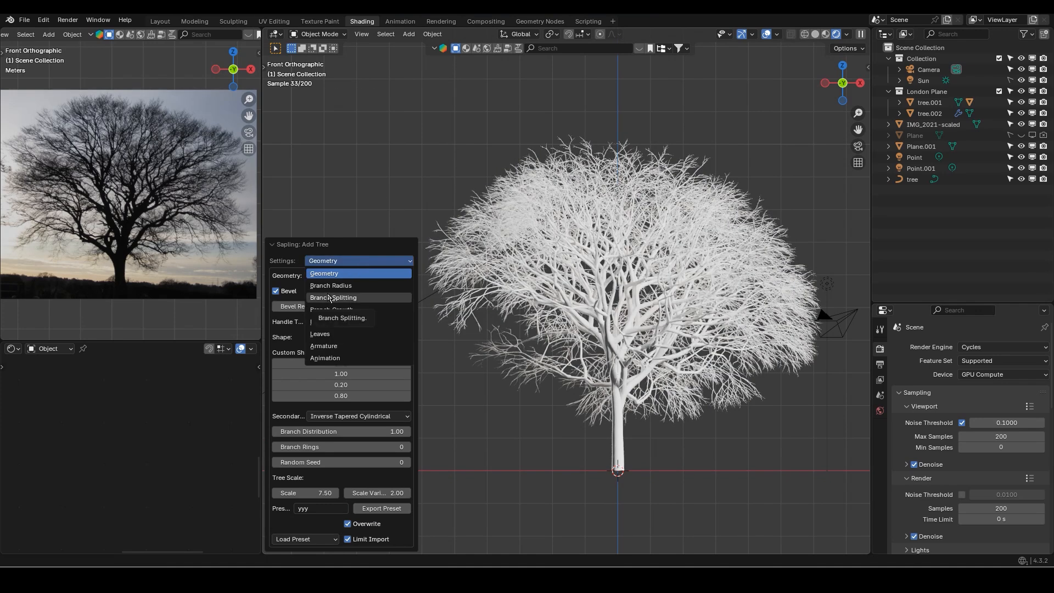
left_click(313, 299)
left_click(342, 263)
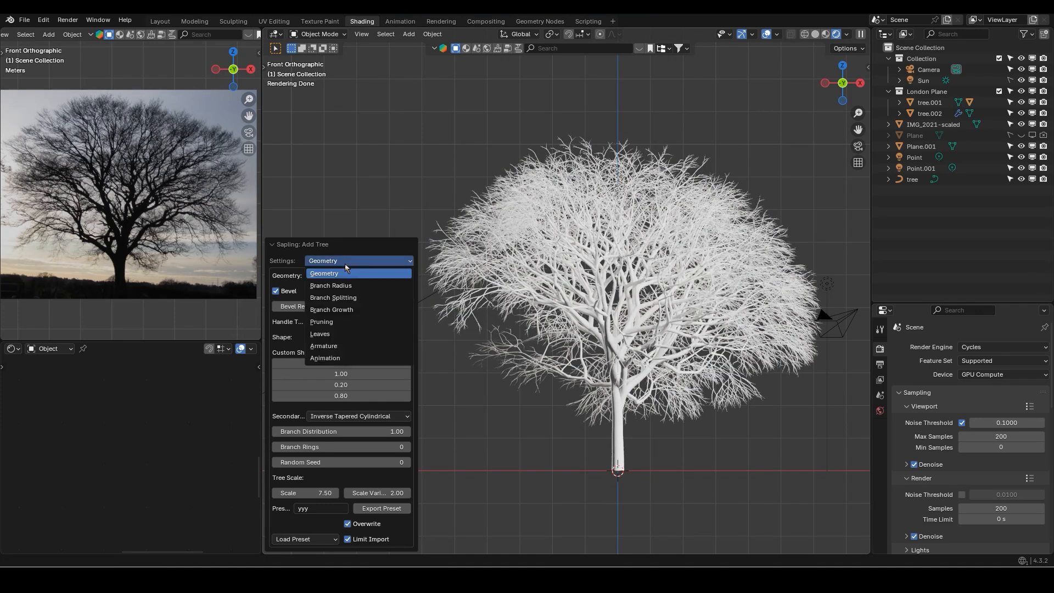
left_click(332, 299)
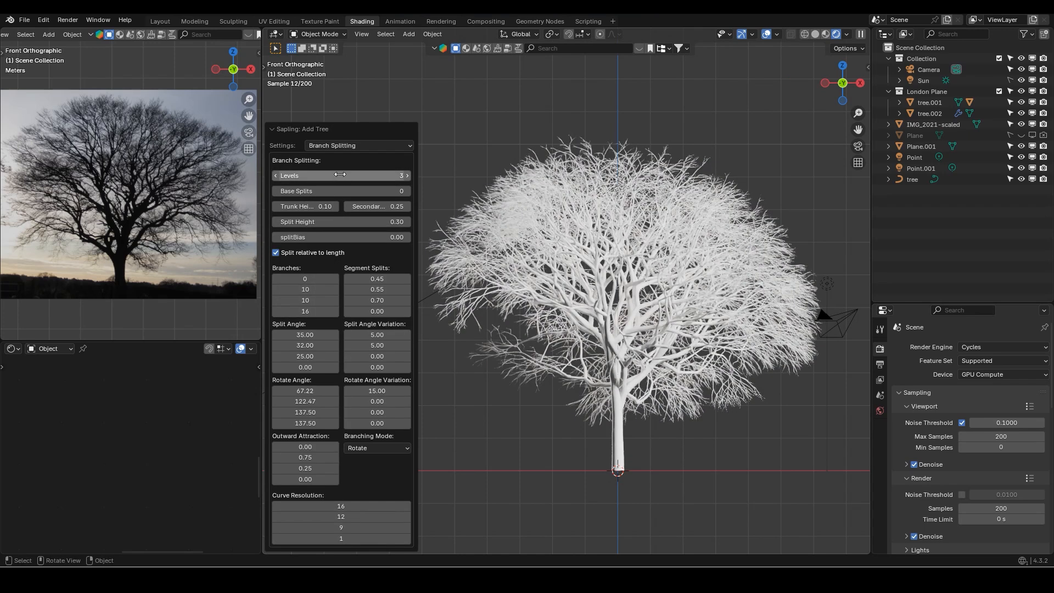
Set both the second-level and third-level Branches values to 5
left_click(316, 289)
type("5")
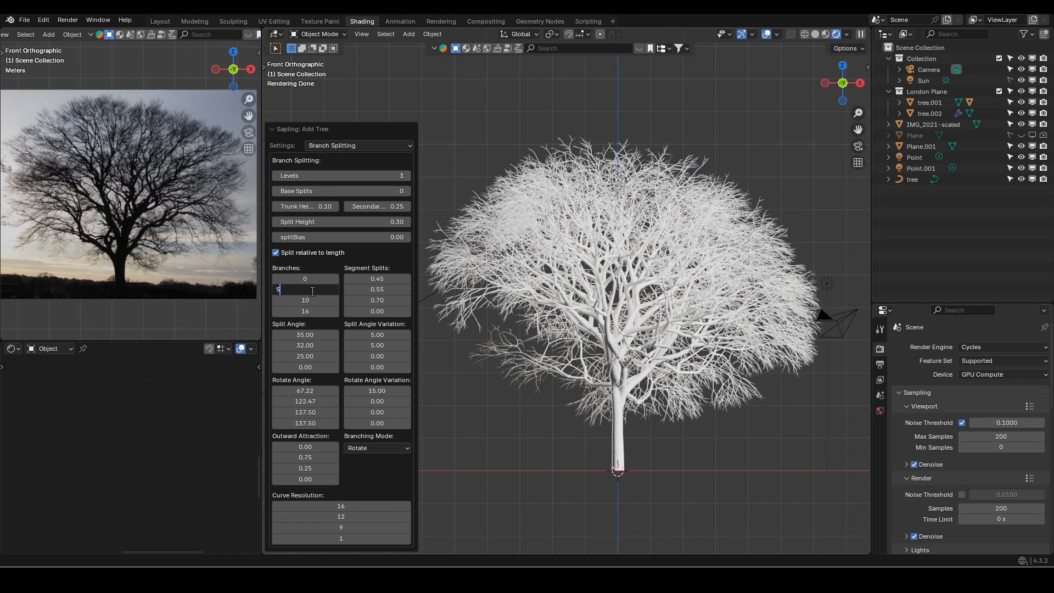
left_click(309, 299)
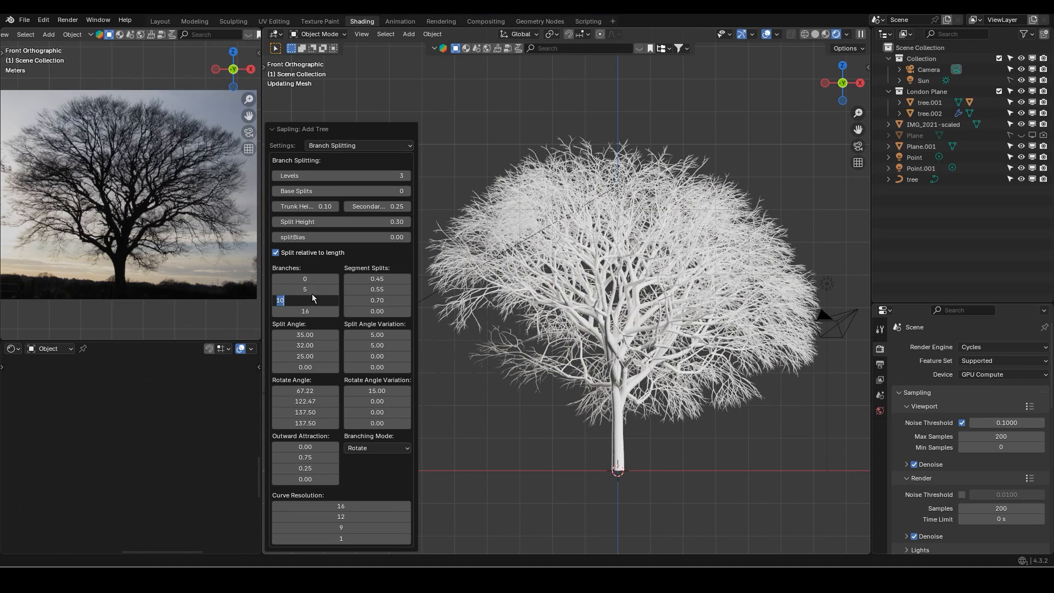
type("5")
key("Return")
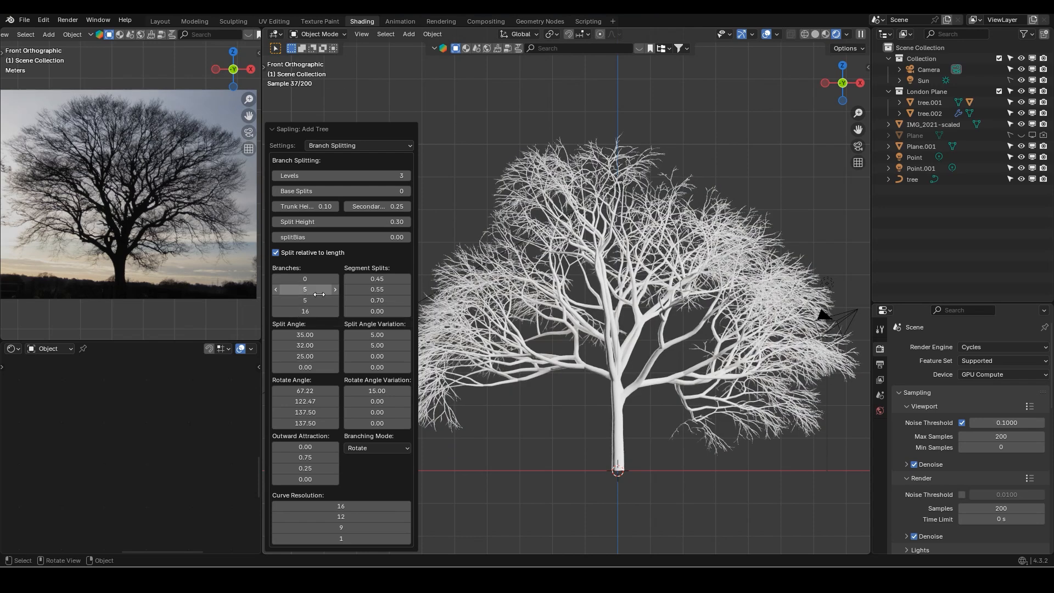
Set the second-level Branches value to 3 and check the branch structure from the top
left_click(309, 289)
type("3")
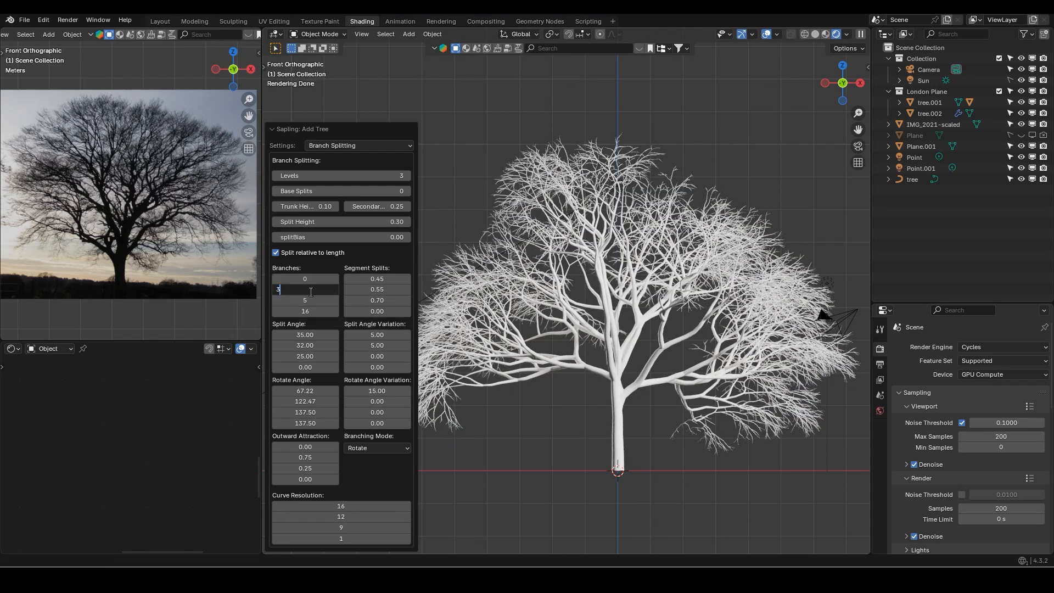
key("Return")
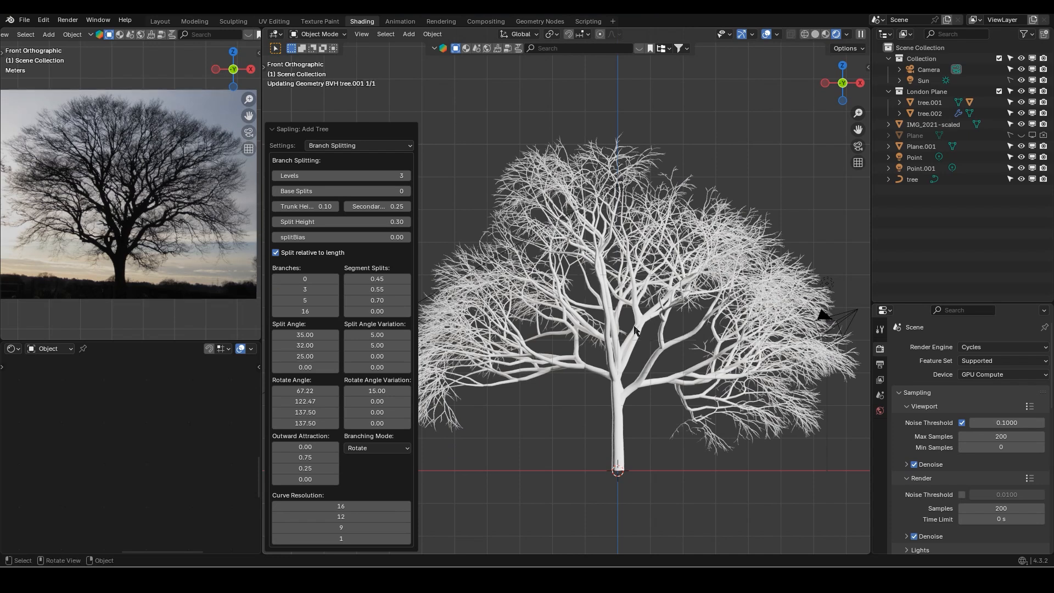
middle_click_drag(818, 315, 648, 352)
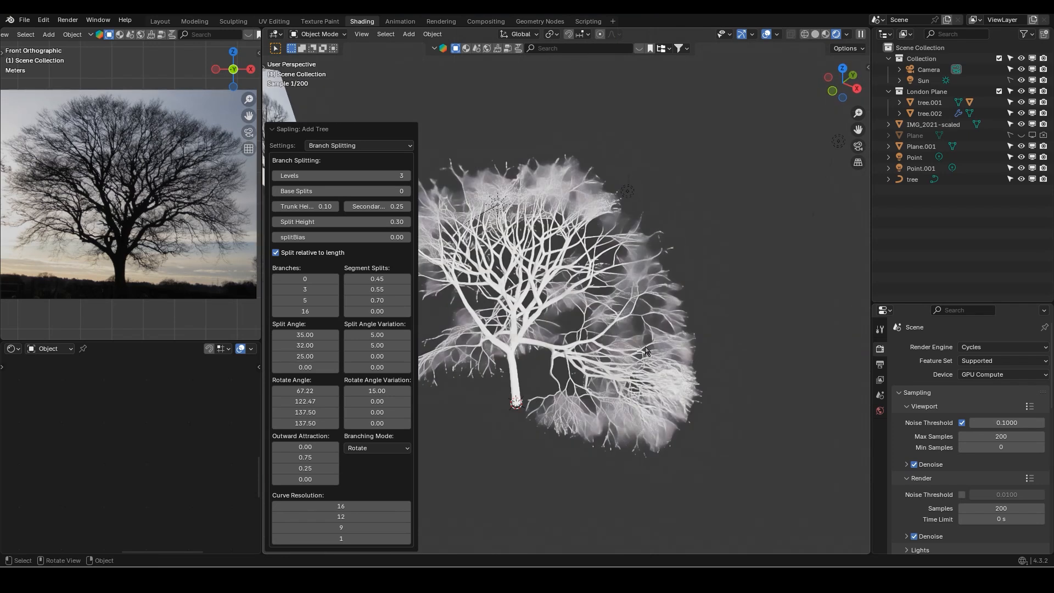
key("KP_7")
scroll(631, 412, "up", 4)
scroll(466, 384, "up", 2)
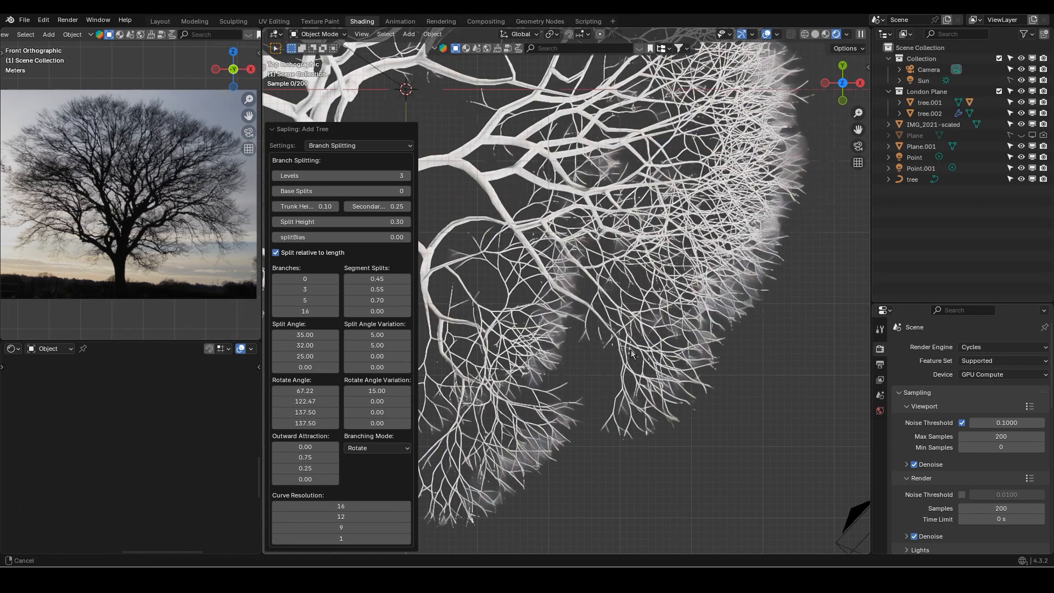
middle_click_drag(439, 383, 518, 285, "shift")
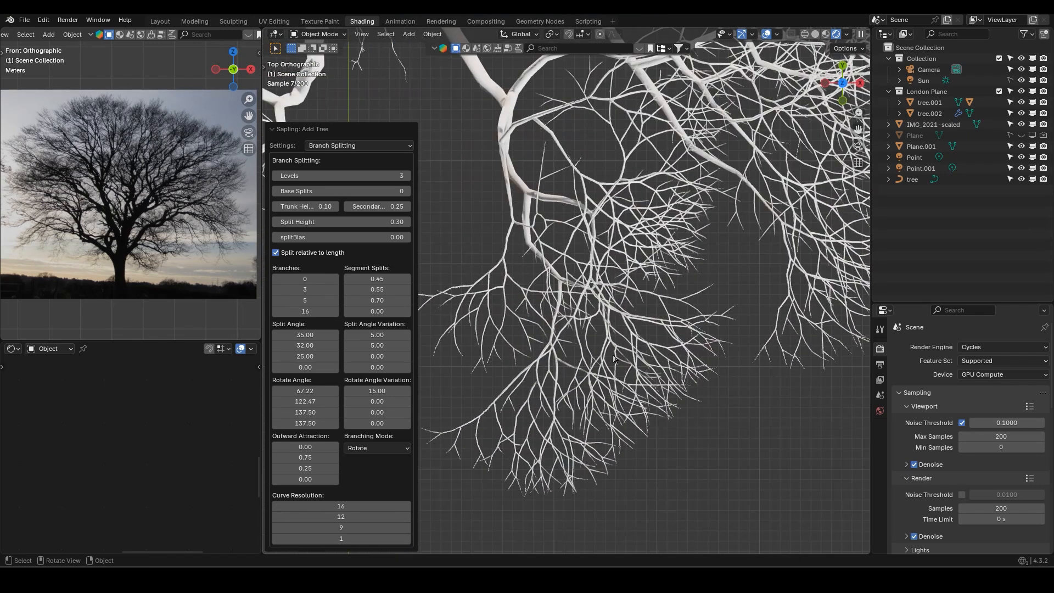
In the Leaves settings, choose the Rectangular leaf shape and set the leaf down angle to 90
left_click(400, 143)
left_click(327, 218)
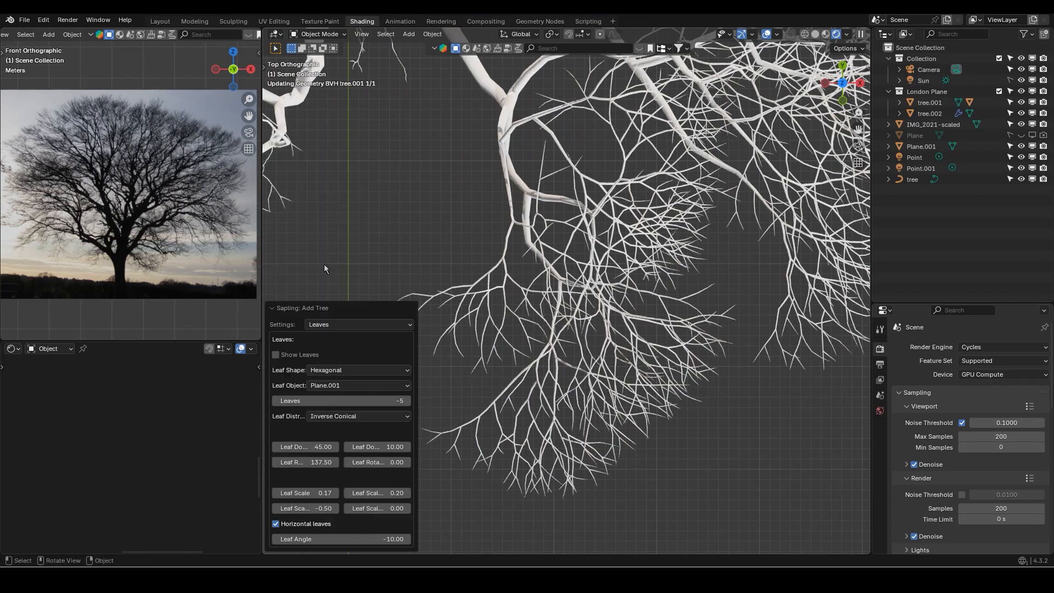
left_click(342, 368)
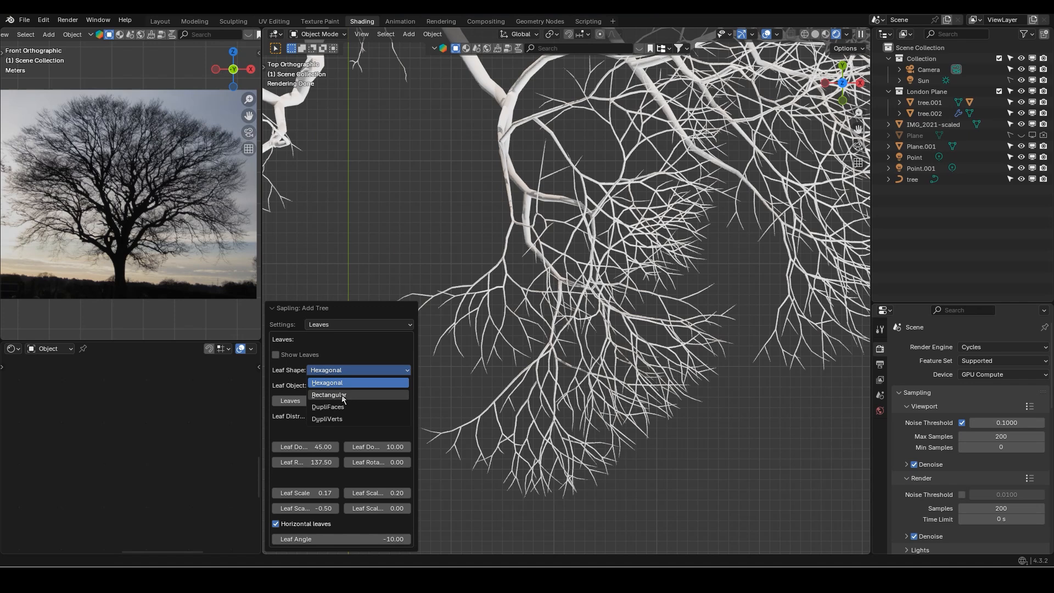
left_click(342, 395)
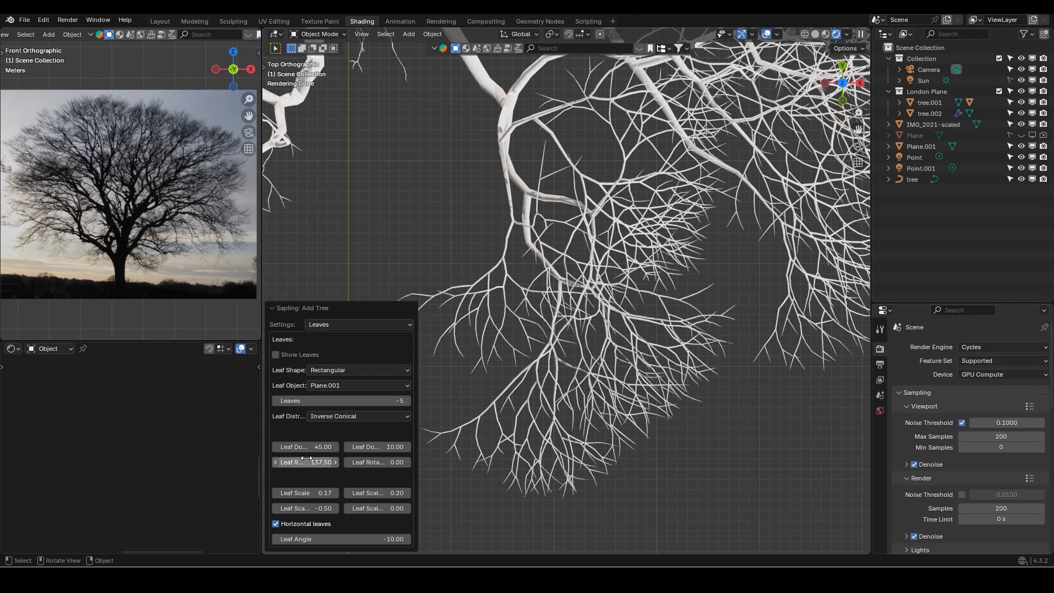
double_click(326, 446)
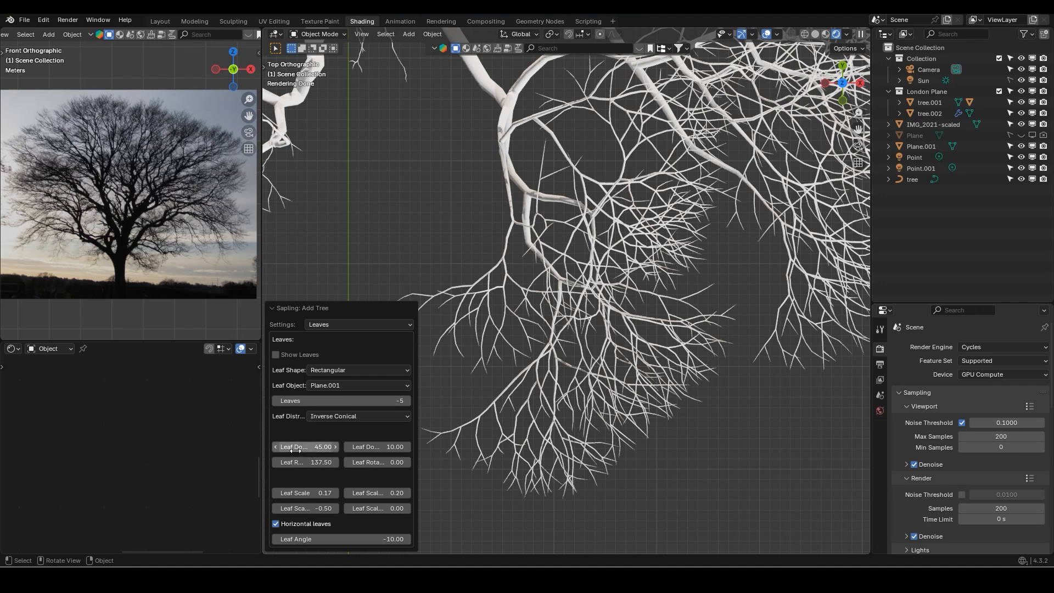
type("90")
key("Return")
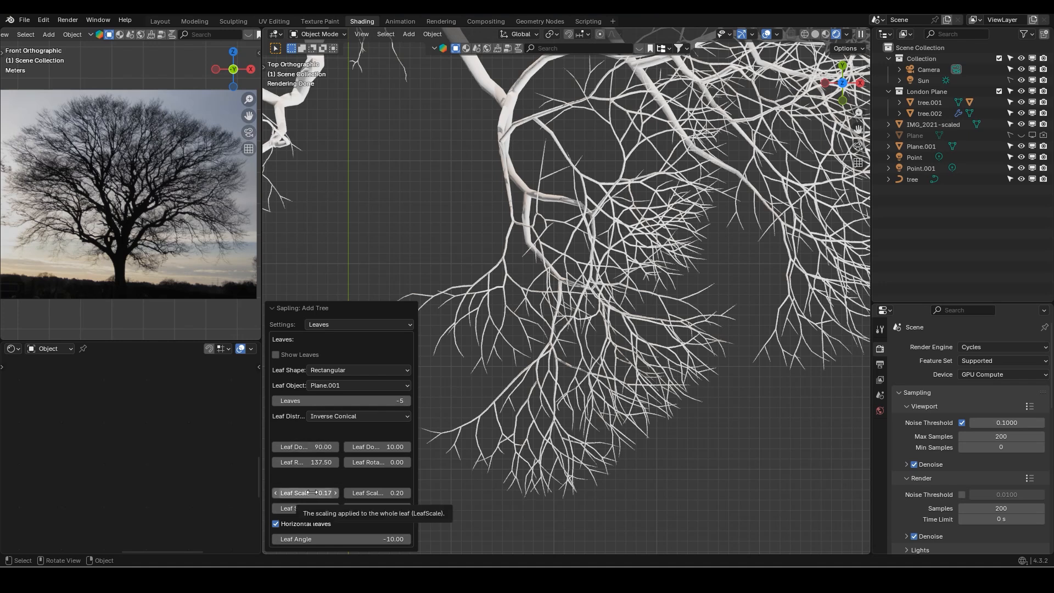
Compare against the reference photo's trunk and lower branches, and set Leaf Scale X to 1
scroll(128, 258, "up", 4)
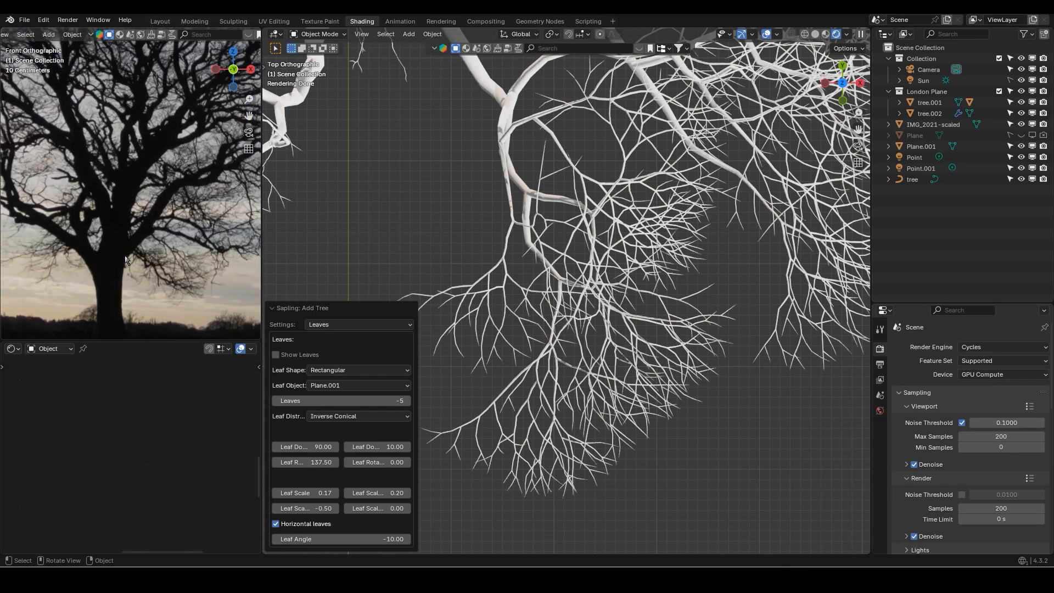
middle_click_drag(110, 275, 124, 228, "shift")
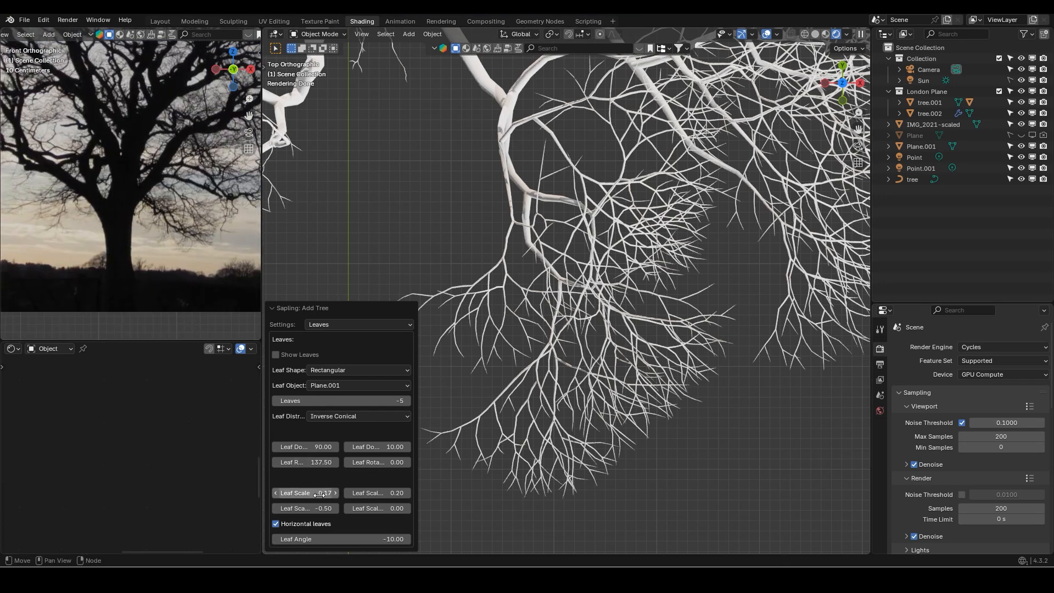
left_click(380, 492)
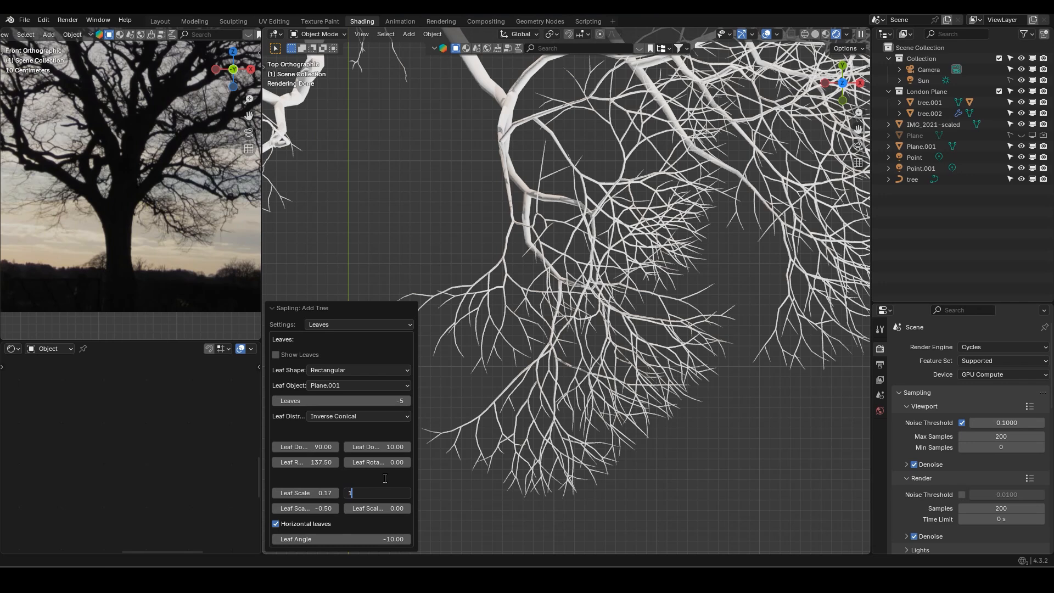
type("1")
key("Return")
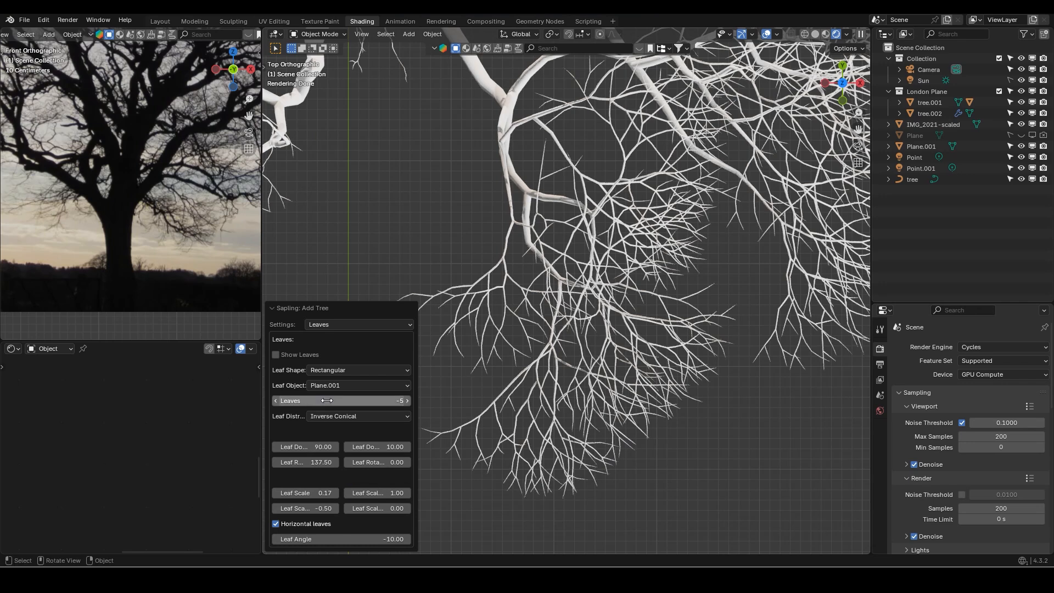
Set the Leaves count to 10 with Show Leaves enabled, and inspect the leaf distribution from the top
left_click(362, 400)
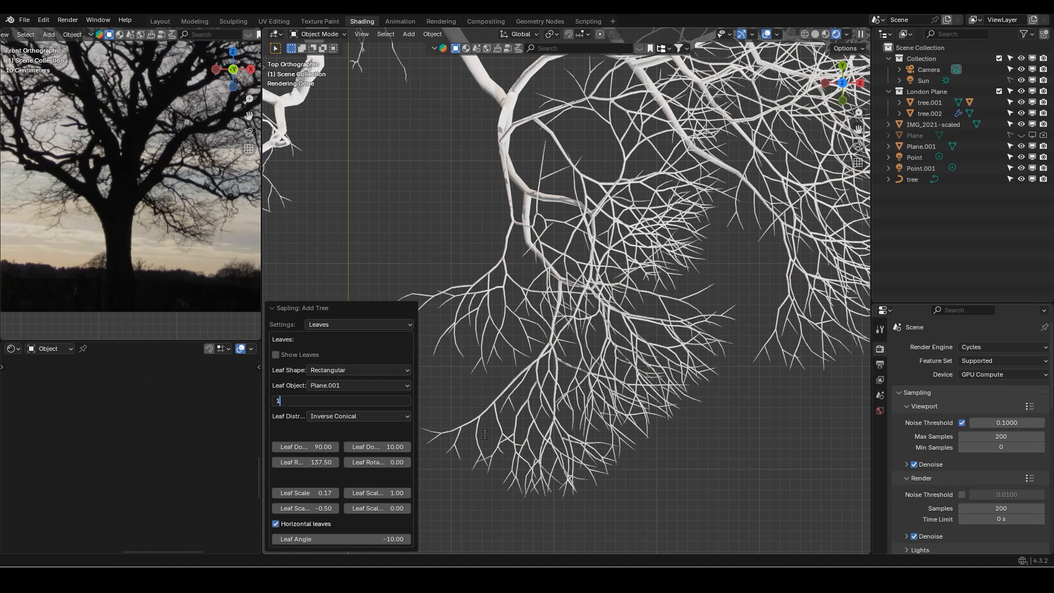
key("Return")
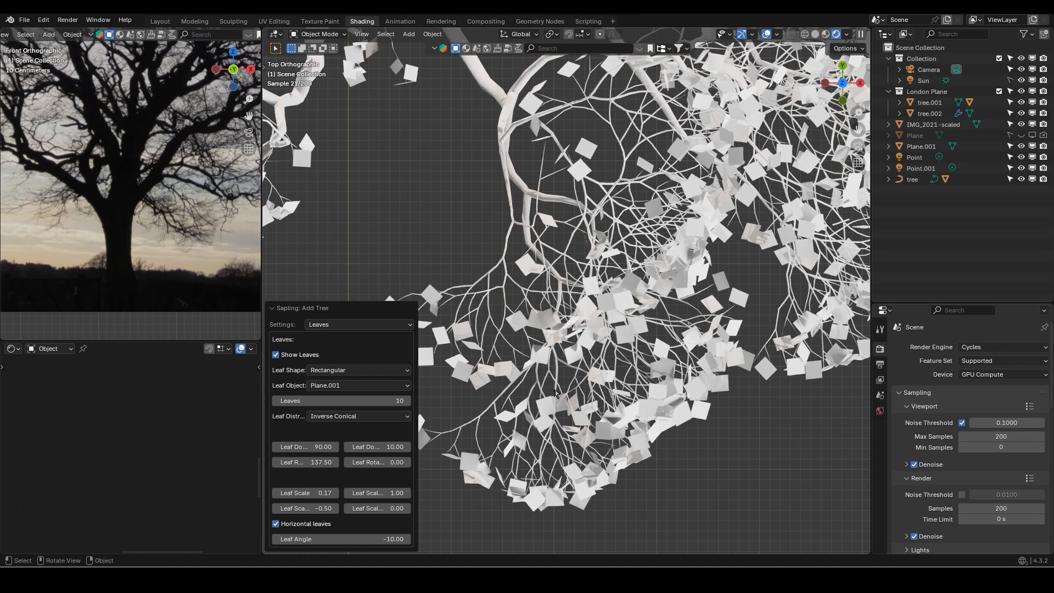
scroll(548, 407, "down", 2)
middle_click_drag(534, 399, 598, 405, "shift")
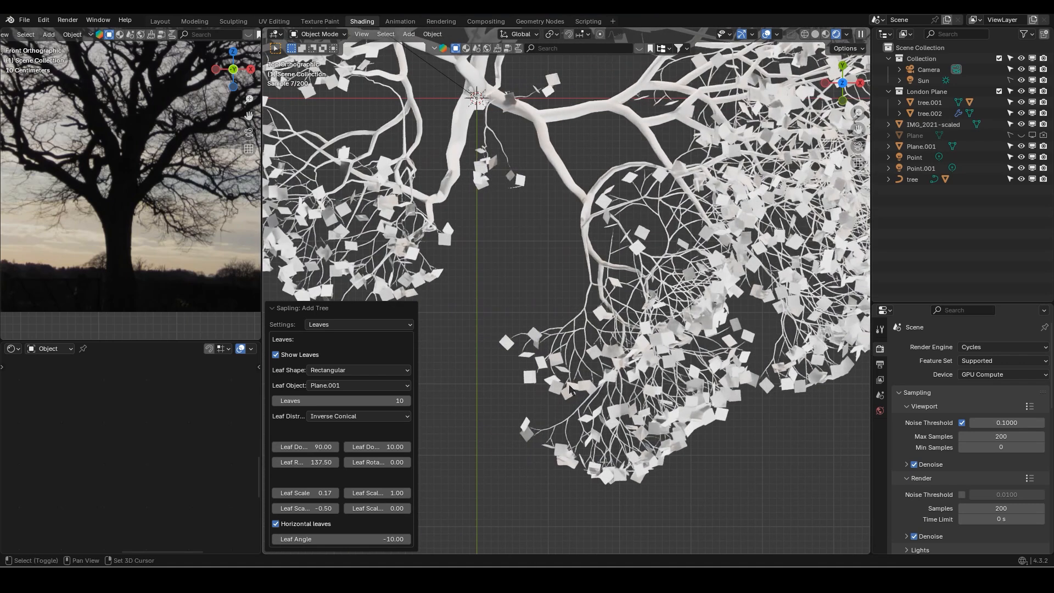
scroll(599, 404, "up", 5)
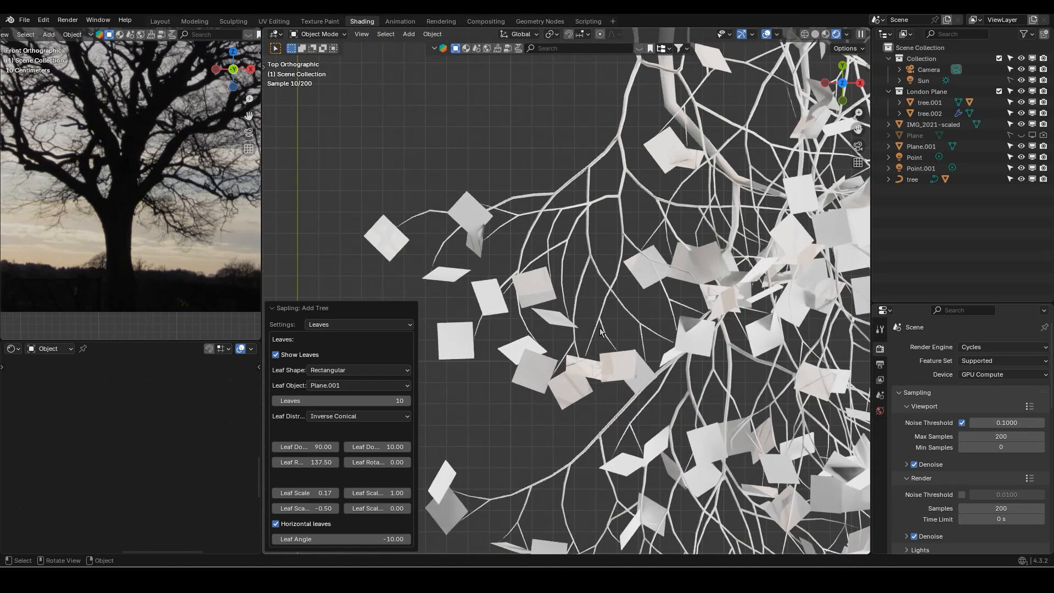
scroll(584, 335, "down", 3)
scroll(630, 327, "down", 5)
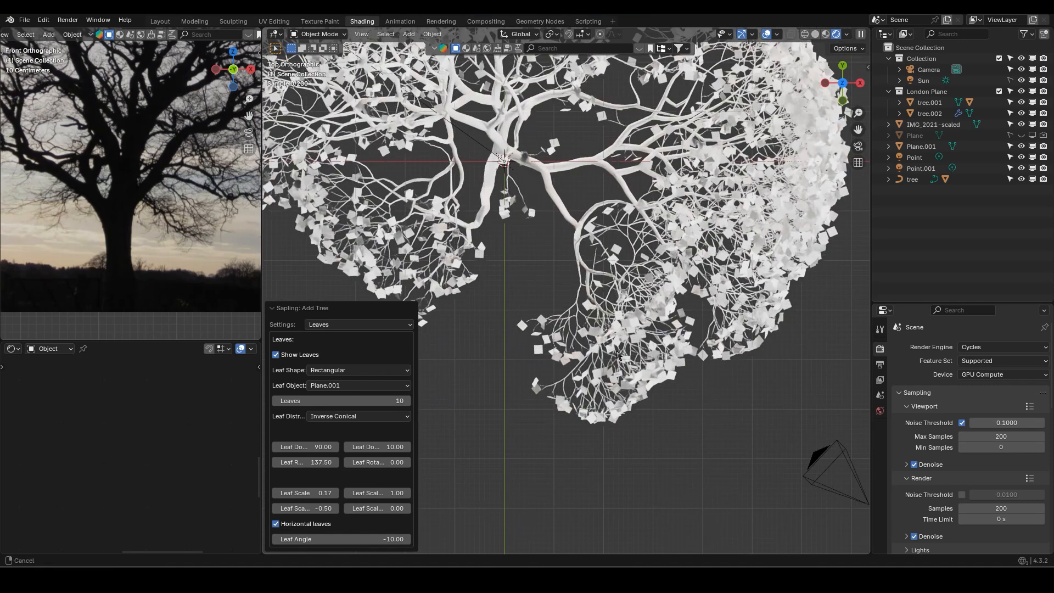
middle_click_drag(608, 338, 619, 355, "shift")
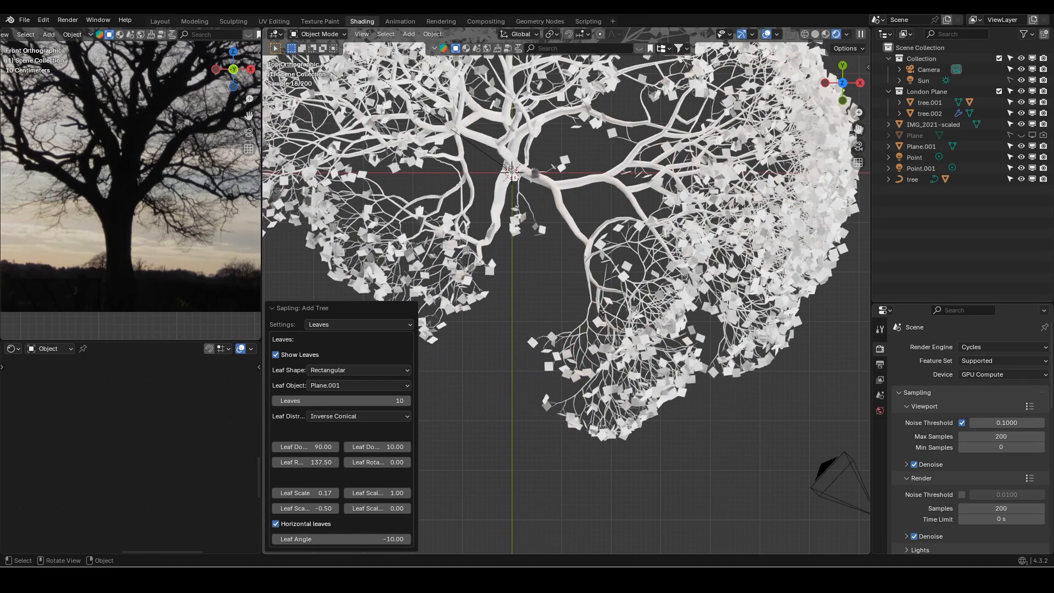
Raise the Leaves count to 100 and inspect the leaf clusters up close
left_click(376, 402)
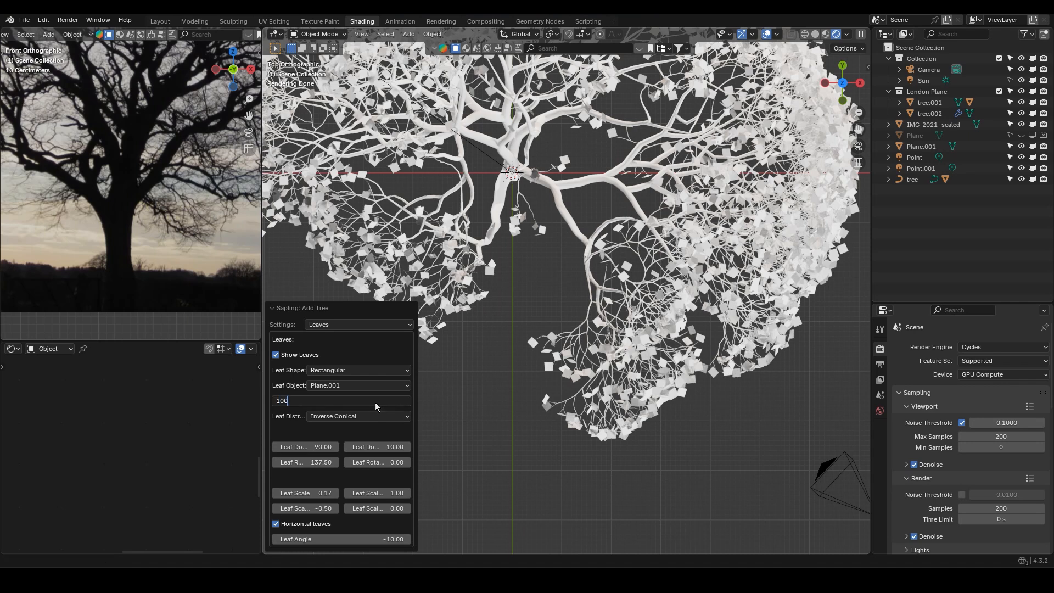
key("Return")
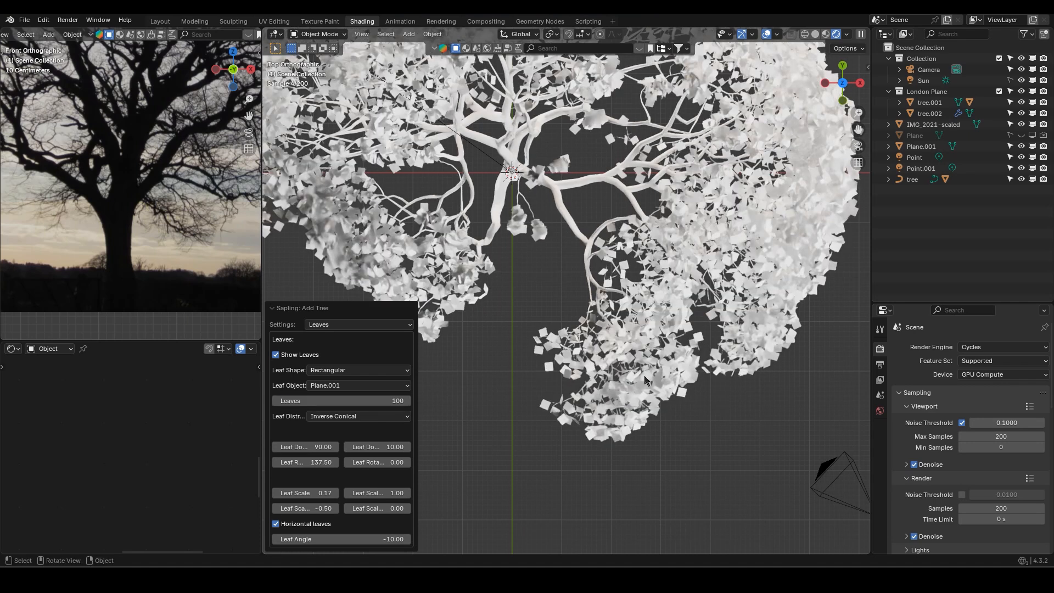
scroll(466, 283, "up", 6)
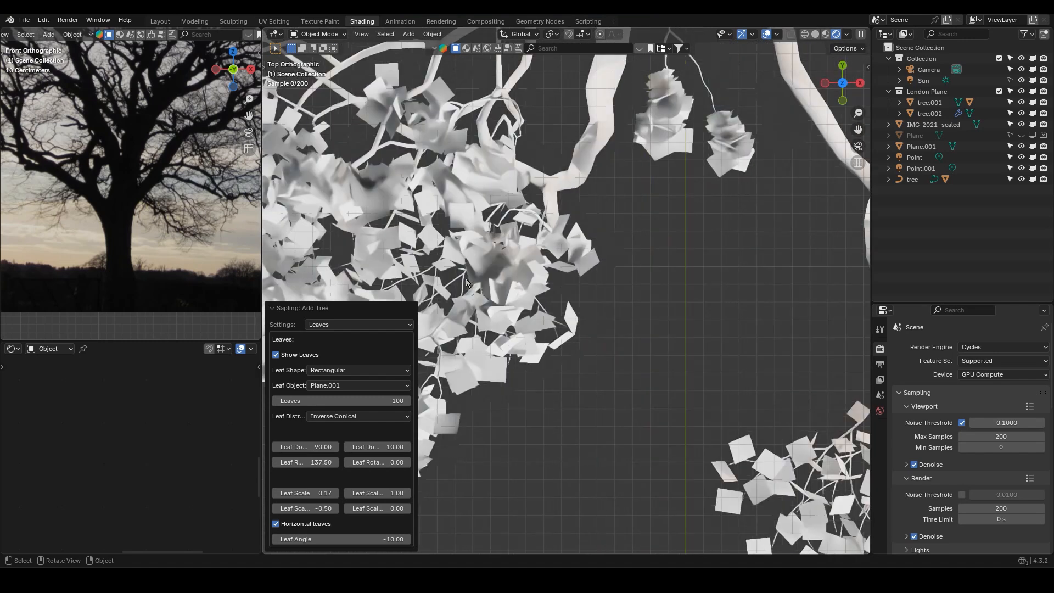
middle_click_drag(466, 283, 468, 226)
Raise the Leaves count to 150 and check the leafy crown from the front
left_click(361, 400)
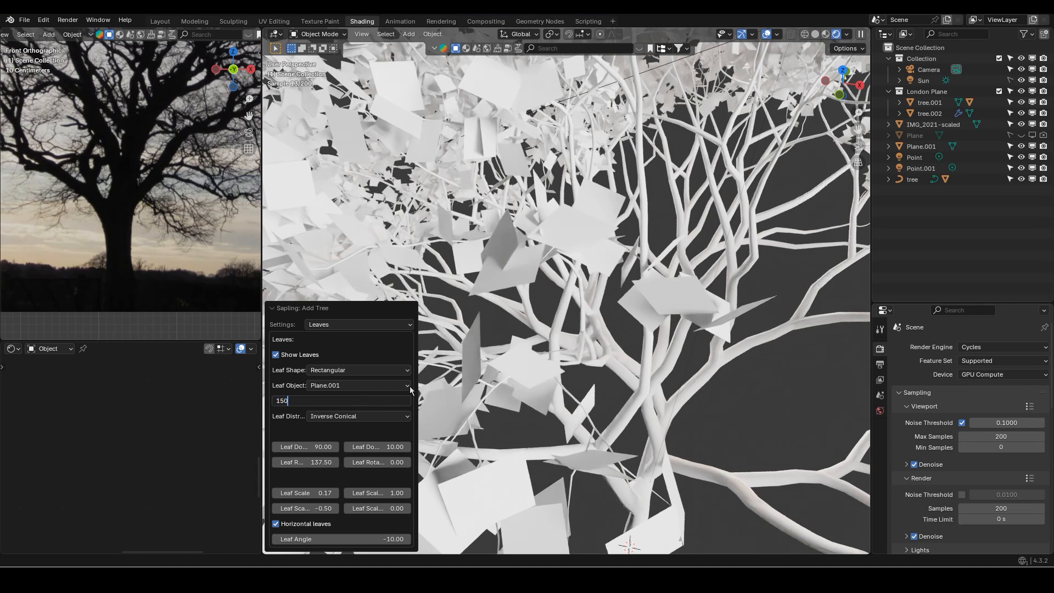
key("Return")
scroll(581, 344, "down", 4)
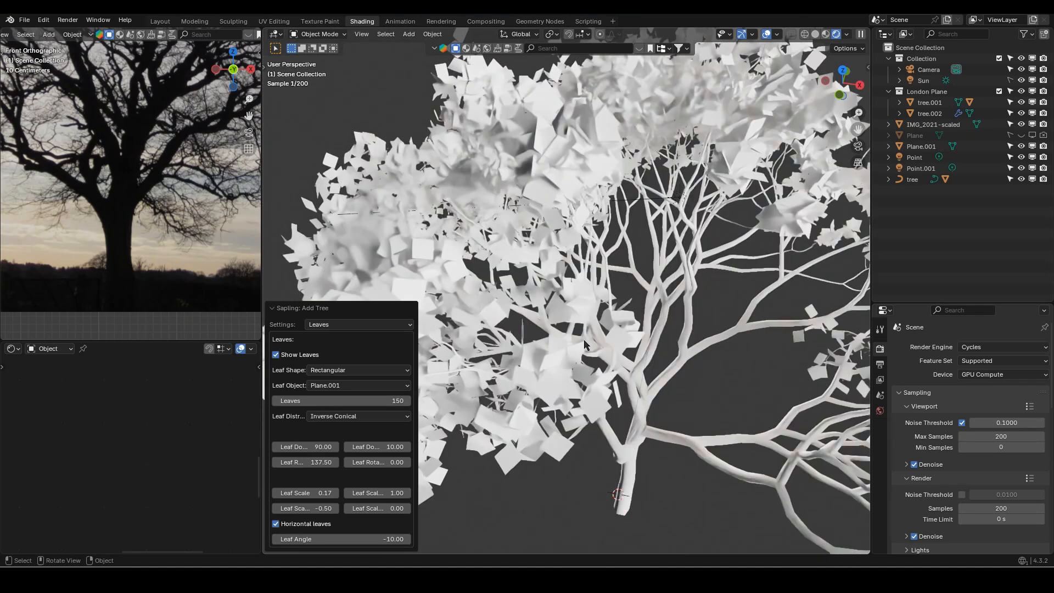
key("KP_1")
scroll(573, 329, "down", 5)
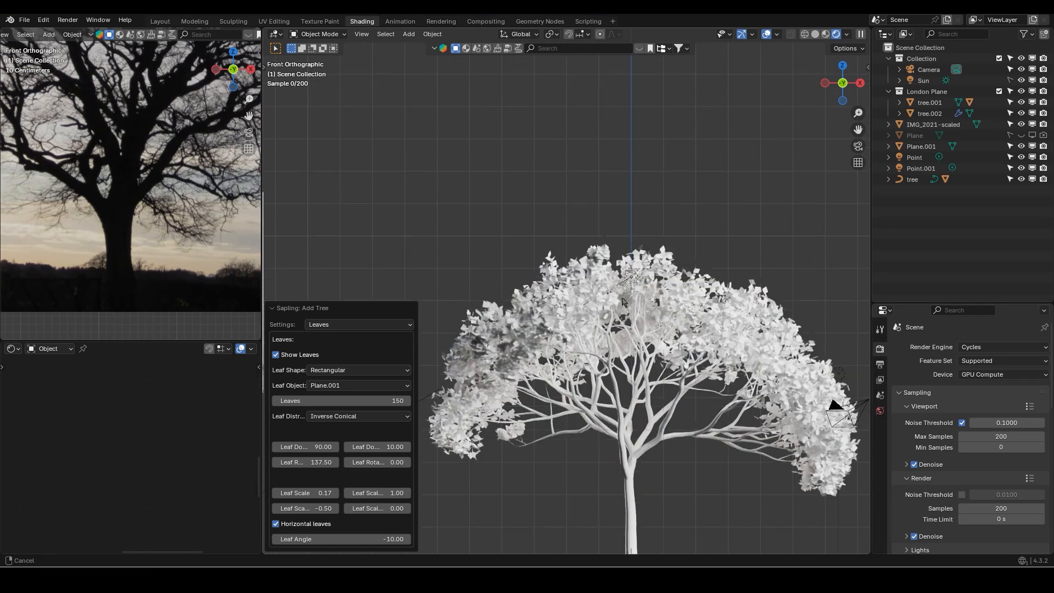
Set both the second- and third-level Branches counts to 10 in the Branch Splitting settings and check the fuller crown
middle_click_drag(566, 313, 515, 320)
left_click(380, 327)
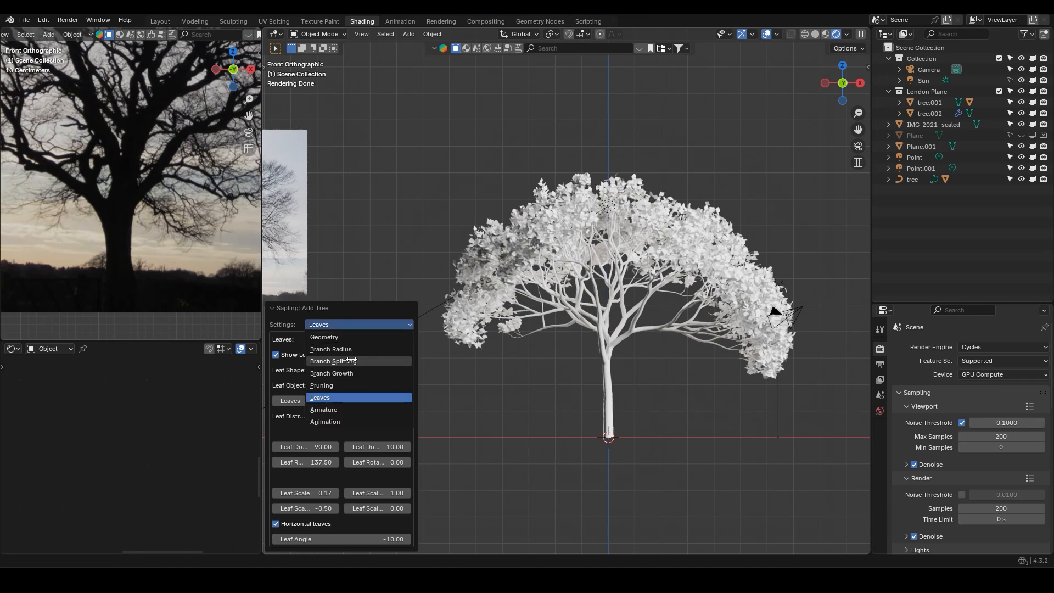
left_click(354, 361)
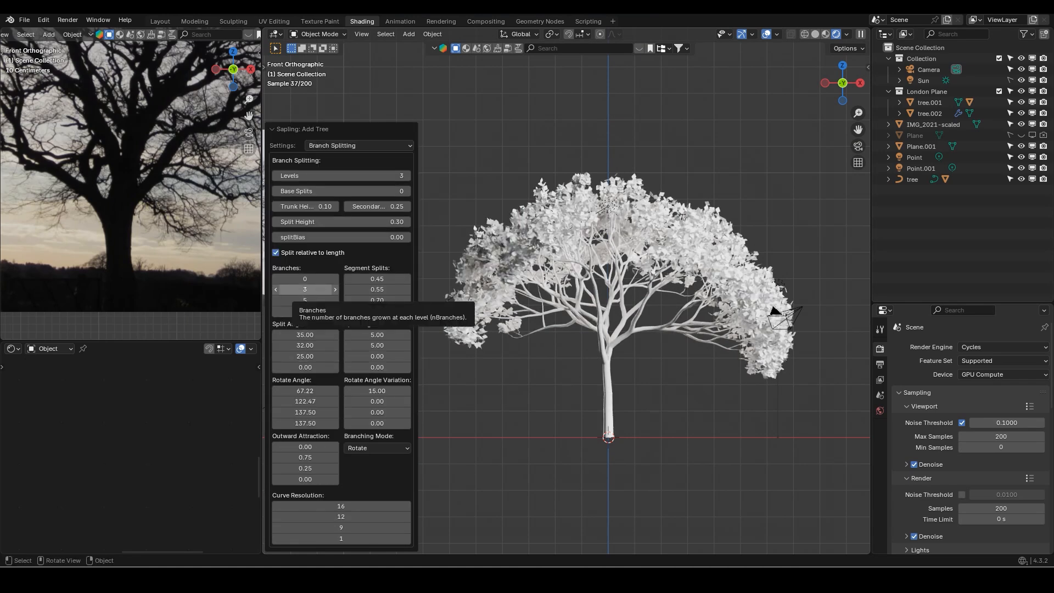
mouse_move(308, 291)
left_mouse_down()
mouse_move(308, 310)
mouse_move(309, 291)
mouse_move(309, 301)
left_mouse_up()
type("1")
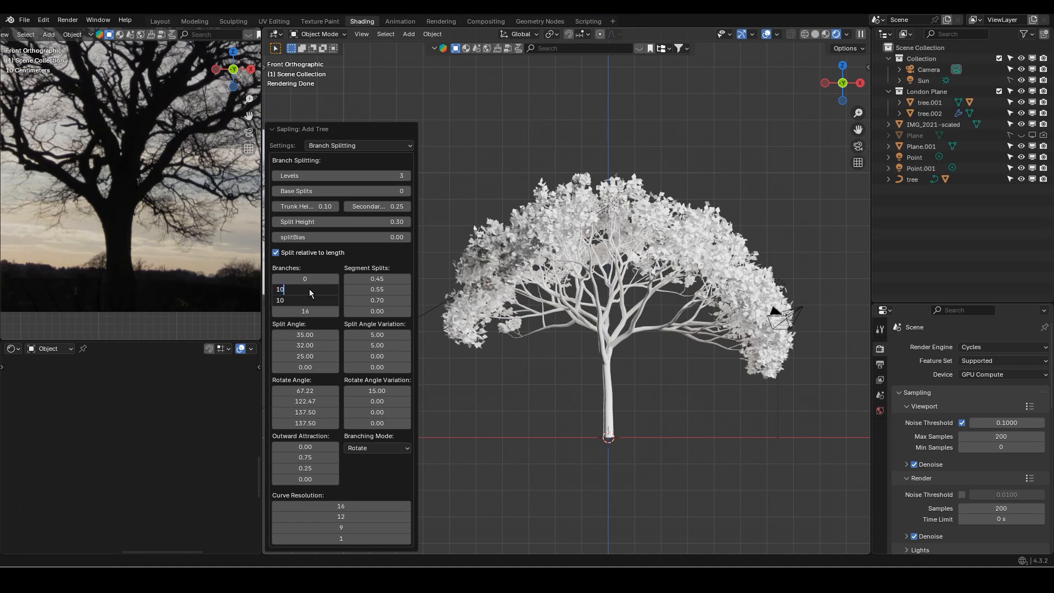
type("0")
key("Return")
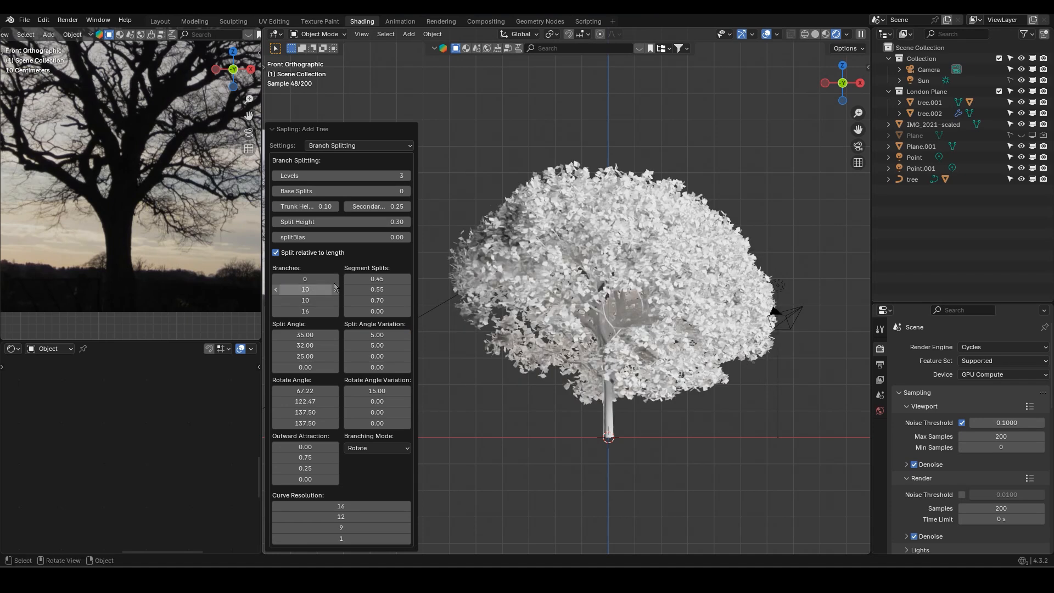
scroll(603, 317, "down", 2)
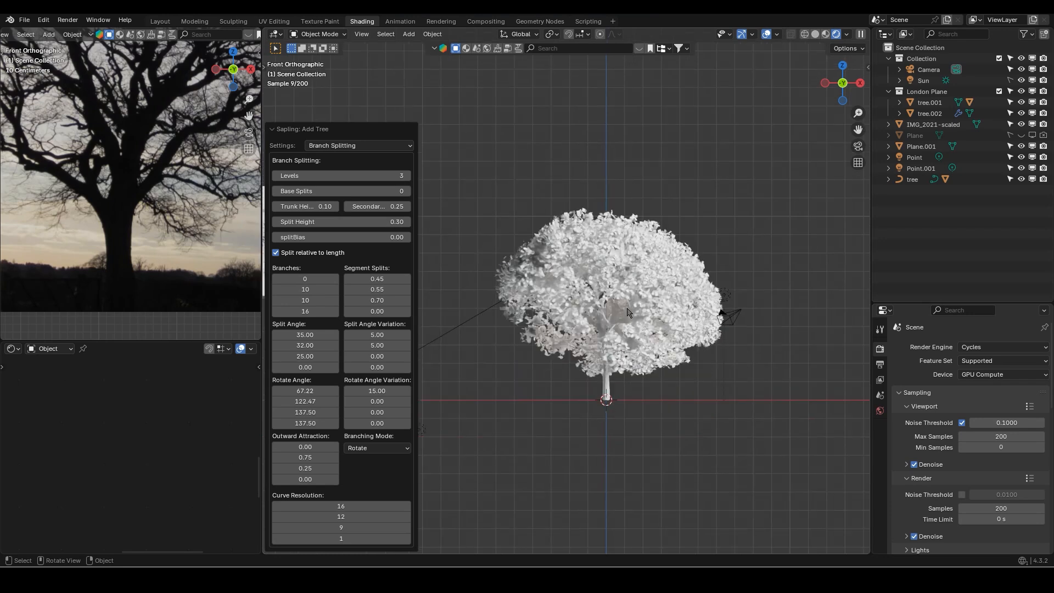
mouse_move(624, 312)
middle_mouse_down()
mouse_move(489, 310)
mouse_move(618, 303)
middle_mouse_up()
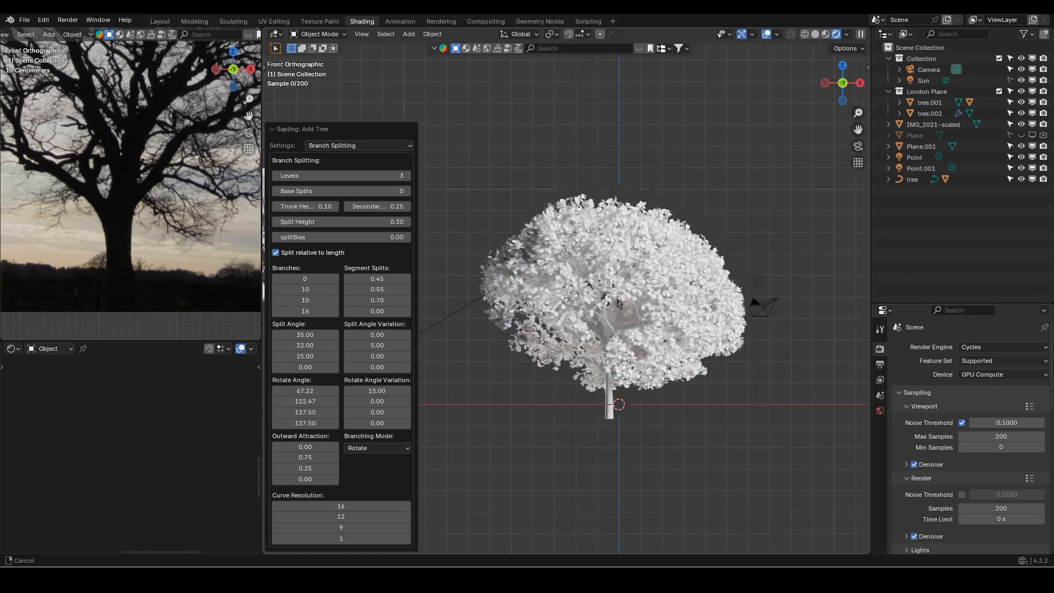
scroll(617, 304, "up", 3)
Export the current tree settings as the preset yyy from the Geometry settings, with Overwrite enabled
left_click(357, 145)
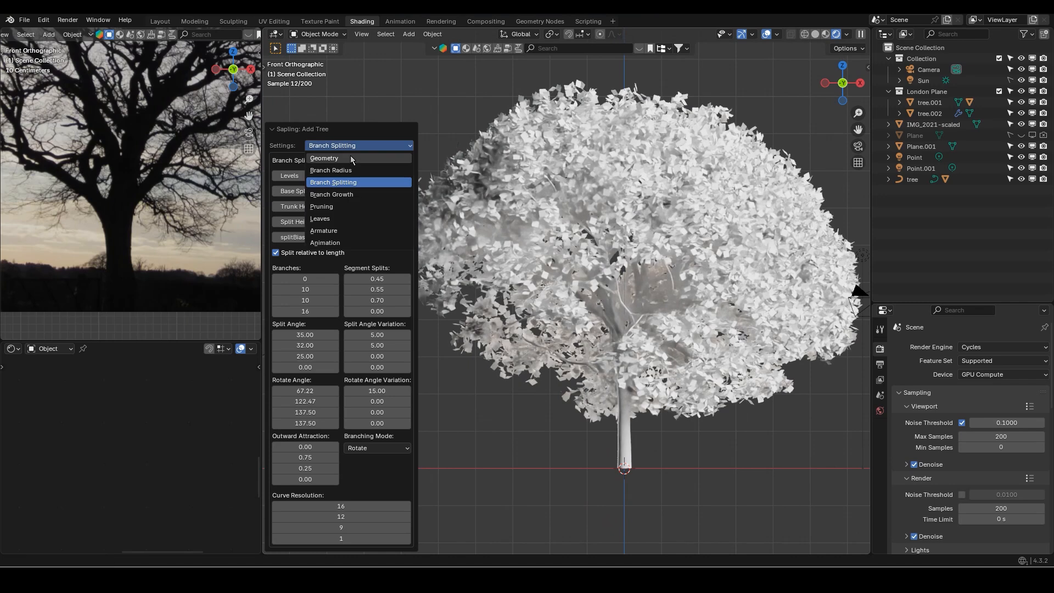
left_click(350, 157)
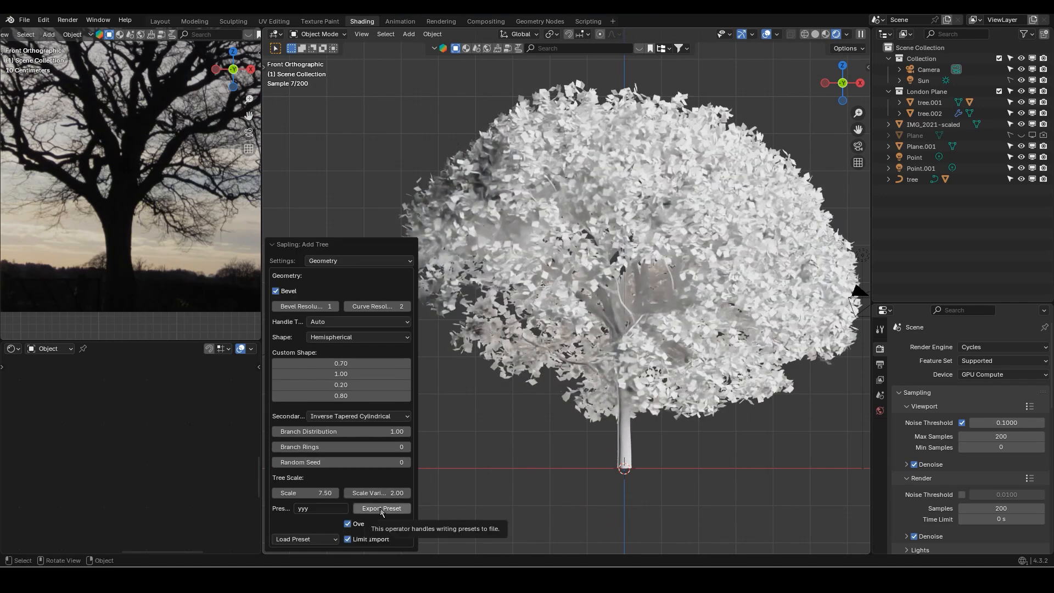
left_click(381, 508)
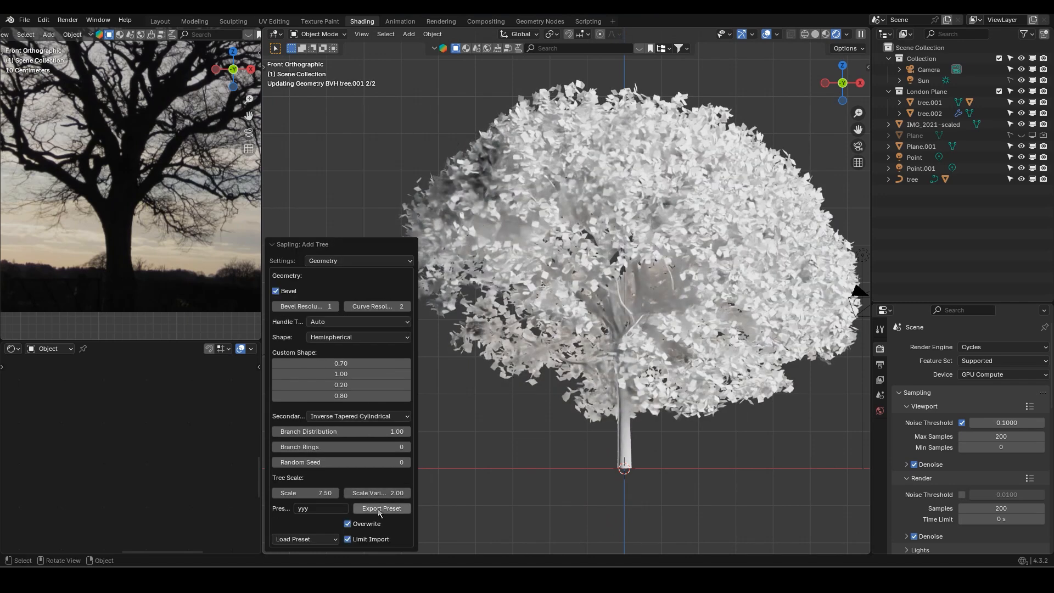
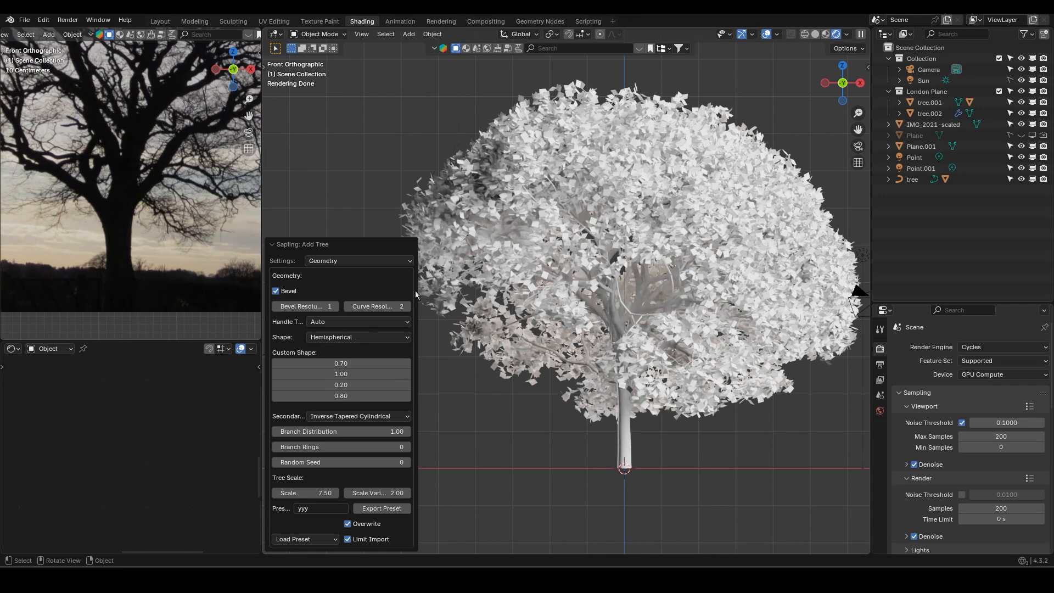
left_click(387, 509)
Assign the existing London Plane Leaf material to the generated leaves
left_click(493, 231)
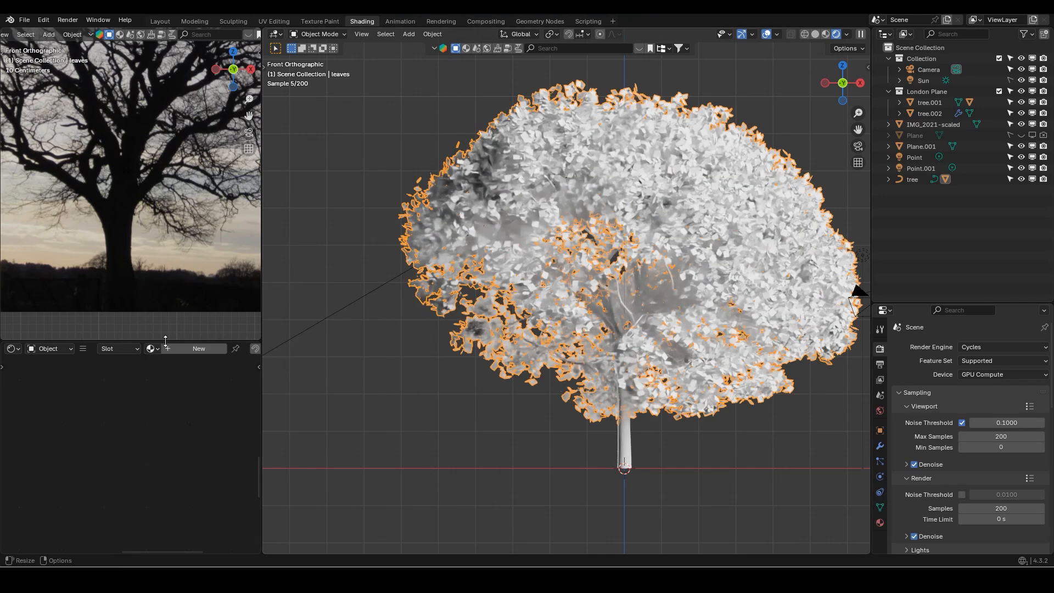
left_click(157, 351)
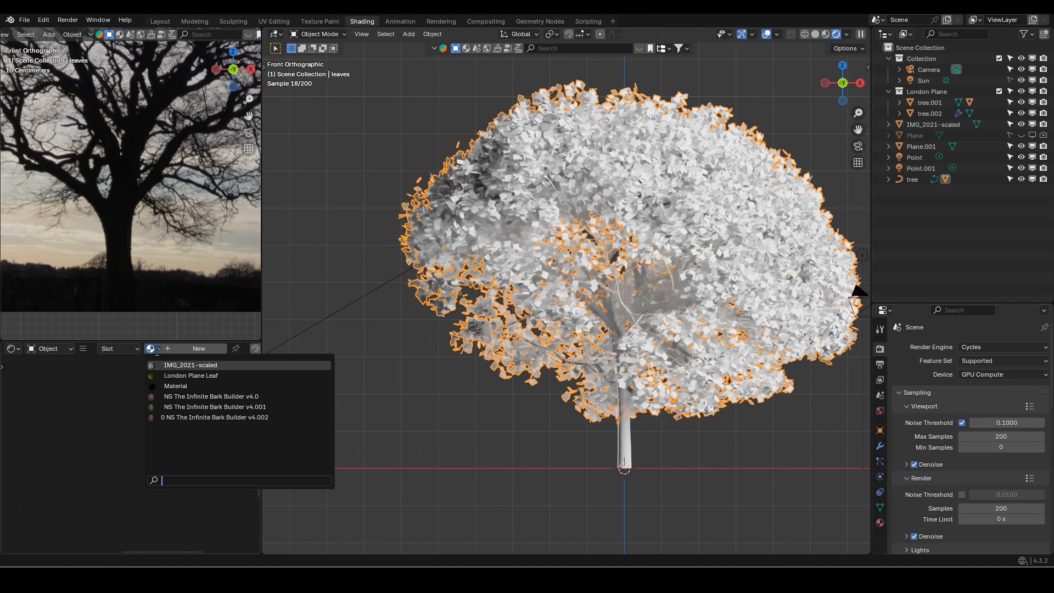
left_click(191, 375)
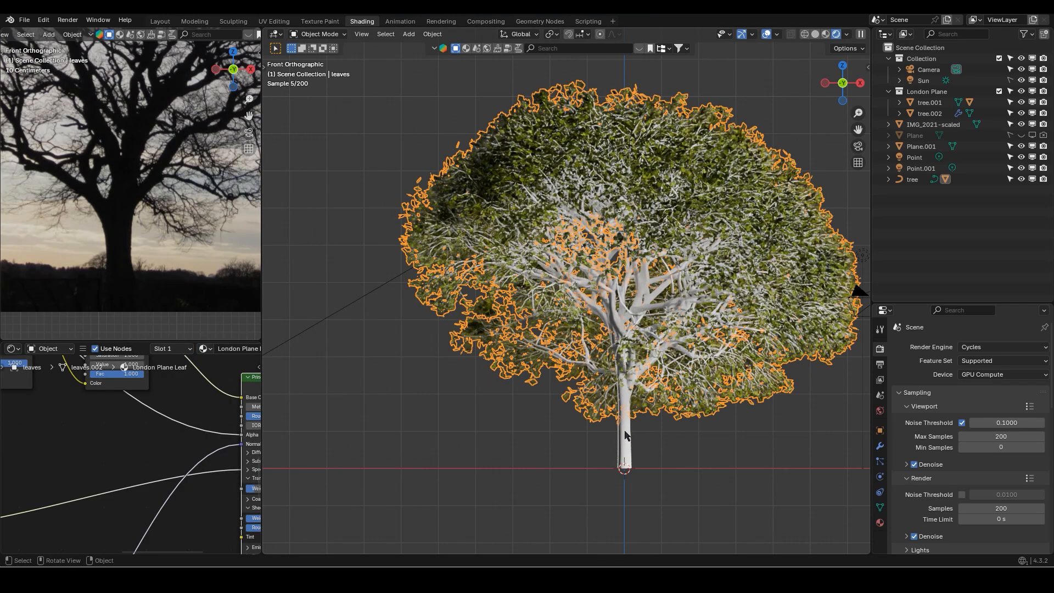
Assign the NS The Infinite Bark Builder v4.001 material to the tree's trunk and branches, then deselect the tree
left_click(625, 435)
left_click(153, 348)
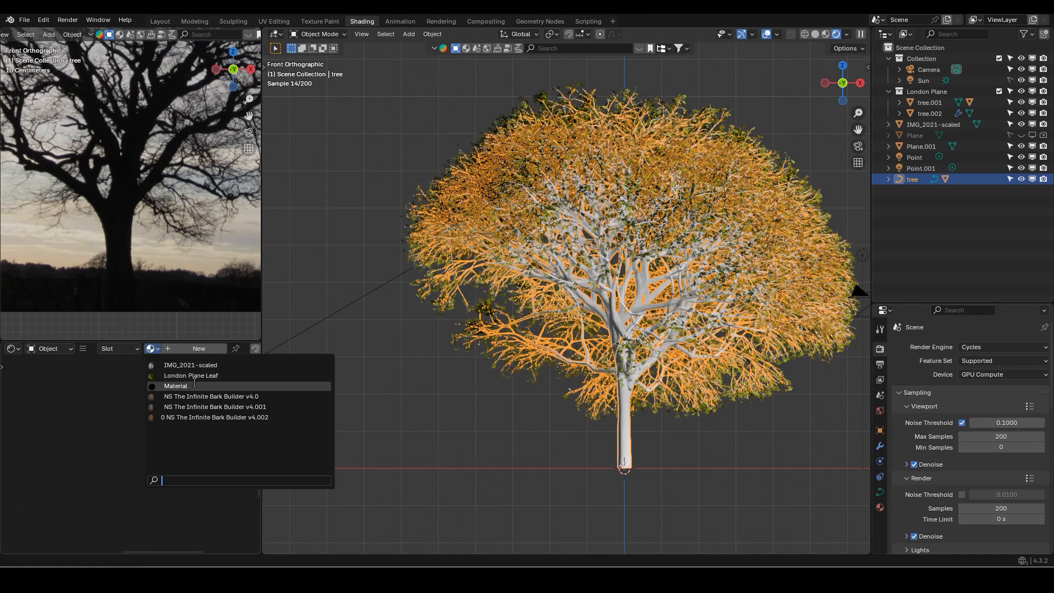
left_click(242, 407)
left_click(482, 408)
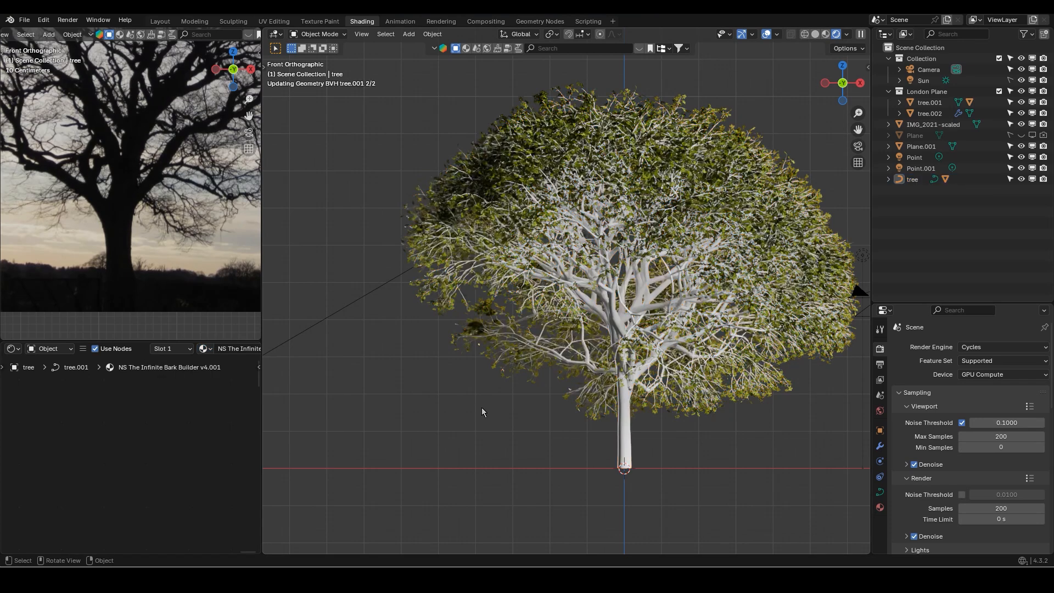
Inspect the leaf and bark materials up close around the lower branches and across the whole tree
scroll(483, 372, "down", 2)
middle_click_drag(539, 300, 477, 316, "shift")
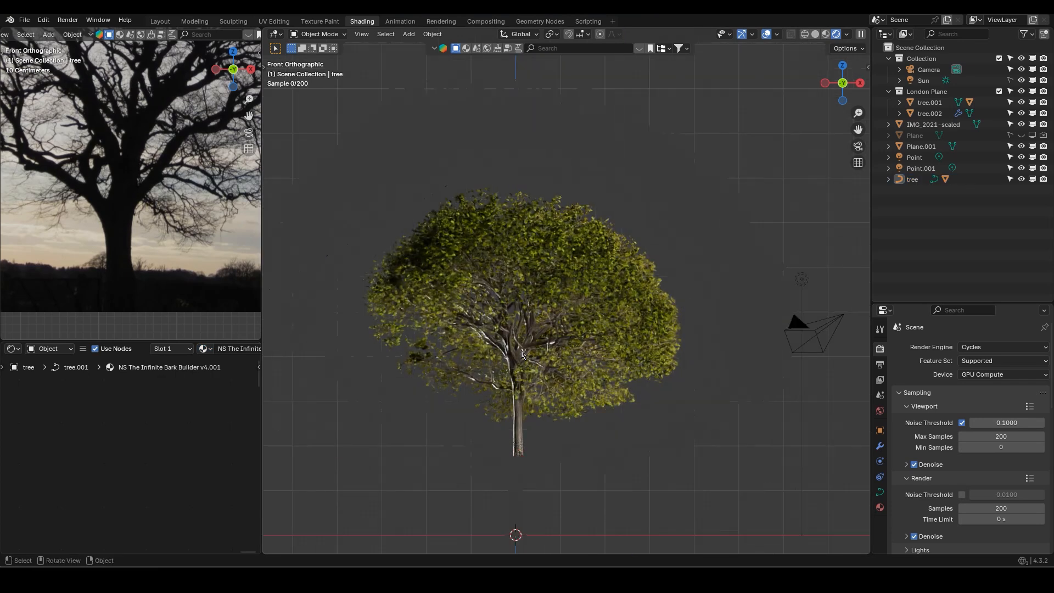
scroll(522, 334, "up", 4)
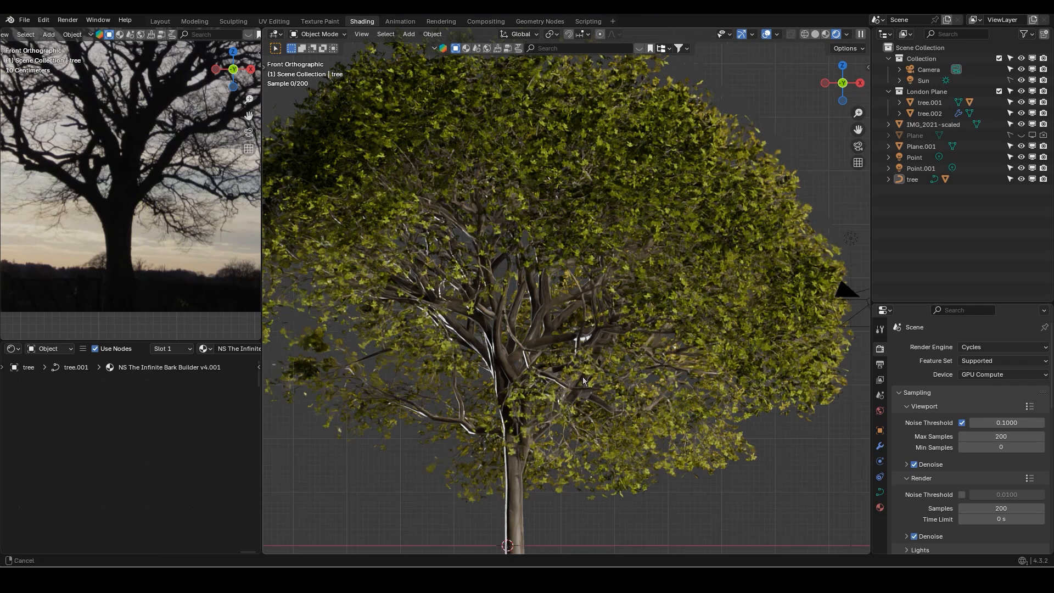
middle_click_drag(582, 376, 544, 407, "shift")
scroll(545, 407, "up", 5)
scroll(545, 407, "up", 2)
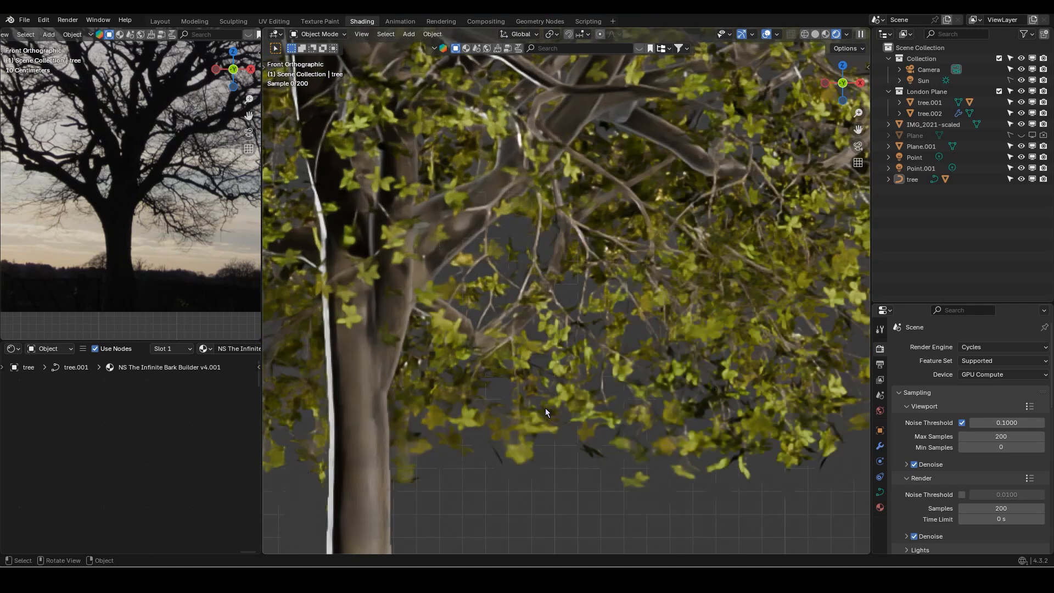
scroll(540, 402, "up", 3)
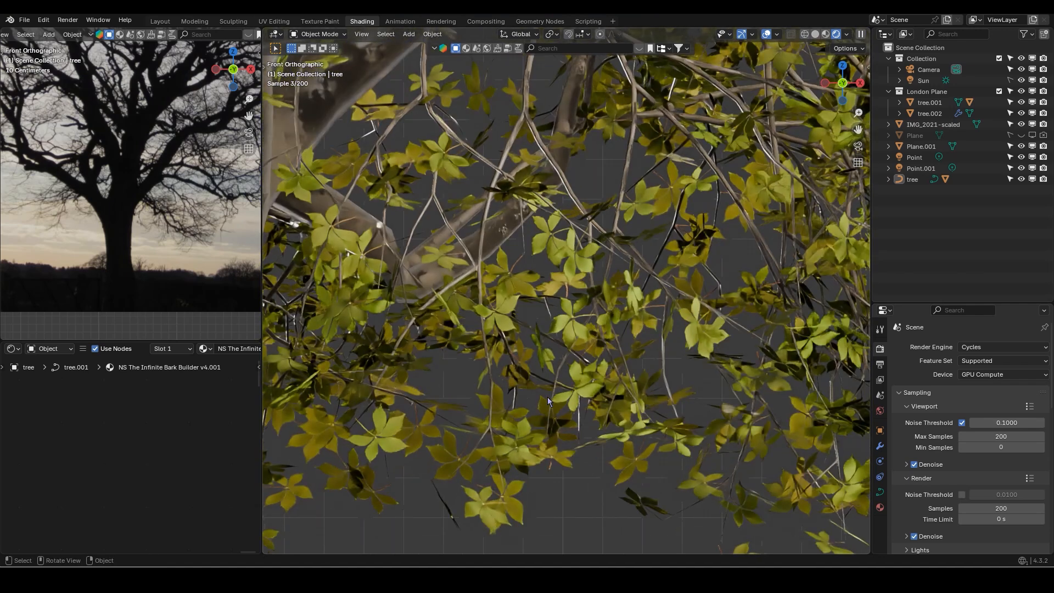
scroll(547, 397, "down", 1)
scroll(547, 397, "down", 6)
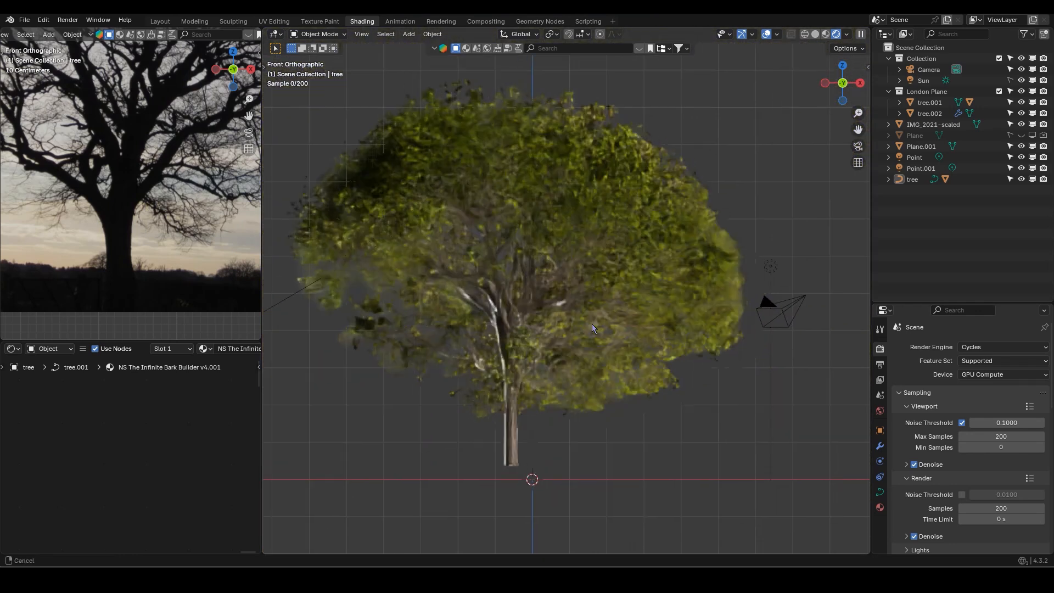
scroll(582, 320, "down", 2)
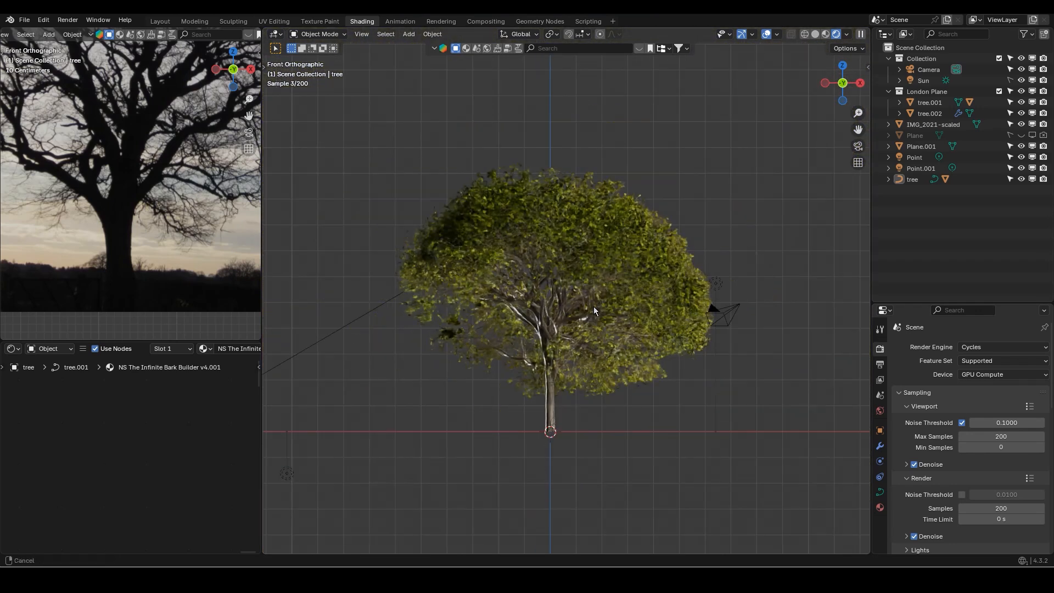
middle_click_drag(592, 307, 582, 317, "shift")
scroll(563, 376, "up", 2)
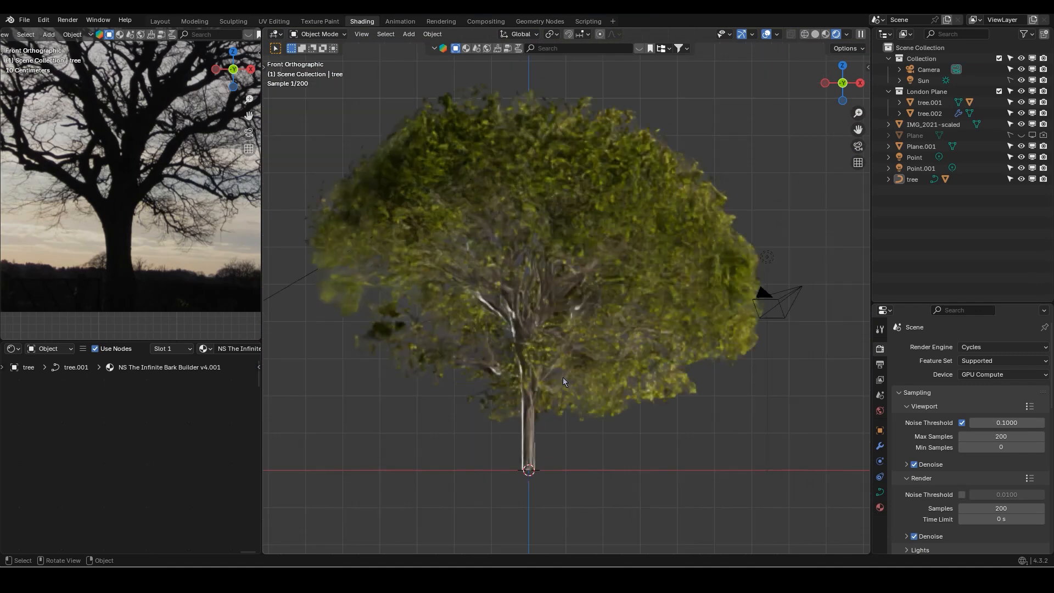
scroll(578, 397, "up", 6)
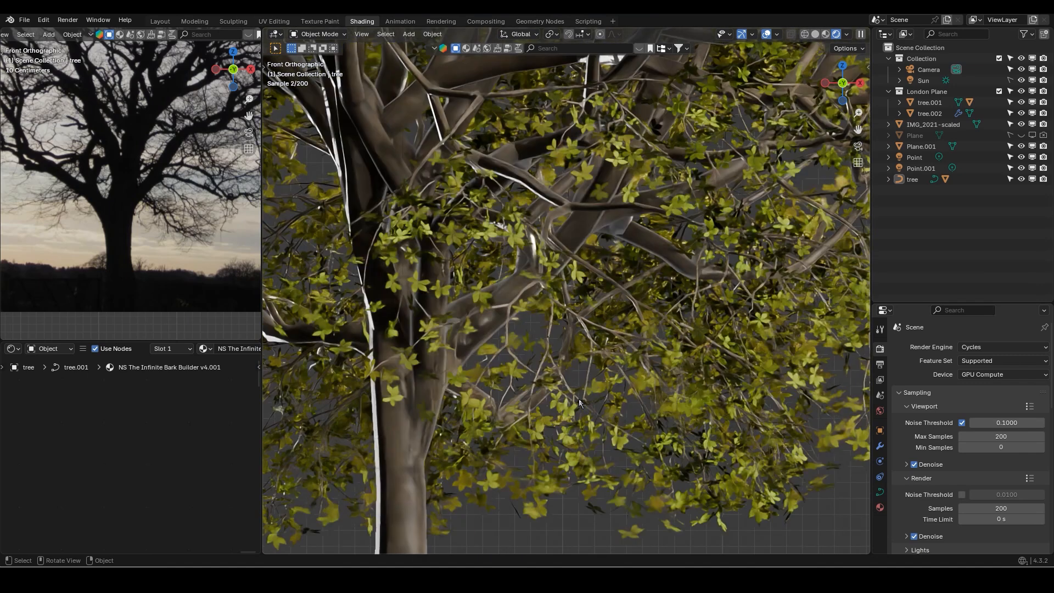
scroll(576, 398, "down", 8)
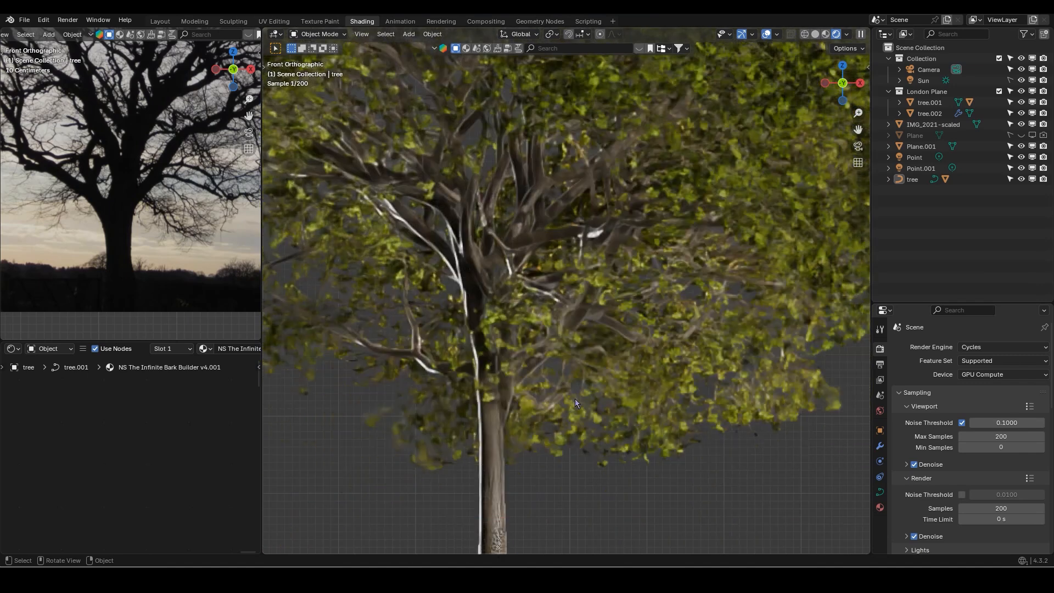
middle_click_drag(568, 317, 571, 319, "shift")
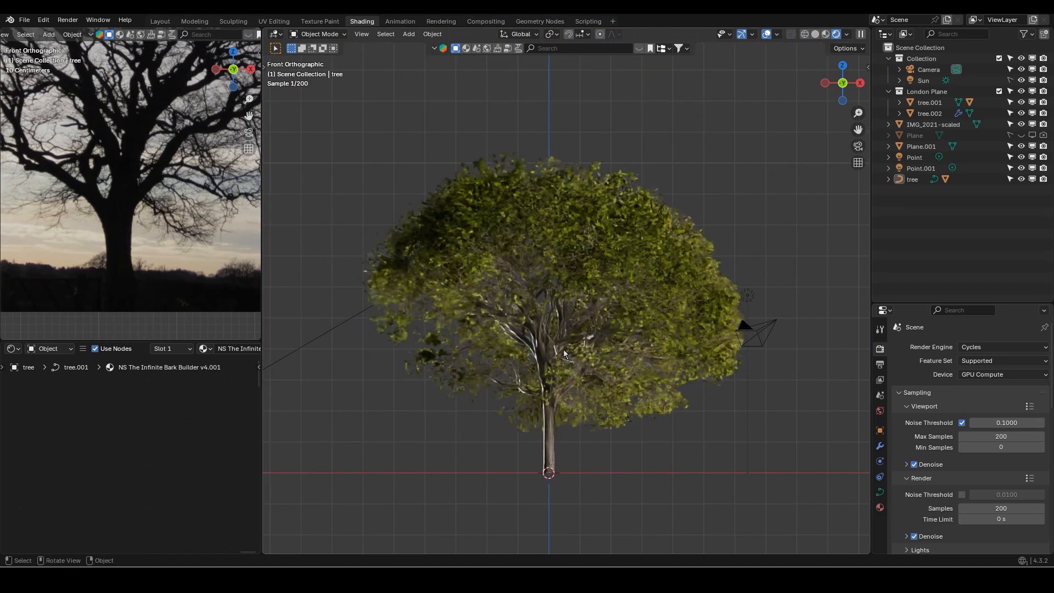
Delete the generated tree together with its leaves
left_click_drag(567, 445, 517, 293)
key("x")
left_click(521, 321)
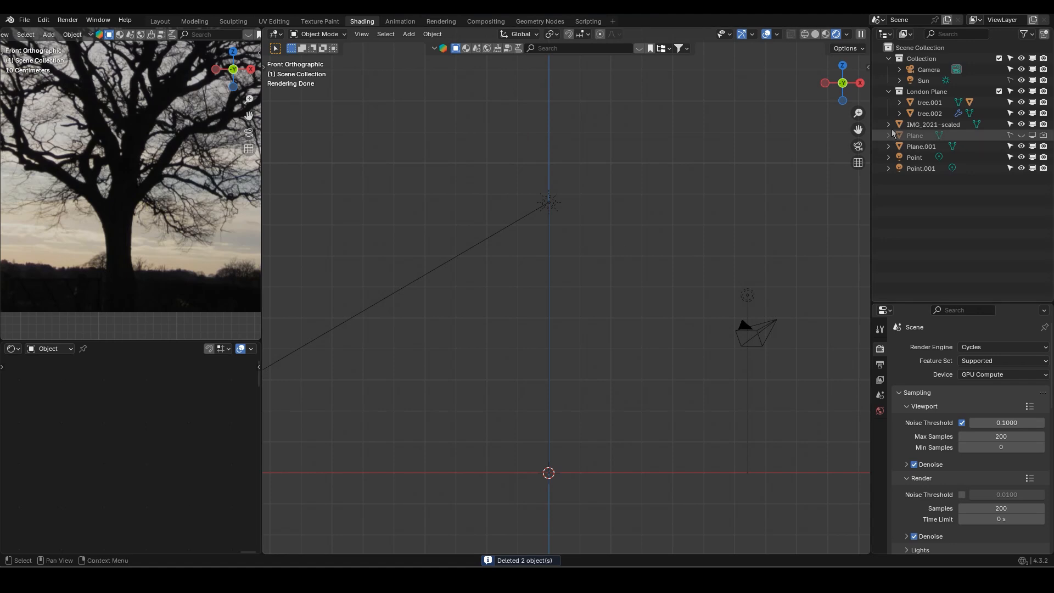
Rename the London Plane Leaf material on Plane.001 to leaf
left_click(917, 148)
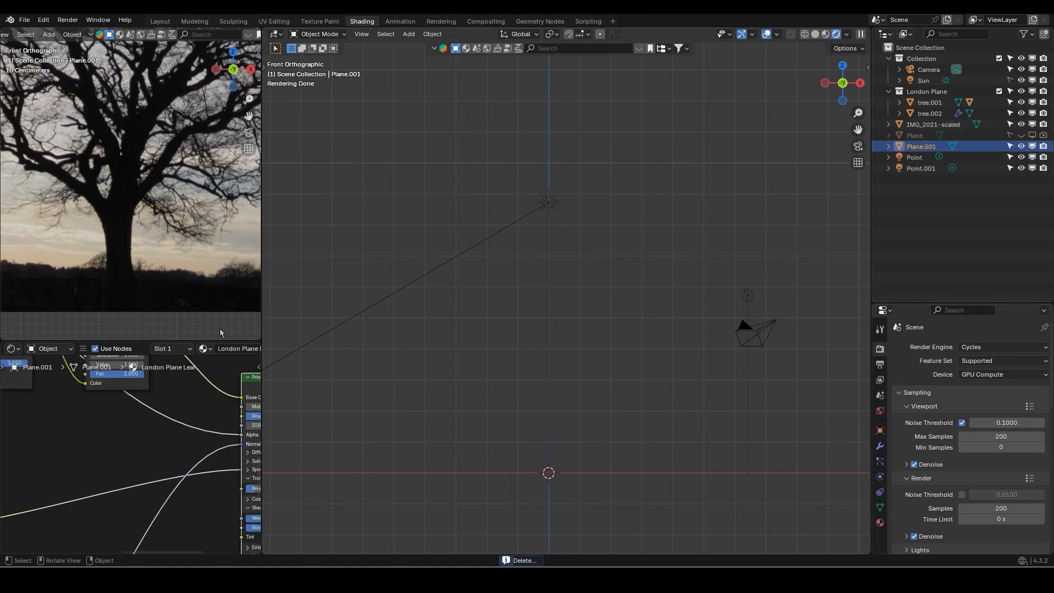
scroll(242, 349, "down", 2)
left_click(193, 349)
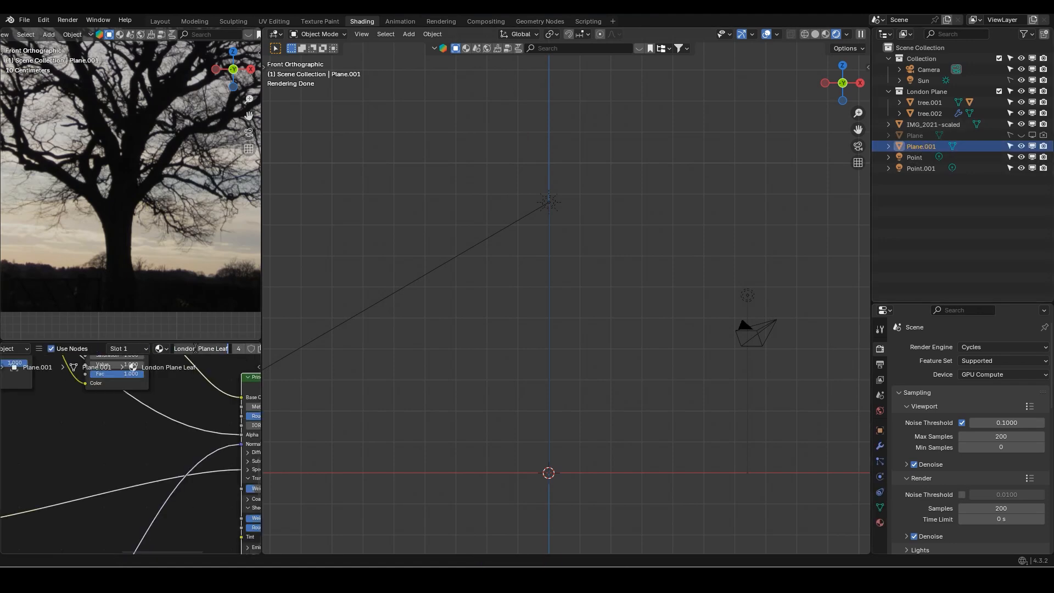
type("le")
key("Return")
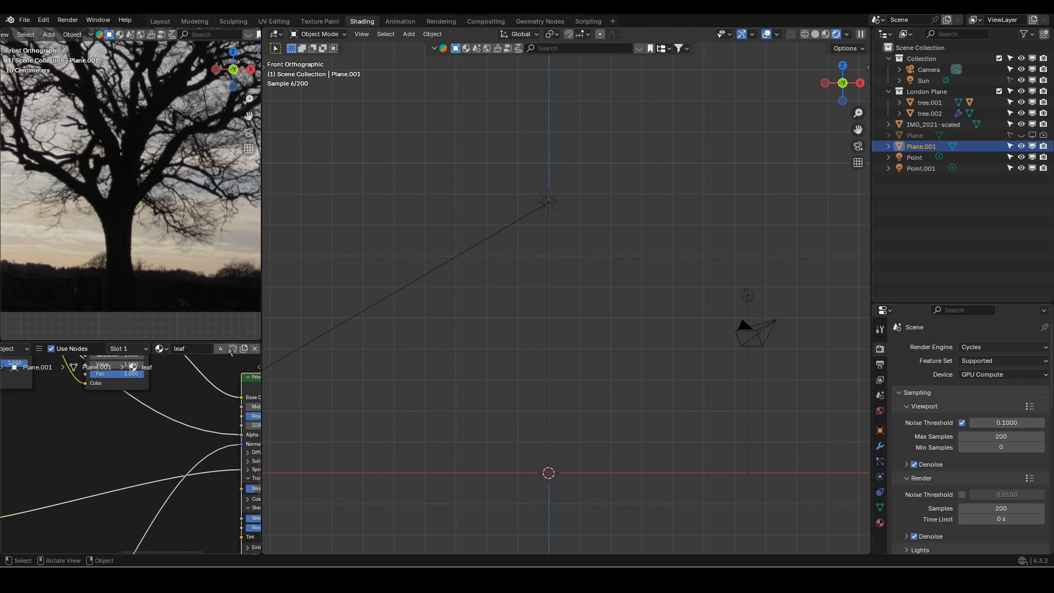
Rename the Plane.001 object to leaf
double_click(932, 147)
key("BackSpace")
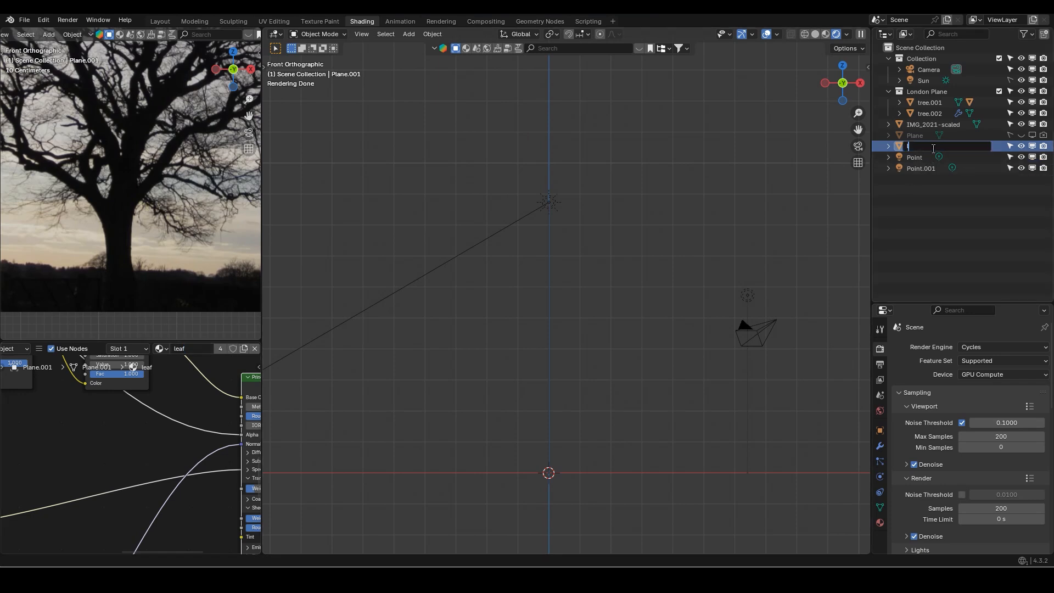
type("leaf")
key("Return")
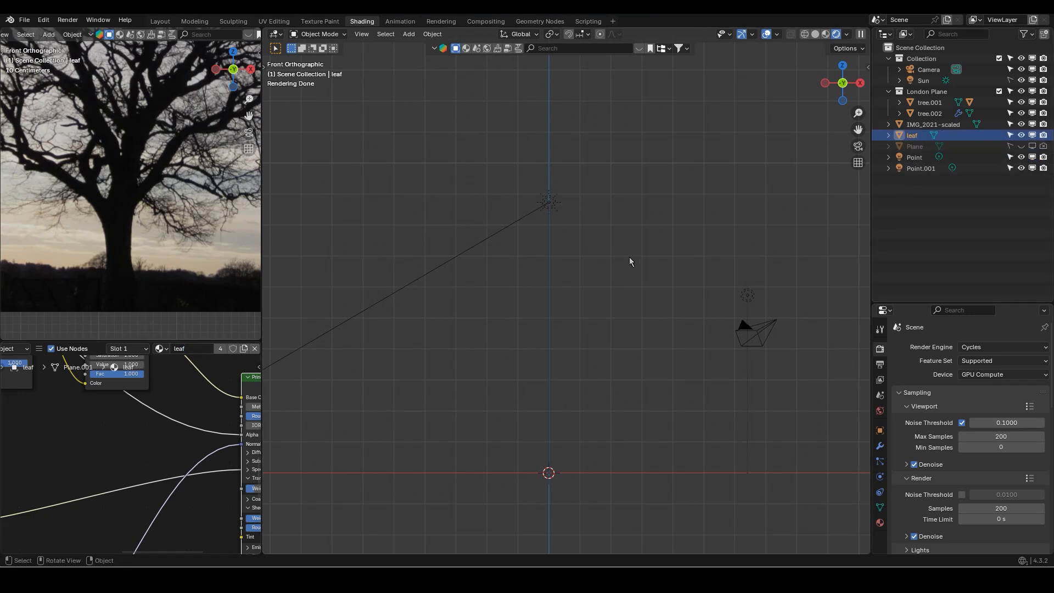
Add a new Sapling tree and load the yyy preset for it
key("q")
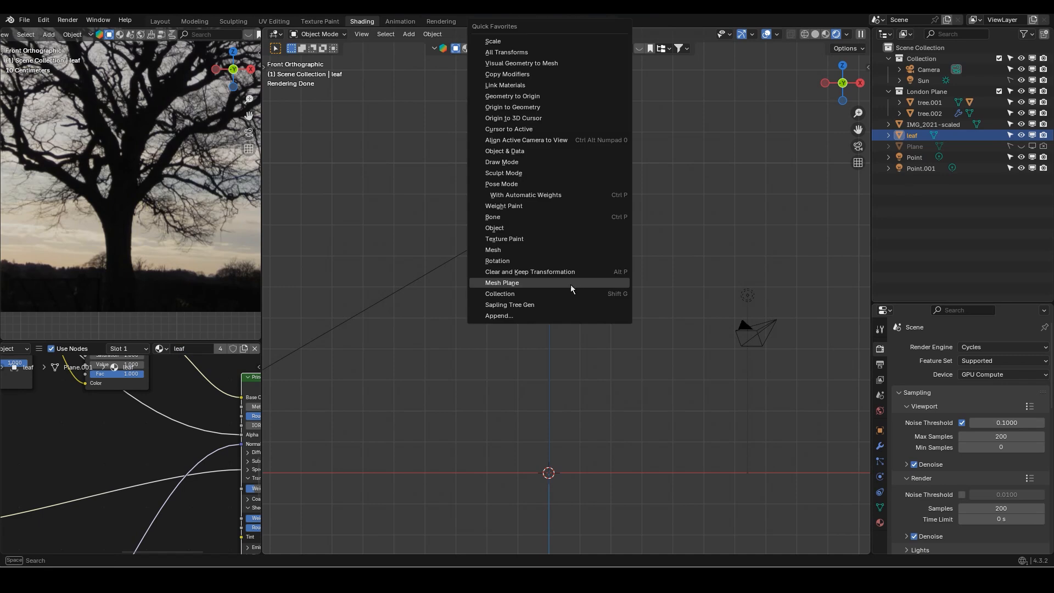
left_click(531, 304)
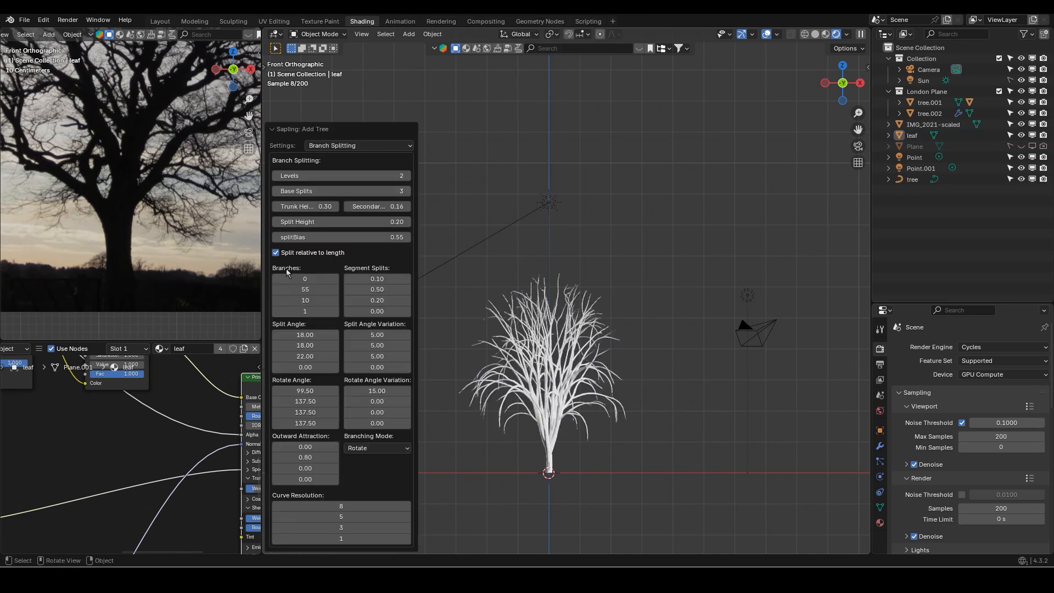
left_click(344, 147)
left_click(341, 159)
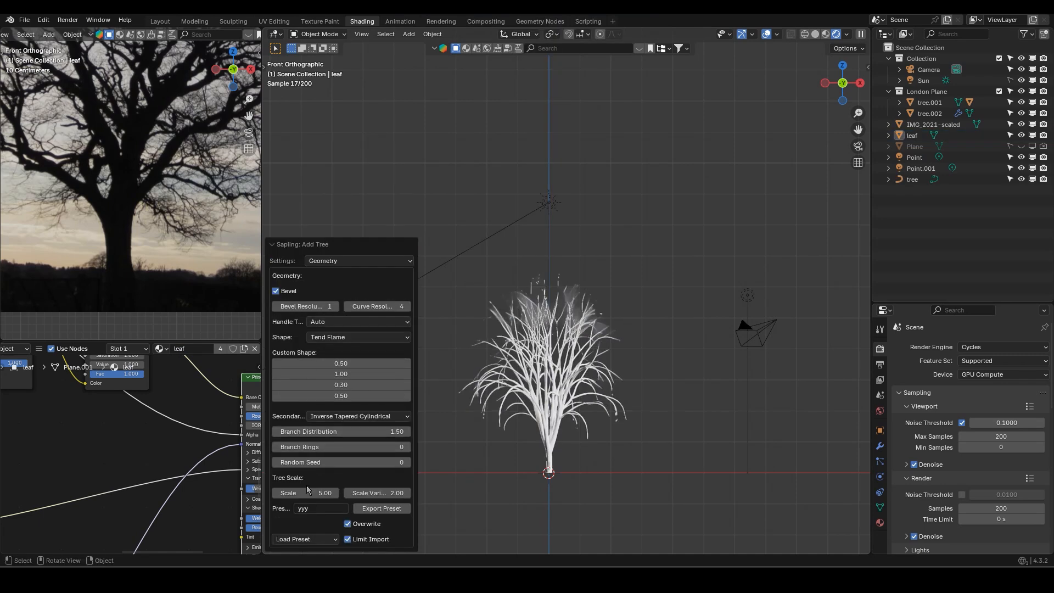
left_click(306, 539)
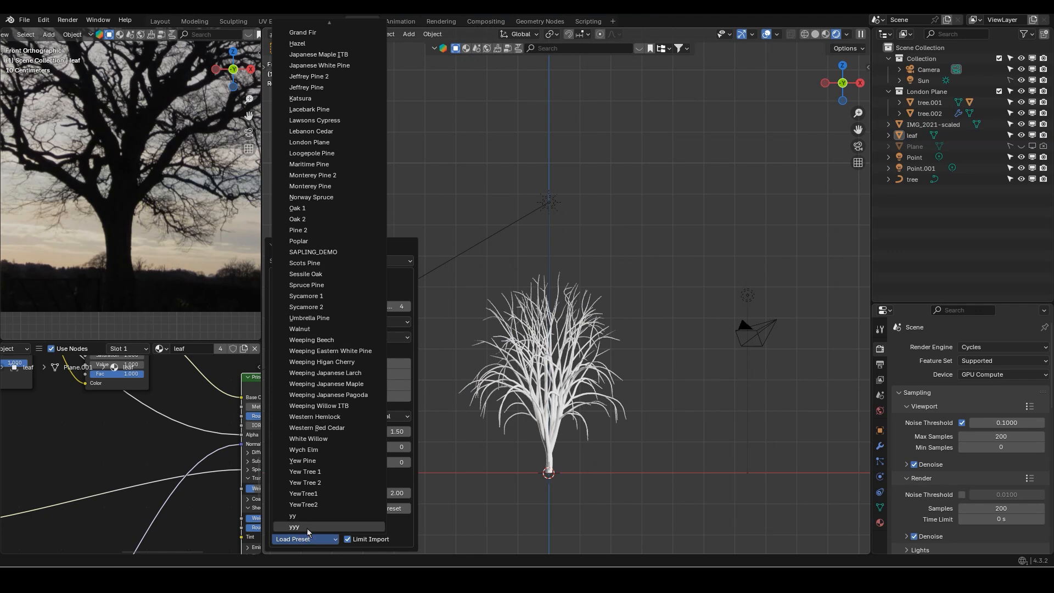
left_click(308, 527)
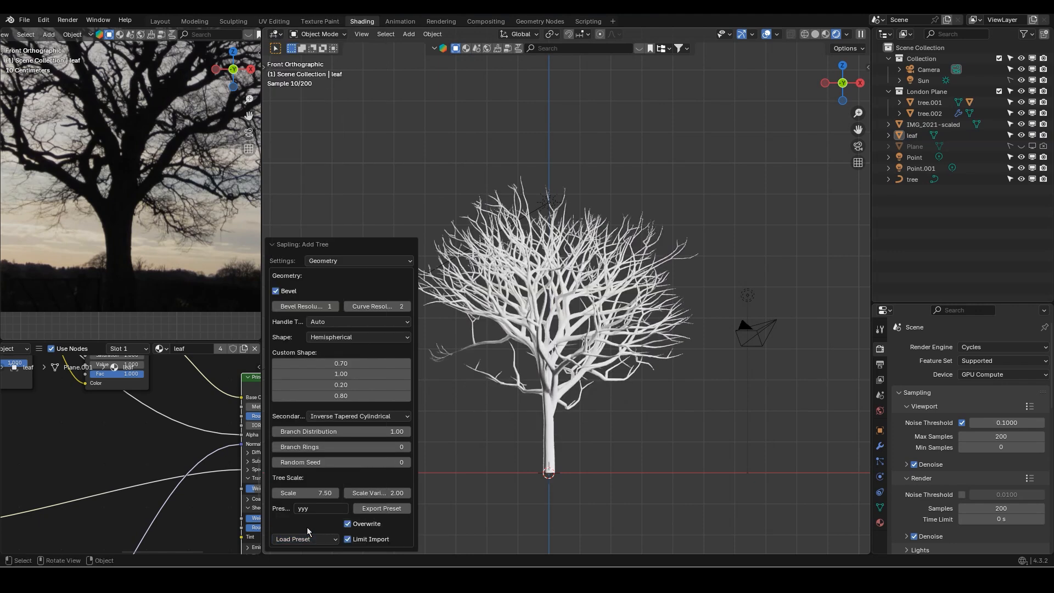
Set the Sapling tree's leaf count to 350
left_click(388, 260)
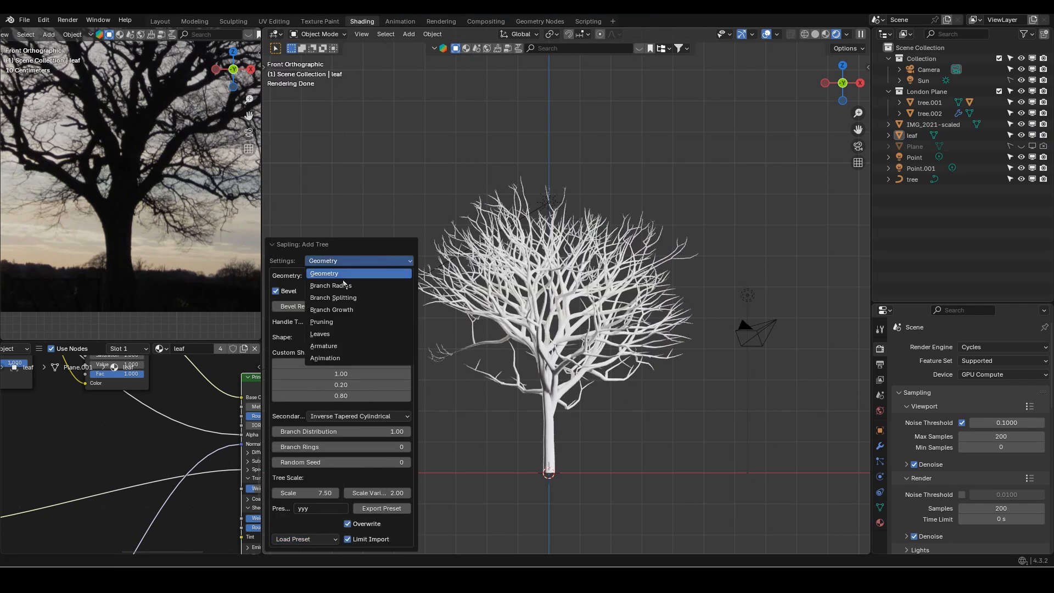
left_click(344, 299)
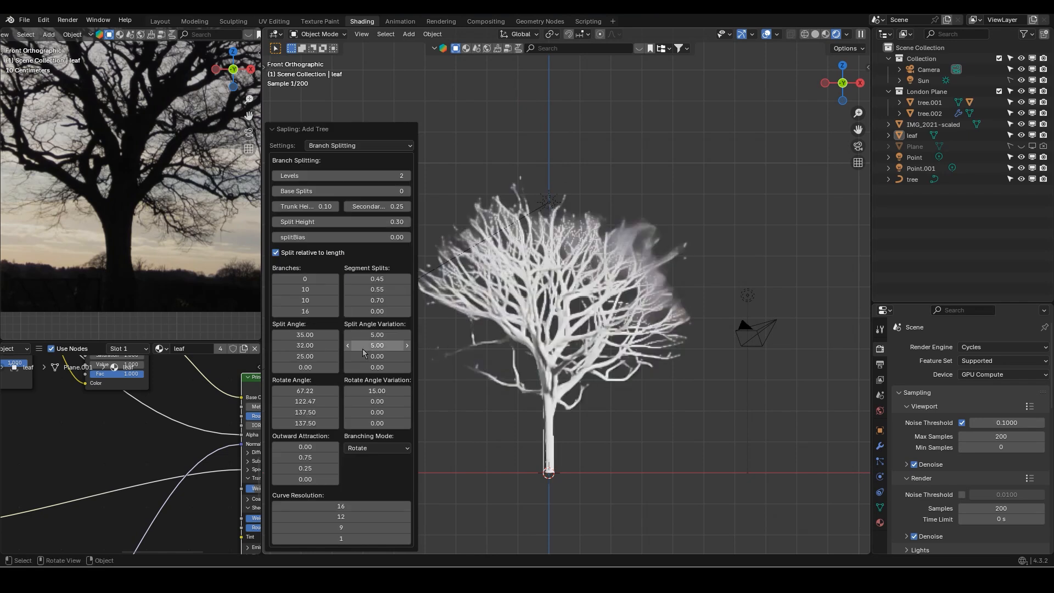
middle_click_drag(554, 327, 614, 306, "shift")
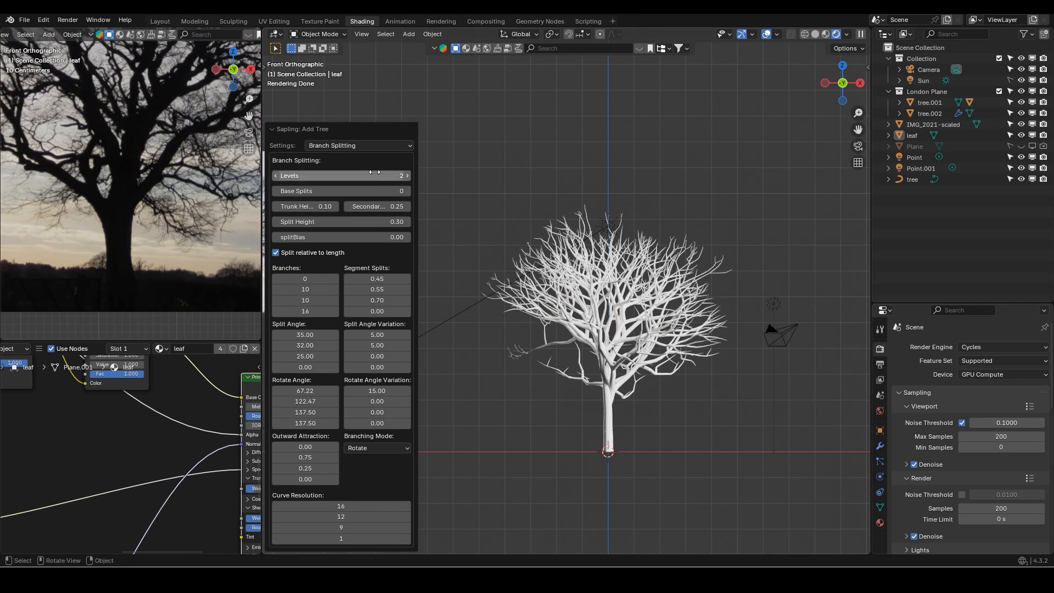
left_click(387, 145)
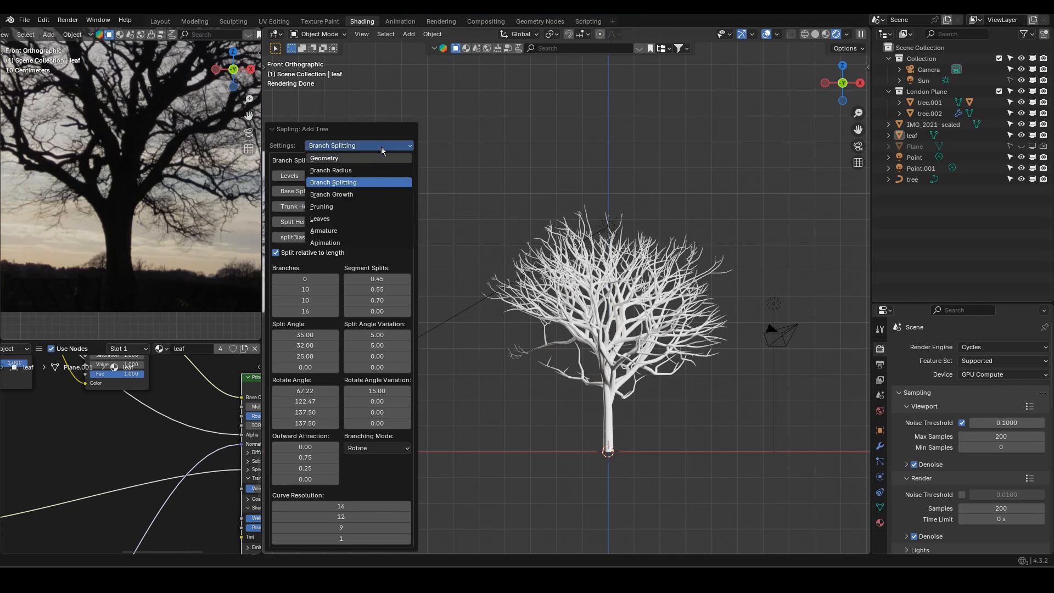
left_click(382, 146)
left_click(387, 147)
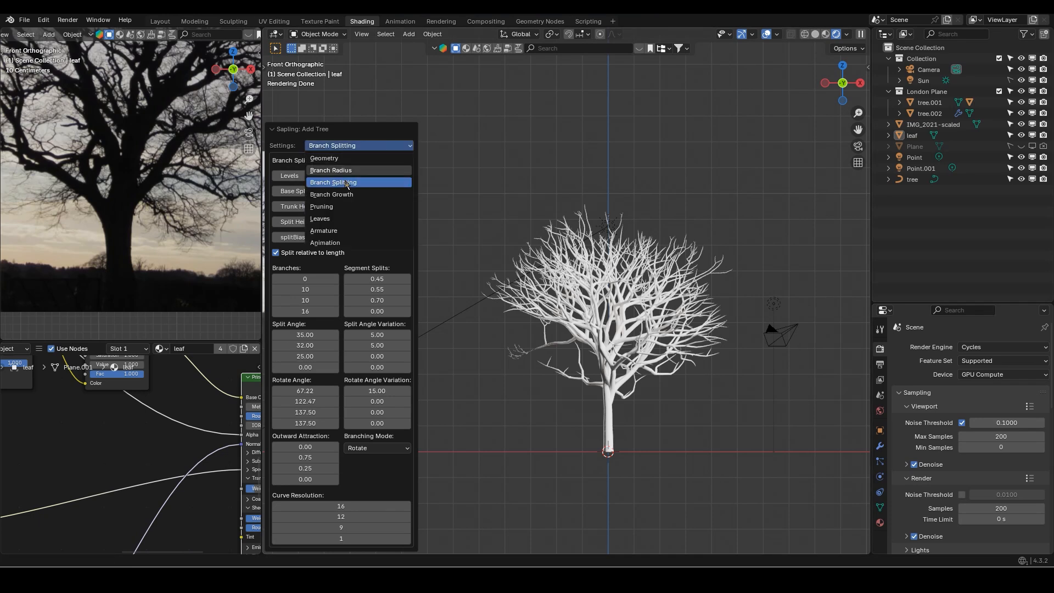
left_click(331, 218)
left_click(335, 396)
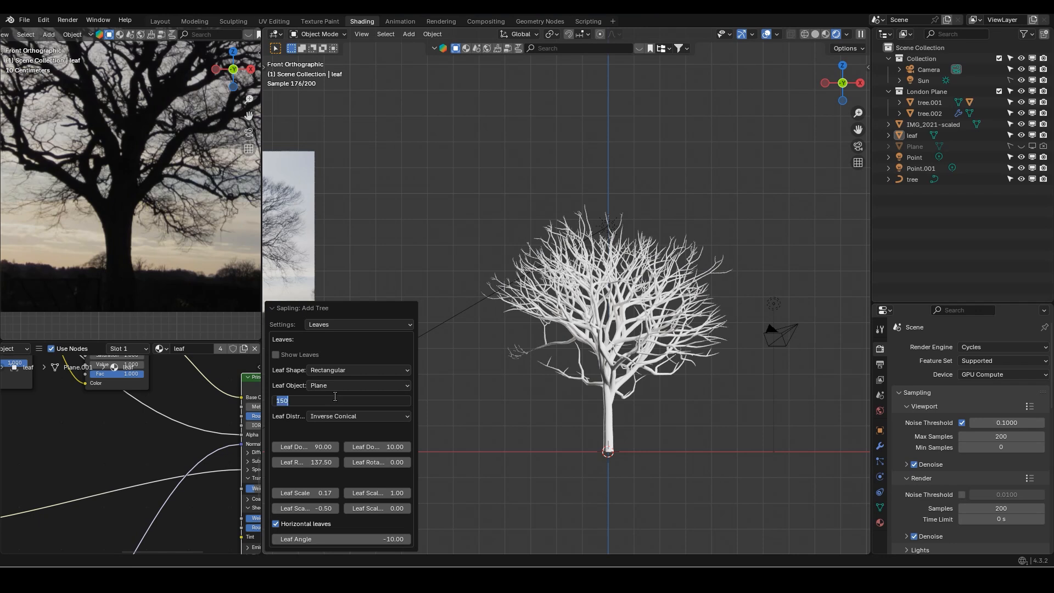
type("350")
key("Return")
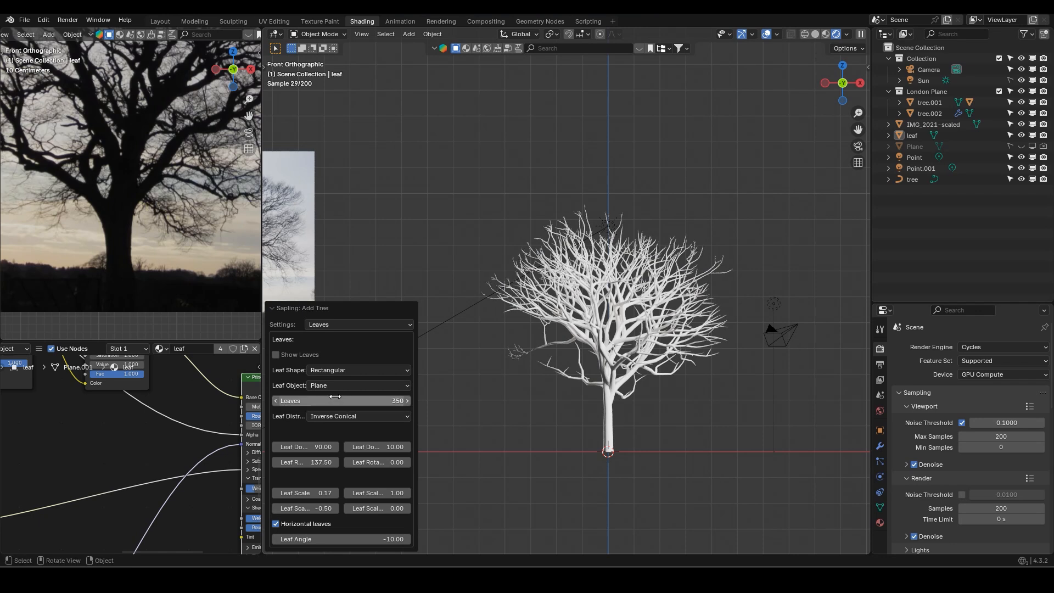
Choose the leaf object as the Sapling tree's leaf object
left_click(341, 325)
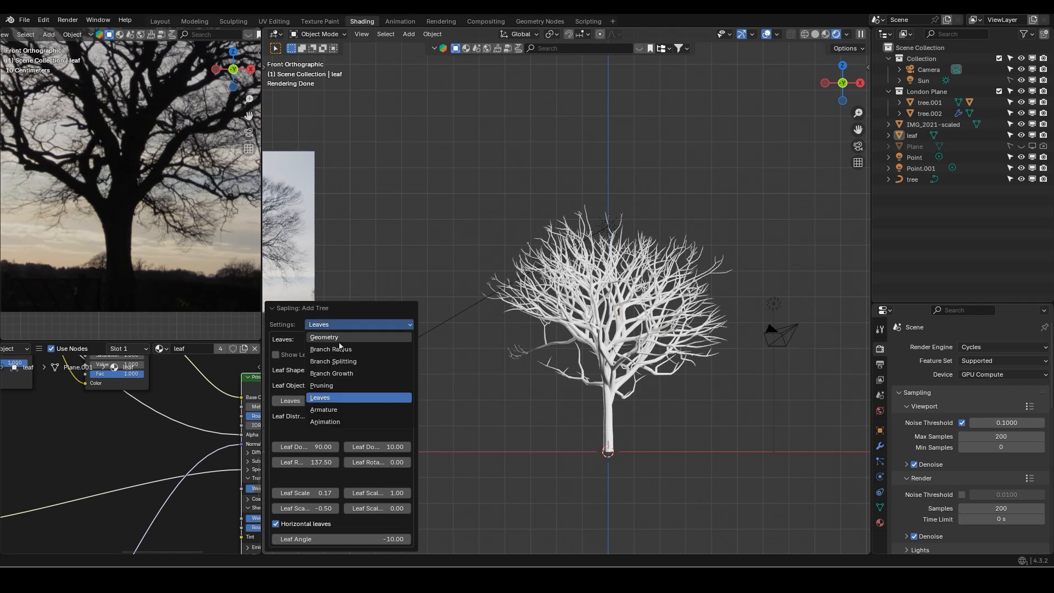
left_click(355, 362)
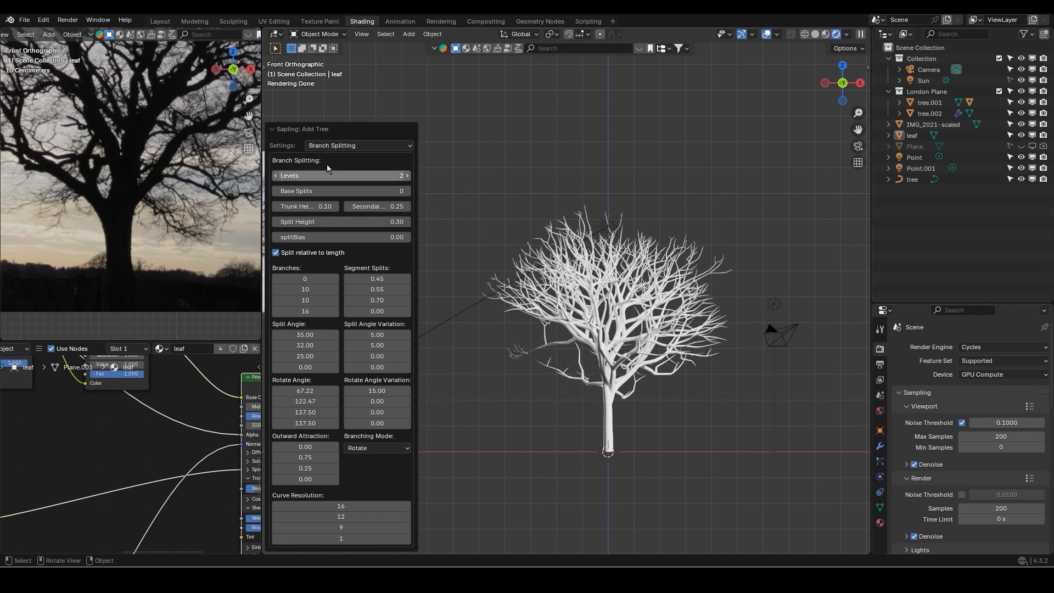
left_click(363, 151)
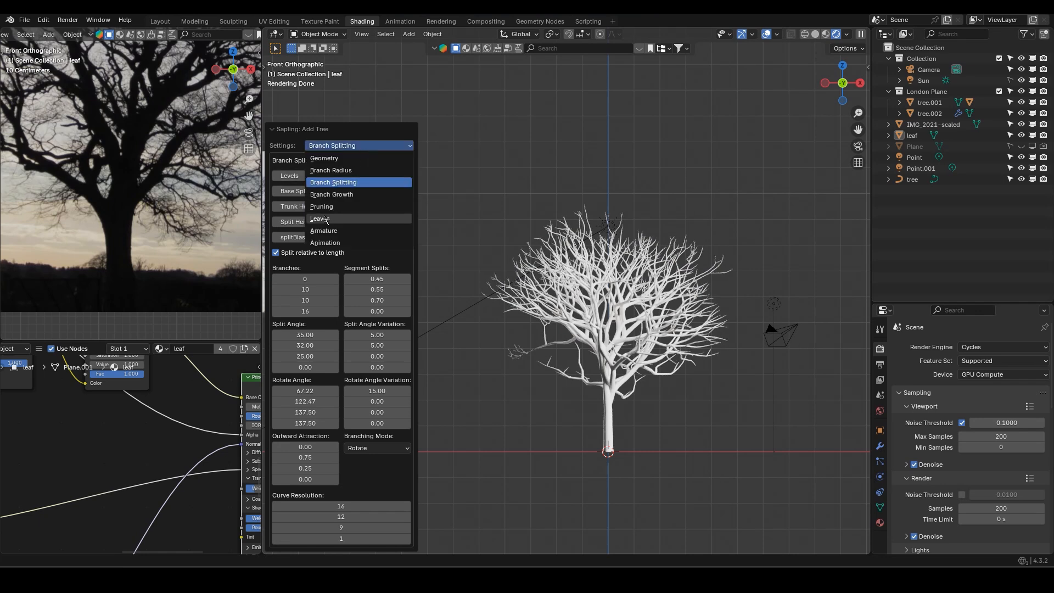
left_click(326, 220)
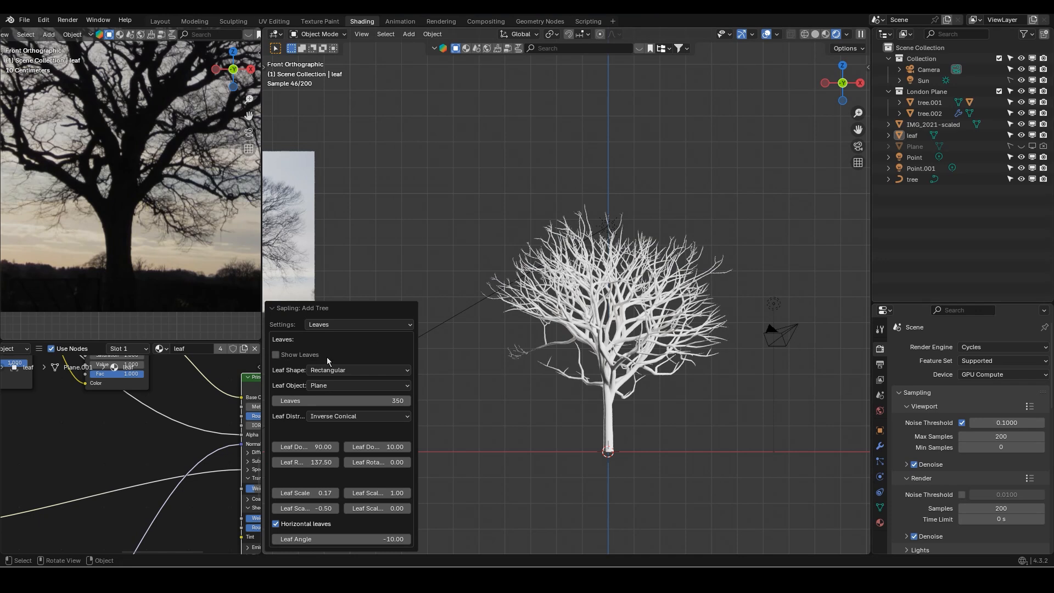
left_click(330, 387)
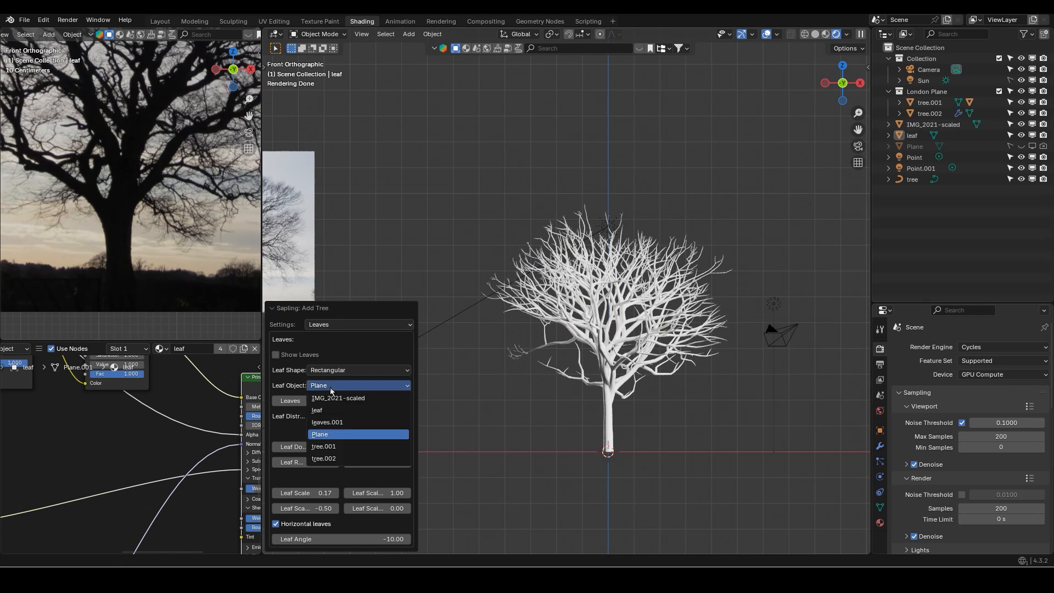
left_click(337, 416)
Raise the tree's branch splitting levels to 3
left_click(370, 322)
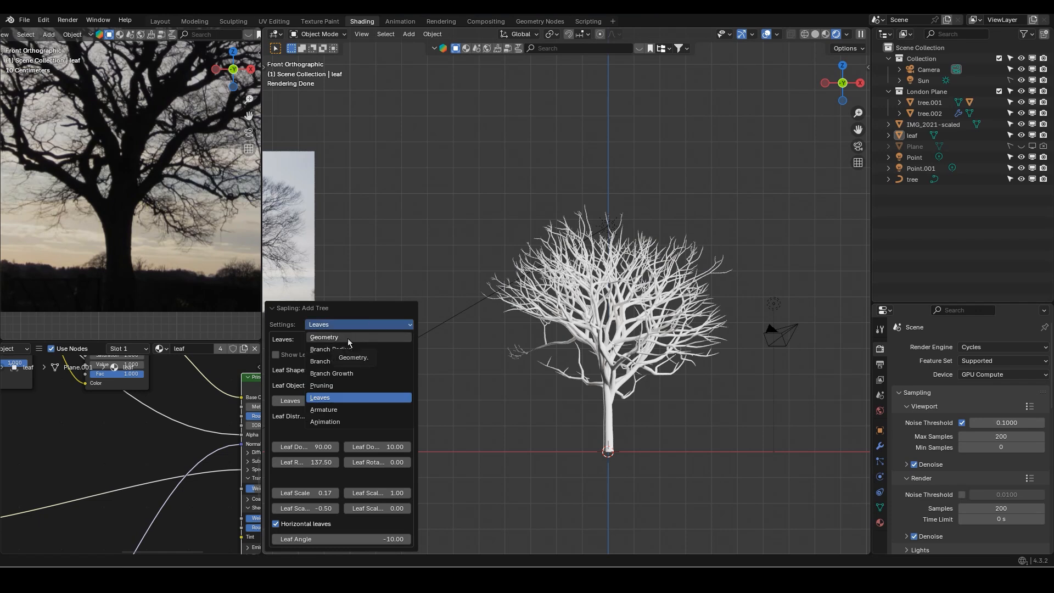
left_click(356, 362)
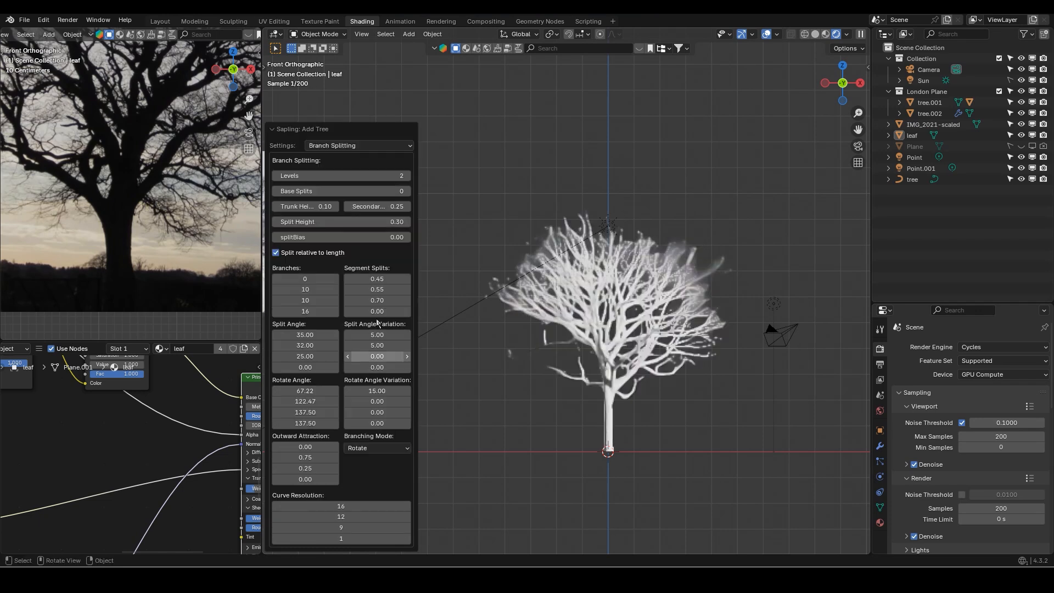
left_click(407, 175)
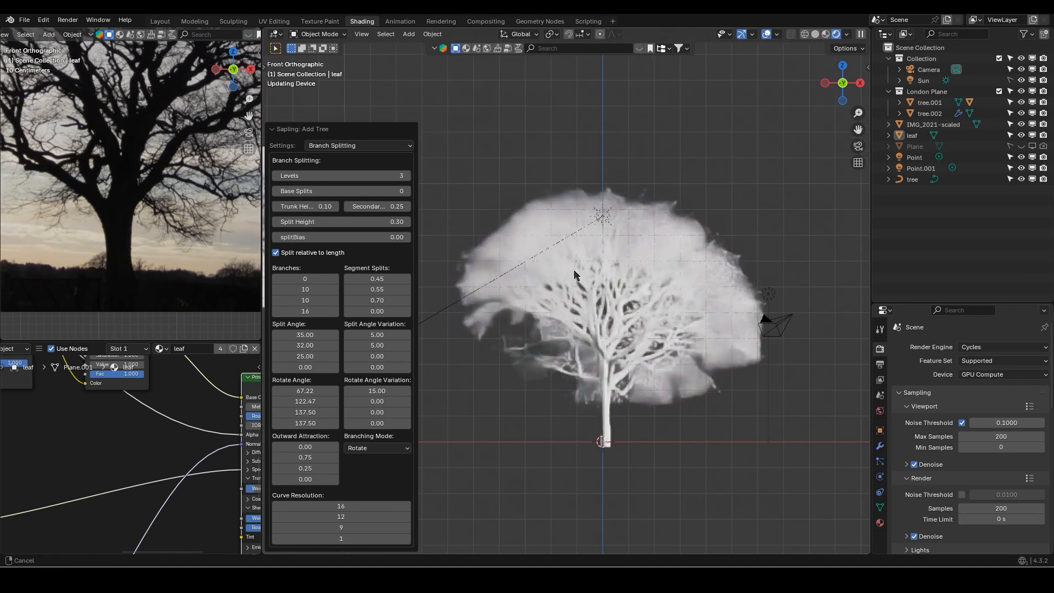
scroll(571, 285, "up", 1)
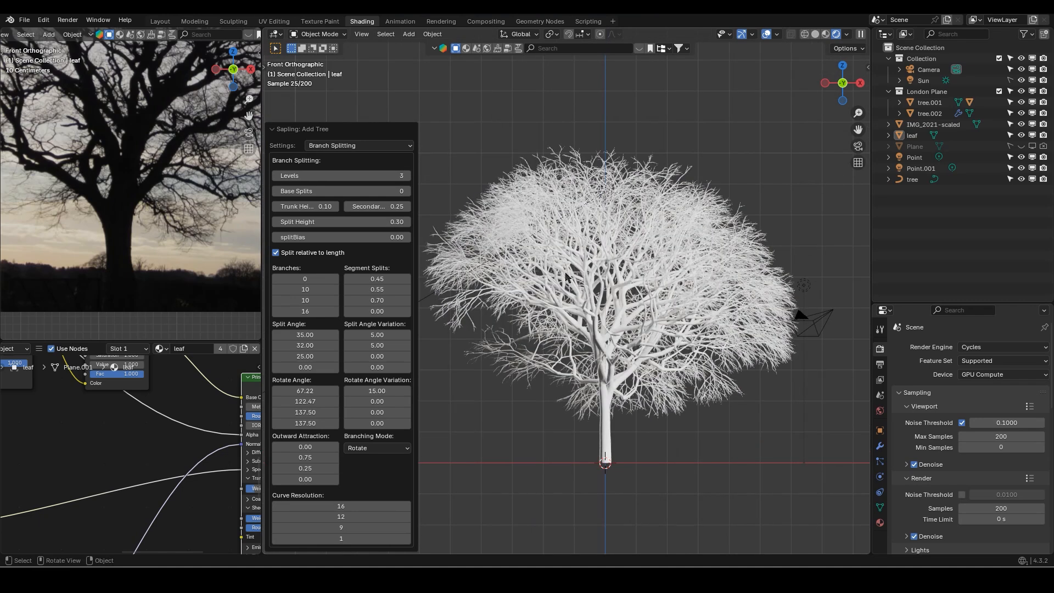
Enable leaves on the Sapling tree and check the foliage up close and across the whole crown
left_click(352, 146)
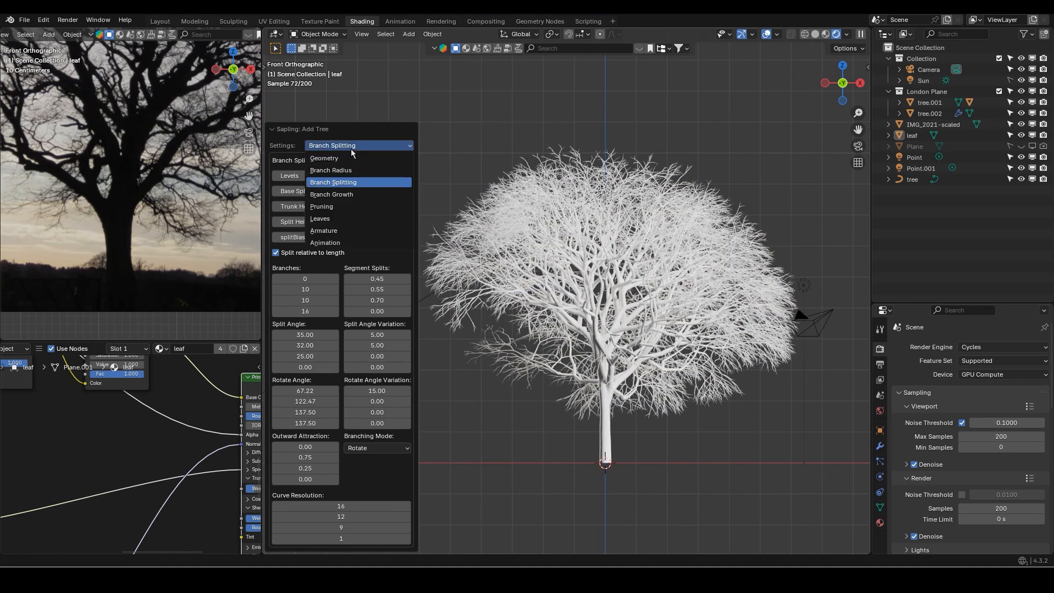
left_click(329, 218)
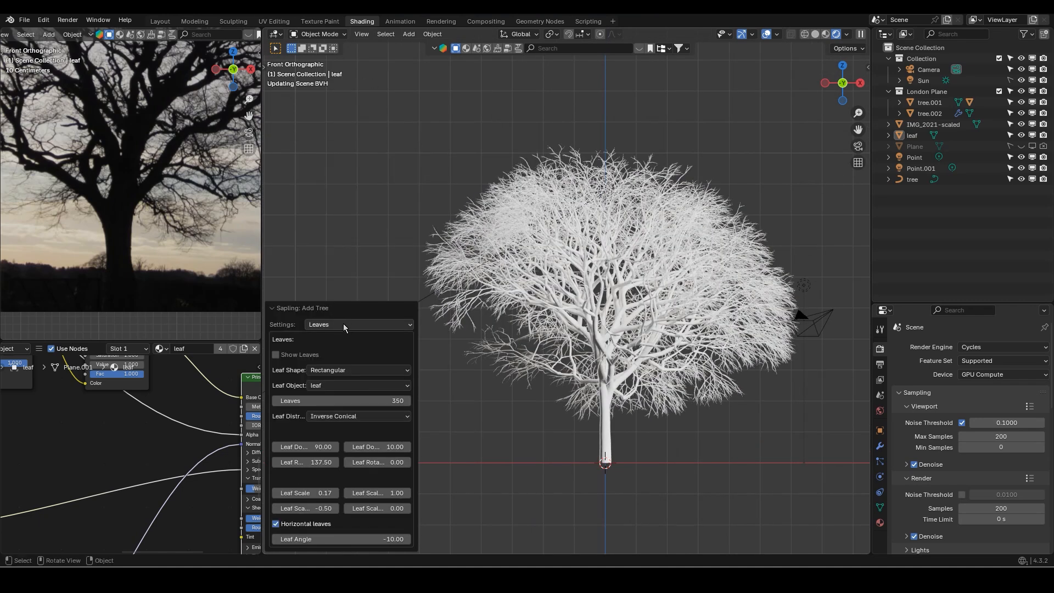
left_click(276, 355)
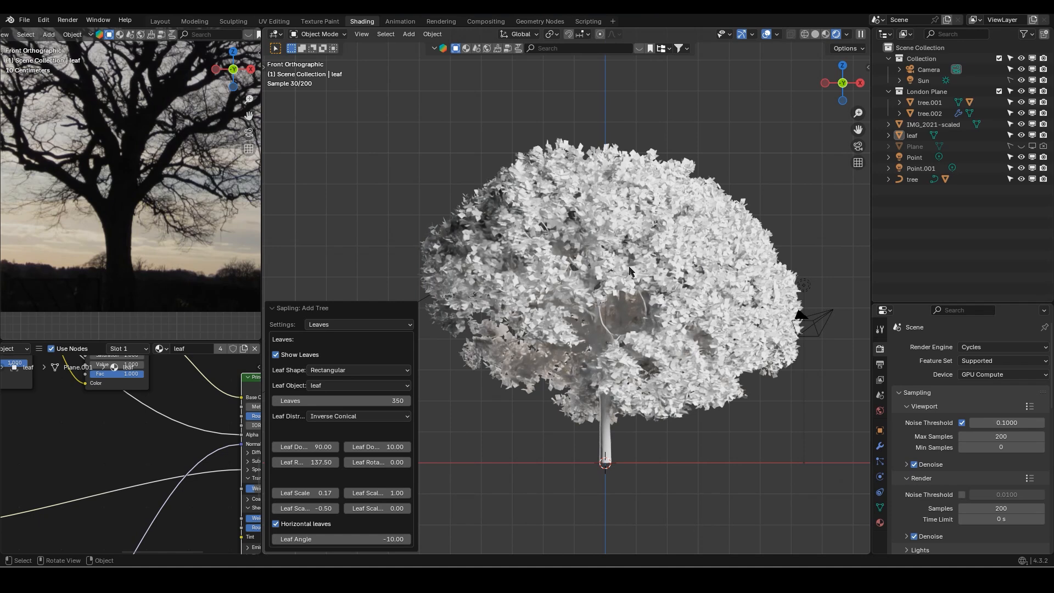
scroll(630, 271, "up", 8)
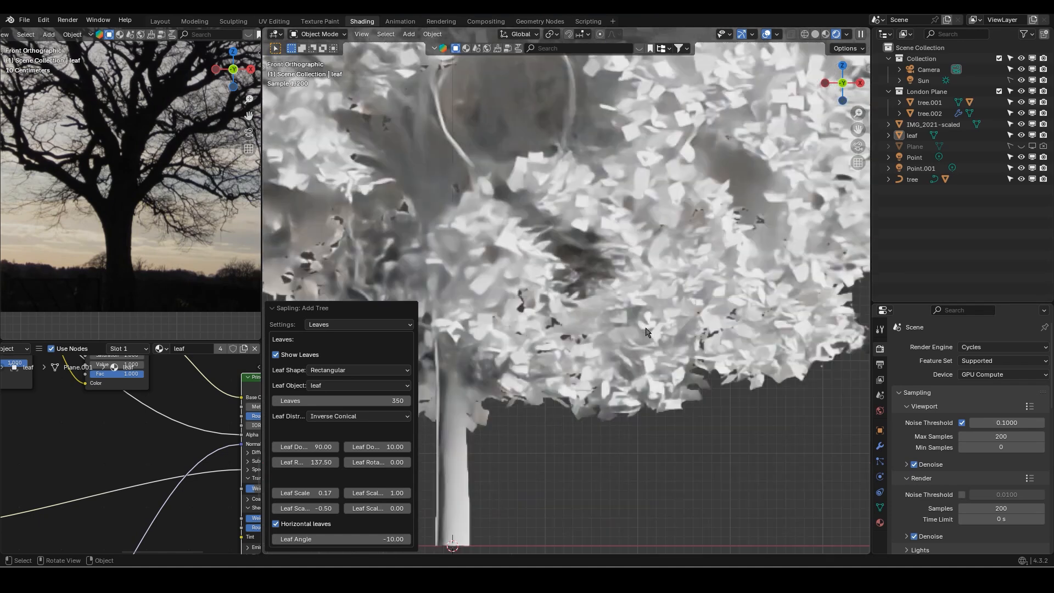
scroll(646, 331, "up", 5)
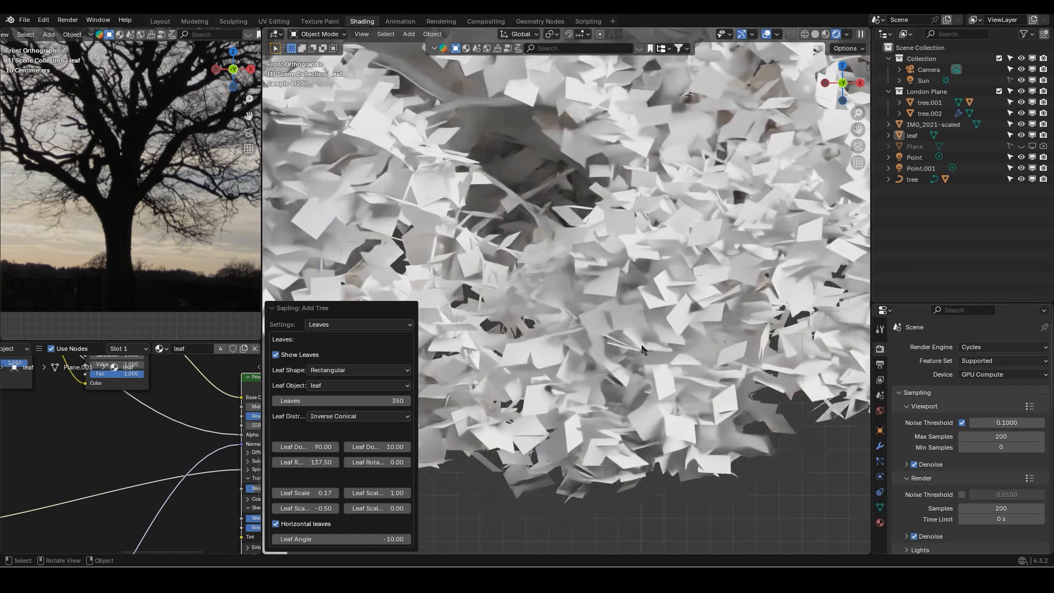
scroll(643, 349, "down", 6)
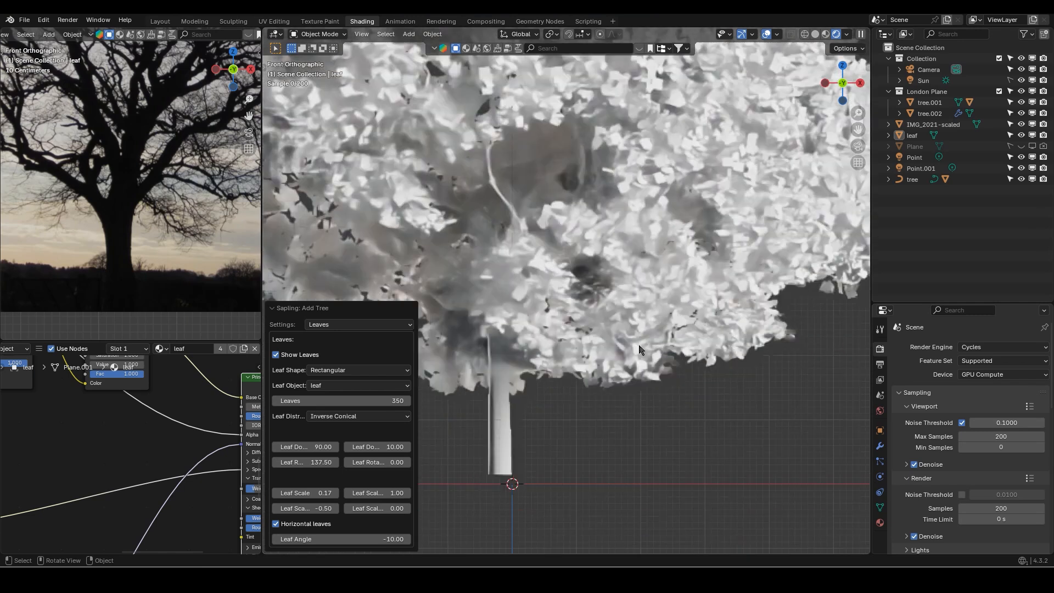
scroll(639, 346, "down", 4)
middle_click_drag(639, 346, 690, 379, "shift")
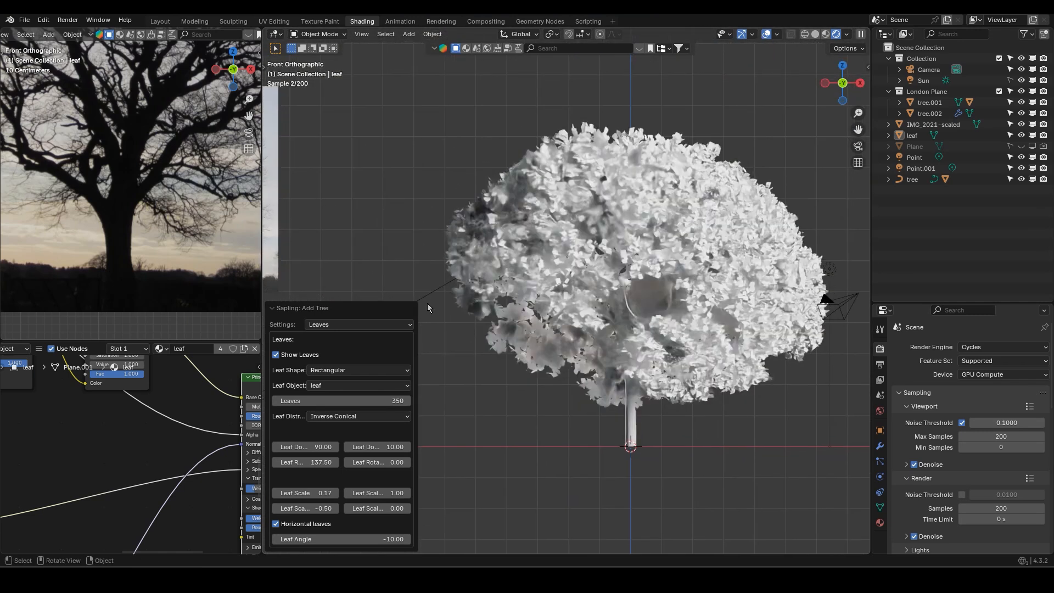
left_click(345, 325)
left_click(331, 348)
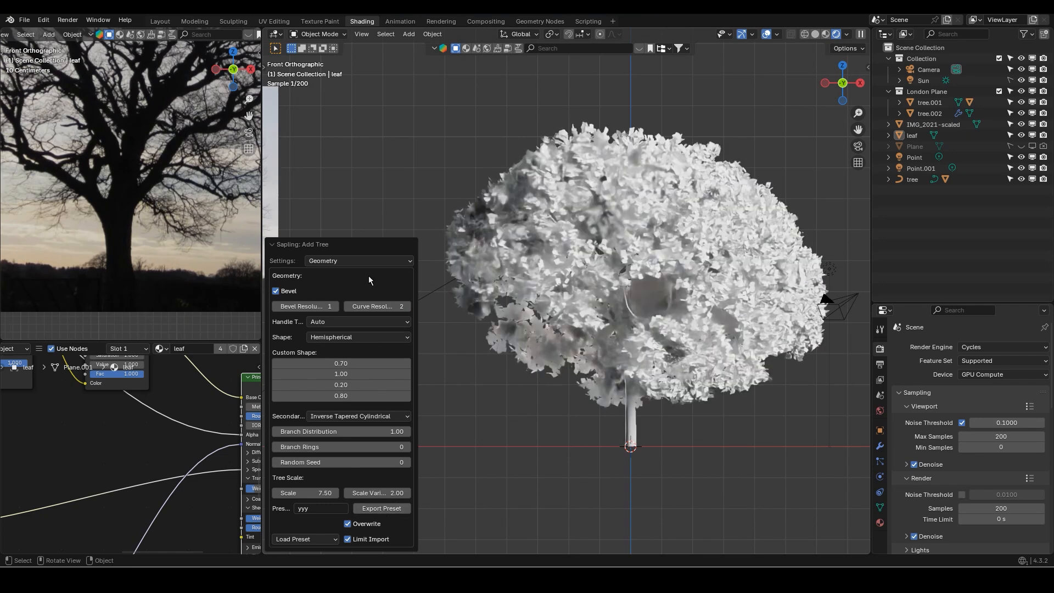
Assign the existing leaf material to the generated tree's leaves
left_click(533, 288)
left_click(117, 352)
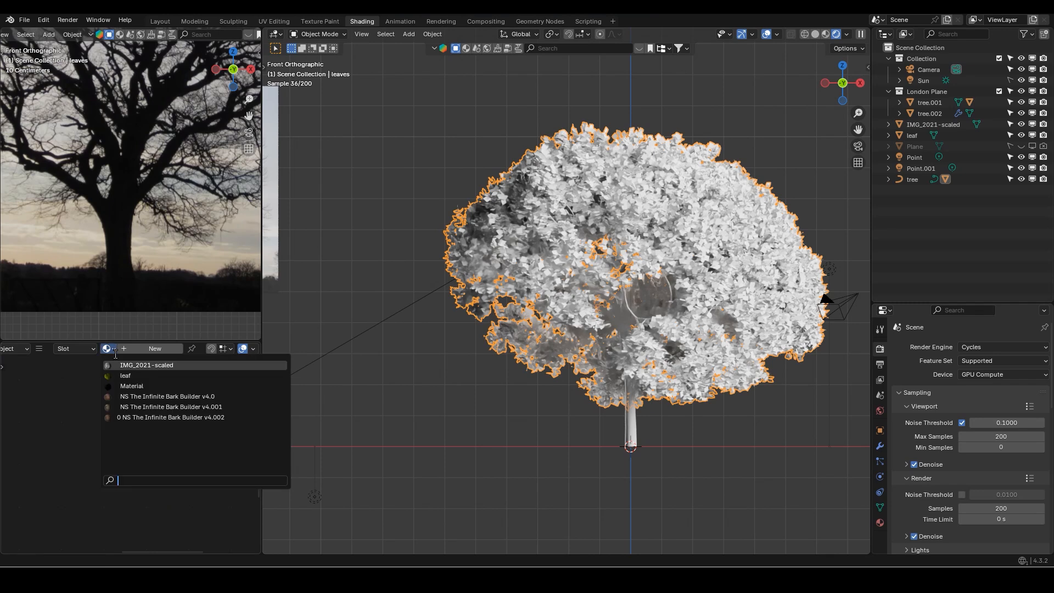
left_click(118, 371)
Assign the NS The Infinite Bark Builder v4.001 material to the trunk and branches, and check the whole tree deselected
left_click(627, 427)
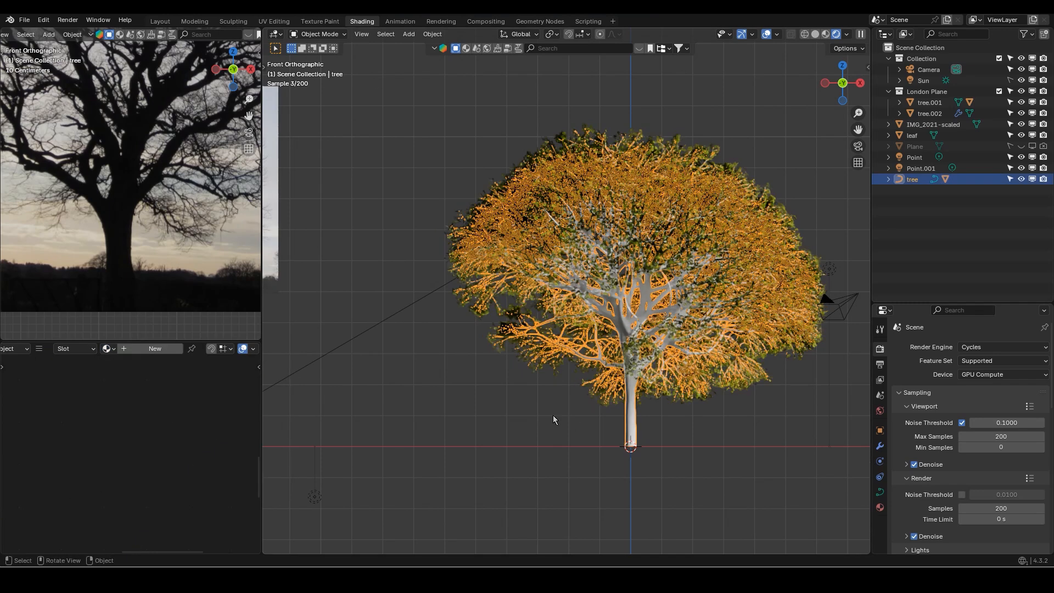
left_click(112, 349)
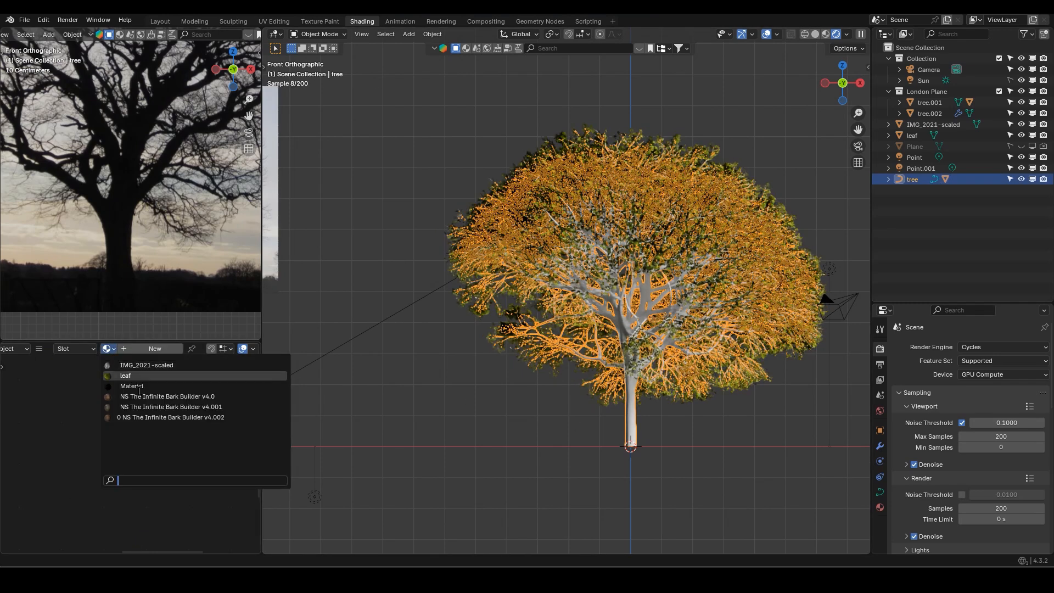
left_click(170, 406)
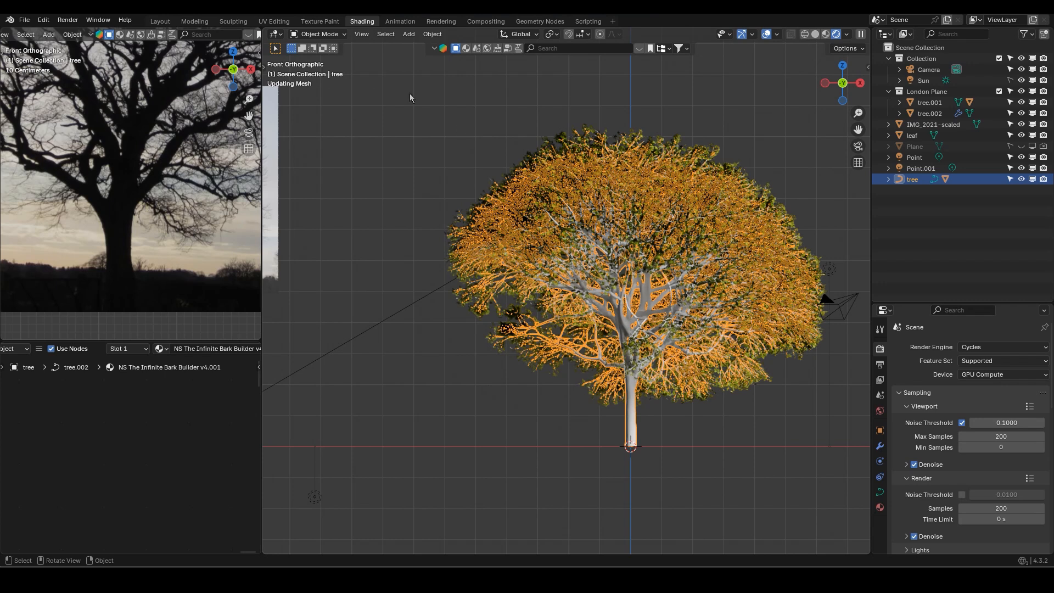
left_click(390, 134)
scroll(439, 232, "down", 2)
middle_click_drag(602, 176, 560, 209, "shift")
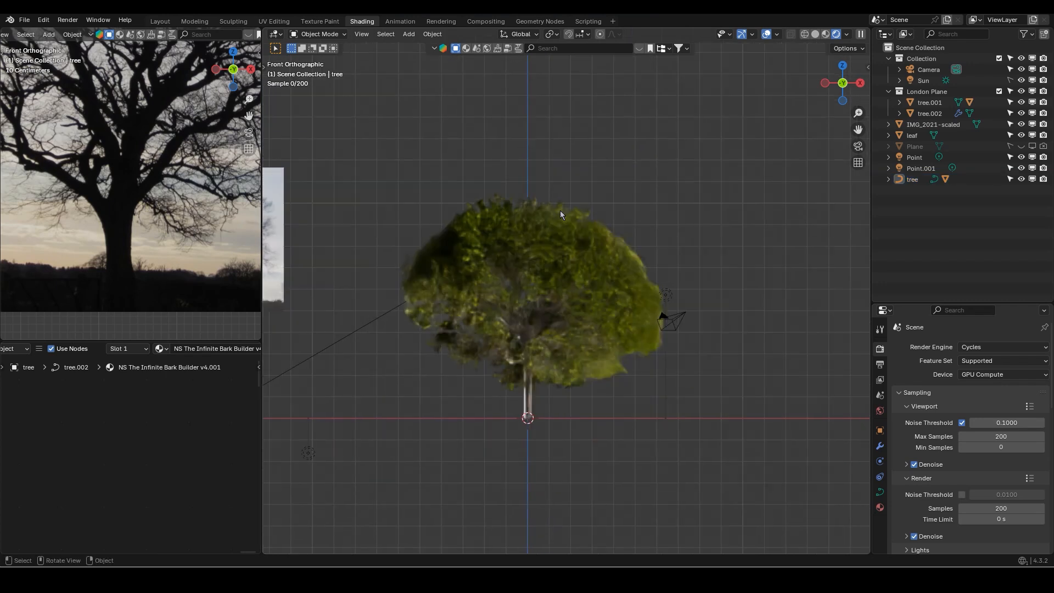
scroll(577, 264, "up", 2)
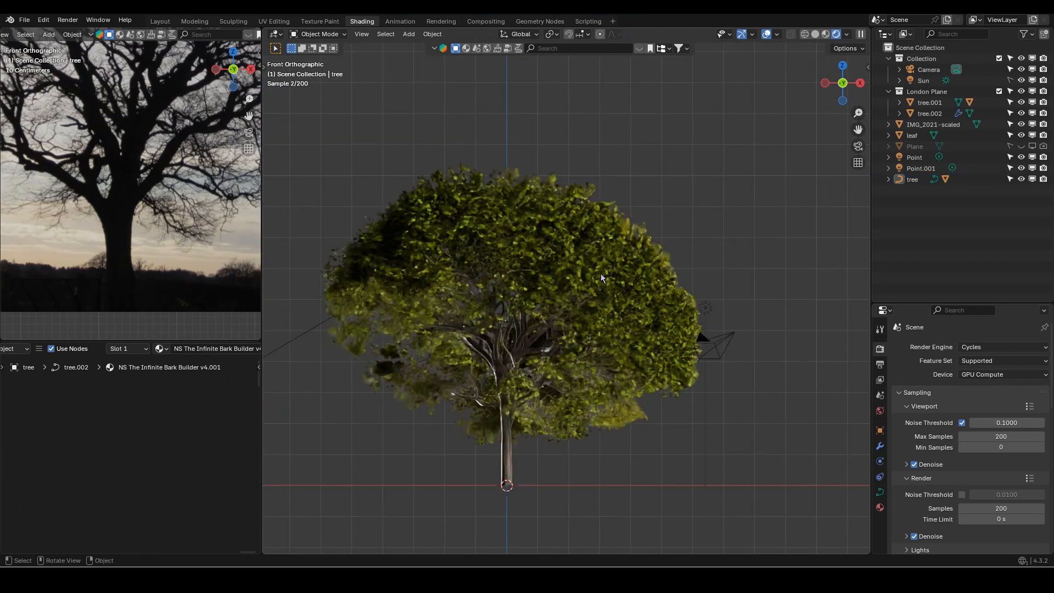
Examine the finished tree from below, from above and from the front, and compare its silhouette with the reference photo
middle_click_drag(609, 281, 630, 245)
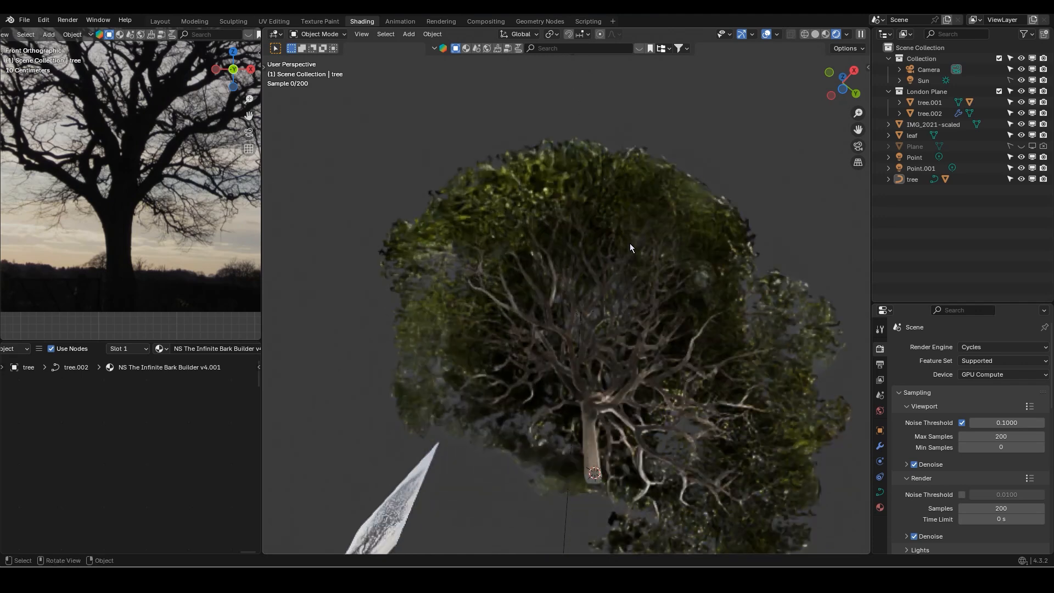
middle_click_drag(637, 334, 637, 367)
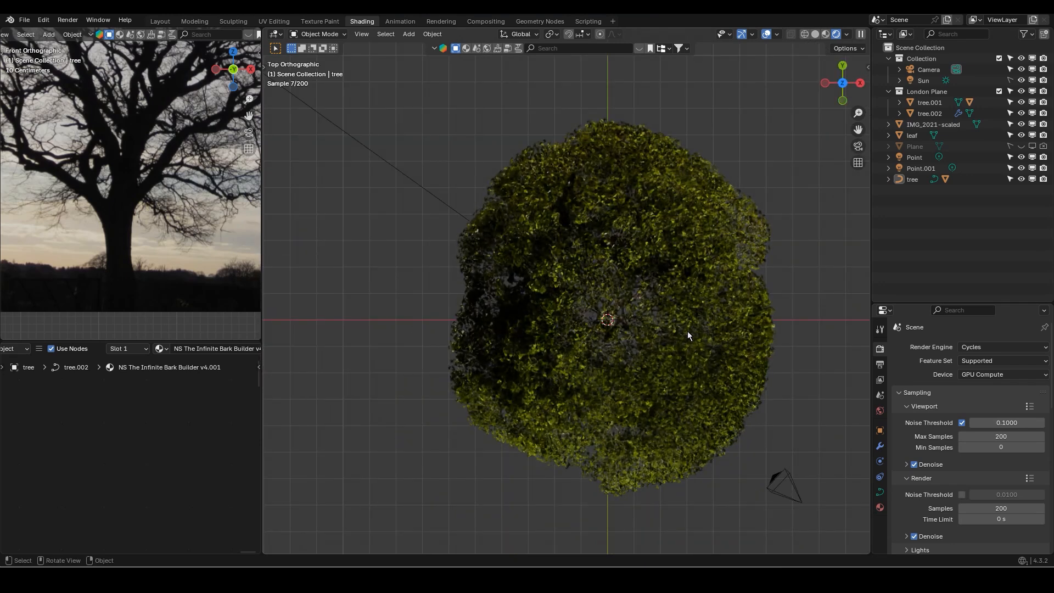
middle_click_drag(682, 332, 624, 225)
scroll(631, 367, "up", 3)
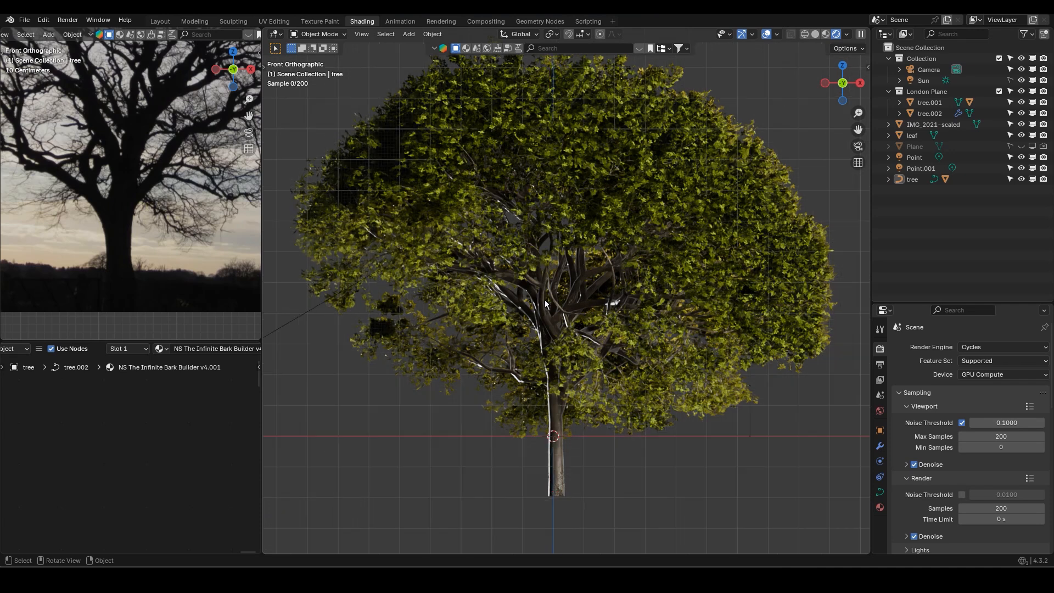
scroll(548, 308, "down", 2)
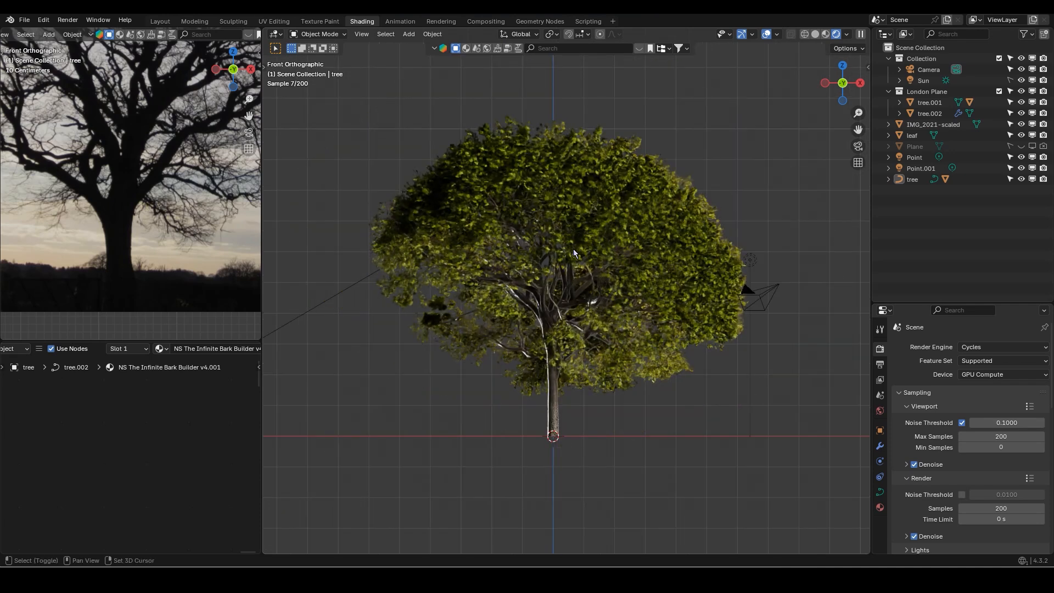
middle_click_drag(572, 249, 594, 272, "shift")
scroll(83, 205, "down", 2)
scroll(83, 206, "down", 3)
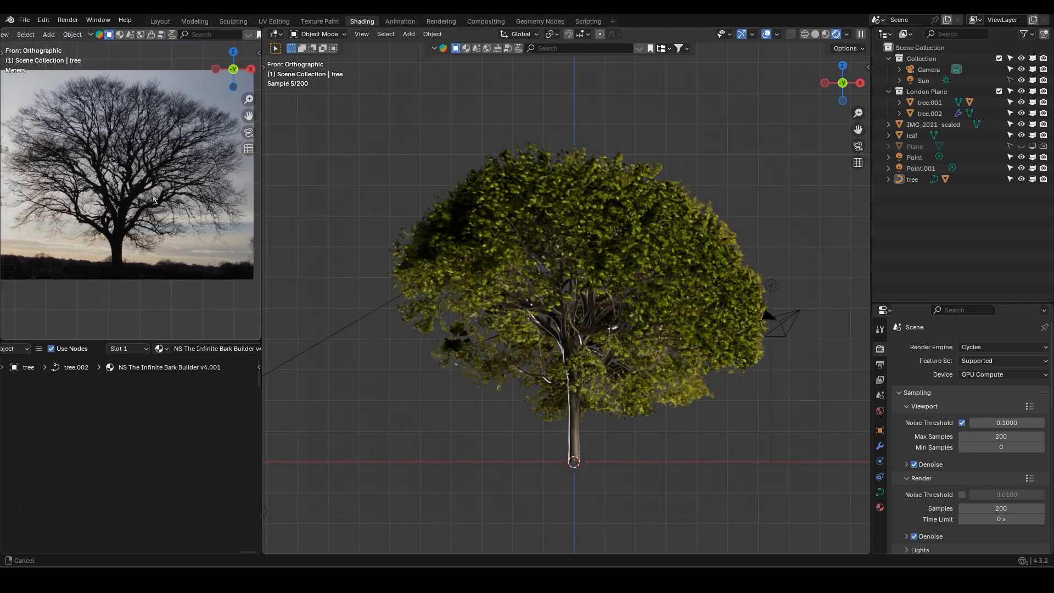
Hide the leaves to examine the bare branch structure against the reference photo, restore them and deselect everything
left_click(515, 210)
key("h")
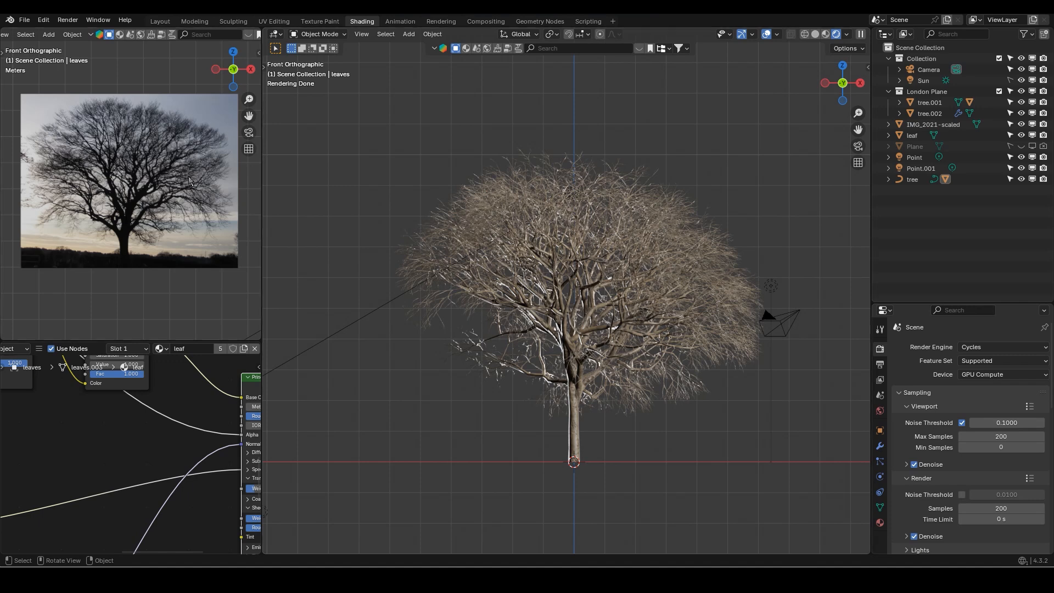
key("alt+h")
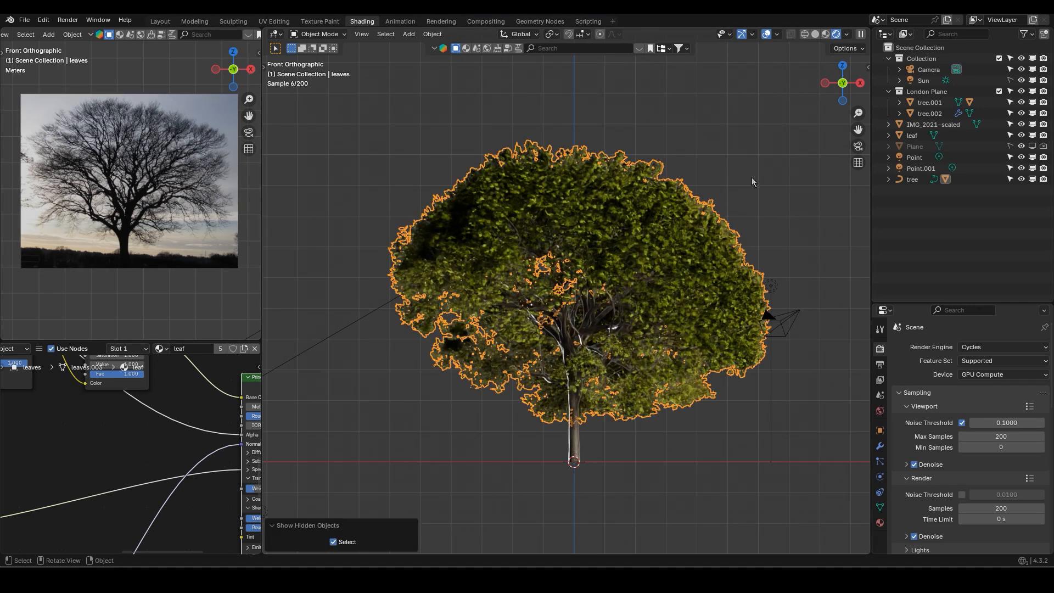
left_click(752, 177)
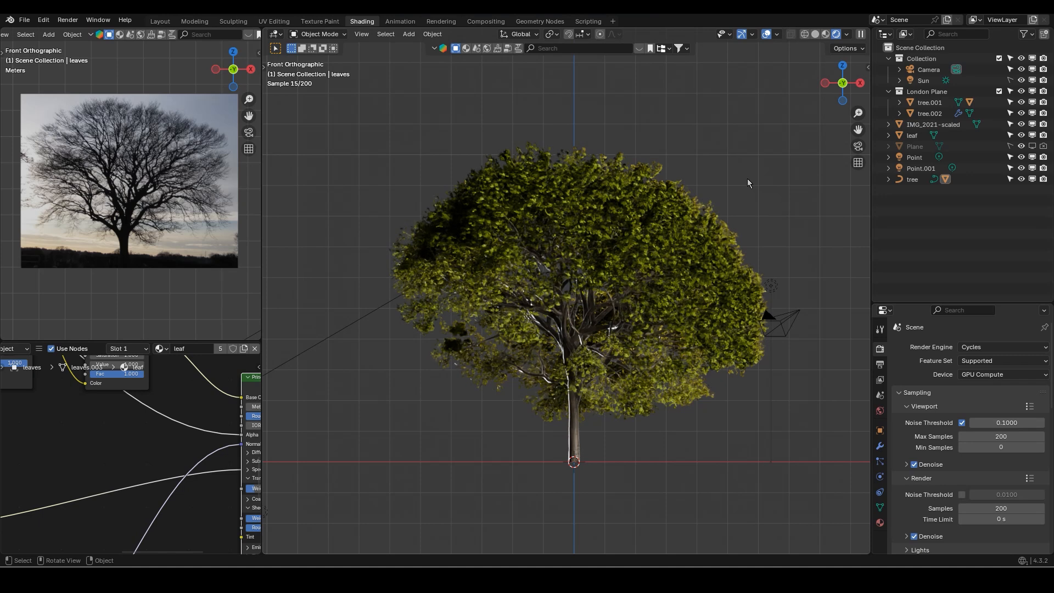
Delete the generated tree together with its leaves
left_click(602, 389)
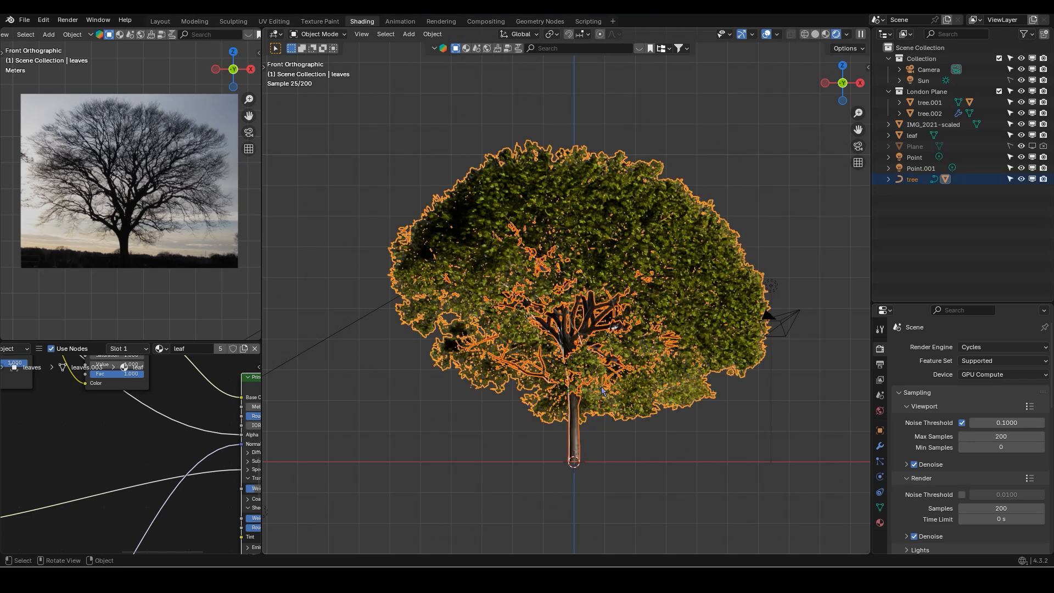
key("x")
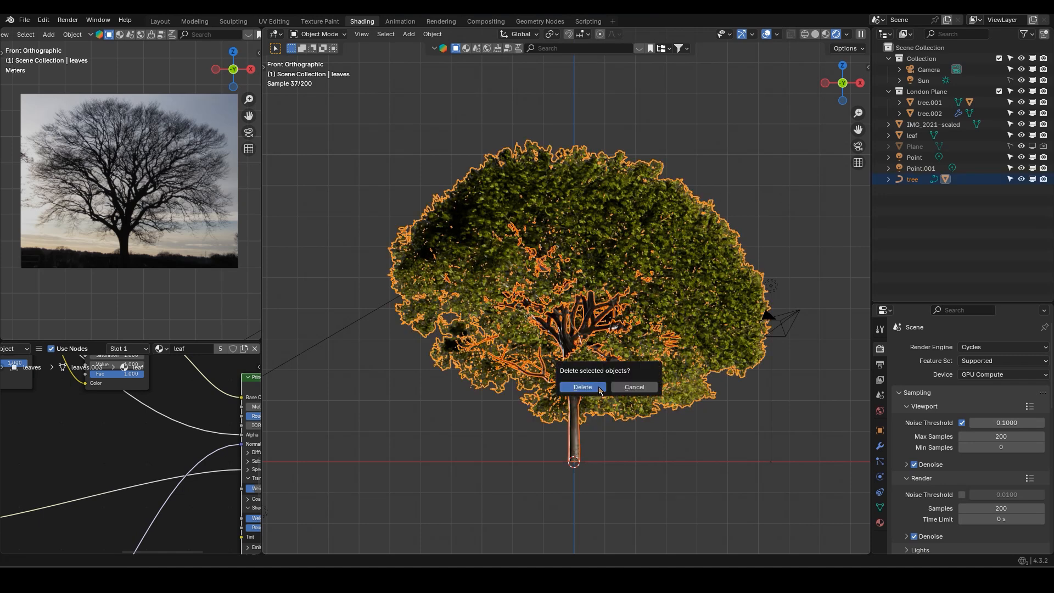
left_click(583, 387)
Select the leaf object, inspect it in the front view, and add a new Sapling tree at the origin
left_click(908, 134)
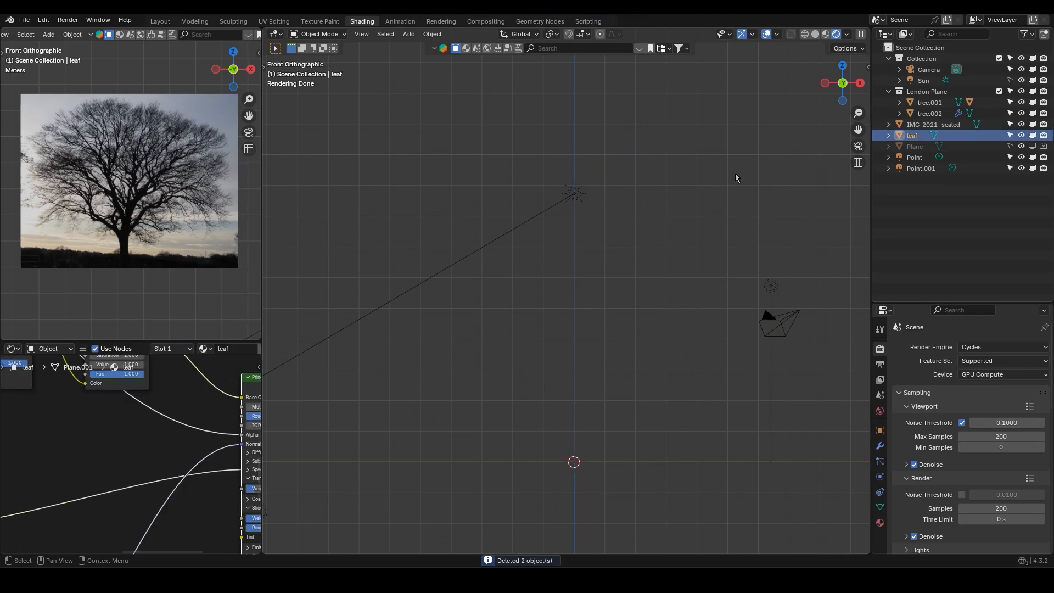
key("q")
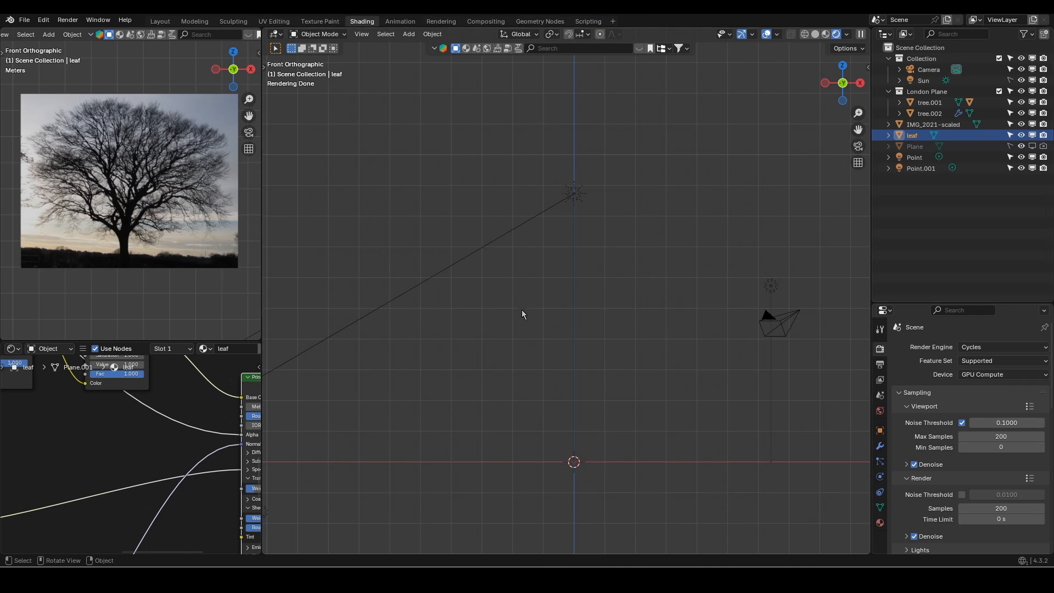
key("grave")
left_click(608, 349)
middle_click_drag(544, 246, 531, 334)
key("KP_1")
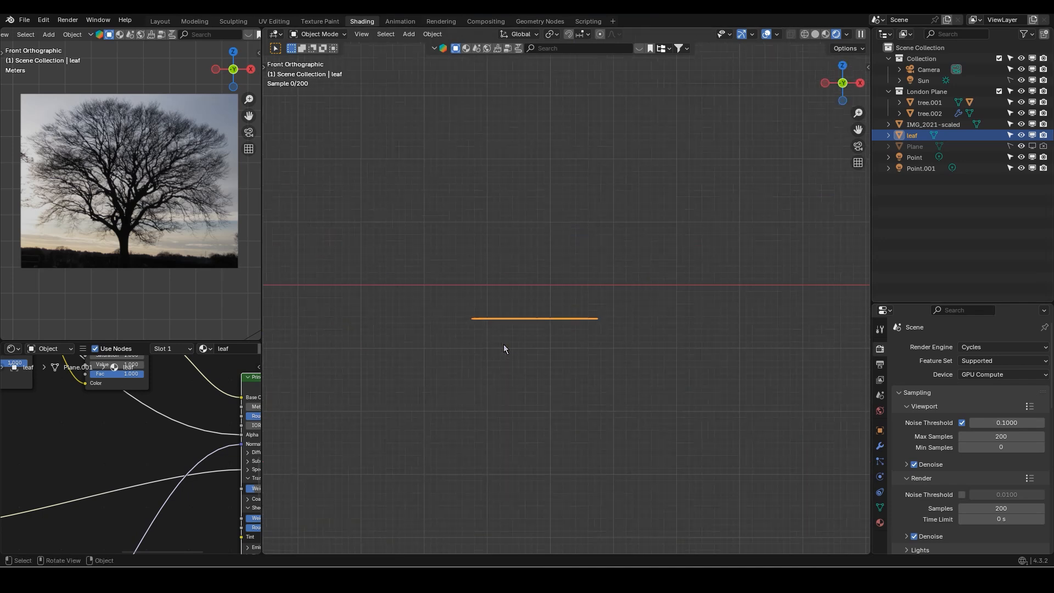
scroll(502, 344, "down", 5)
scroll(580, 267, "down", 2)
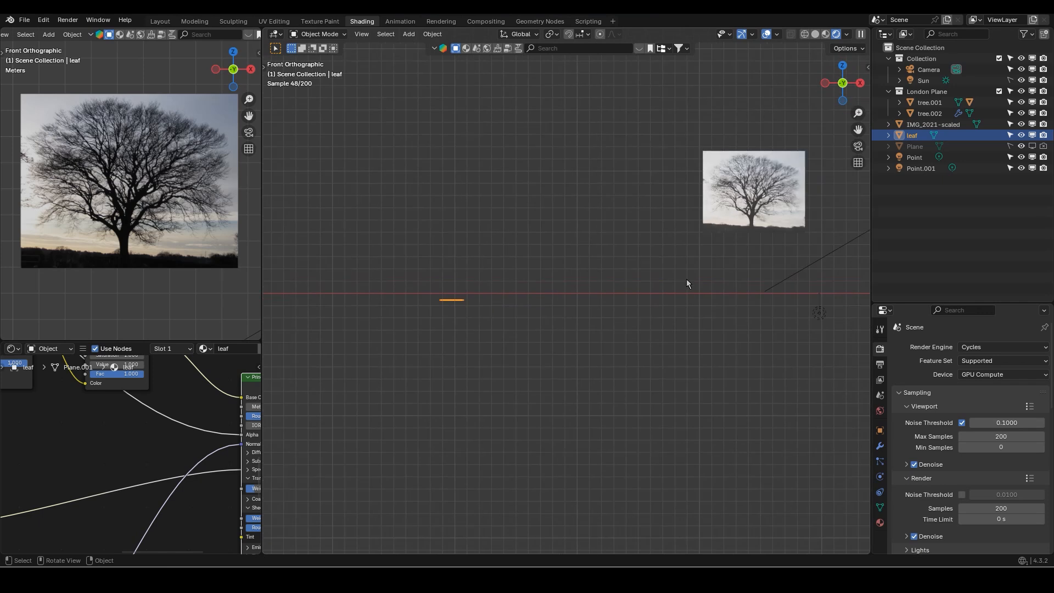
mouse_move(730, 285)
middle_mouse_down("shift")
mouse_move(505, 284)
mouse_move(619, 285)
mouse_move(608, 288)
middle_mouse_up("shift")
key("q")
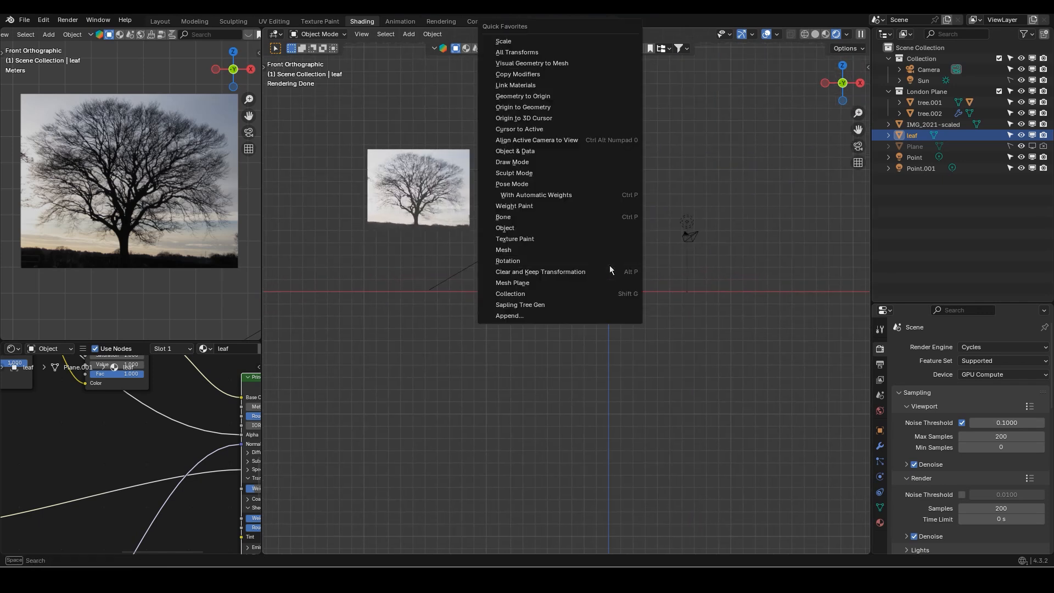
left_click(542, 305)
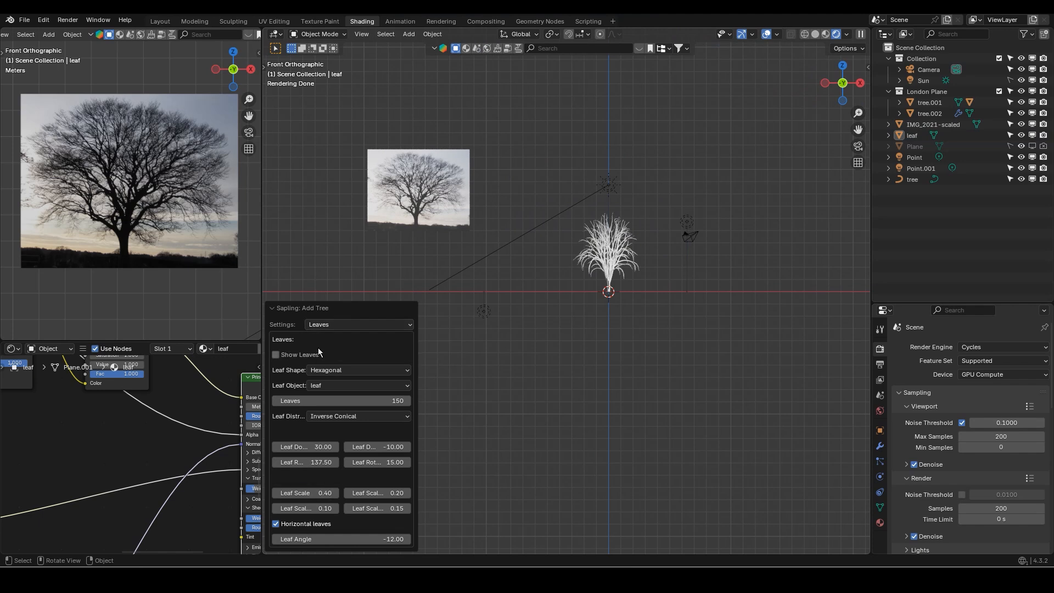
Load the saved yyy preset into the new Sapling tree's geometry settings
left_click(336, 324)
left_click(334, 328)
left_click(308, 539)
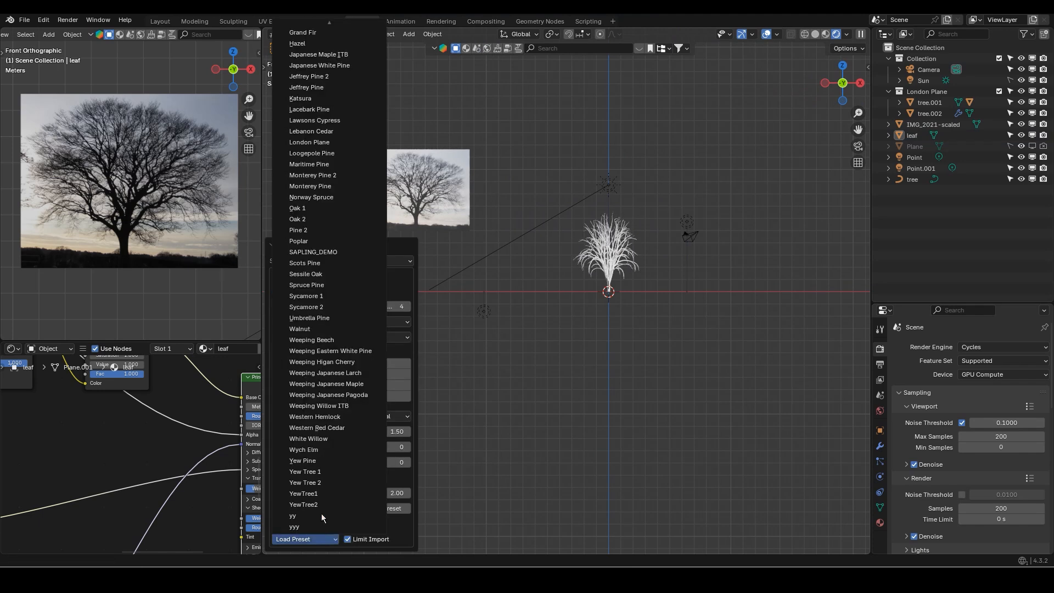
left_click(316, 527)
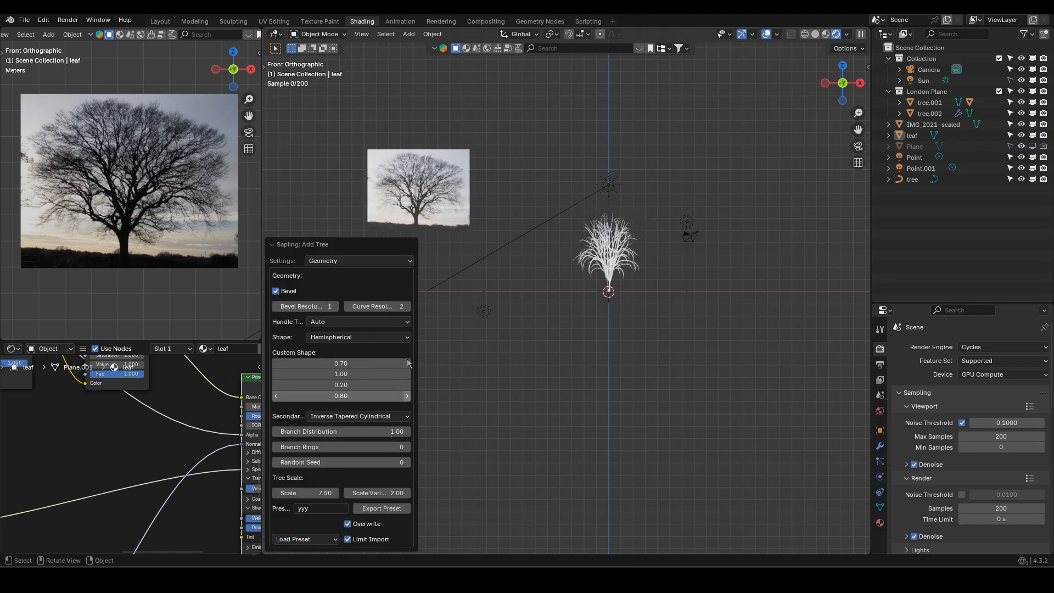
scroll(592, 233, "up", 5)
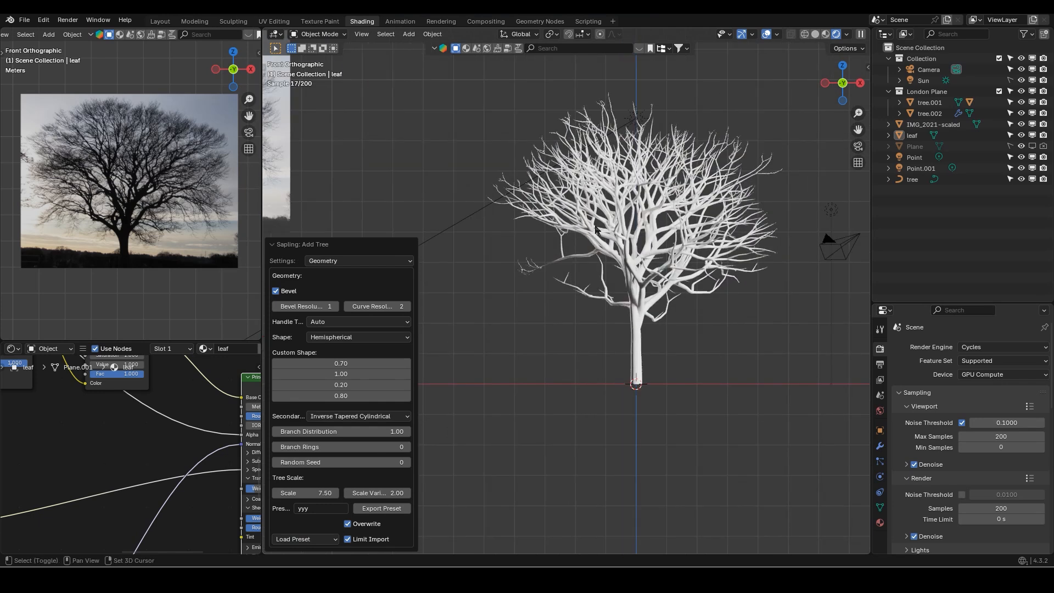
Set the tree's second branches value to 12 and raise the branch splitting levels to 3
left_click(364, 260)
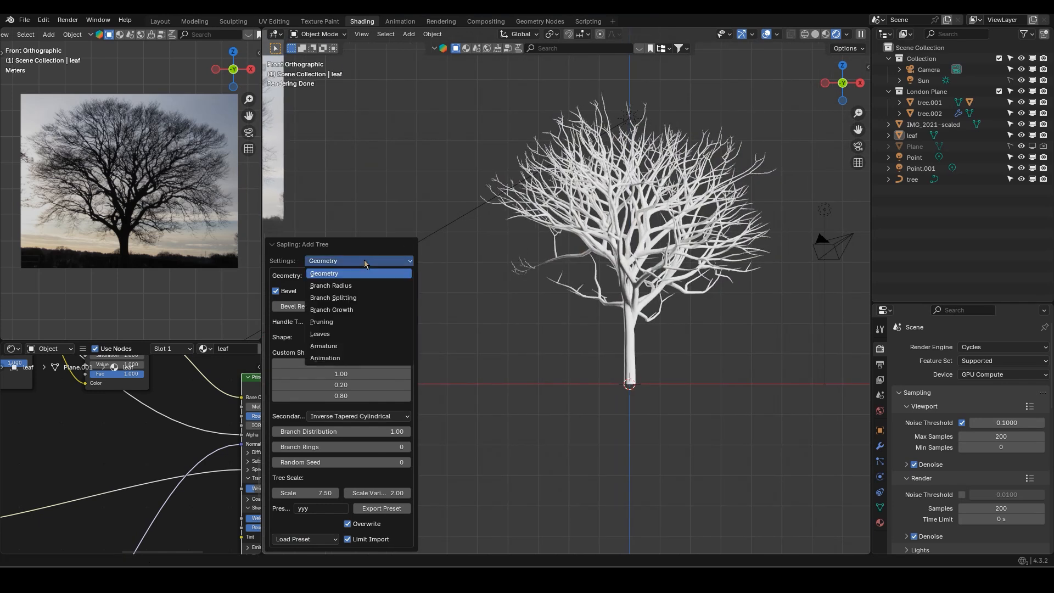
left_click(349, 297)
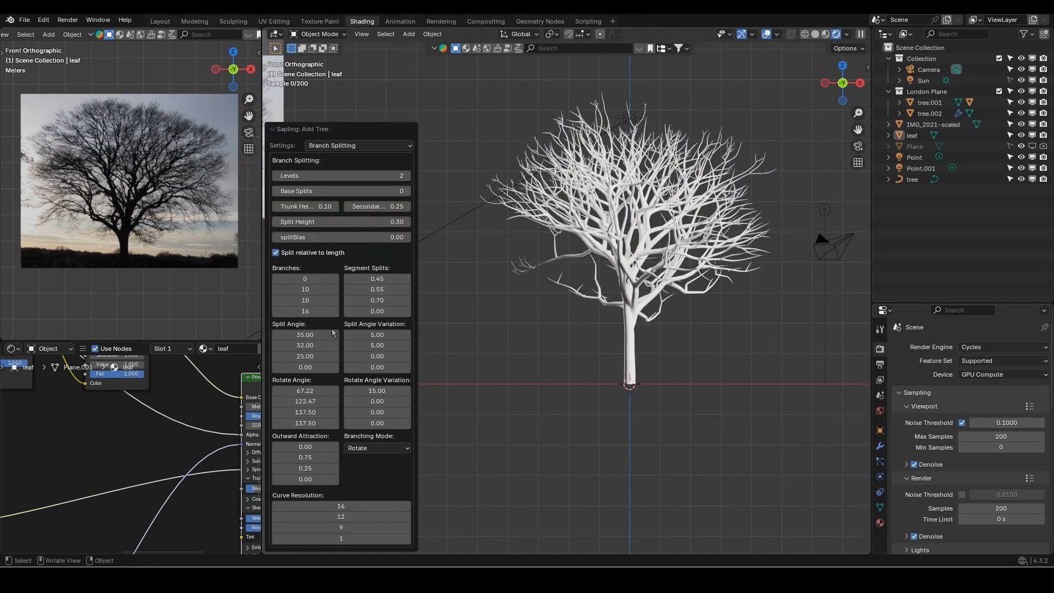
left_click(301, 289)
type("12")
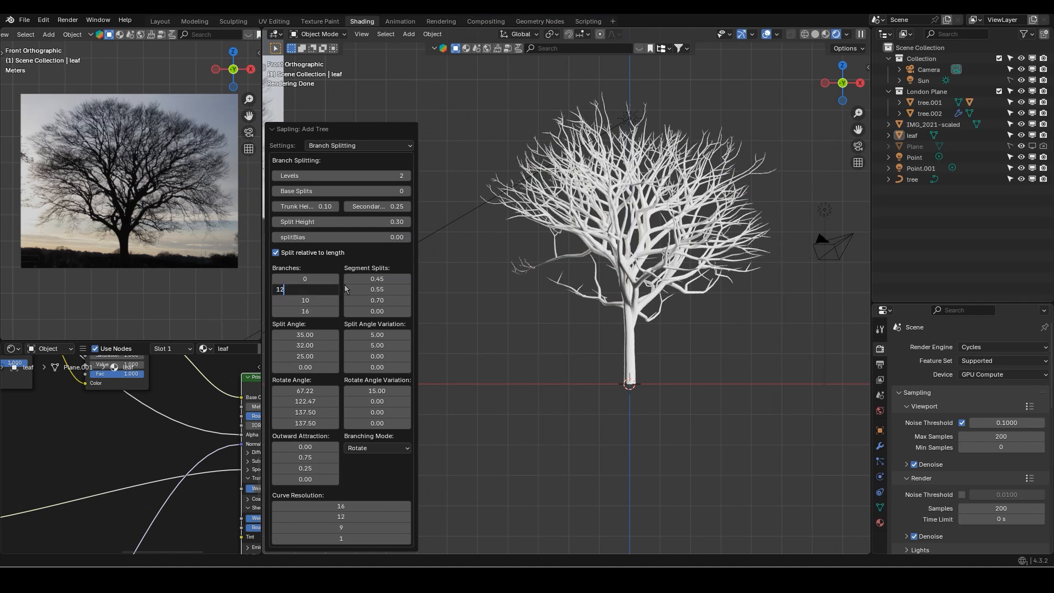
key("Return")
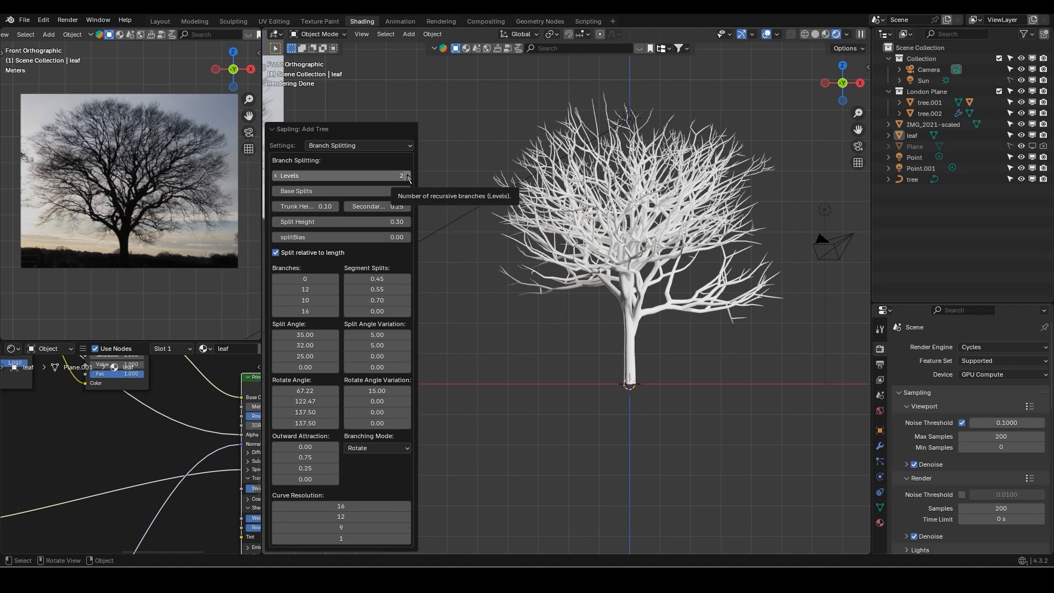
left_click(407, 175)
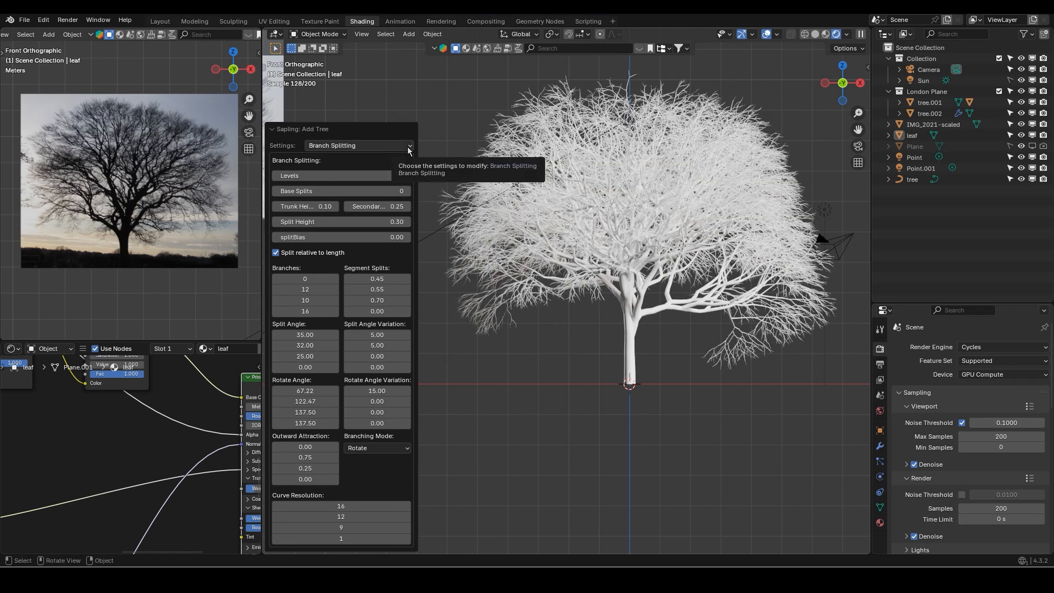
Set the tree's leaf count to 500, show the leaves, and check the crown from above and from the front
left_click(406, 147)
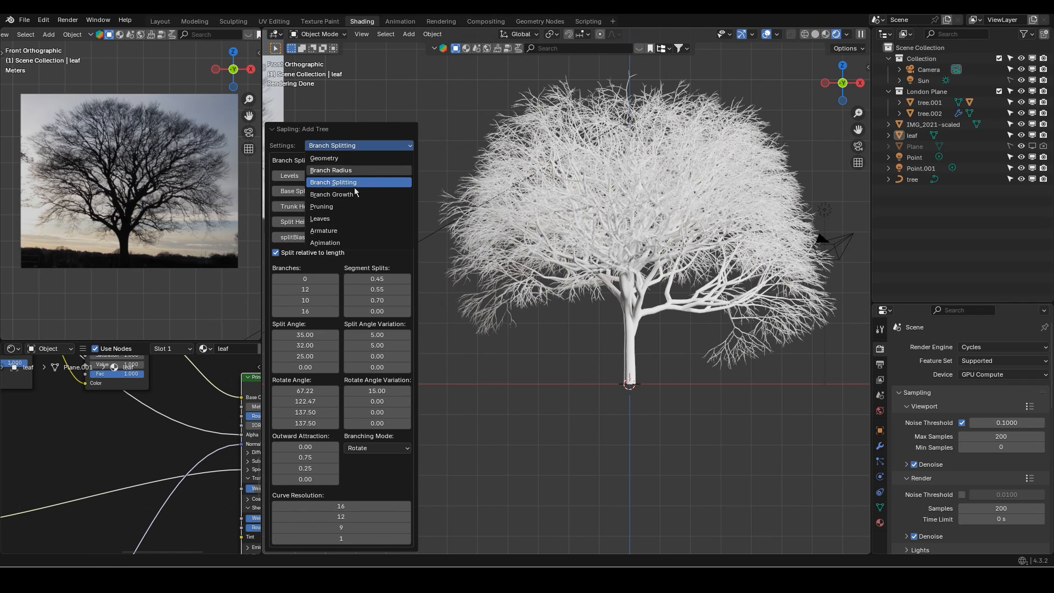
left_click(340, 220)
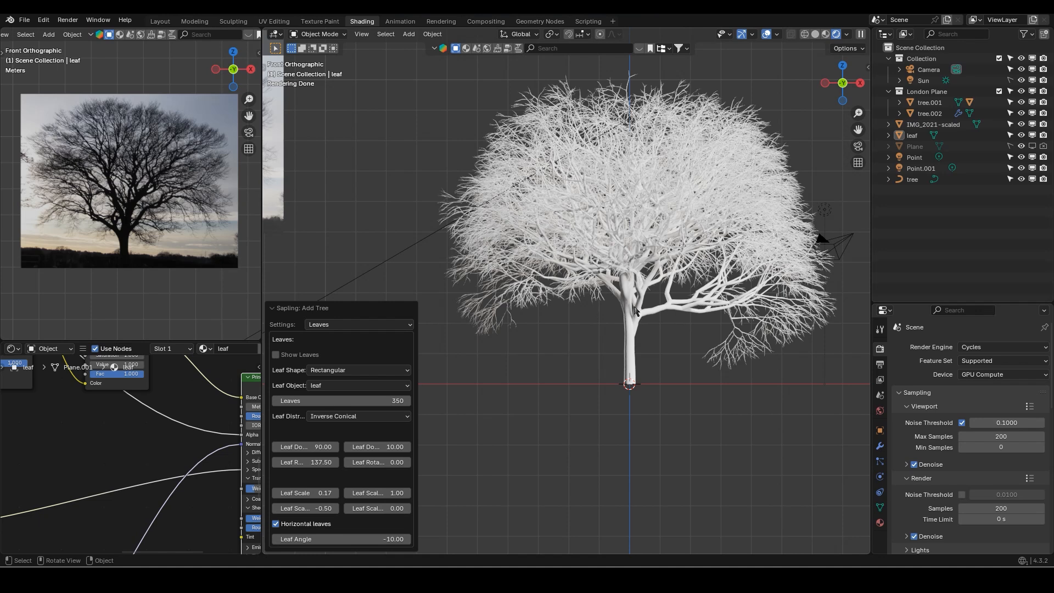
left_click(323, 401)
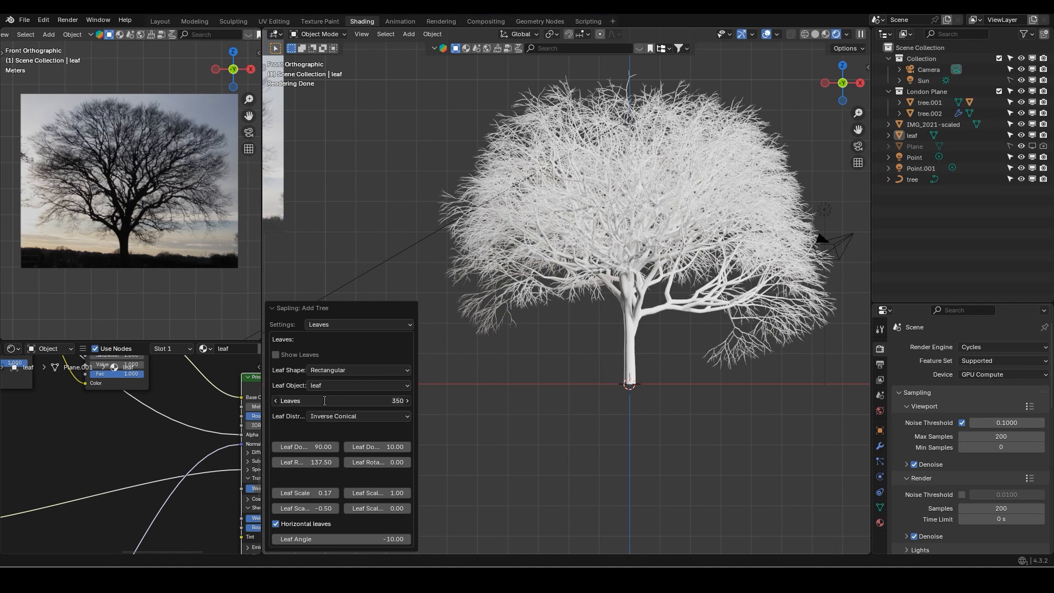
type("5")
key("Return")
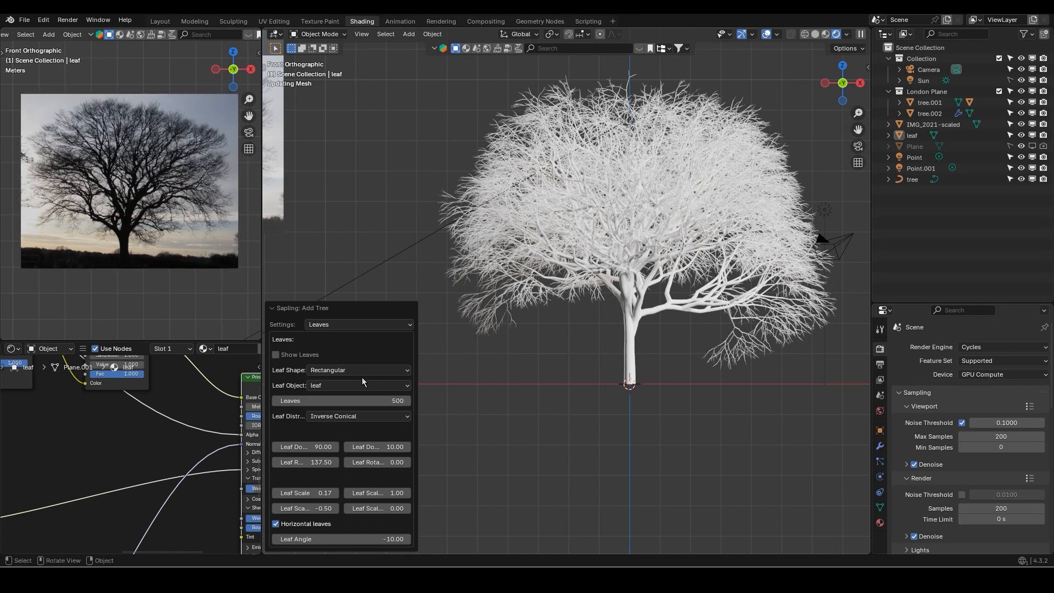
left_click(276, 355)
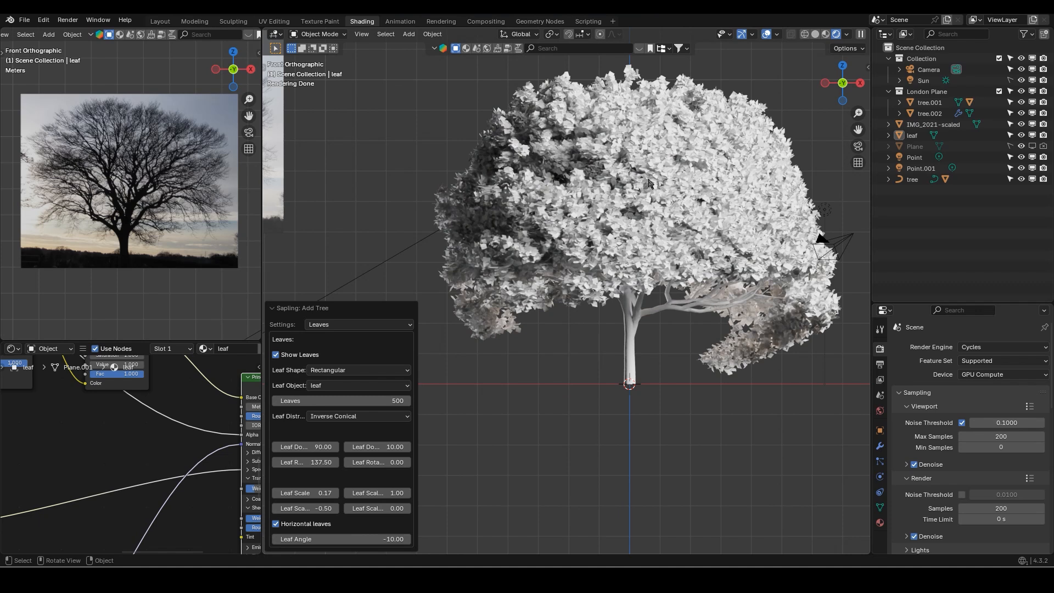
key("KP_7")
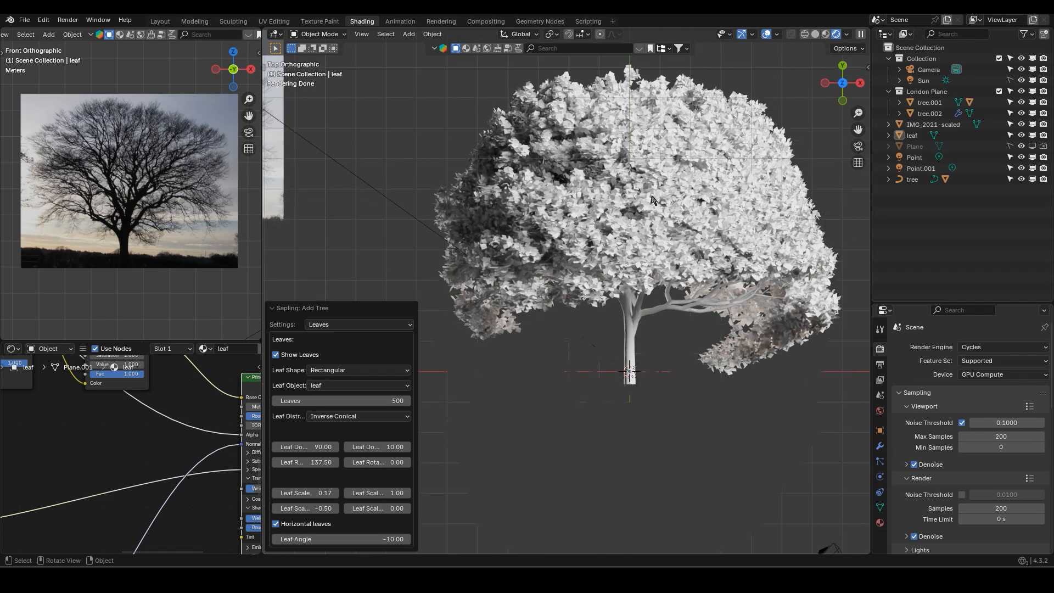
scroll(655, 236, "down", 2)
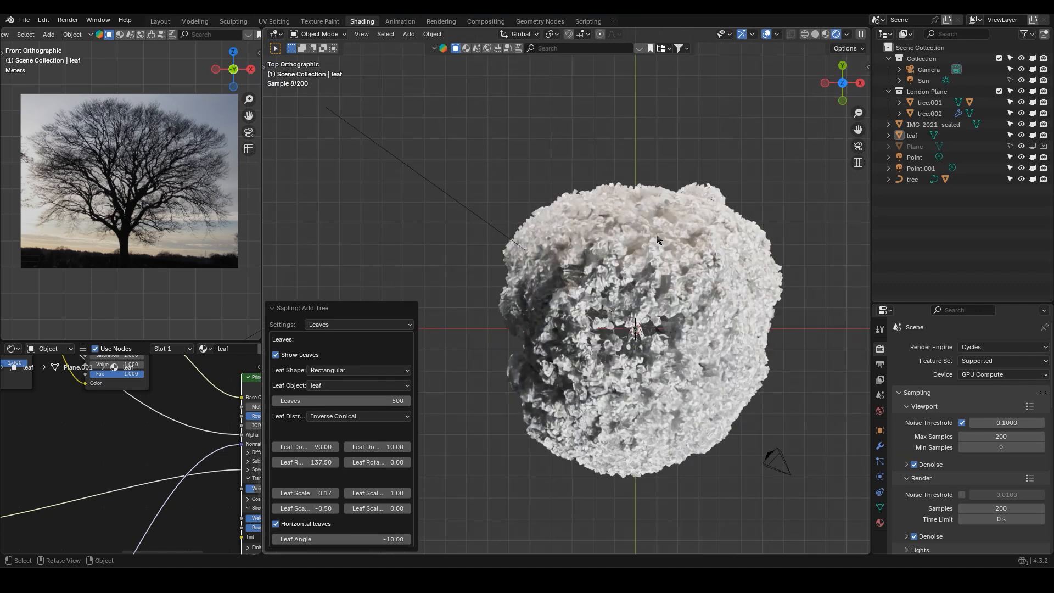
key("KP_1")
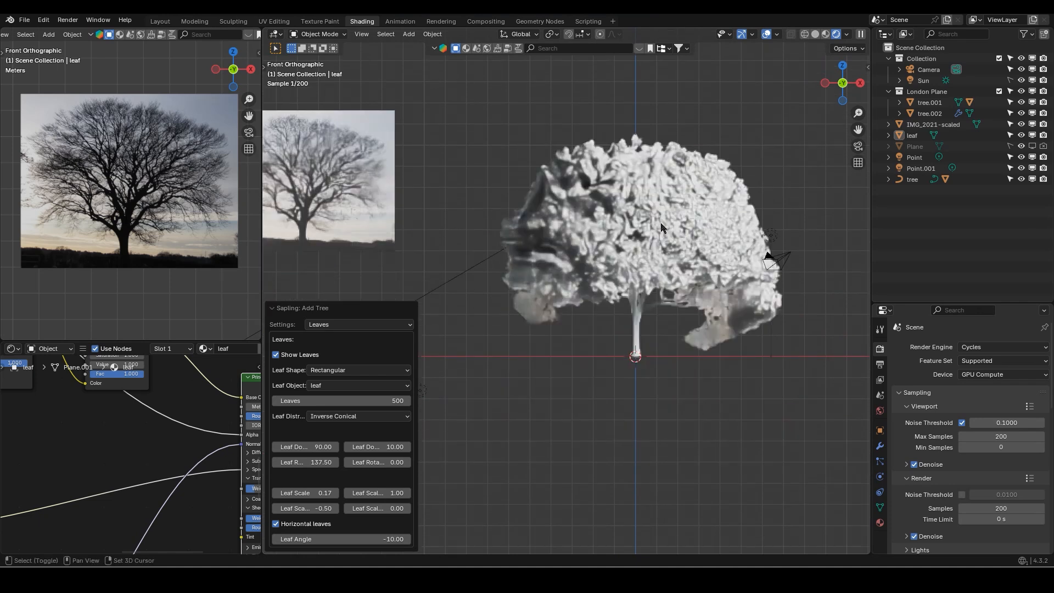
scroll(661, 227, "up", 2)
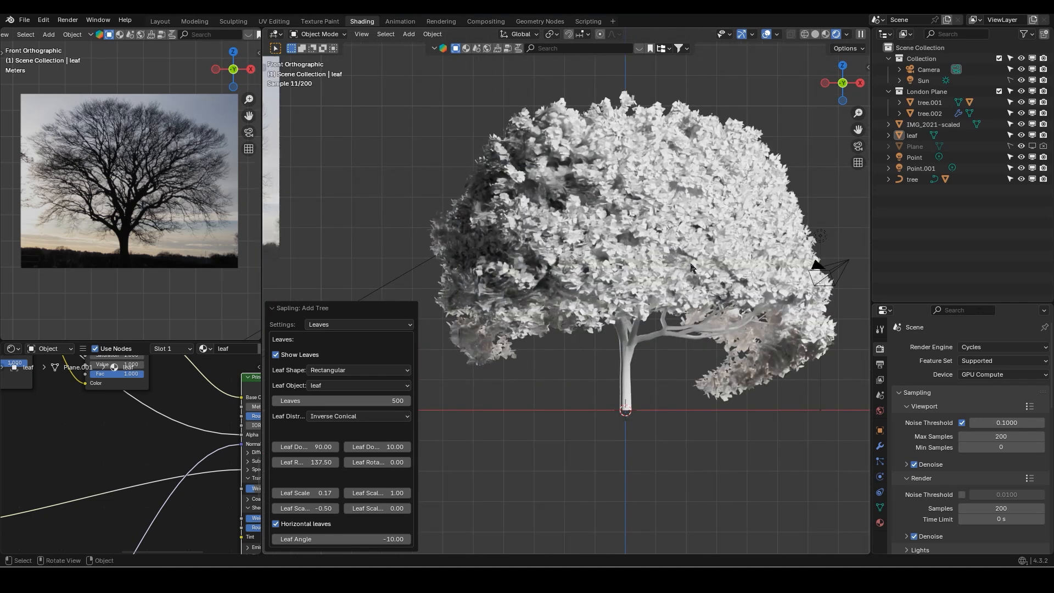
Try the DupliFaces leaf shape on the tree with leaf as the leaf object
left_click(332, 415)
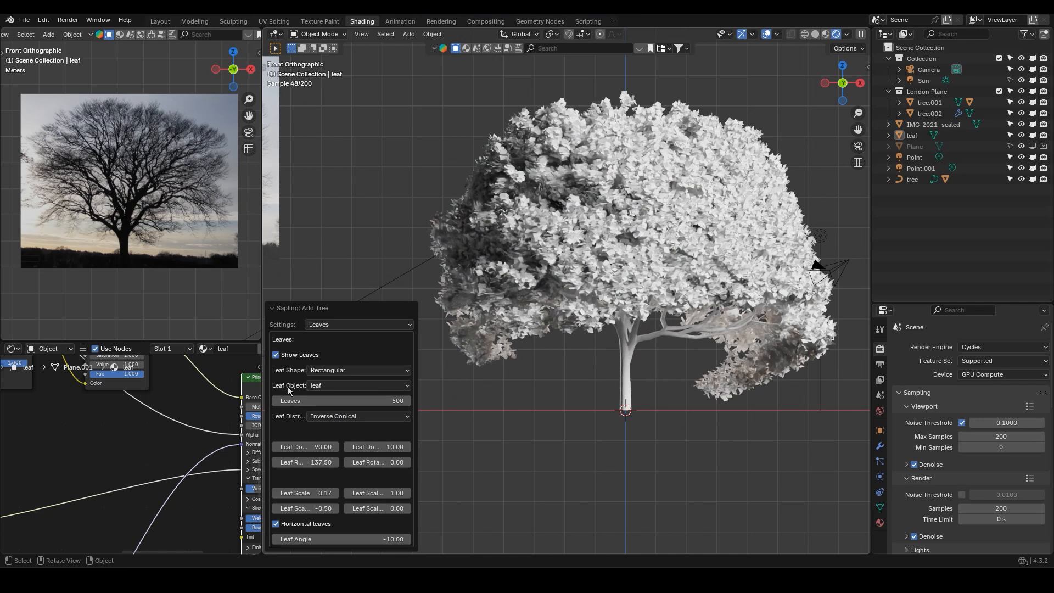
left_click(345, 370)
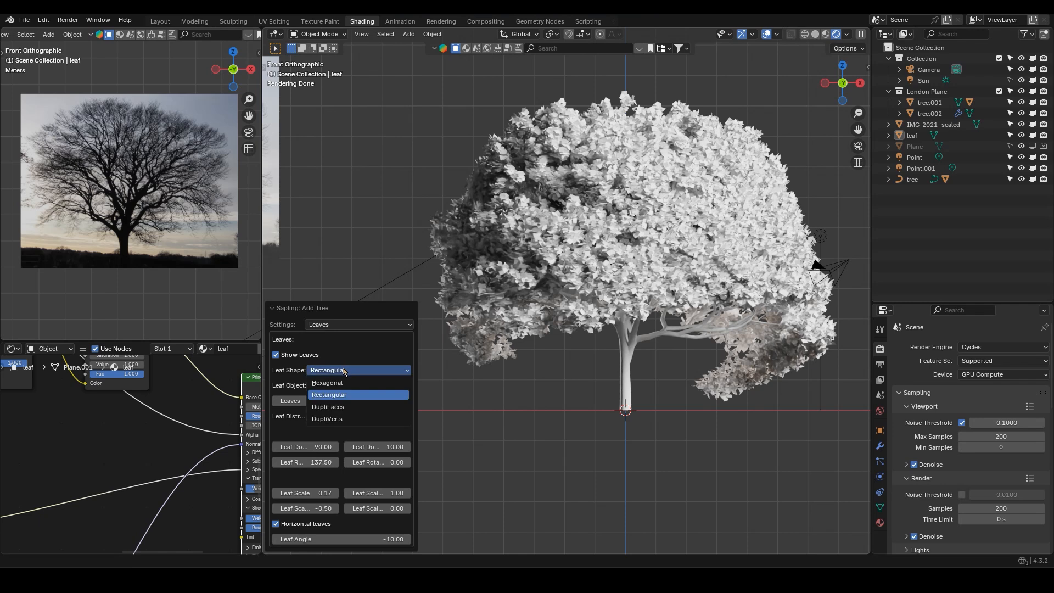
left_click(345, 370)
left_click(330, 386)
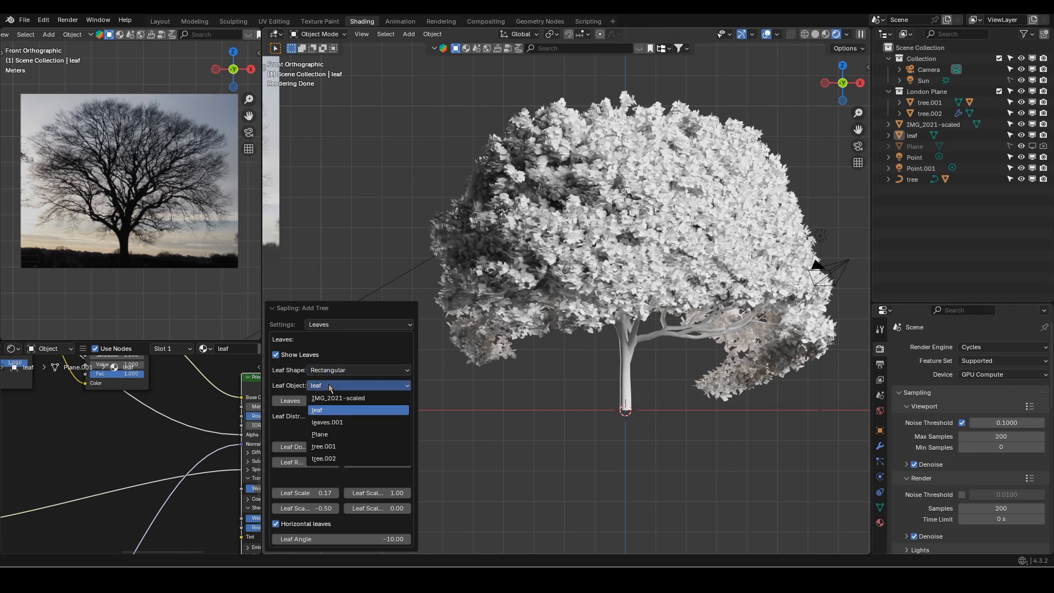
left_click(330, 385)
left_click(335, 370)
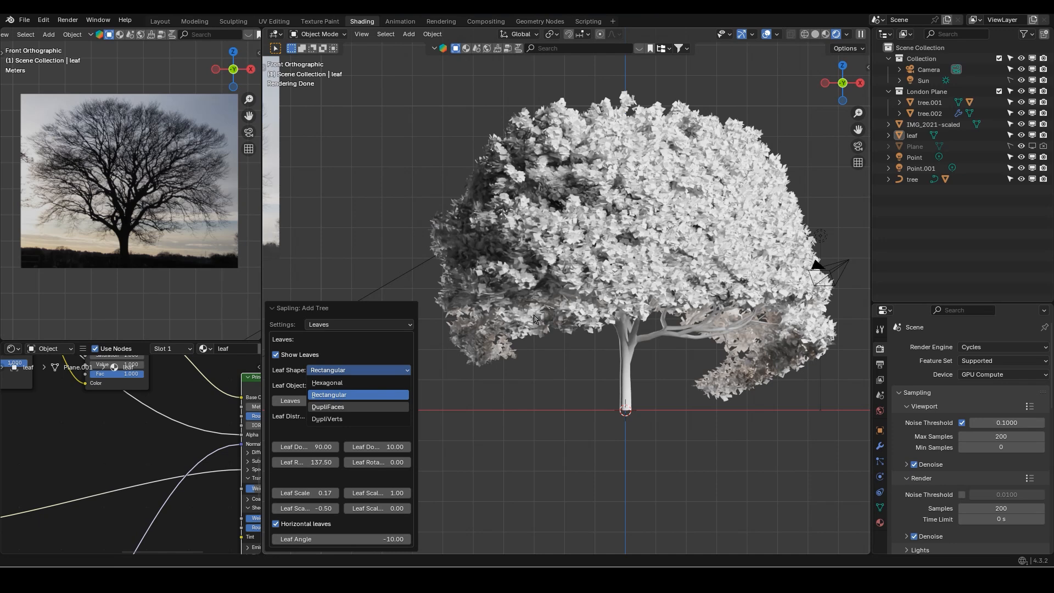
key("Return")
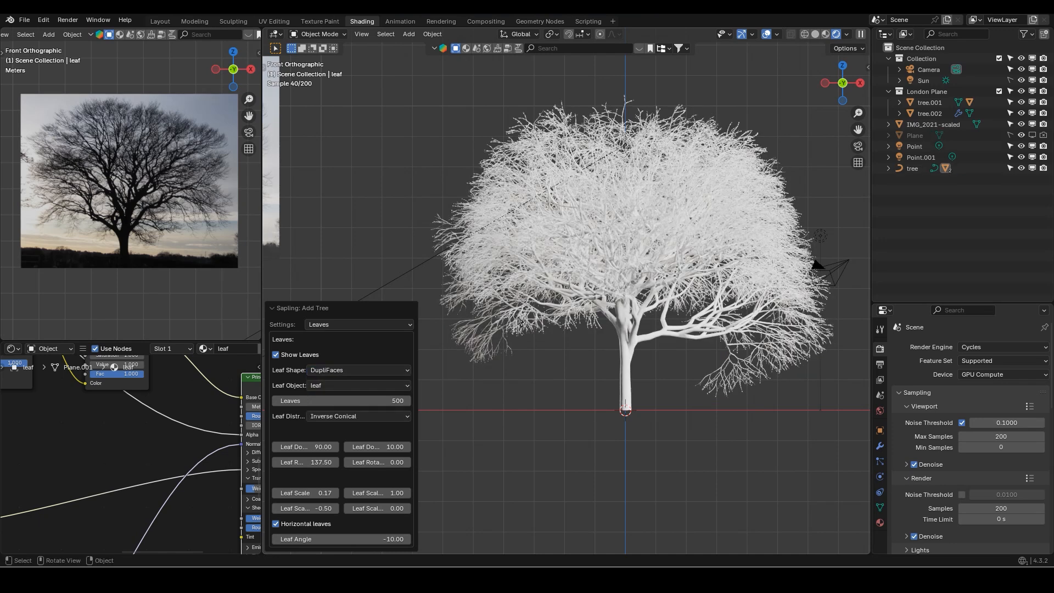
left_click(340, 387)
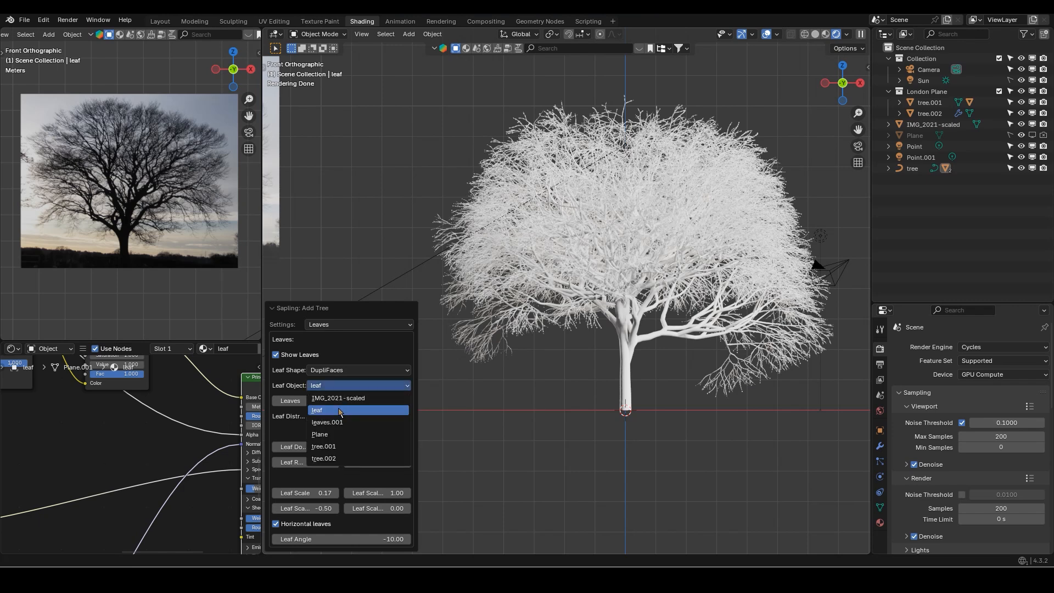
left_click(339, 411)
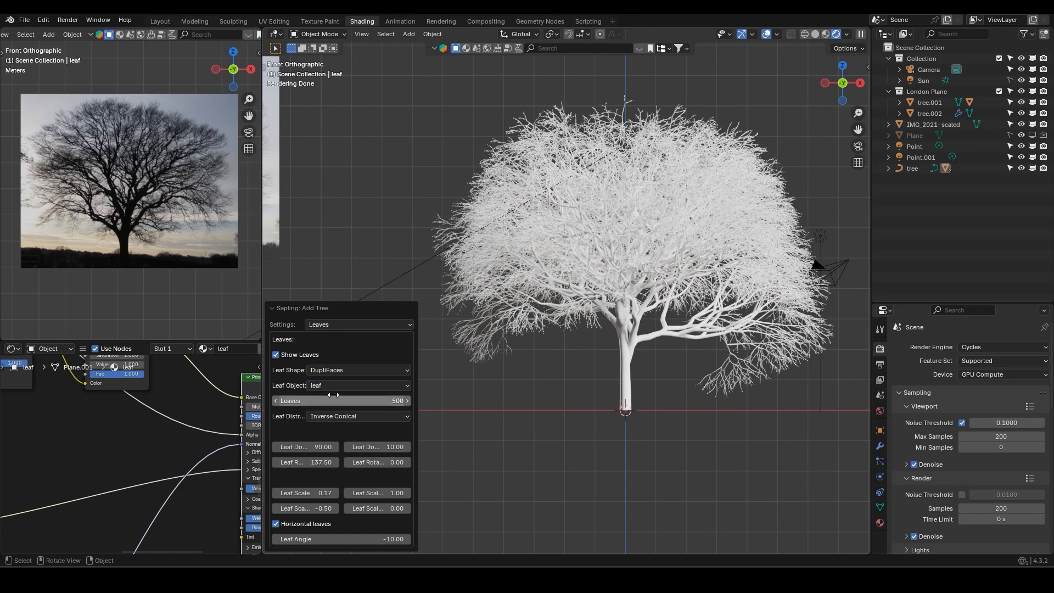
Set the tree's leaf shape back to Rectangular, keeping the Inverse Conical leaf distribution
left_click(352, 418)
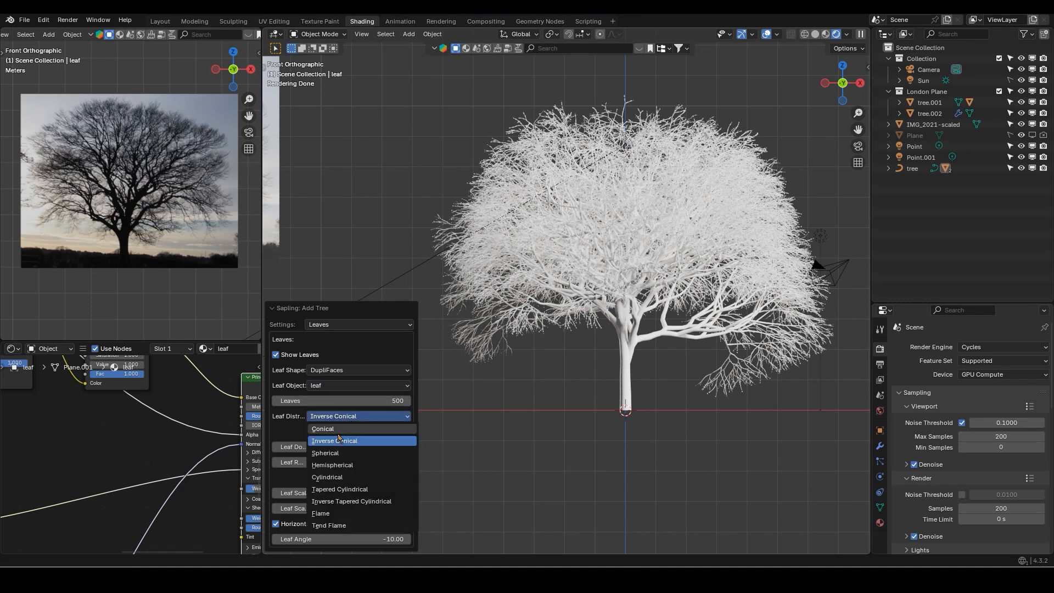
left_click(350, 369)
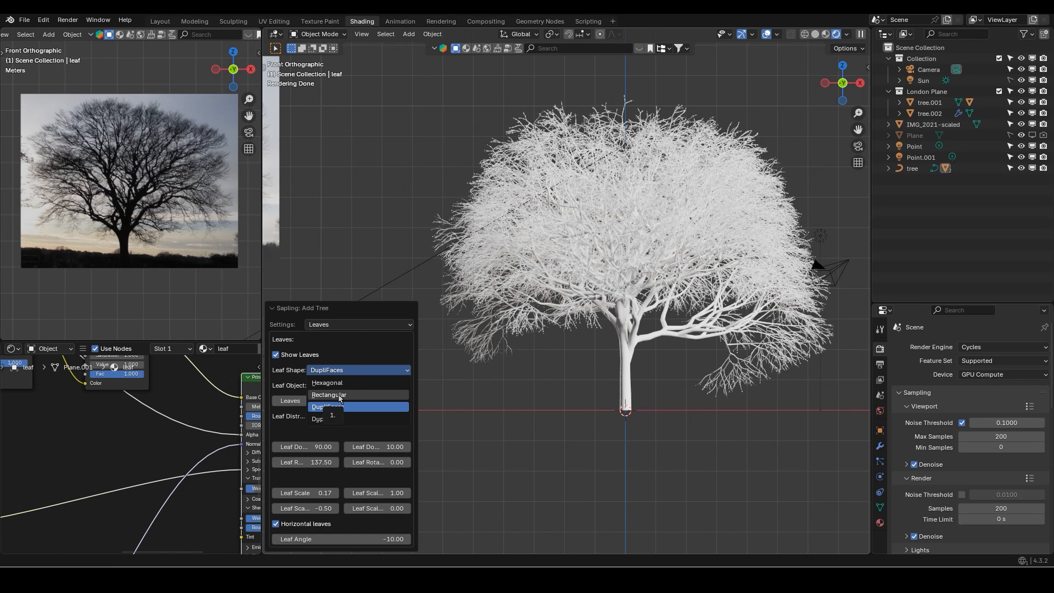
left_click(338, 394)
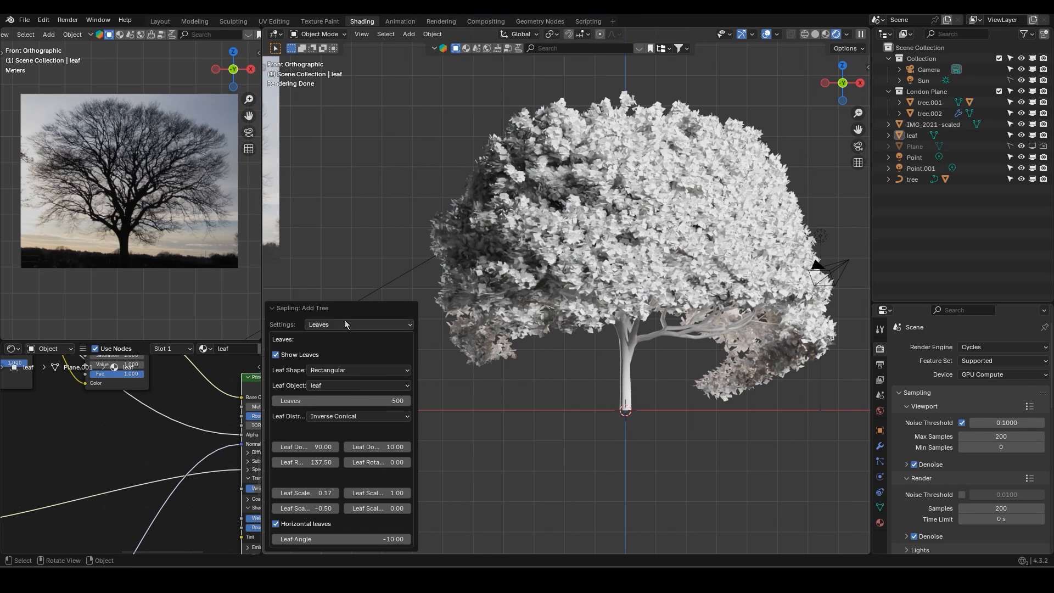
Hide the new tree's leaves to inspect its bare branches, and reveal the leaves again
left_click(648, 224)
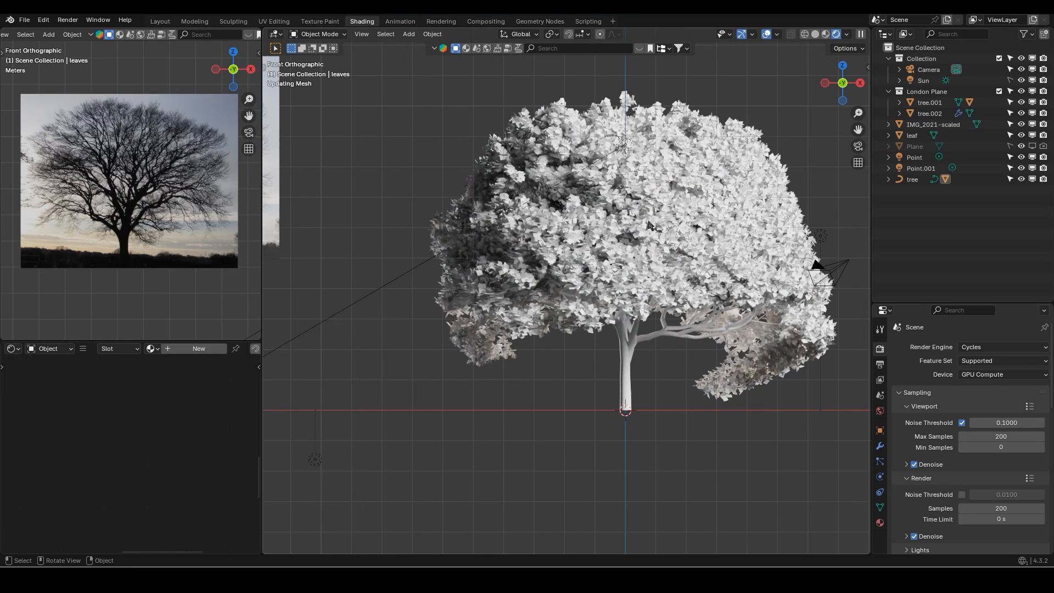
left_click(641, 266)
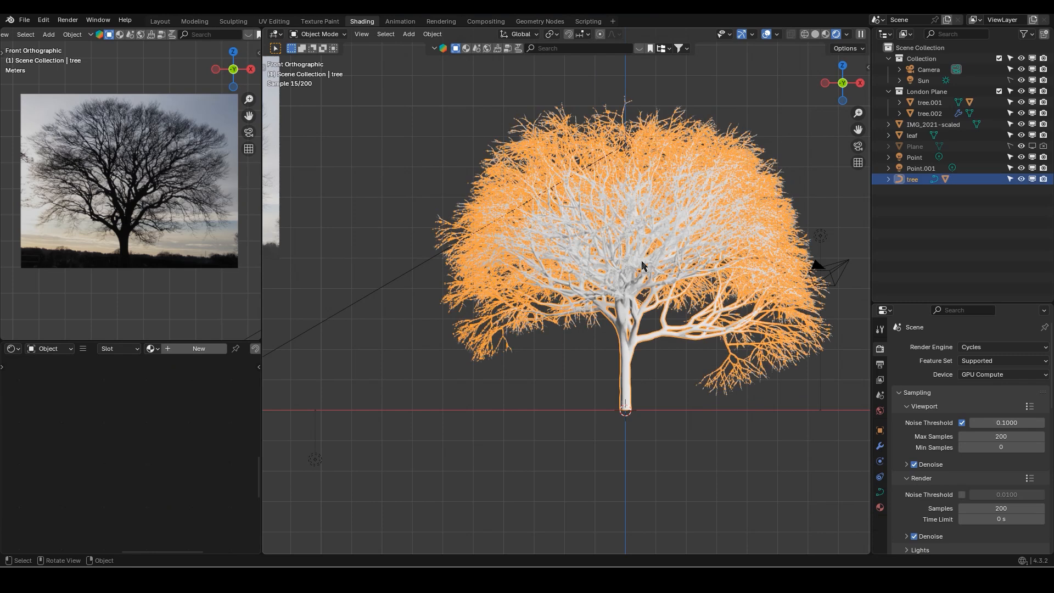
left_click(375, 166)
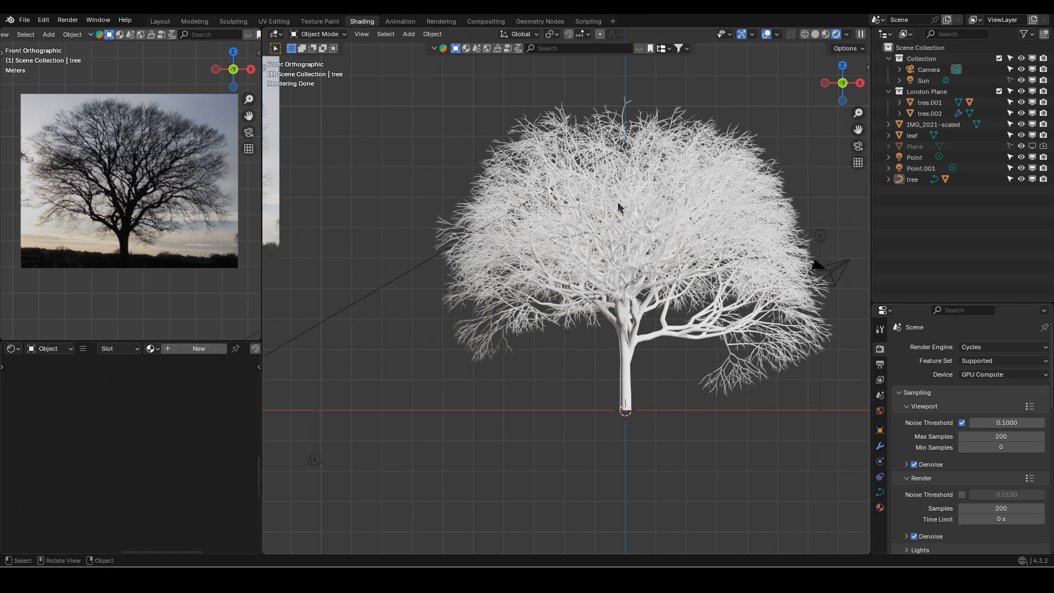
left_click(613, 232)
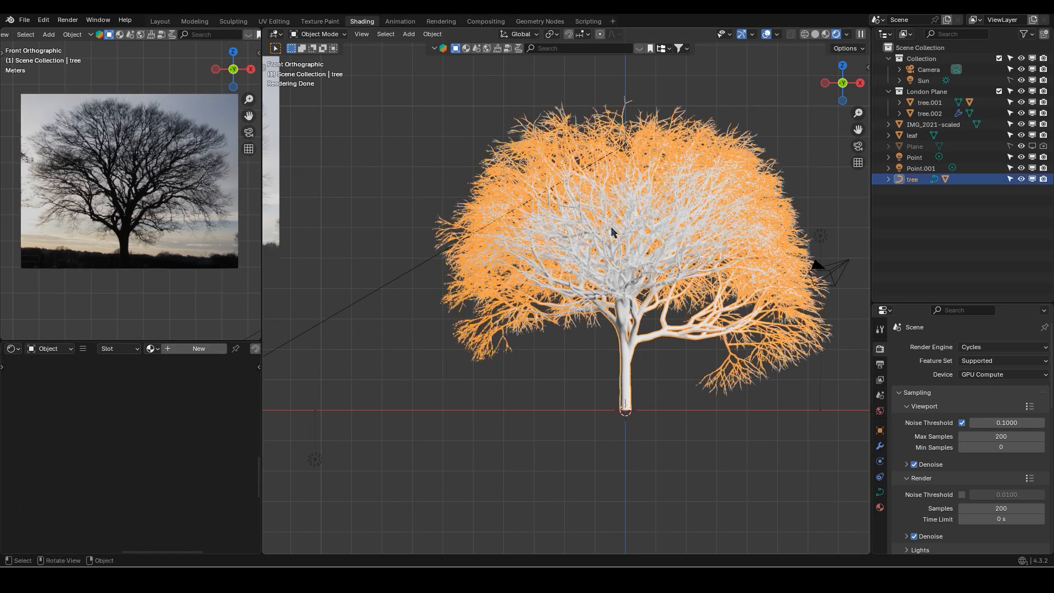
left_click(667, 414)
key("alt+h")
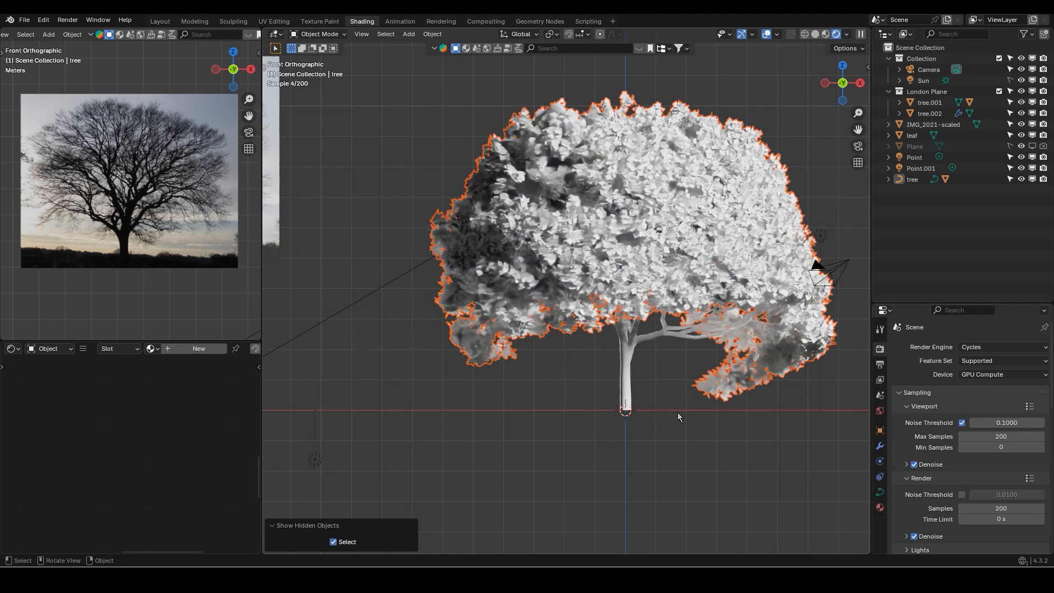
Assign the existing leaf material to the new tree's leaves
left_click(505, 175)
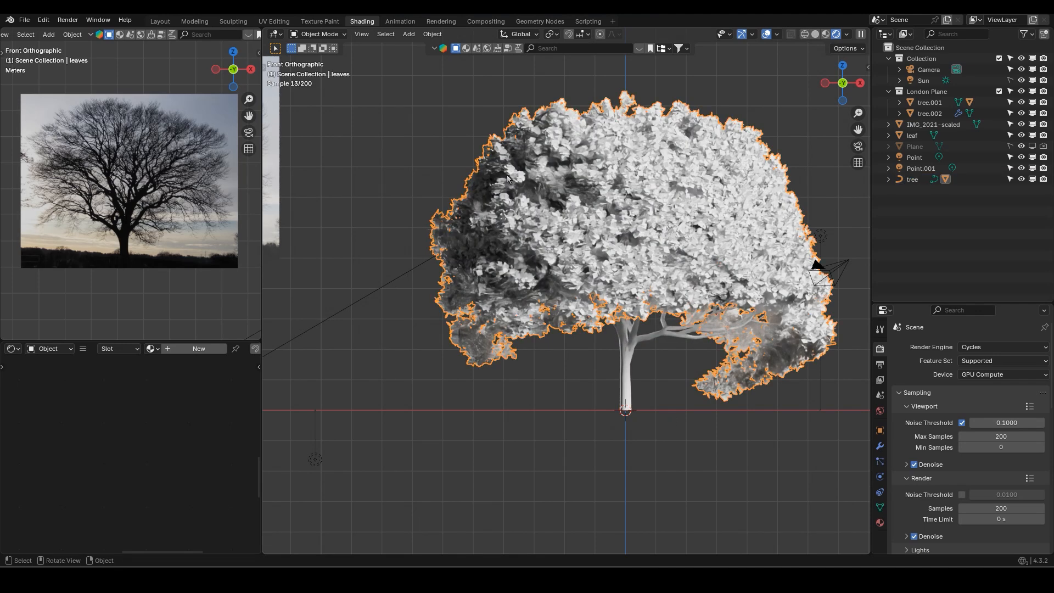
left_click(150, 348)
type("leaf")
key("Return")
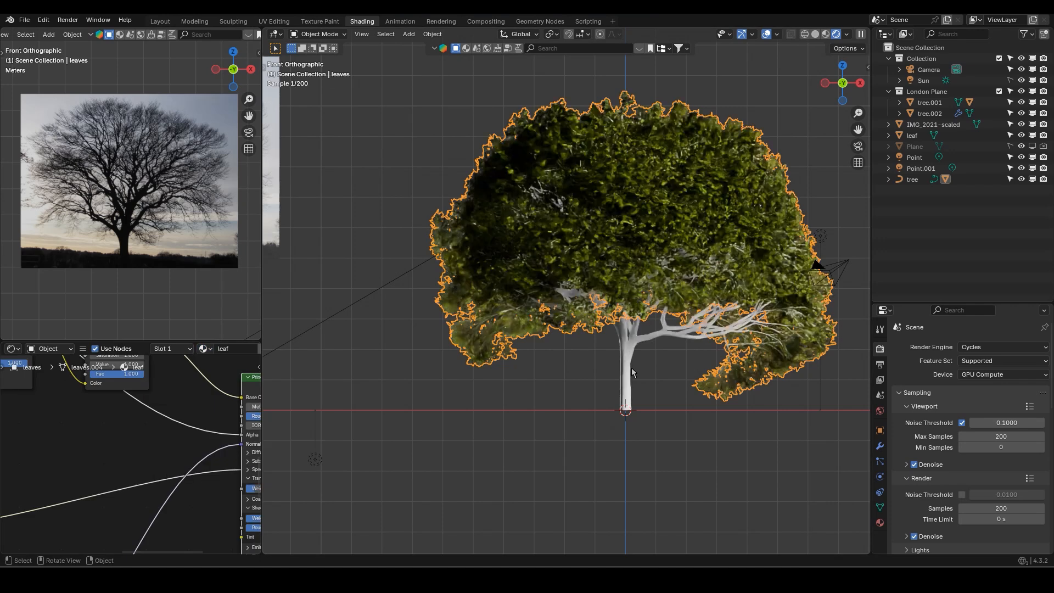
Assign the NS The Infinite Bark Builder v4.001 material to the tree's trunk and branches
left_click(627, 343)
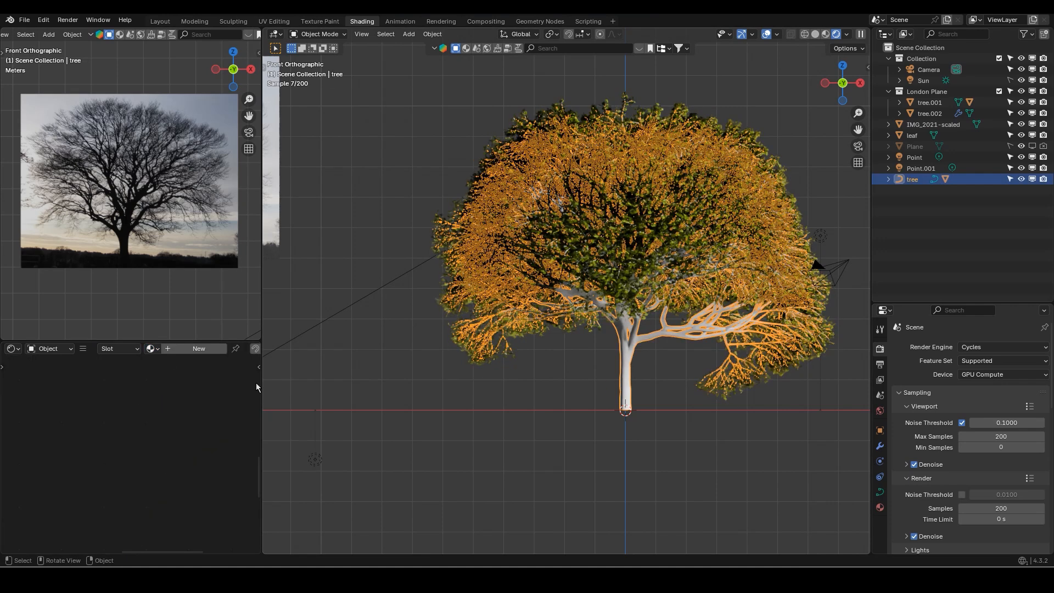
left_click(151, 349)
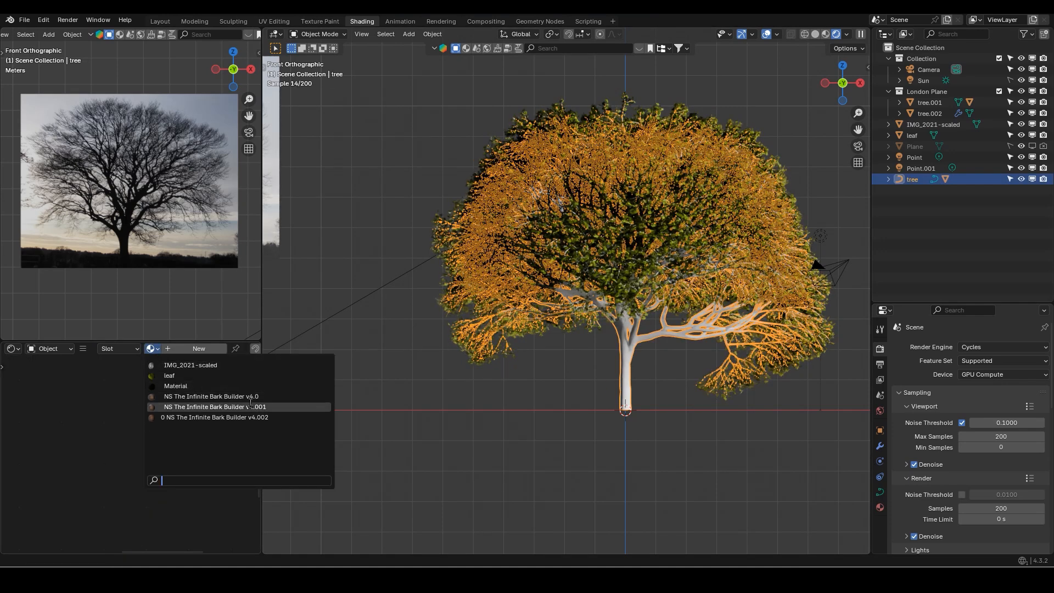
key("Return")
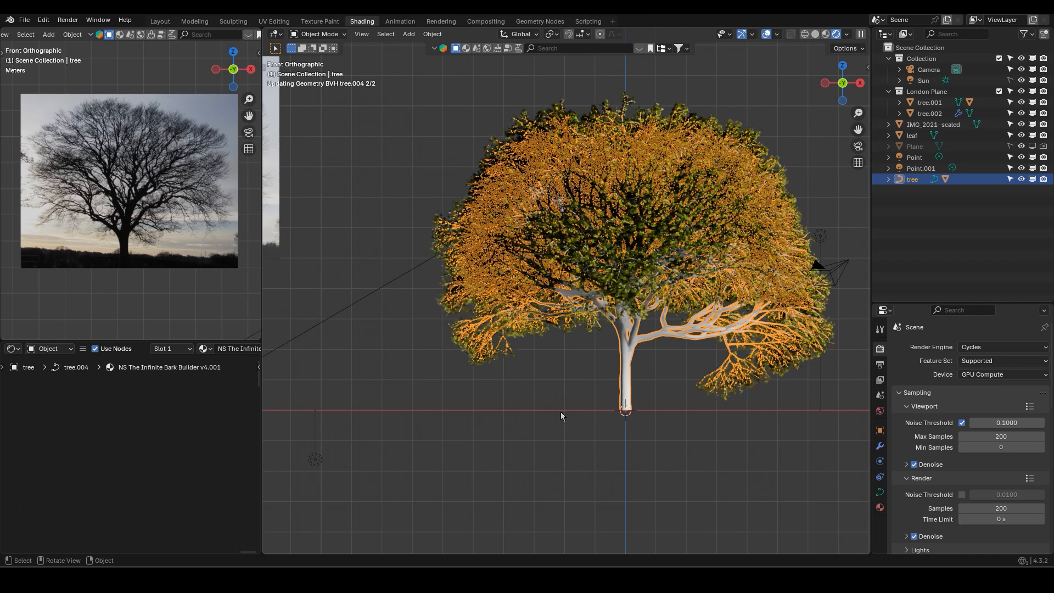
left_click(559, 412)
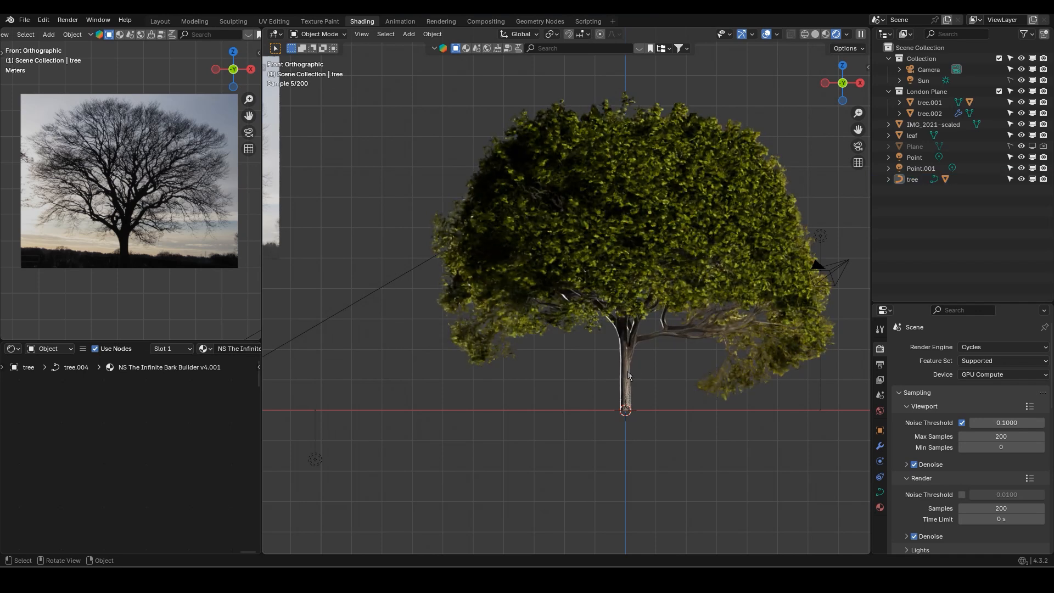
Examine the bark on the trunk, hide the leaves to inspect the textured branches, and reveal the leaves again
scroll(639, 356, "up", 1)
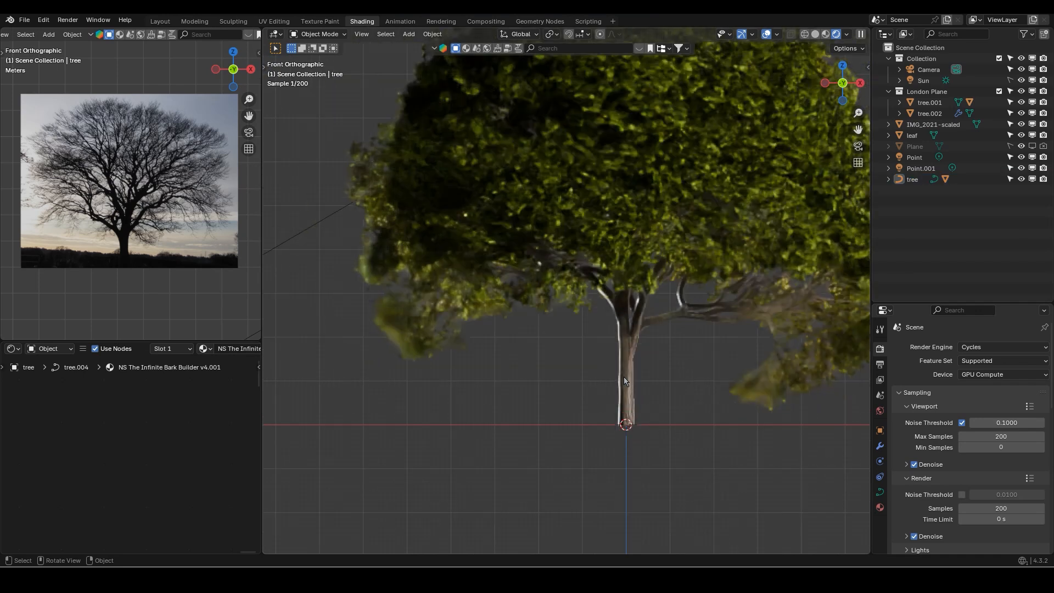
scroll(594, 370, "down", 2)
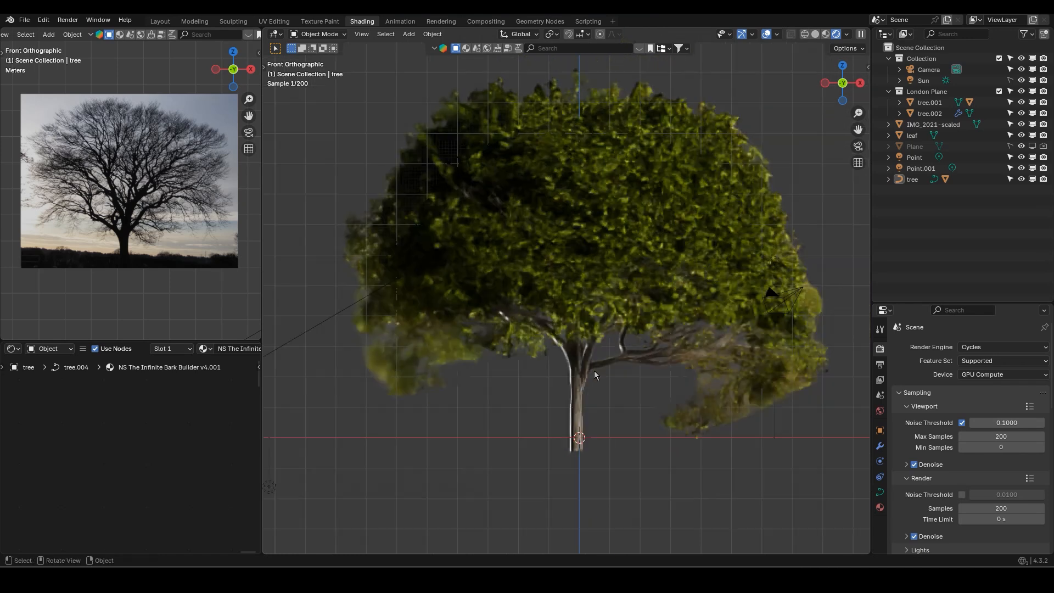
middle_click_drag(625, 272, 677, 299)
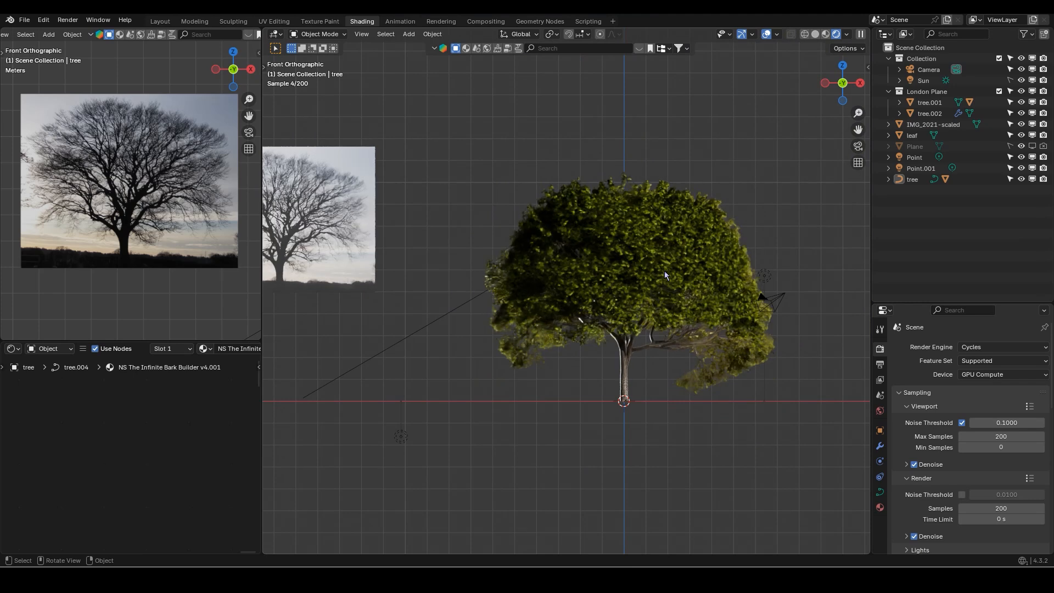
left_click(664, 271)
key("h")
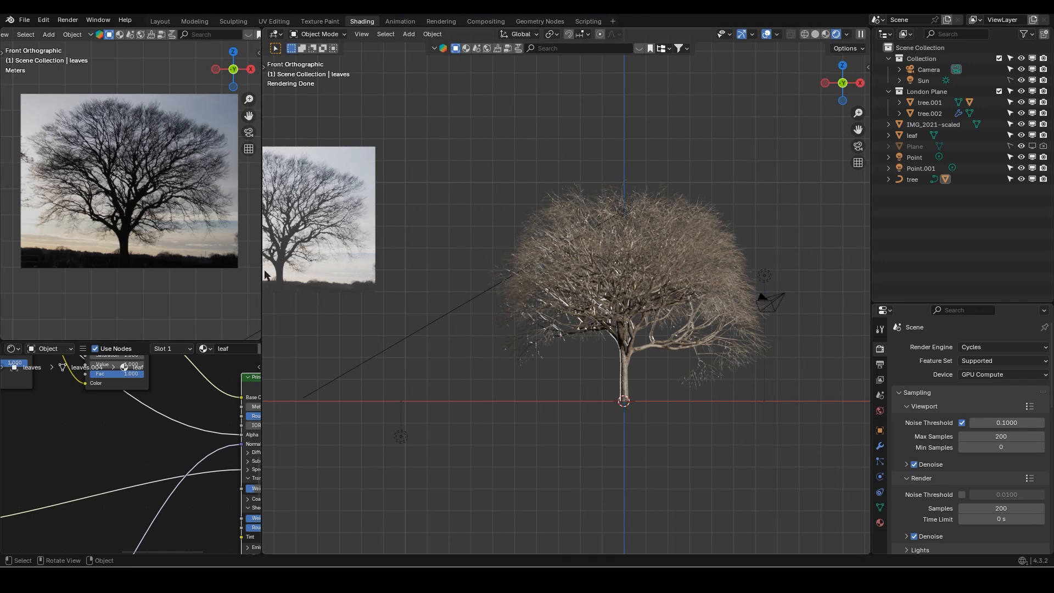
key("alt")
key("alt+h")
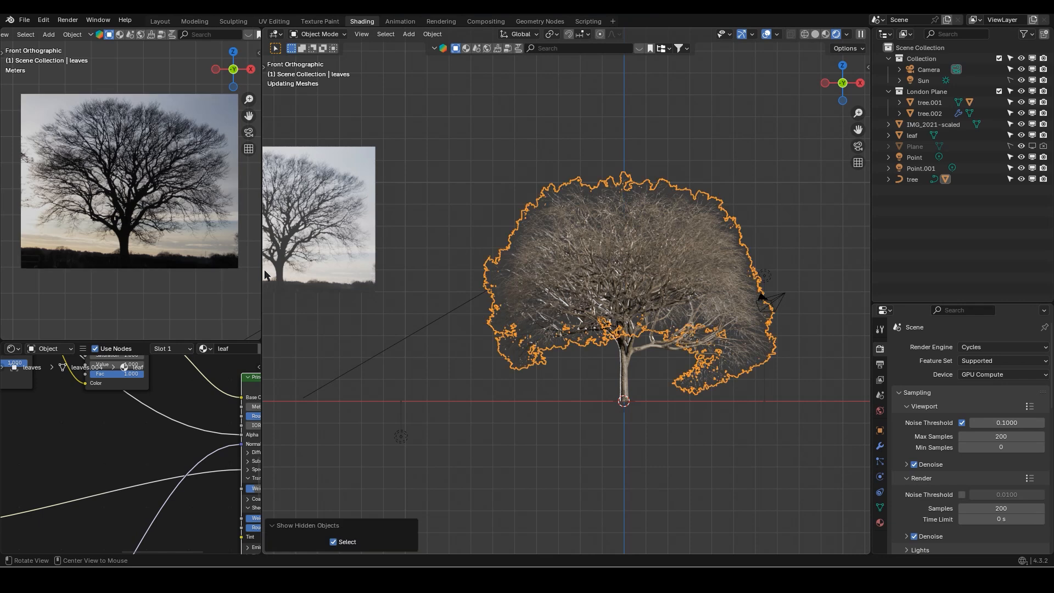
left_click(506, 104)
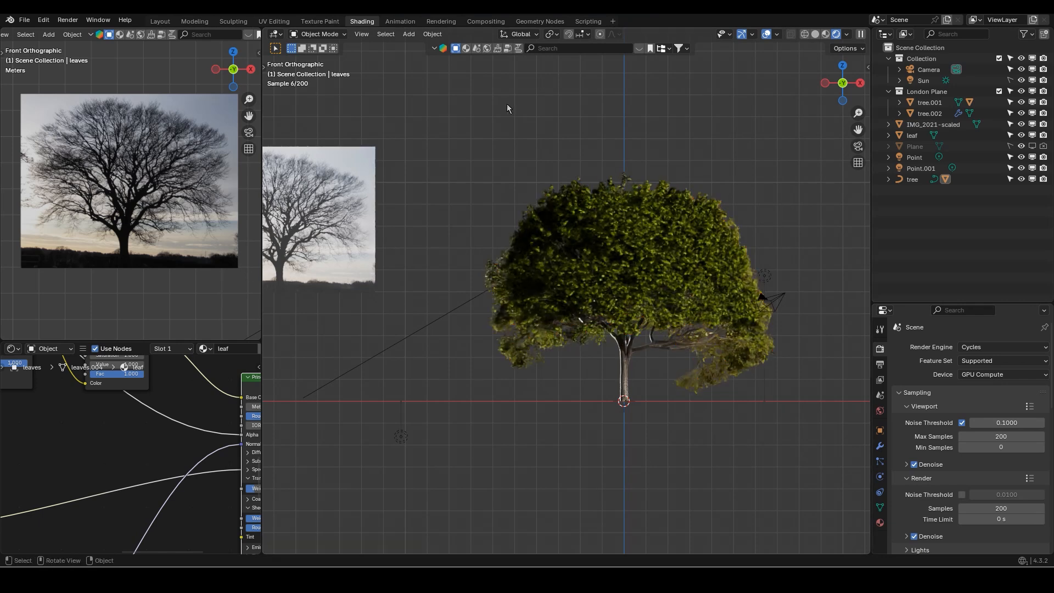
Examine the textured foliage up close and the whole crown from the front
scroll(650, 275, "up", 4)
scroll(651, 275, "up", 3)
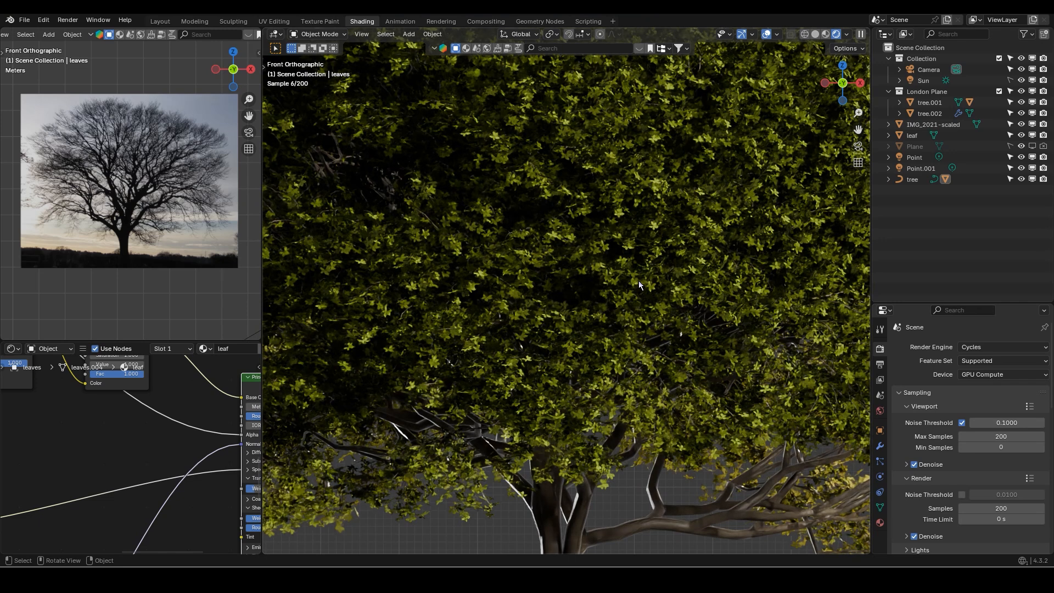
scroll(639, 283, "up", 2)
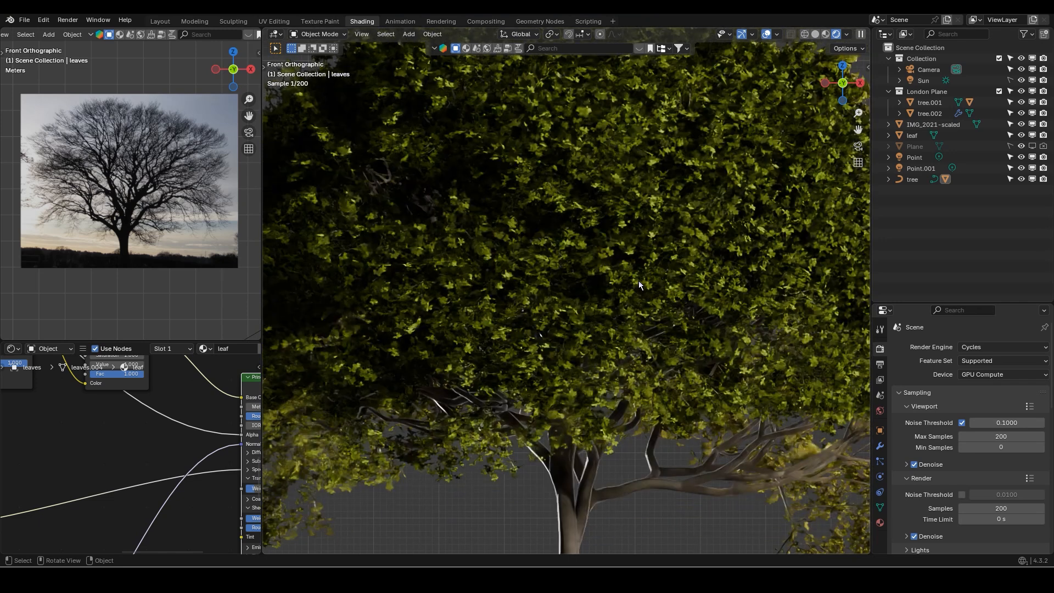
scroll(634, 284, "down", 2)
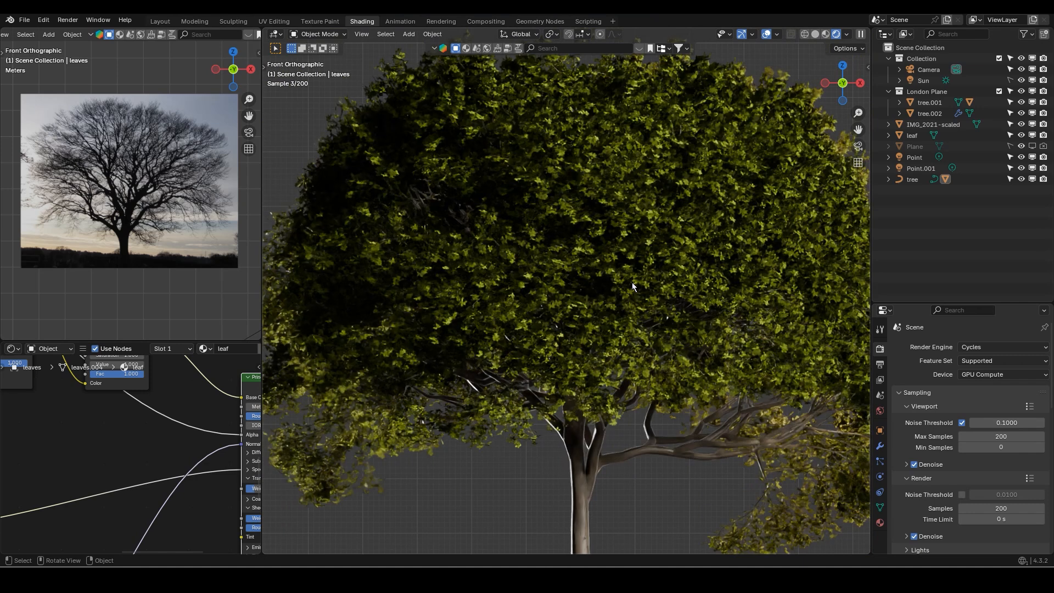
scroll(632, 285, "down", 3)
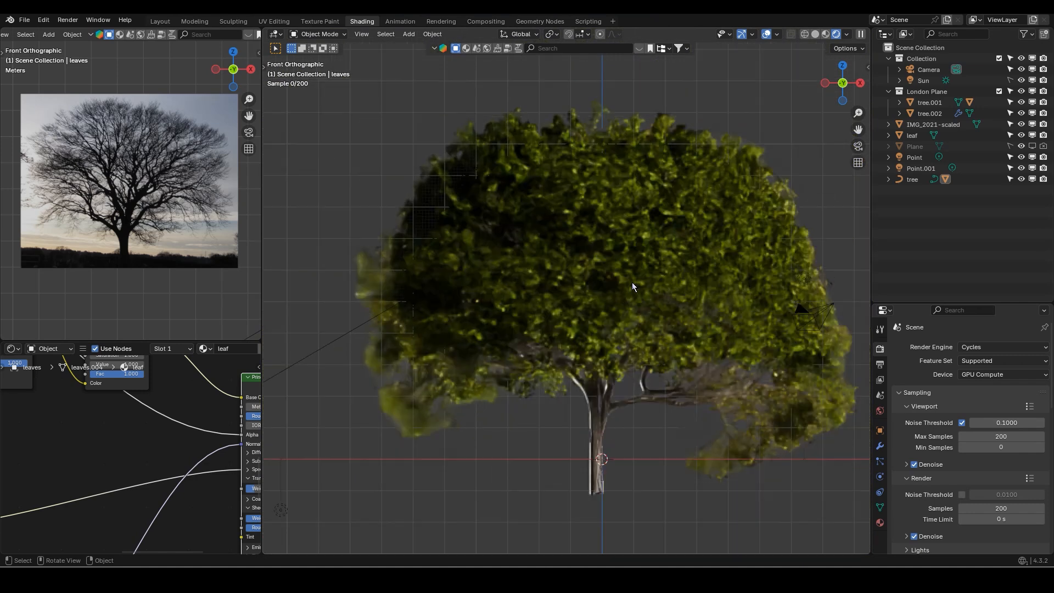
scroll(632, 283, "down", 1)
scroll(194, 232, "down", 5)
Rotate the Sun light slightly in the top view and check the tree's lighting beside the reference photo
key("KP_7")
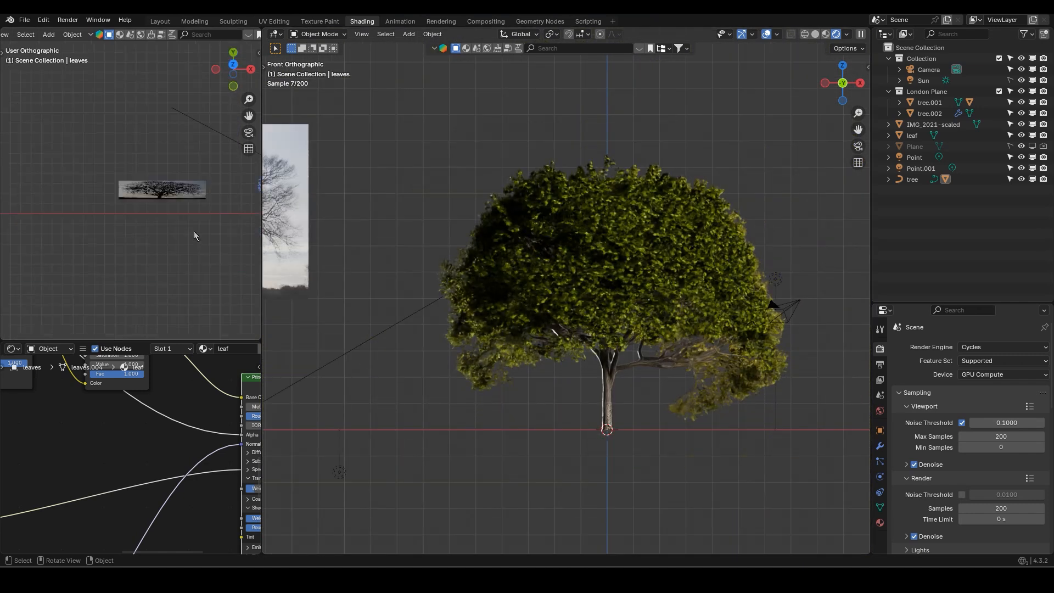
scroll(236, 195, "down", 5)
middle_click_drag(167, 213, 108, 243, "shift")
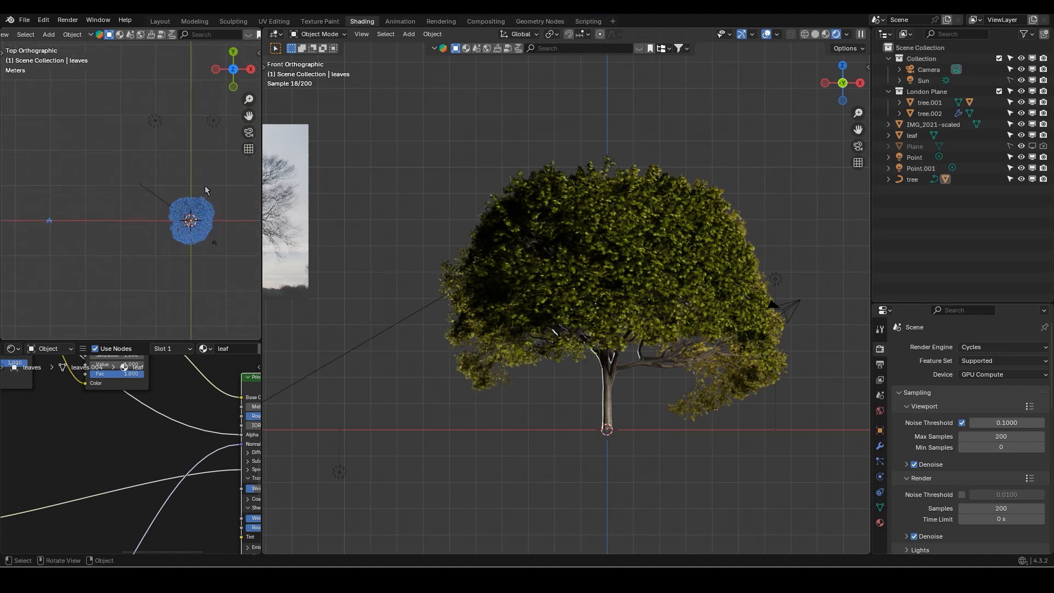
left_click(1010, 81)
left_click(146, 189)
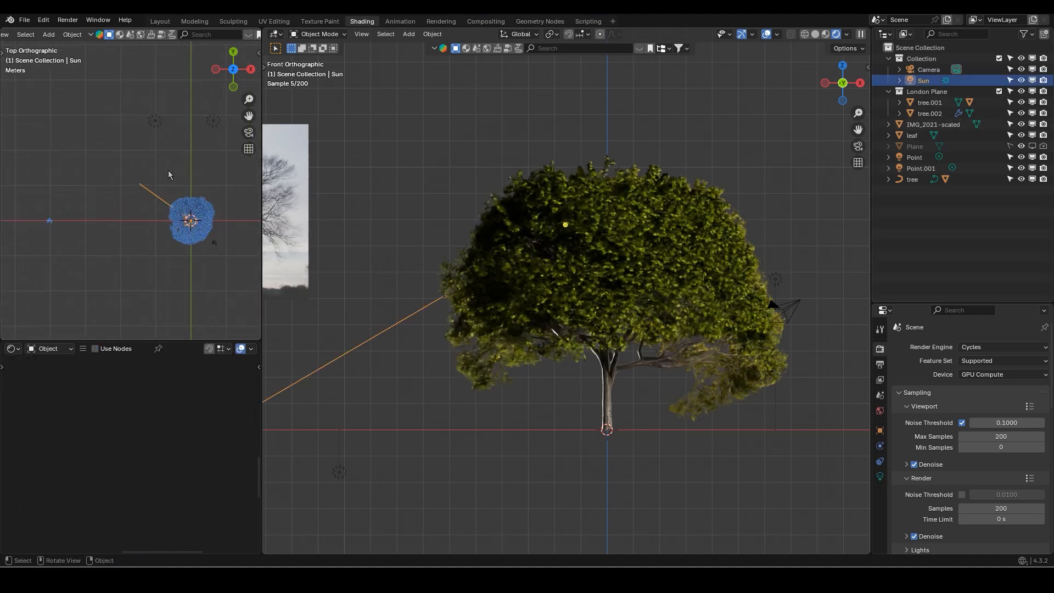
key("r")
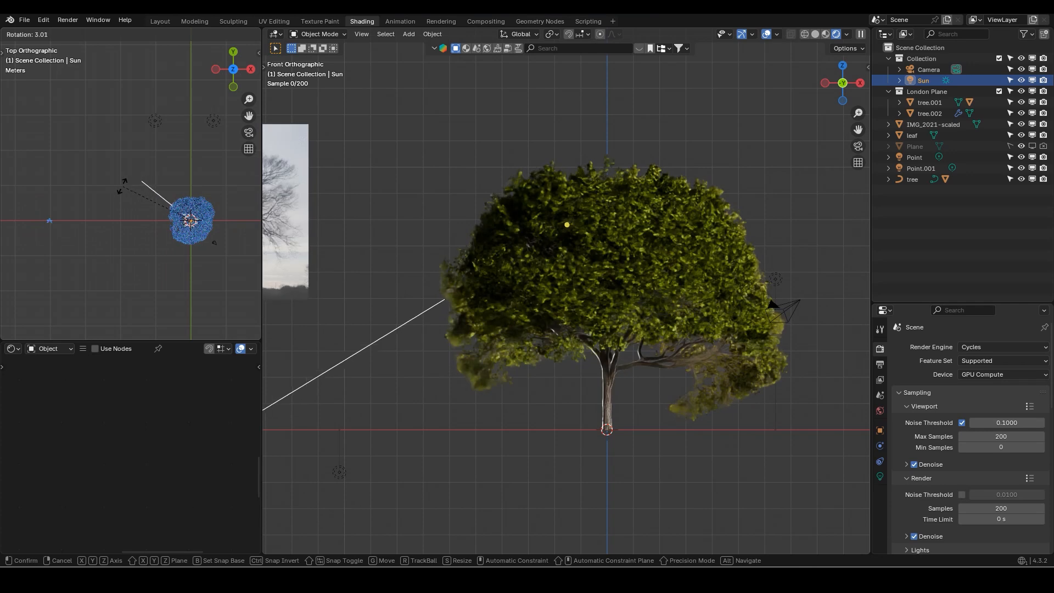
left_click(113, 203)
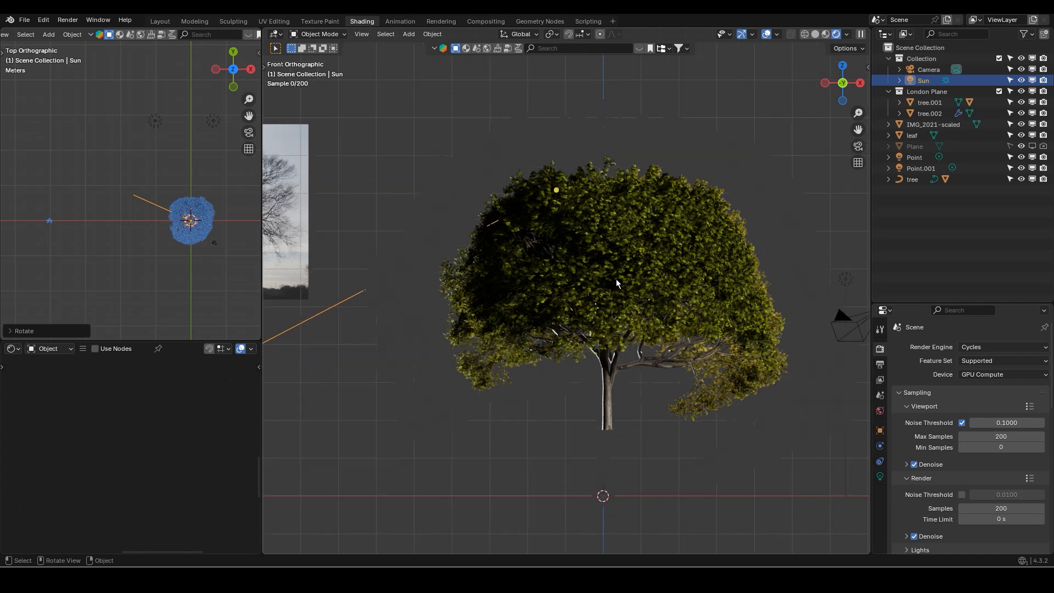
scroll(615, 279, "up", 3)
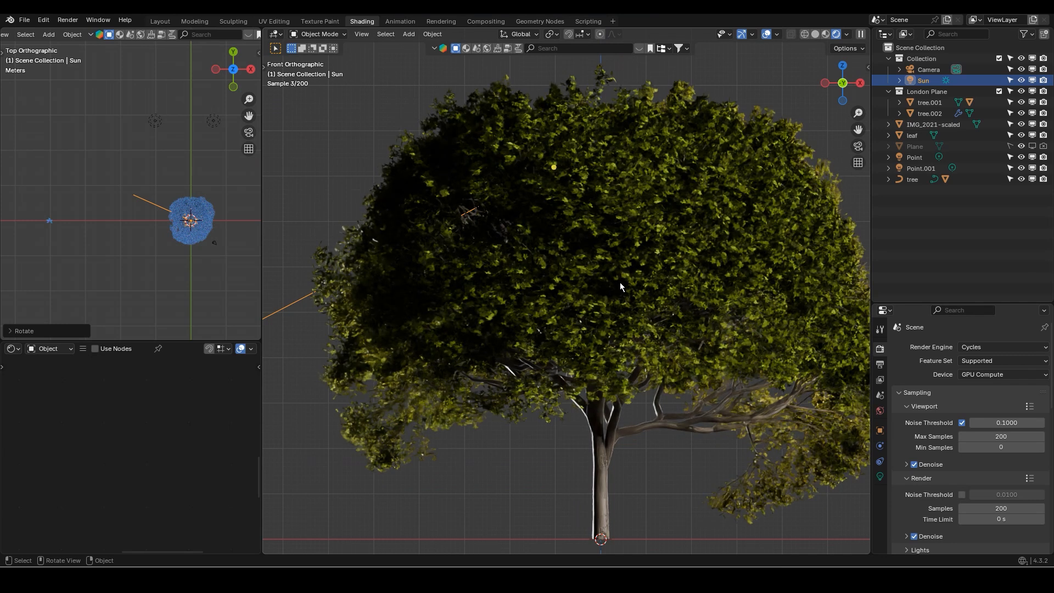
scroll(615, 282, "down", 3)
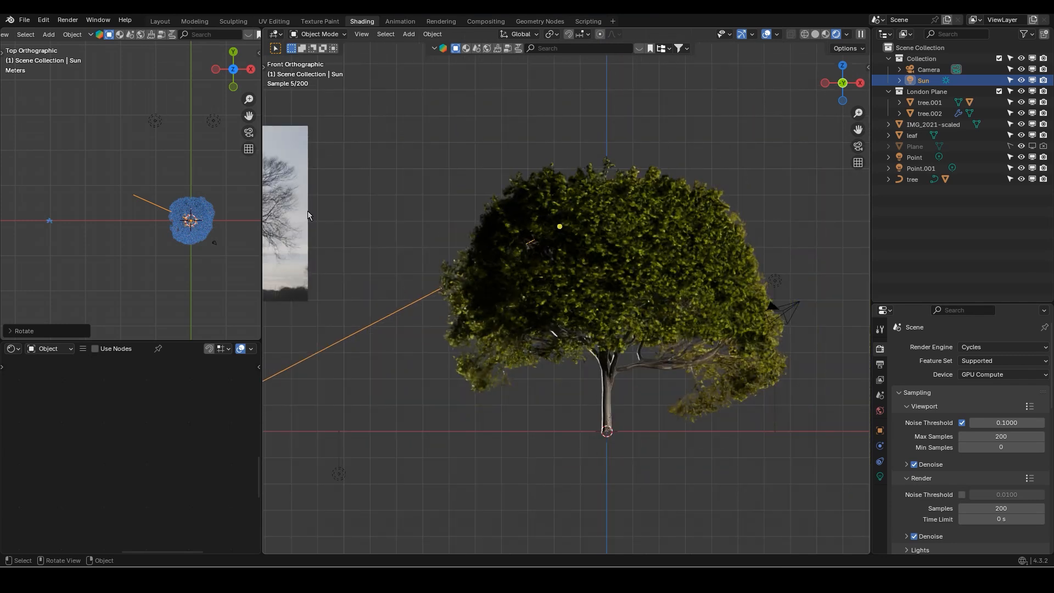
middle_click_drag(315, 247, 471, 251, "shift")
scroll(529, 275, "down", 1)
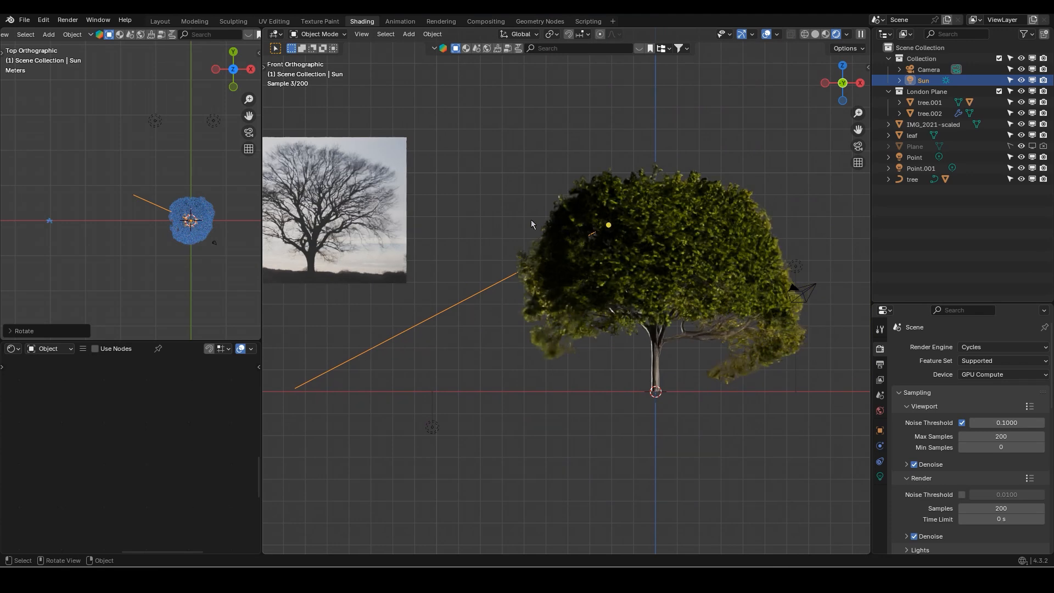